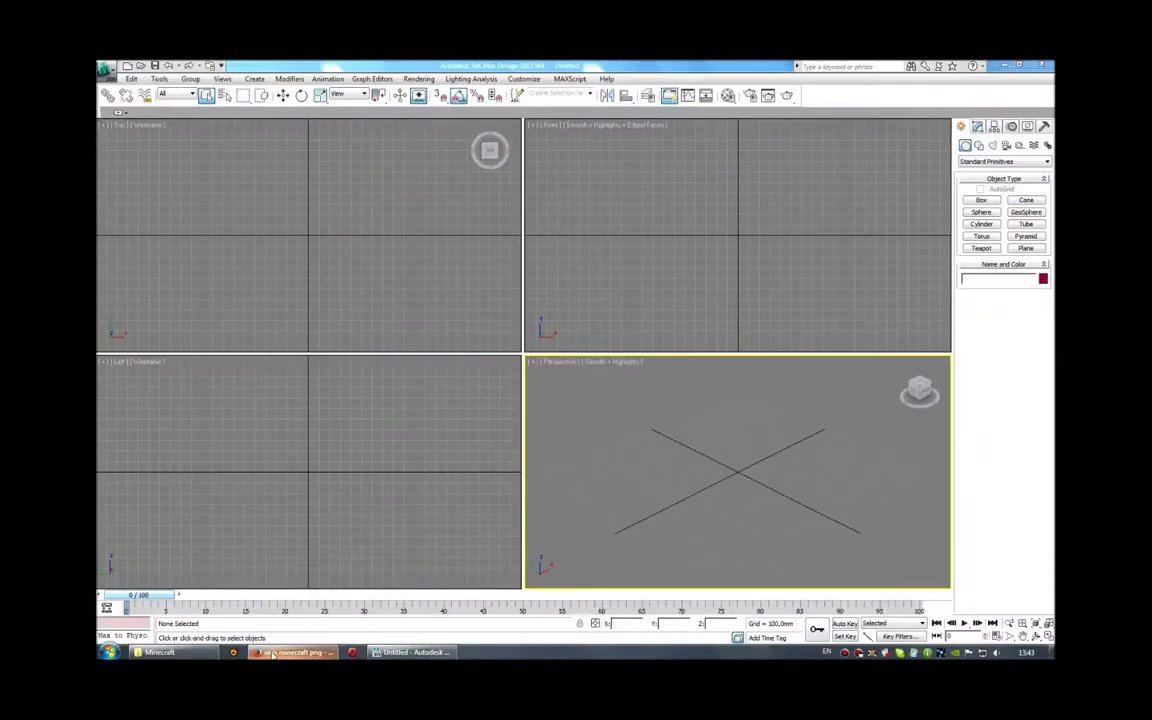
Open the Меч folder in the Minecraft window and its sword reference image
{"action": "left_click", "coordinate": [190, 653]}
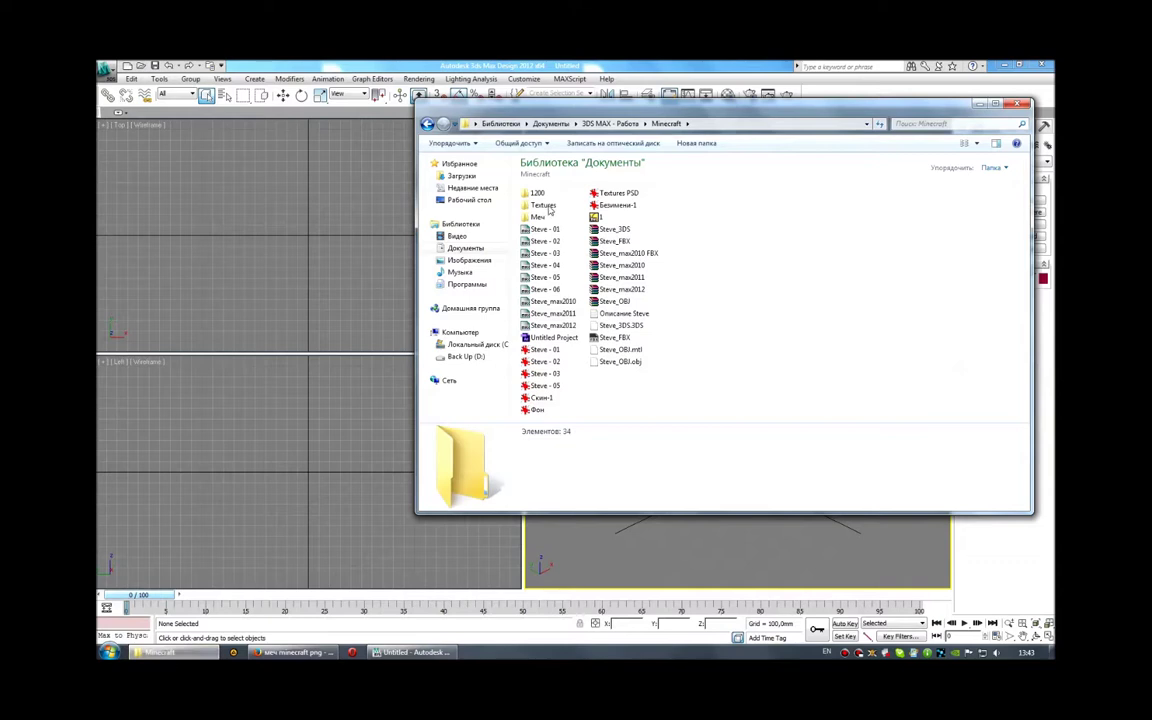
{"action": "double_click", "coordinate": [540, 217]}
{"action": "double_click", "coordinate": [535, 191]}
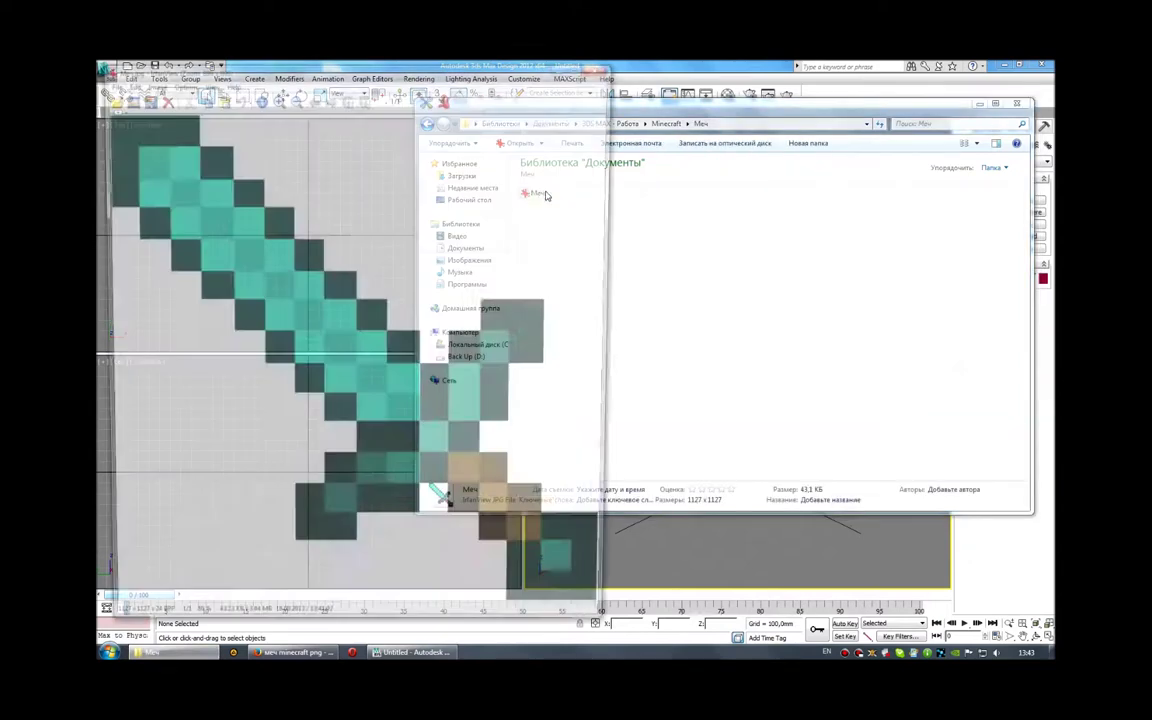
Put away the folder window and bring the Untitled 3ds Max scene forward
{"action": "left_click", "coordinate": [979, 103]}
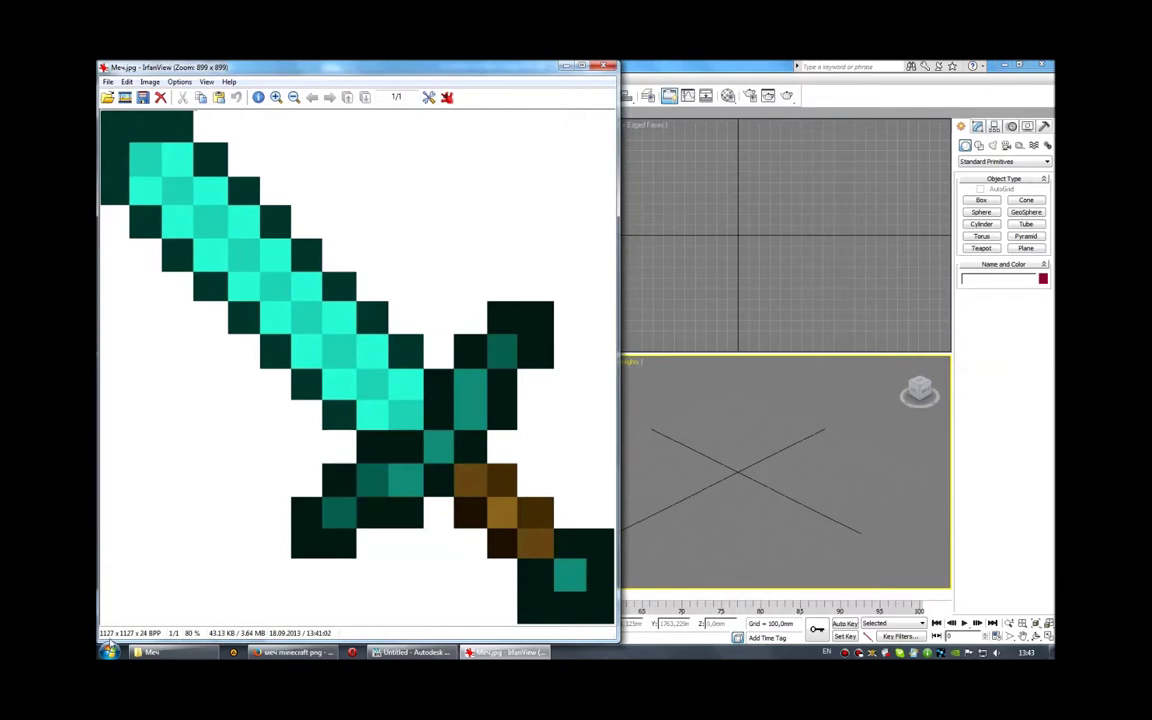
{"action": "left_click", "coordinate": [640, 562]}
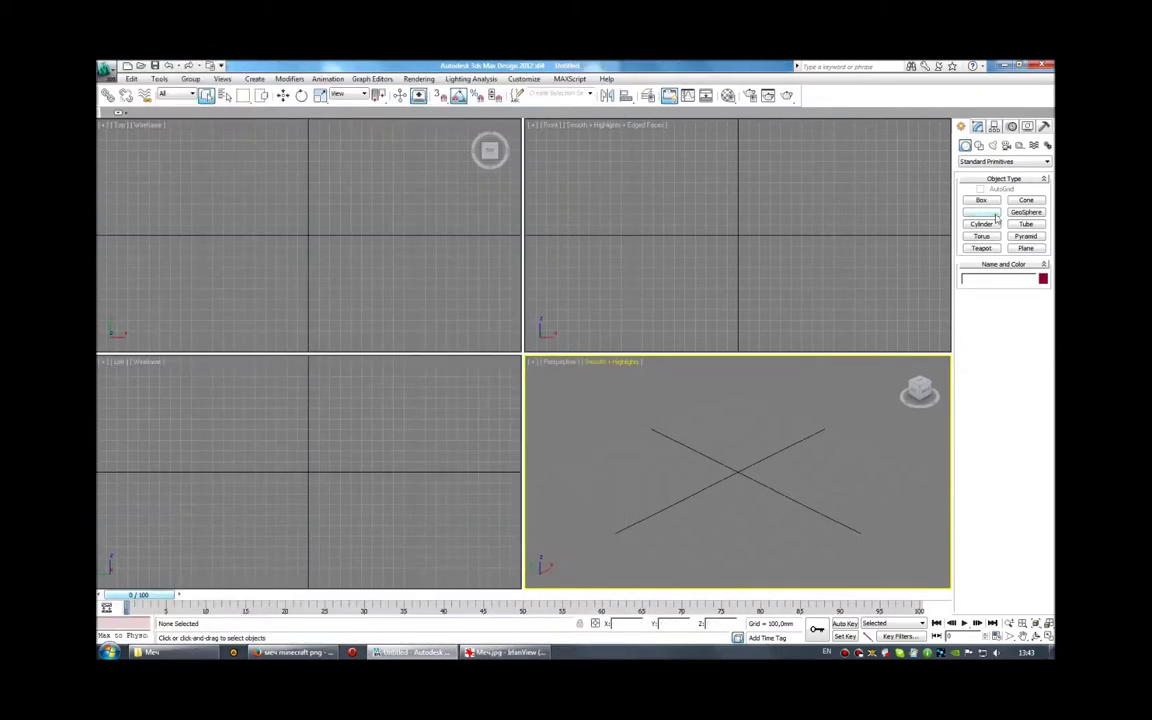
Create a one-segment 1127 × 1127 mm Plane in the Front view and recentre it
{"action": "left_click", "coordinate": [1025, 248]}
{"action": "left_click_drag", "start_coordinate": [700, 161], "coordinate": [780, 236]}
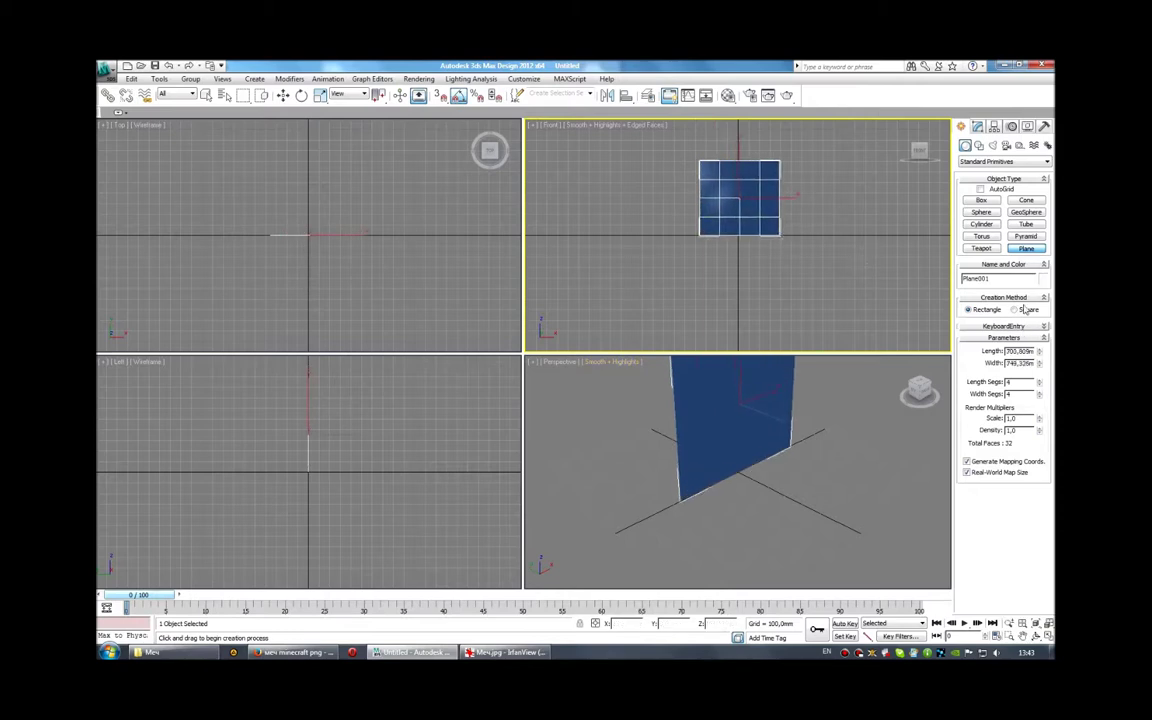
{"action": "left_click_drag", "start_coordinate": [1038, 384], "coordinate": [1041, 401]}
{"action": "type", "text": "1127"}
{"action": "key", "text": "Tab"}
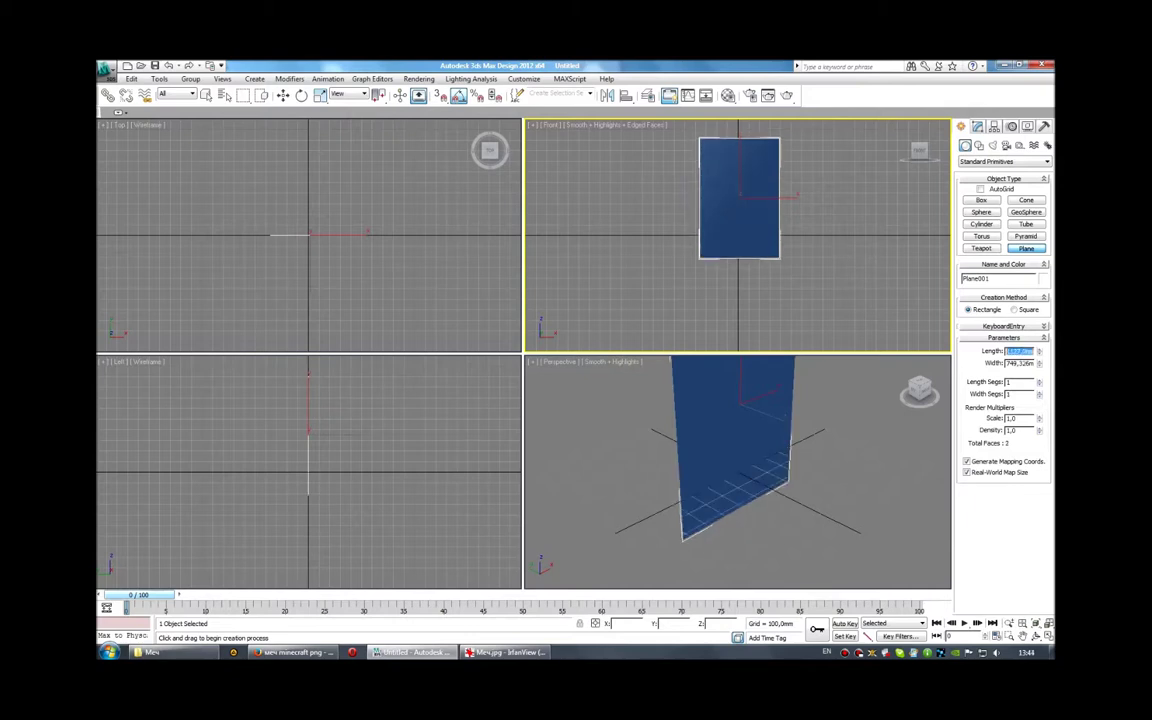
{"action": "type", "text": "1127"}
{"action": "key", "text": "Return"}
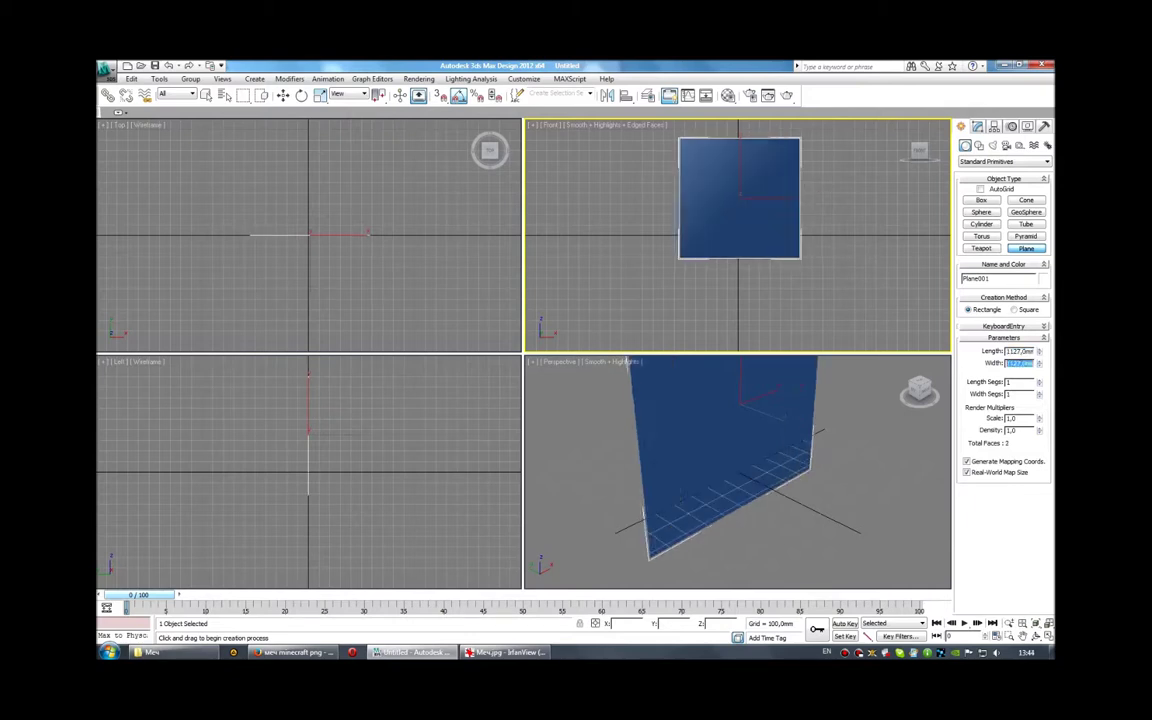
{"action": "scroll", "coordinate": [745, 237], "scroll_direction": "up", "scroll_amount": 3}
{"action": "scroll", "coordinate": [775, 268], "scroll_direction": "up", "scroll_amount": 2}
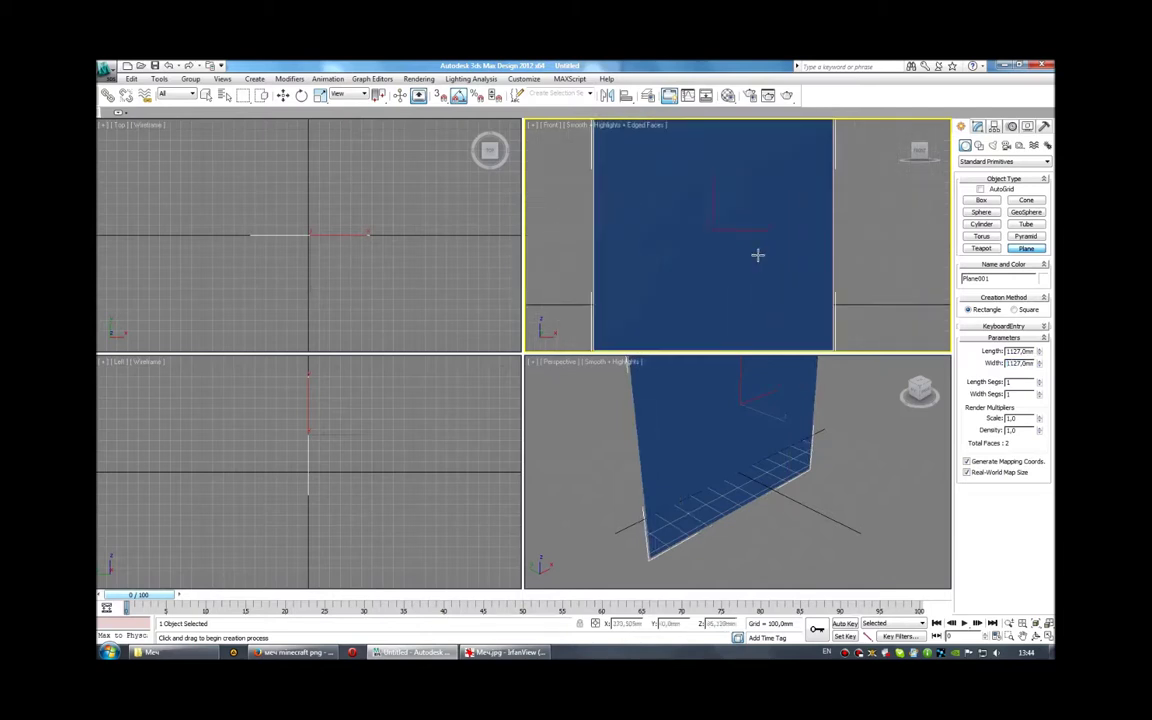
{"action": "key", "text": "w"}
{"action": "scroll", "coordinate": [714, 150], "scroll_direction": "down", "scroll_amount": 2}
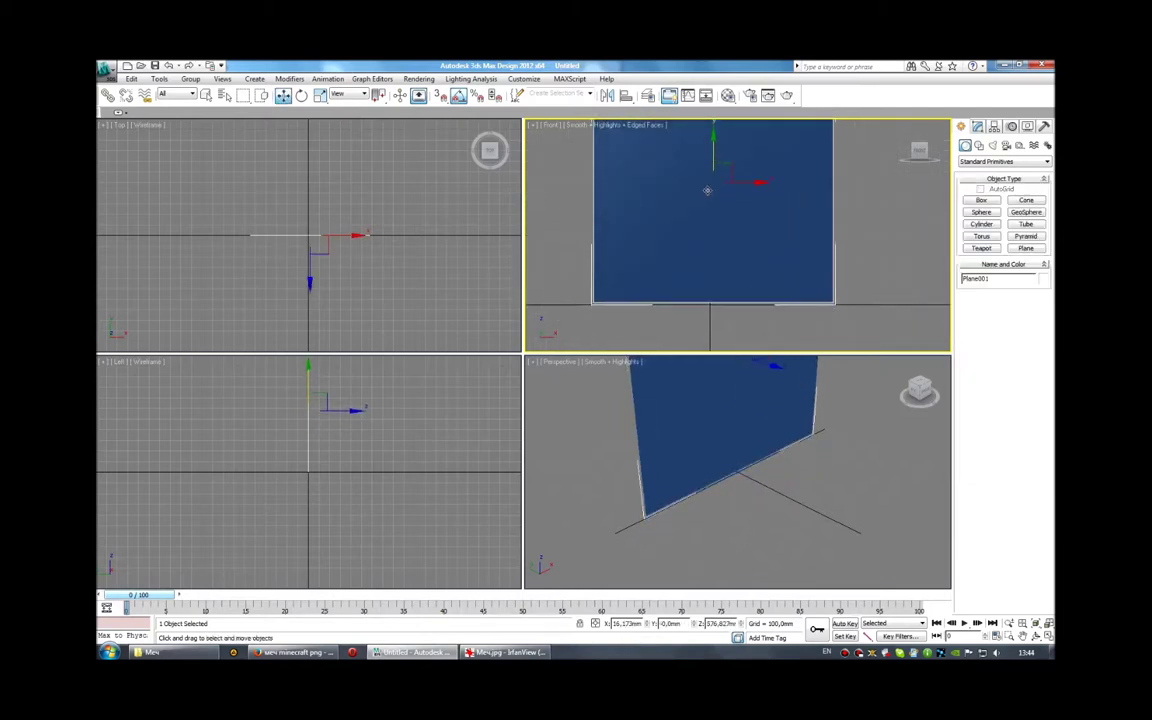
{"action": "middle_click_drag", "start_coordinate": [856, 211], "coordinate": [857, 238]}
{"action": "scroll", "coordinate": [856, 232], "scroll_direction": "down", "scroll_amount": 2}
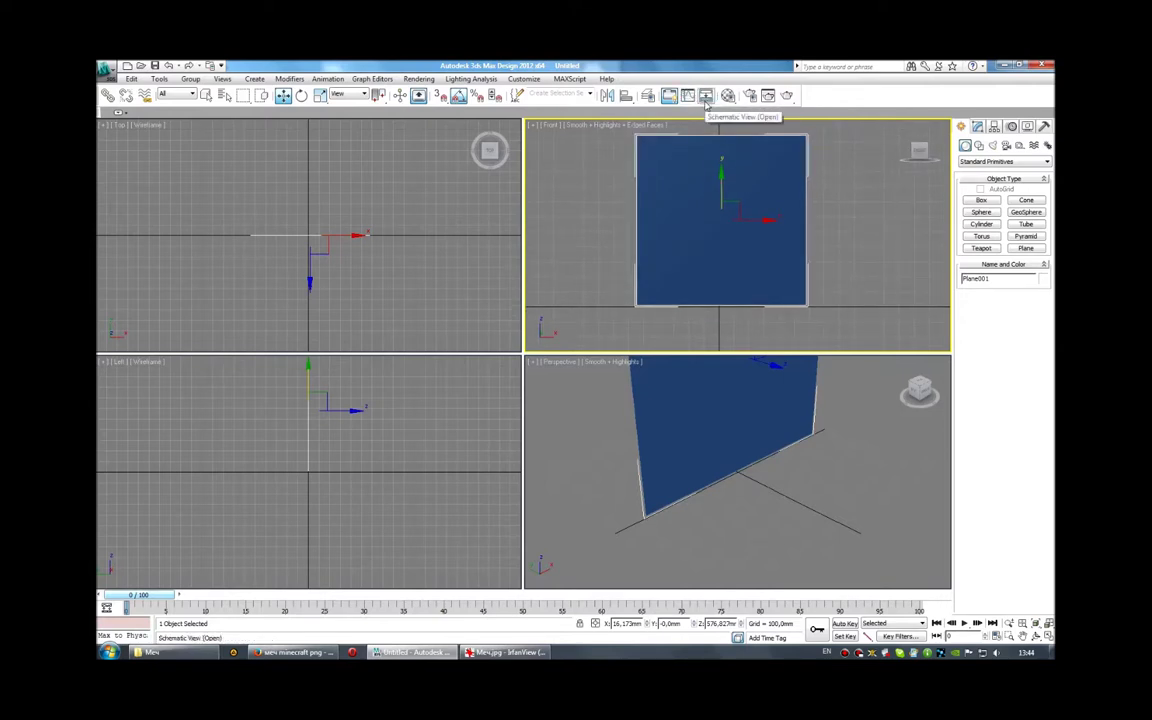
{"action": "left_click", "coordinate": [749, 95]}
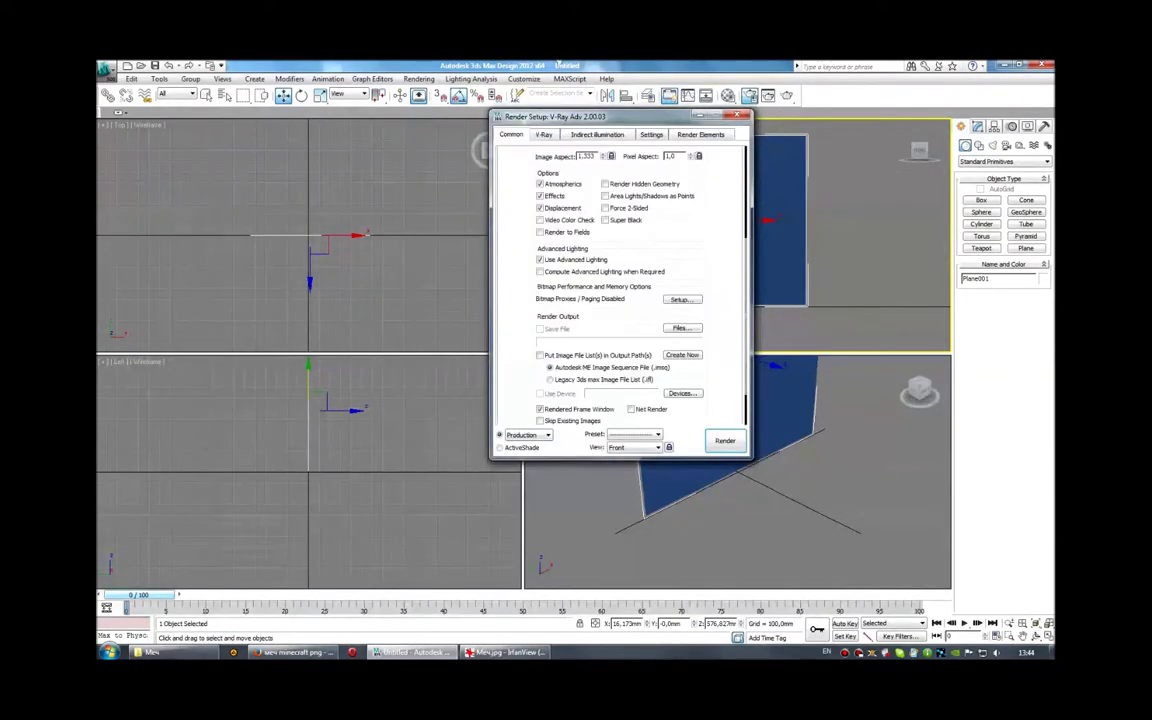
{"action": "scroll", "coordinate": [589, 390], "scroll_direction": "down", "scroll_amount": 3}
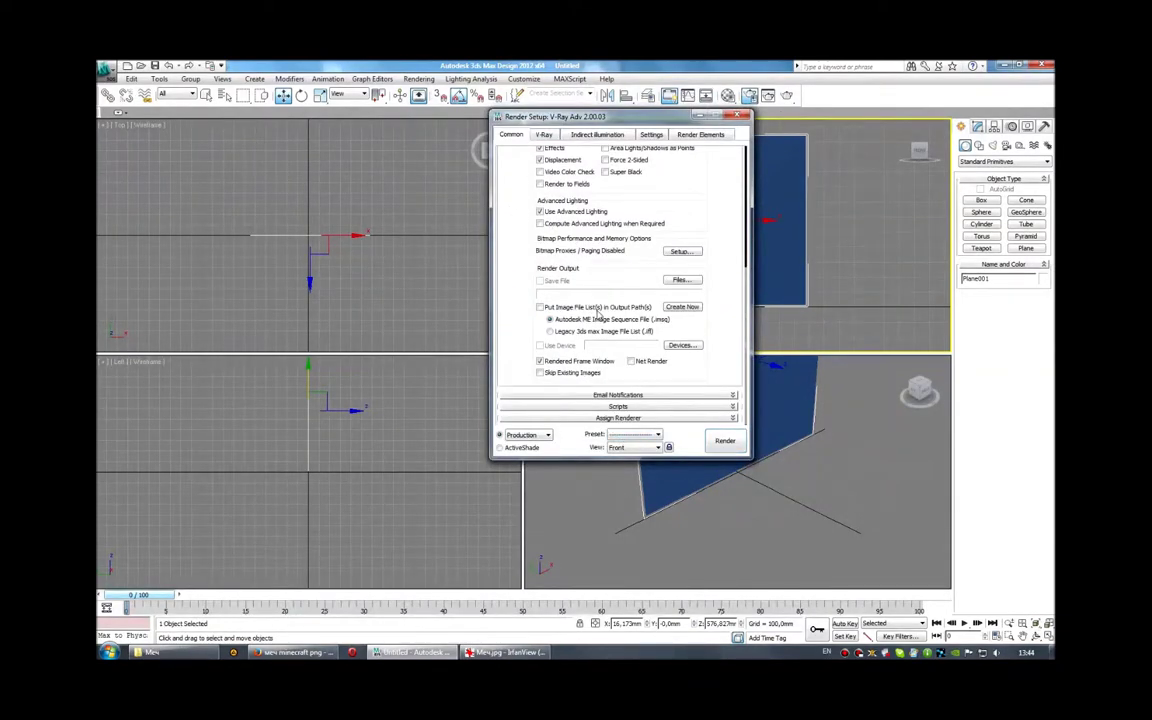
{"action": "left_click_drag", "start_coordinate": [600, 116], "coordinate": [555, 101]}
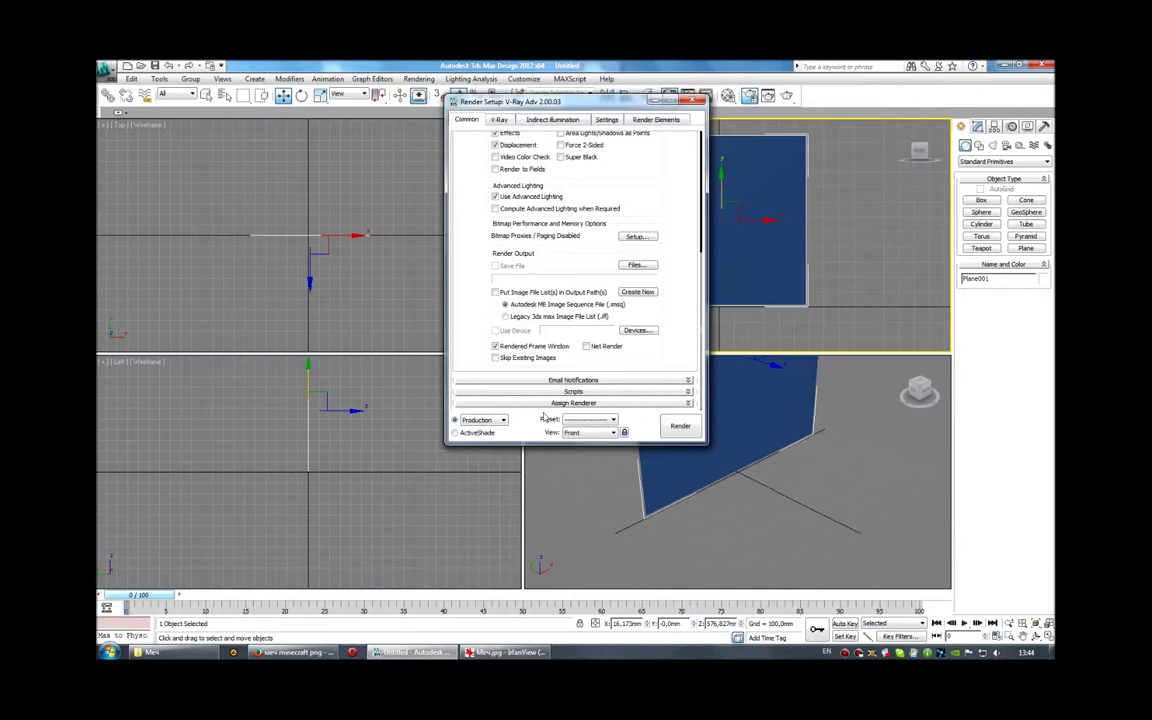
{"action": "left_click", "coordinate": [598, 403]}
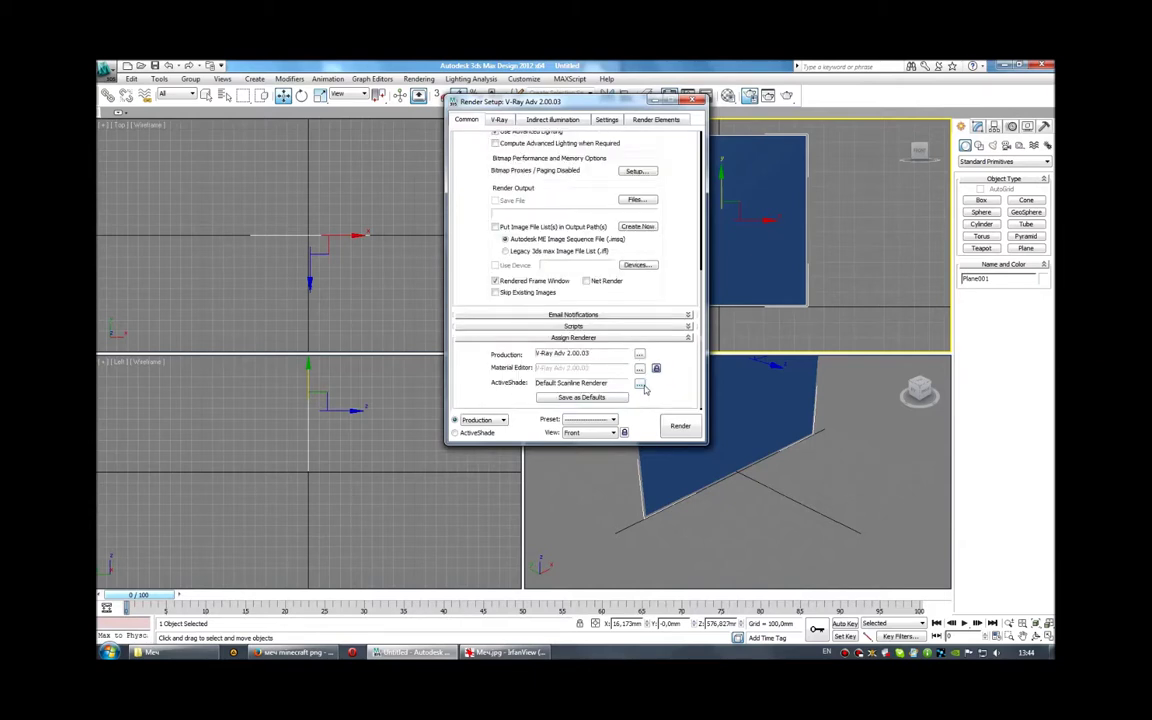
{"action": "left_click", "coordinate": [640, 356]}
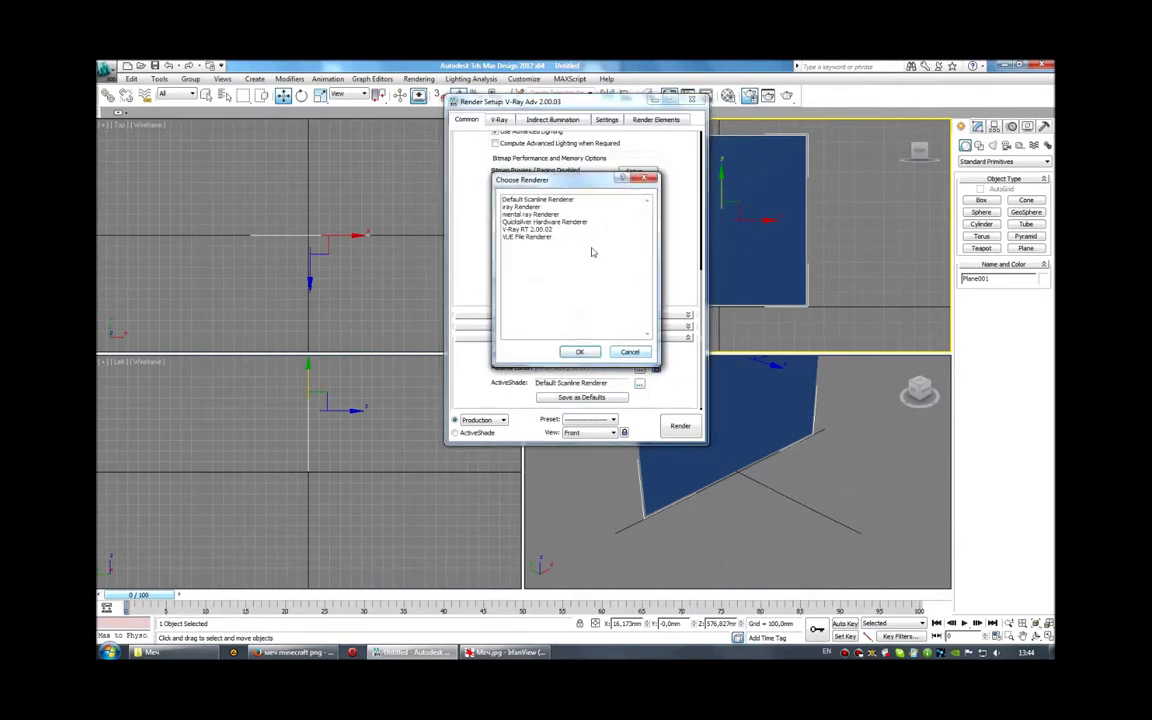
{"action": "left_click", "coordinate": [628, 353]}
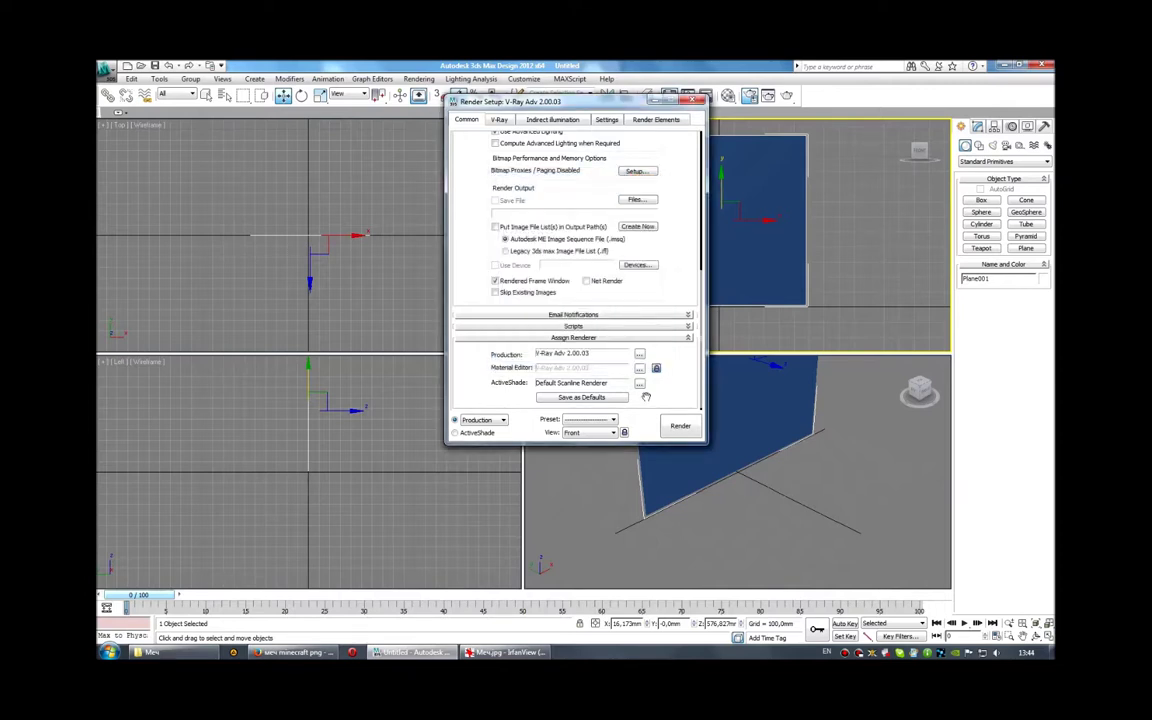
{"action": "left_click", "coordinate": [696, 103]}
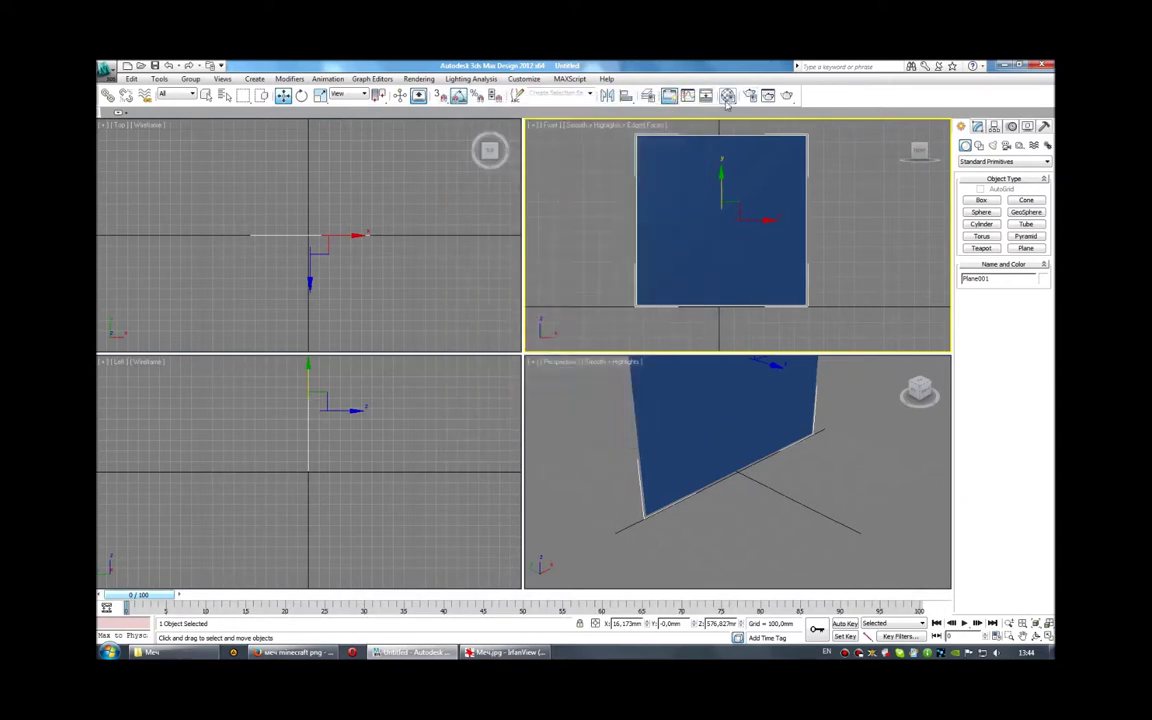
{"action": "key", "text": "m"}
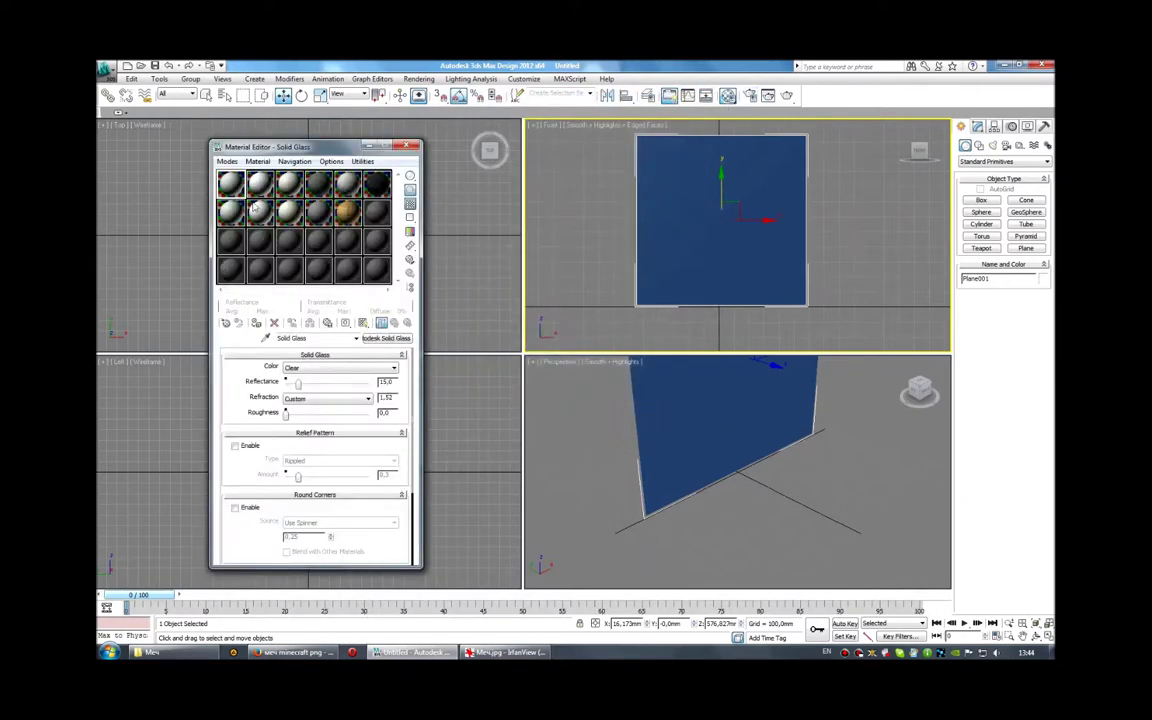
Assign a new VRayMtl material from a fresh sample slot to the plane
{"action": "left_click", "coordinate": [230, 184]}
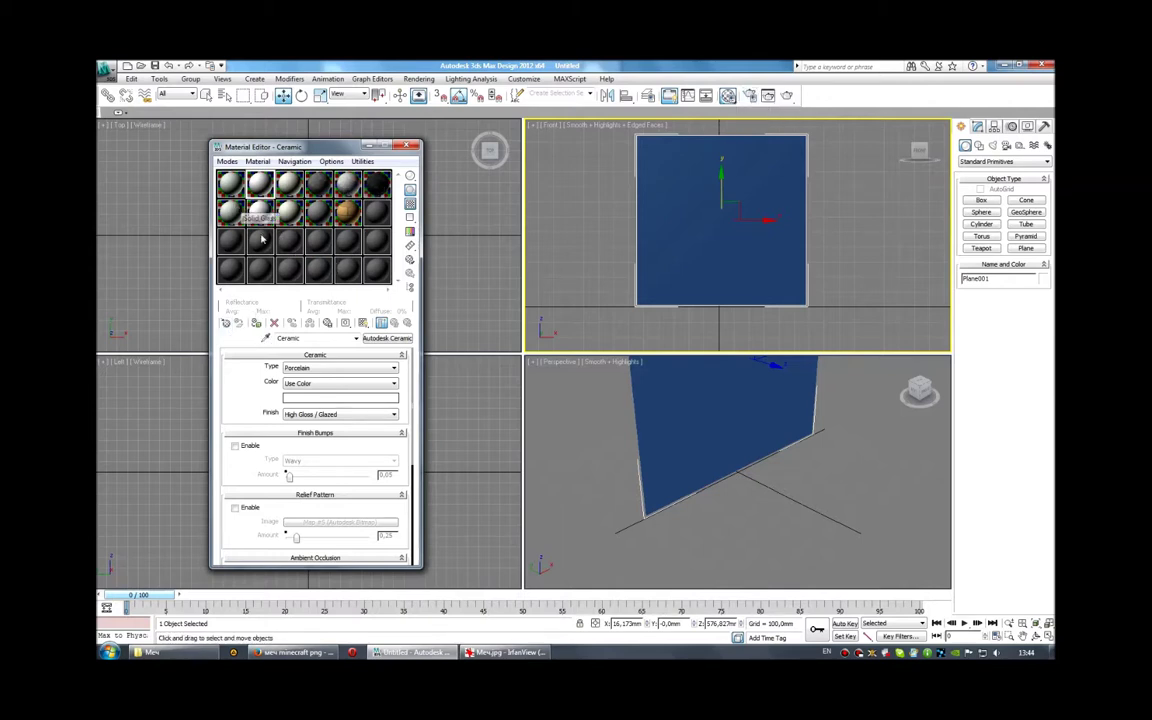
{"action": "left_click", "coordinate": [226, 322]}
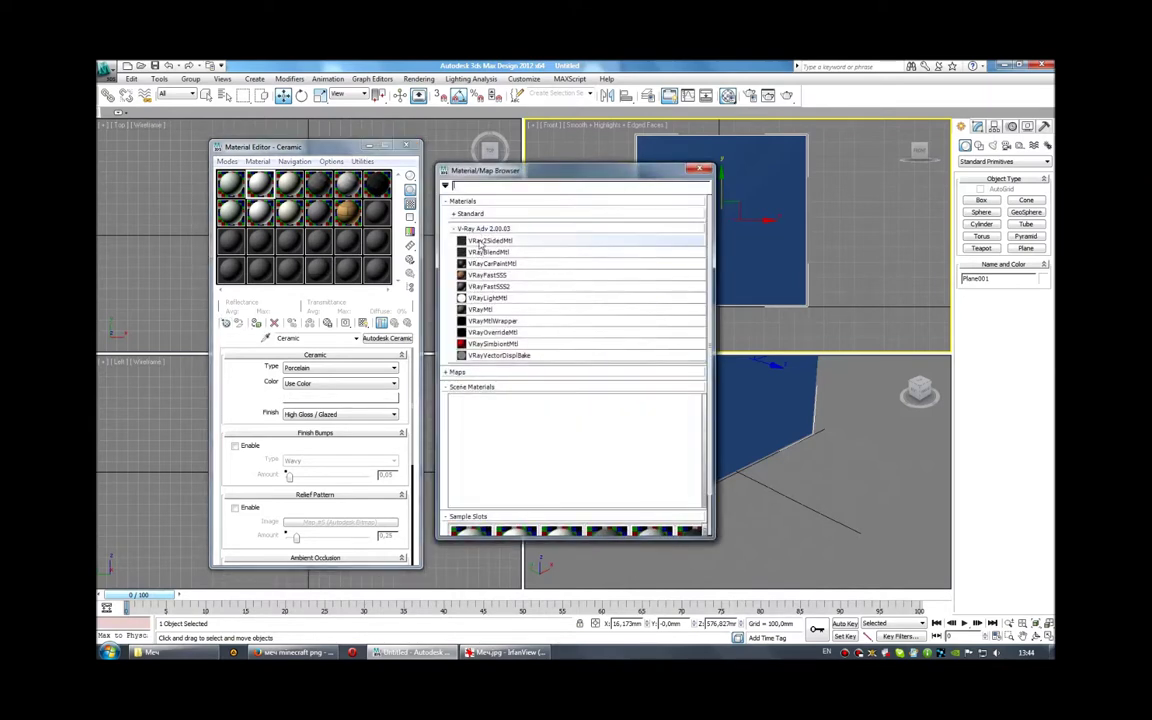
{"action": "double_click", "coordinate": [484, 309]}
{"action": "left_click", "coordinate": [697, 168]}
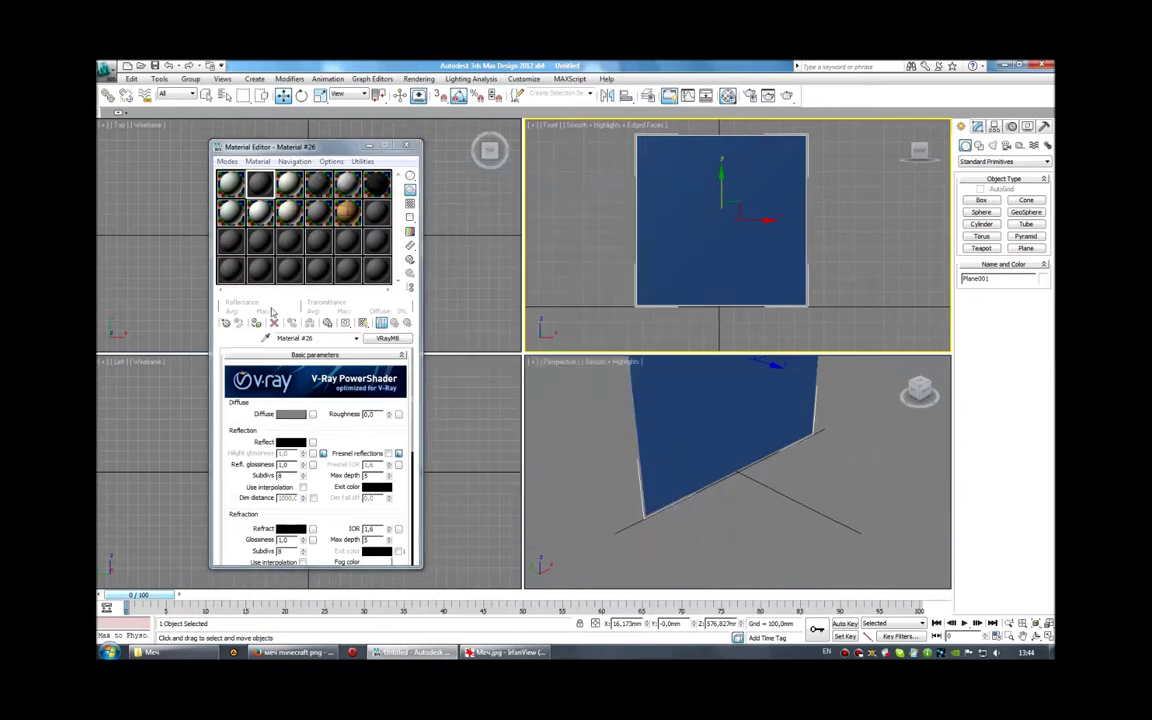
{"action": "left_click", "coordinate": [257, 323]}
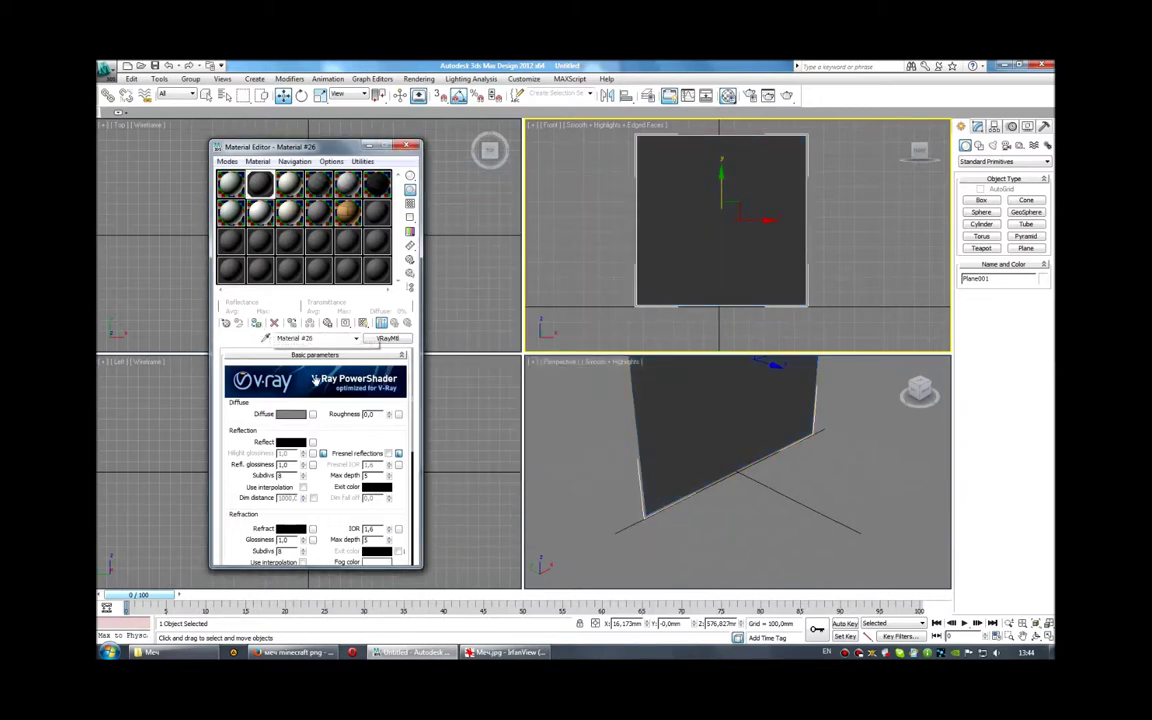
Choose Bitmap as the VRayMtl's diffuse map
{"action": "left_click", "coordinate": [312, 416]}
{"action": "scroll", "coordinate": [493, 285], "scroll_direction": "down", "scroll_amount": 3}
{"action": "scroll", "coordinate": [493, 285], "scroll_direction": "down", "scroll_amount": 3}
{"action": "scroll", "coordinate": [493, 285], "scroll_direction": "up", "scroll_amount": 3}
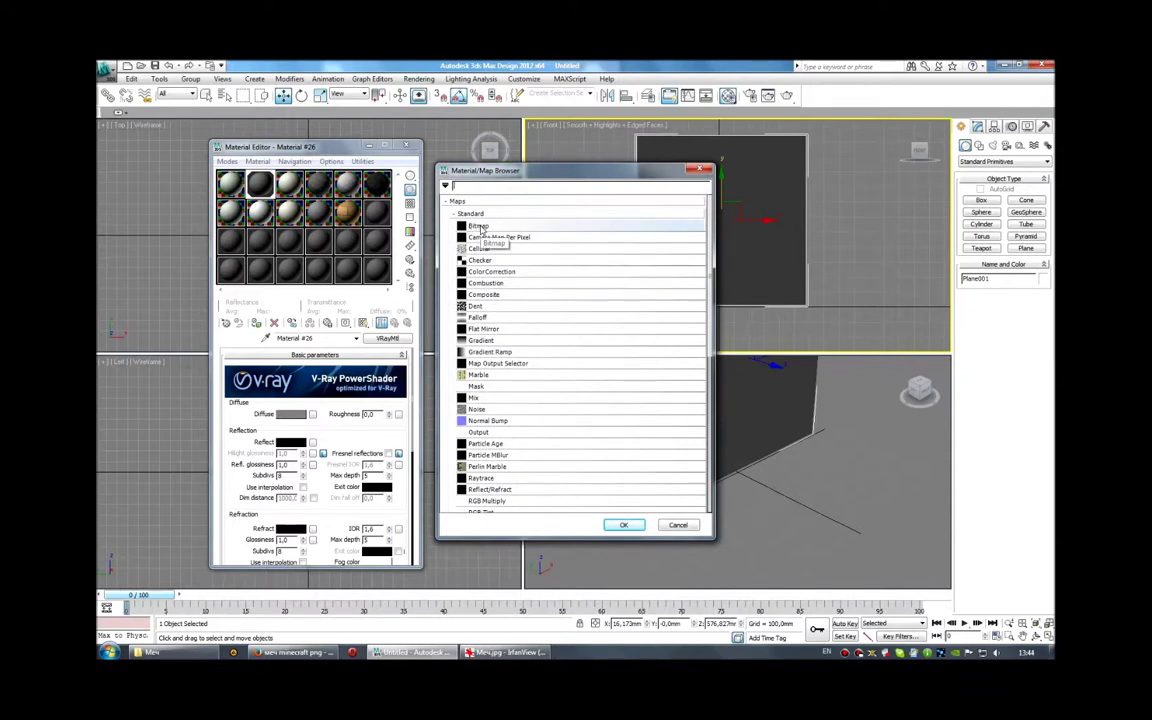
{"action": "double_click", "coordinate": [478, 227]}
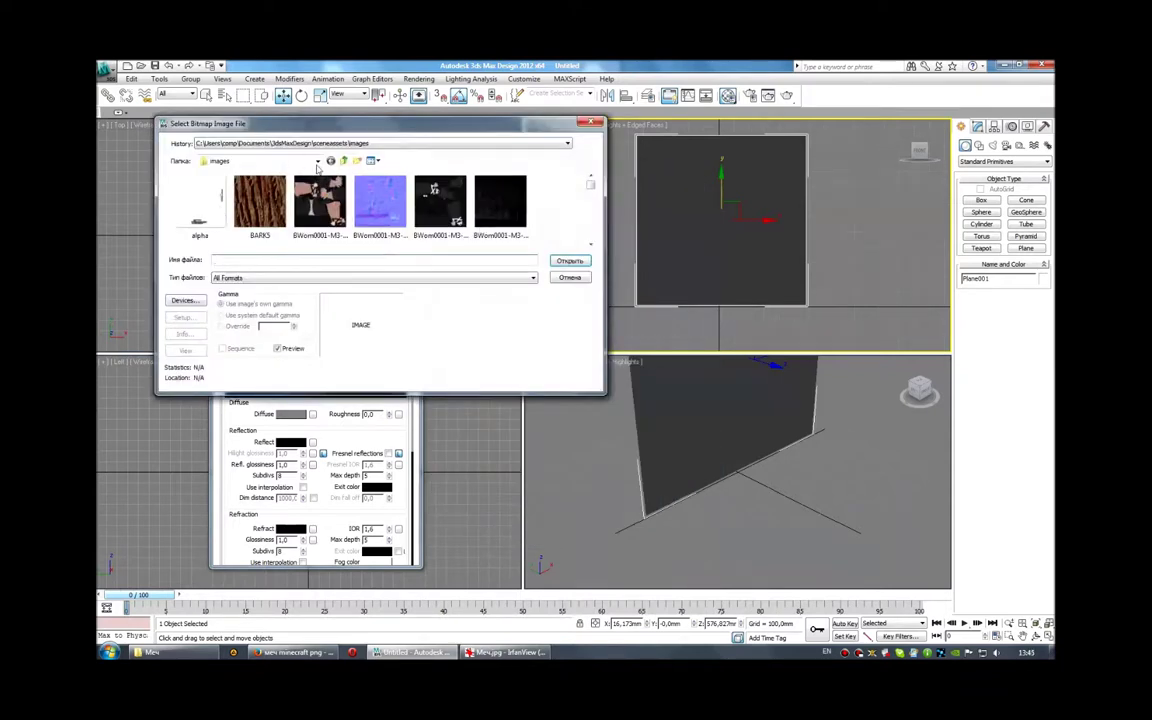
Load Меч.jpg from Documents > 3DS MAX - Работа > Minecraft > Меч and show it in viewports
{"action": "left_click", "coordinate": [317, 161]}
{"action": "left_click", "coordinate": [318, 182]}
{"action": "double_click", "coordinate": [318, 190]}
{"action": "double_click", "coordinate": [225, 180]}
{"action": "double_click", "coordinate": [198, 188]}
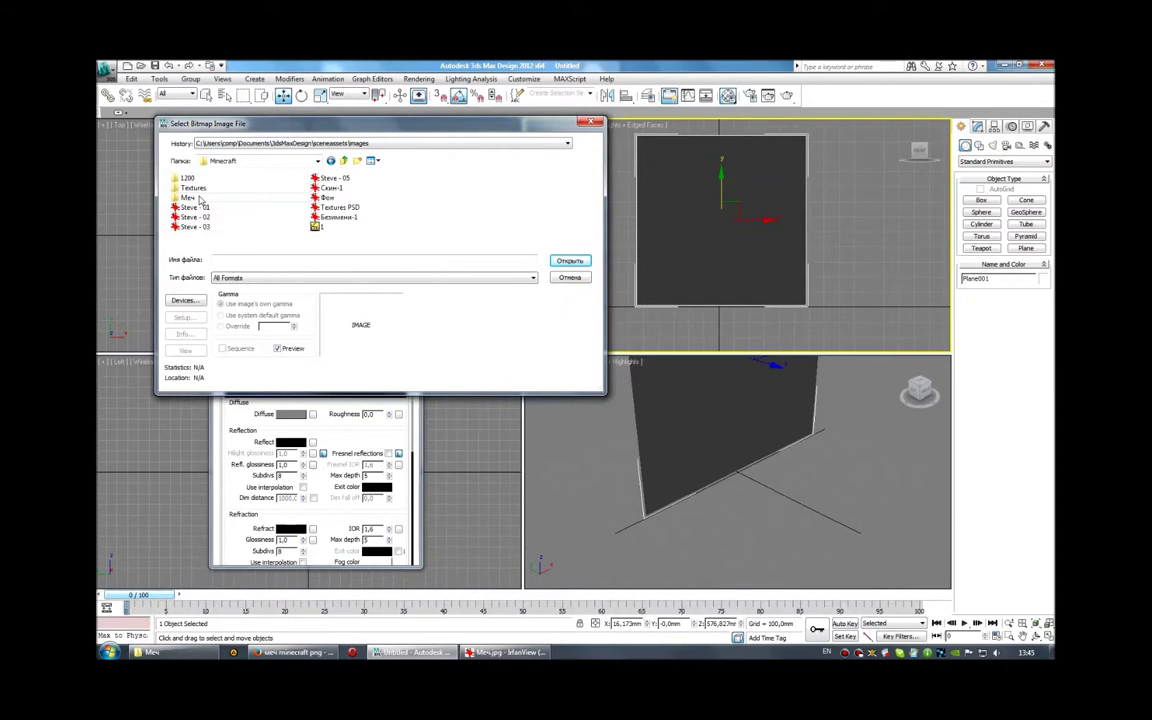
{"action": "double_click", "coordinate": [190, 197]}
{"action": "left_click", "coordinate": [188, 178]}
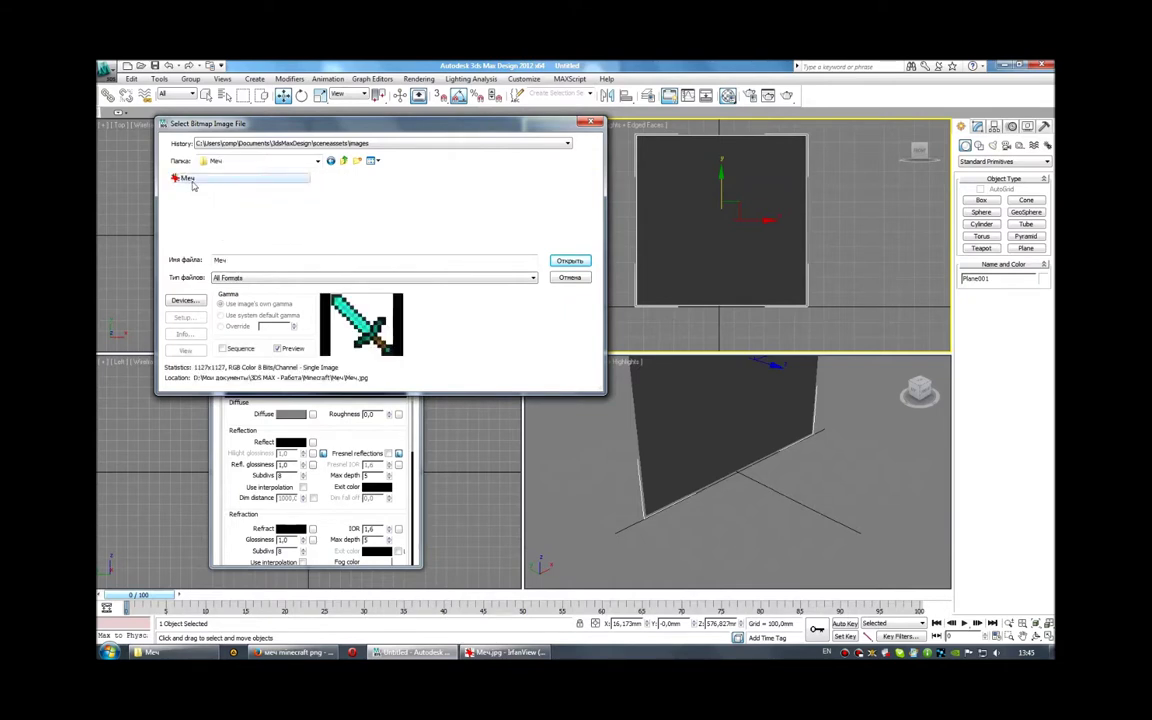
{"action": "left_click", "coordinate": [566, 261]}
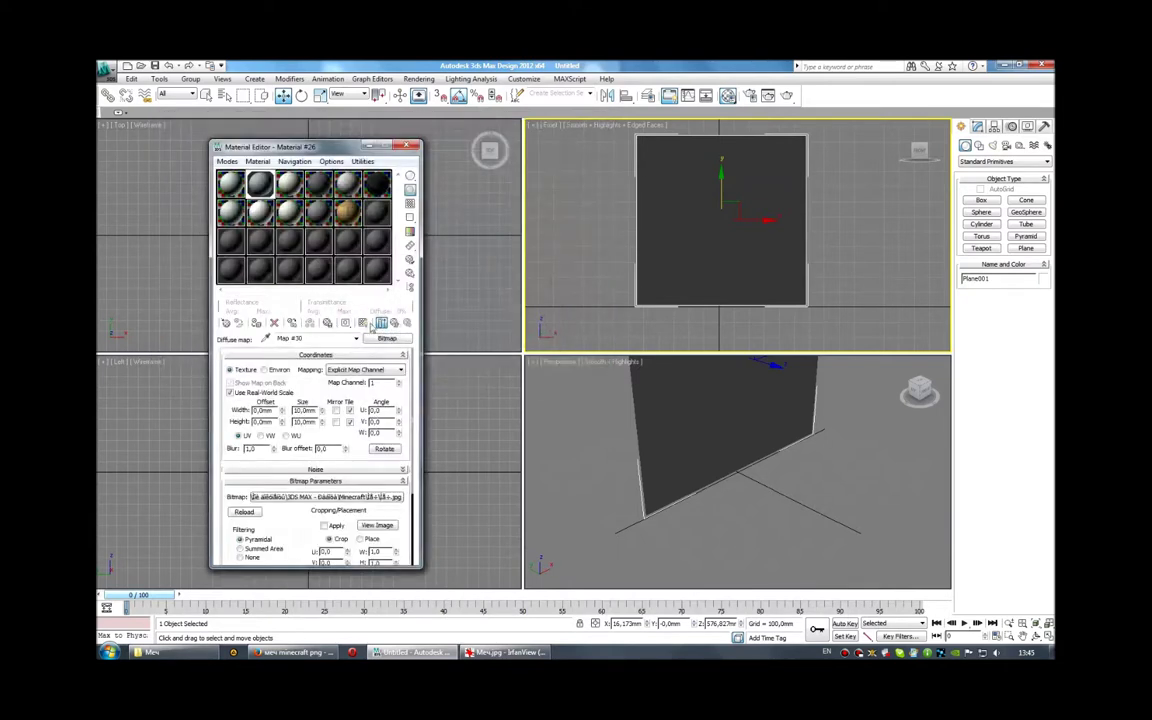
{"action": "left_click", "coordinate": [363, 323]}
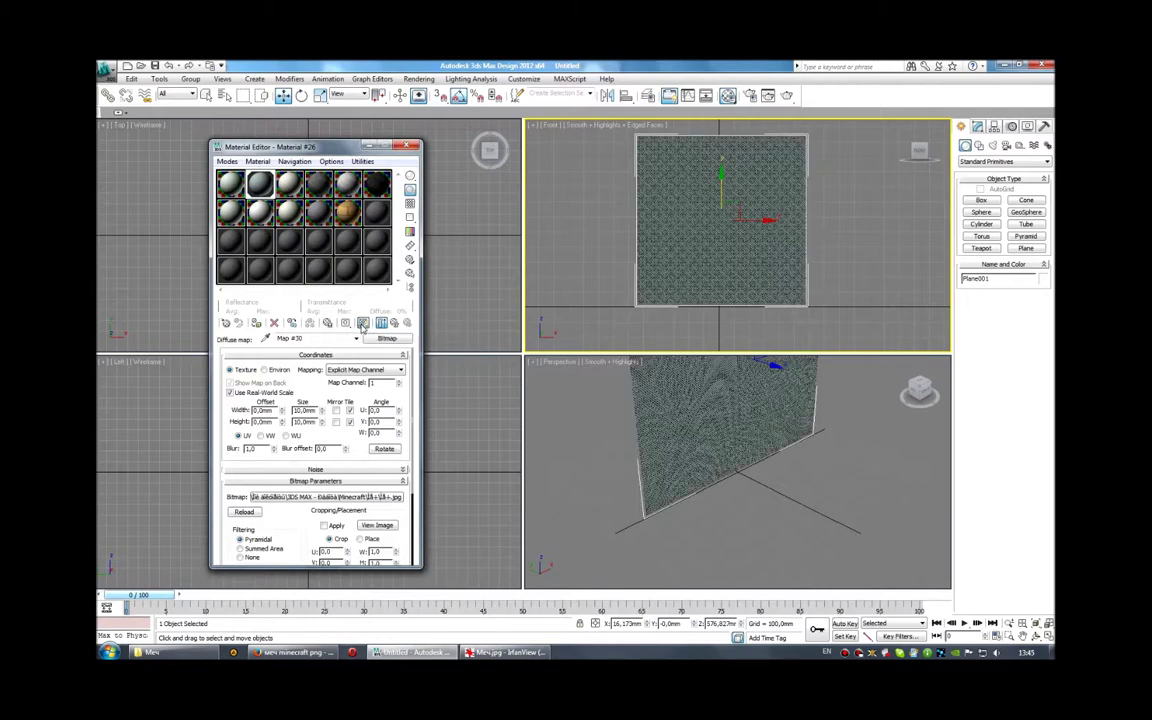
Add a UVW Map modifier to Plane001 and Fit it to the sword image
{"action": "key", "text": "m"}
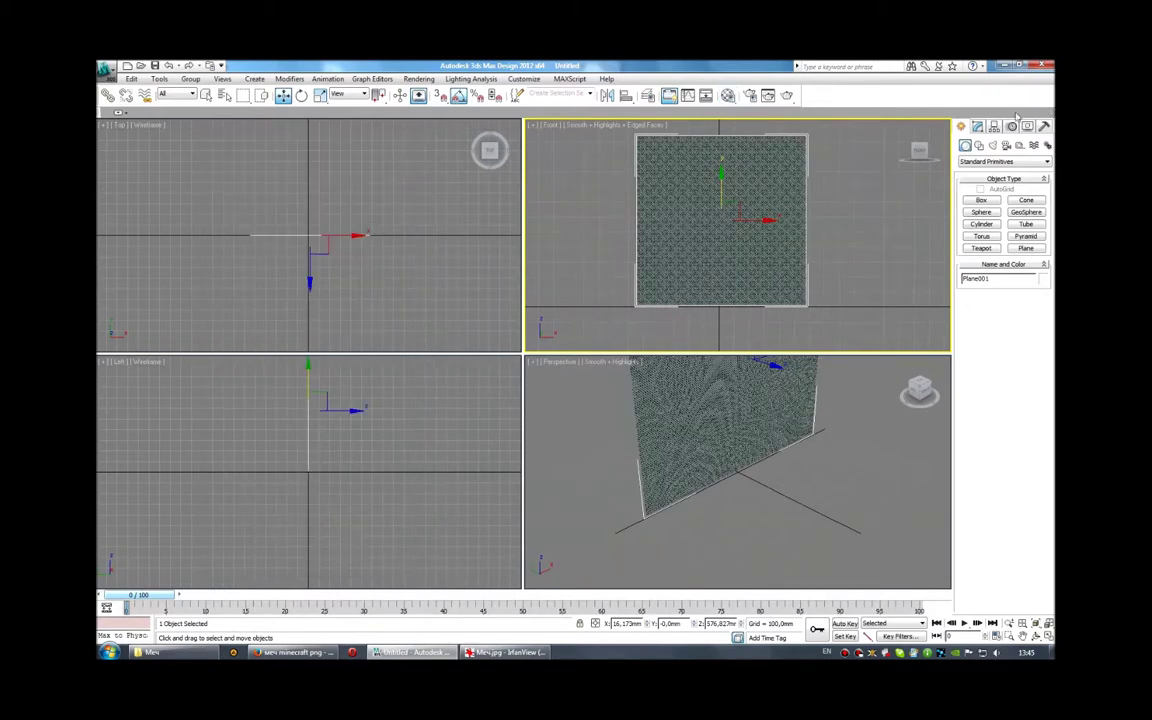
{"action": "left_click", "coordinate": [977, 126]}
{"action": "left_click", "coordinate": [1045, 159]}
{"action": "left_click_drag", "start_coordinate": [1048, 193], "coordinate": [1048, 428]}
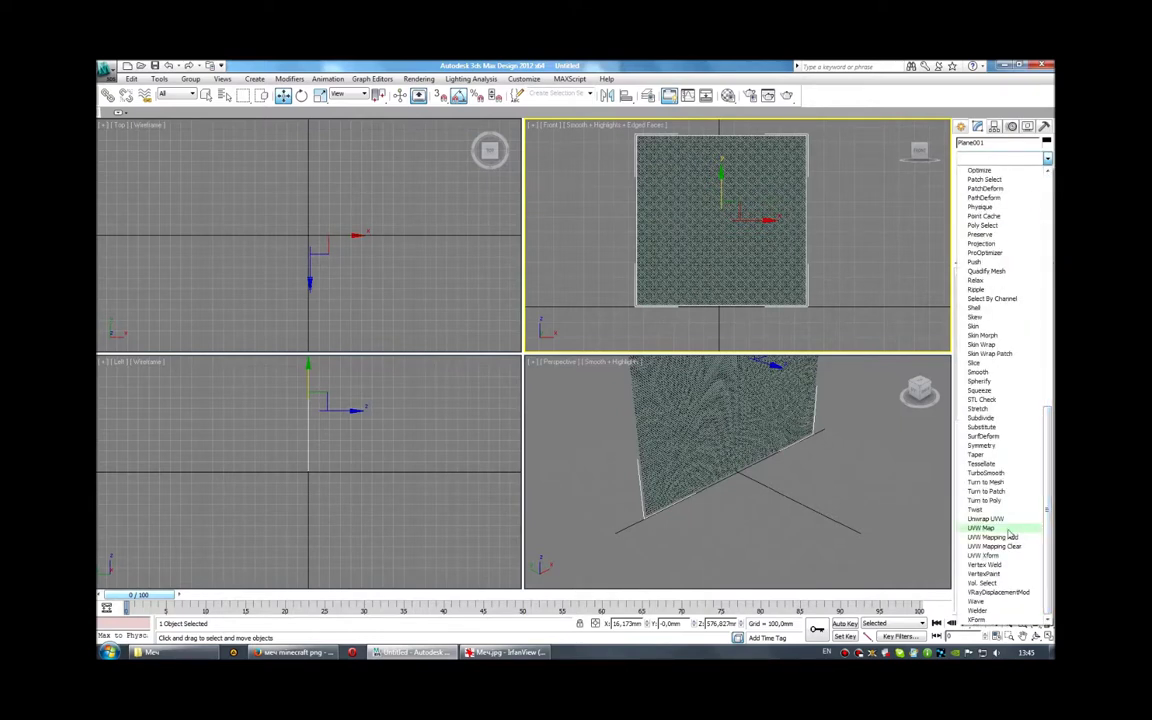
{"action": "left_click", "coordinate": [1008, 528]}
{"action": "left_click", "coordinate": [978, 455]}
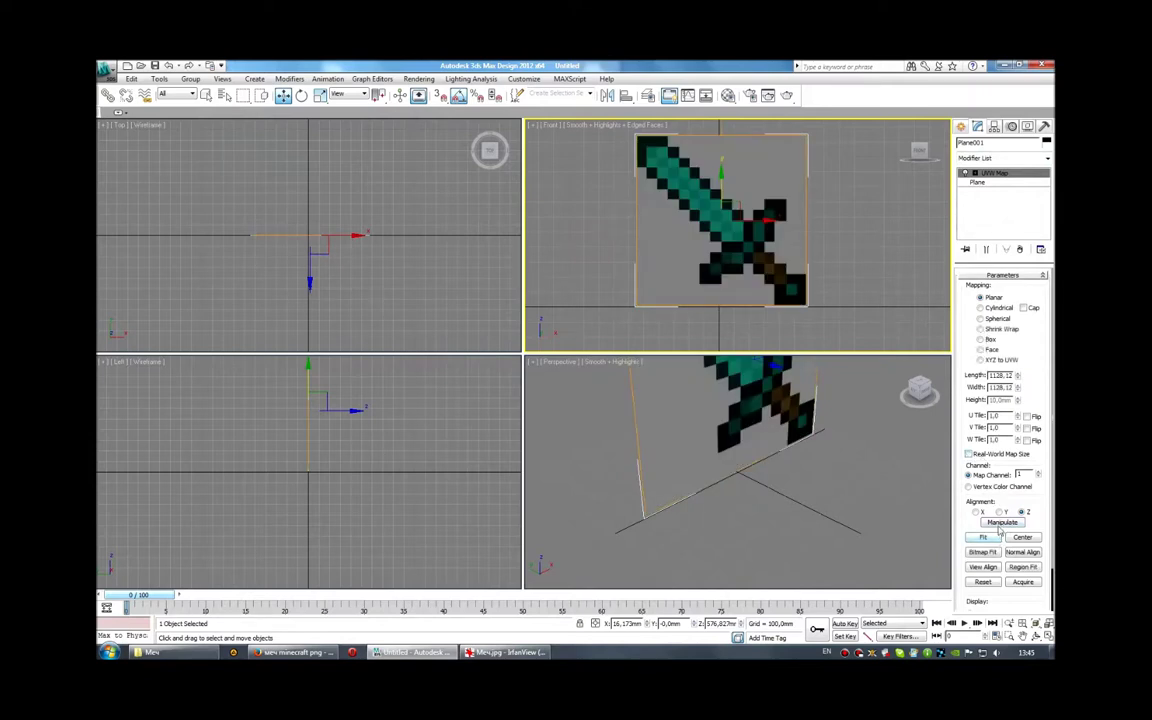
{"action": "left_click", "coordinate": [960, 127]}
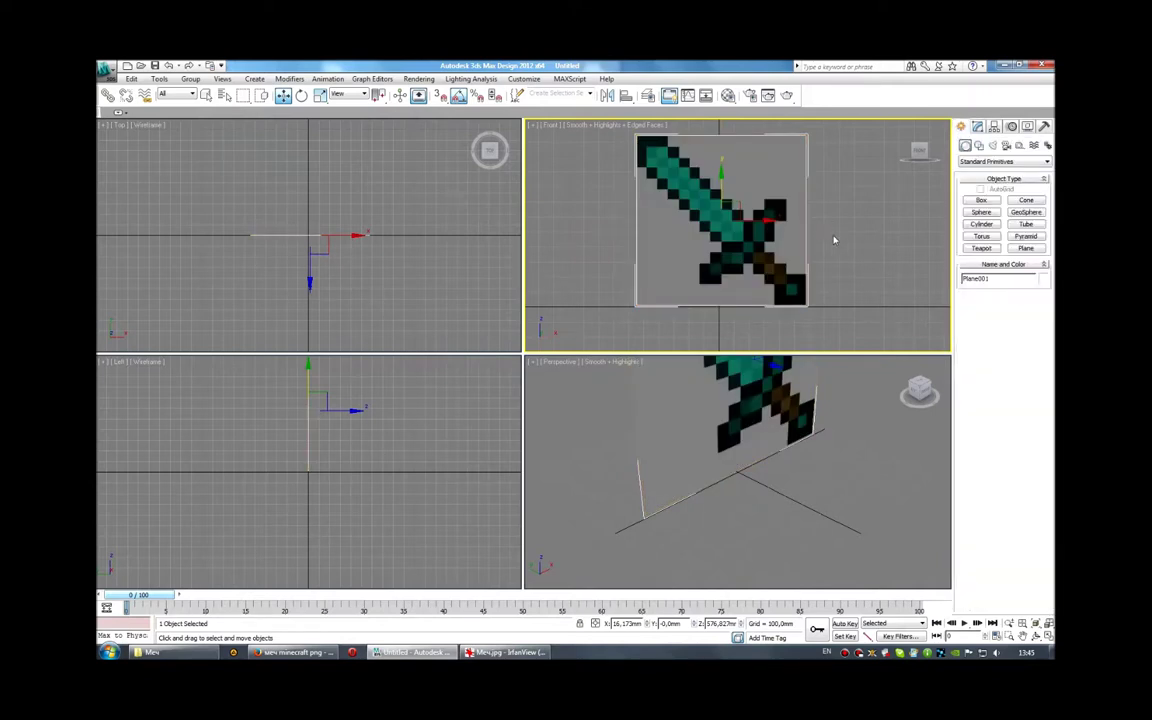
Maximize the Front viewport and centre the sword in it
{"action": "scroll", "coordinate": [834, 240], "scroll_direction": "up", "scroll_amount": 2}
{"action": "key", "text": "alt+w"}
{"action": "scroll", "coordinate": [718, 274], "scroll_direction": "down", "scroll_amount": 1}
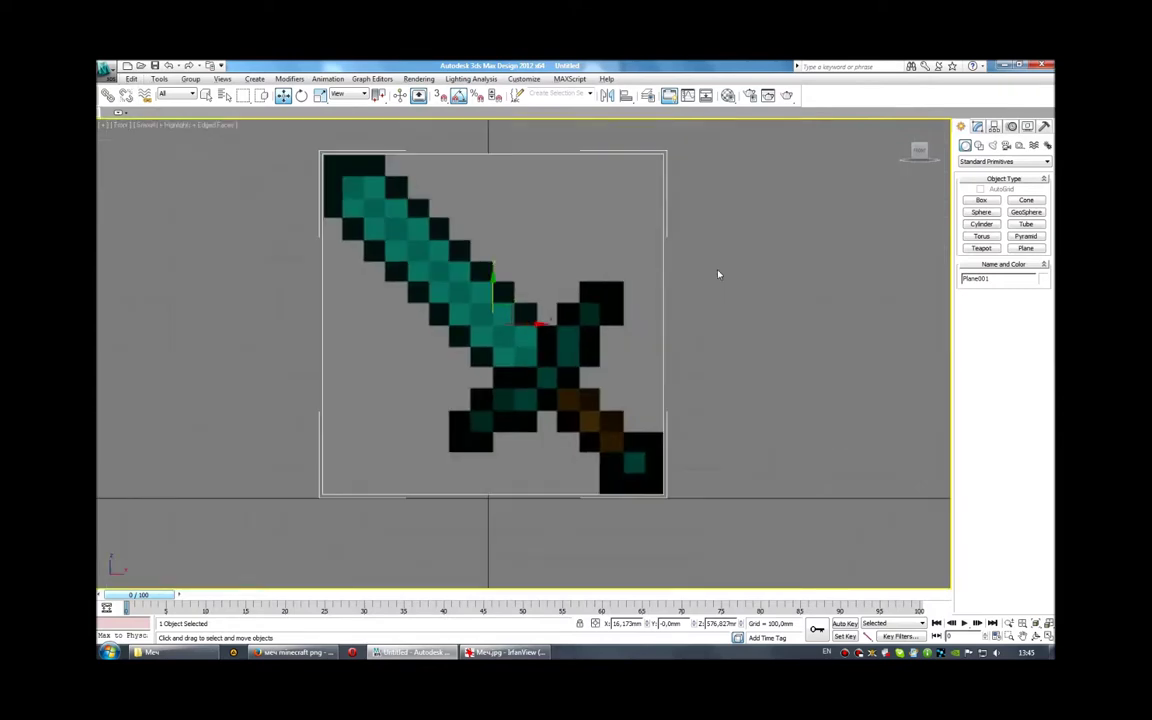
{"action": "middle_click_drag", "start_coordinate": [686, 330], "coordinate": [704, 345]}
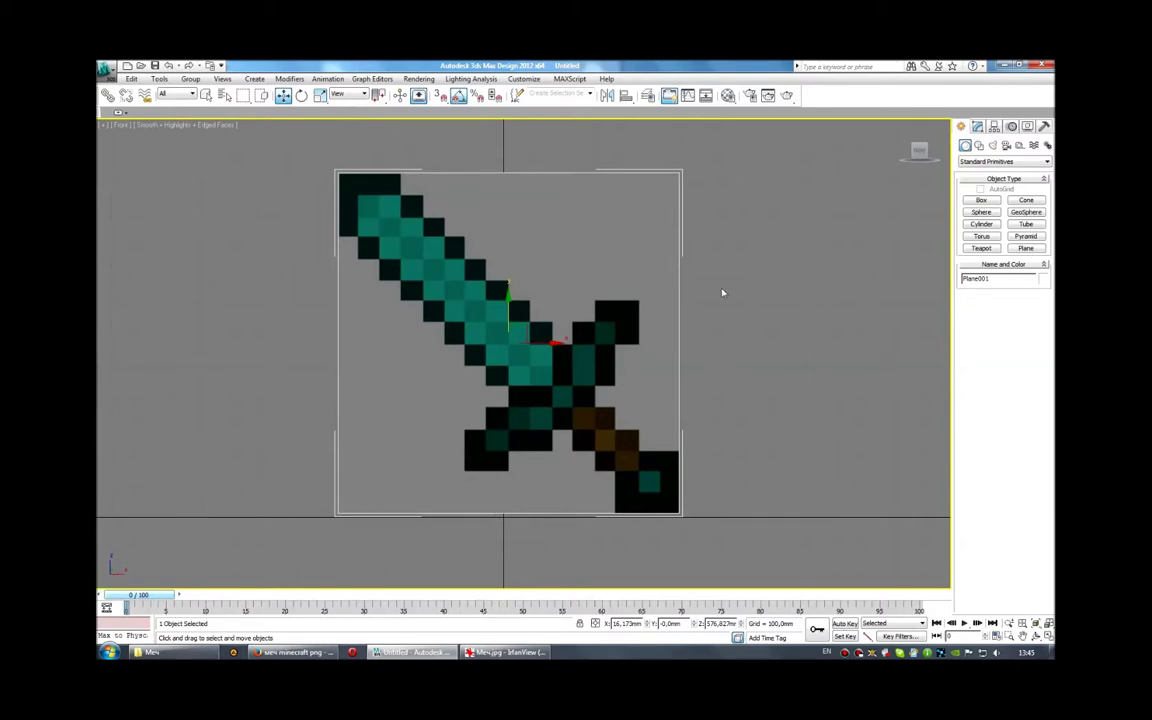
{"action": "middle_click_drag", "start_coordinate": [722, 292], "coordinate": [737, 292]}
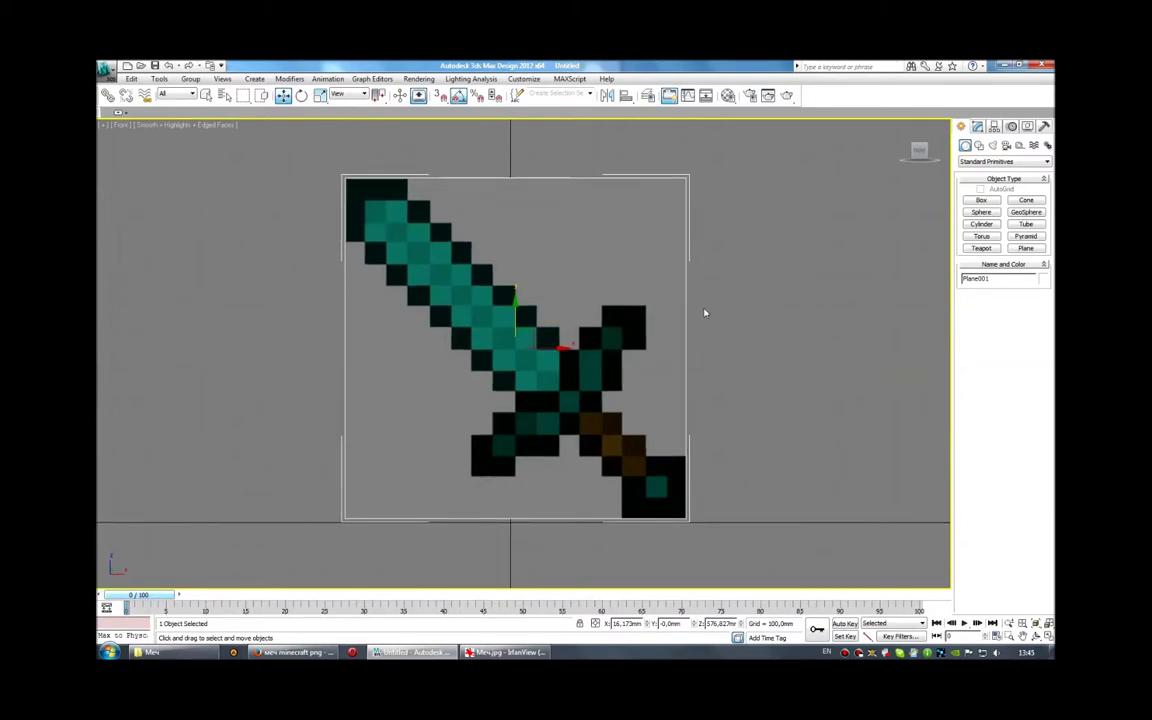
Change options in the Display panel for the sword plane
{"action": "right_click", "coordinate": [555, 284]}
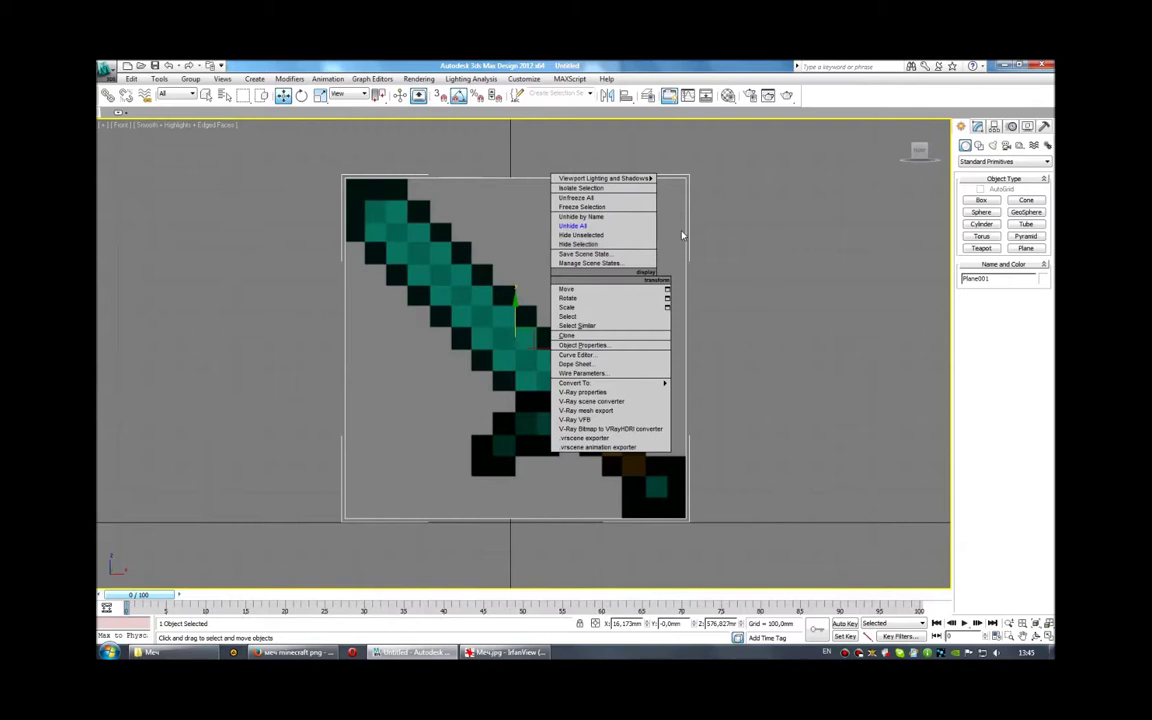
{"action": "left_click", "coordinate": [723, 222]}
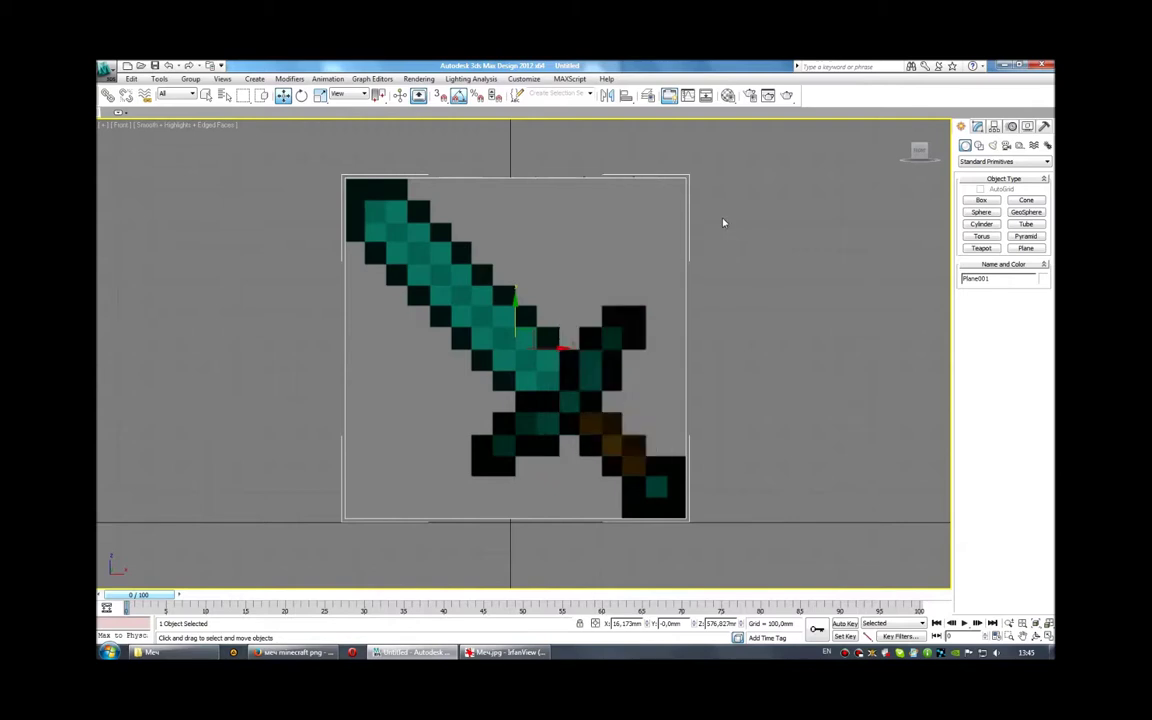
{"action": "left_click", "coordinate": [1028, 127]}
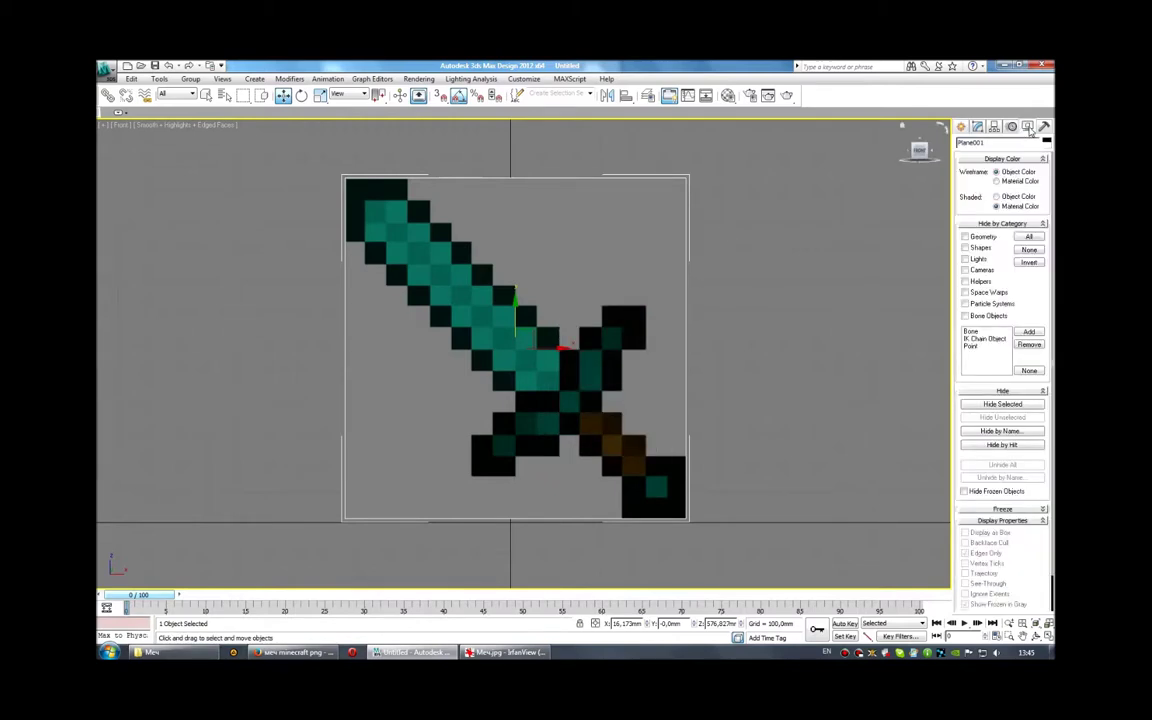
{"action": "scroll", "coordinate": [962, 257], "scroll_direction": "down", "scroll_amount": 1}
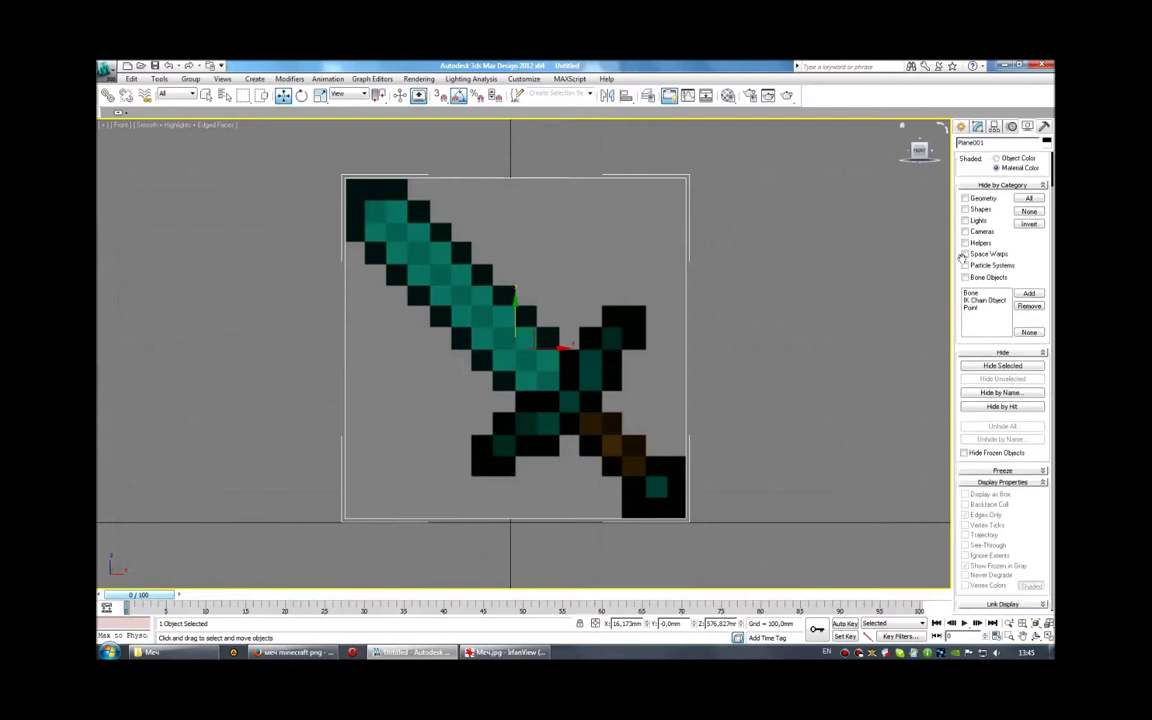
{"action": "left_click", "coordinate": [1002, 406]}
Switch Plane001's Object Properties display from By Layer to By Object
{"action": "right_click", "coordinate": [610, 304]}
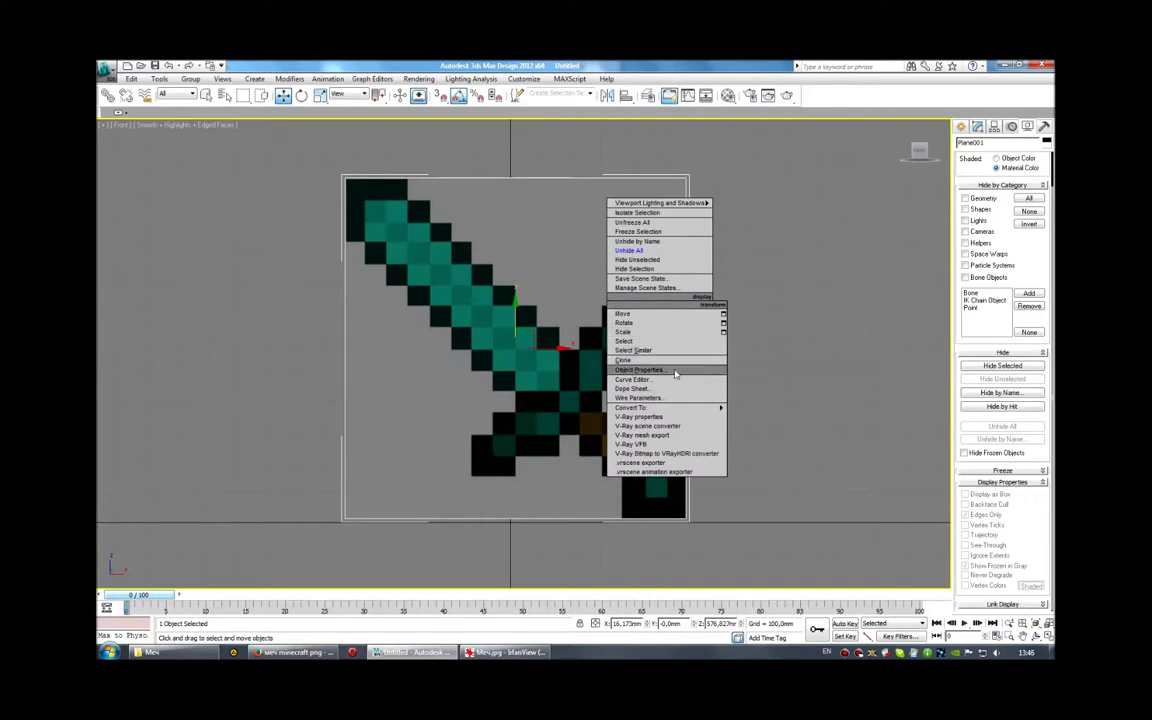
{"action": "left_click", "coordinate": [676, 373]}
{"action": "left_click", "coordinate": [549, 368]}
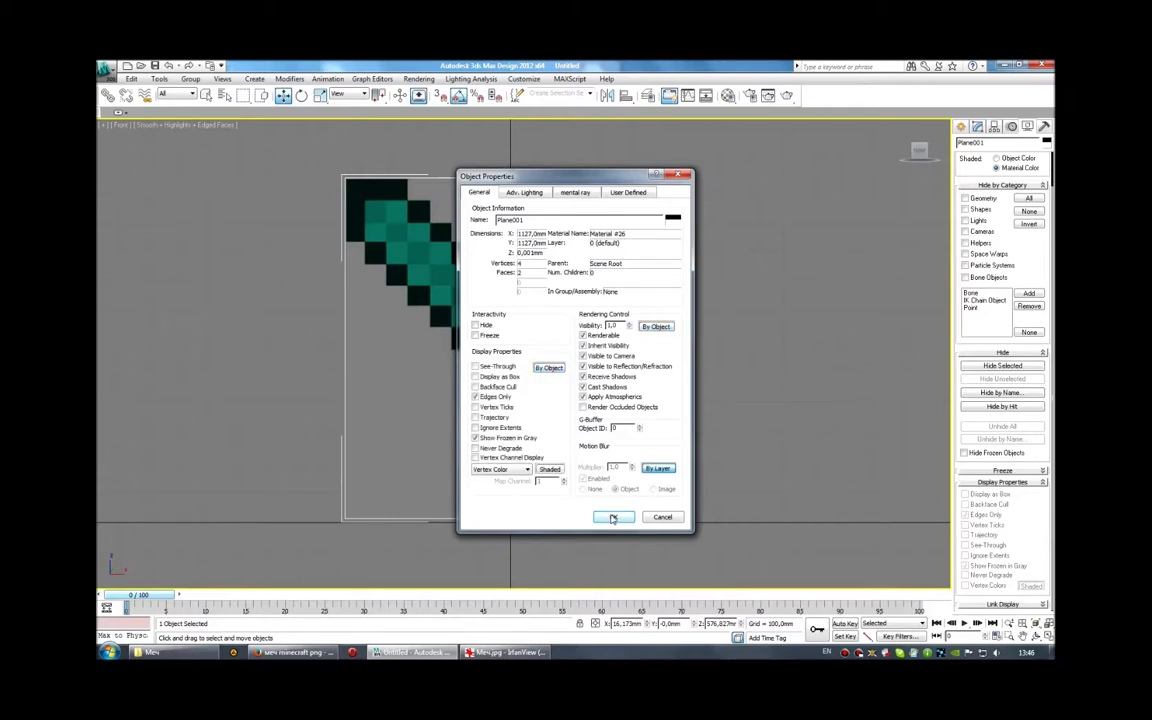
{"action": "left_click", "coordinate": [613, 518]}
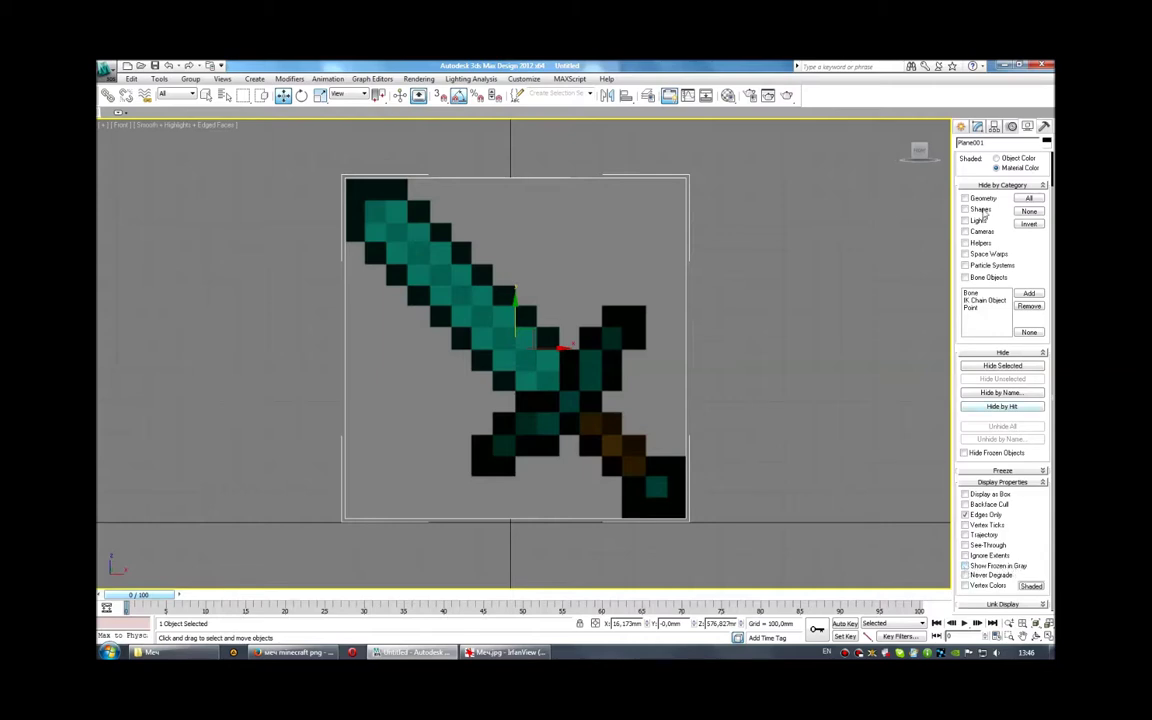
{"action": "left_click", "coordinate": [961, 127]}
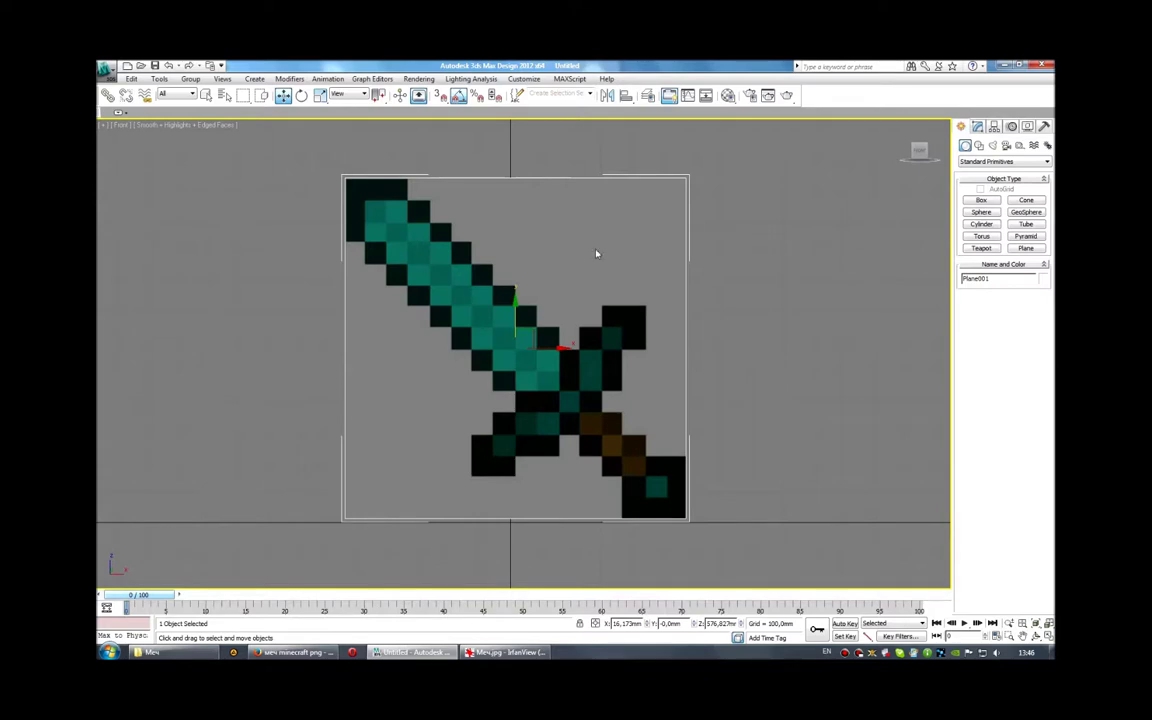
Restore four viewports and move Plane001 slightly back along Y to 48,652 mm
{"action": "right_click", "coordinate": [596, 254]}
{"action": "key", "text": "alt+w"}
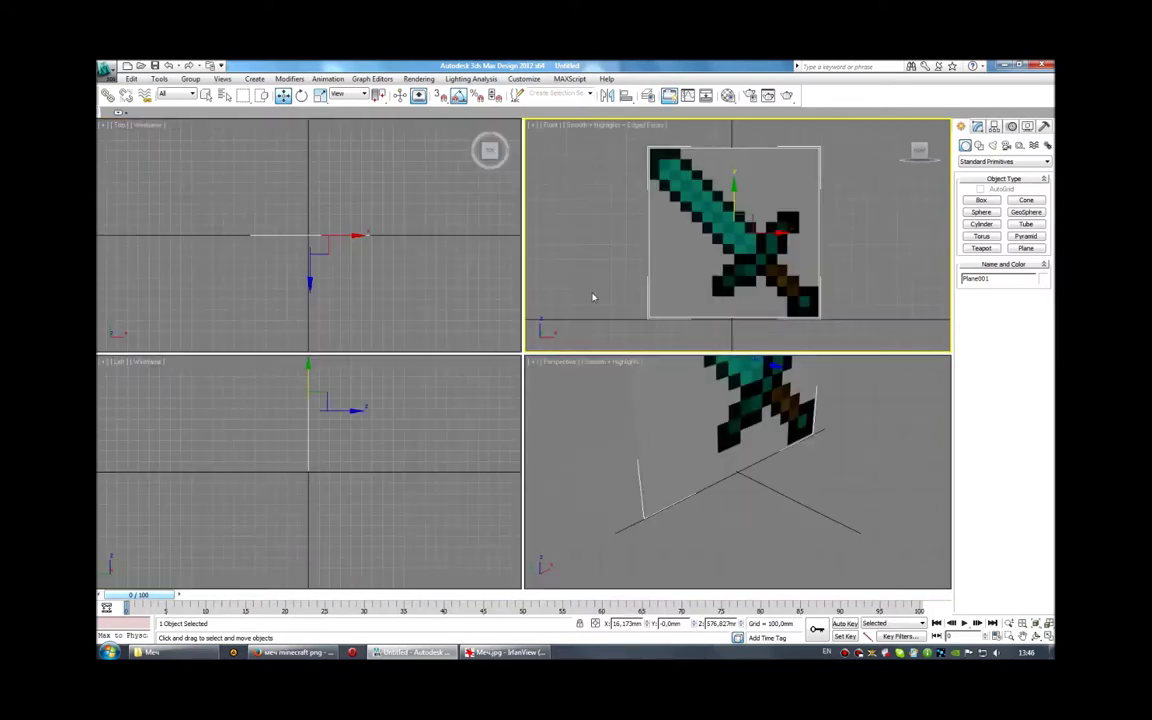
{"action": "left_click", "coordinate": [346, 233]}
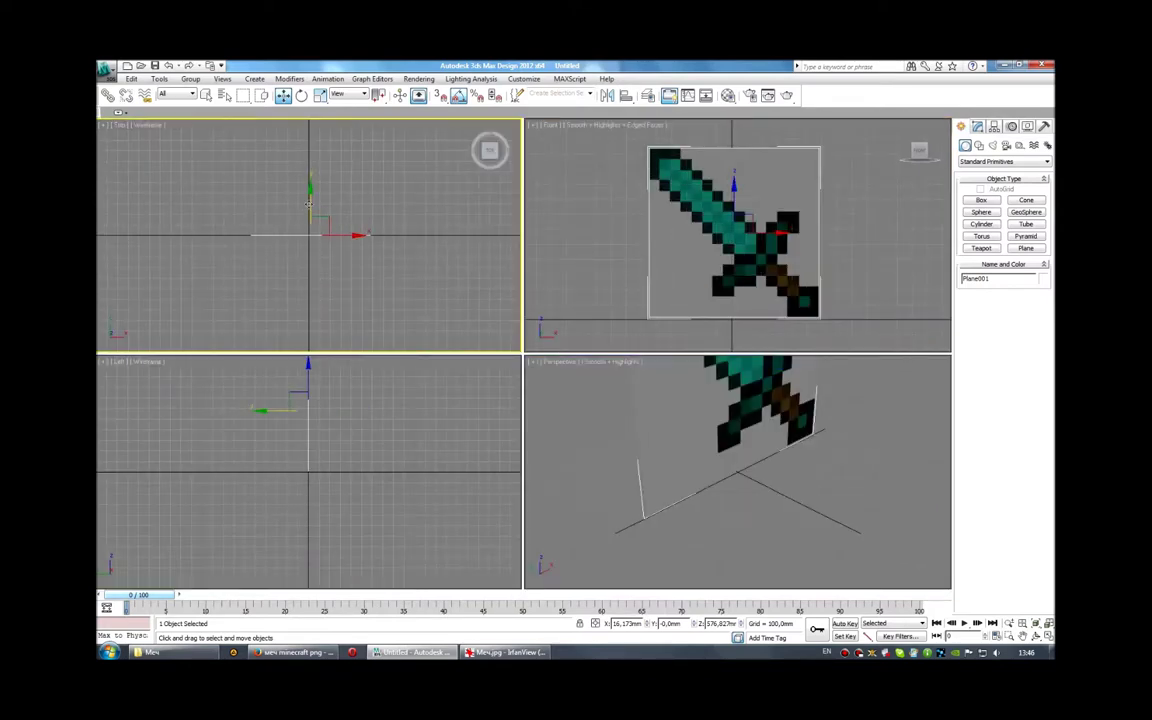
{"action": "left_click_drag", "start_coordinate": [309, 203], "coordinate": [315, 204]}
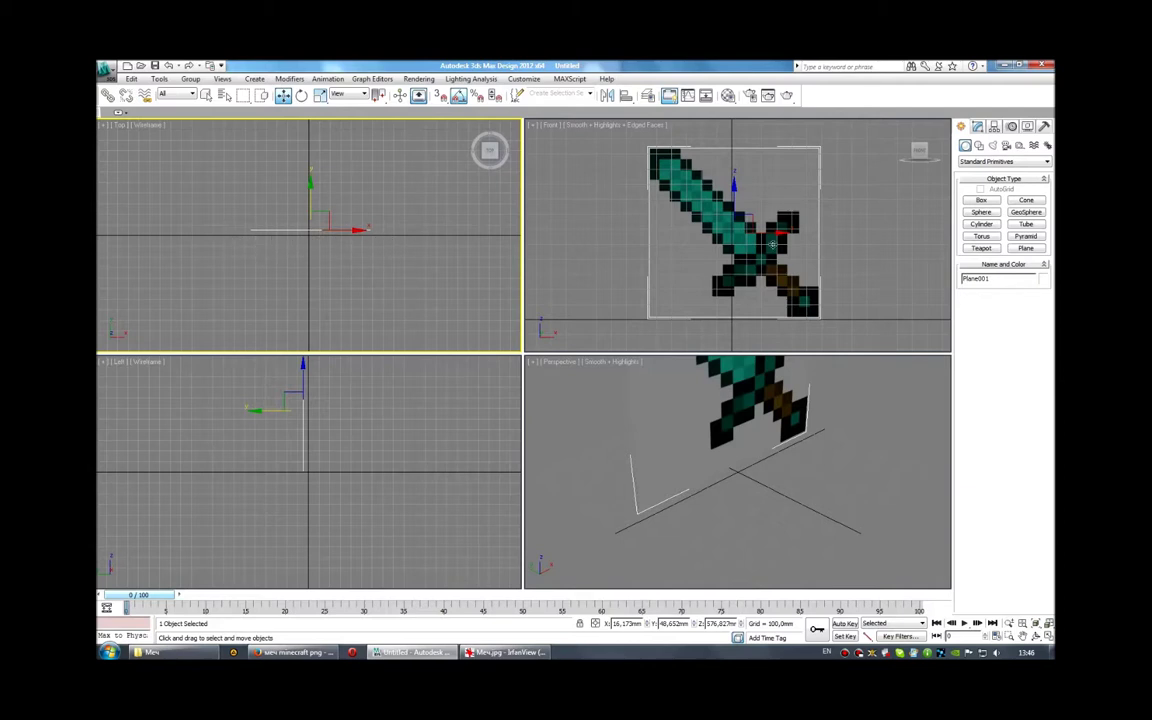
Maximize the Front view and freeze Plane001 with Freeze Selection
{"action": "right_click", "coordinate": [838, 250]}
{"action": "key", "text": "alt+w"}
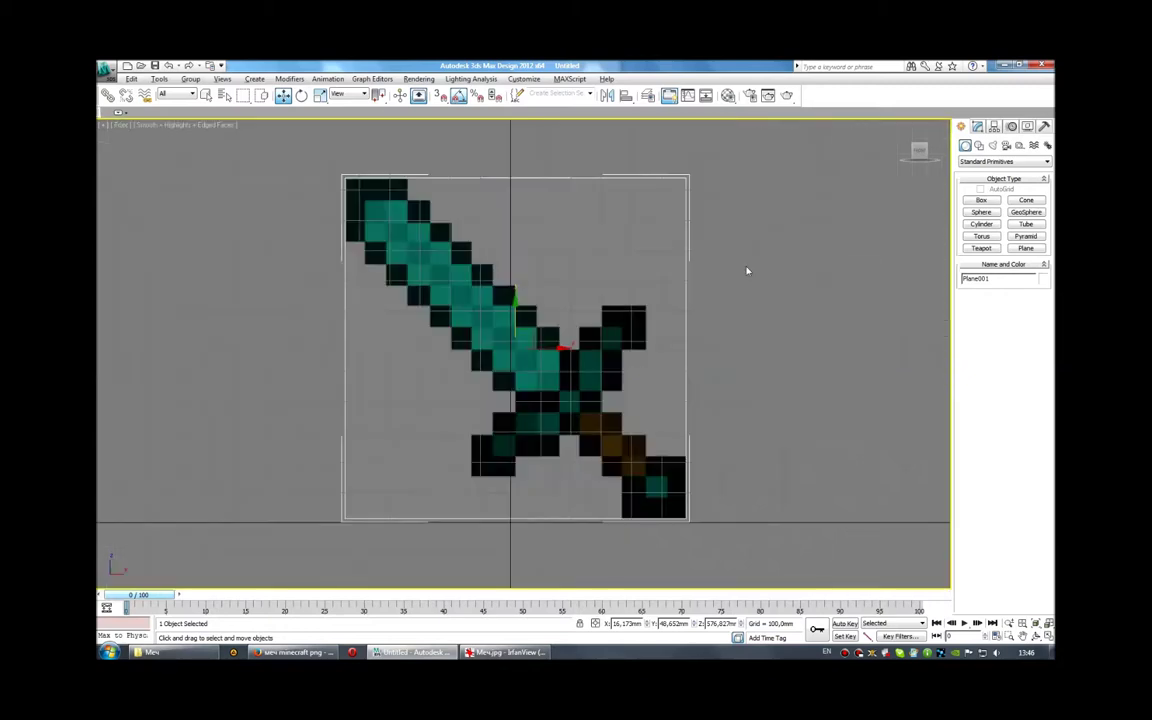
{"action": "right_click", "coordinate": [518, 316]}
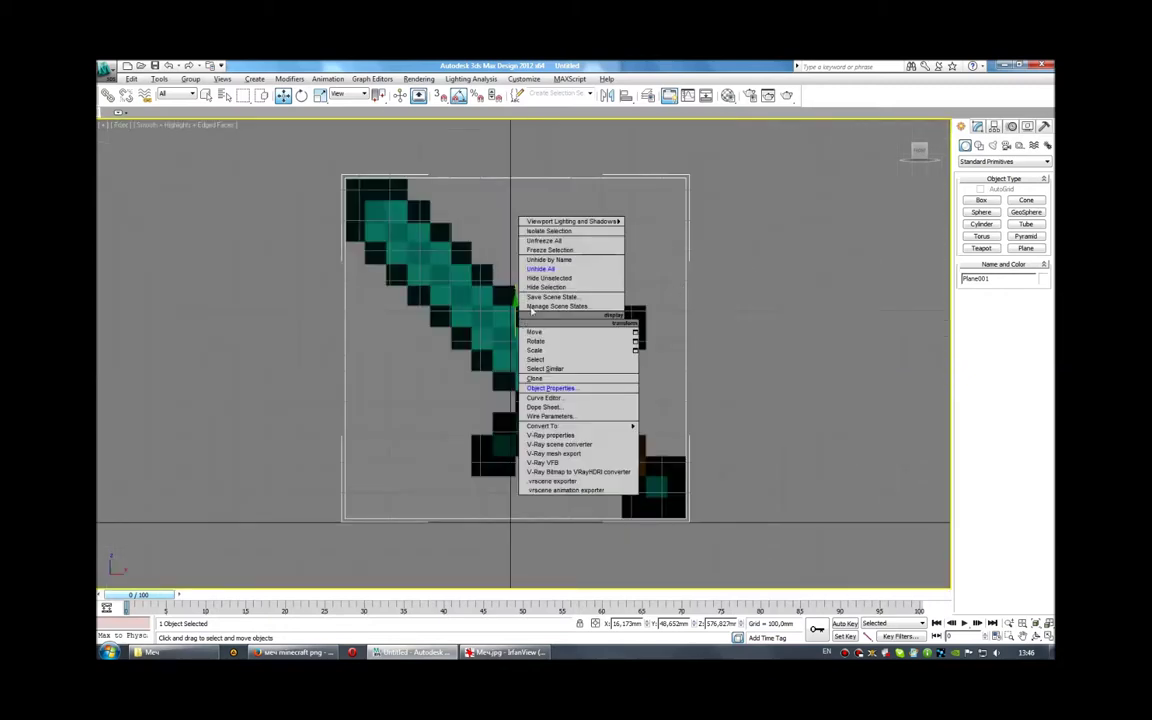
{"action": "left_click", "coordinate": [558, 251]}
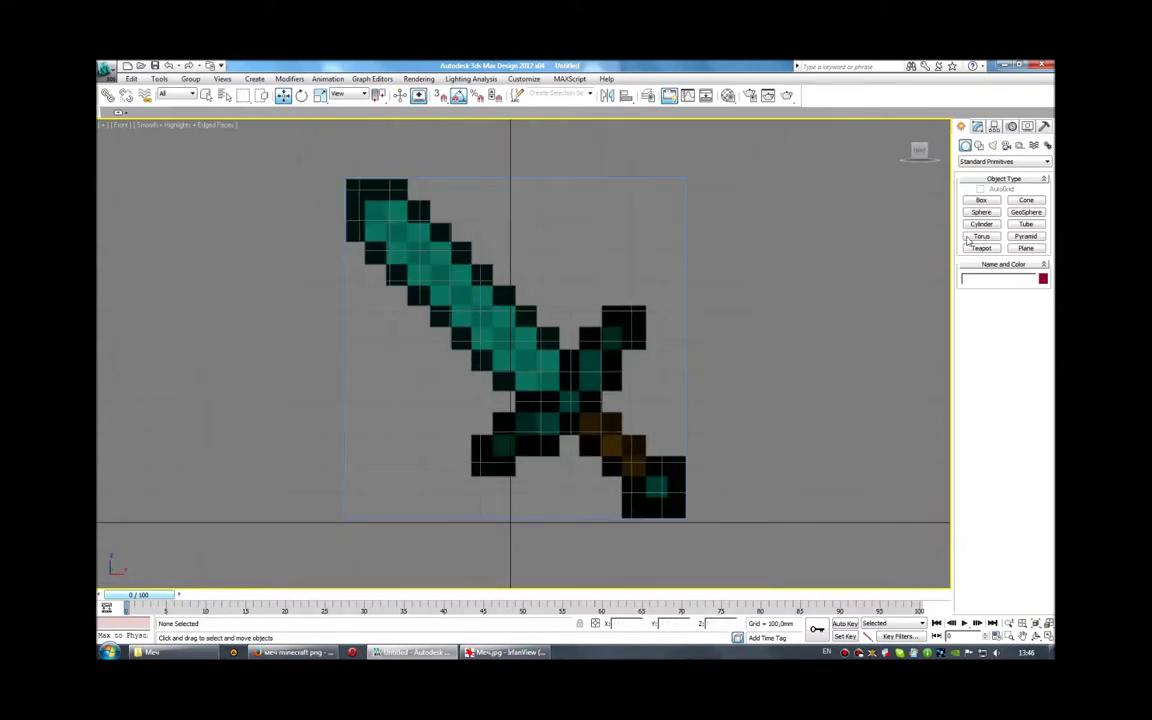
Draw a box over the top blade pixel in the Front view
{"action": "left_click", "coordinate": [993, 201]}
{"action": "left_click", "coordinate": [993, 203]}
{"action": "scroll", "coordinate": [663, 399], "scroll_direction": "up", "scroll_amount": 3}
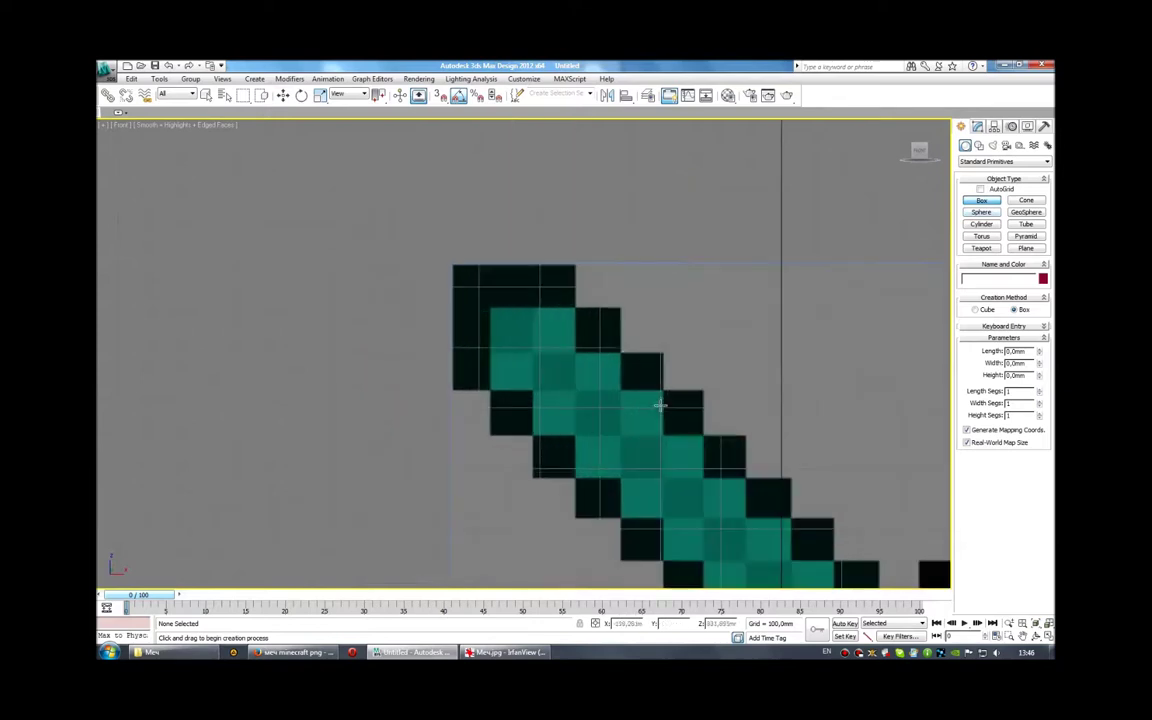
{"action": "scroll", "coordinate": [686, 331], "scroll_direction": "up", "scroll_amount": 2}
{"action": "scroll", "coordinate": [530, 345], "scroll_direction": "up", "scroll_amount": 2}
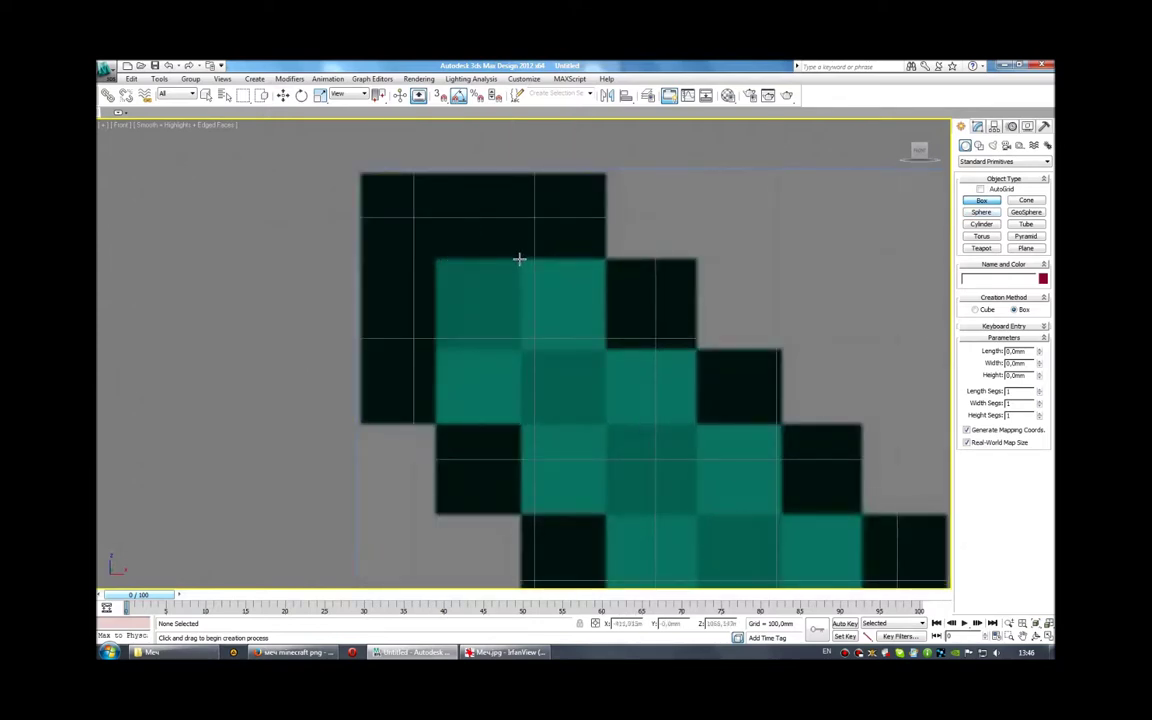
{"action": "left_click_drag", "start_coordinate": [519, 258], "coordinate": [607, 173]}
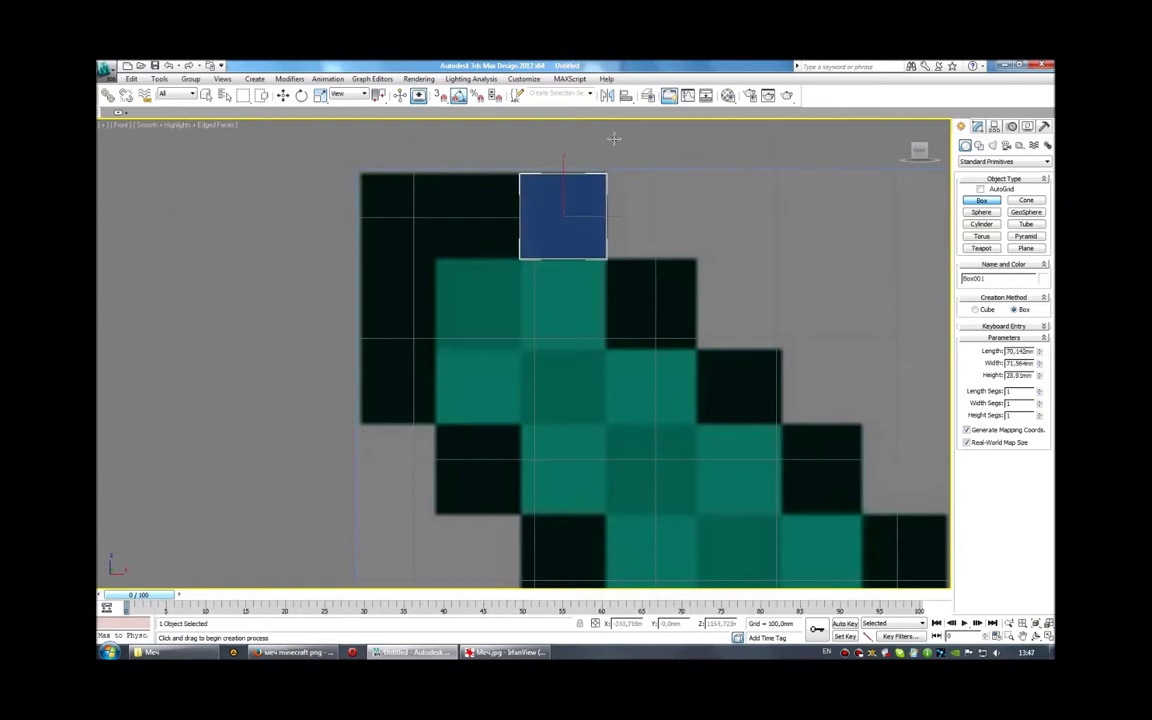
Set the box's length, width and height to 70 mm and restore four viewports
{"action": "left_click", "coordinate": [1019, 351]}
{"action": "type", "text": "70"}
{"action": "key", "text": "Tab"}
{"action": "type", "text": "70"}
{"action": "key", "text": "Tab"}
{"action": "type", "text": "70"}
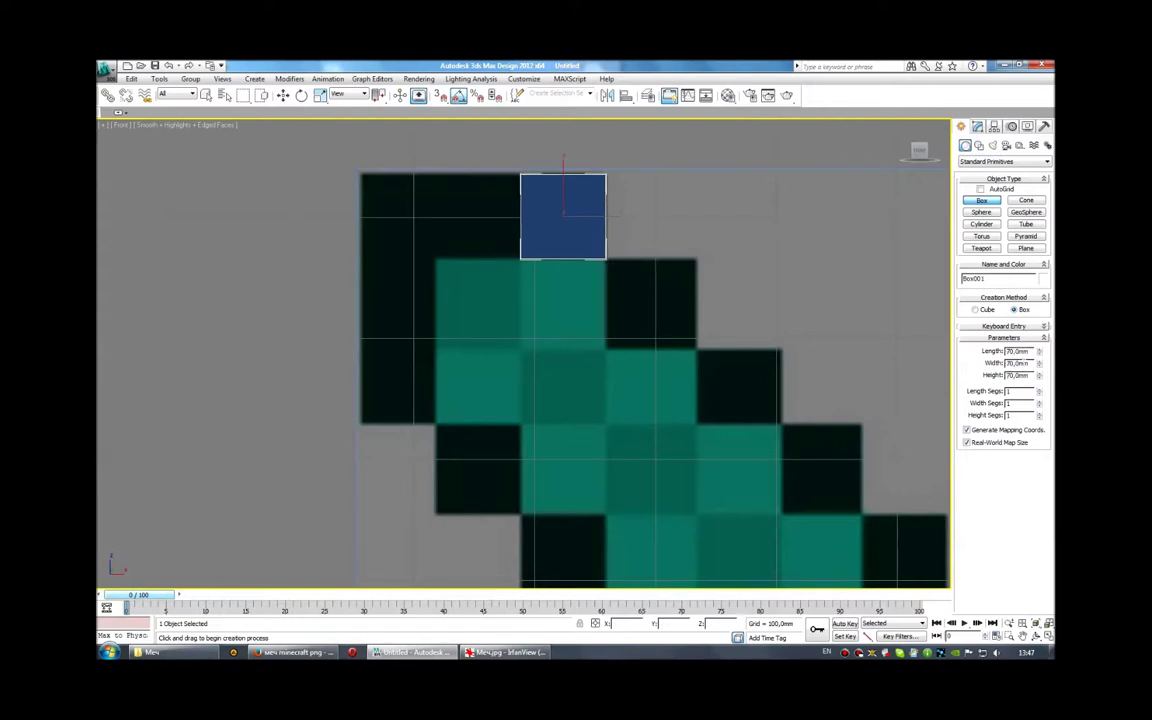
{"action": "key", "text": "alt+w"}
Inspect the new box in a maximized Perspective view, then maximize the Front view
{"action": "left_click", "coordinate": [656, 423]}
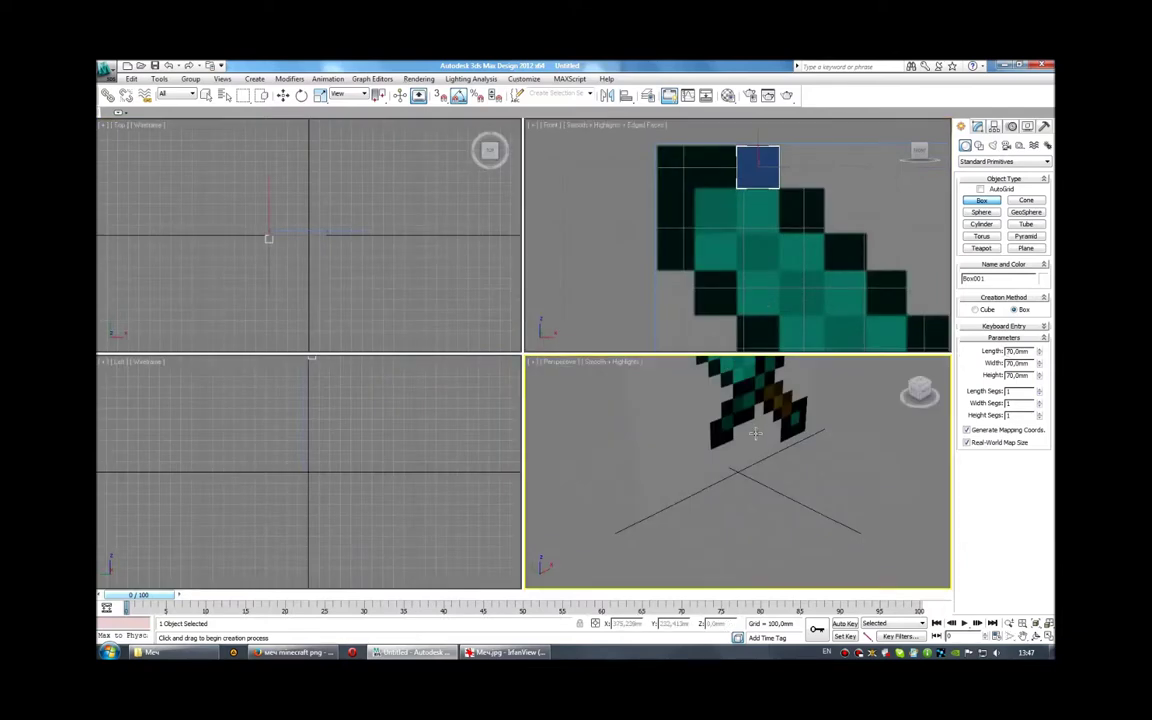
{"action": "key", "text": "alt+w"}
{"action": "scroll", "coordinate": [656, 423], "scroll_direction": "down", "scroll_amount": 5}
{"action": "mouse_move", "coordinate": [656, 423]}
{"action": "middle_mouse_down", "text": "alt"}
{"action": "mouse_move", "coordinate": [591, 316]}
{"action": "mouse_move", "coordinate": [501, 295]}
{"action": "middle_mouse_up", "text": "alt"}
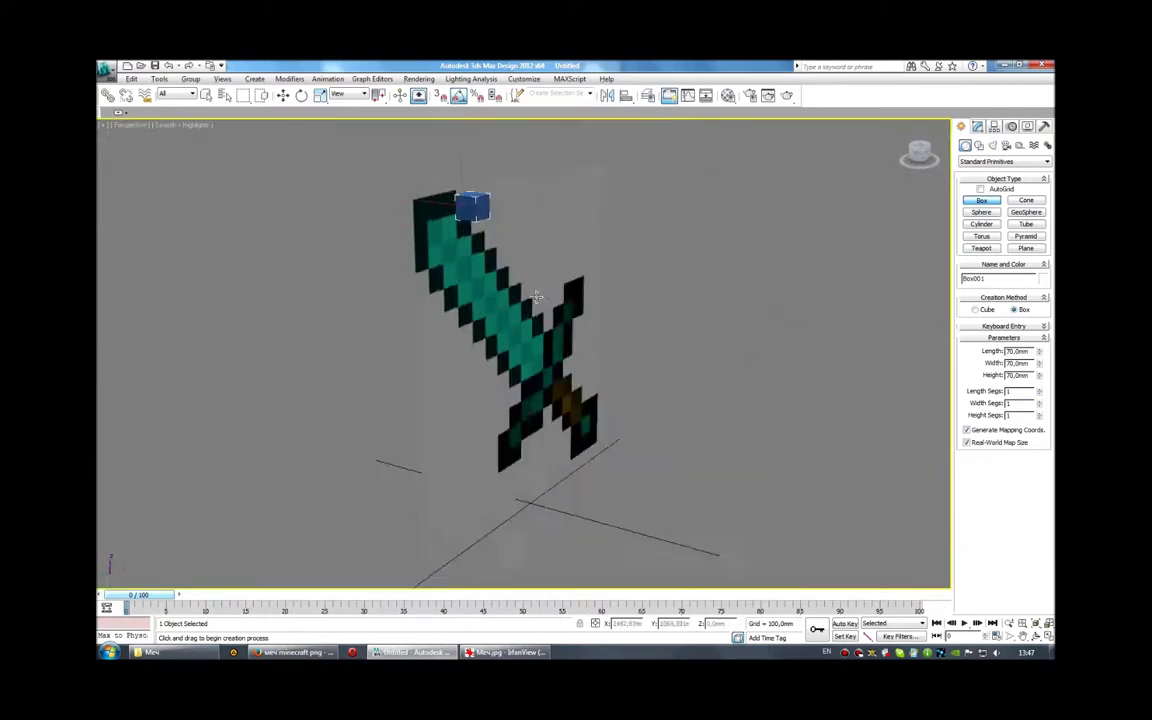
{"action": "scroll", "coordinate": [501, 295], "scroll_direction": "up", "scroll_amount": 4}
{"action": "scroll", "coordinate": [501, 295], "scroll_direction": "down", "scroll_amount": 1}
{"action": "key", "text": "alt+w"}
{"action": "left_click", "coordinate": [689, 239]}
{"action": "key", "text": "alt+w"}
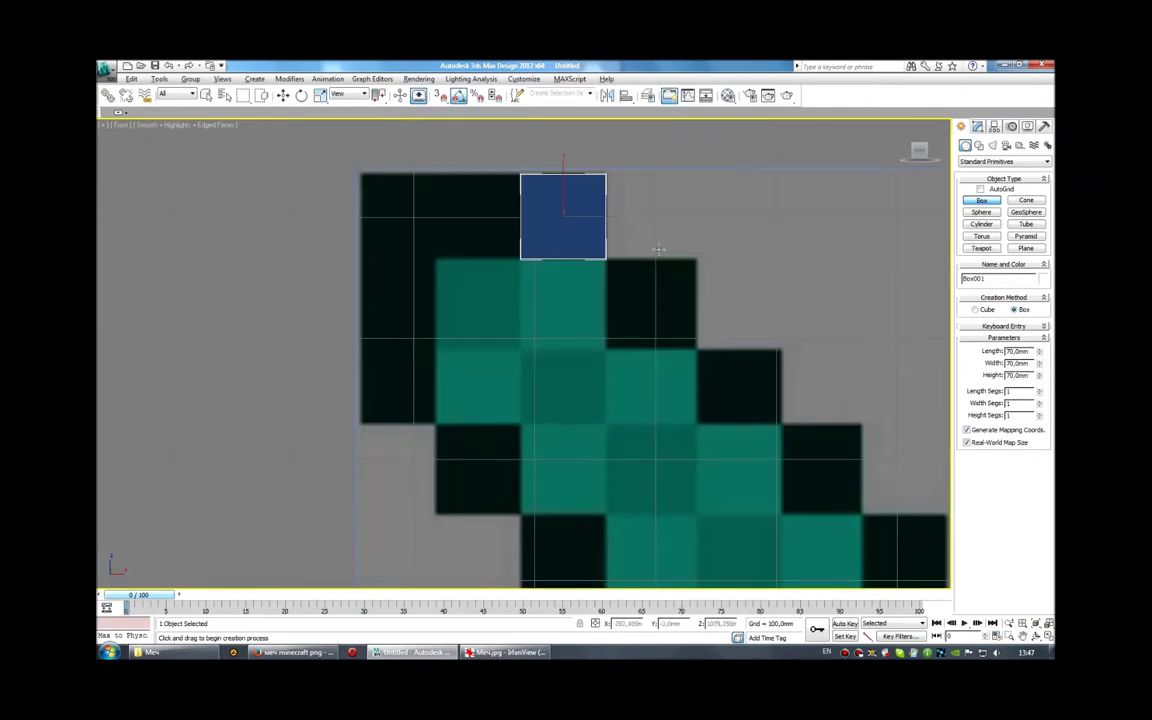
Move the blue box along Y into the teal pixel cell at the blade tip
{"action": "left_click", "coordinate": [283, 95]}
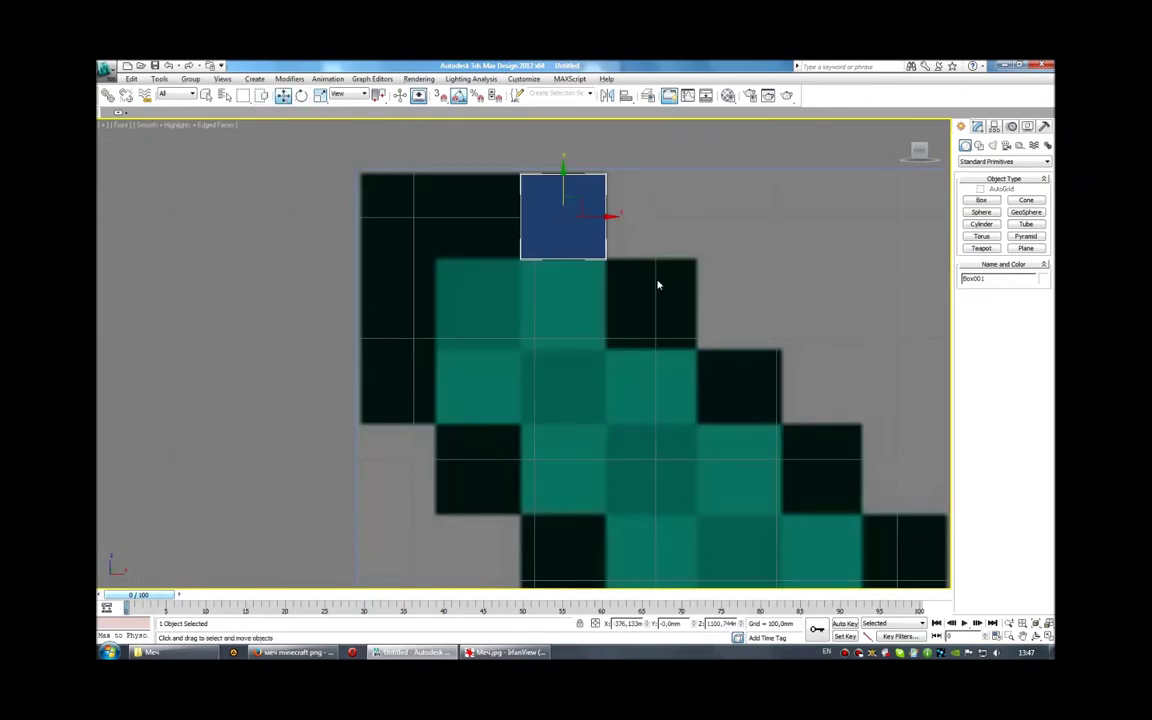
{"action": "scroll", "coordinate": [658, 285], "scroll_direction": "down", "scroll_amount": 5}
{"action": "scroll", "coordinate": [689, 327], "scroll_direction": "down", "scroll_amount": 1}
{"action": "scroll", "coordinate": [625, 316], "scroll_direction": "up", "scroll_amount": 2}
{"action": "scroll", "coordinate": [745, 478], "scroll_direction": "up", "scroll_amount": 3}
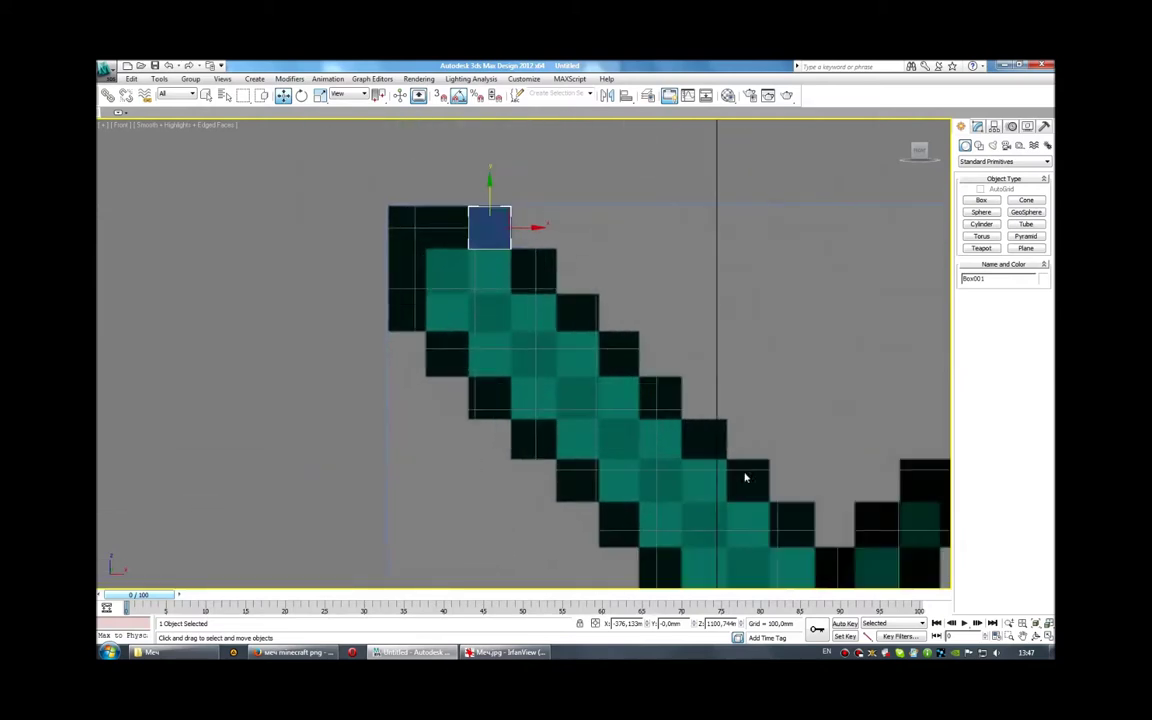
{"action": "scroll", "coordinate": [730, 465], "scroll_direction": "up", "scroll_amount": 3}
{"action": "scroll", "coordinate": [686, 328], "scroll_direction": "up", "scroll_amount": 2}
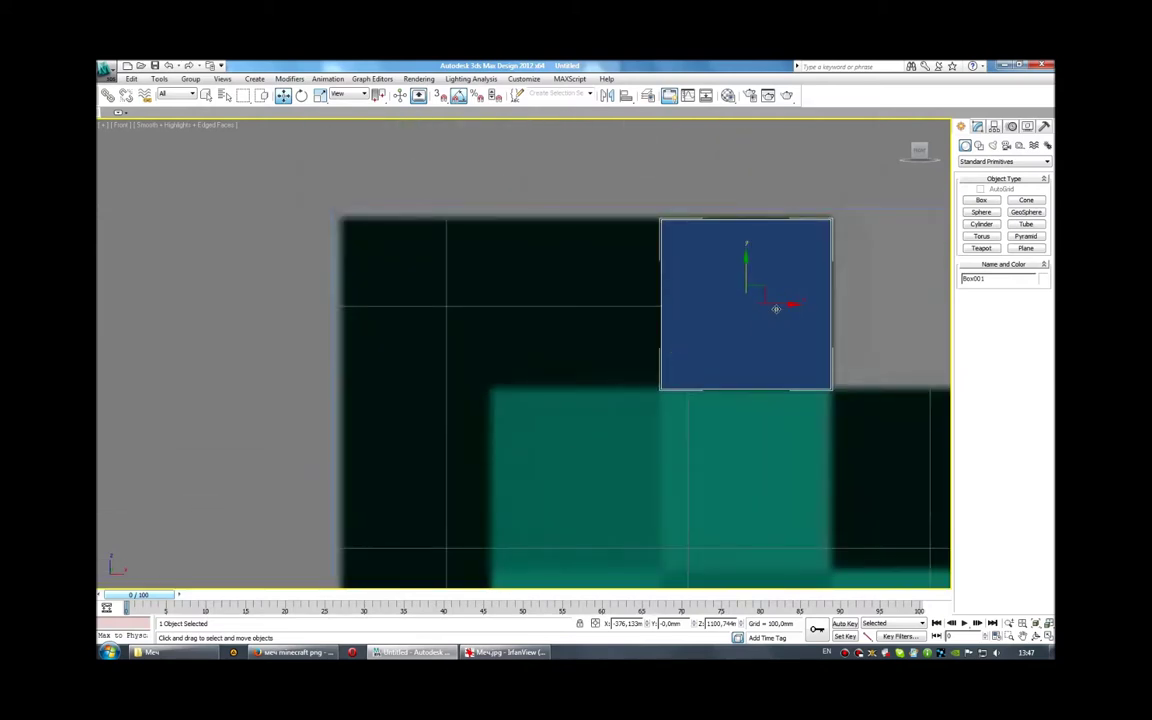
{"action": "scroll", "coordinate": [775, 310], "scroll_direction": "down", "scroll_amount": 3}
{"action": "scroll", "coordinate": [779, 319], "scroll_direction": "down", "scroll_amount": 2}
{"action": "scroll", "coordinate": [689, 275], "scroll_direction": "down", "scroll_amount": 1}
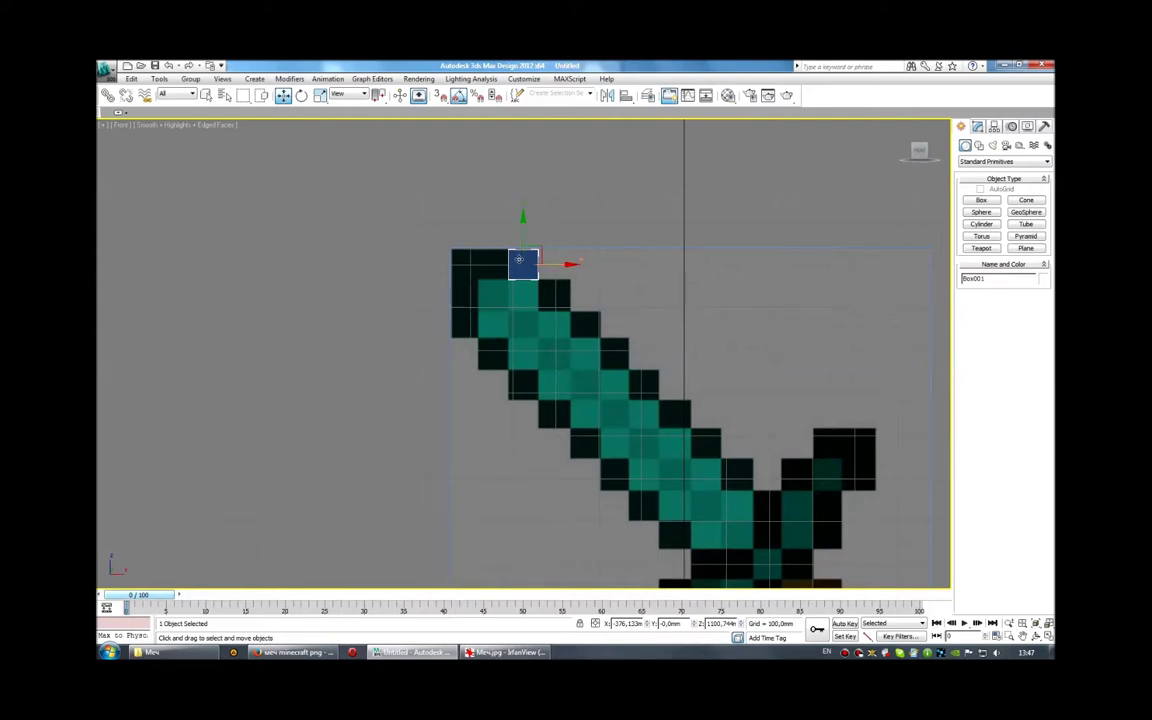
{"action": "left_click_drag", "start_coordinate": [523, 232], "coordinate": [523, 266]}
{"action": "scroll", "coordinate": [523, 266], "scroll_direction": "up", "scroll_amount": 5}
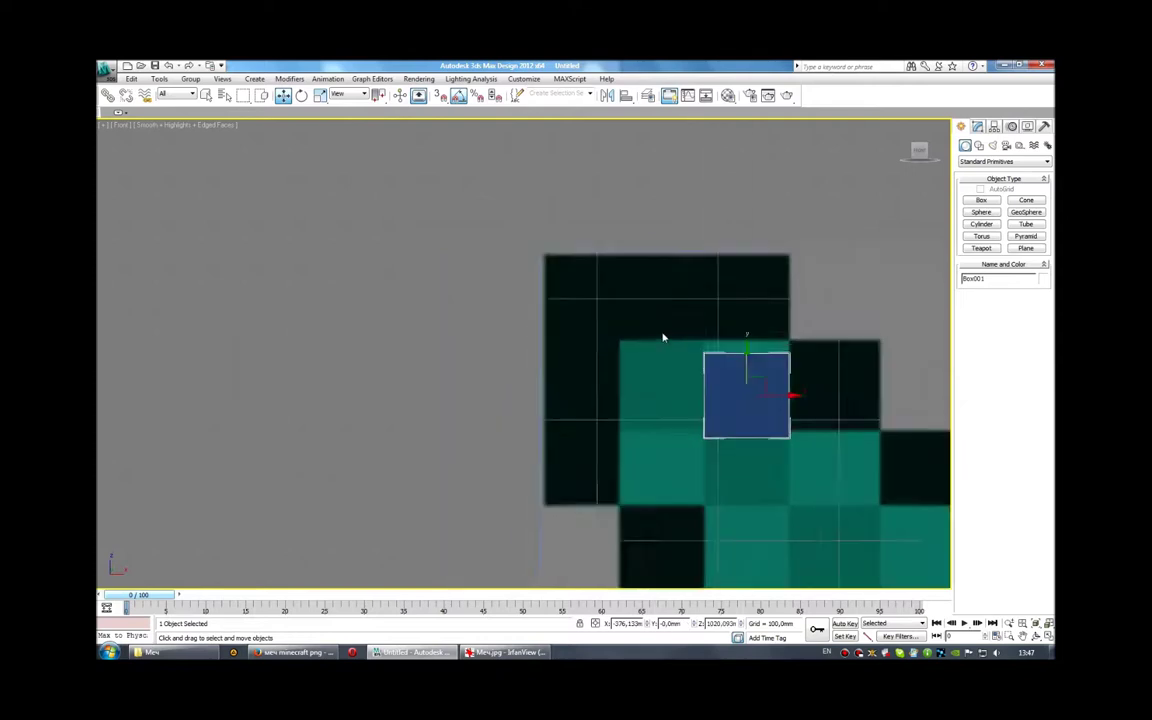
{"action": "middle_click_drag", "start_coordinate": [663, 337], "coordinate": [604, 296]}
{"action": "left_click_drag", "start_coordinate": [535, 320], "coordinate": [552, 318]}
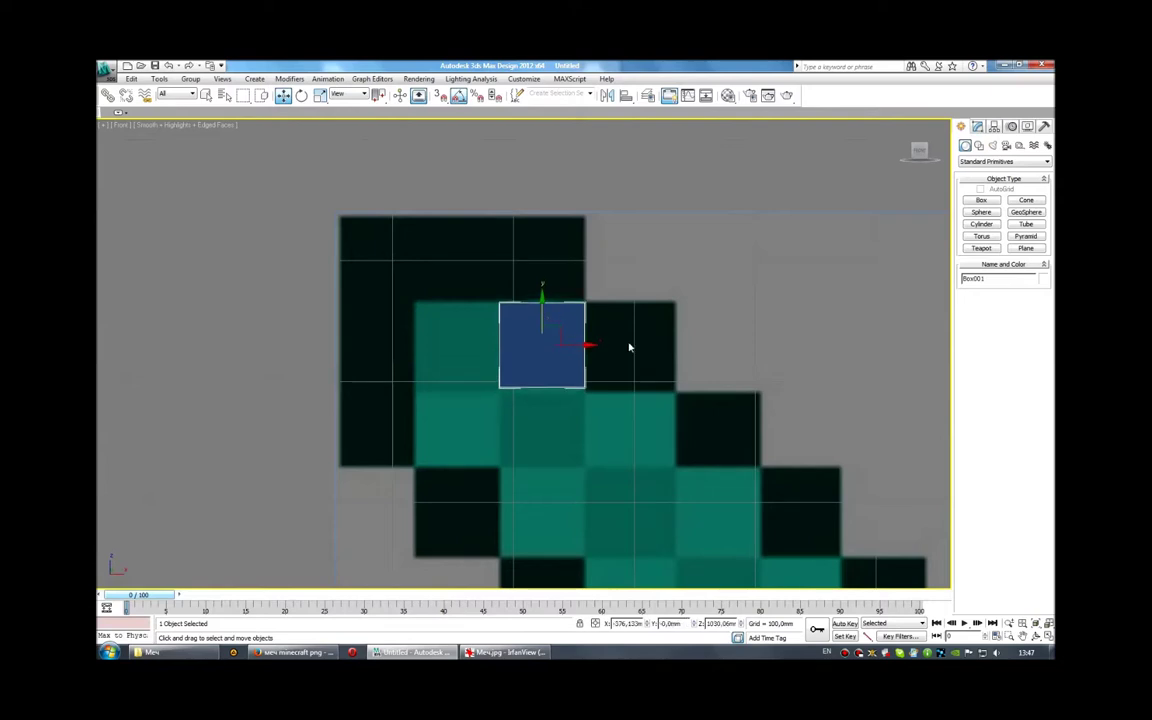
Restore the four-viewport layout with plain selection mode active
{"action": "key", "text": "q"}
{"action": "key", "text": "alt+w"}
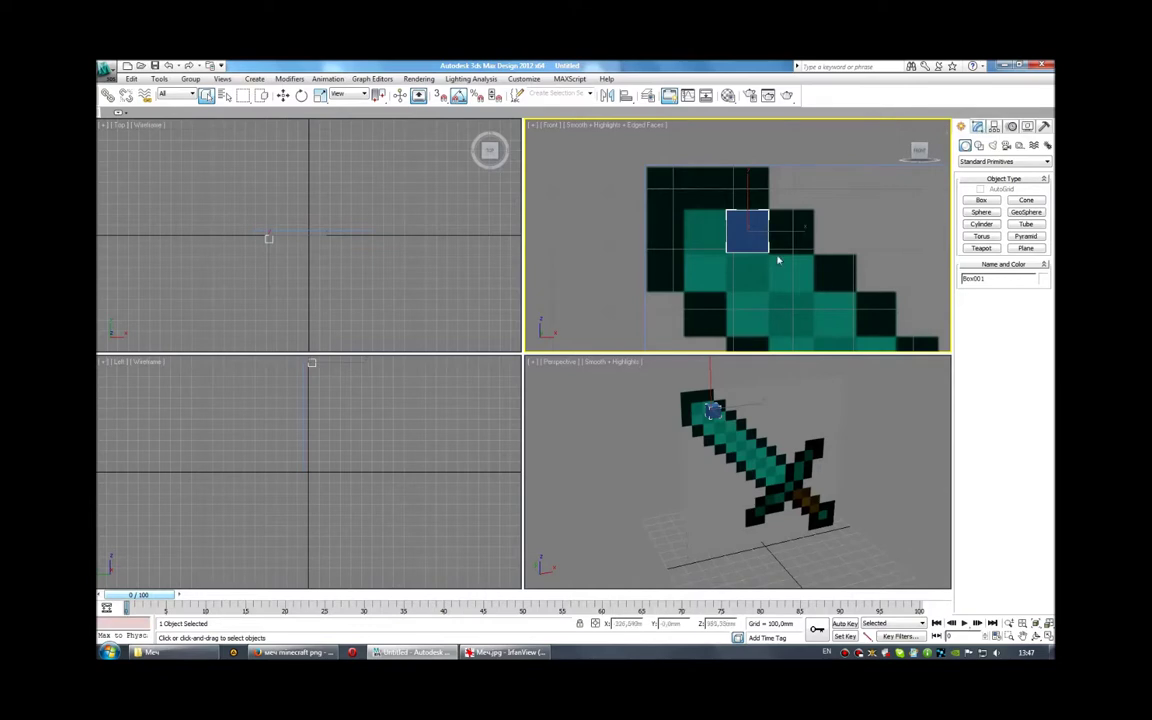
{"action": "scroll", "coordinate": [749, 258], "scroll_direction": "up", "scroll_amount": 2}
{"action": "scroll", "coordinate": [749, 258], "scroll_direction": "down", "scroll_amount": 2}
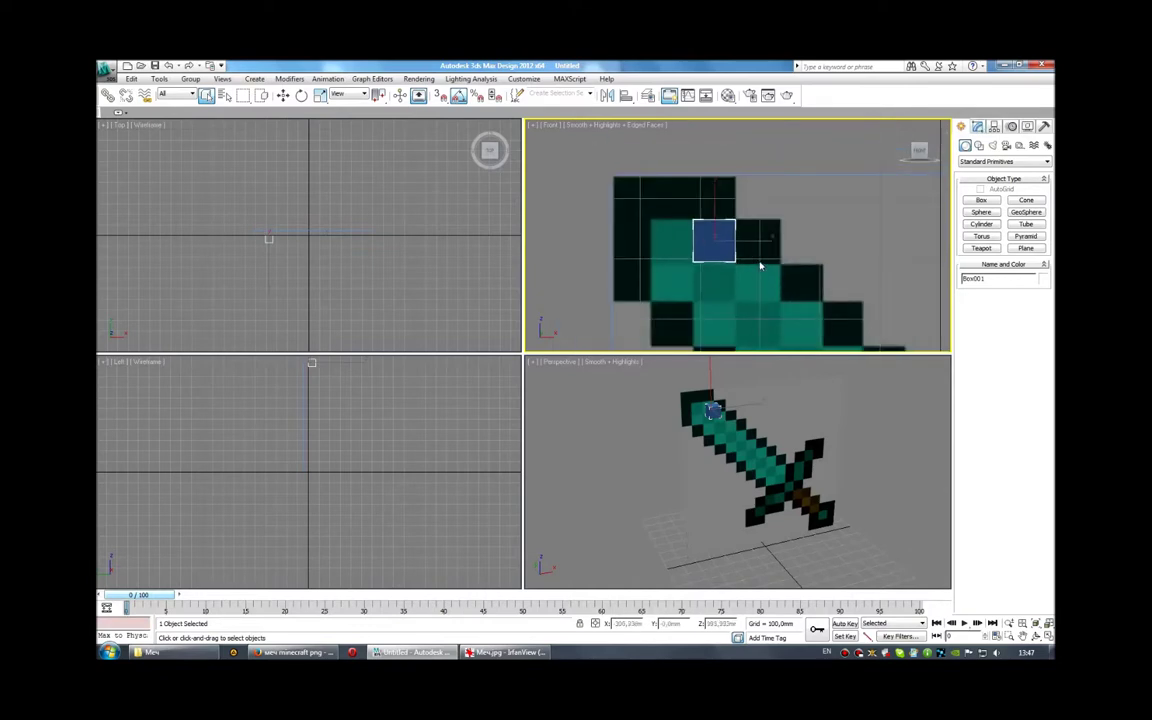
Convert Box001 to an Editable Poly and select the cube's left face in Polygon mode
{"action": "right_click", "coordinate": [727, 246]}
{"action": "mouse_move", "coordinate": [760, 350]}
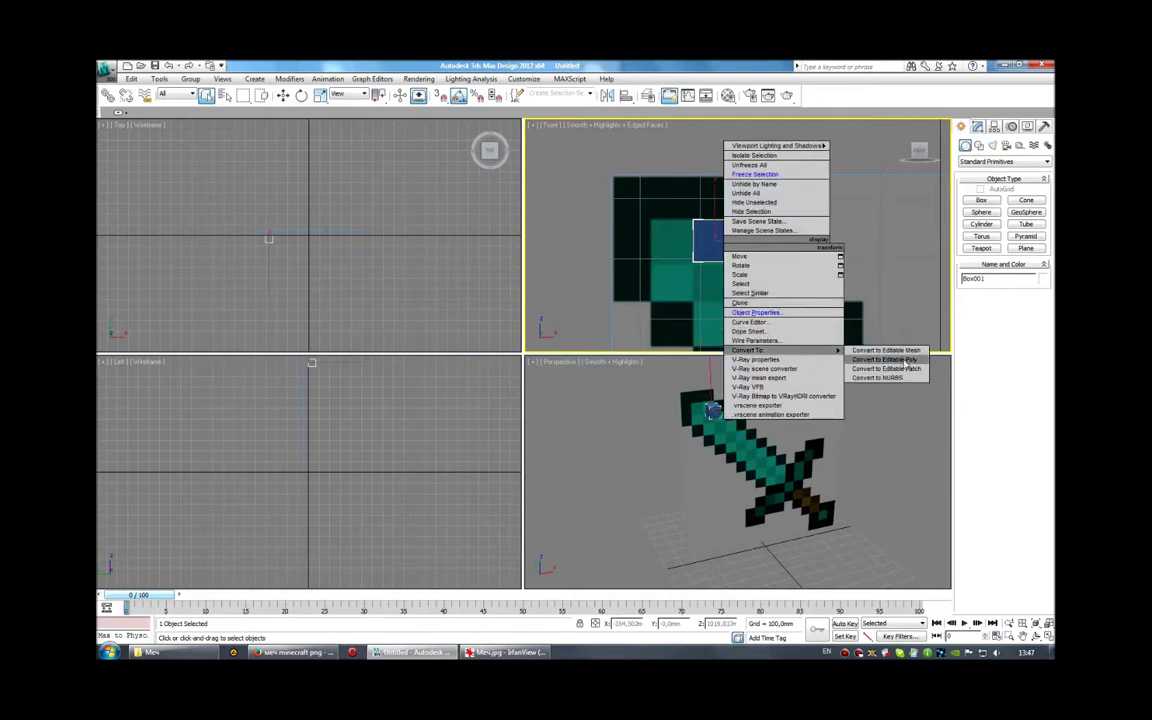
{"action": "left_click", "coordinate": [885, 359]}
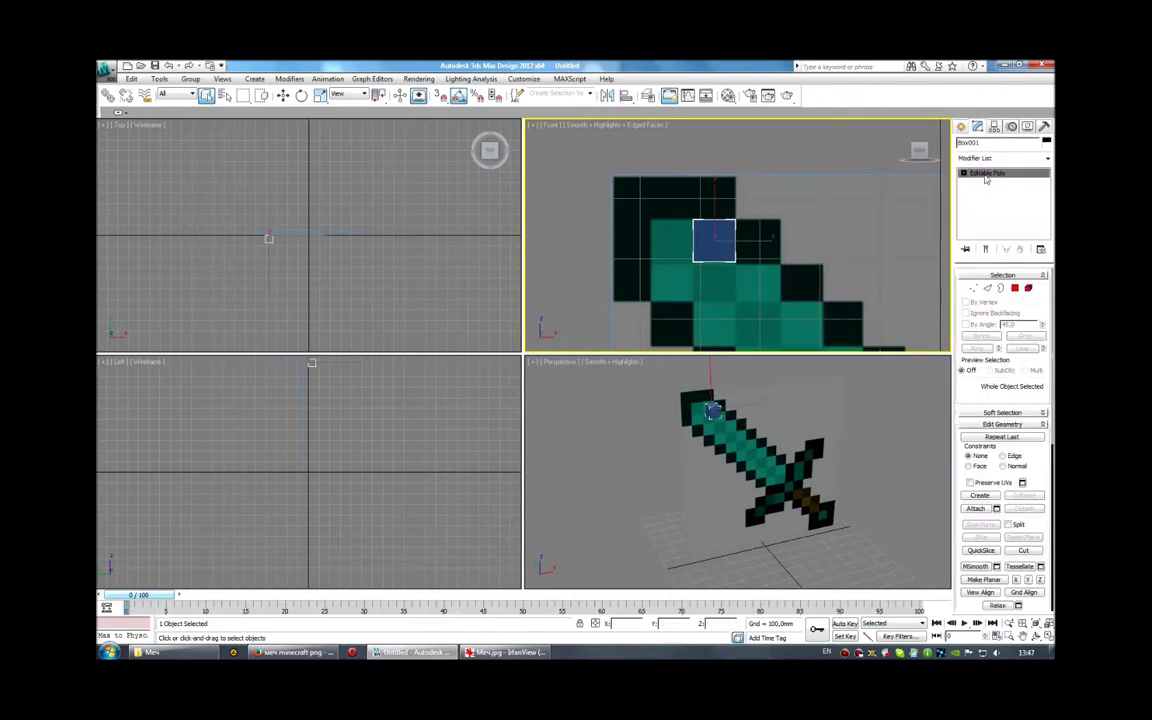
{"action": "left_click", "coordinate": [1015, 288]}
{"action": "left_click", "coordinate": [811, 416]}
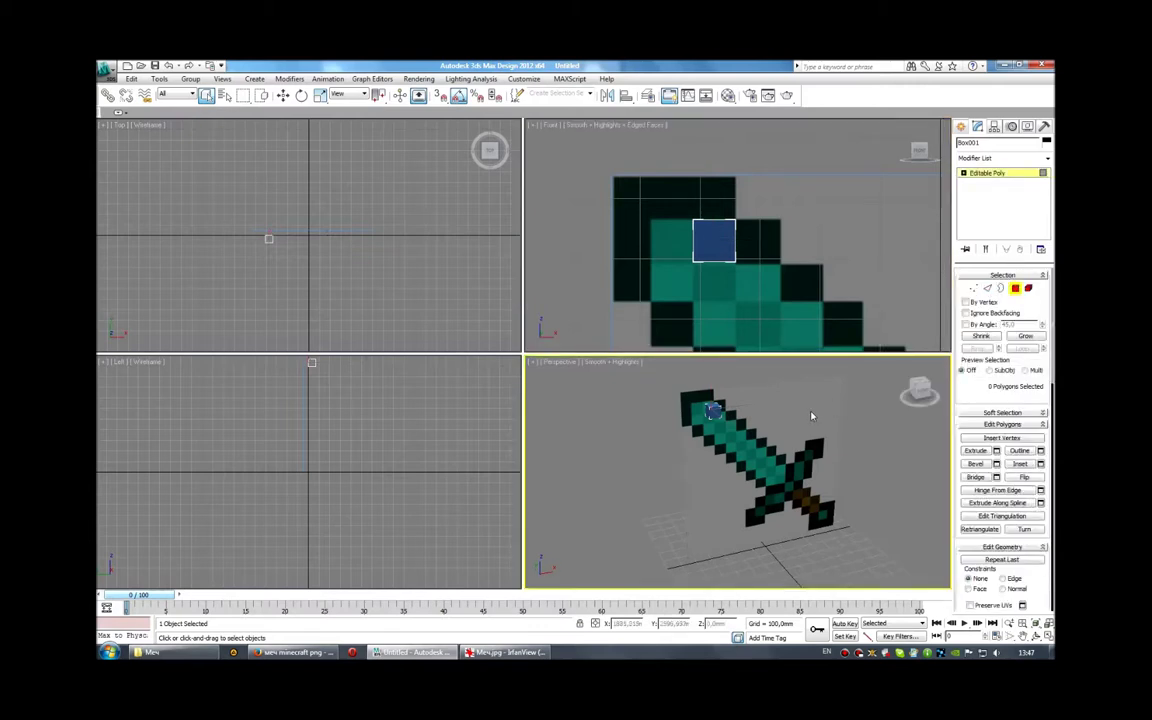
{"action": "scroll", "coordinate": [746, 404], "scroll_direction": "up", "scroll_amount": 3}
{"action": "scroll", "coordinate": [786, 464], "scroll_direction": "up", "scroll_amount": 3}
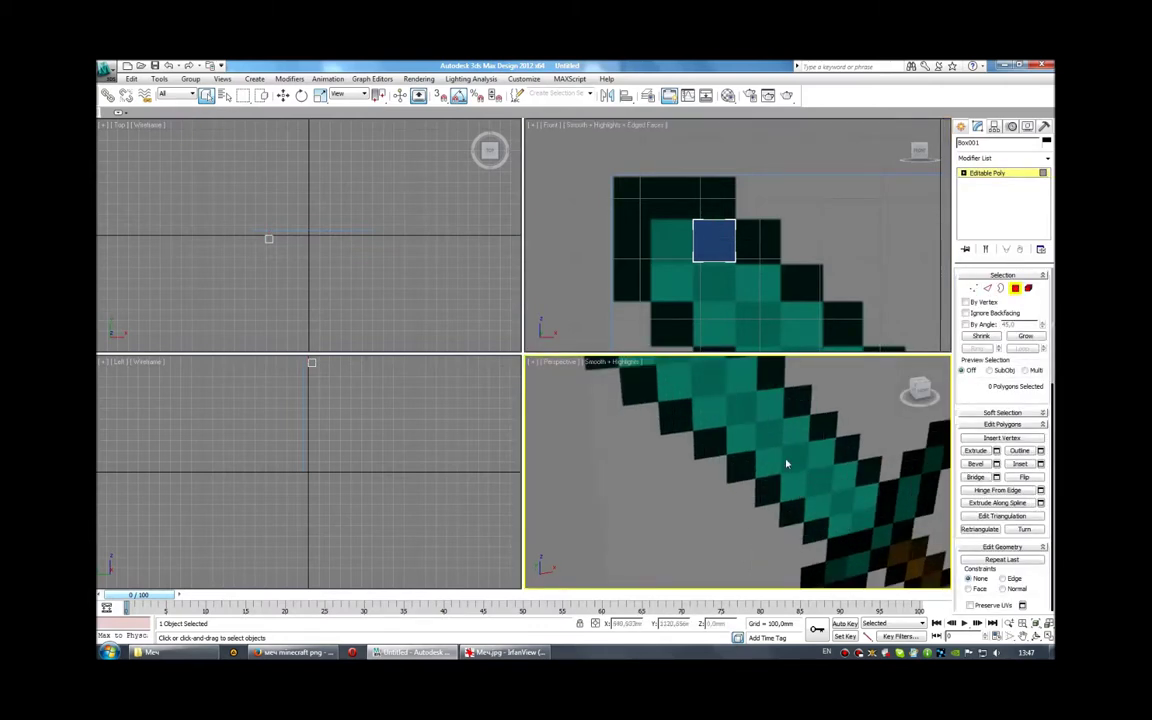
{"action": "middle_click_drag", "start_coordinate": [786, 464], "coordinate": [784, 471], "text": "alt"}
{"action": "left_click", "coordinate": [711, 465]}
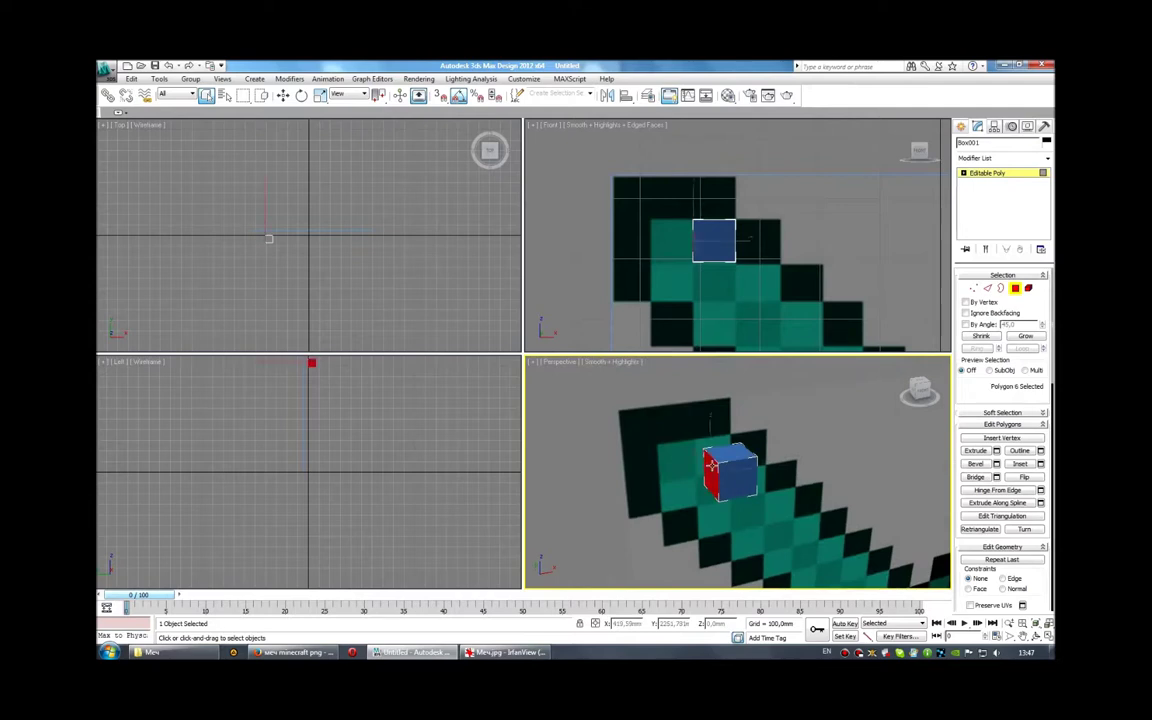
Extrude the selected side face 70 mm so the box spans a second pixel
{"action": "right_click", "coordinate": [648, 251]}
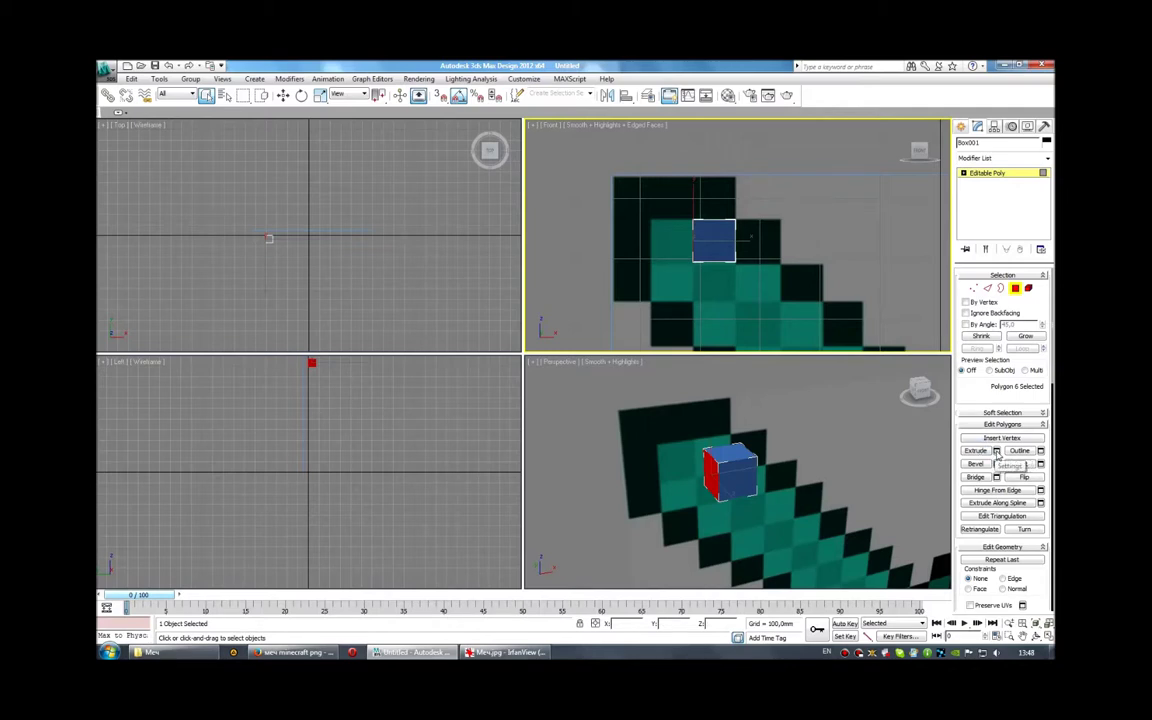
{"action": "left_click", "coordinate": [997, 452]}
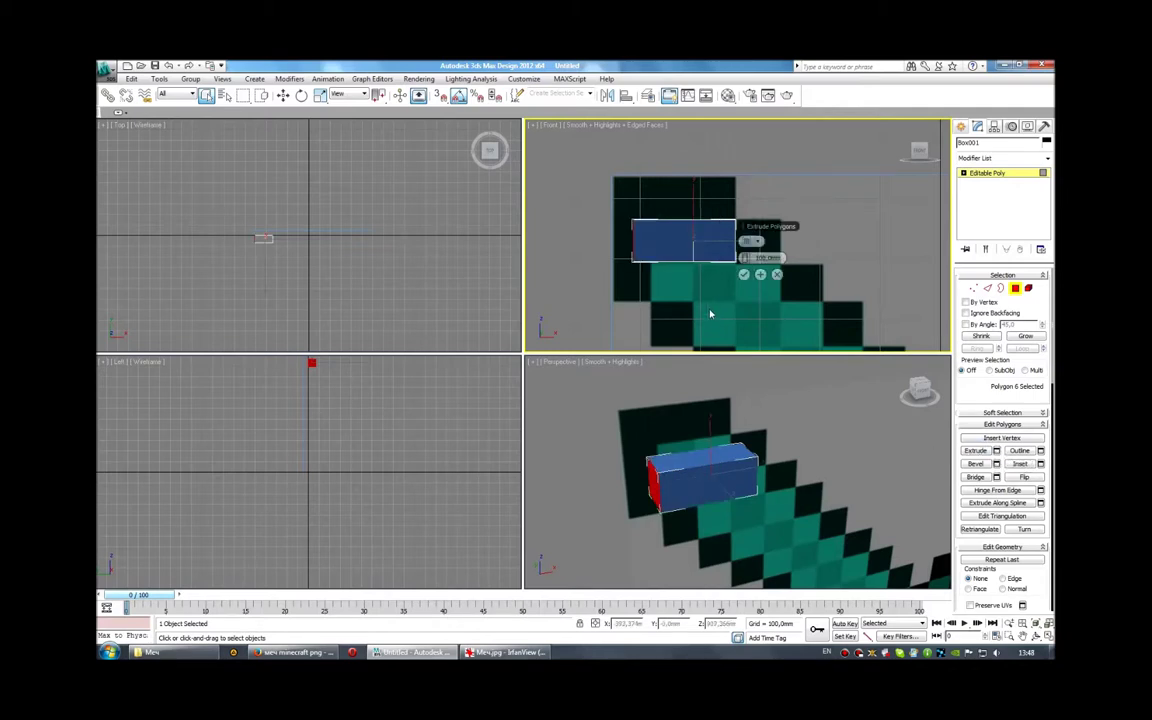
{"action": "type", "text": "70"}
{"action": "key", "text": "Return"}
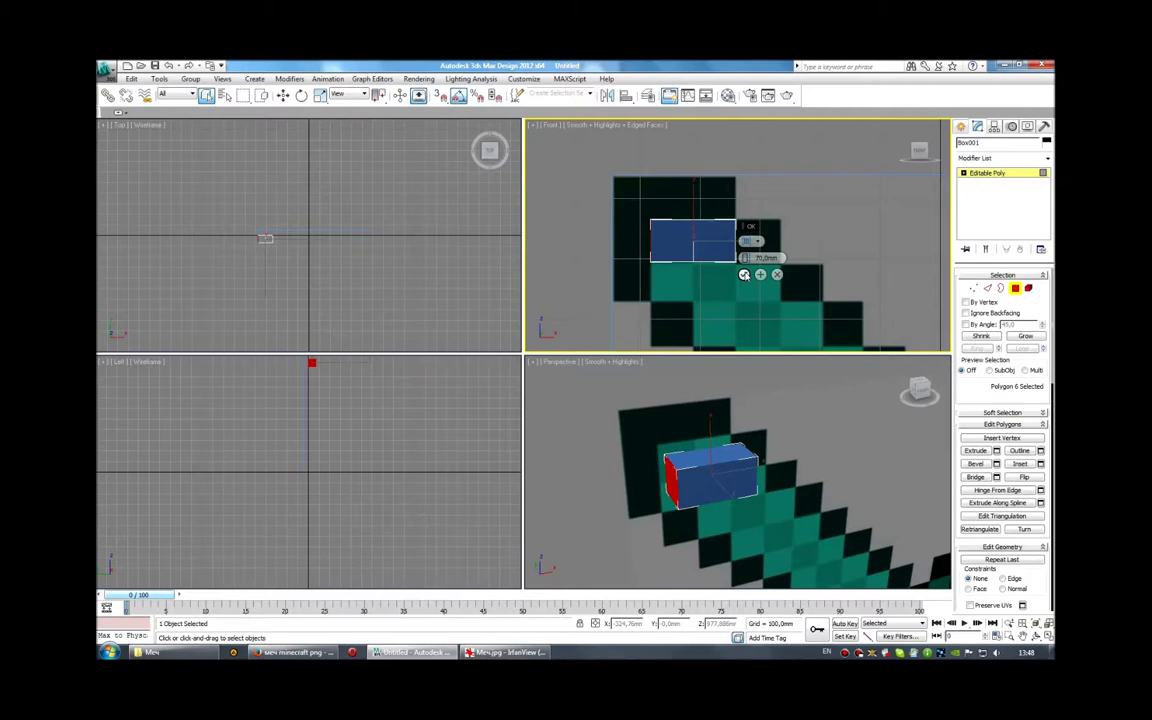
{"action": "left_click", "coordinate": [744, 274]}
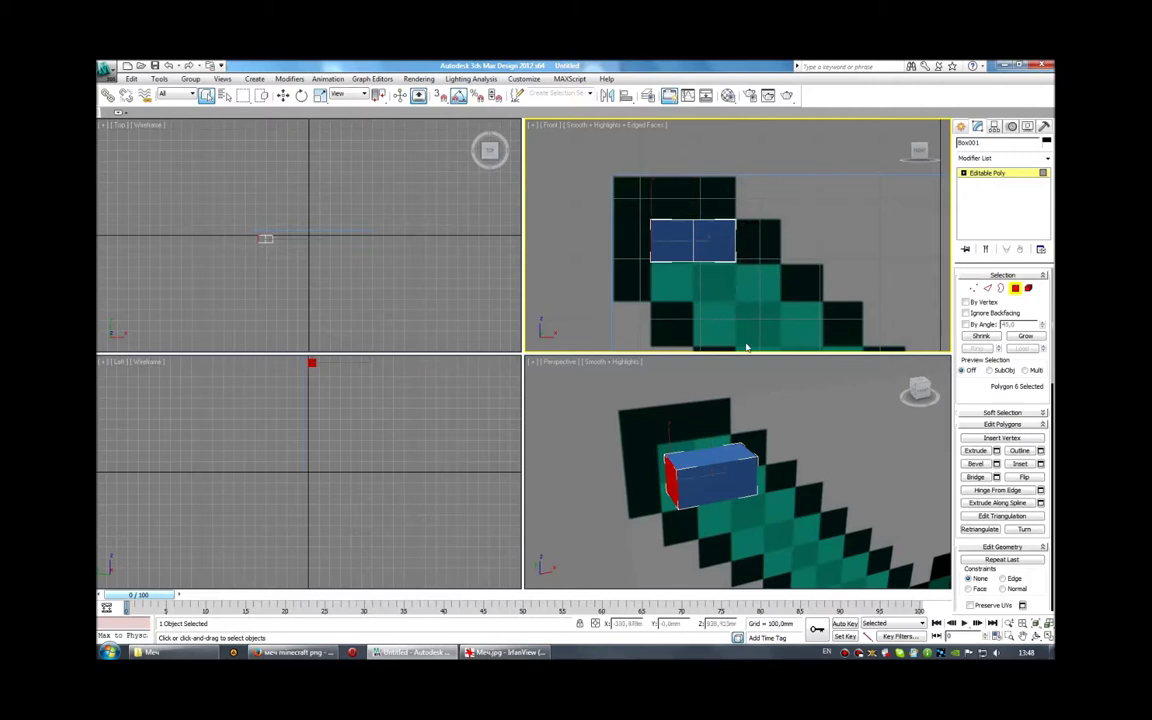
{"action": "mouse_move", "coordinate": [761, 475]}
{"action": "middle_mouse_down", "text": "alt"}
{"action": "mouse_move", "coordinate": [742, 411]}
{"action": "mouse_move", "coordinate": [758, 451]}
{"action": "middle_mouse_up", "text": "alt"}
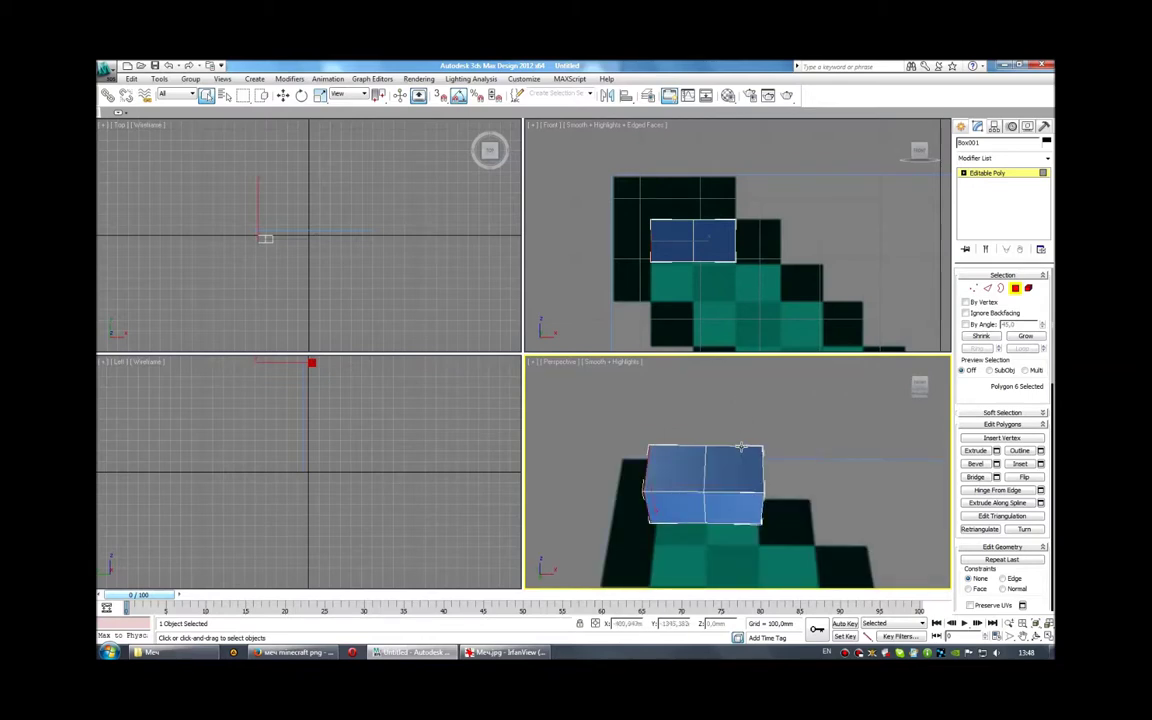
Extrude the lower face downward in 70 mm blocks, undoing one extra extrusion
{"action": "key", "text": "F4"}
{"action": "left_click", "coordinate": [676, 495]}
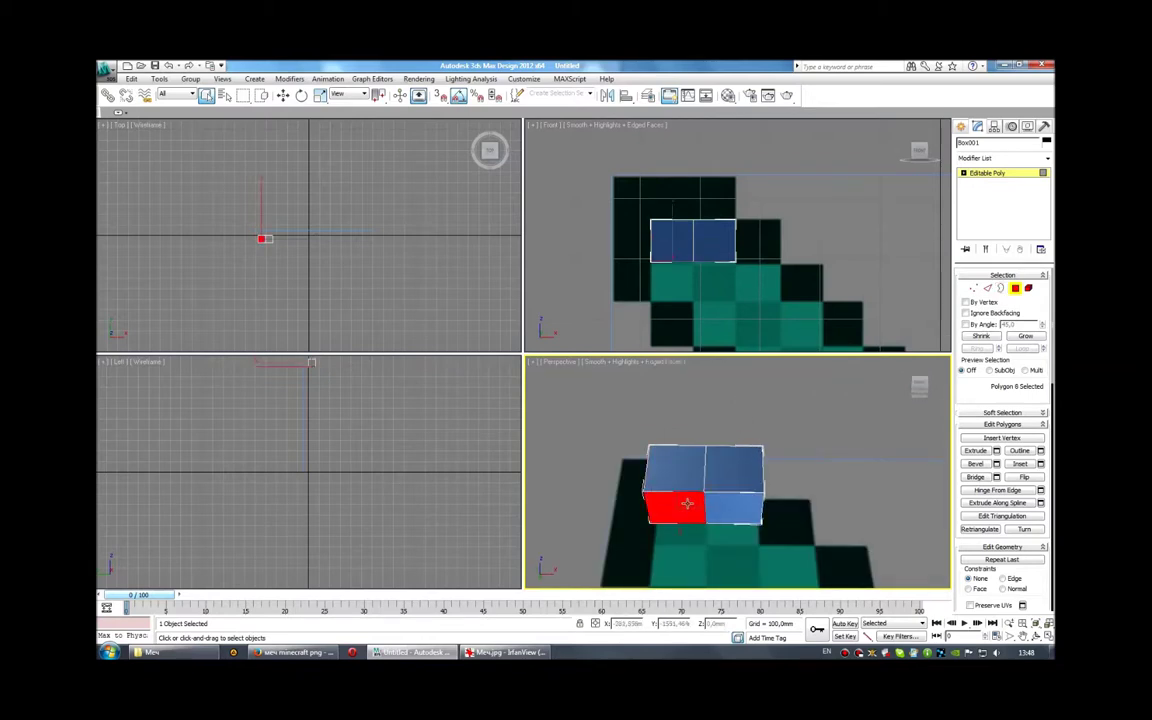
{"action": "middle_click_drag", "start_coordinate": [686, 504], "coordinate": [777, 455], "text": "alt"}
{"action": "key", "text": "shift+e"}
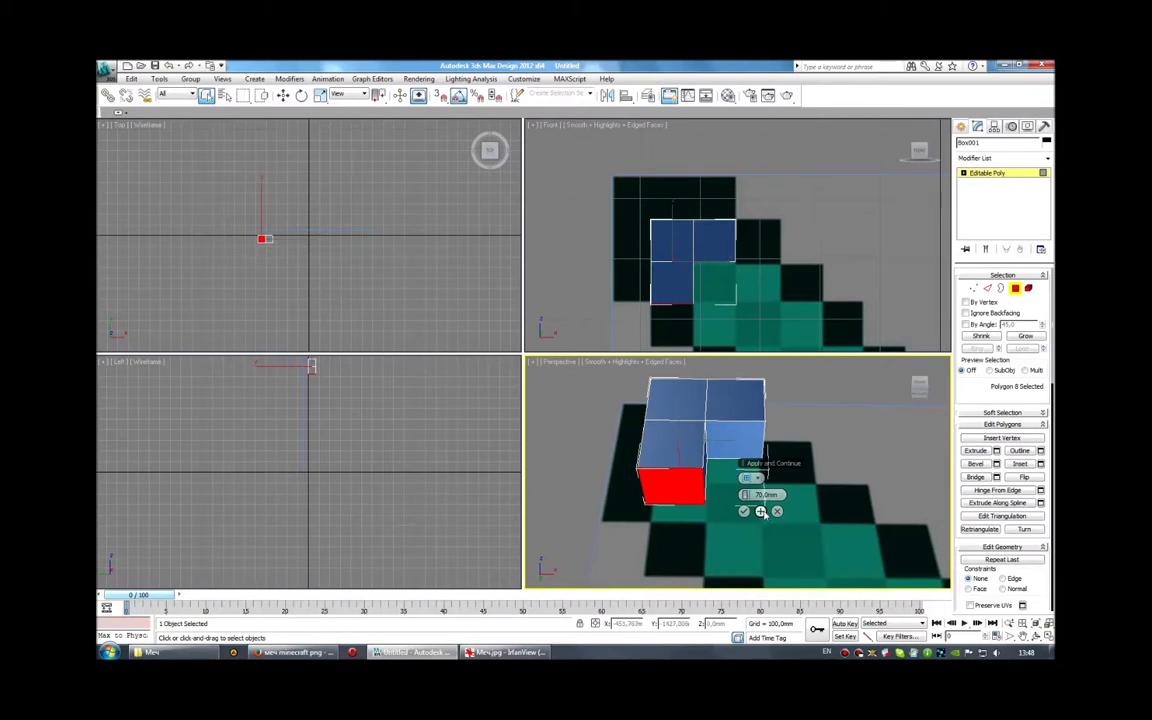
{"action": "left_click", "coordinate": [761, 512]}
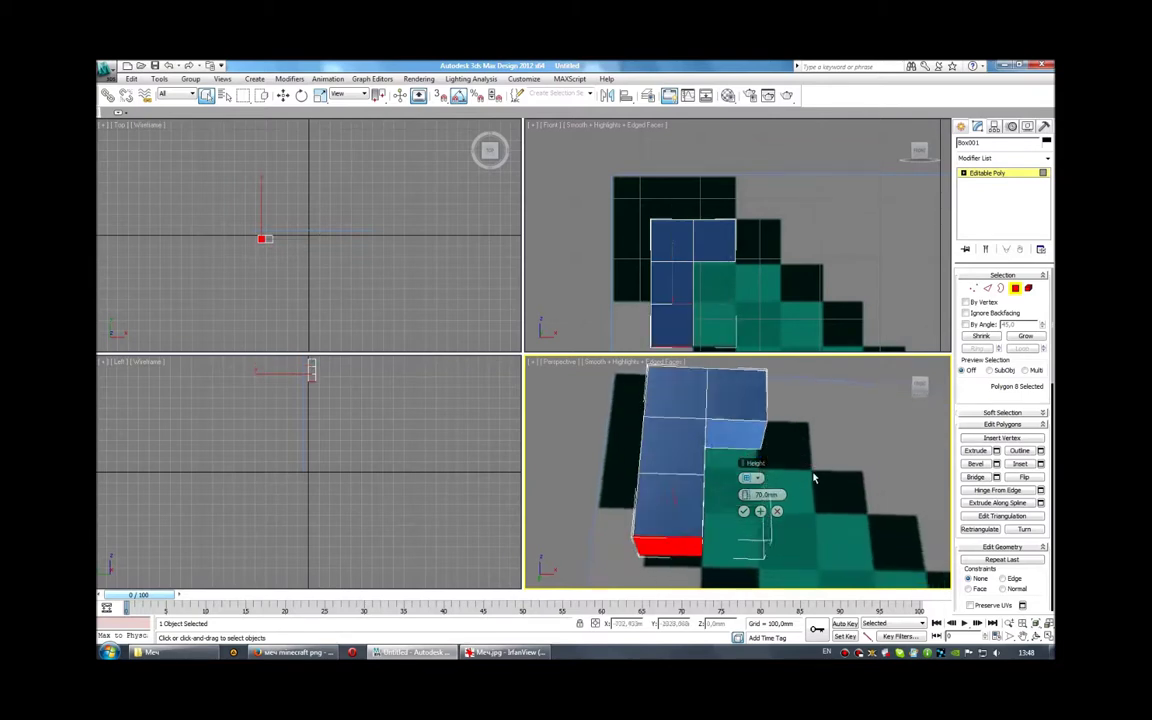
{"action": "middle_click_drag", "start_coordinate": [814, 479], "coordinate": [800, 482], "text": "alt"}
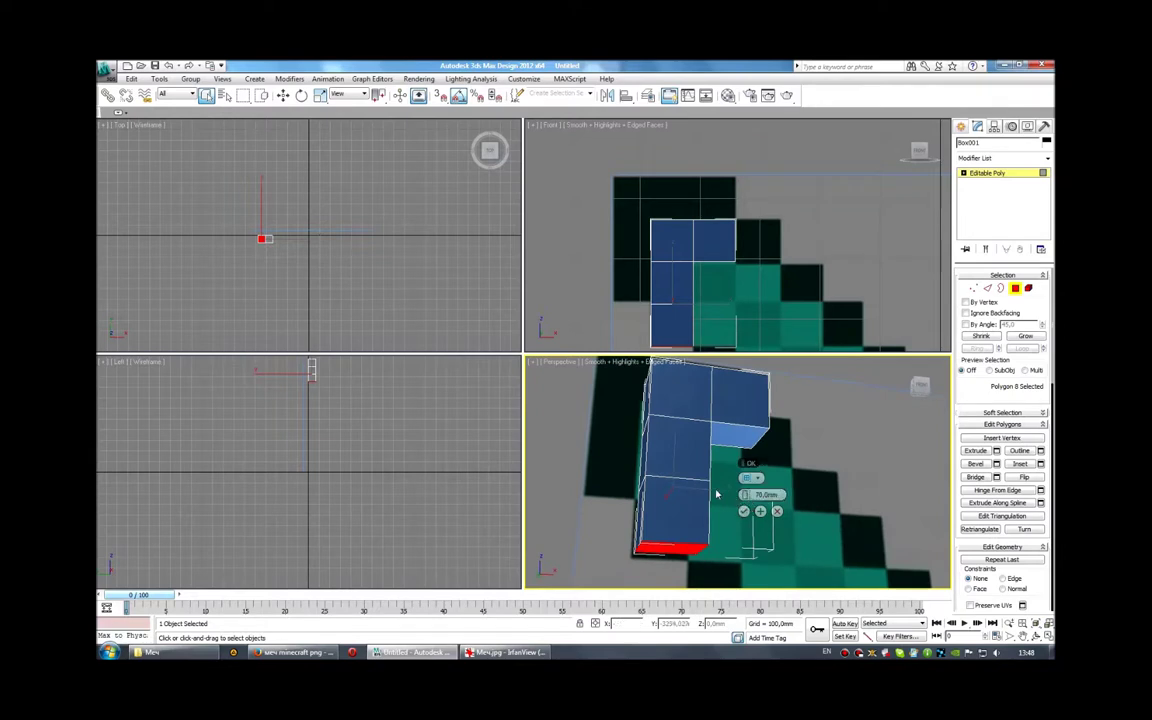
{"action": "key", "text": "ctrl+z"}
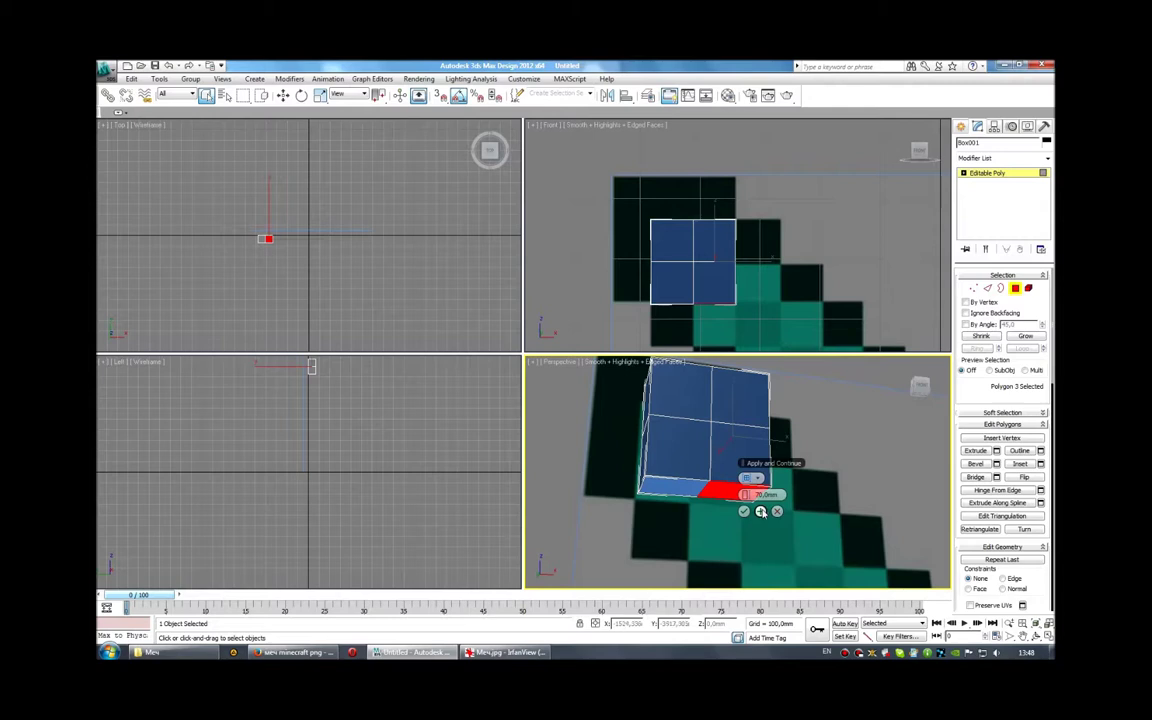
{"action": "left_click", "coordinate": [760, 512]}
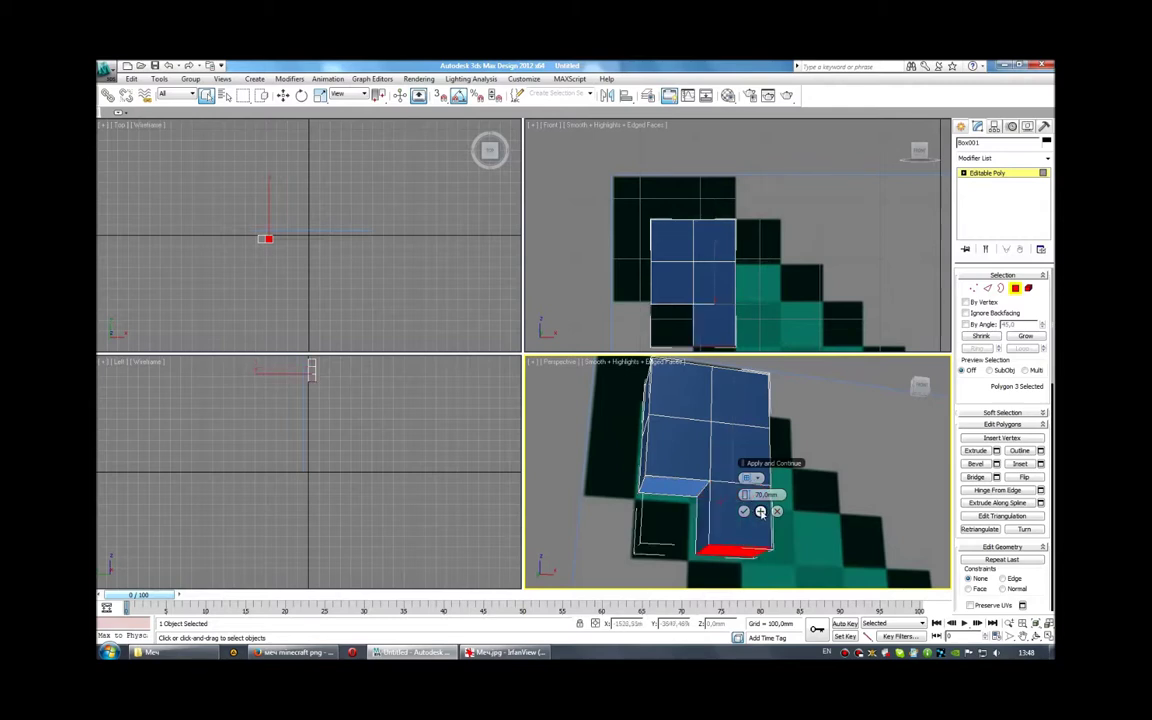
{"action": "left_click", "coordinate": [760, 512]}
Extrude the column one more 70 mm block down and select its left side face
{"action": "middle_click_drag", "start_coordinate": [779, 275], "coordinate": [781, 188]}
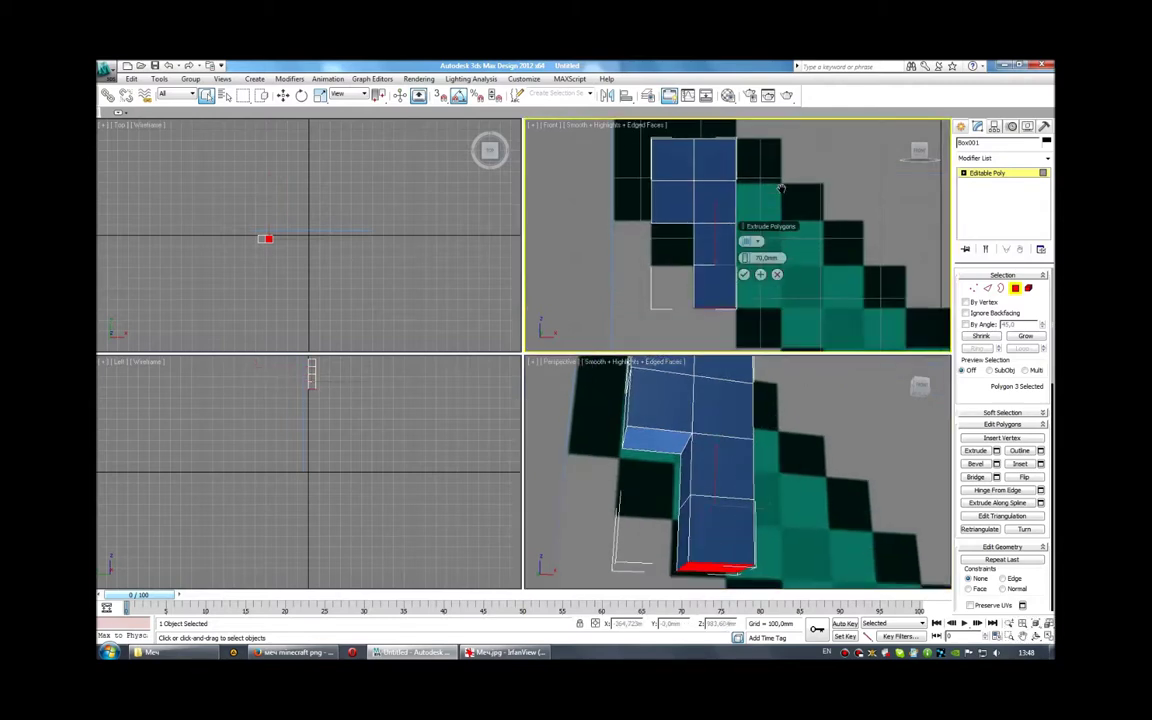
{"action": "scroll", "coordinate": [790, 205], "scroll_direction": "down", "scroll_amount": 2}
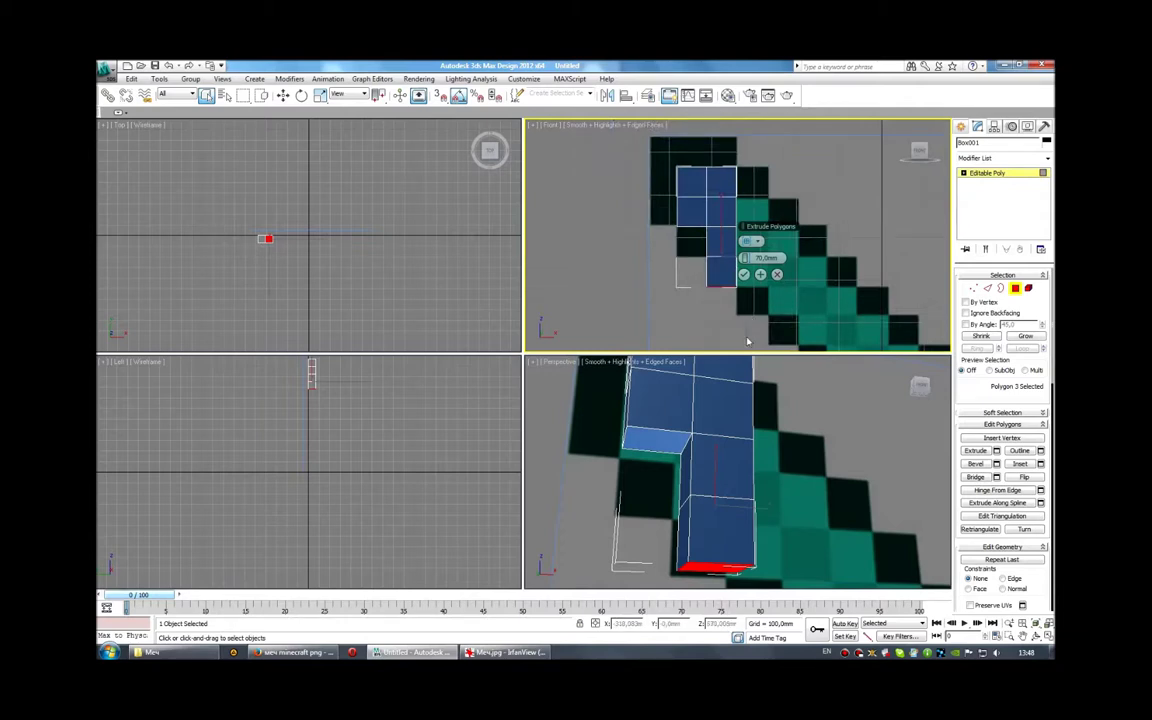
{"action": "middle_click_drag", "start_coordinate": [792, 417], "coordinate": [797, 417]}
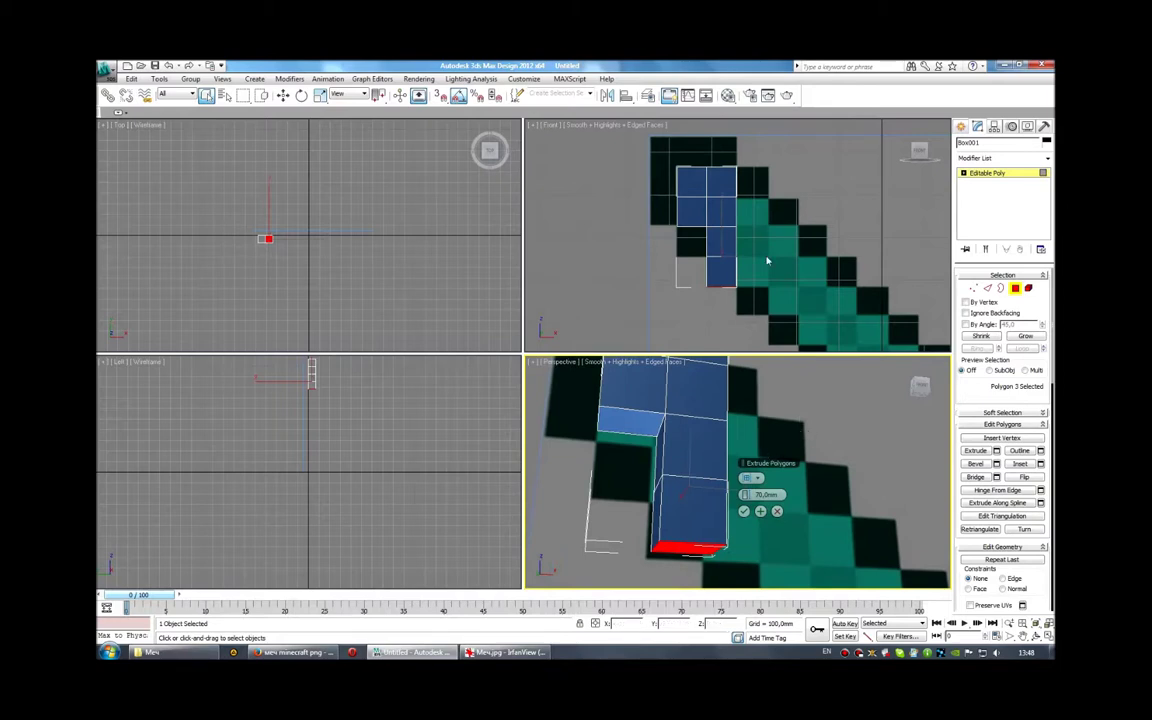
{"action": "middle_click_drag", "start_coordinate": [766, 257], "coordinate": [766, 248]}
{"action": "middle_click_drag", "start_coordinate": [760, 470], "coordinate": [755, 440]}
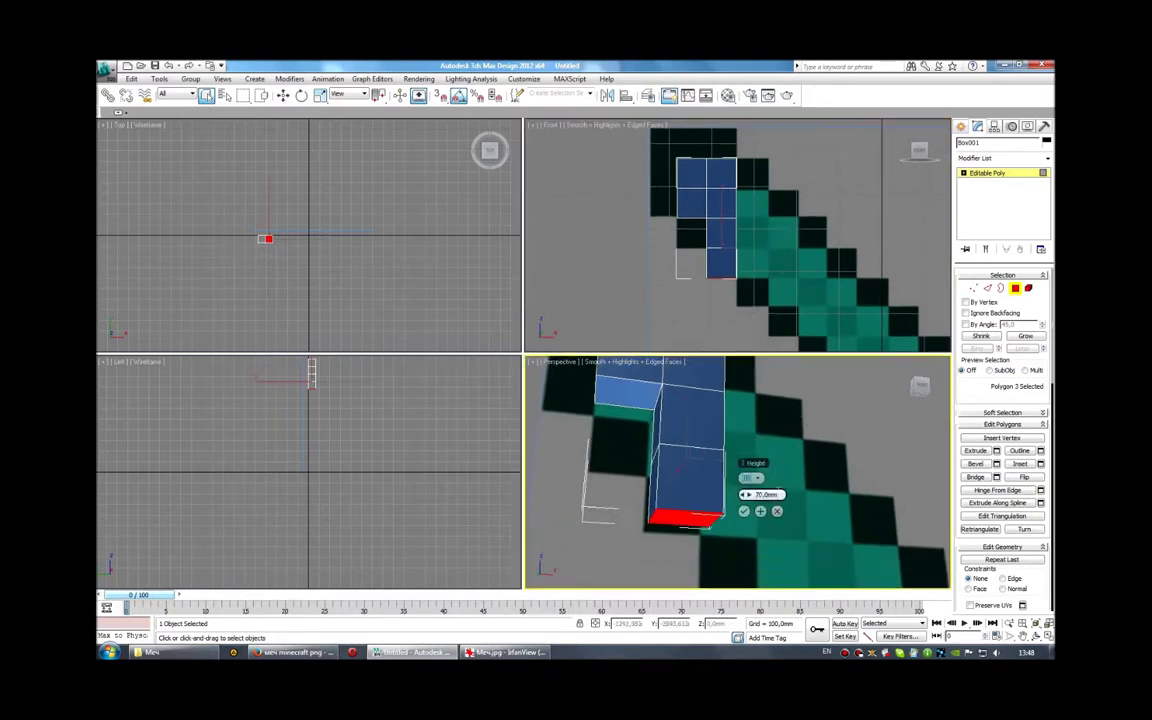
{"action": "left_click", "coordinate": [760, 512]}
{"action": "middle_click_drag", "start_coordinate": [689, 404], "coordinate": [713, 424]}
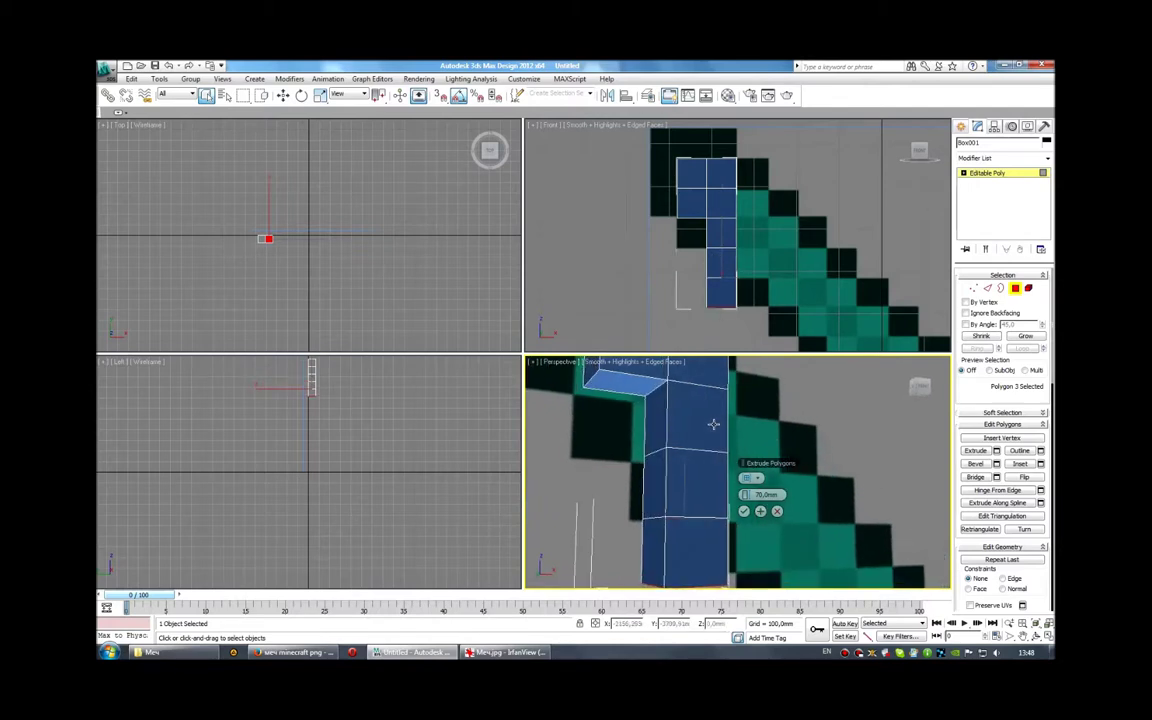
{"action": "scroll", "coordinate": [689, 481], "scroll_direction": "up", "scroll_amount": 2}
{"action": "left_click", "coordinate": [694, 487]}
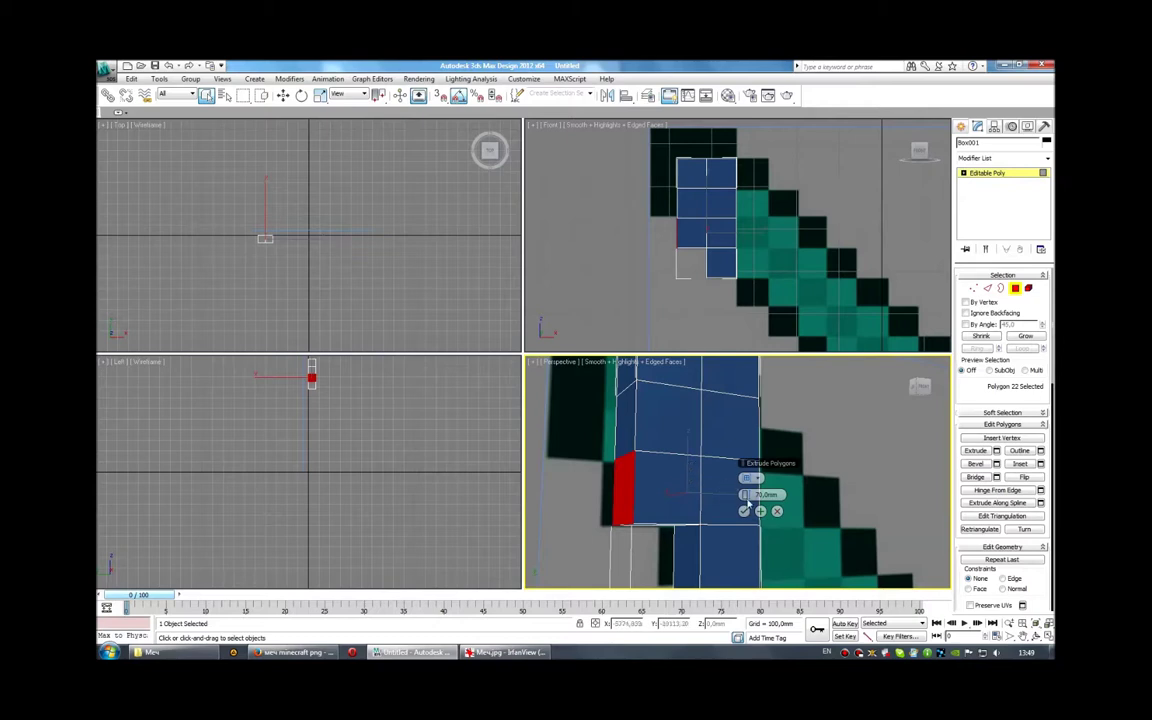
Confirm the extrusion and lower the two vertices where the column's blocks meet
{"action": "left_click", "coordinate": [744, 511]}
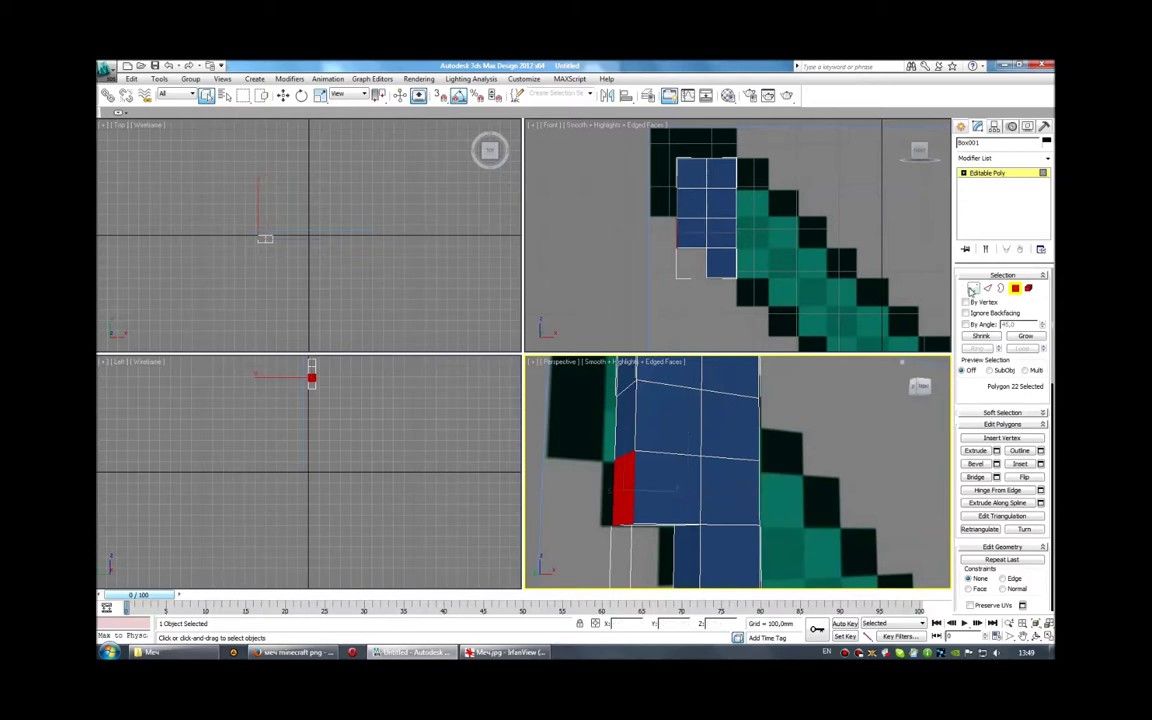
{"action": "key", "text": "4"}
{"action": "key", "text": "1"}
{"action": "key", "text": "alt+w"}
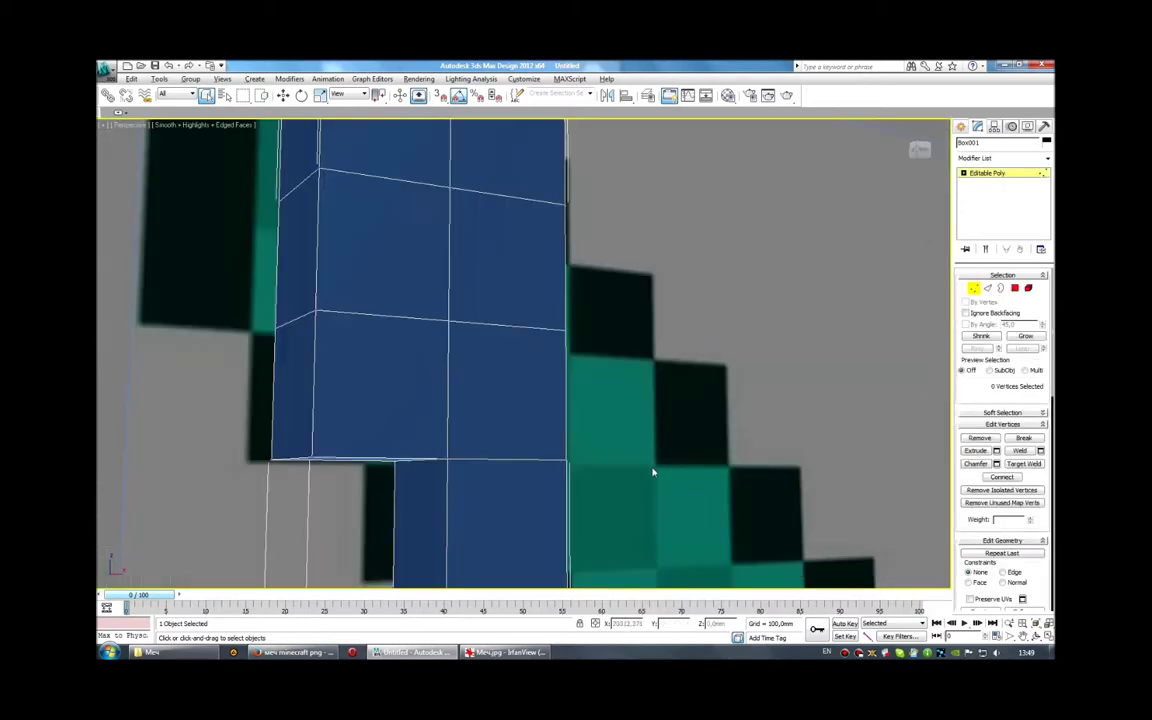
{"action": "middle_click_drag", "start_coordinate": [540, 404], "coordinate": [550, 404], "text": "alt"}
{"action": "scroll", "coordinate": [510, 338], "scroll_direction": "down", "scroll_amount": 3}
{"action": "scroll", "coordinate": [510, 338], "scroll_direction": "up", "scroll_amount": 2}
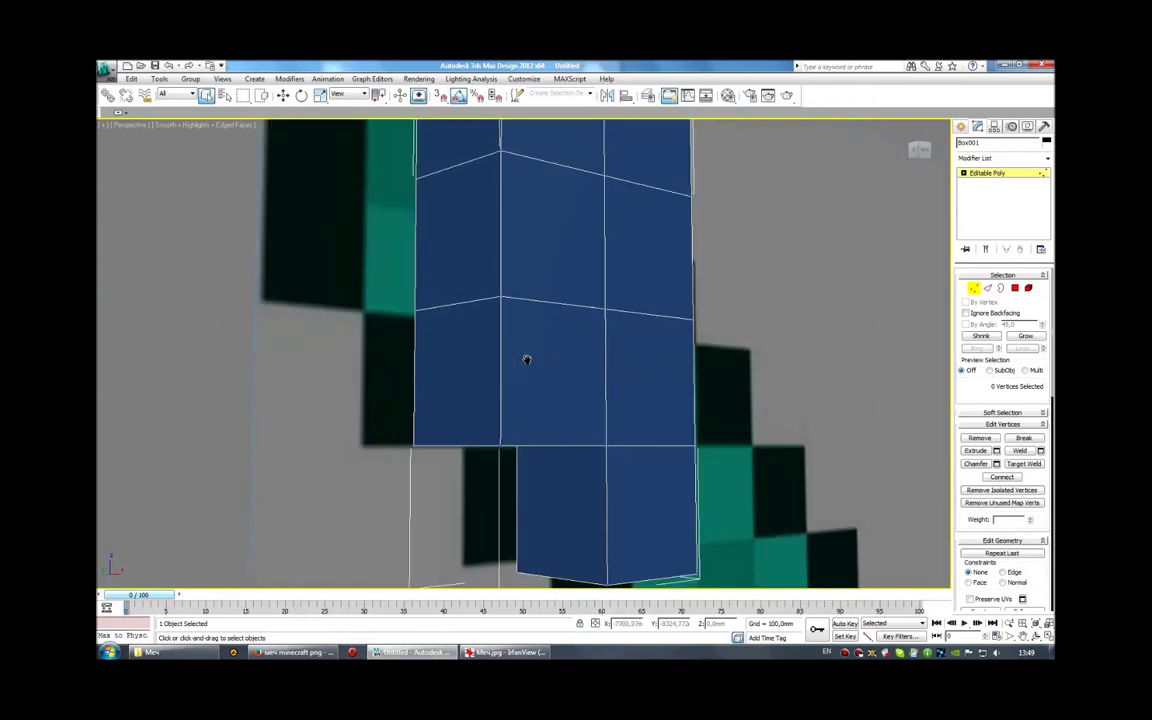
{"action": "scroll", "coordinate": [525, 357], "scroll_direction": "up", "scroll_amount": 4}
{"action": "scroll", "coordinate": [576, 370], "scroll_direction": "down", "scroll_amount": 3}
{"action": "left_click", "coordinate": [594, 340]}
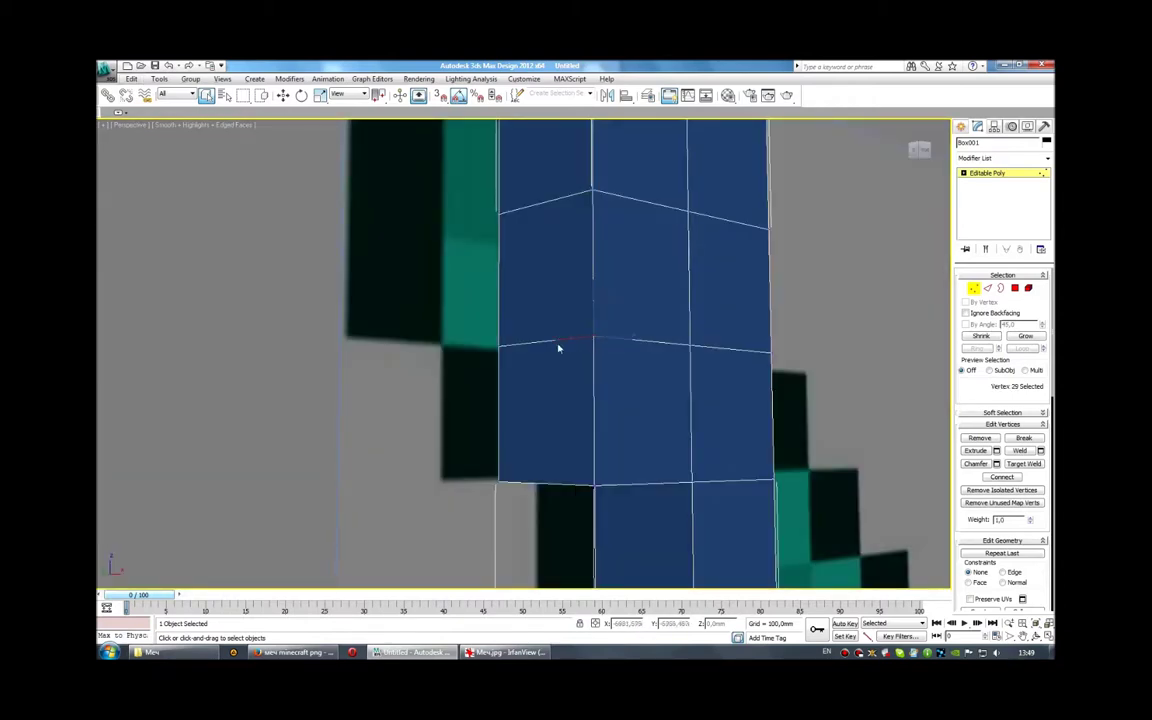
{"action": "left_click", "coordinate": [503, 347], "text": "ctrl"}
{"action": "key", "text": "w"}
{"action": "left_click_drag", "start_coordinate": [543, 311], "coordinate": [548, 368]}
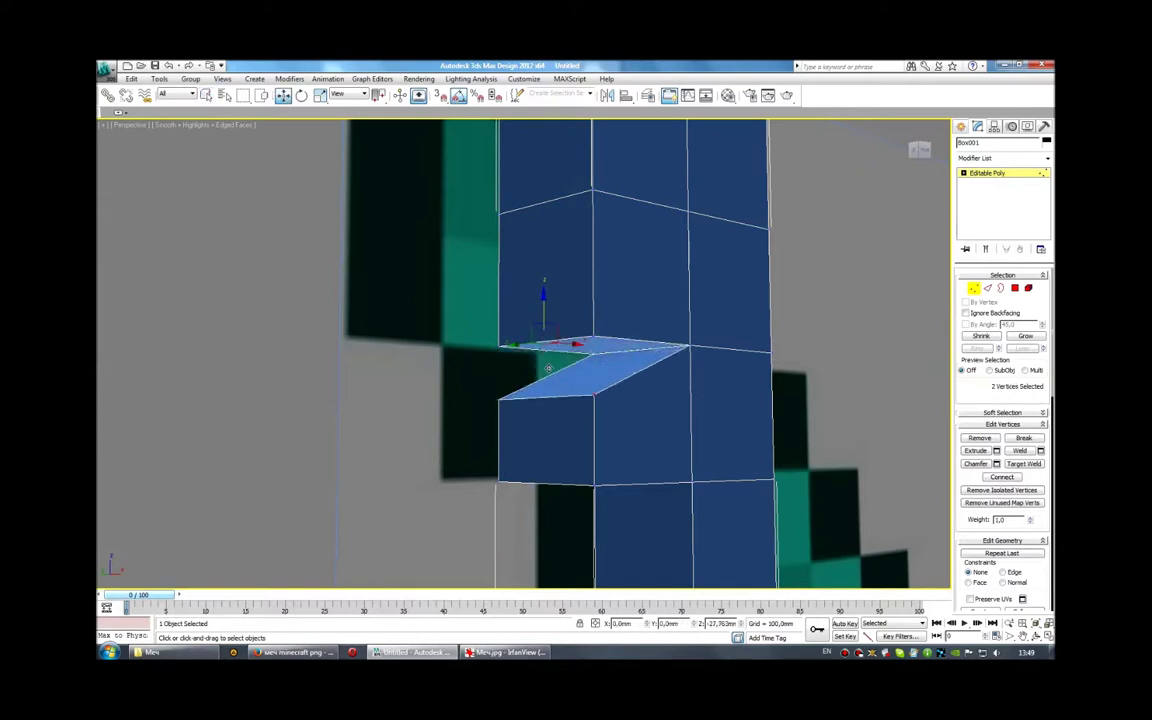
Select the sloped top face and the thin sliver face above it
{"action": "key", "text": "4"}
{"action": "key", "text": "q"}
{"action": "left_click", "coordinate": [593, 369]}
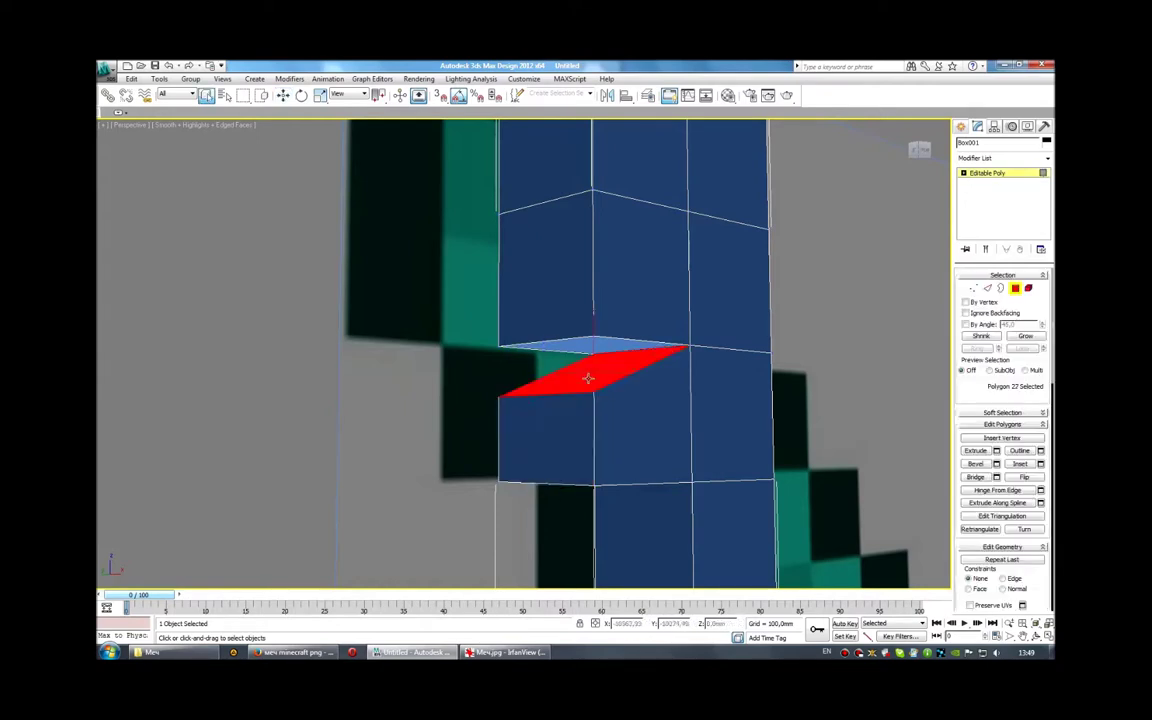
{"action": "left_click", "coordinate": [610, 350], "text": "ctrl"}
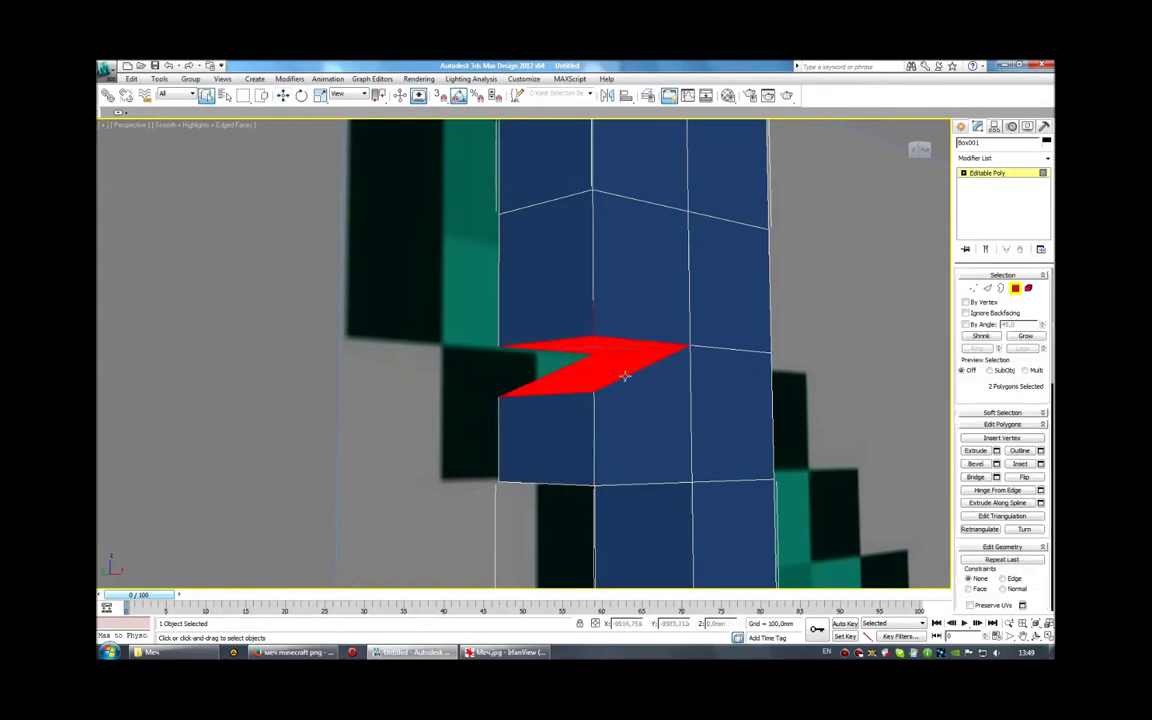
{"action": "key", "text": "1"}
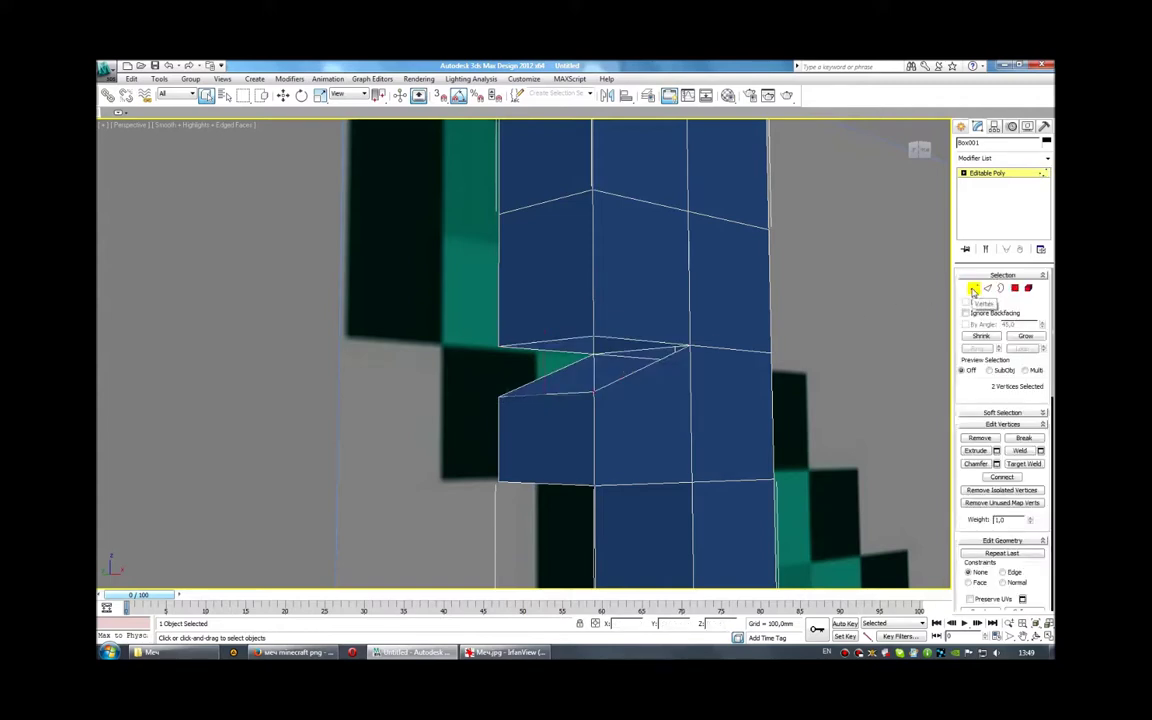
{"action": "middle_click_drag", "start_coordinate": [690, 395], "coordinate": [730, 381], "text": "alt"}
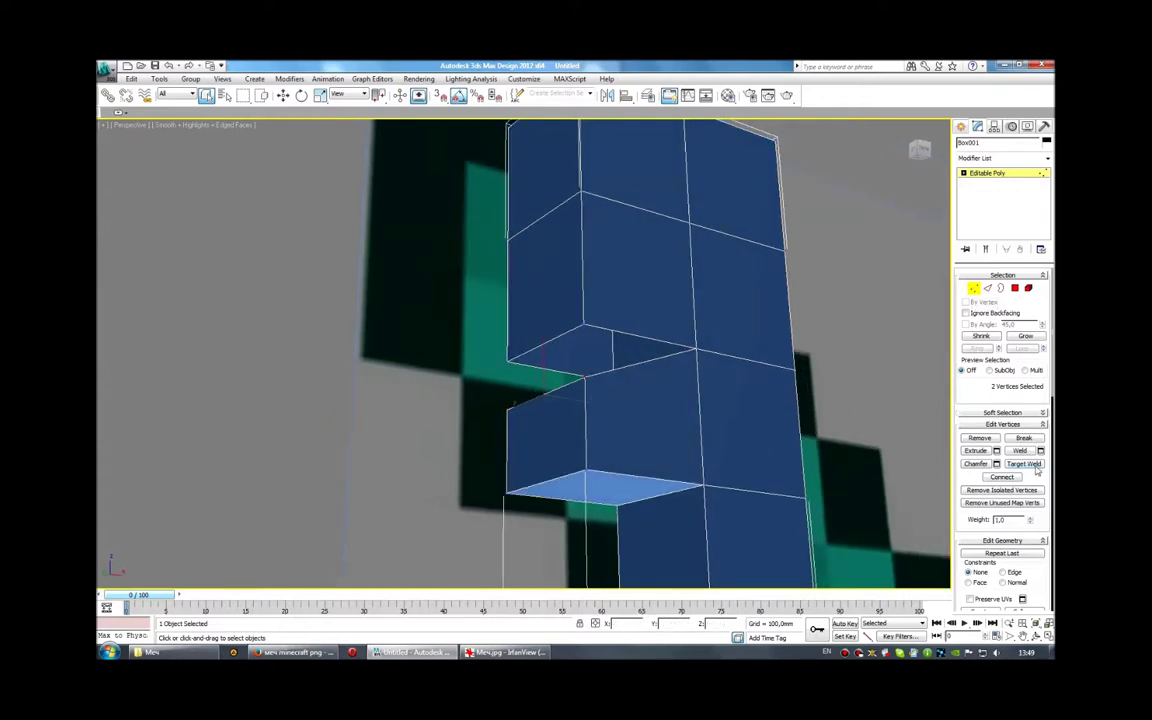
Target Weld the two wedge vertices onto the column's square corners
{"action": "left_click", "coordinate": [1030, 465]}
{"action": "middle_click_drag", "start_coordinate": [748, 401], "coordinate": [740, 426], "text": "alt"}
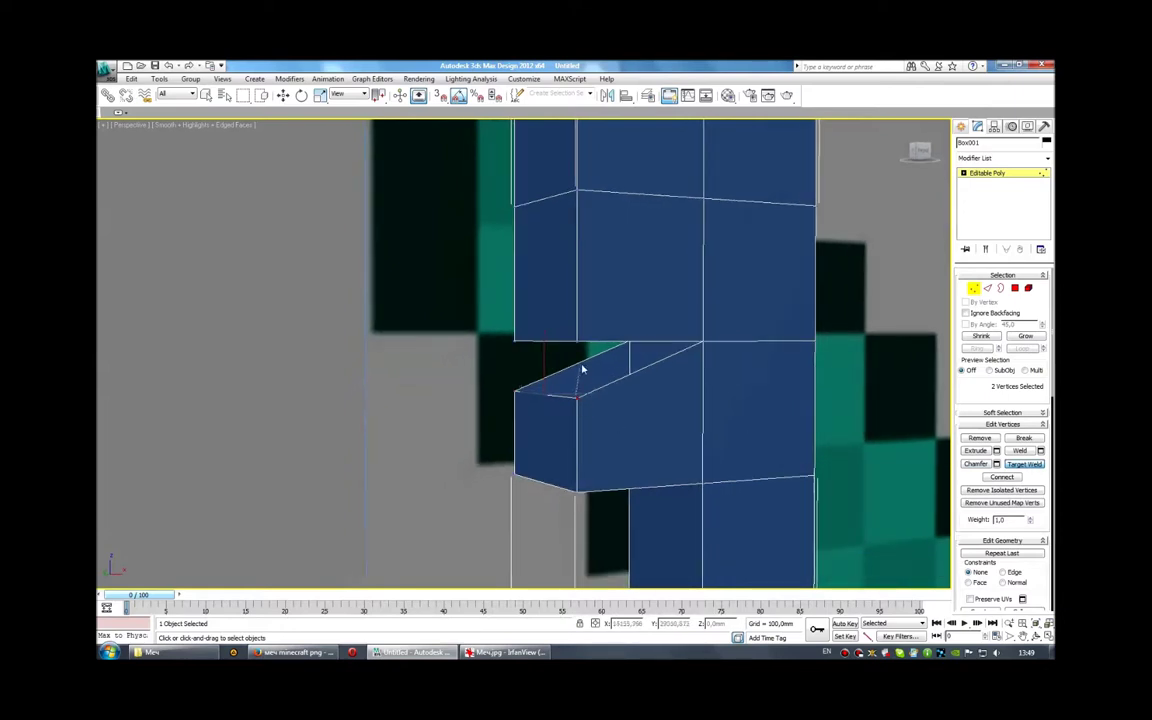
{"action": "mouse_move", "coordinate": [577, 406]}
{"action": "left_mouse_down"}
{"action": "mouse_move", "coordinate": [561, 357]}
{"action": "mouse_move", "coordinate": [517, 343]}
{"action": "left_mouse_up"}
{"action": "mouse_move", "coordinate": [517, 347]}
{"action": "middle_mouse_down", "text": "alt"}
{"action": "mouse_move", "coordinate": [653, 391]}
{"action": "mouse_move", "coordinate": [674, 378]}
{"action": "mouse_move", "coordinate": [648, 342]}
{"action": "mouse_move", "coordinate": [723, 360]}
{"action": "middle_mouse_up", "text": "alt"}
{"action": "scroll", "coordinate": [650, 372], "scroll_direction": "down", "scroll_amount": 5}
{"action": "left_click", "coordinate": [1014, 288]}
{"action": "key", "text": "q"}
{"action": "mouse_move", "coordinate": [586, 327]}
{"action": "middle_mouse_down", "text": "alt"}
{"action": "mouse_move", "coordinate": [597, 339]}
{"action": "mouse_move", "coordinate": [550, 337]}
{"action": "middle_mouse_up", "text": "alt"}
Extrude the column's left face and the top row's left face outward 70 mm
{"action": "left_click", "coordinate": [526, 338]}
{"action": "left_click", "coordinate": [975, 451]}
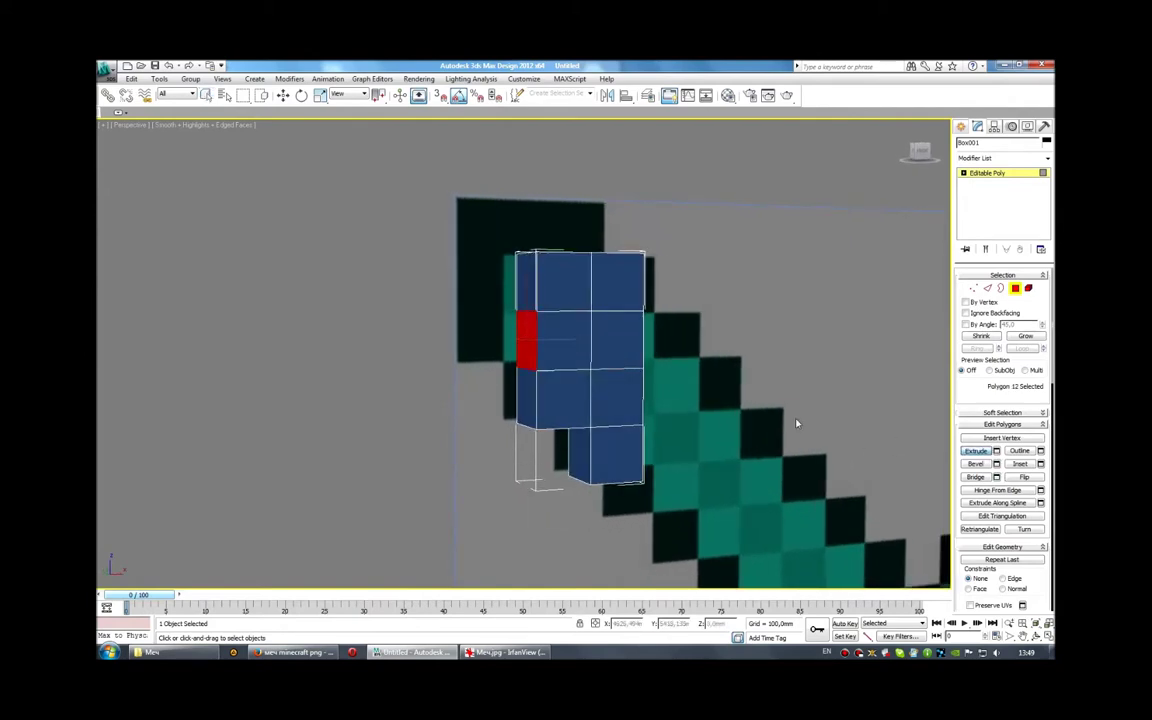
{"action": "left_click", "coordinate": [996, 451]}
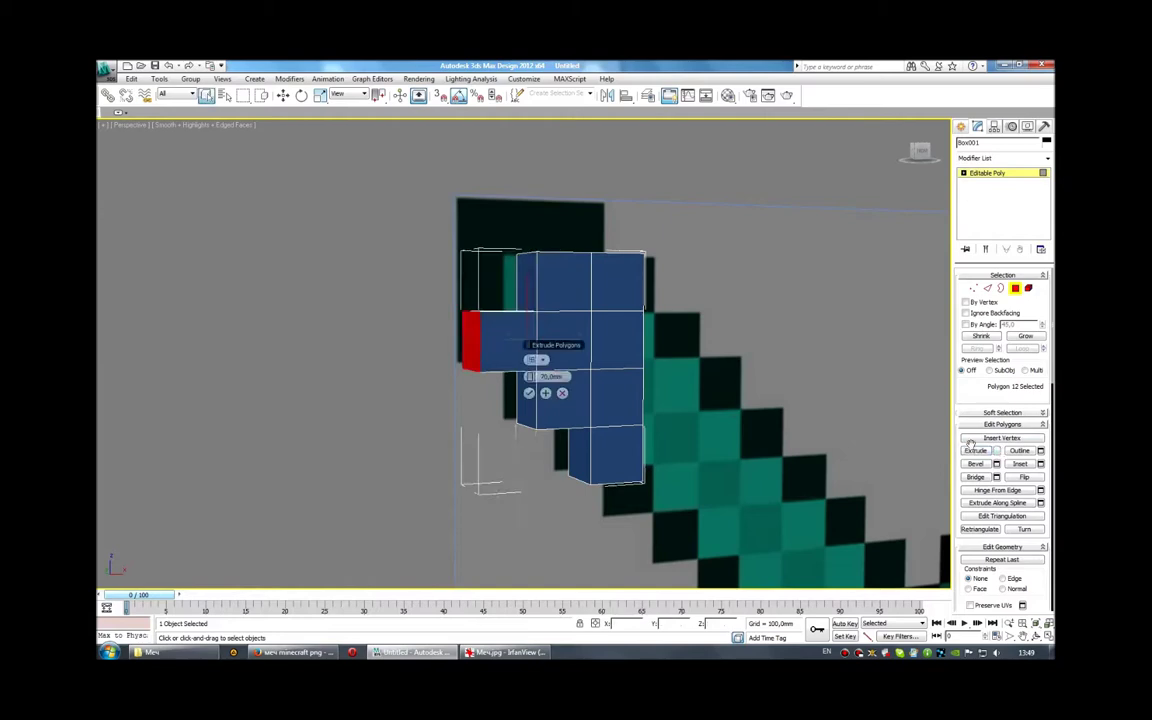
{"action": "left_click", "coordinate": [547, 394]}
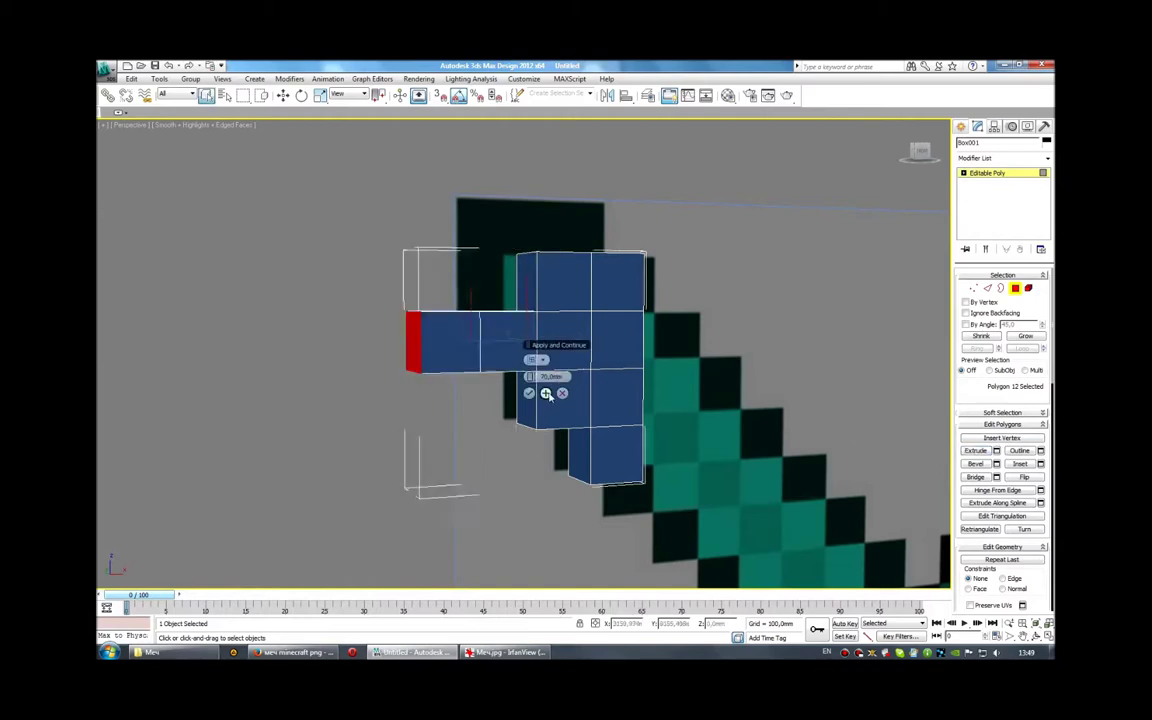
{"action": "left_click", "coordinate": [526, 289]}
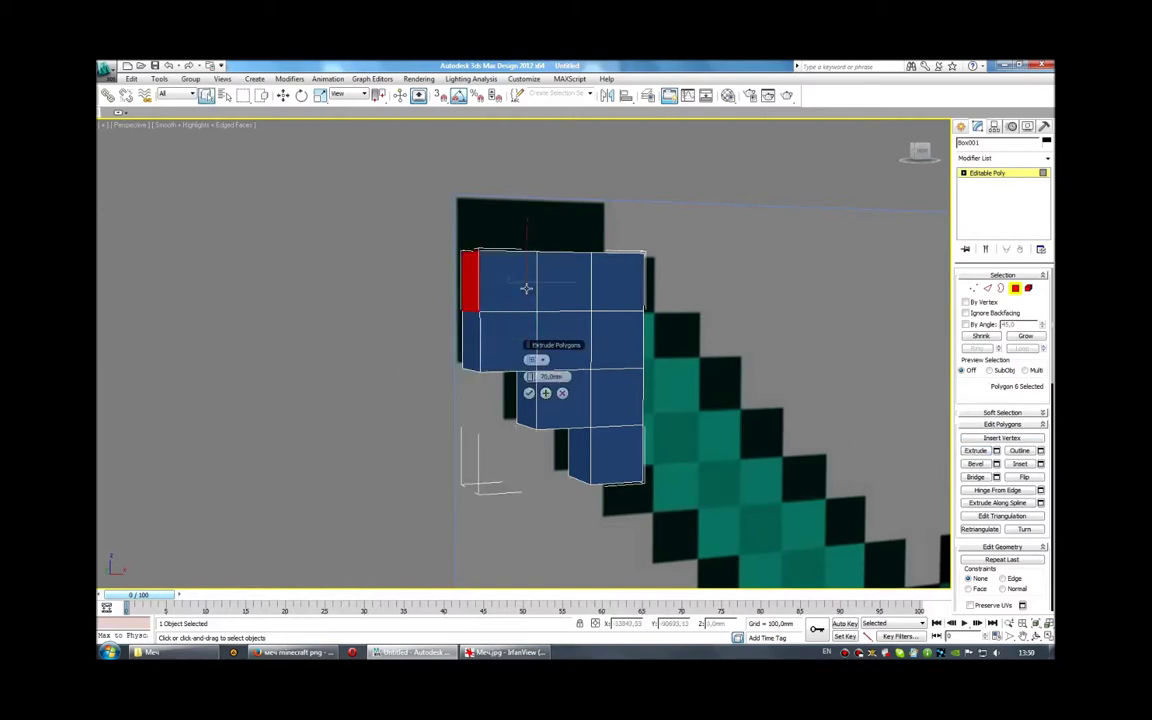
{"action": "left_click", "coordinate": [528, 393]}
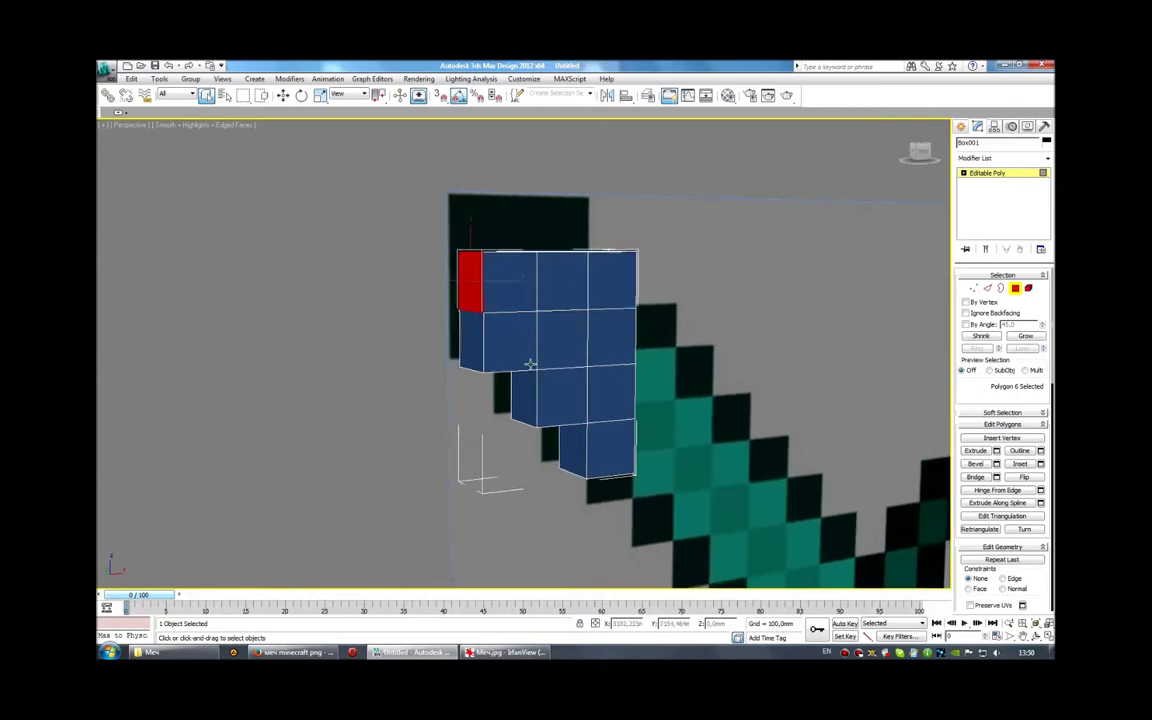
{"action": "scroll", "coordinate": [545, 363], "scroll_direction": "up", "scroll_amount": 3}
{"action": "scroll", "coordinate": [610, 370], "scroll_direction": "up", "scroll_amount": 2}
Switch to Vertex mode and pick the new block's corner vertex
{"action": "key", "text": "ctrl+b"}
{"action": "key", "text": "1"}
{"action": "left_click", "coordinate": [604, 384]}
Pull the corner vertices into place and delete the two sliver faces
{"action": "key", "text": "w"}
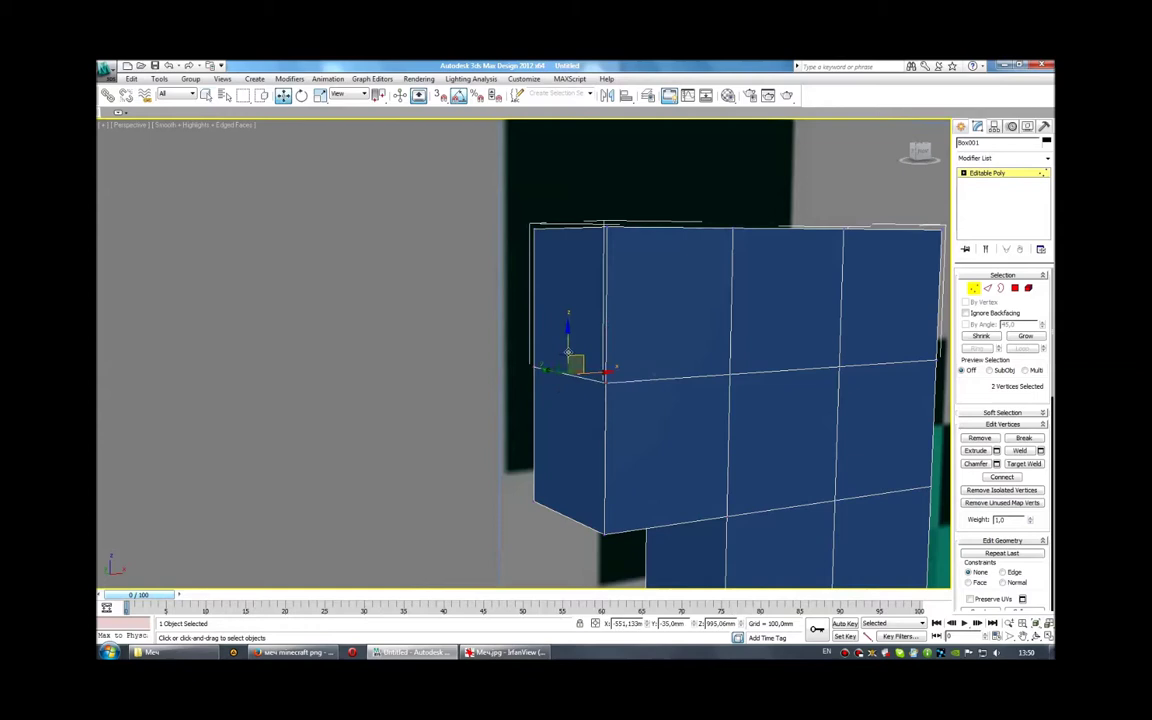
{"action": "left_click_drag", "start_coordinate": [580, 372], "coordinate": [623, 362]}
{"action": "middle_click_drag", "start_coordinate": [637, 375], "coordinate": [661, 388], "text": "alt"}
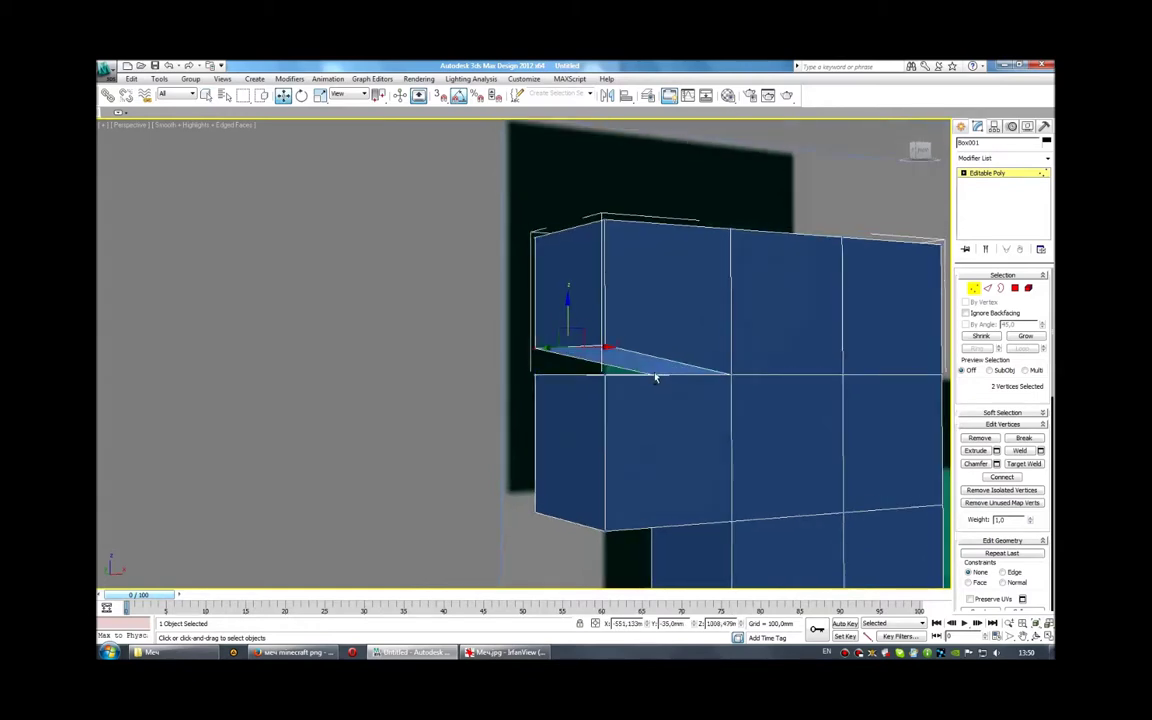
{"action": "key", "text": "4"}
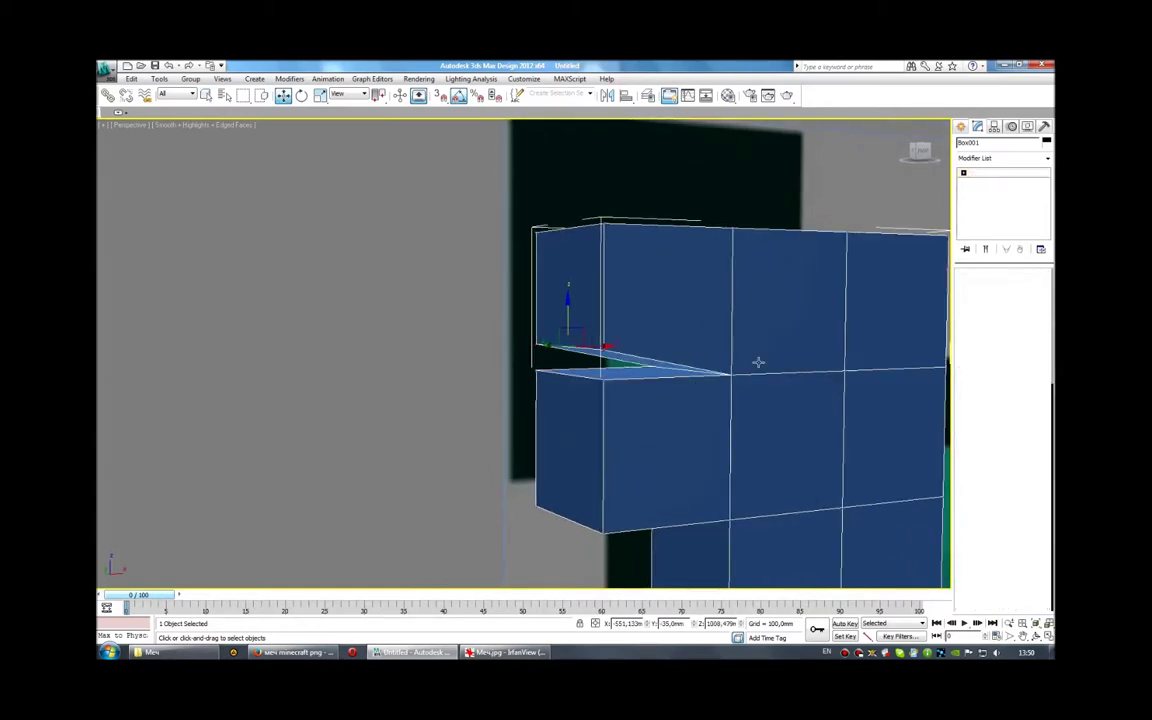
{"action": "left_click", "coordinate": [629, 362]}
{"action": "key", "text": "q"}
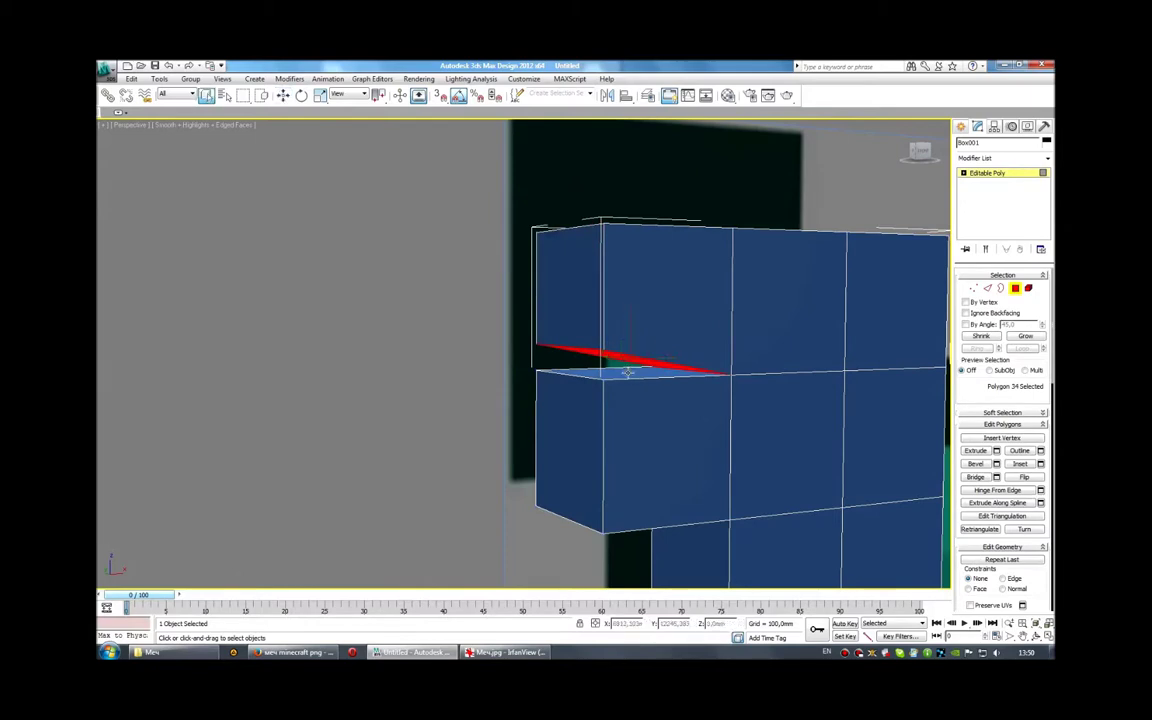
{"action": "left_click", "coordinate": [630, 369], "text": "ctrl"}
{"action": "key", "text": "Delete"}
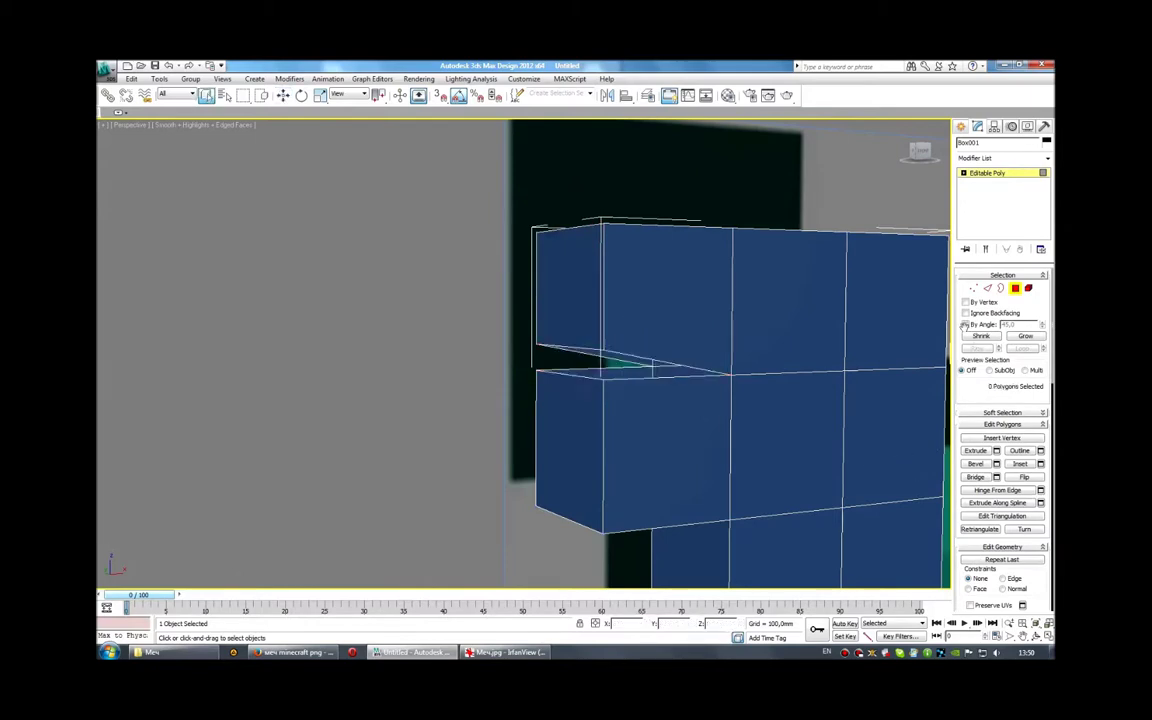
Target Weld the upper corner vertices onto the lower block's corners
{"action": "key", "text": "1"}
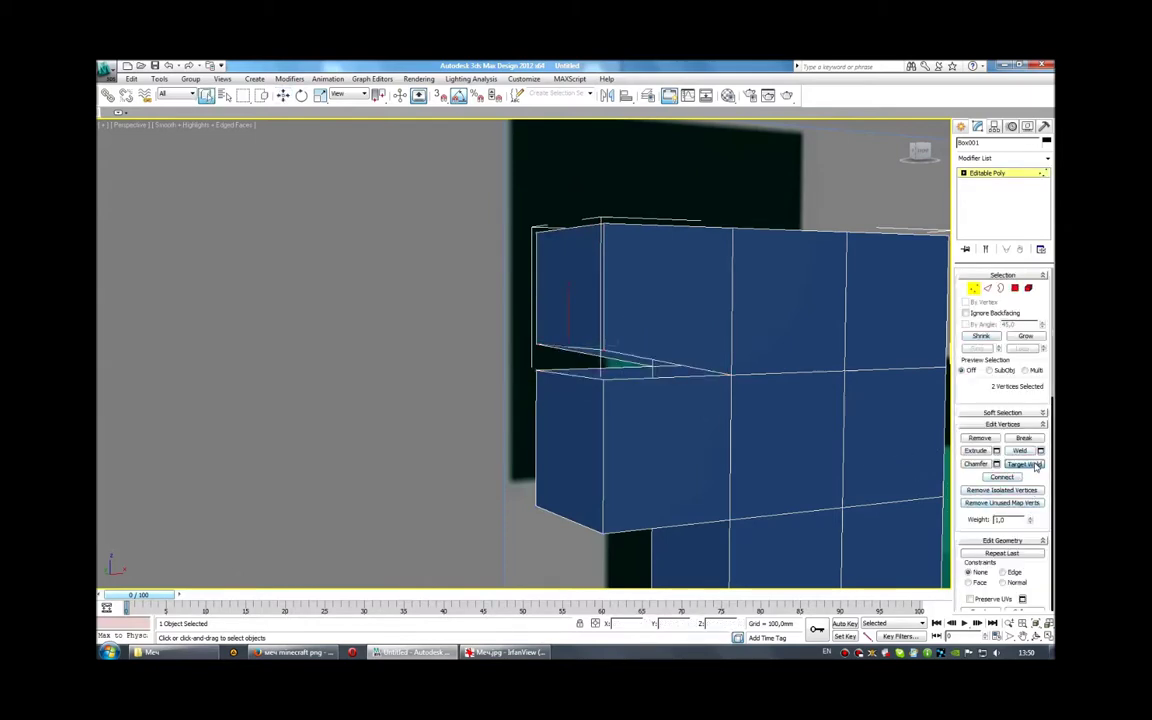
{"action": "left_click", "coordinate": [606, 358]}
{"action": "left_click", "coordinate": [598, 373]}
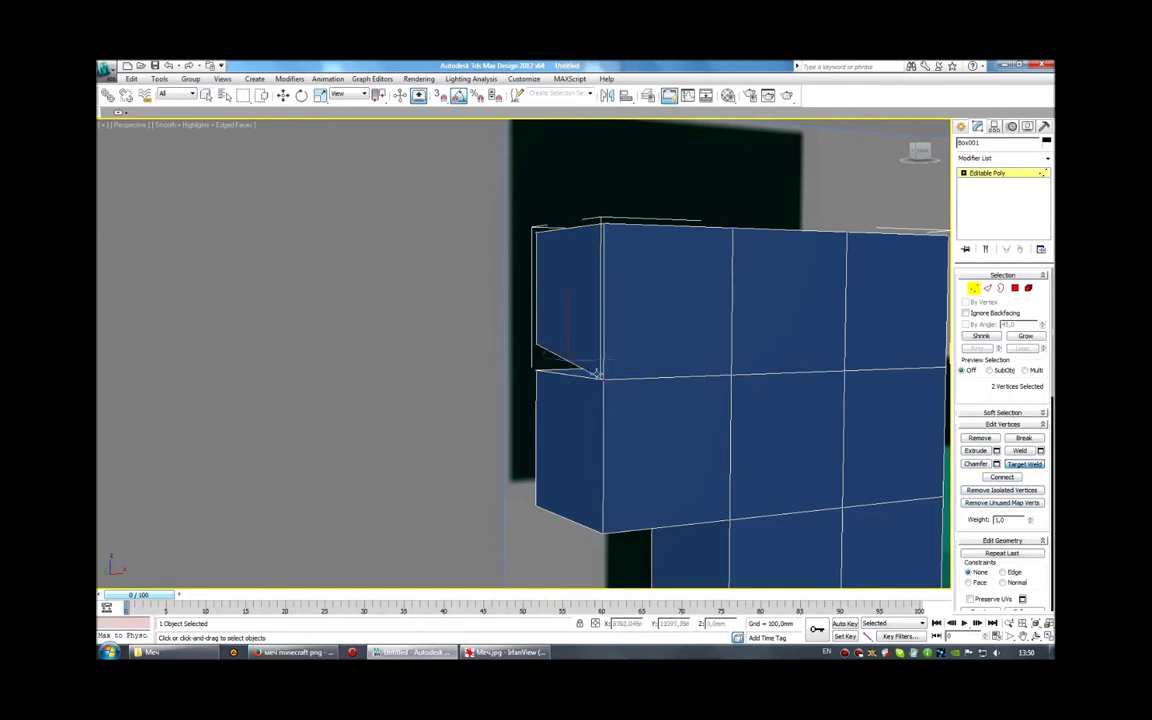
{"action": "left_click", "coordinate": [539, 377]}
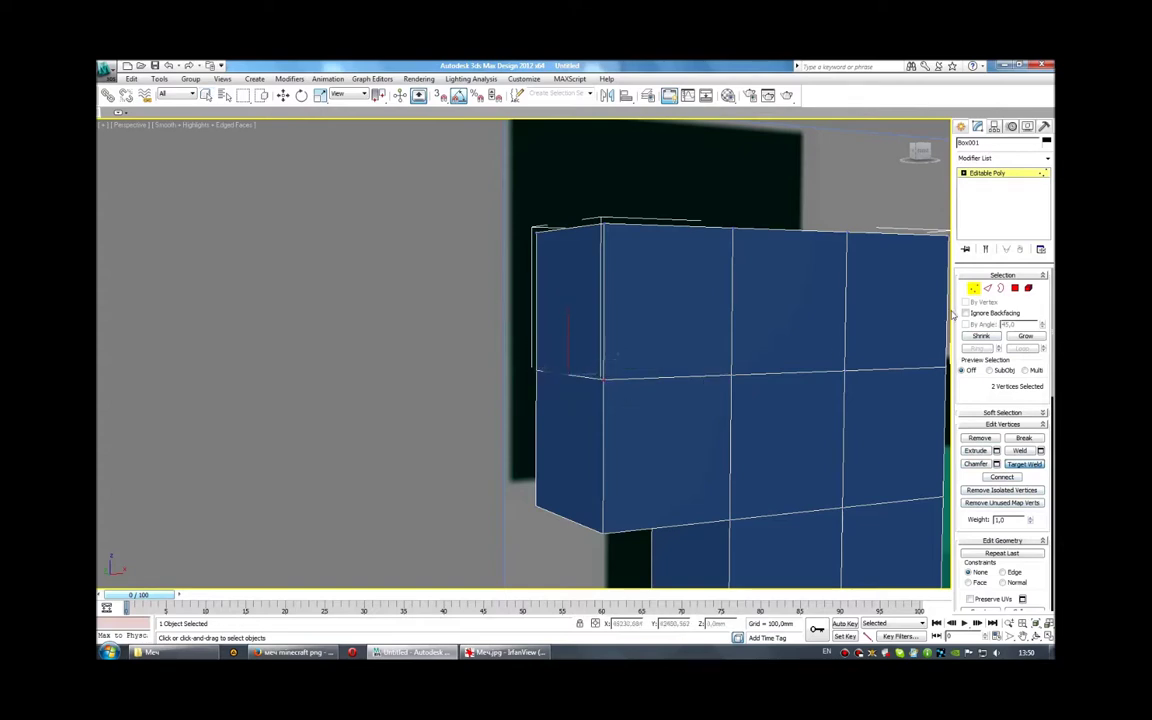
{"action": "left_click", "coordinate": [1015, 288]}
{"action": "middle_click_drag", "start_coordinate": [780, 290], "coordinate": [700, 319], "text": "alt"}
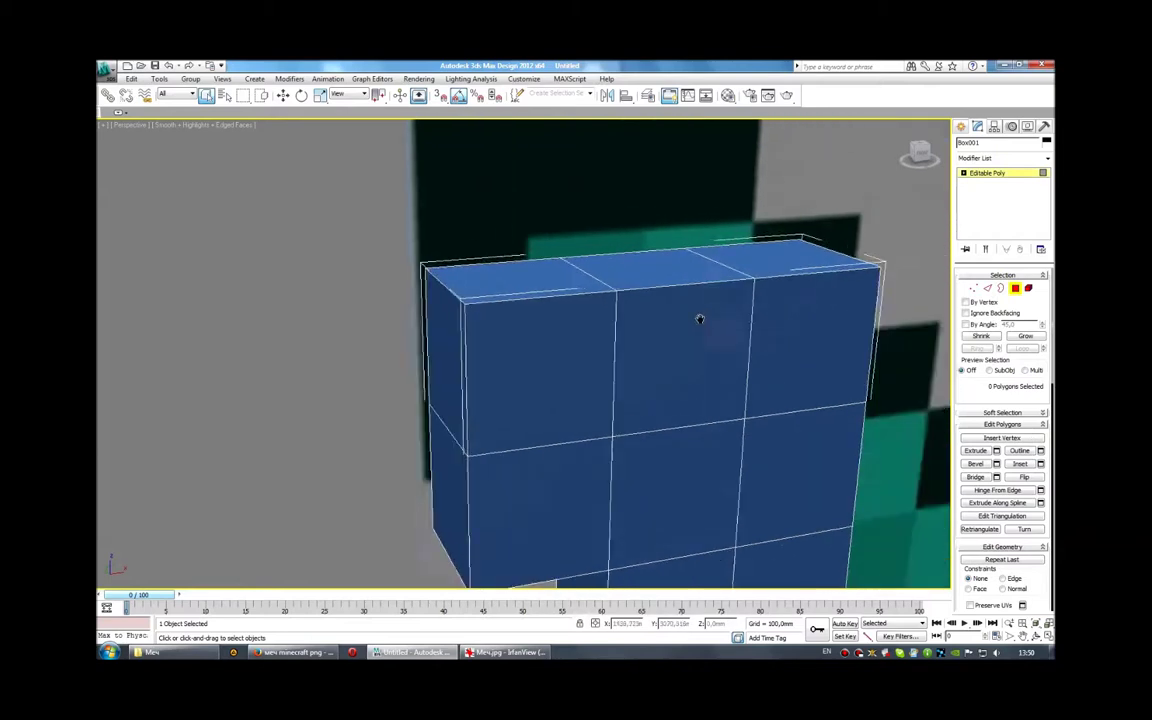
{"action": "scroll", "coordinate": [700, 319], "scroll_direction": "down", "scroll_amount": 5}
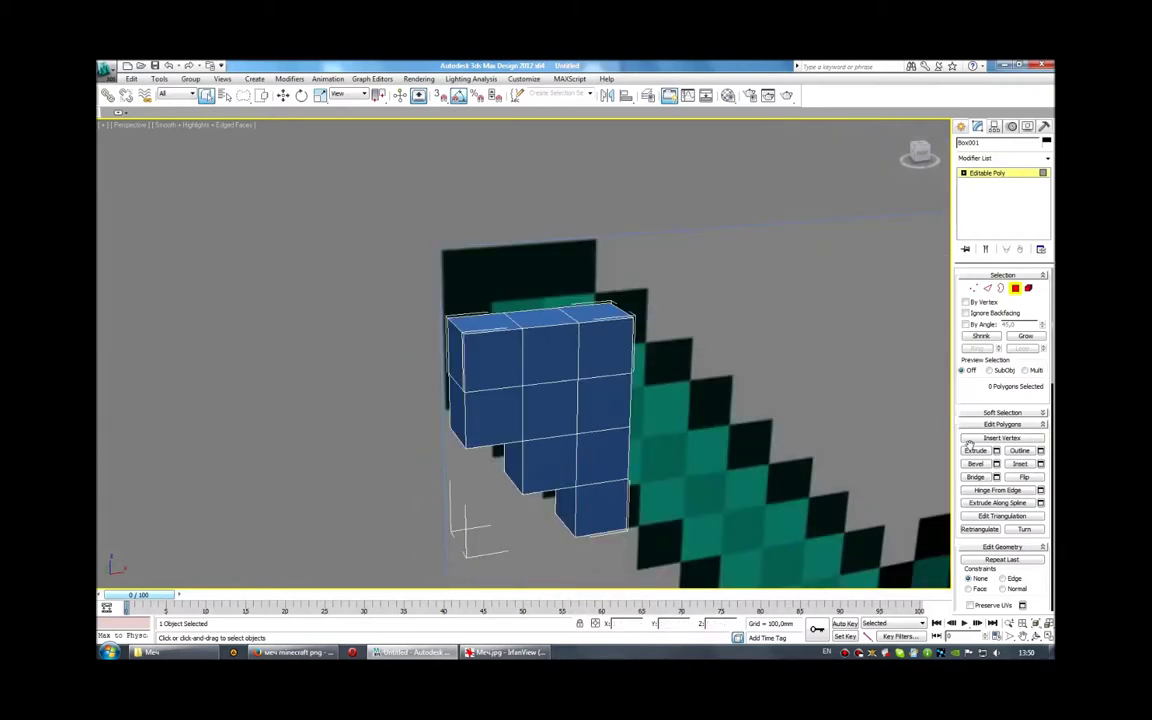
Extrude the three top faces of the box upward 70 mm
{"action": "left_click", "coordinate": [496, 322]}
{"action": "middle_click_drag", "start_coordinate": [668, 416], "coordinate": [654, 410], "text": "alt"}
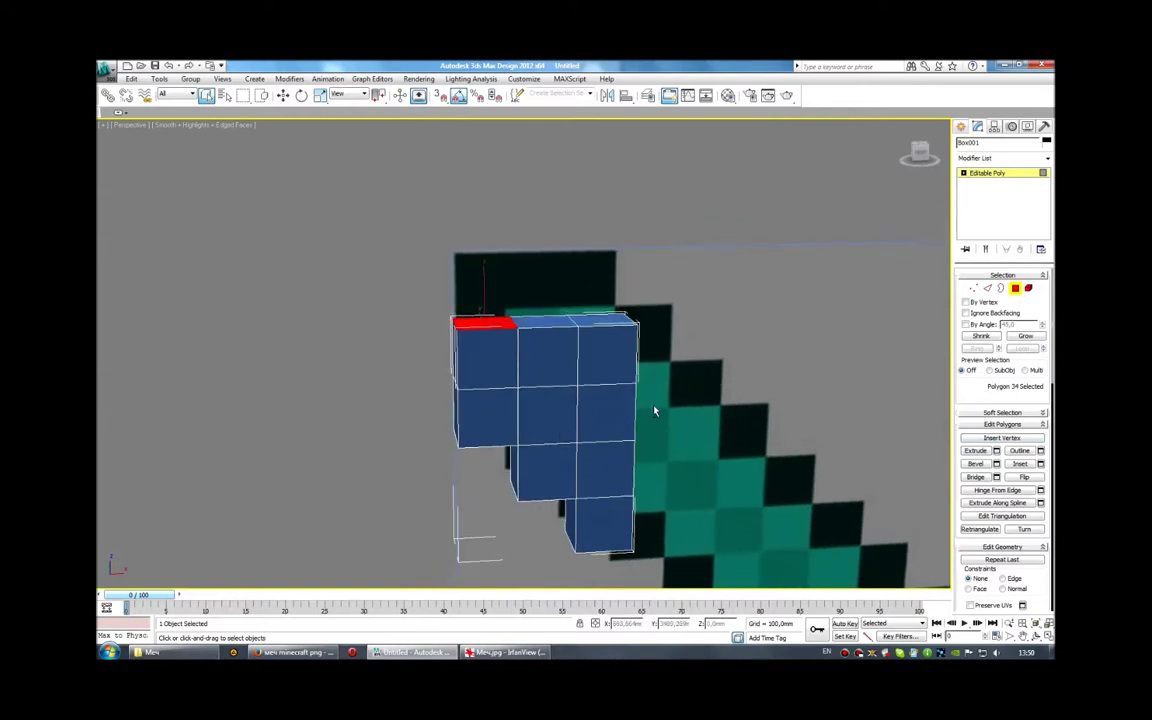
{"action": "left_click", "coordinate": [547, 321], "text": "ctrl"}
{"action": "left_click", "coordinate": [596, 322], "text": "ctrl"}
{"action": "middle_click_drag", "start_coordinate": [572, 340], "coordinate": [564, 333], "text": "alt"}
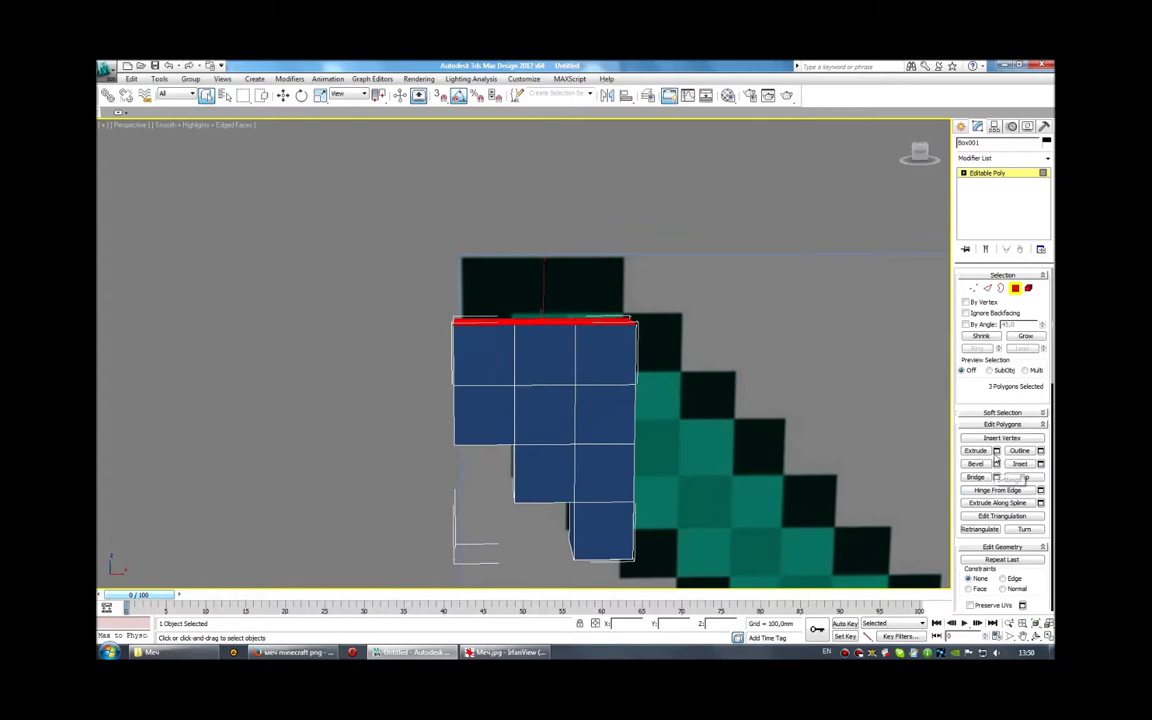
{"action": "left_click", "coordinate": [996, 451]}
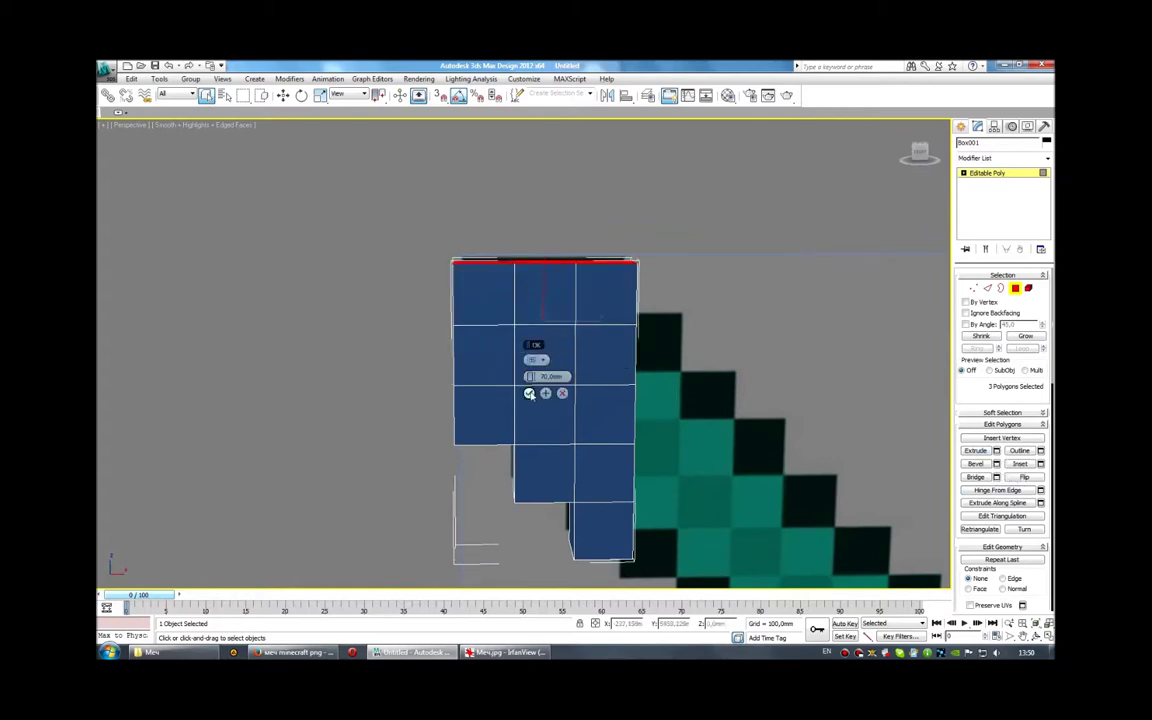
Extrude a side face outward and add the three faces below it to the extrusion
{"action": "middle_click_drag", "start_coordinate": [689, 411], "coordinate": [650, 406], "text": "alt"}
{"action": "left_click", "coordinate": [634, 364]}
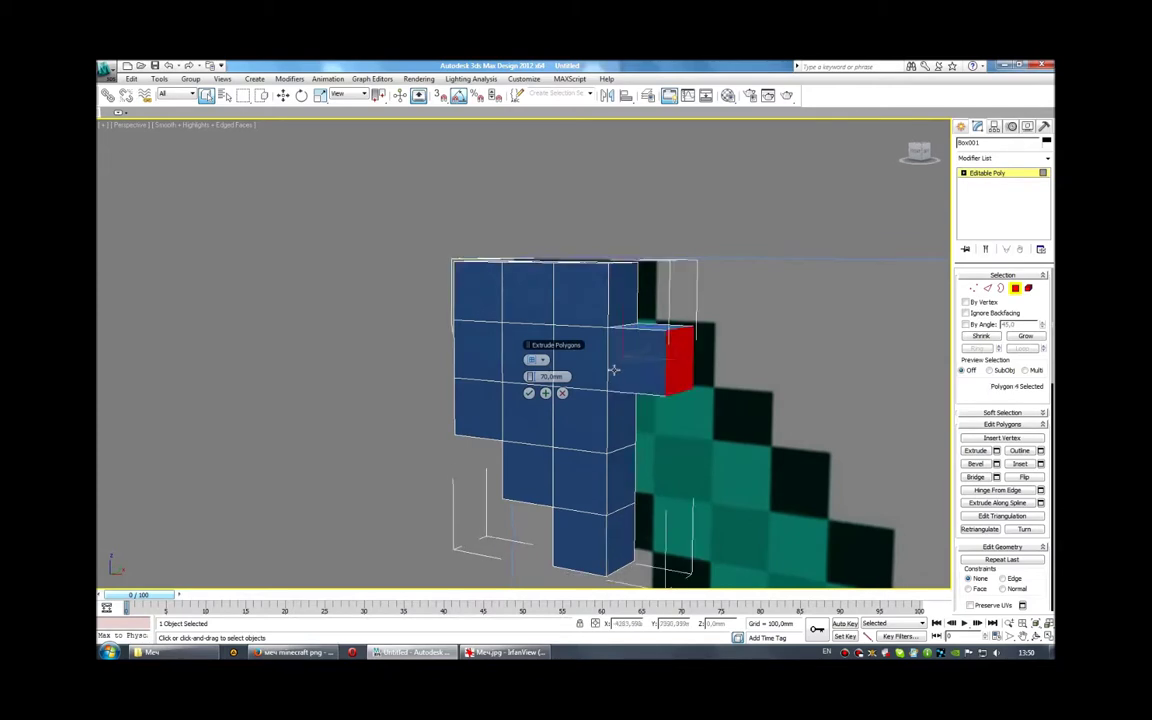
{"action": "middle_click_drag", "start_coordinate": [614, 372], "coordinate": [625, 388], "text": "alt"}
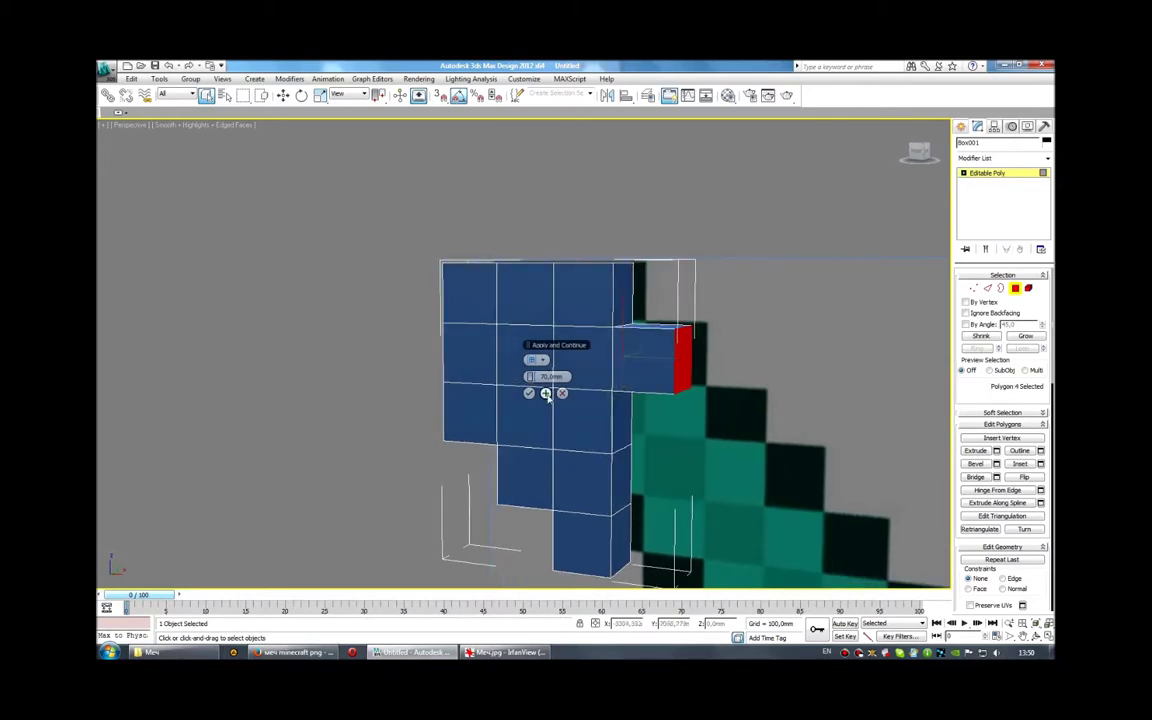
{"action": "left_click", "coordinate": [621, 432], "text": "ctrl"}
{"action": "left_click", "coordinate": [620, 481], "text": "ctrl"}
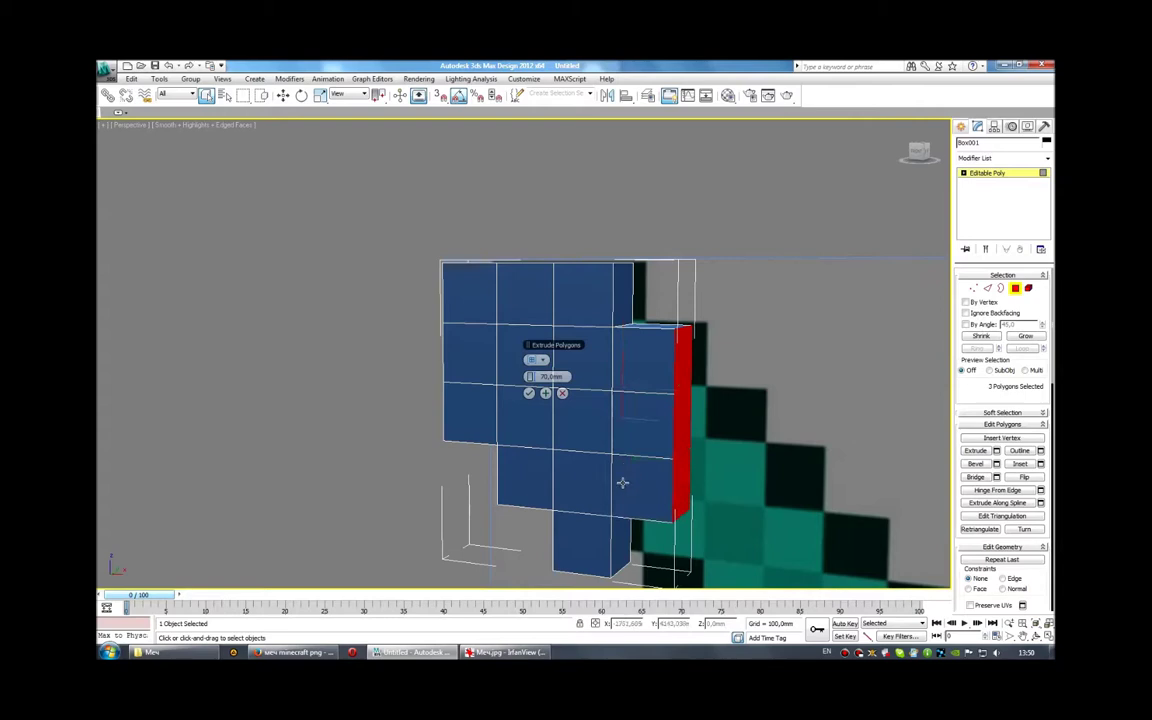
{"action": "left_click", "coordinate": [620, 531], "text": "ctrl"}
{"action": "mouse_move", "coordinate": [620, 531]}
{"action": "middle_mouse_down", "text": "alt"}
{"action": "mouse_move", "coordinate": [714, 436]}
{"action": "mouse_move", "coordinate": [690, 396]}
{"action": "middle_mouse_up", "text": "alt"}
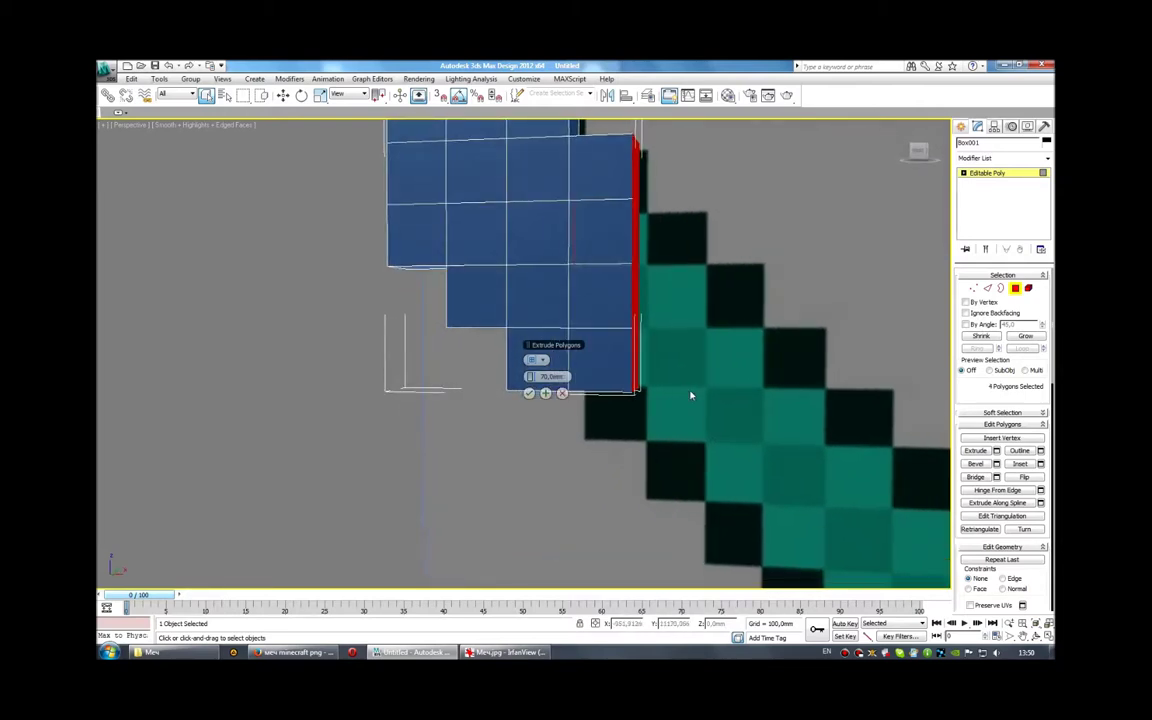
Apply the 70 mm extrusion on four right faces and set the top-right viewport to Front
{"action": "key", "text": "alt+w"}
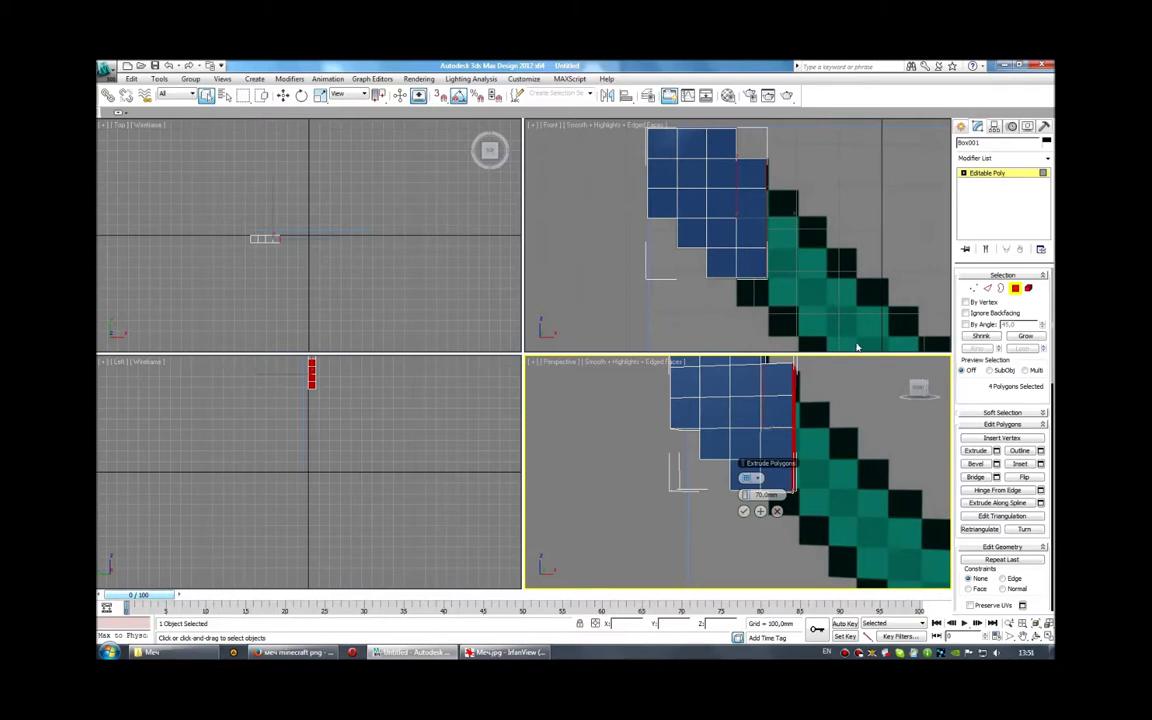
{"action": "left_click", "coordinate": [760, 511]}
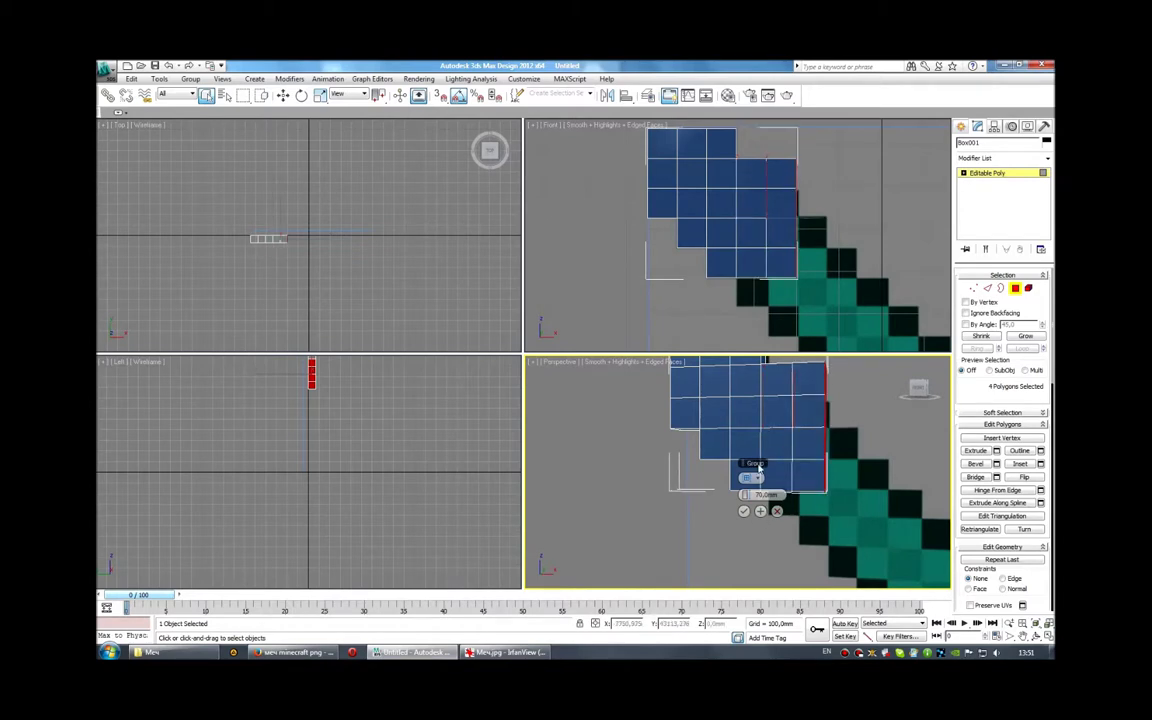
{"action": "middle_click_drag", "start_coordinate": [808, 319], "coordinate": [802, 313], "text": "alt"}
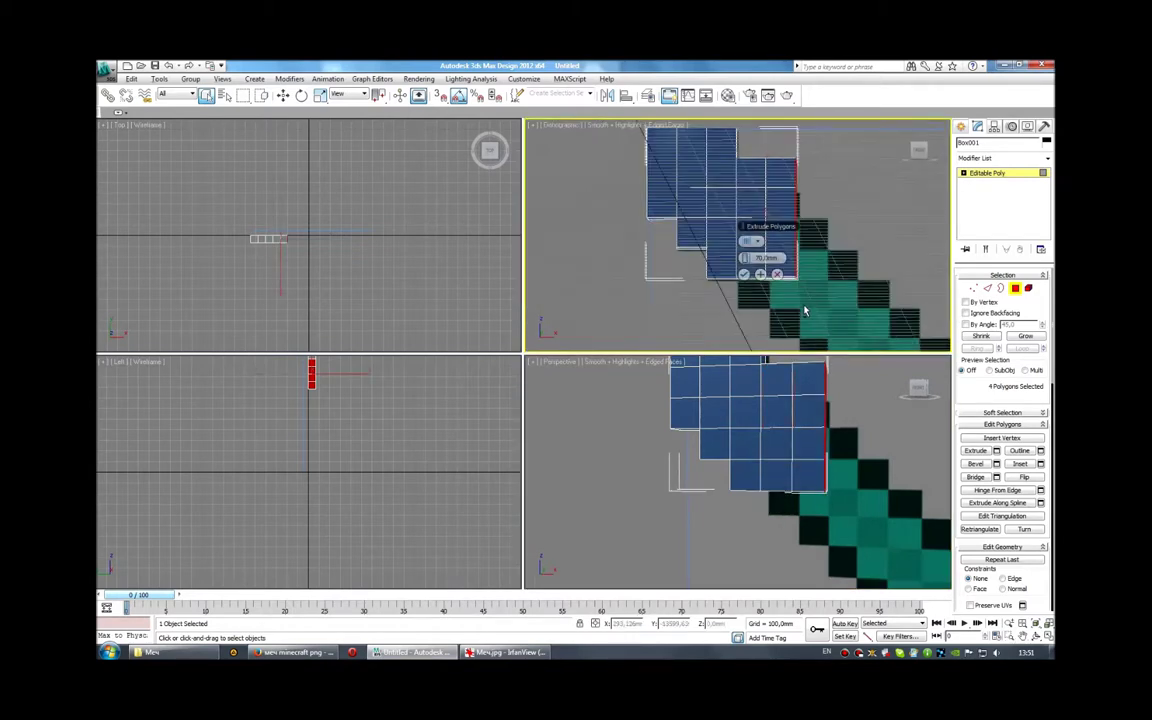
{"action": "key", "text": "t"}
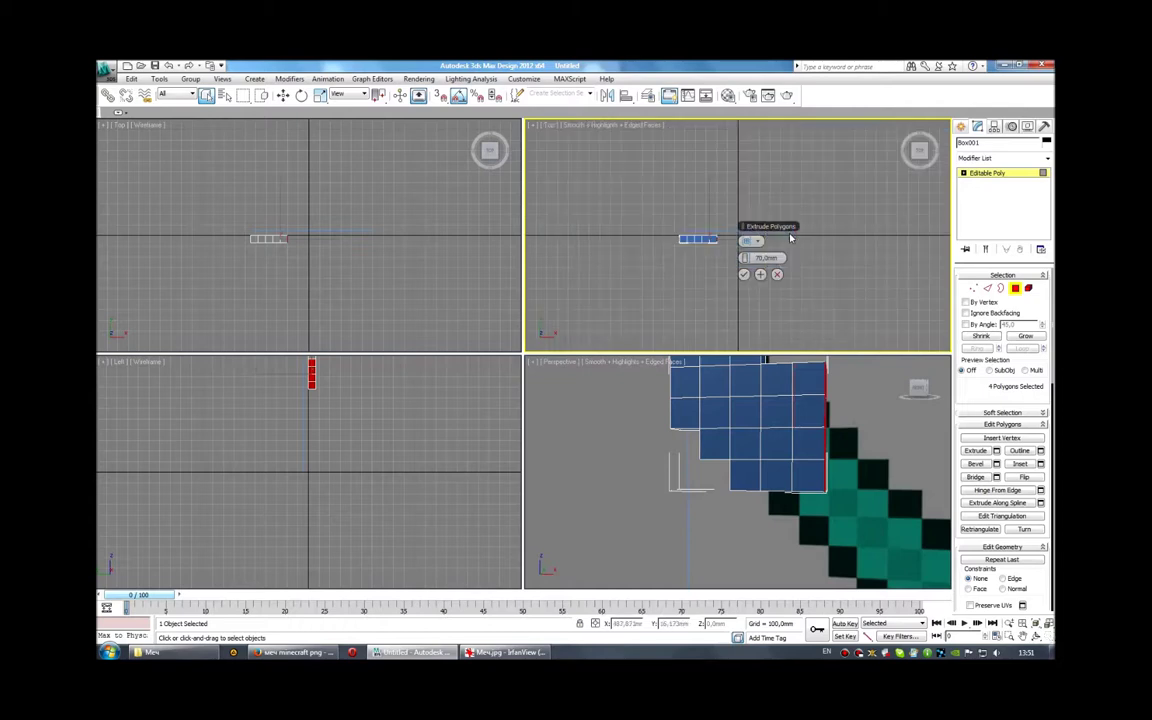
{"action": "key", "text": "f"}
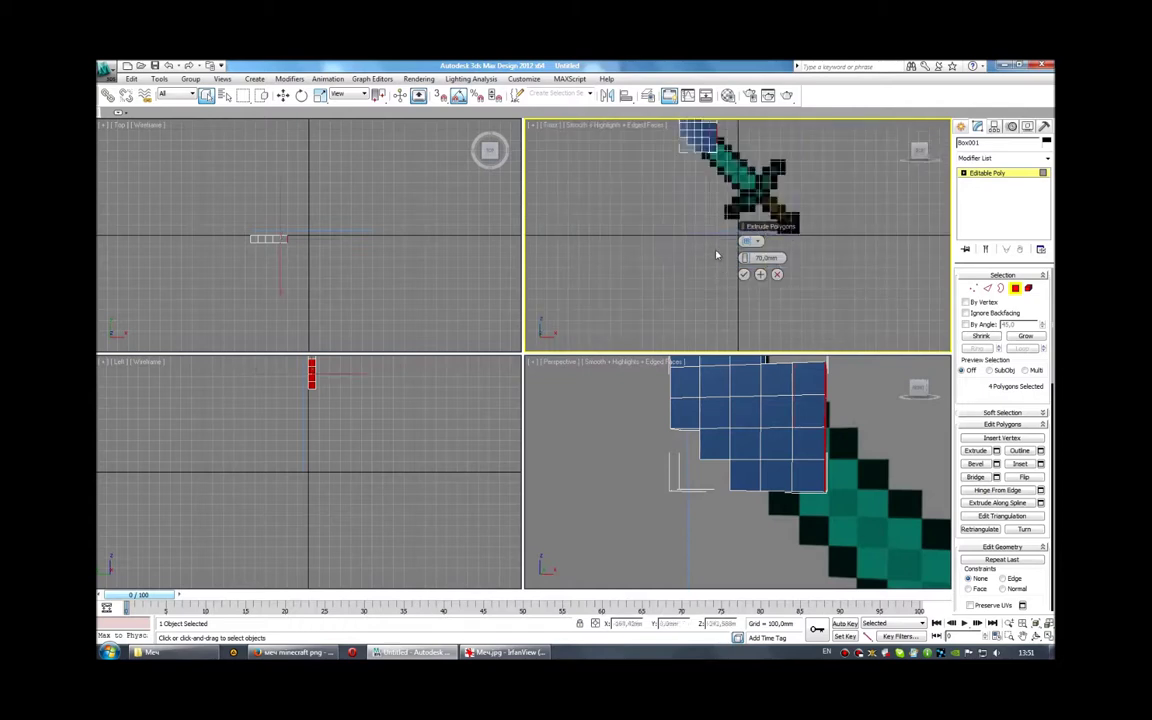
{"action": "scroll", "coordinate": [684, 298], "scroll_direction": "up", "scroll_amount": 3}
{"action": "scroll", "coordinate": [700, 290], "scroll_direction": "down", "scroll_amount": 3}
{"action": "scroll", "coordinate": [700, 290], "scroll_direction": "up", "scroll_amount": 3}
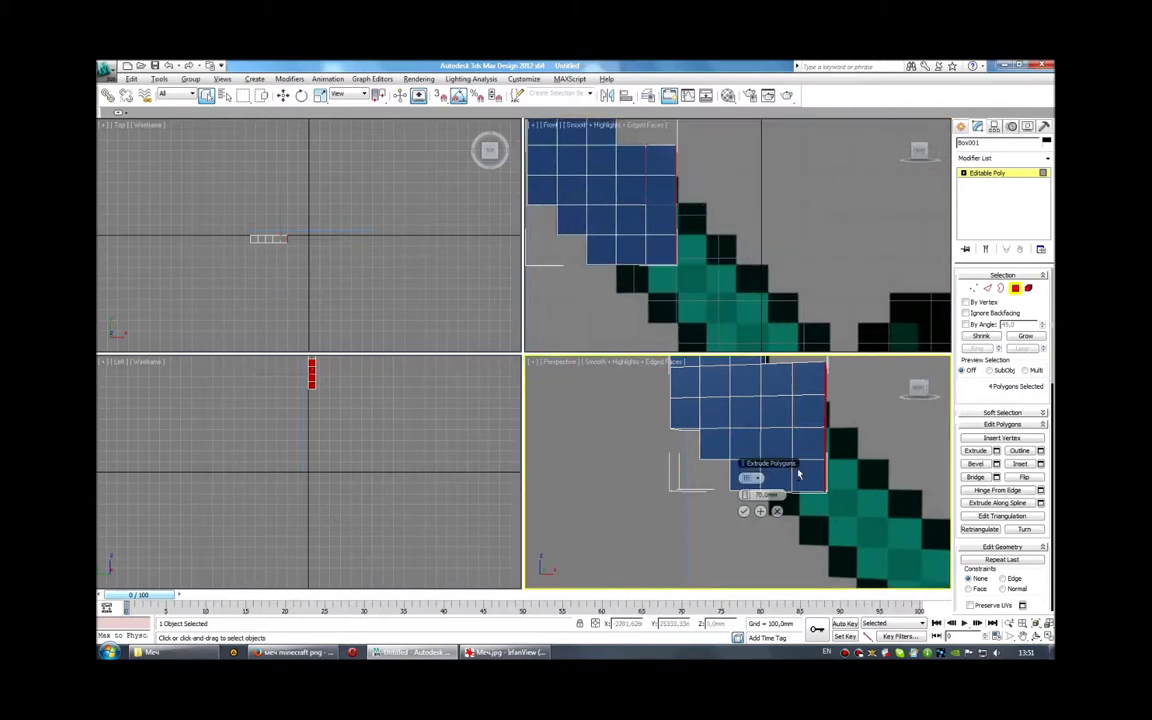
{"action": "mouse_move", "coordinate": [678, 458]}
{"action": "middle_mouse_down", "text": "alt"}
{"action": "mouse_move", "coordinate": [772, 470]}
{"action": "mouse_move", "coordinate": [679, 483]}
{"action": "middle_mouse_up", "text": "alt"}
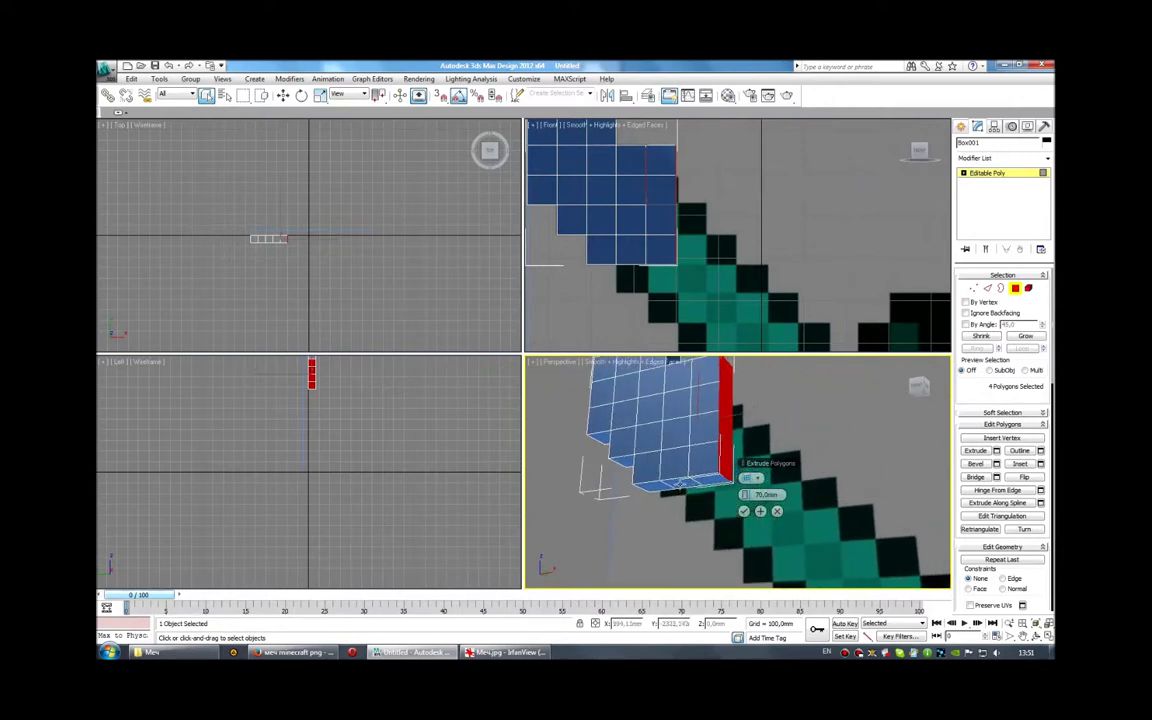
Extrude the column's bottom face one cube down with Shift+E
{"action": "left_click", "coordinate": [680, 484]}
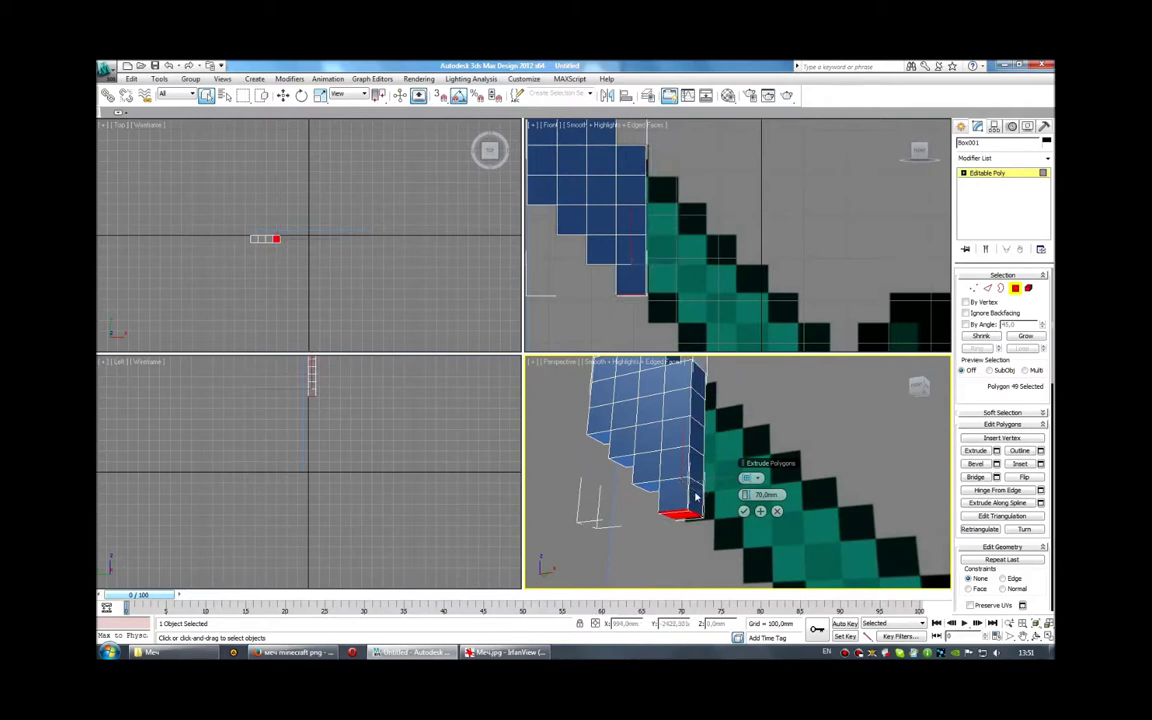
{"action": "left_click", "coordinate": [699, 477], "text": "ctrl"}
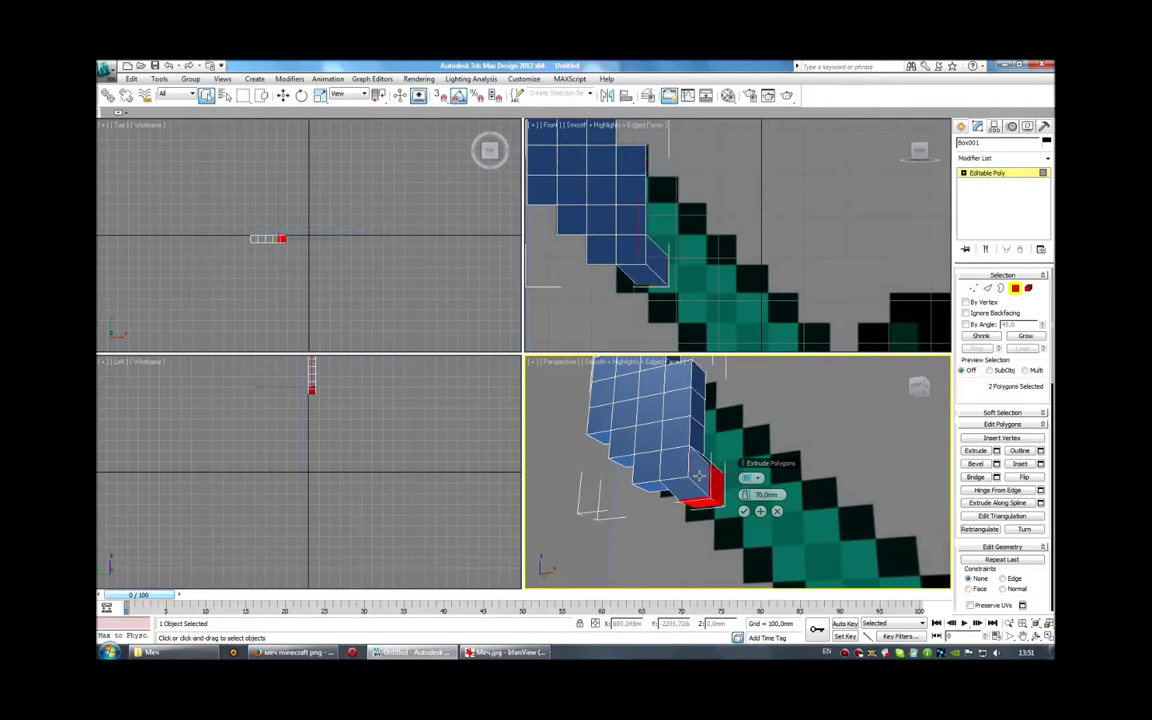
{"action": "left_click", "coordinate": [699, 477], "text": "alt"}
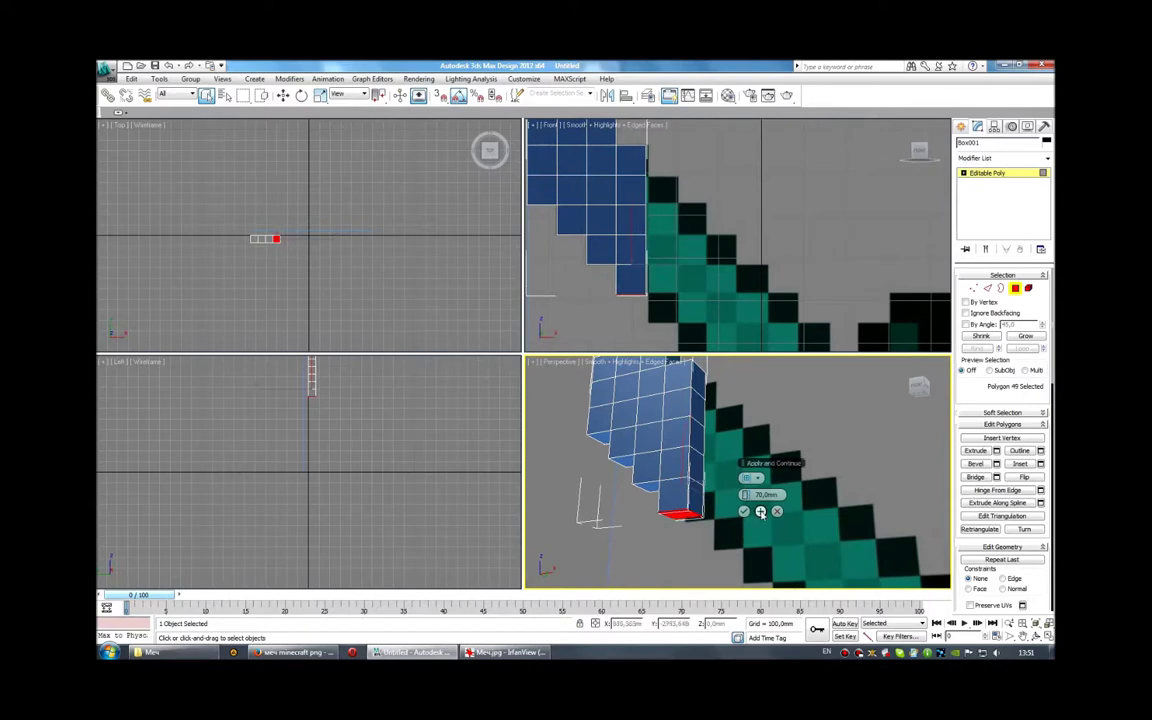
{"action": "key", "text": "shift+e"}
Extrude the column's four stacked side faces with Apply and Continue
{"action": "left_click", "coordinate": [701, 410]}
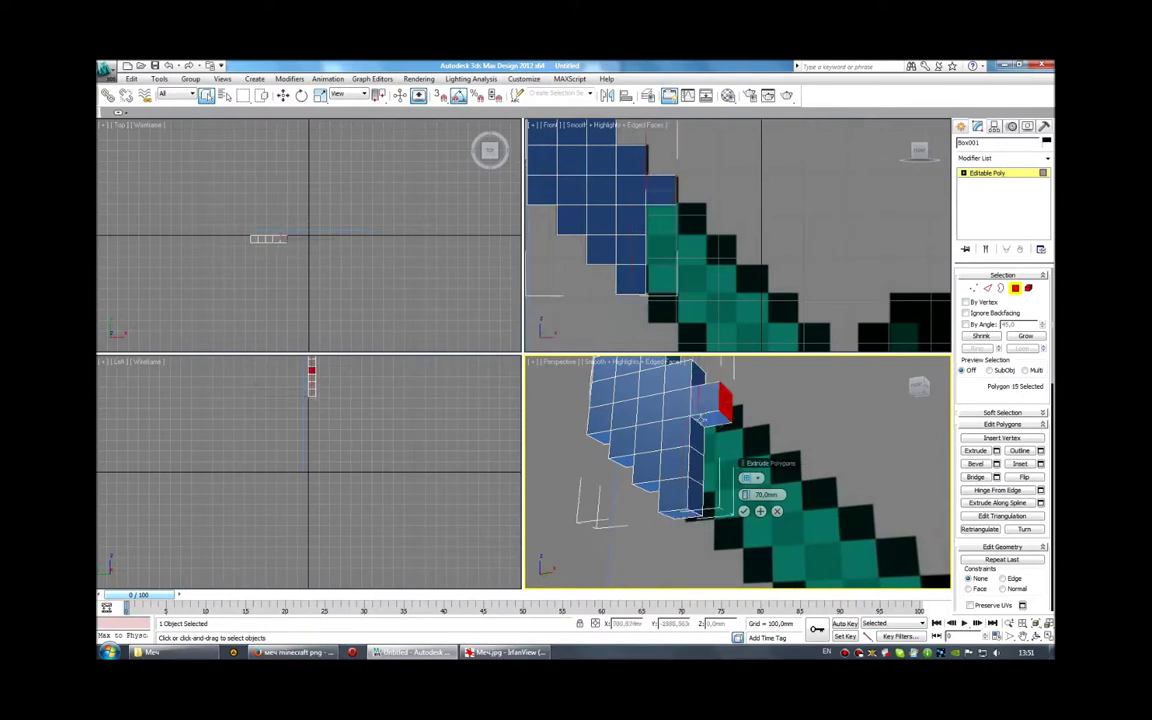
{"action": "left_click", "coordinate": [701, 440], "text": "ctrl"}
{"action": "left_click", "coordinate": [701, 470], "text": "ctrl"}
{"action": "left_click", "coordinate": [700, 500], "text": "ctrl"}
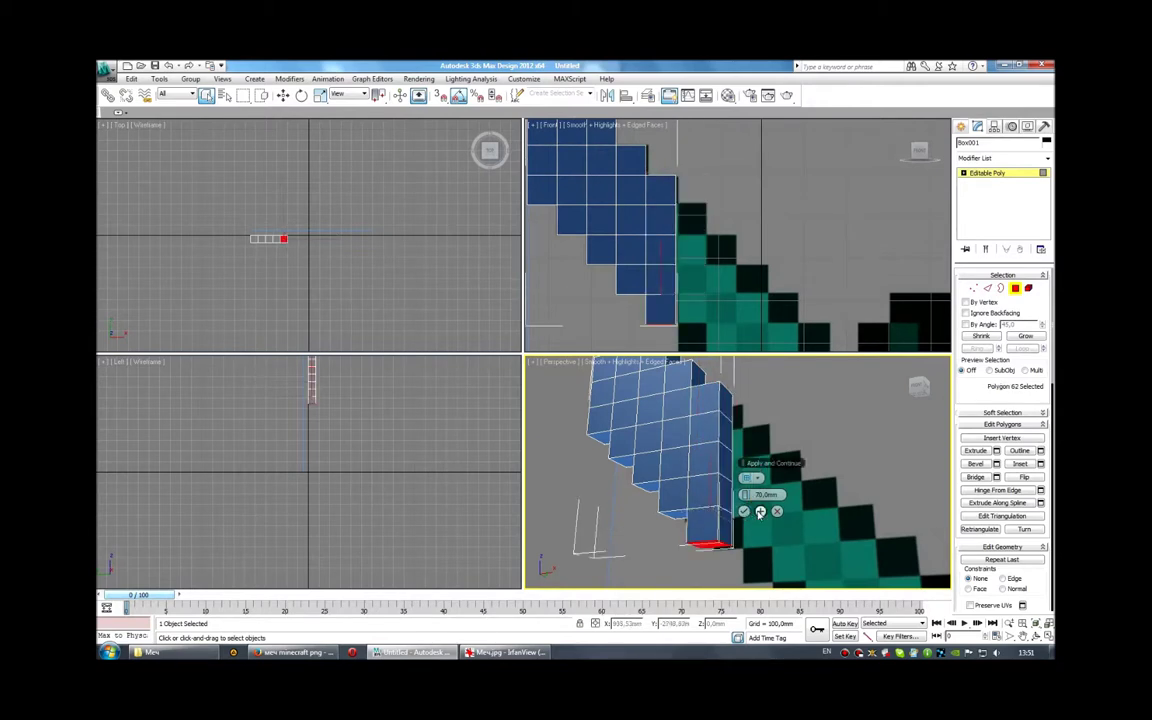
{"action": "left_click", "coordinate": [760, 514]}
{"action": "middle_click_drag", "start_coordinate": [760, 514], "coordinate": [718, 432], "text": "alt"}
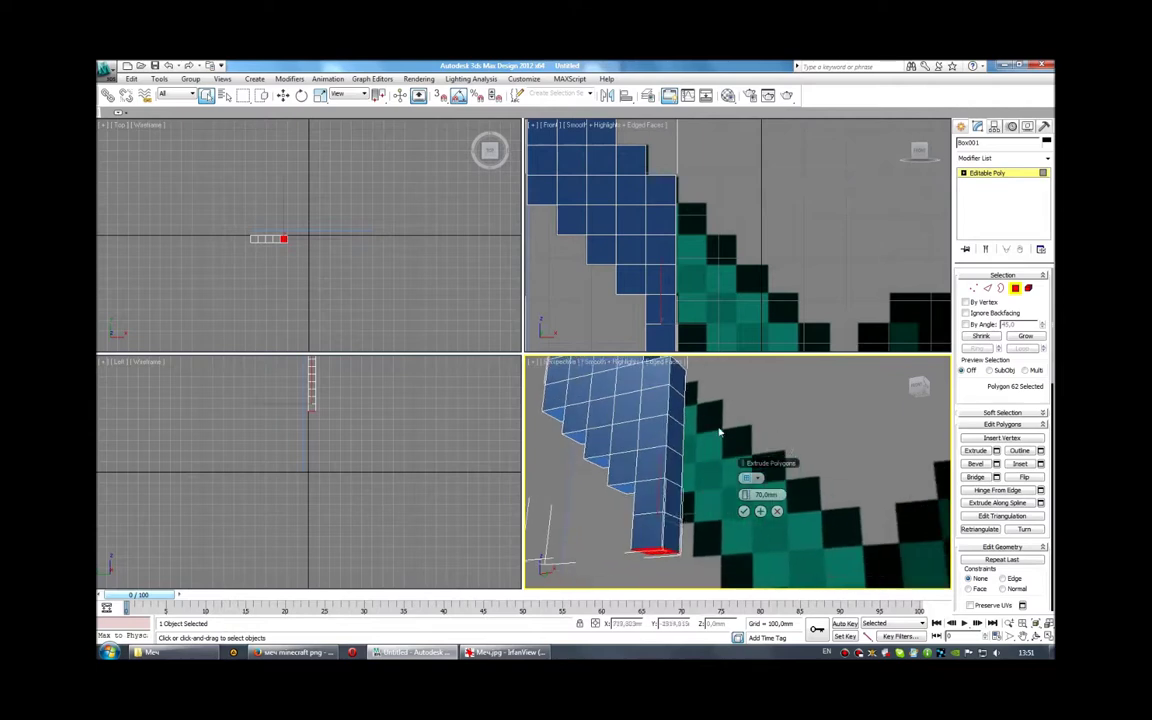
Undo a stray selection, then extrude the right-side column of faces
{"action": "left_click", "coordinate": [679, 410]}
{"action": "left_click", "coordinate": [677, 440], "text": "ctrl"}
{"action": "left_click", "coordinate": [676, 465], "text": "ctrl"}
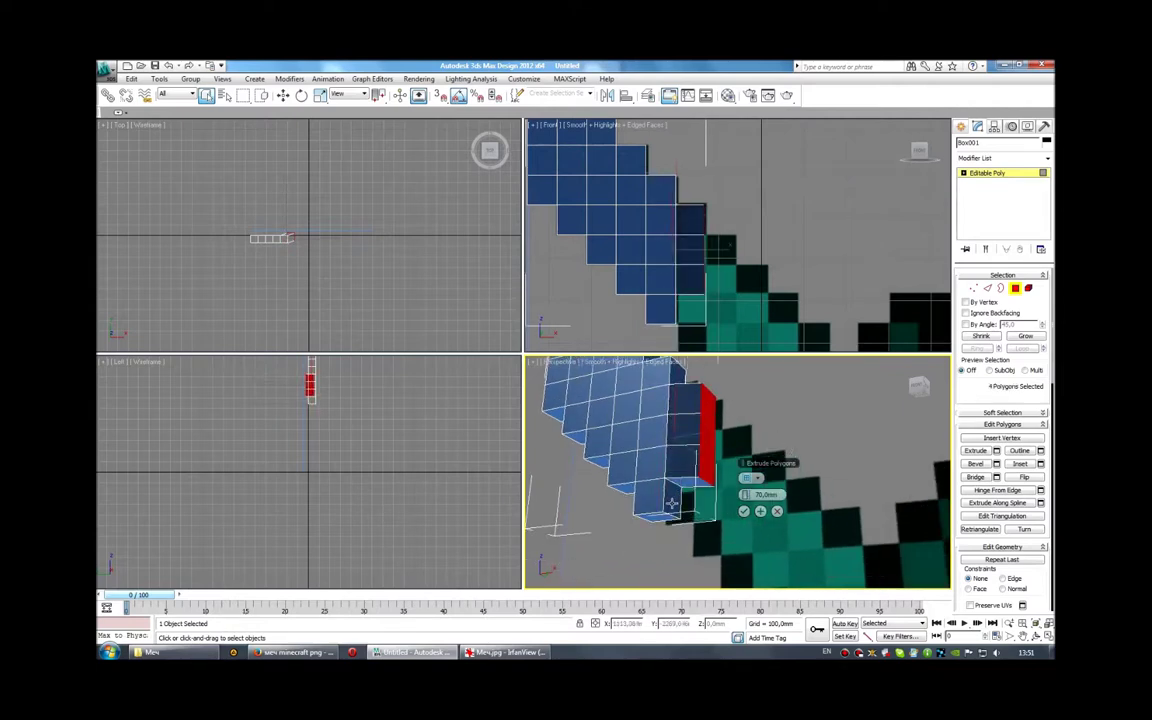
{"action": "left_click", "coordinate": [674, 500], "text": "ctrl"}
{"action": "key", "text": "ctrl+z"}
{"action": "key", "text": "ctrl+z"}
{"action": "key", "text": "ctrl+z"}
{"action": "key", "text": "ctrl+z"}
{"action": "left_click", "coordinate": [677, 433], "text": "ctrl"}
{"action": "left_click", "coordinate": [676, 460], "text": "ctrl"}
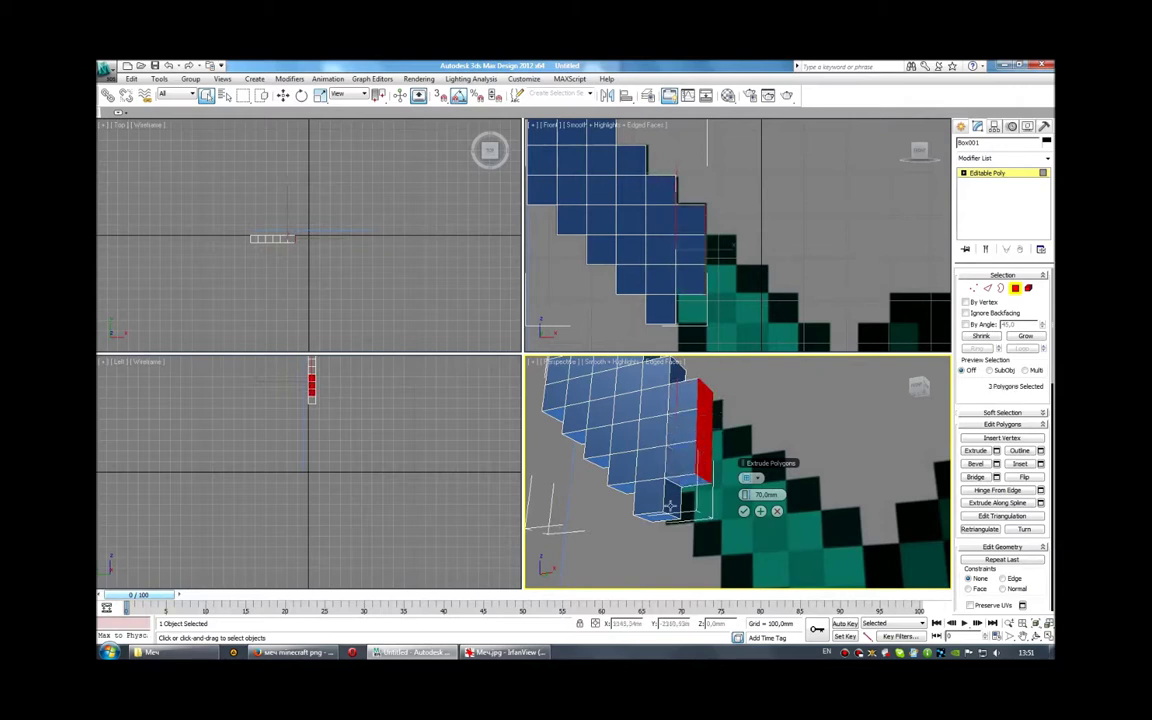
{"action": "left_click", "coordinate": [674, 490], "text": "ctrl"}
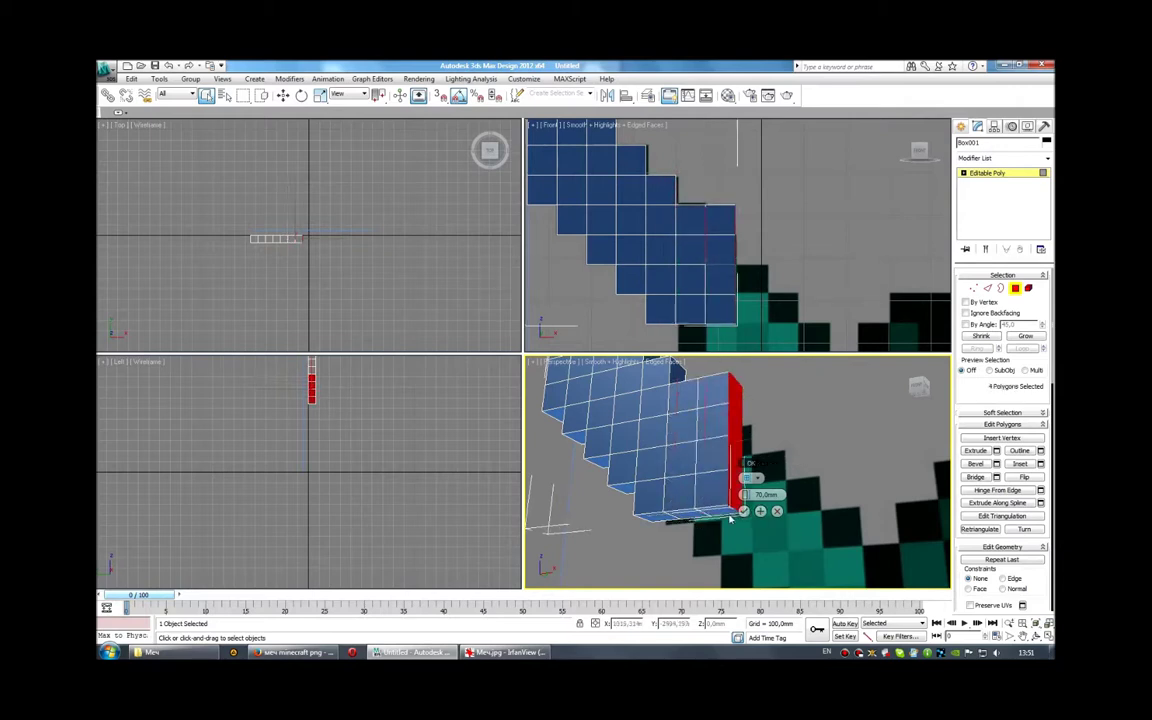
{"action": "left_click", "coordinate": [760, 511]}
Extrude four side faces of the blade column, then undo that extrusion
{"action": "middle_click_drag", "start_coordinate": [771, 421], "coordinate": [739, 391], "text": "alt"}
{"action": "scroll", "coordinate": [700, 230], "scroll_direction": "down", "scroll_amount": 3}
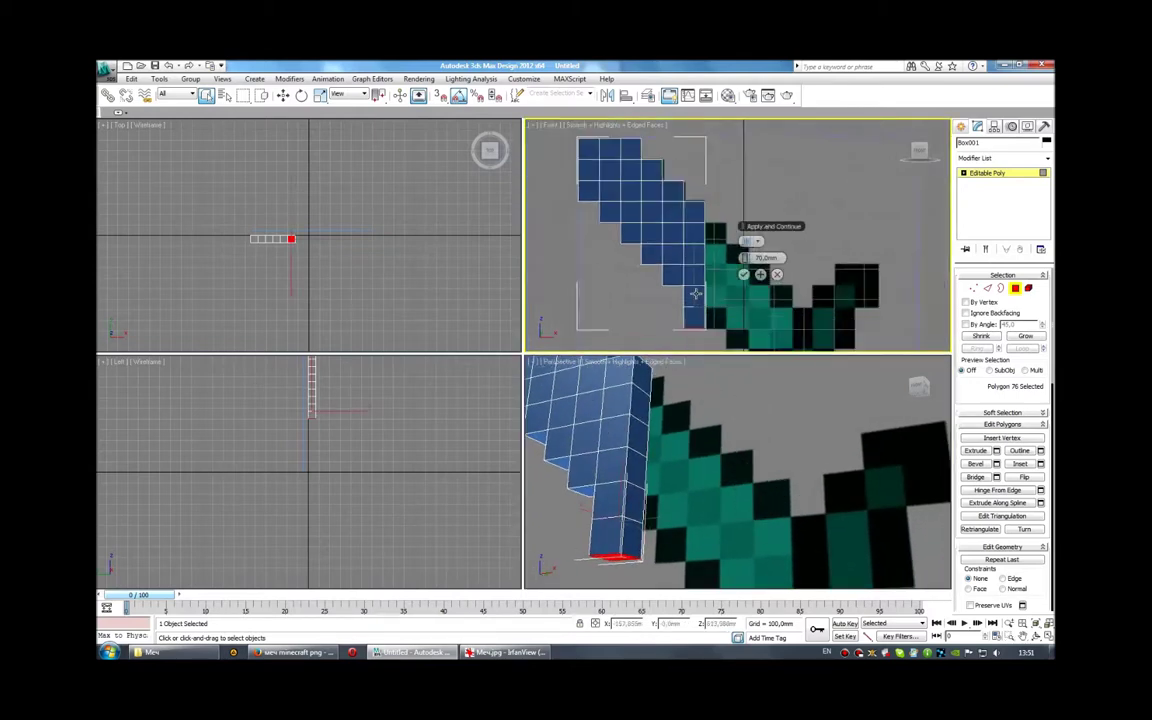
{"action": "middle_click", "coordinate": [691, 445]}
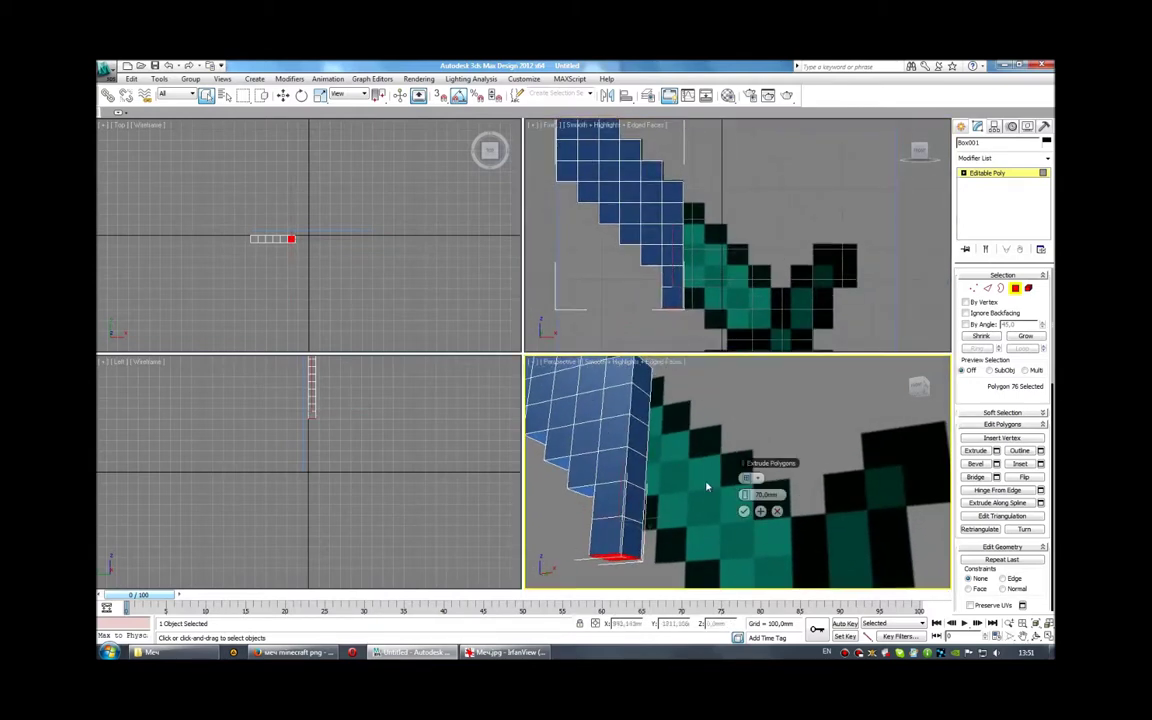
{"action": "left_click", "coordinate": [643, 404]}
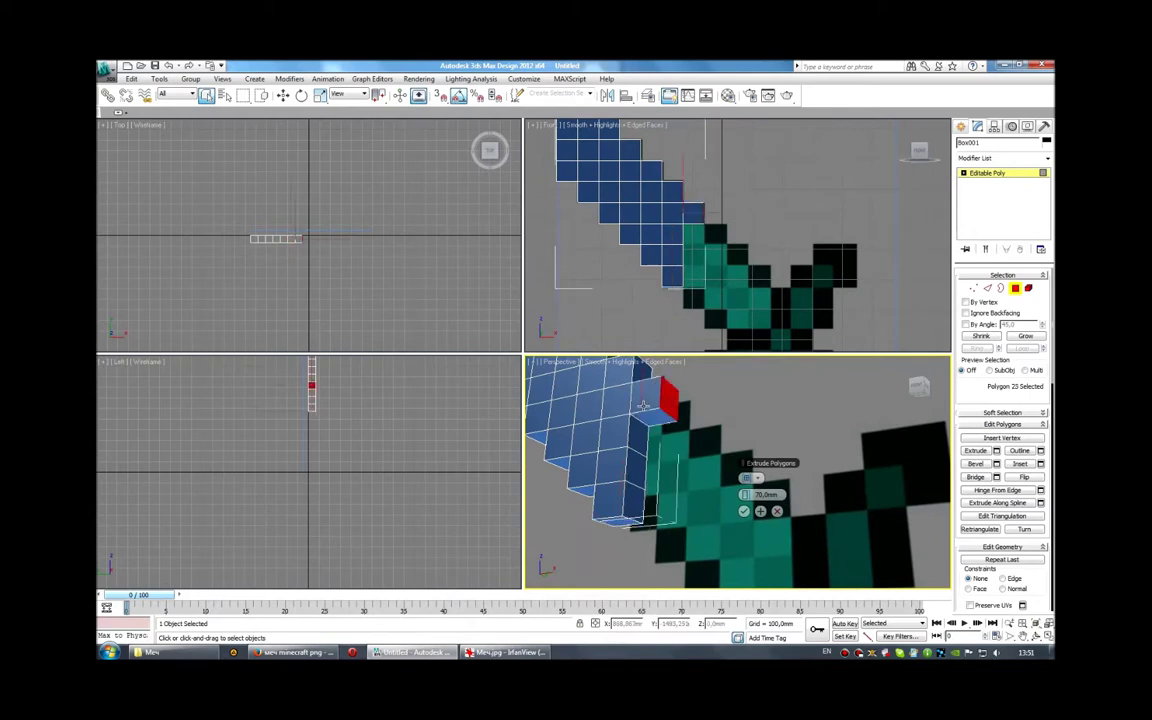
{"action": "left_click", "coordinate": [641, 436], "text": "ctrl"}
{"action": "left_click", "coordinate": [640, 468], "text": "ctrl"}
{"action": "left_click", "coordinate": [638, 500], "text": "ctrl"}
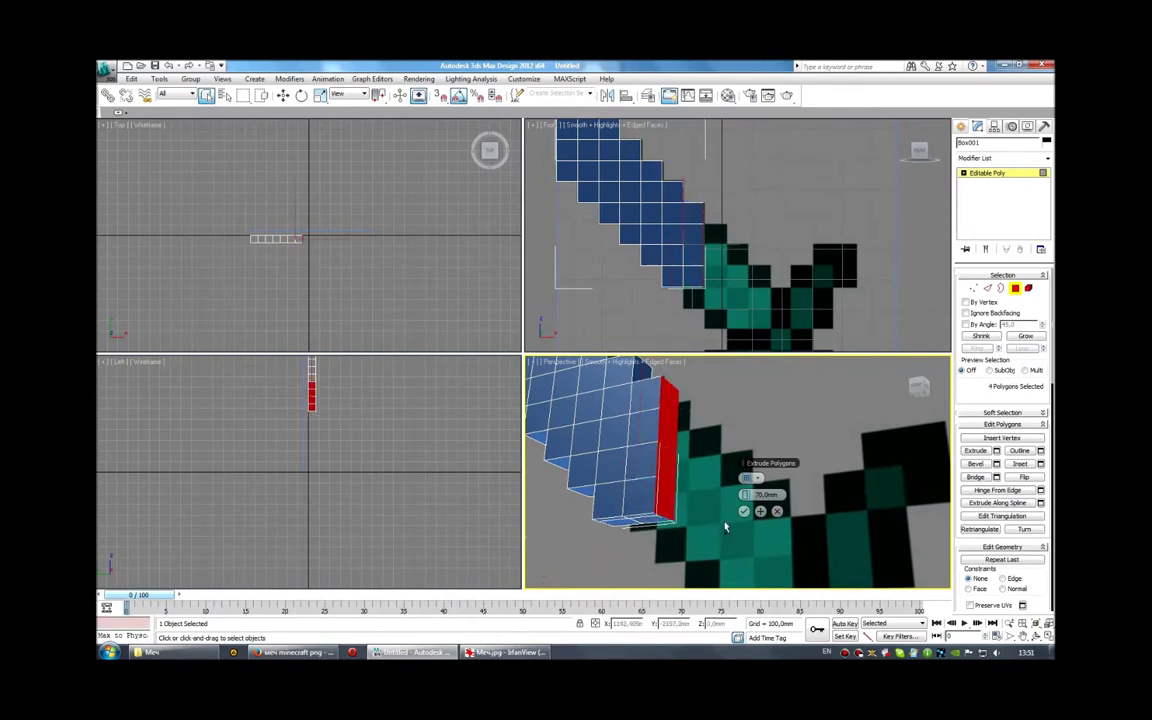
{"action": "left_click", "coordinate": [760, 511]}
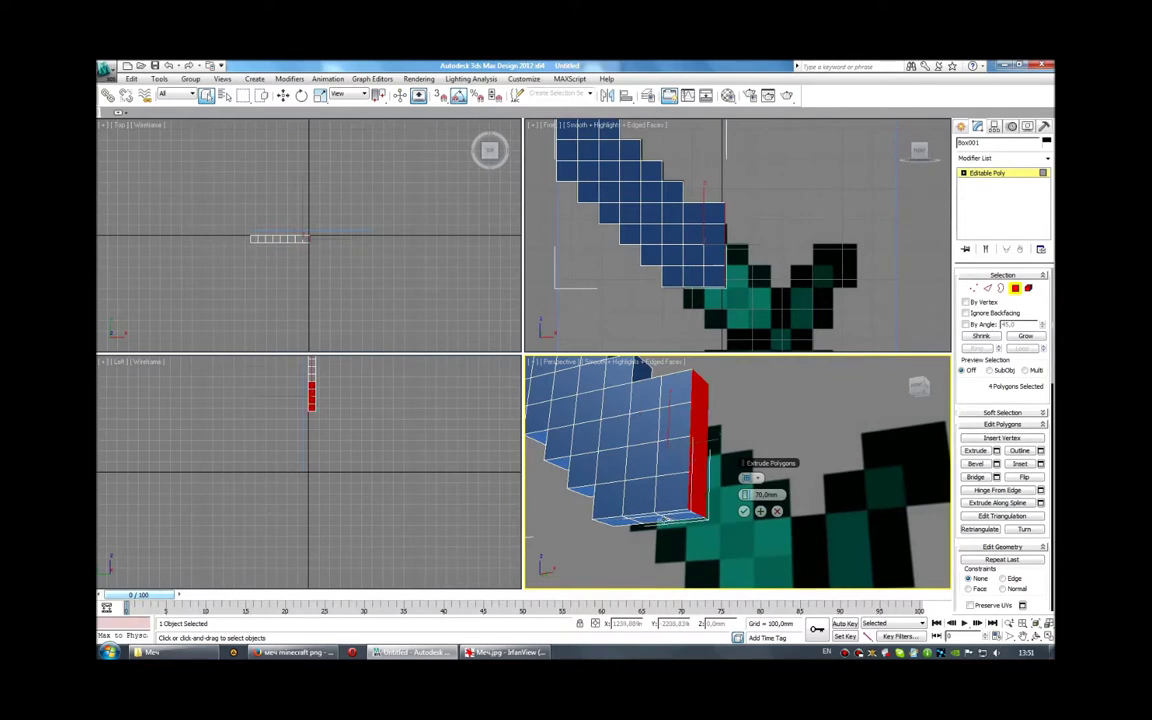
{"action": "key", "text": "ctrl+z"}
Reselect the blade's four side faces and extrude them outward one block
{"action": "mouse_move", "coordinate": [686, 488]}
{"action": "middle_mouse_down", "text": "alt"}
{"action": "mouse_move", "coordinate": [661, 481]}
{"action": "mouse_move", "coordinate": [641, 430]}
{"action": "mouse_move", "coordinate": [650, 408]}
{"action": "middle_mouse_up", "text": "alt"}
{"action": "left_click", "coordinate": [650, 408]}
{"action": "left_click", "coordinate": [650, 443], "text": "ctrl"}
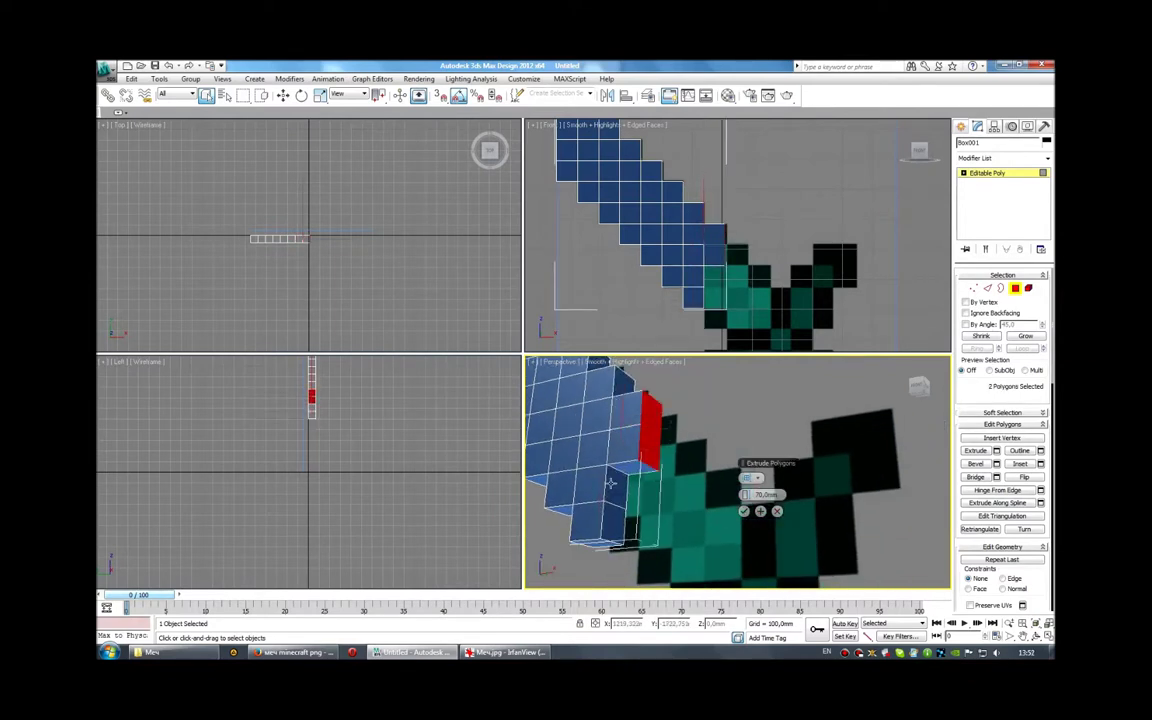
{"action": "left_click", "coordinate": [650, 478], "text": "ctrl"}
{"action": "left_click", "coordinate": [650, 515], "text": "ctrl"}
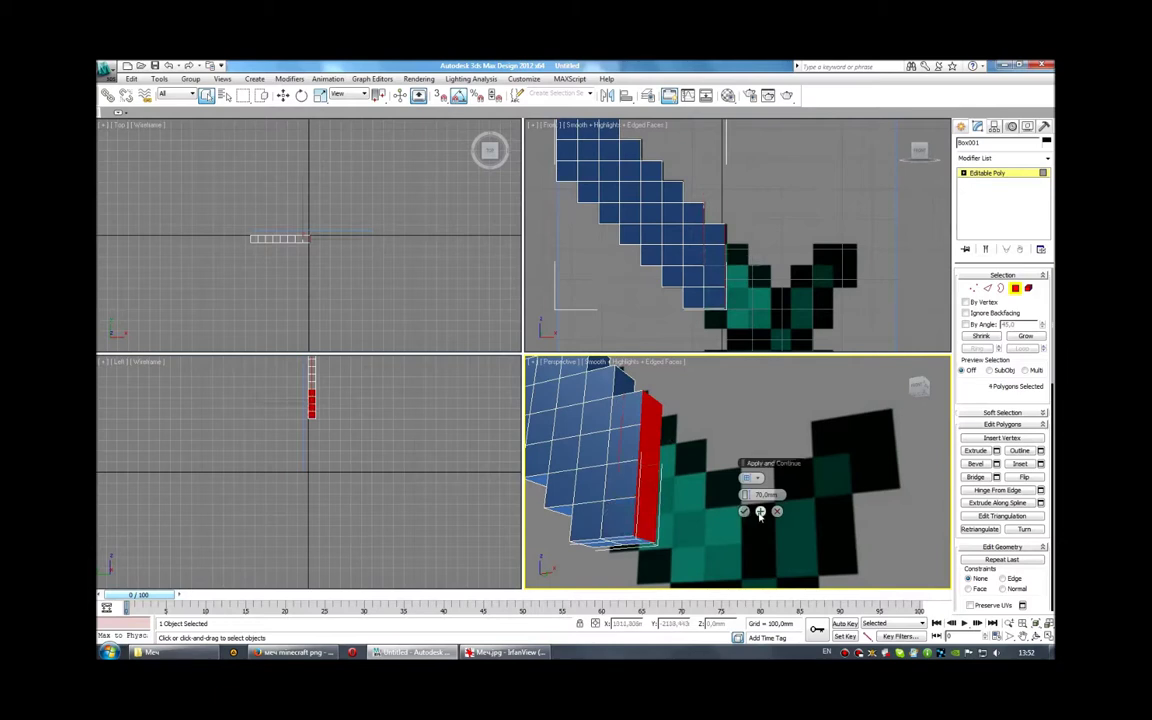
{"action": "left_click", "coordinate": [760, 512]}
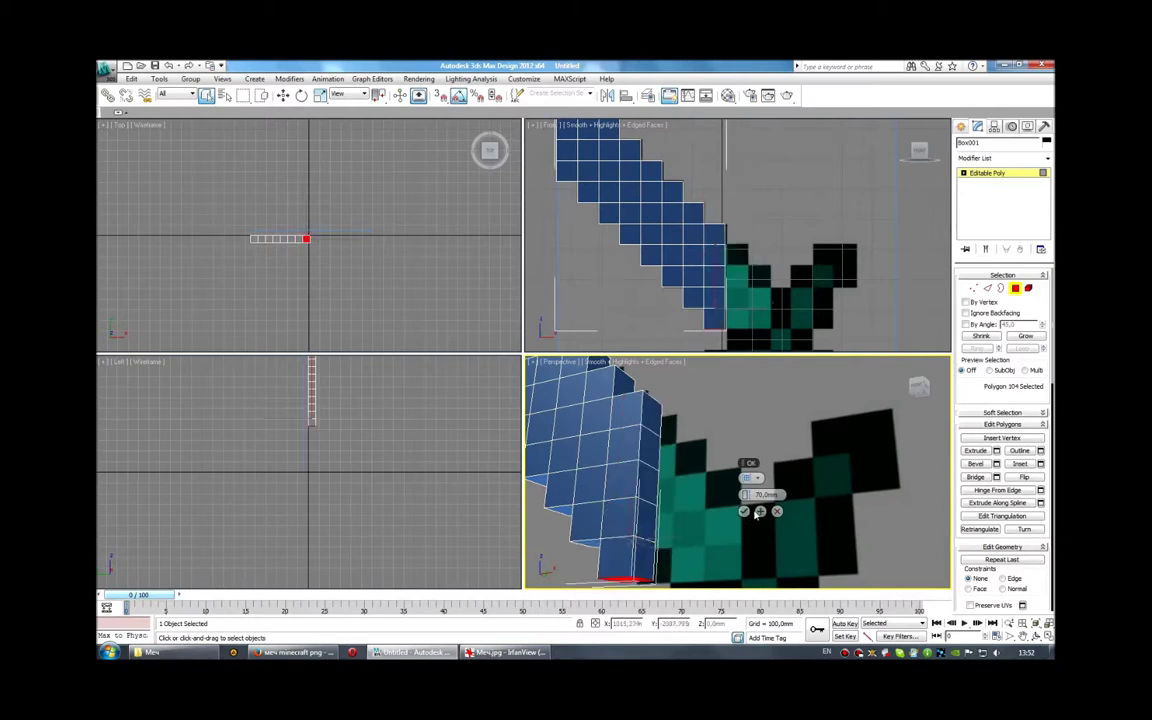
Extrude four more side polygons outward, then leave Polygon mode
{"action": "middle_click_drag", "start_coordinate": [740, 480], "coordinate": [625, 437], "text": "alt"}
{"action": "left_click", "coordinate": [617, 451]}
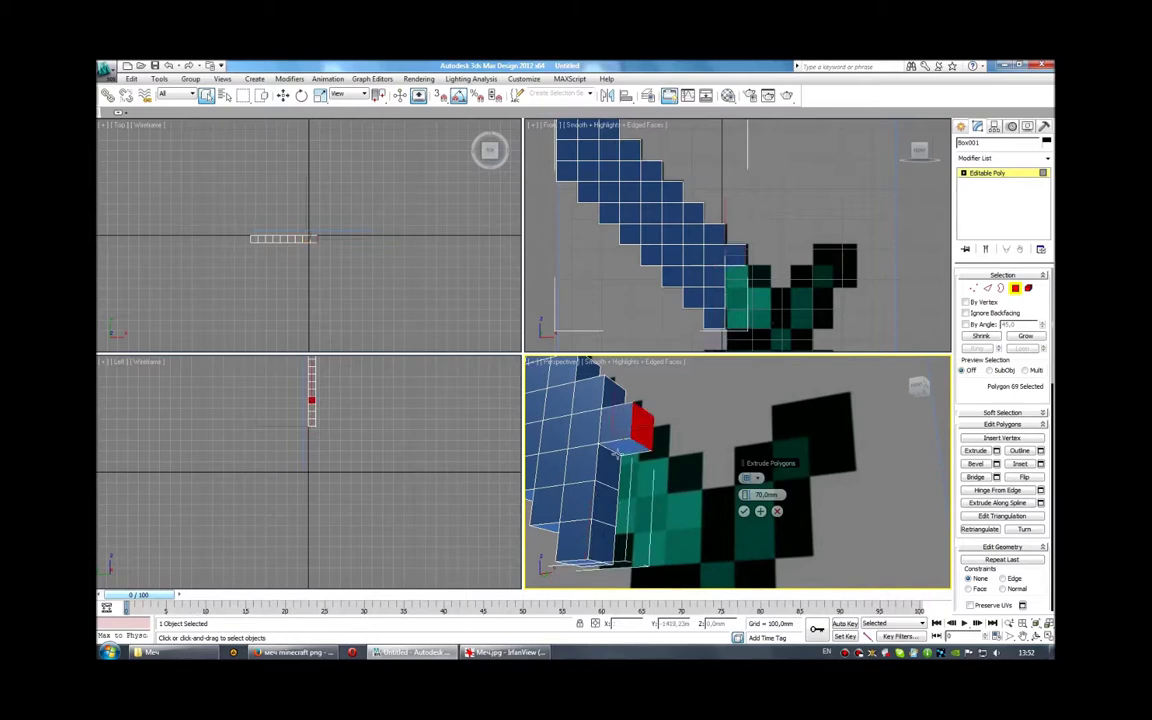
{"action": "left_click", "coordinate": [638, 465], "text": "ctrl"}
{"action": "left_click", "coordinate": [638, 505], "text": "ctrl"}
{"action": "left_click", "coordinate": [638, 545], "text": "ctrl"}
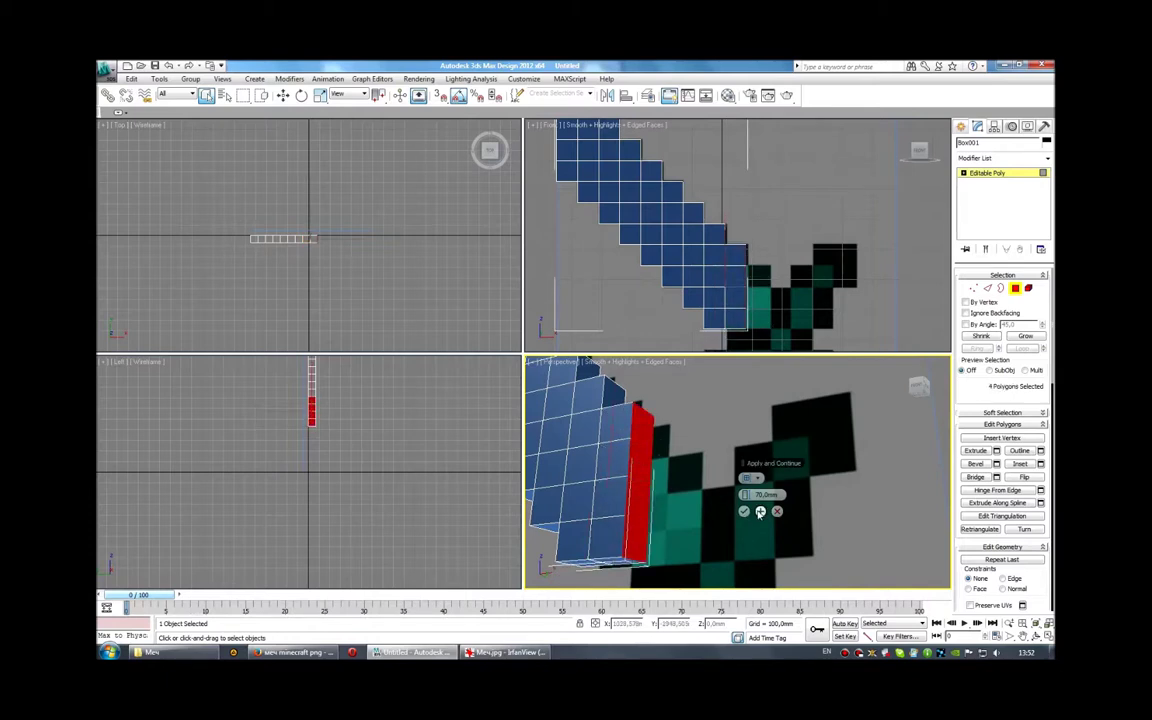
{"action": "left_click", "coordinate": [760, 512]}
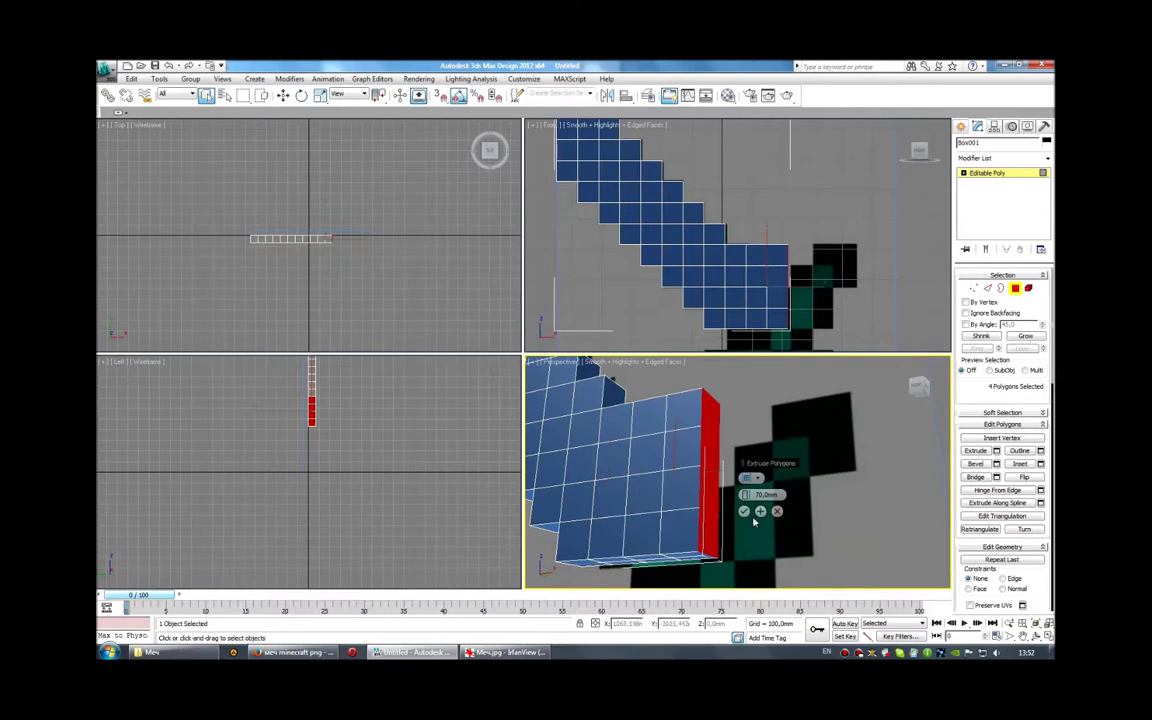
{"action": "middle_click_drag", "start_coordinate": [716, 340], "coordinate": [713, 288]}
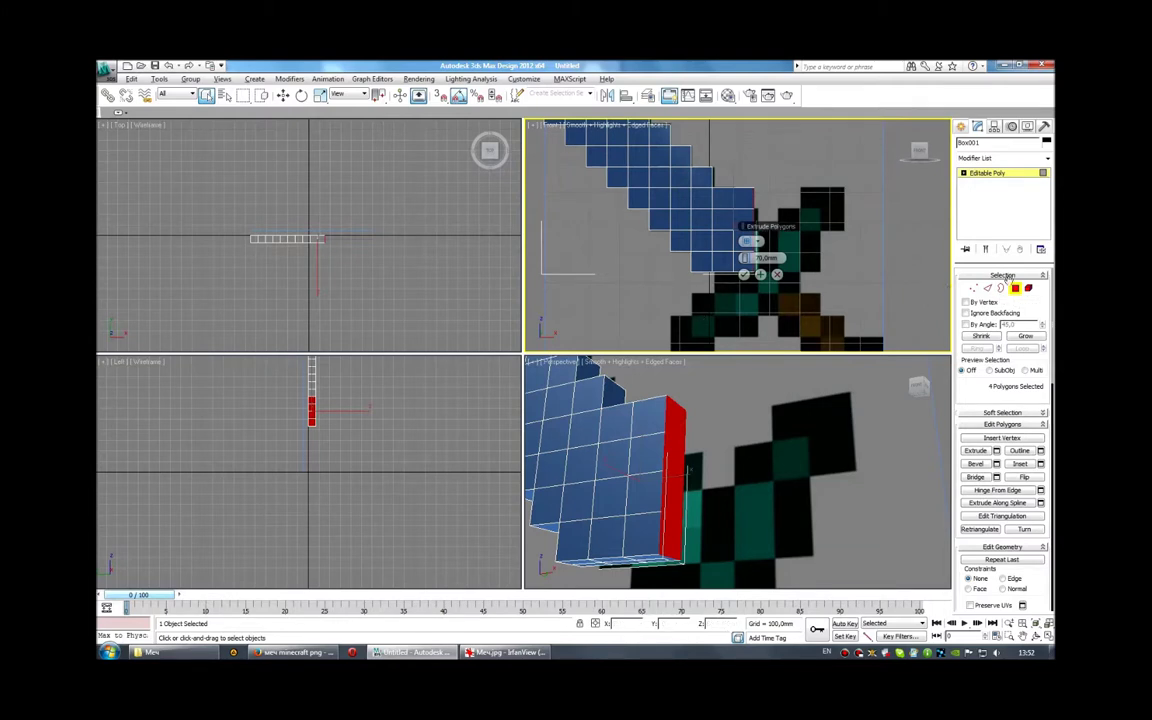
{"action": "left_click", "coordinate": [1014, 288]}
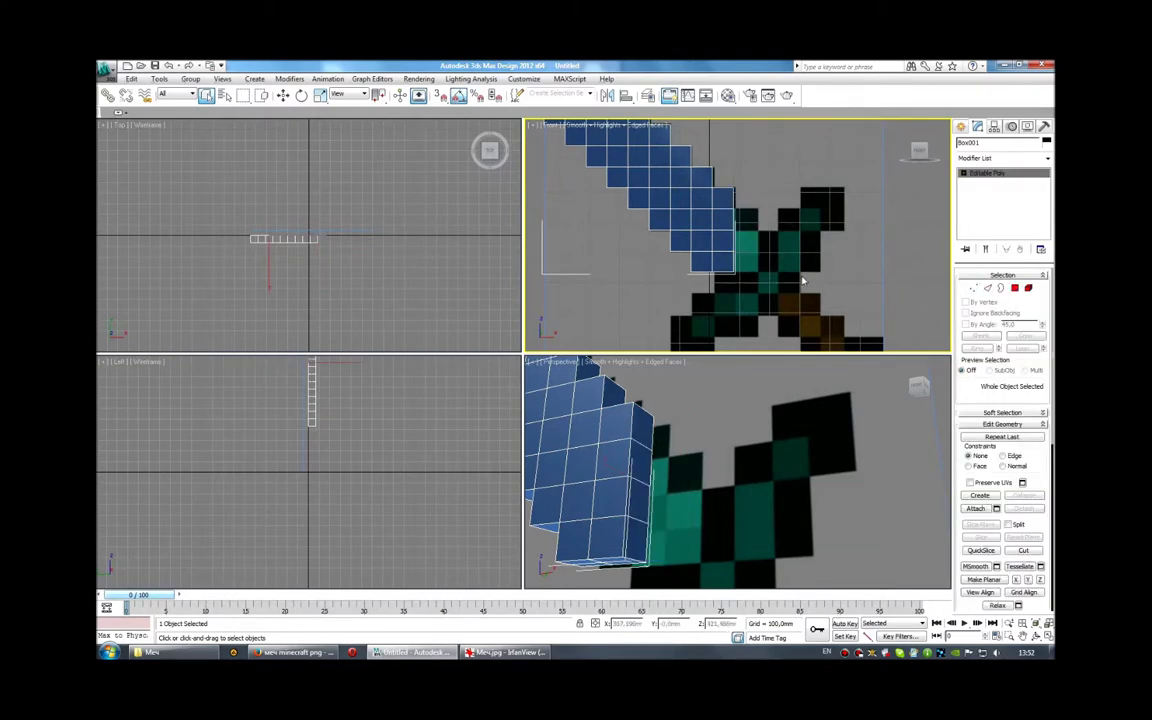
Switch Box001's Object Properties display from By Layer to By Object and toggle See-Through
{"action": "right_click", "coordinate": [722, 244]}
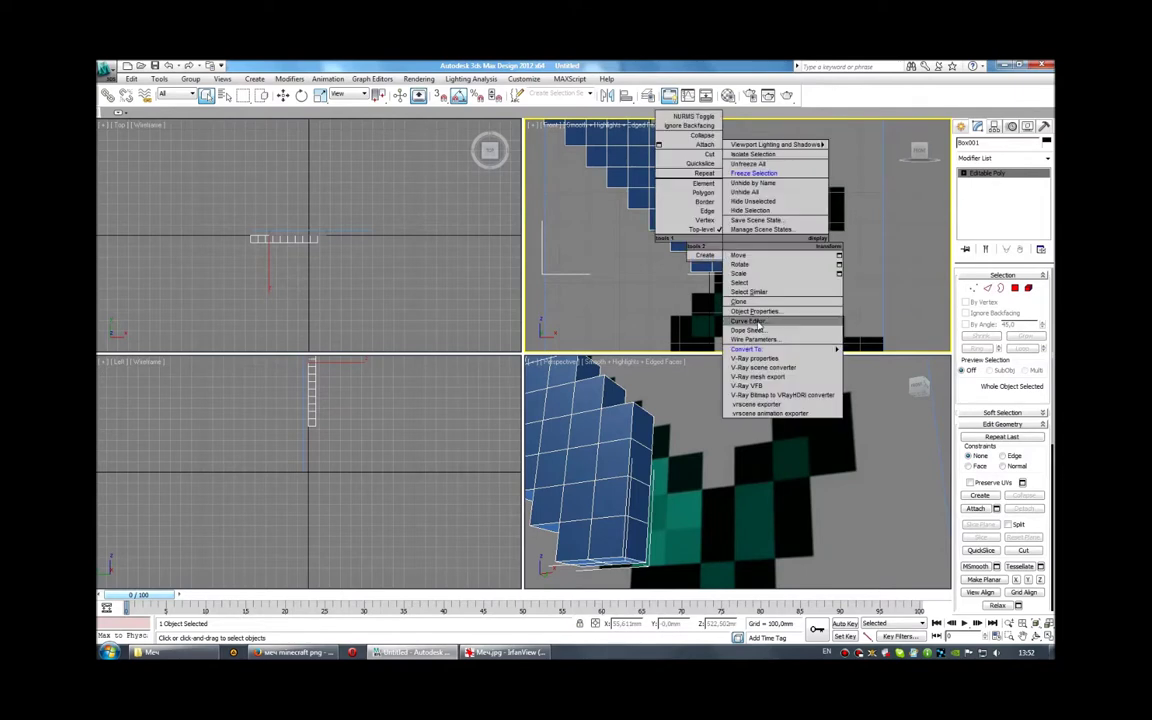
{"action": "left_click", "coordinate": [768, 316]}
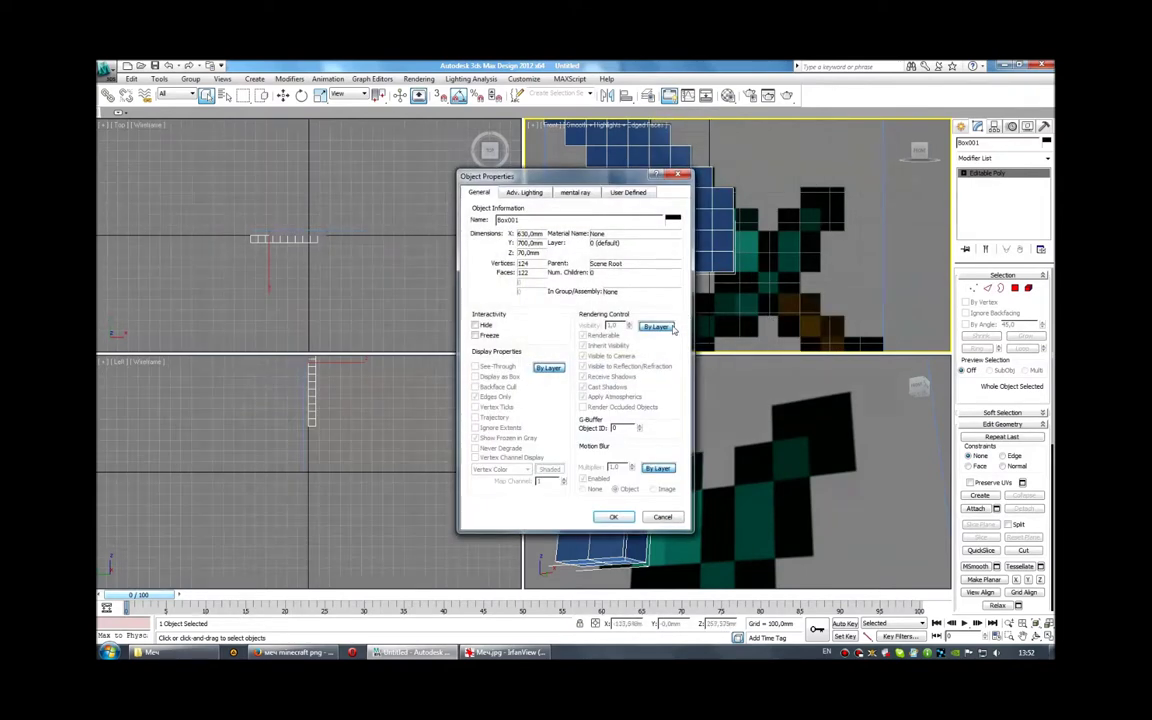
{"action": "left_click", "coordinate": [549, 368]}
{"action": "left_click", "coordinate": [613, 516]}
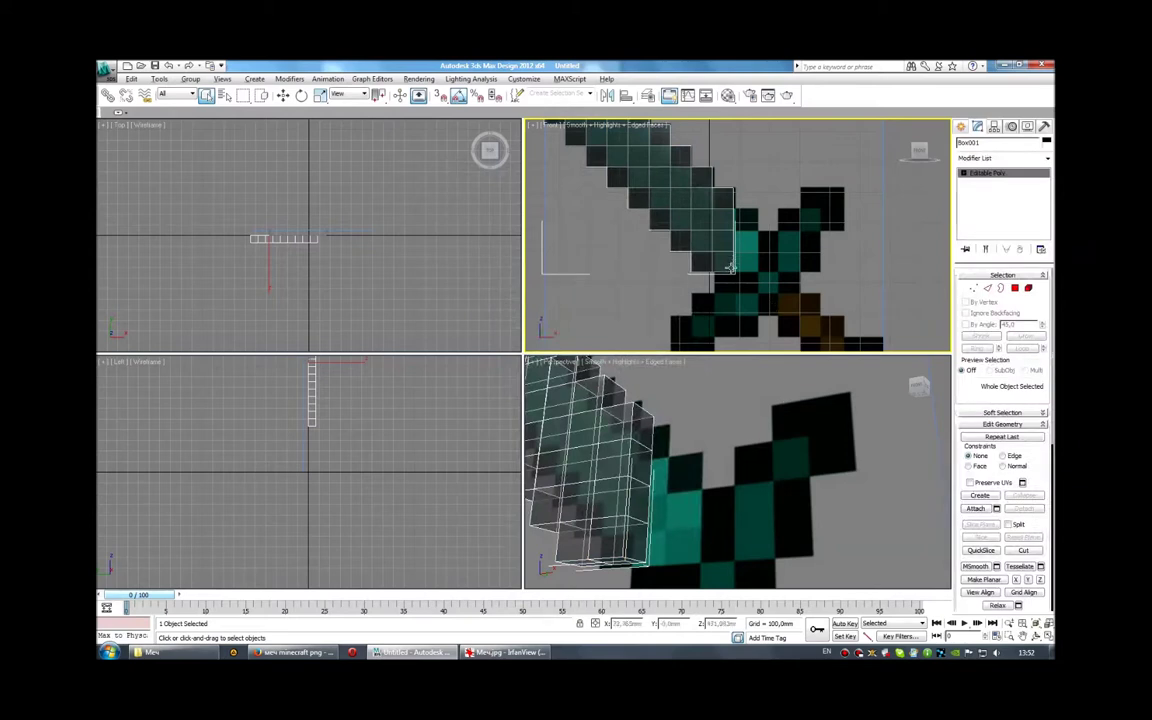
{"action": "key", "text": "alt+x"}
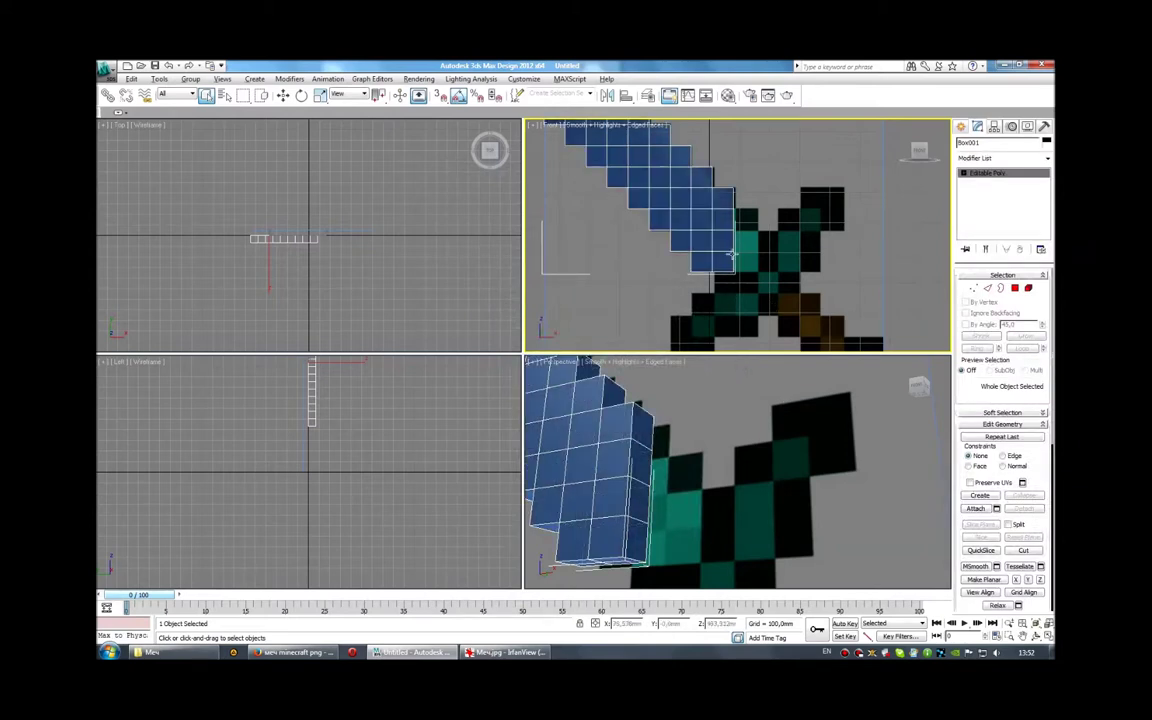
Reconfirm Object Properties, then toggle See-Through on and off with Alt+X
{"action": "right_click", "coordinate": [733, 256]}
{"action": "left_click", "coordinate": [690, 310]}
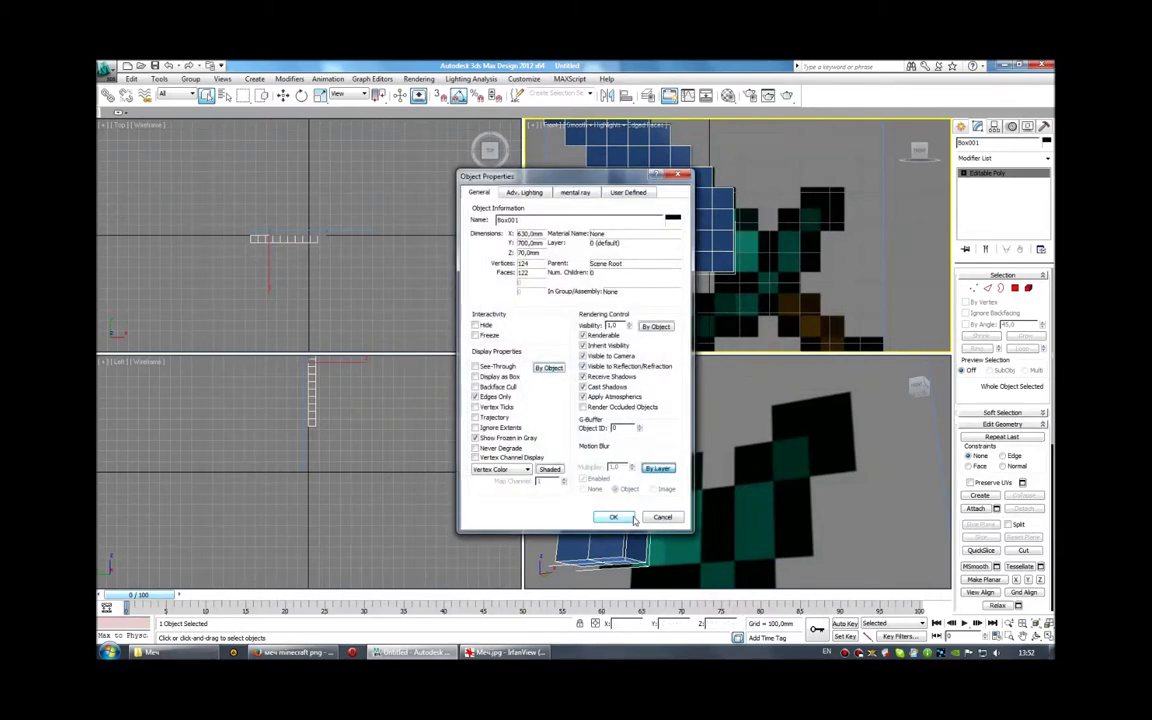
{"action": "left_click", "coordinate": [613, 516]}
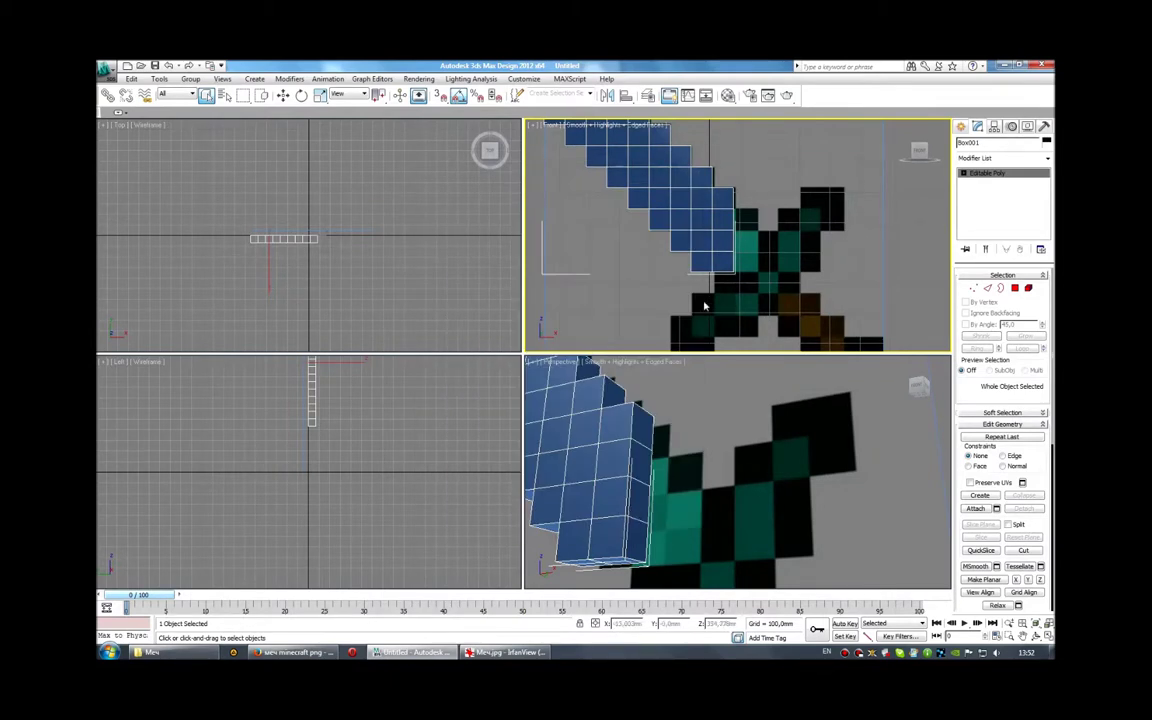
{"action": "scroll", "coordinate": [738, 302], "scroll_direction": "up", "scroll_amount": 2}
{"action": "key", "text": "alt+x"}
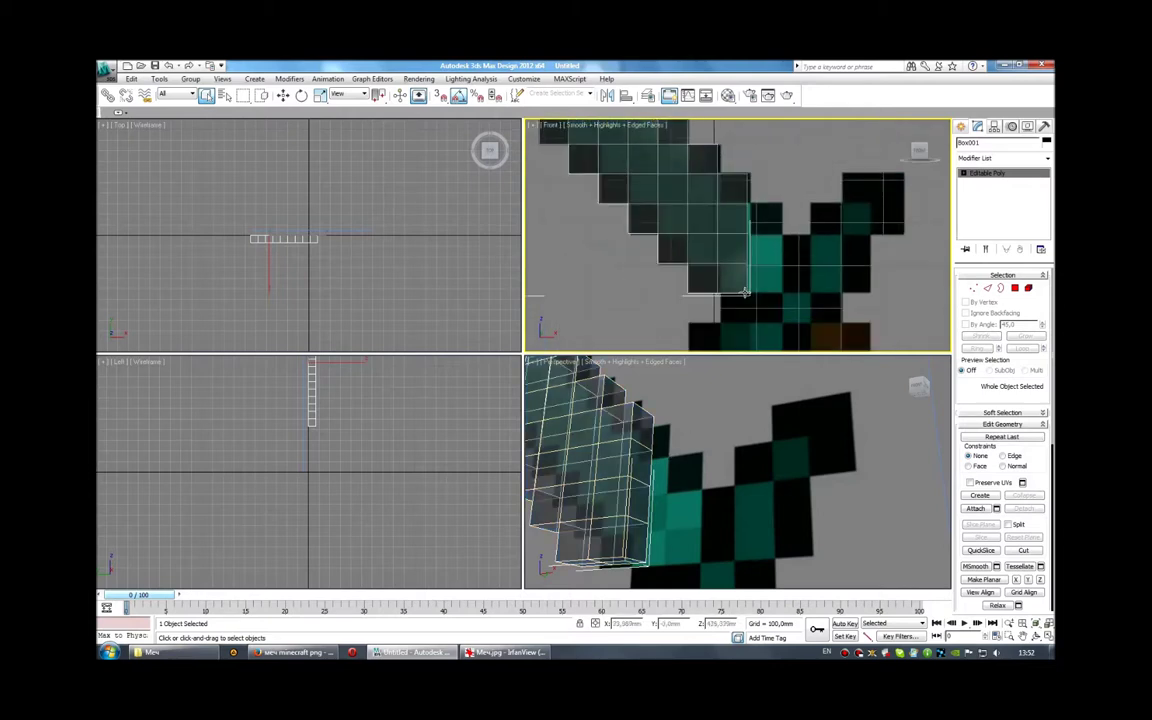
{"action": "scroll", "coordinate": [745, 292], "scroll_direction": "down", "scroll_amount": 2}
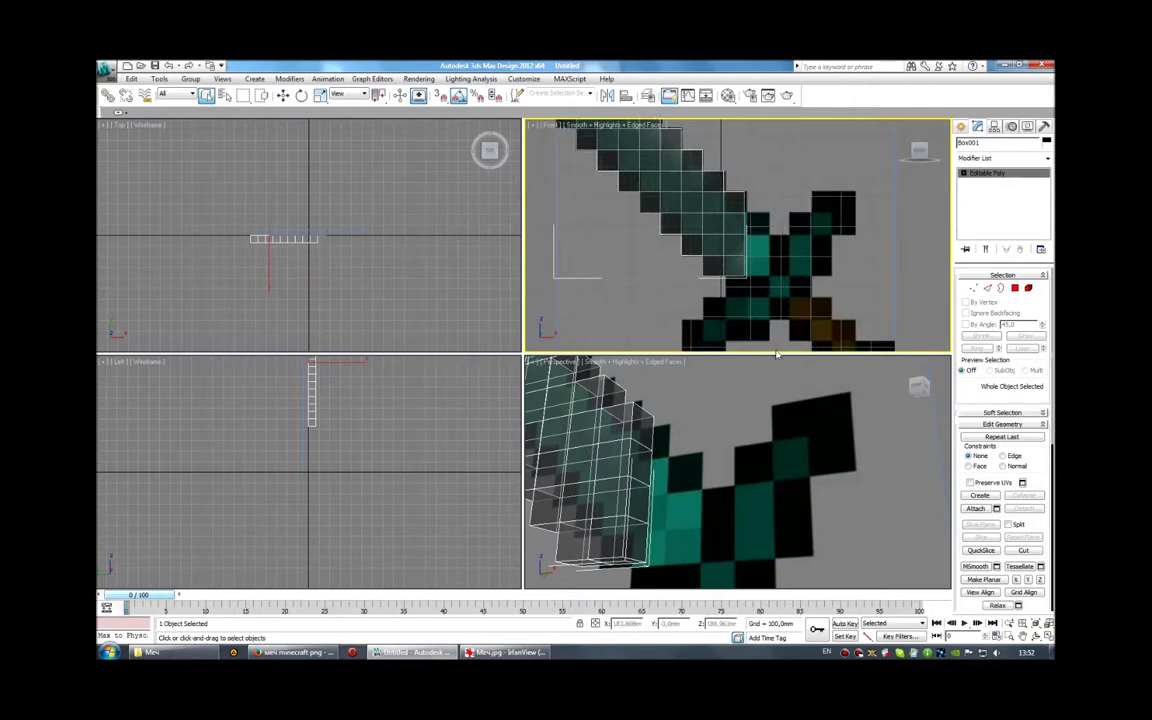
{"action": "key", "text": "alt+x"}
{"action": "middle_click_drag", "start_coordinate": [686, 507], "coordinate": [720, 480], "text": "alt"}
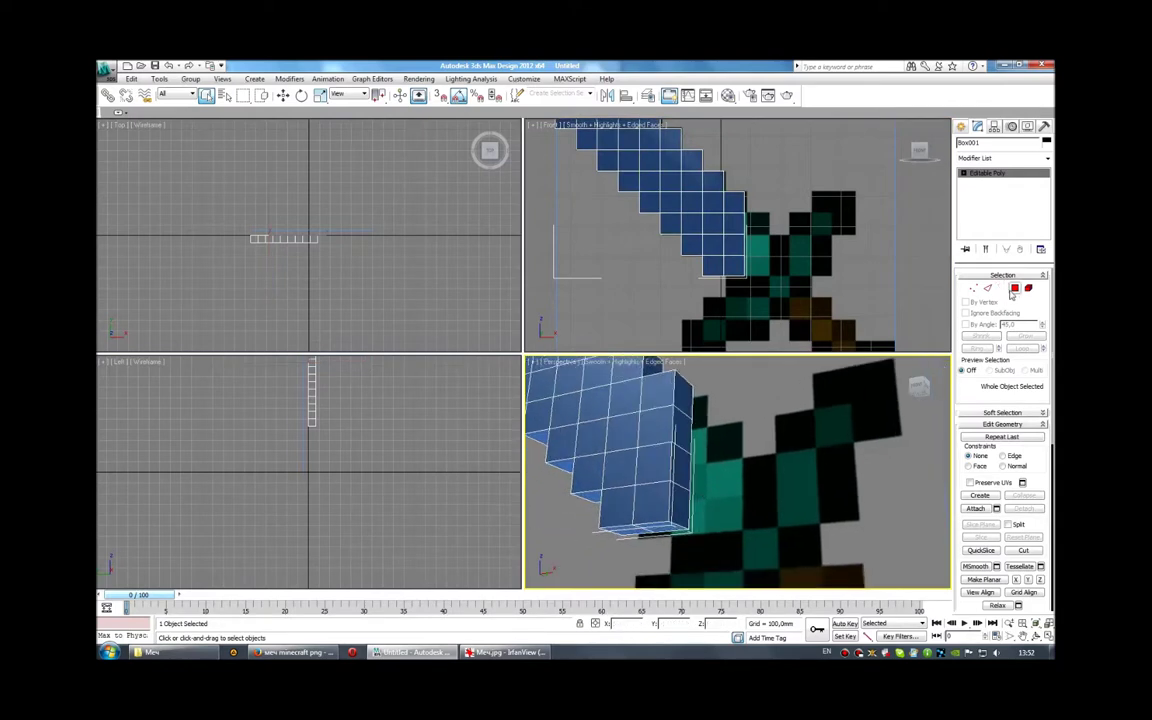
In Polygon mode, extrude the blade's bottom polygon downward with Apply and Continue
{"action": "left_click", "coordinate": [1015, 288]}
{"action": "left_click", "coordinate": [684, 445]}
{"action": "left_click", "coordinate": [686, 425]}
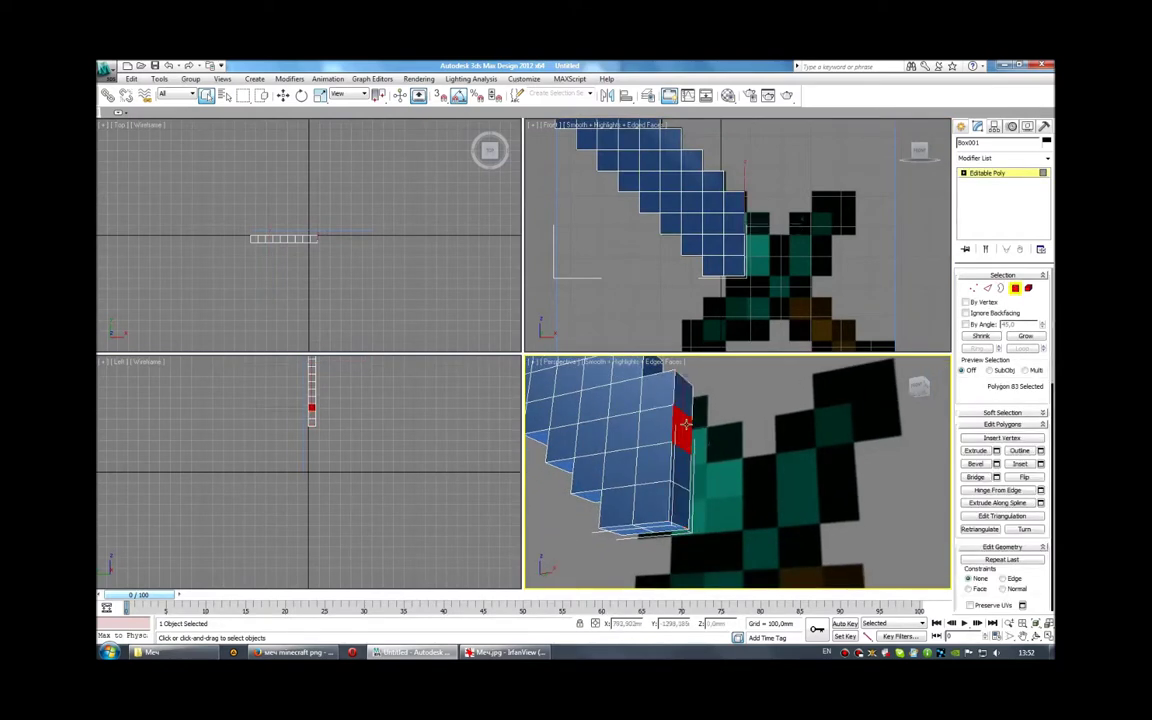
{"action": "left_click", "coordinate": [682, 460], "text": "ctrl"}
{"action": "left_click", "coordinate": [678, 497], "text": "ctrl"}
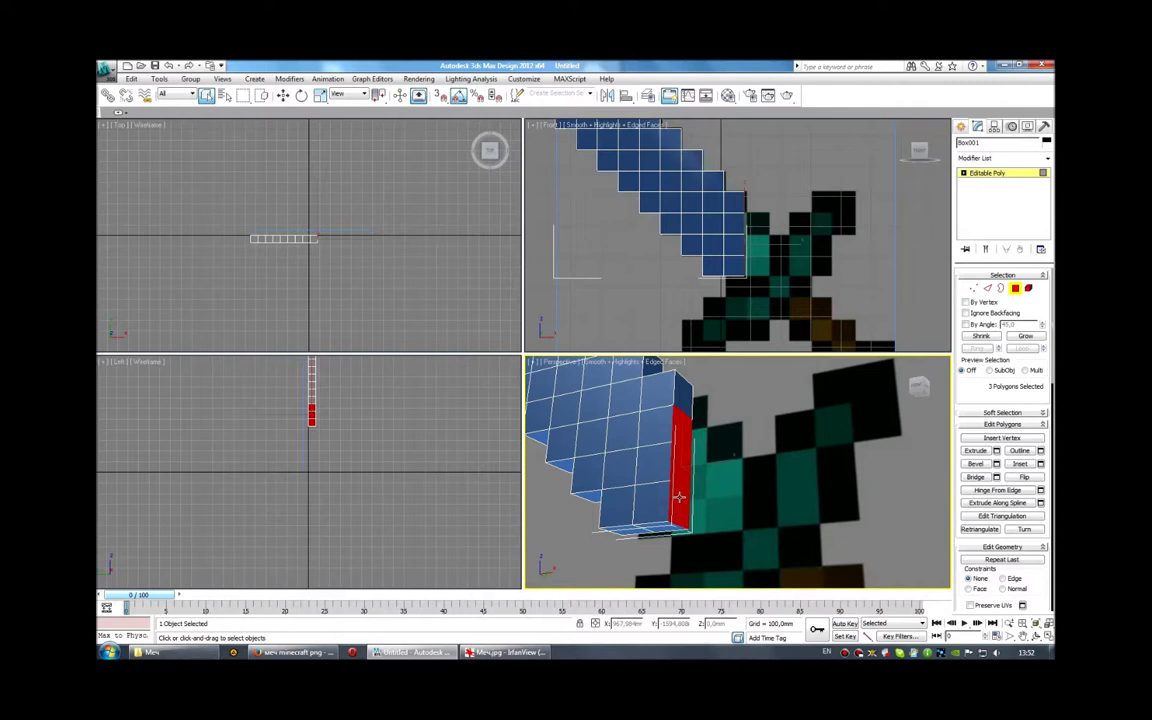
{"action": "left_click", "coordinate": [662, 528]}
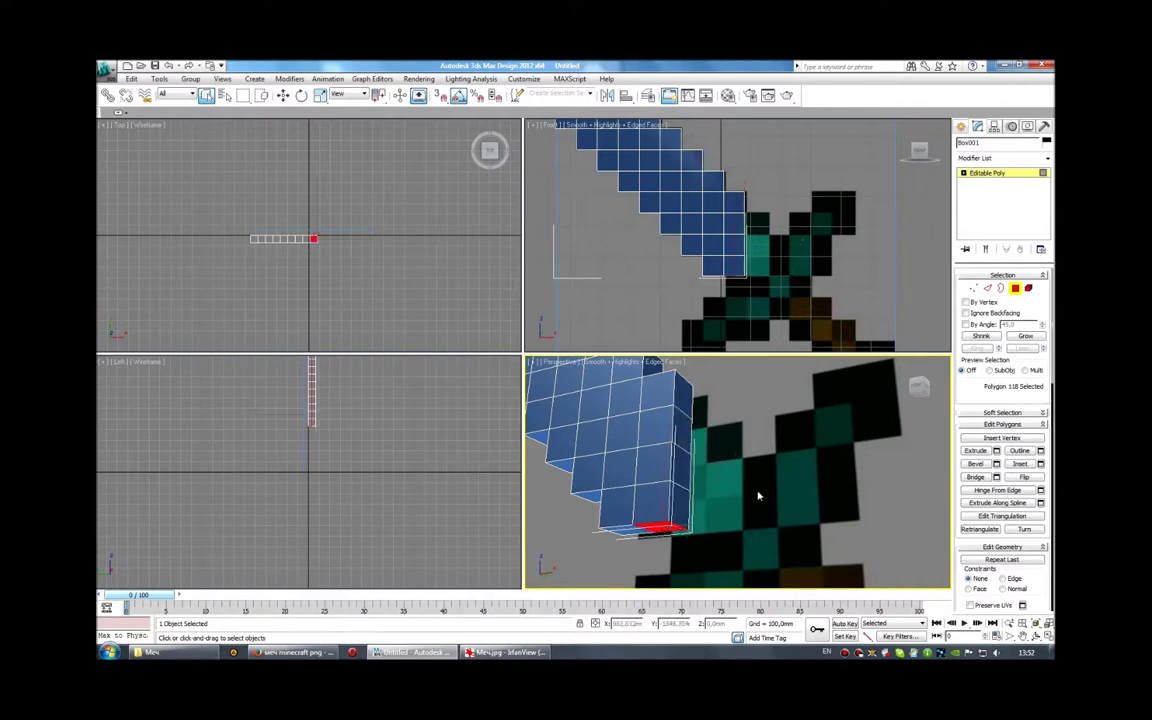
{"action": "middle_click_drag", "start_coordinate": [771, 300], "coordinate": [771, 260]}
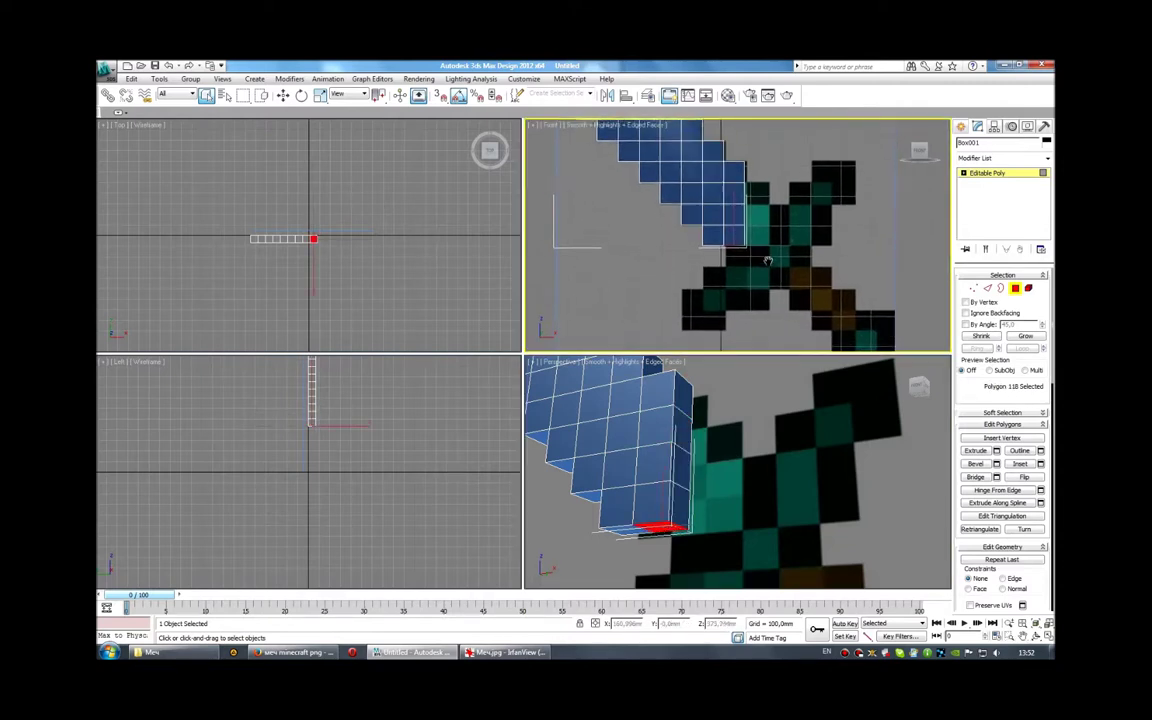
{"action": "left_click", "coordinate": [996, 451]}
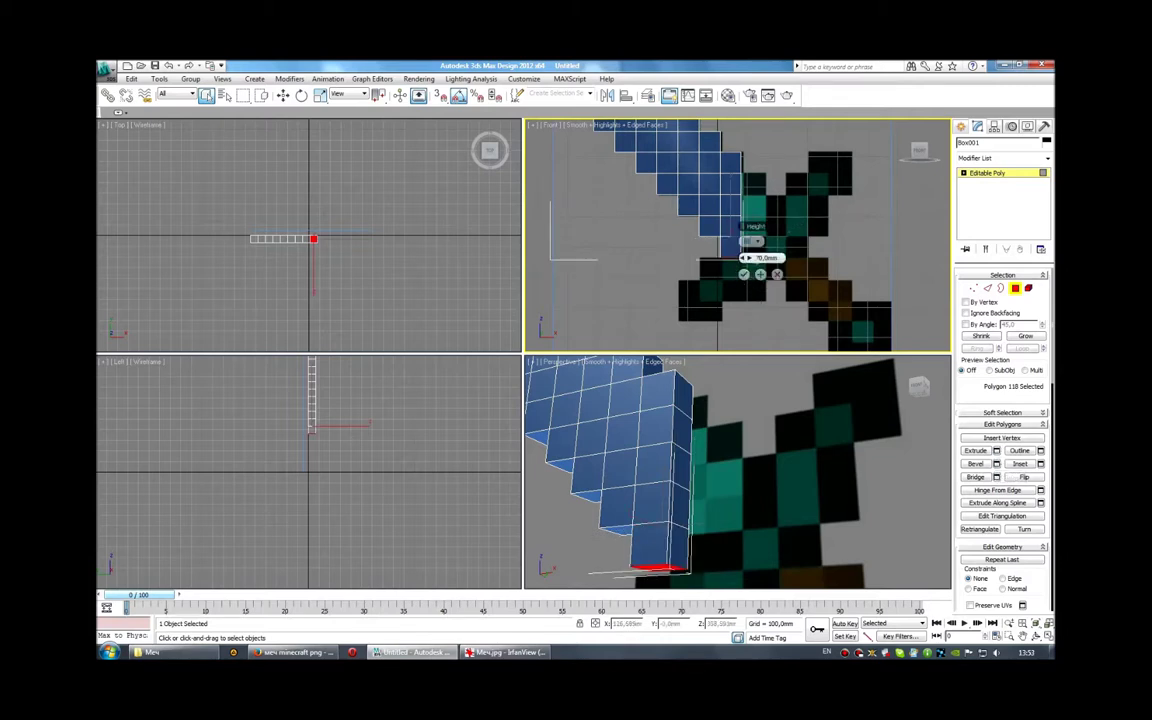
{"action": "left_click", "coordinate": [760, 275]}
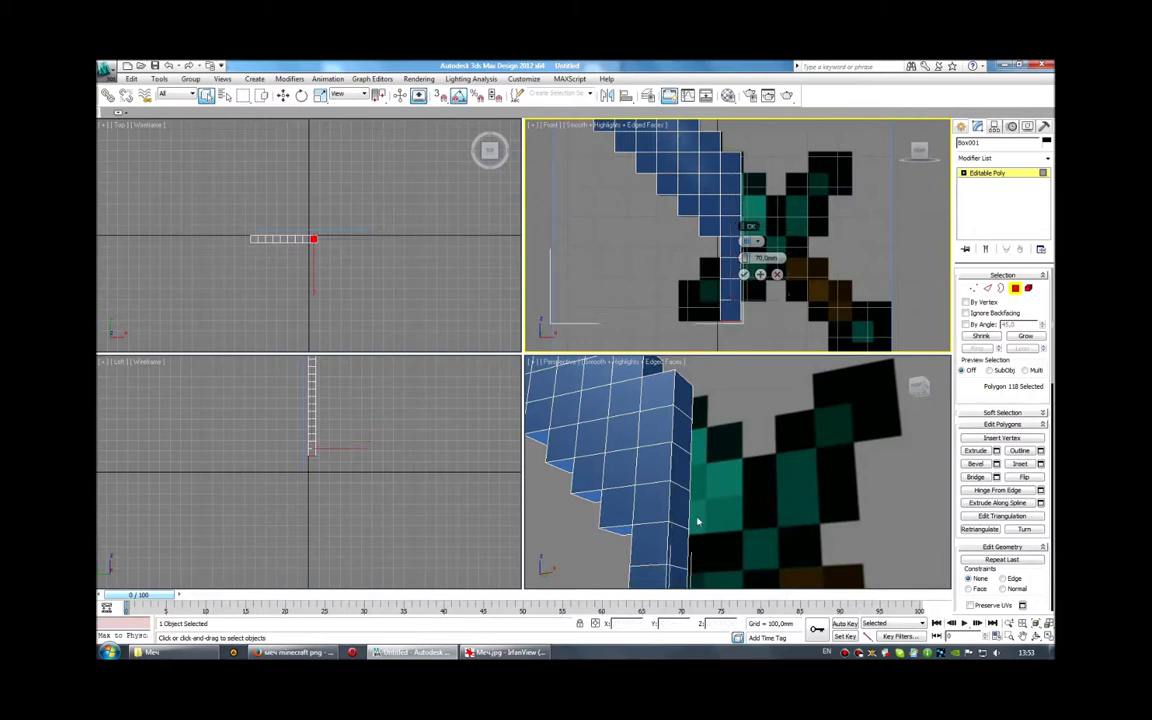
Extrude the new column's two side faces outward, then its left face
{"action": "mouse_move", "coordinate": [715, 478]}
{"action": "middle_mouse_down", "text": "alt"}
{"action": "mouse_move", "coordinate": [699, 441]}
{"action": "mouse_move", "coordinate": [585, 395]}
{"action": "middle_mouse_up", "text": "alt"}
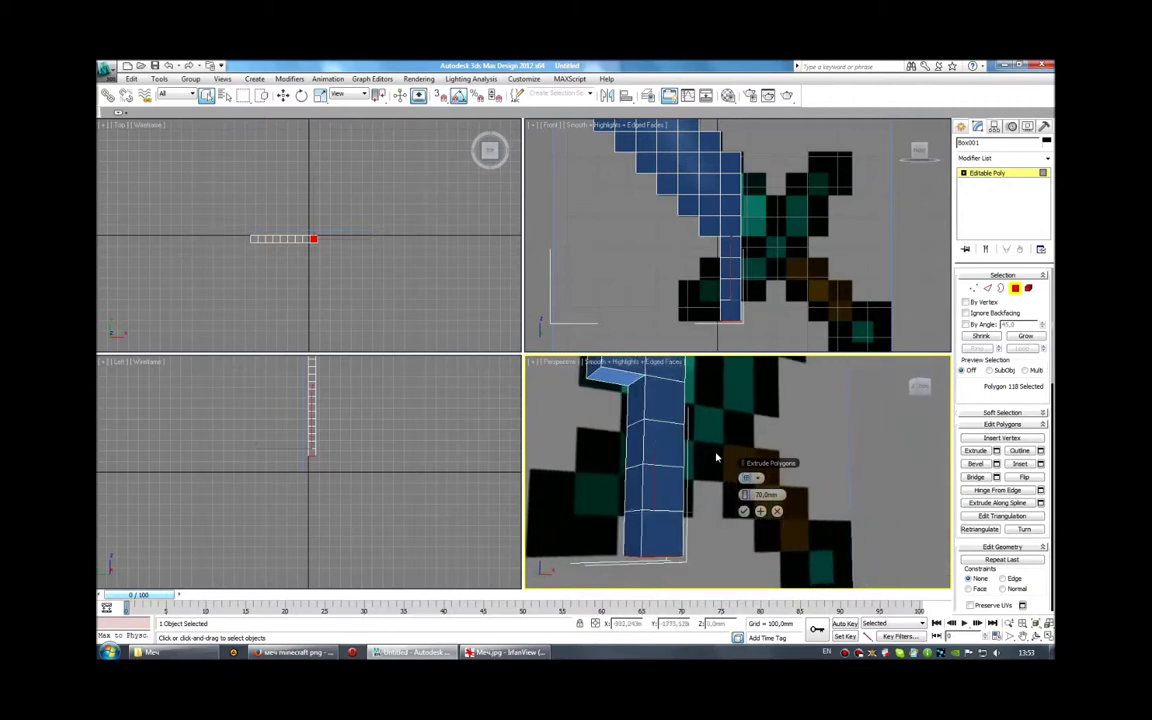
{"action": "left_click", "coordinate": [590, 440]}
{"action": "left_click", "coordinate": [591, 483], "text": "ctrl"}
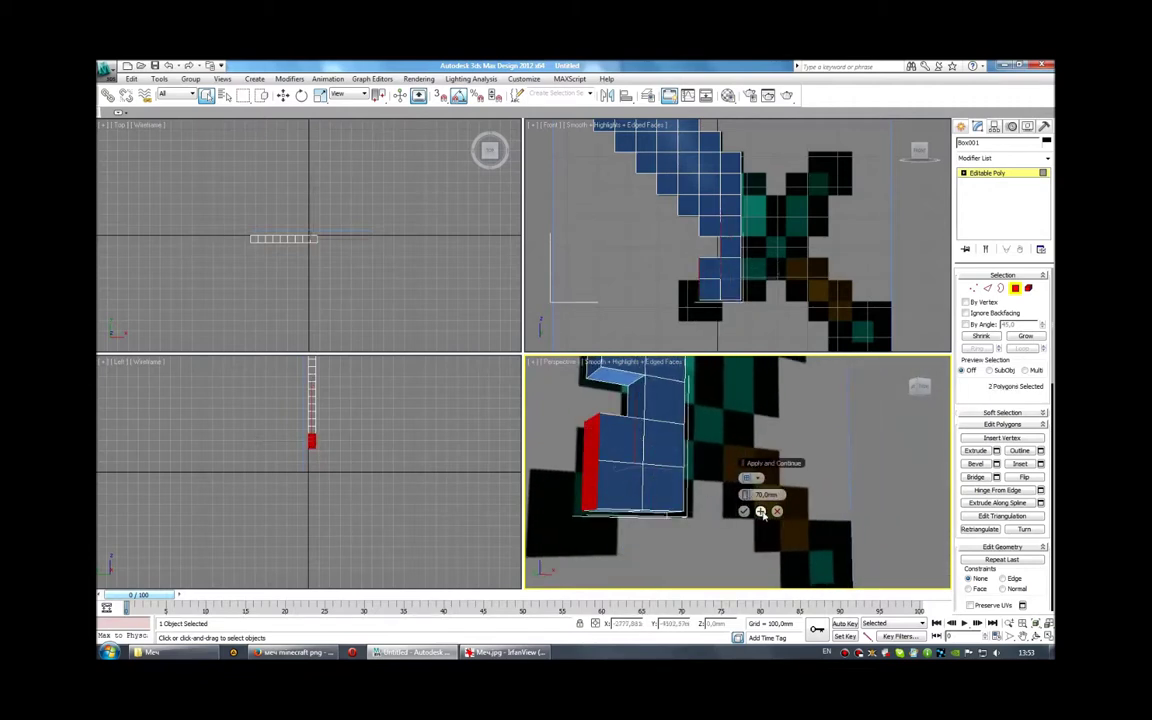
{"action": "left_click", "coordinate": [760, 512]}
{"action": "left_click", "coordinate": [547, 486]}
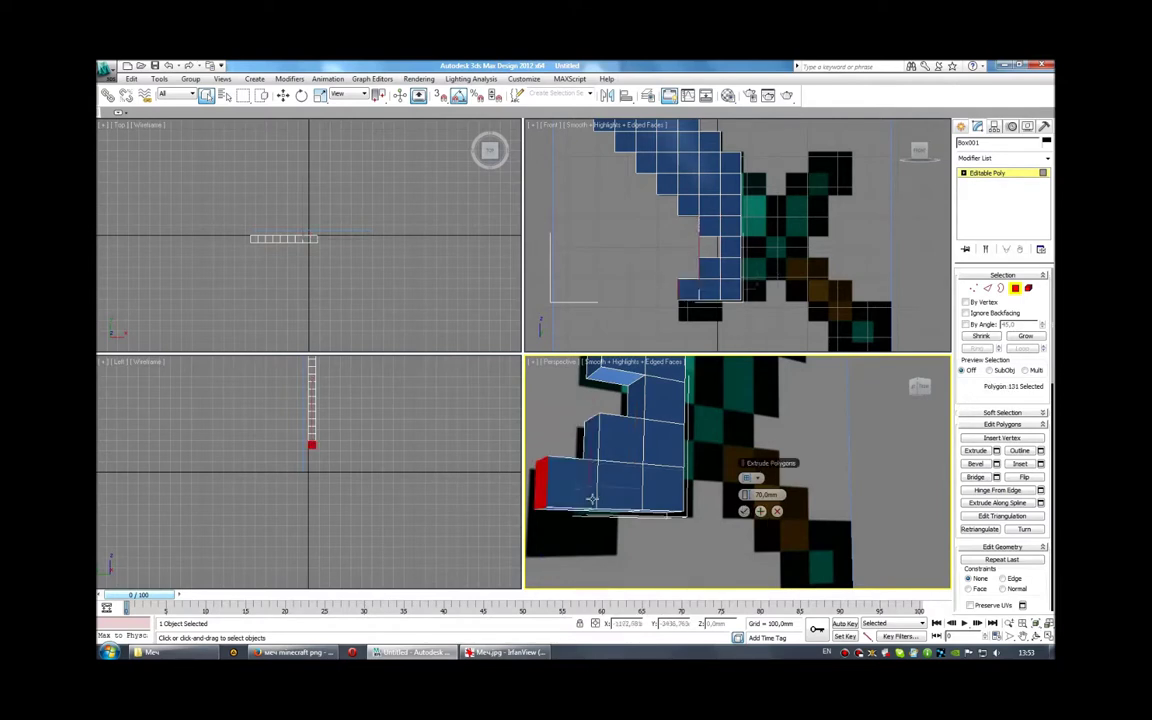
{"action": "left_click", "coordinate": [760, 512]}
Undo the stray left extrusion and extrude the bottom polygons down again
{"action": "mouse_move", "coordinate": [710, 504]}
{"action": "middle_mouse_down", "text": "alt"}
{"action": "mouse_move", "coordinate": [689, 514]}
{"action": "mouse_move", "coordinate": [694, 504]}
{"action": "mouse_move", "coordinate": [660, 487]}
{"action": "middle_mouse_up", "text": "alt"}
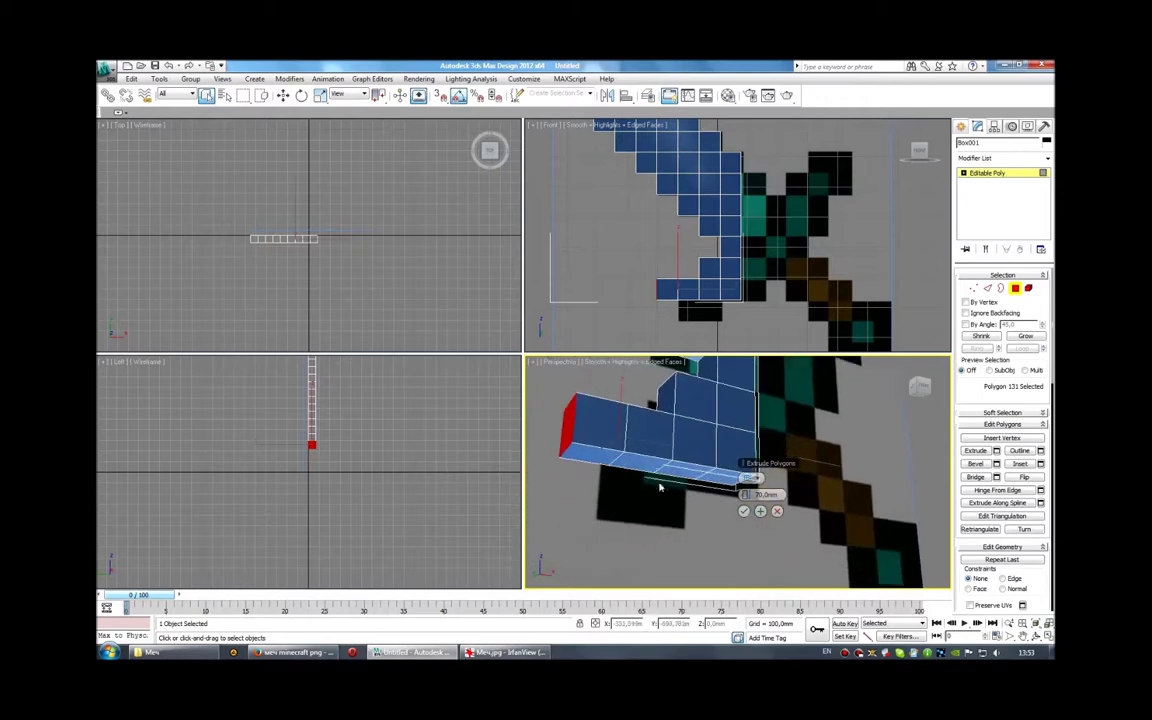
{"action": "key", "text": "ctrl+z"}
{"action": "key", "text": "ctrl+z"}
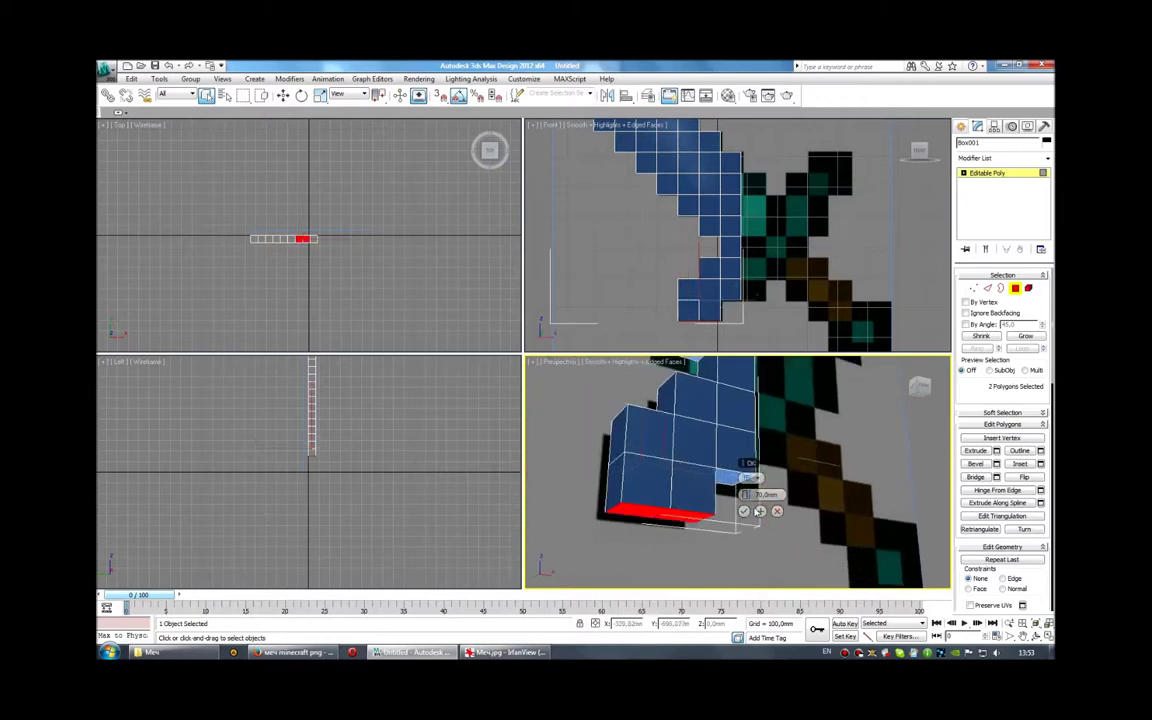
{"action": "left_click", "coordinate": [760, 511]}
{"action": "mouse_move", "coordinate": [760, 480]}
{"action": "middle_mouse_down", "text": "alt"}
{"action": "mouse_move", "coordinate": [779, 442]}
{"action": "mouse_move", "coordinate": [744, 456]}
{"action": "middle_mouse_up", "text": "alt"}
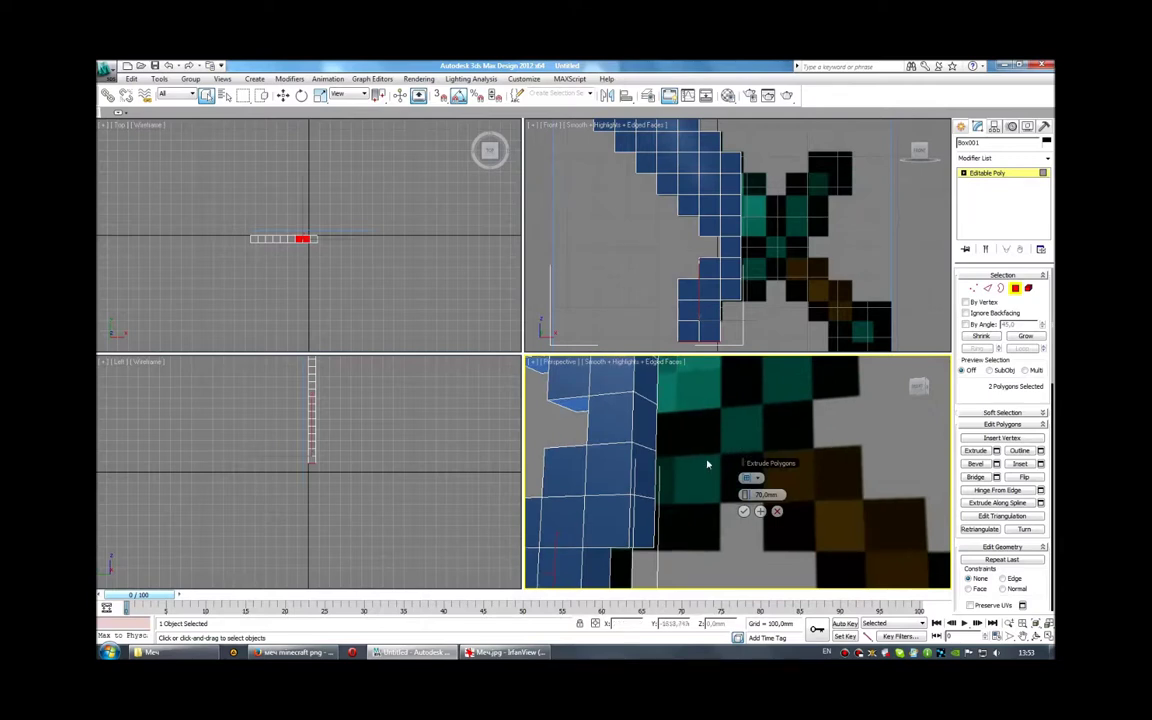
Select six polygons down the sword's edge column and extrude them
{"action": "scroll", "coordinate": [672, 442], "scroll_direction": "down", "scroll_amount": 3}
{"action": "middle_click_drag", "start_coordinate": [672, 442], "coordinate": [660, 430], "text": "alt"}
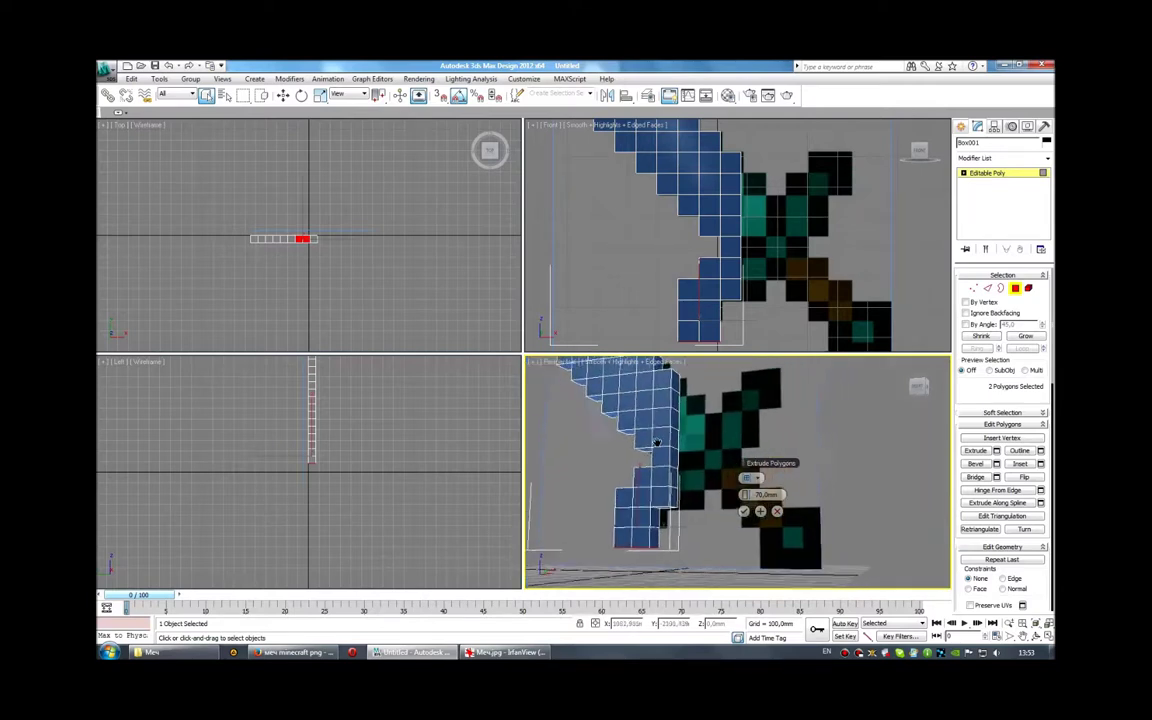
{"action": "left_click", "coordinate": [670, 414], "text": "ctrl"}
{"action": "left_click", "coordinate": [672, 436], "text": "ctrl"}
{"action": "left_click", "coordinate": [673, 458], "text": "ctrl"}
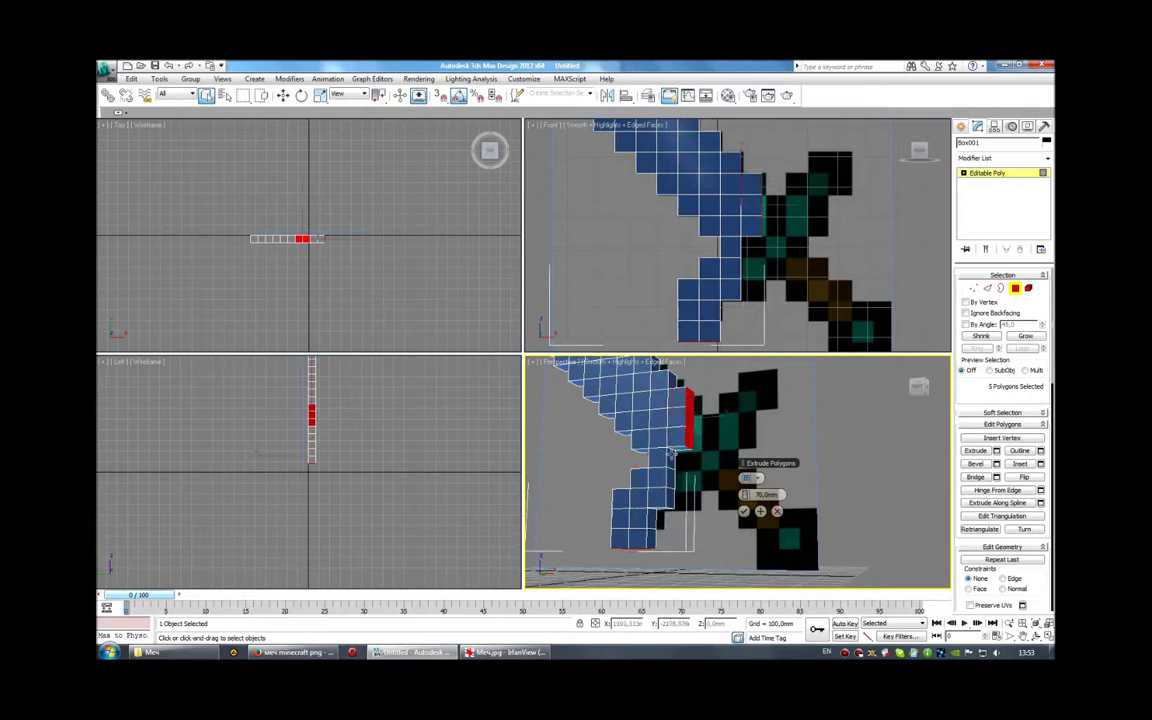
{"action": "left_click", "coordinate": [674, 480], "text": "ctrl"}
{"action": "left_click", "coordinate": [676, 500], "text": "ctrl"}
{"action": "left_click", "coordinate": [684, 500], "text": "ctrl"}
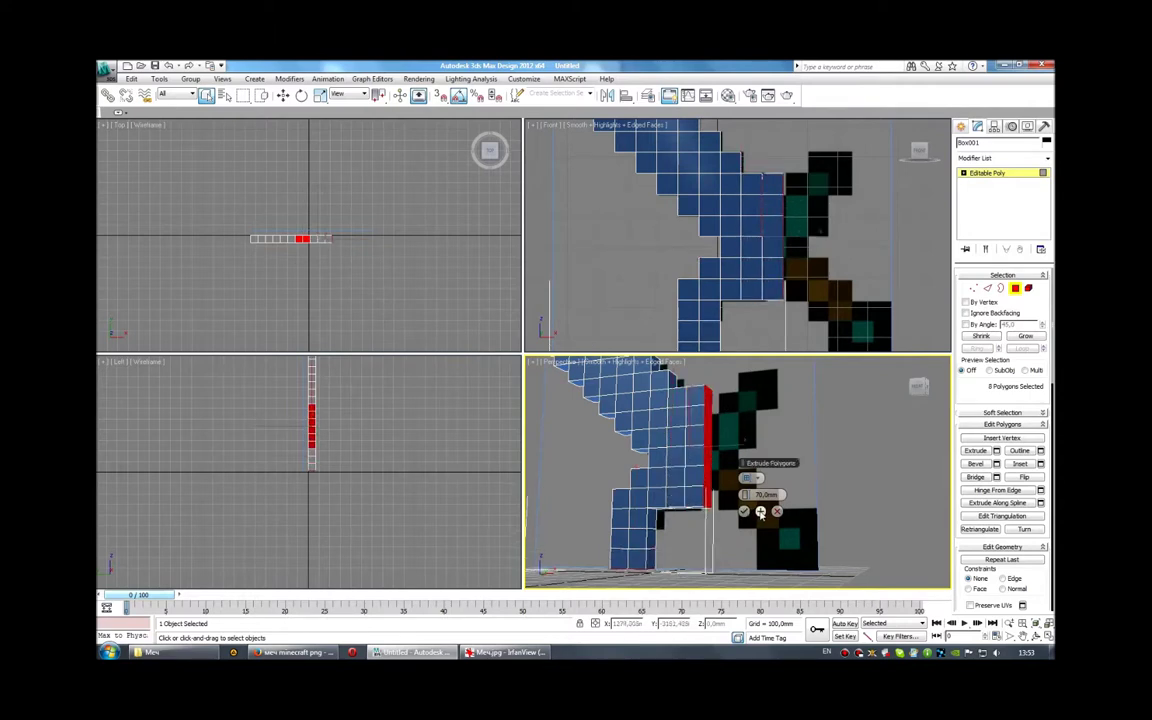
{"action": "left_click", "coordinate": [707, 424]}
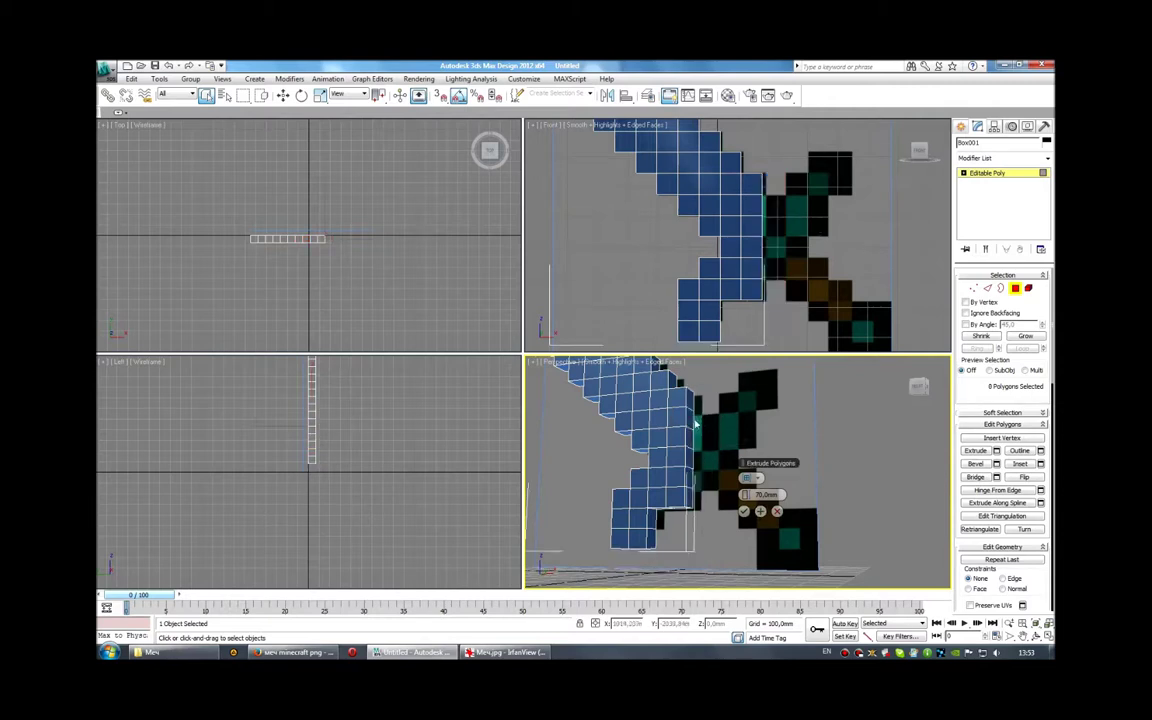
Pick a single face along the sword's edge and extrude it one block
{"action": "left_click", "coordinate": [704, 415], "text": "ctrl"}
{"action": "left_click", "coordinate": [704, 437], "text": "ctrl"}
{"action": "left_click", "coordinate": [703, 456], "text": "ctrl"}
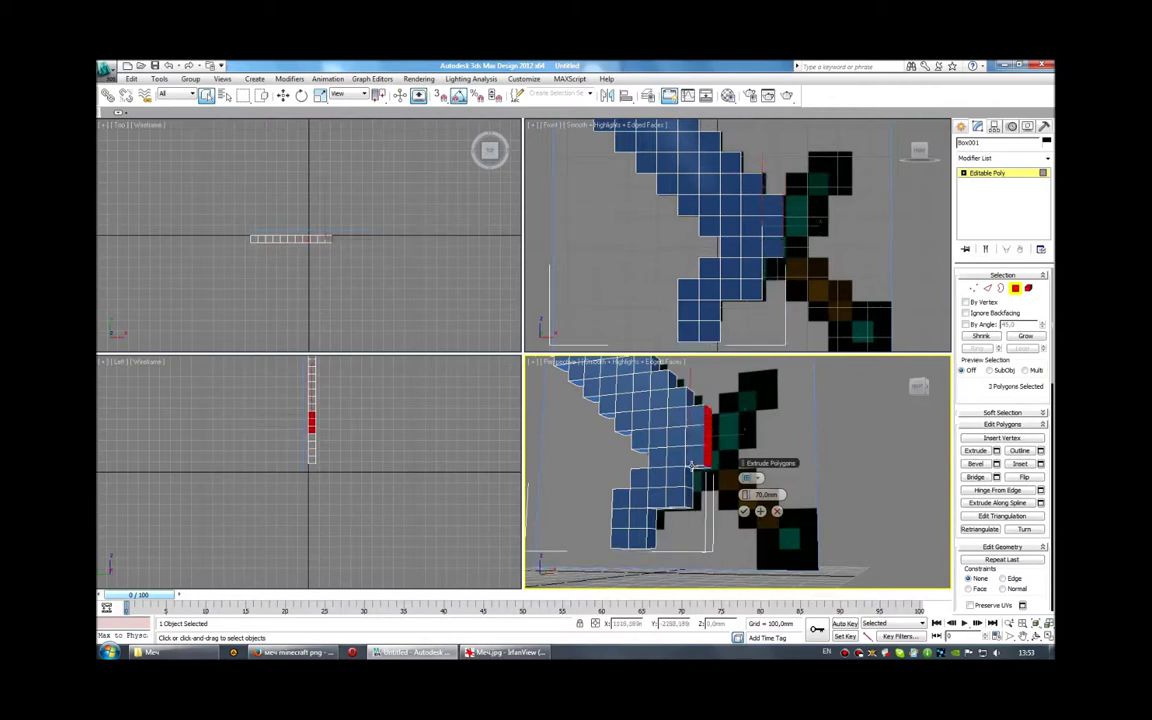
{"action": "left_click", "coordinate": [685, 460], "text": "ctrl"}
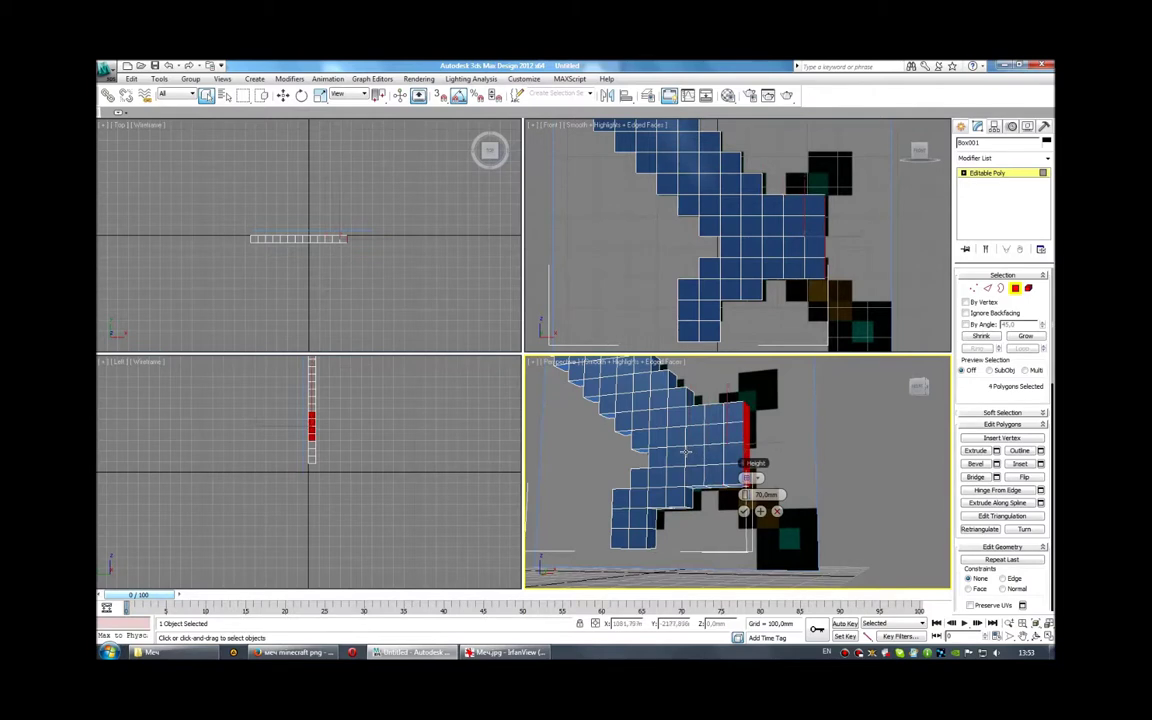
{"action": "middle_click_drag", "start_coordinate": [685, 452], "coordinate": [673, 453]}
{"action": "left_click", "coordinate": [736, 403]}
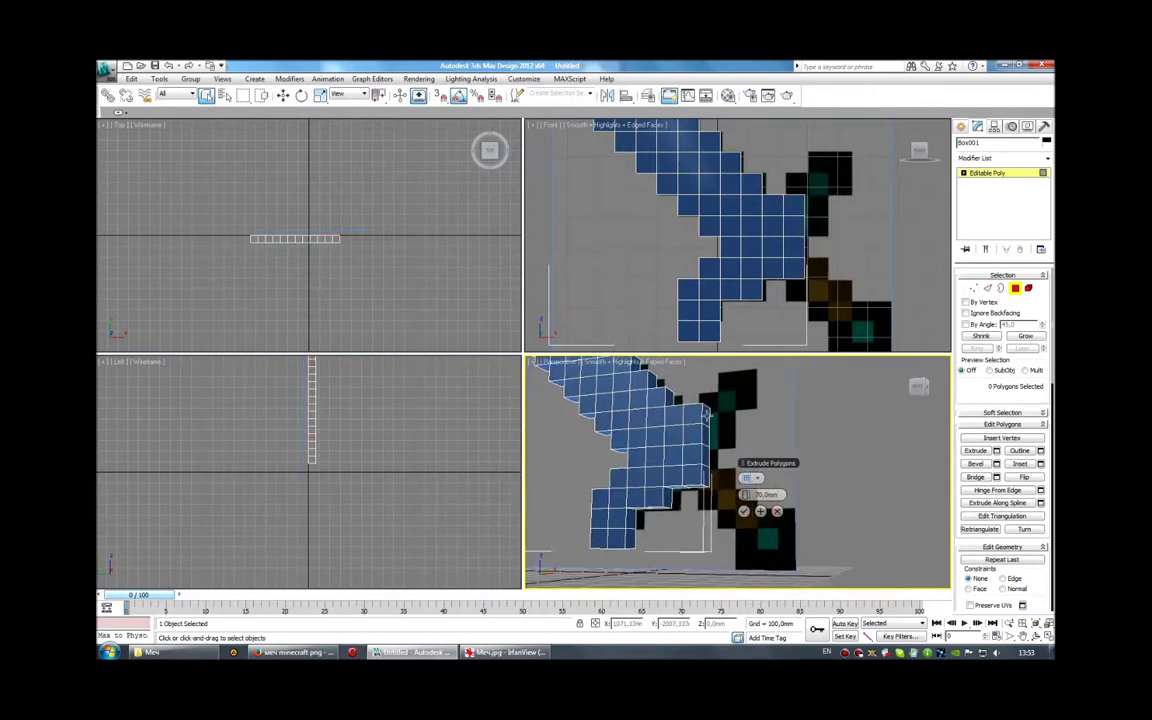
{"action": "middle_click_drag", "start_coordinate": [707, 416], "coordinate": [701, 428], "text": "alt"}
{"action": "left_click", "coordinate": [701, 430]}
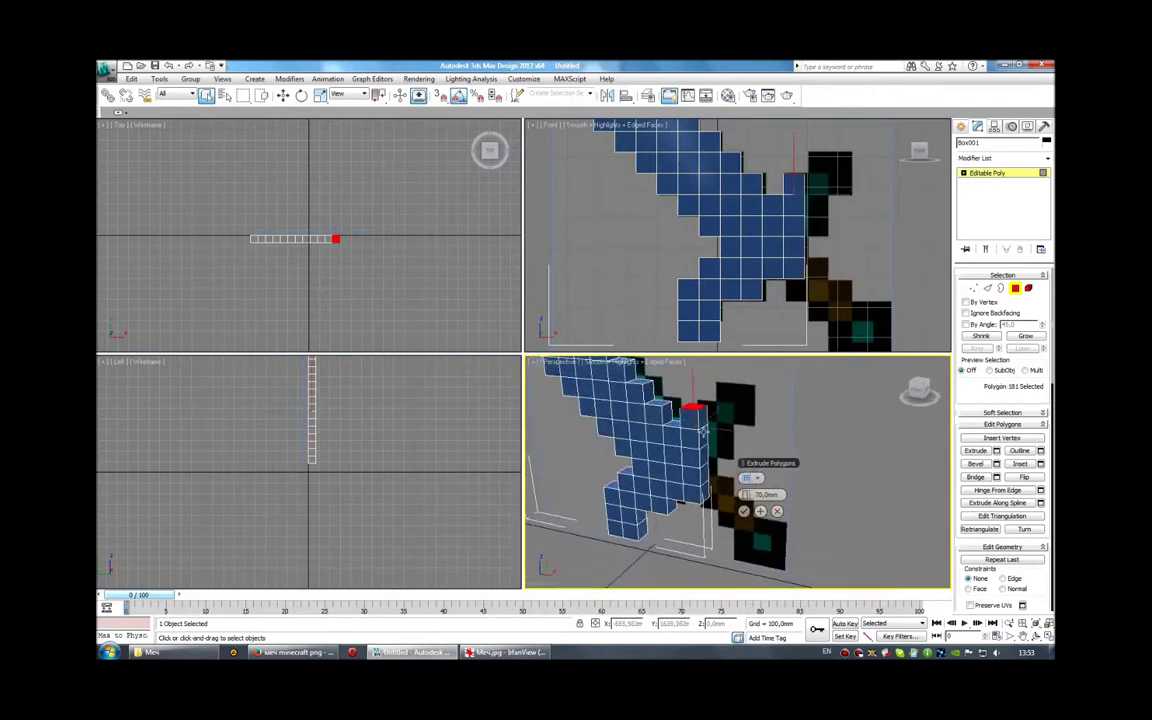
{"action": "scroll", "coordinate": [735, 507], "scroll_direction": "up", "scroll_amount": 1}
{"action": "scroll", "coordinate": [715, 505], "scroll_direction": "up", "scroll_amount": 2}
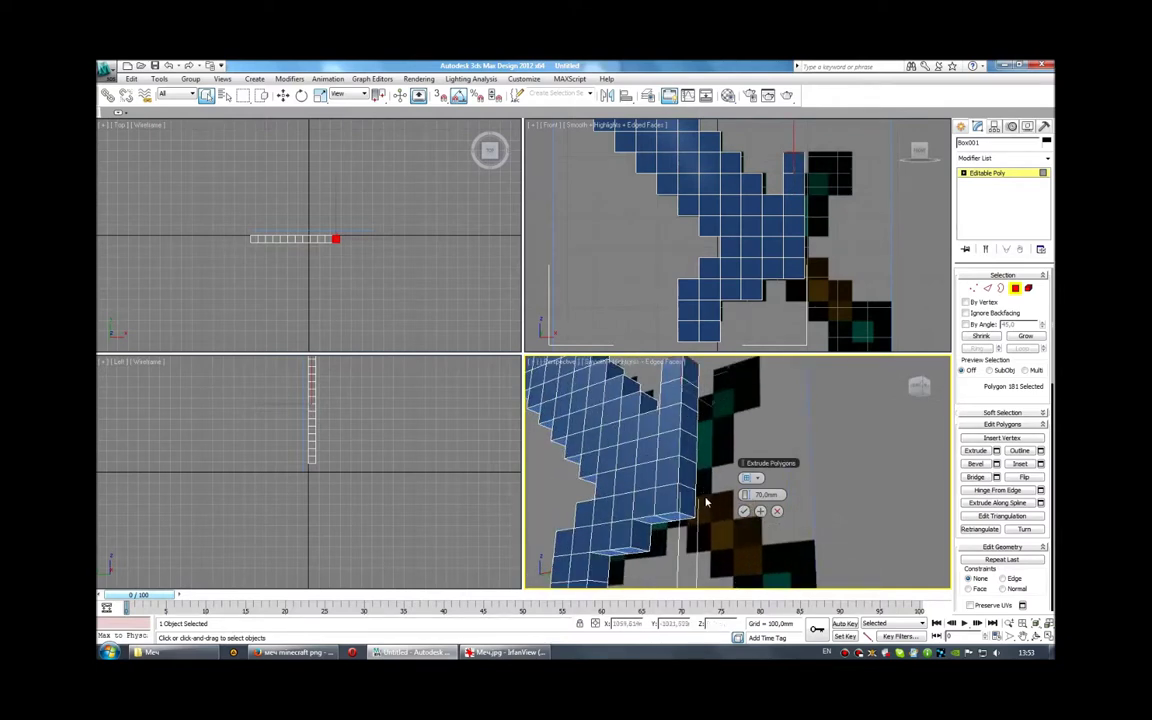
{"action": "left_click", "coordinate": [674, 545]}
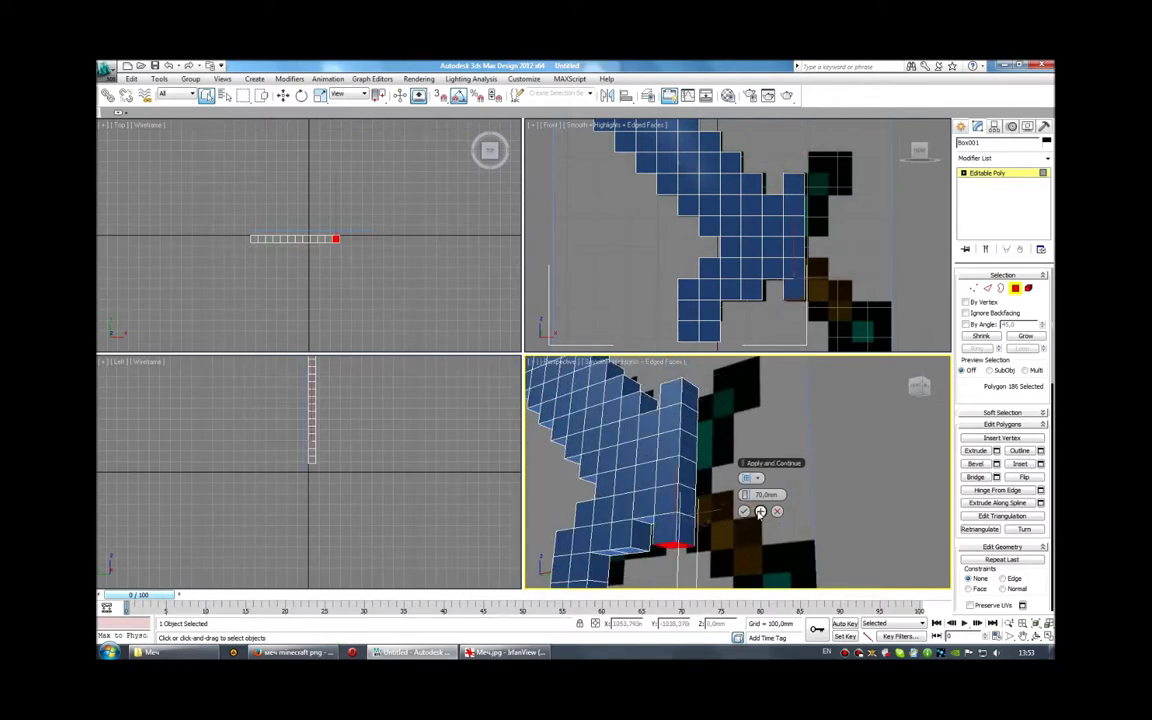
{"action": "left_click", "coordinate": [760, 511]}
Extrude five faces on the sword's right edge one block outward
{"action": "middle_click_drag", "start_coordinate": [740, 470], "coordinate": [690, 410], "text": "alt"}
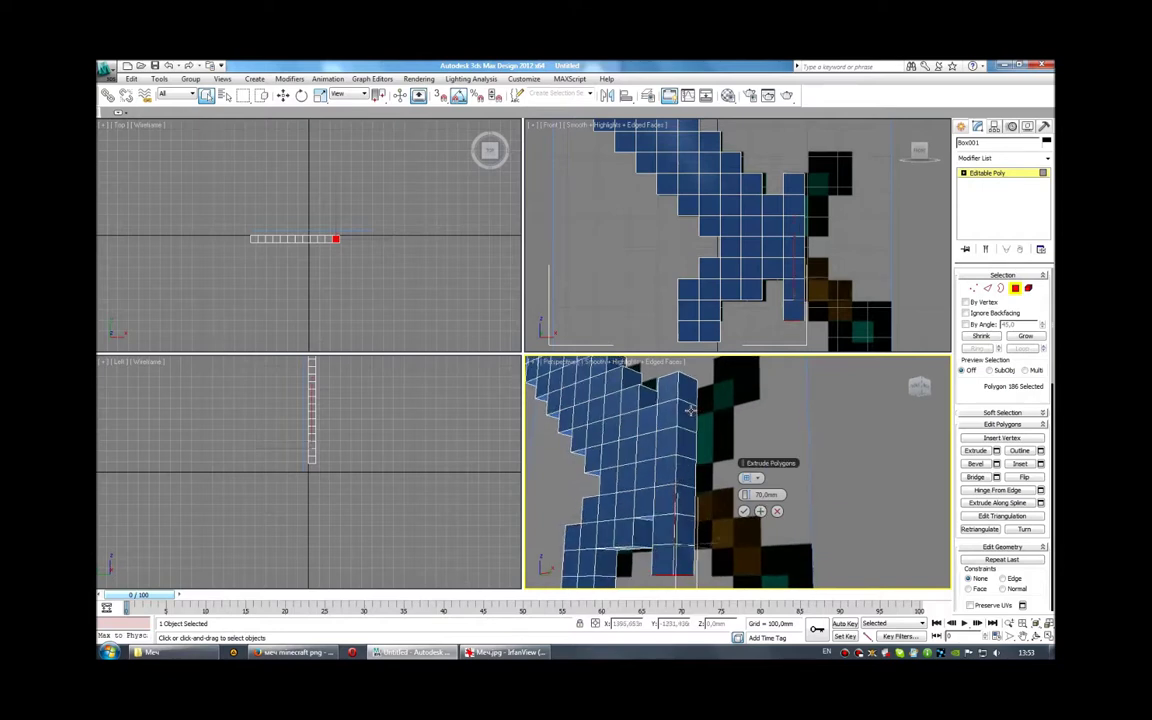
{"action": "left_click_drag", "start_coordinate": [690, 410], "coordinate": [690, 474]}
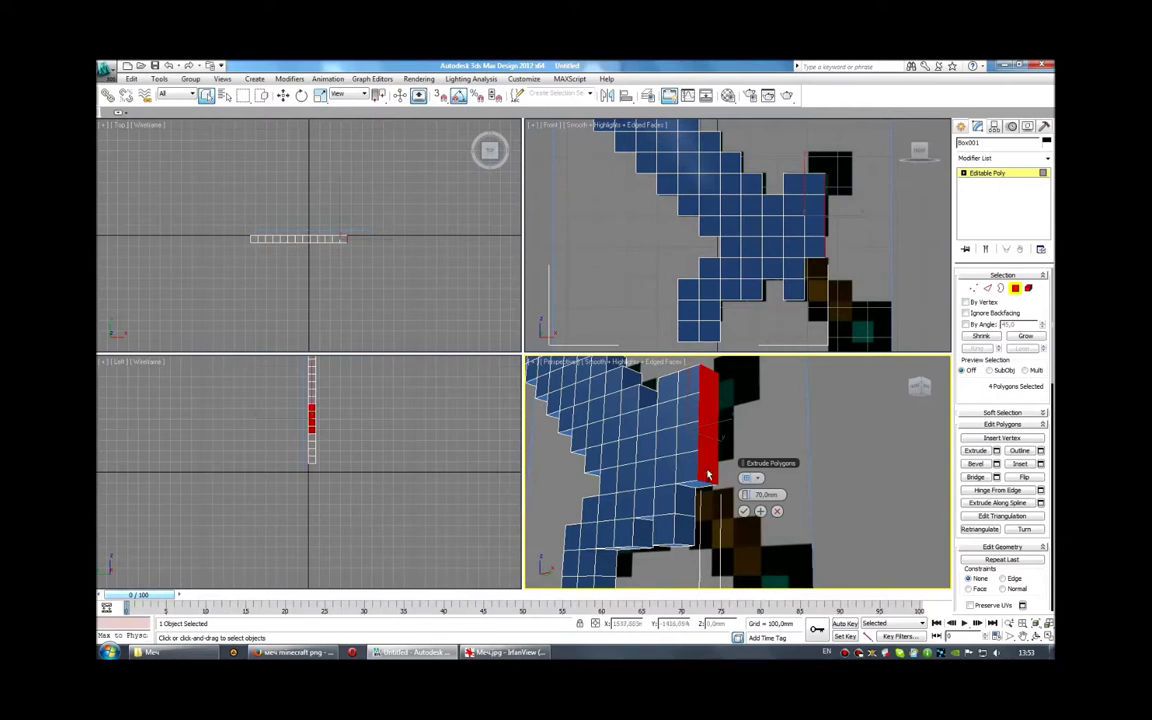
{"action": "left_click", "coordinate": [690, 395]}
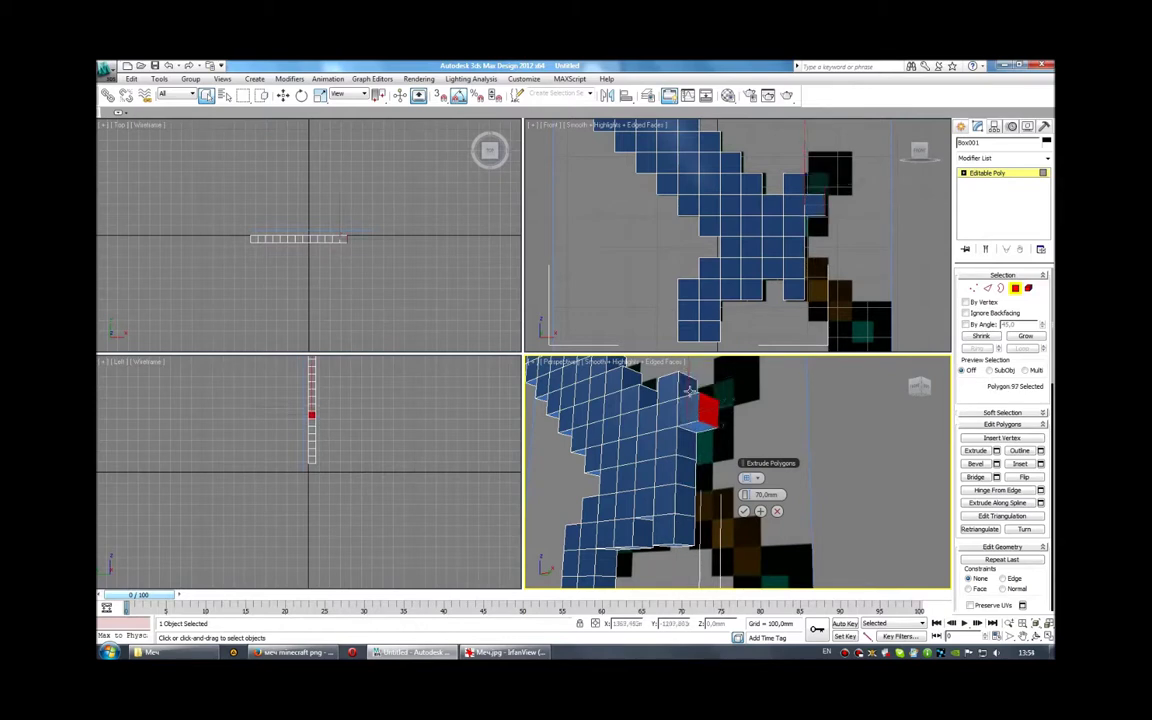
{"action": "left_click", "coordinate": [690, 415], "text": "shift"}
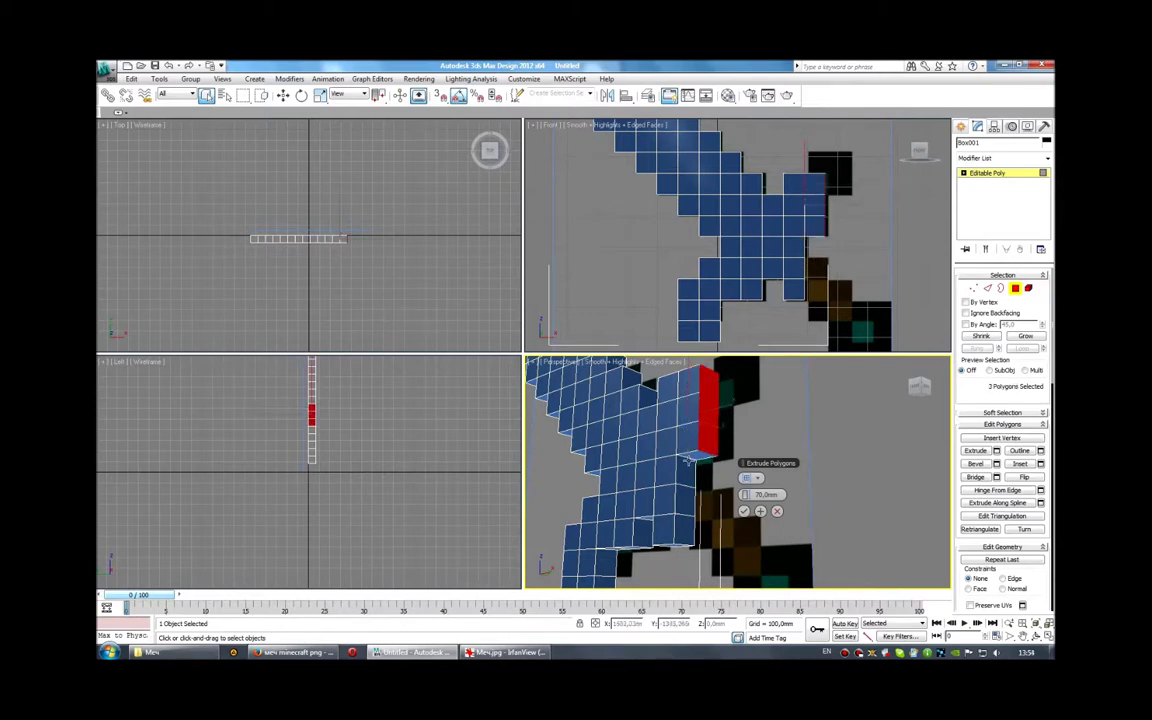
{"action": "left_click", "coordinate": [688, 495], "text": "ctrl"}
{"action": "left_click", "coordinate": [706, 524], "text": "ctrl"}
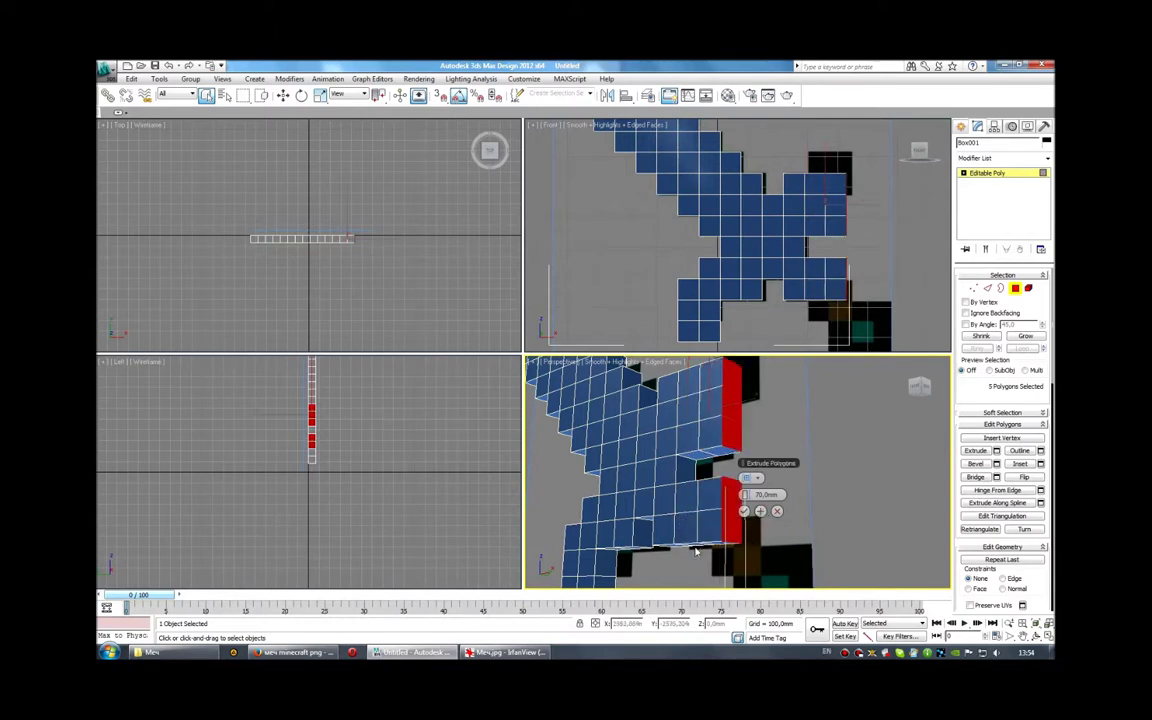
{"action": "left_click", "coordinate": [760, 511]}
Extrude the column's bottom face one more block downward
{"action": "left_click", "coordinate": [722, 527]}
{"action": "mouse_move", "coordinate": [716, 561]}
{"action": "middle_mouse_down", "text": "alt"}
{"action": "mouse_move", "coordinate": [700, 572]}
{"action": "mouse_move", "coordinate": [678, 490]}
{"action": "middle_mouse_up", "text": "alt"}
{"action": "left_click", "coordinate": [694, 576]}
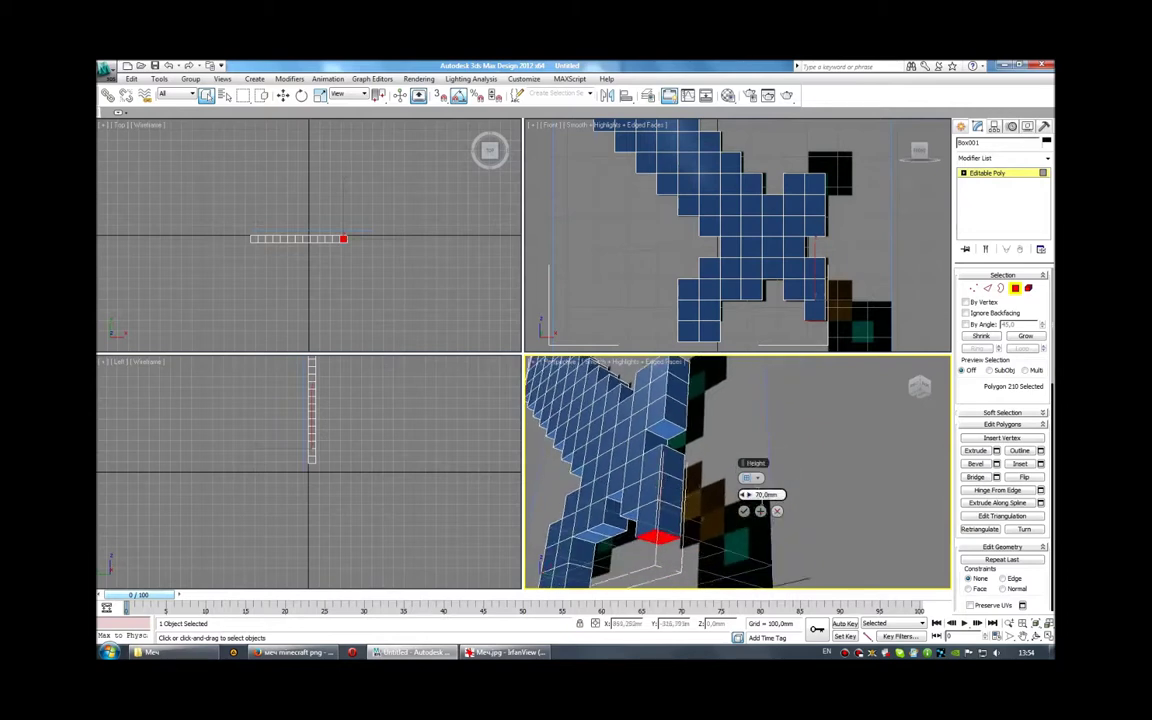
{"action": "left_click", "coordinate": [760, 511]}
Extrude two side faces outward, then push the arm's end face two more blocks
{"action": "left_click", "coordinate": [676, 480]}
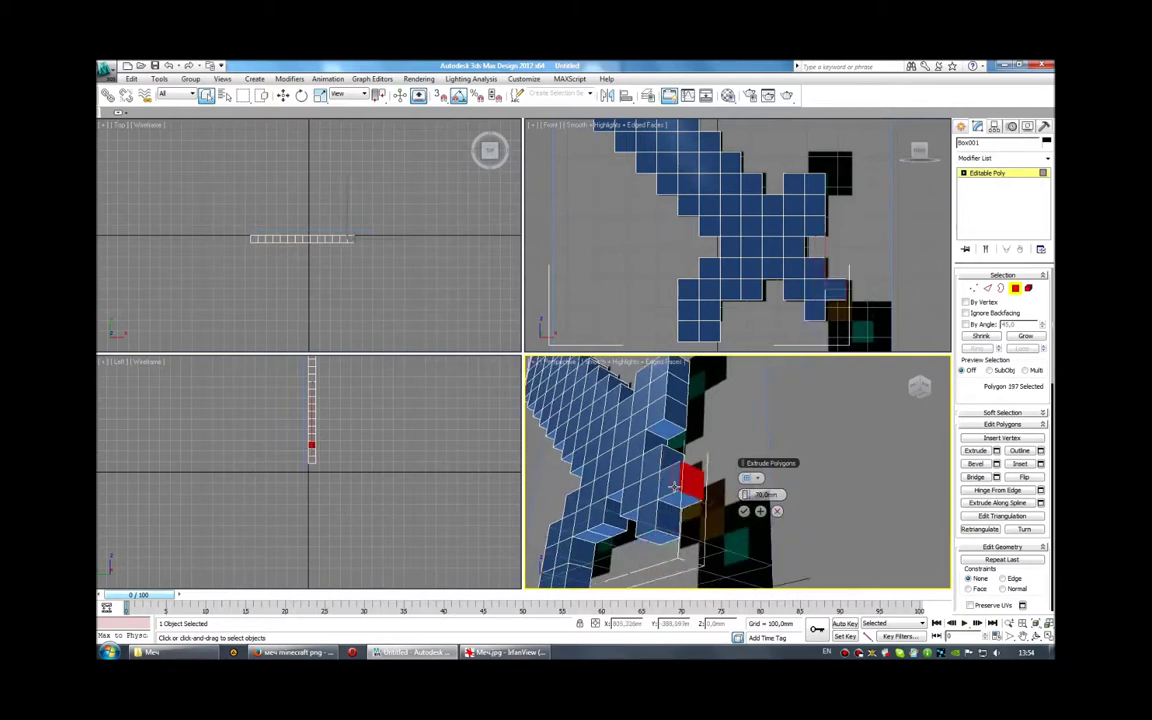
{"action": "left_click", "coordinate": [682, 505], "text": "ctrl"}
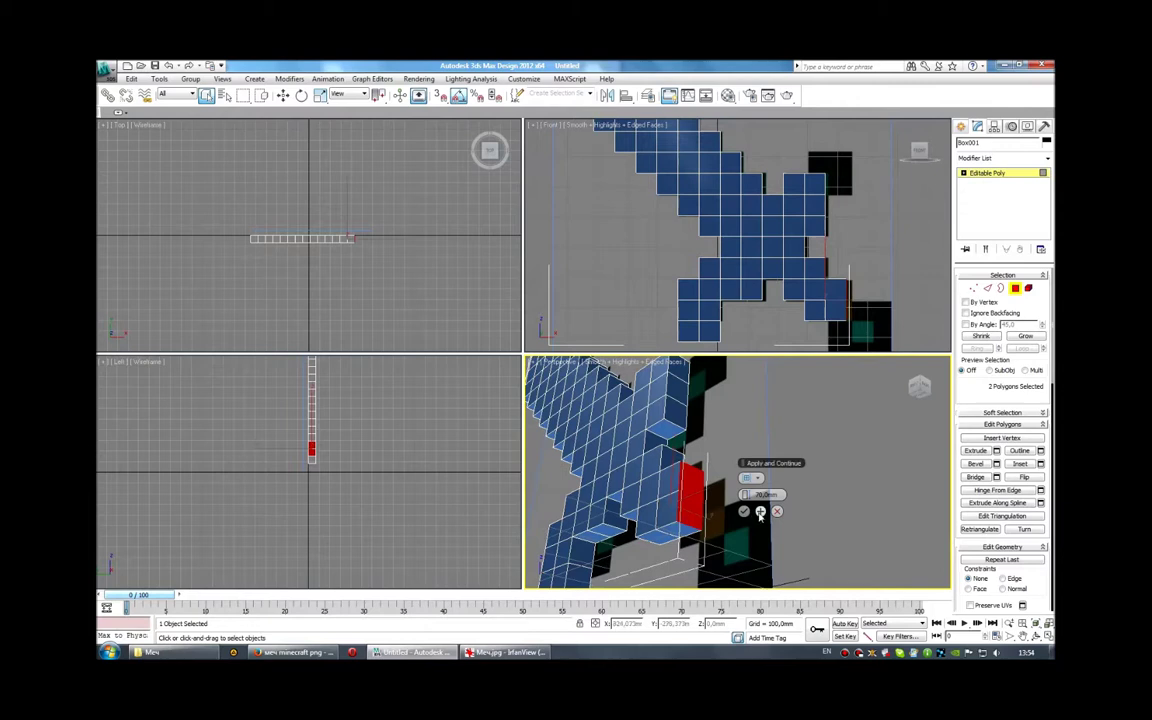
{"action": "left_click", "coordinate": [760, 512]}
{"action": "middle_click_drag", "start_coordinate": [746, 500], "coordinate": [700, 490], "text": "alt"}
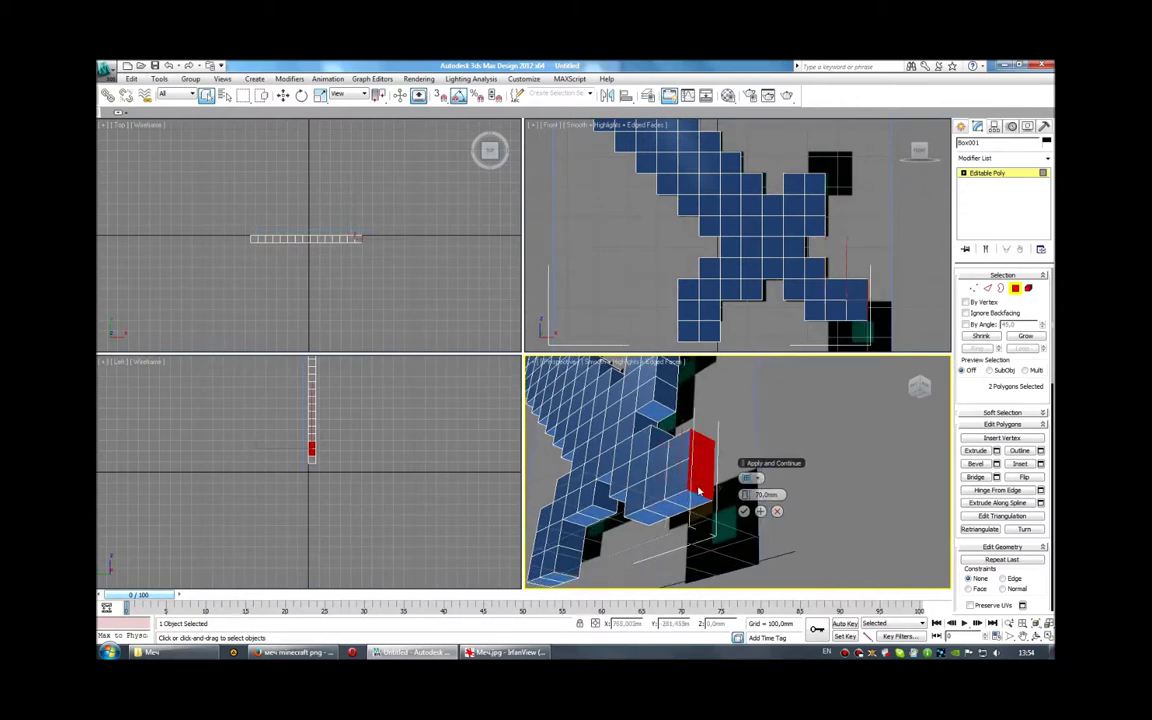
{"action": "left_click", "coordinate": [700, 482]}
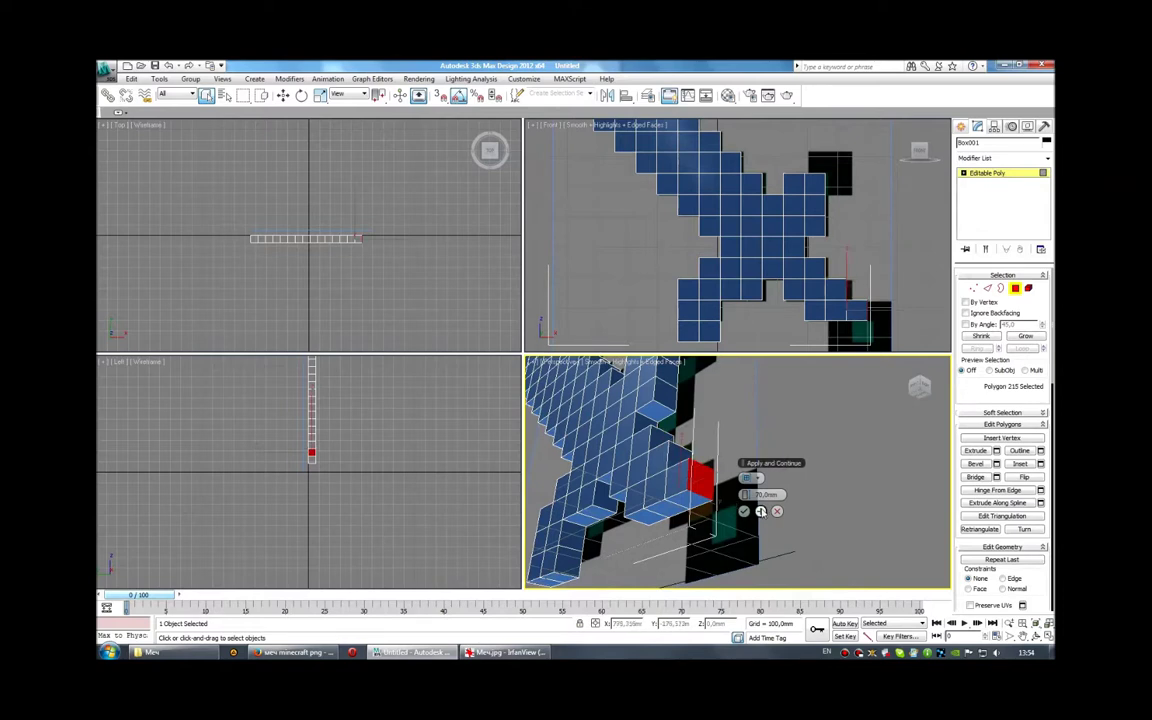
{"action": "left_click", "coordinate": [760, 512]}
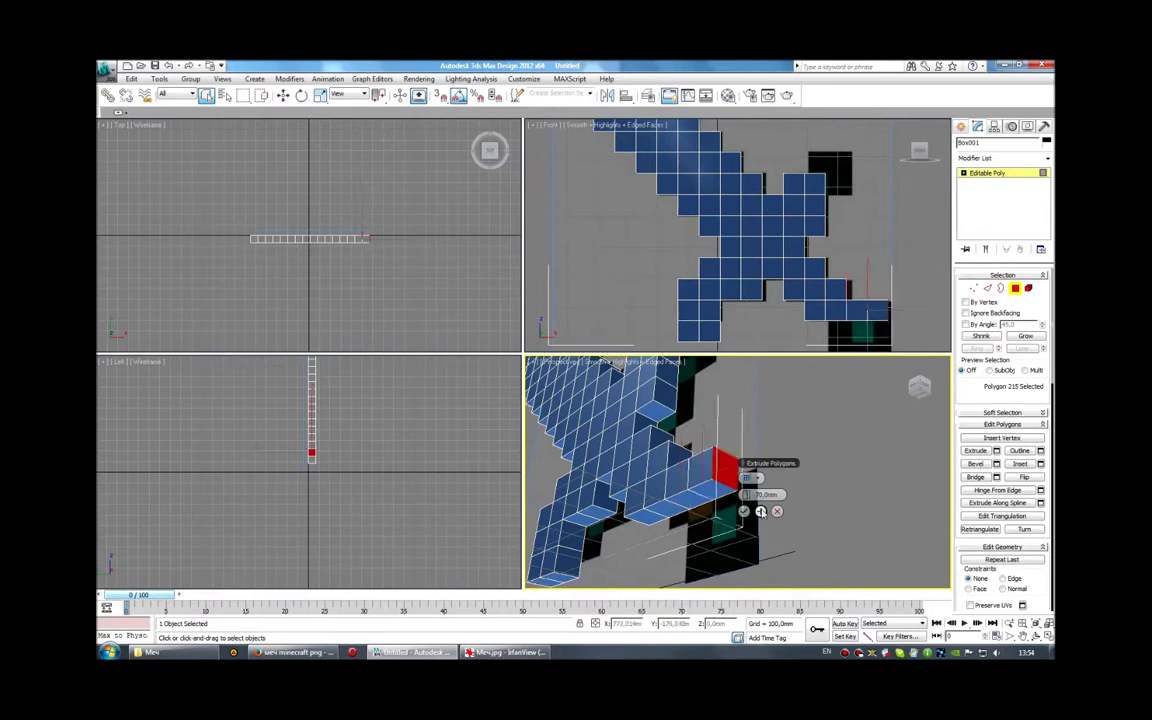
{"action": "left_click", "coordinate": [760, 512]}
Extrude the three underside faces of the arm downward
{"action": "middle_click_drag", "start_coordinate": [760, 512], "coordinate": [641, 468], "text": "alt"}
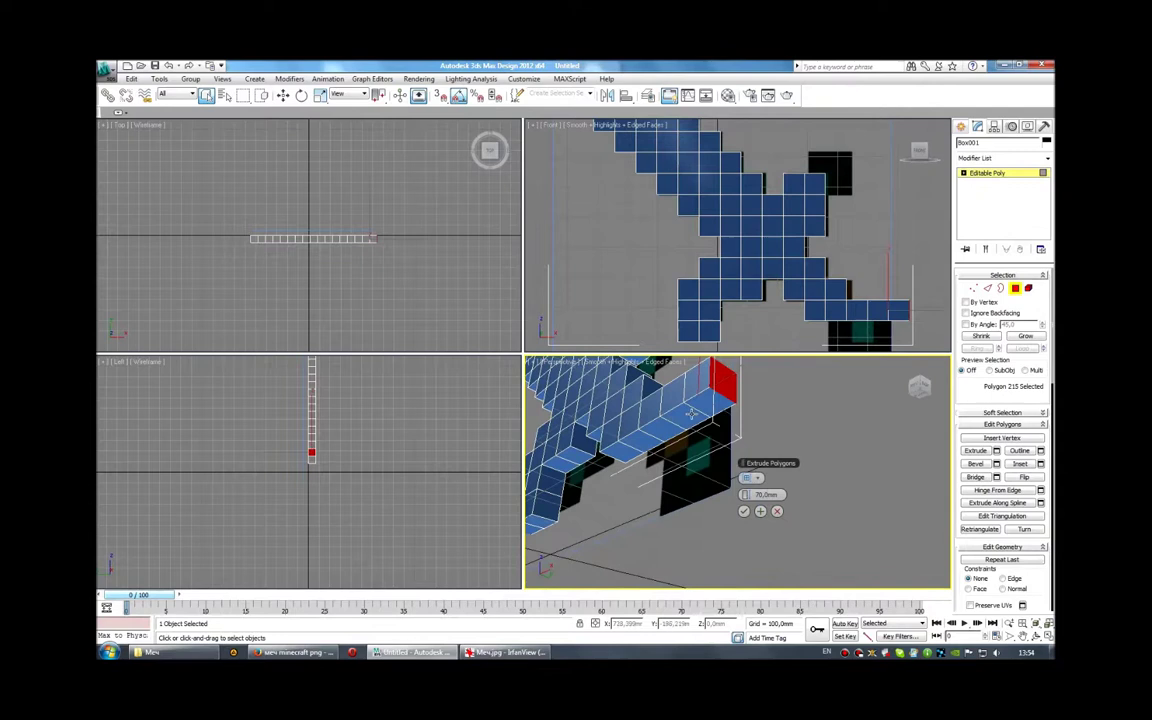
{"action": "left_click", "coordinate": [665, 448]}
{"action": "left_click", "coordinate": [628, 458], "text": "ctrl"}
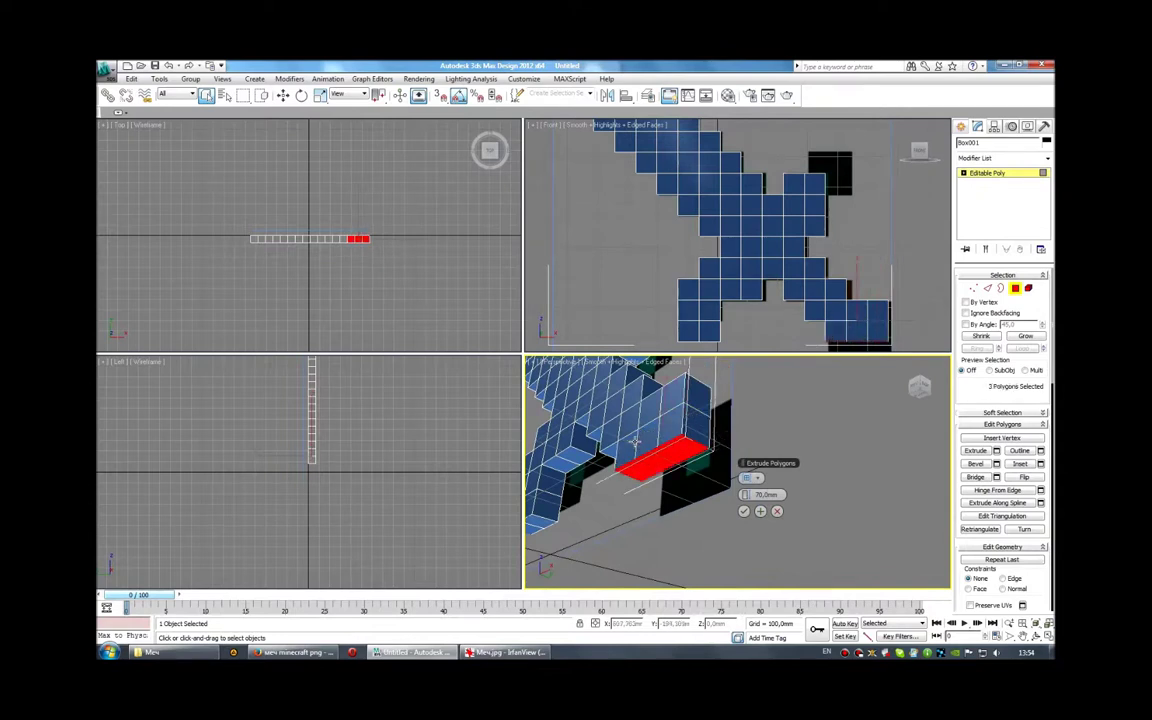
{"action": "scroll", "coordinate": [765, 285], "scroll_direction": "down", "scroll_amount": 2}
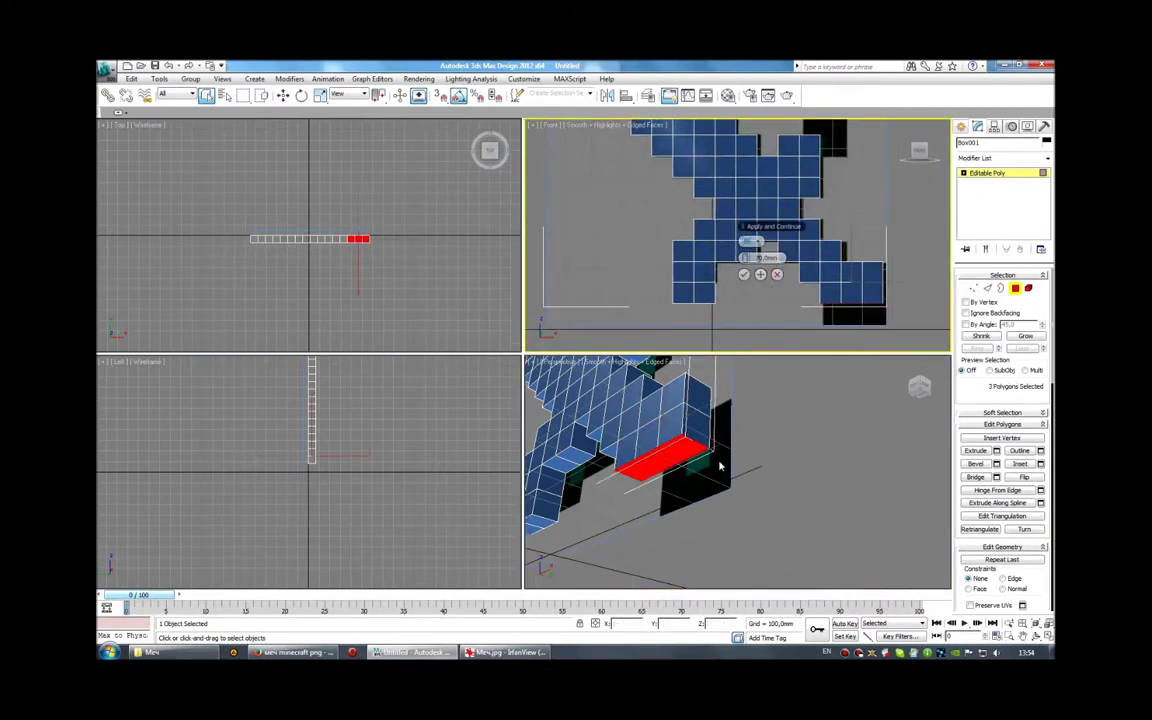
{"action": "middle_click", "coordinate": [735, 470]}
{"action": "left_click", "coordinate": [760, 512]}
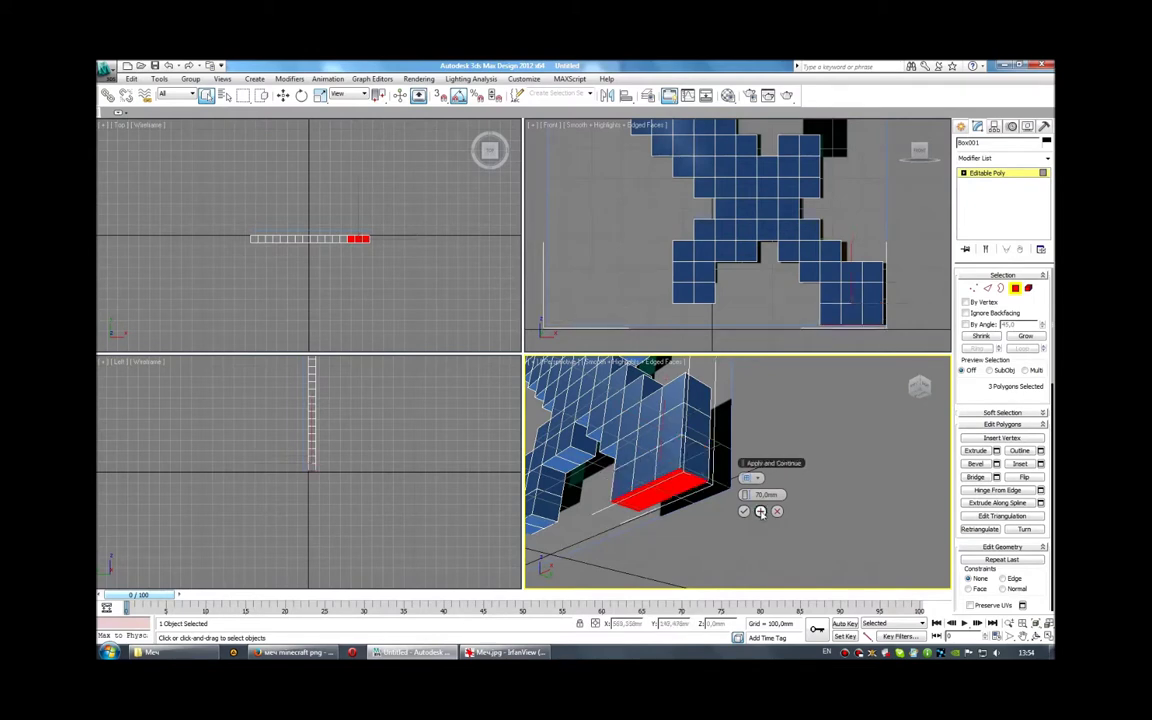
Select the upper column's top and right-side faces, then cancel the pending extrusion
{"action": "left_click", "coordinate": [712, 390]}
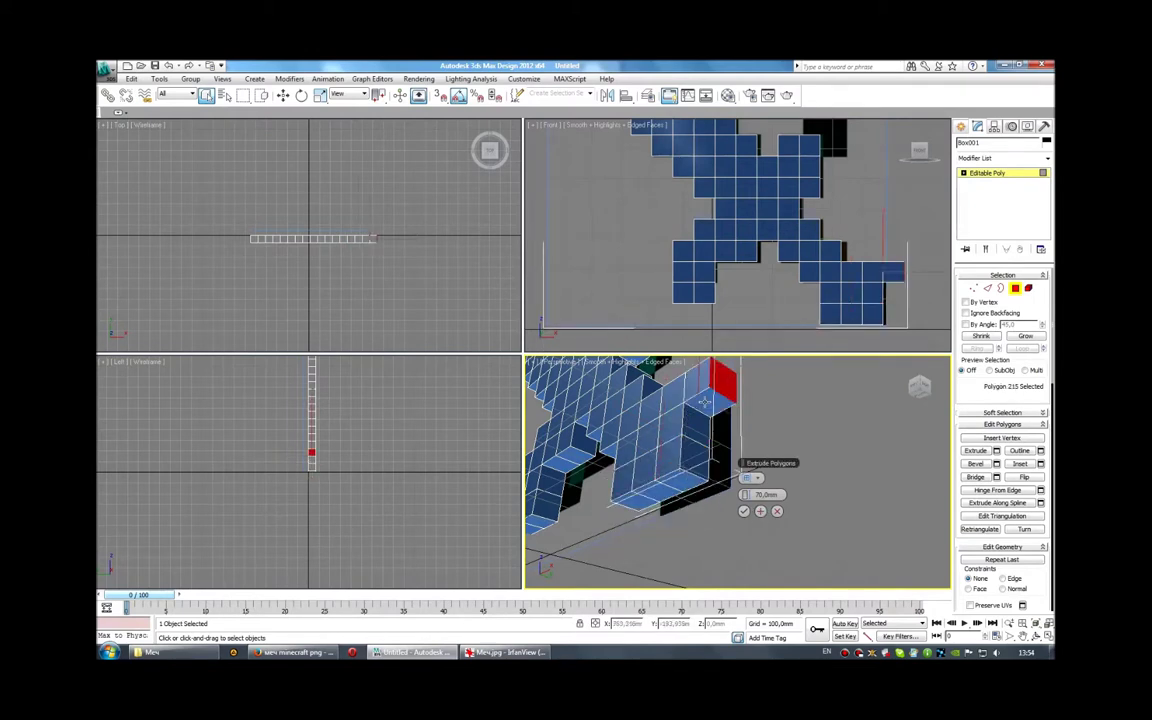
{"action": "mouse_move", "coordinate": [702, 398]}
{"action": "middle_mouse_down", "text": "alt"}
{"action": "mouse_move", "coordinate": [671, 457]}
{"action": "mouse_move", "coordinate": [619, 452]}
{"action": "mouse_move", "coordinate": [605, 430]}
{"action": "middle_mouse_up", "text": "alt"}
{"action": "left_click", "coordinate": [605, 413]}
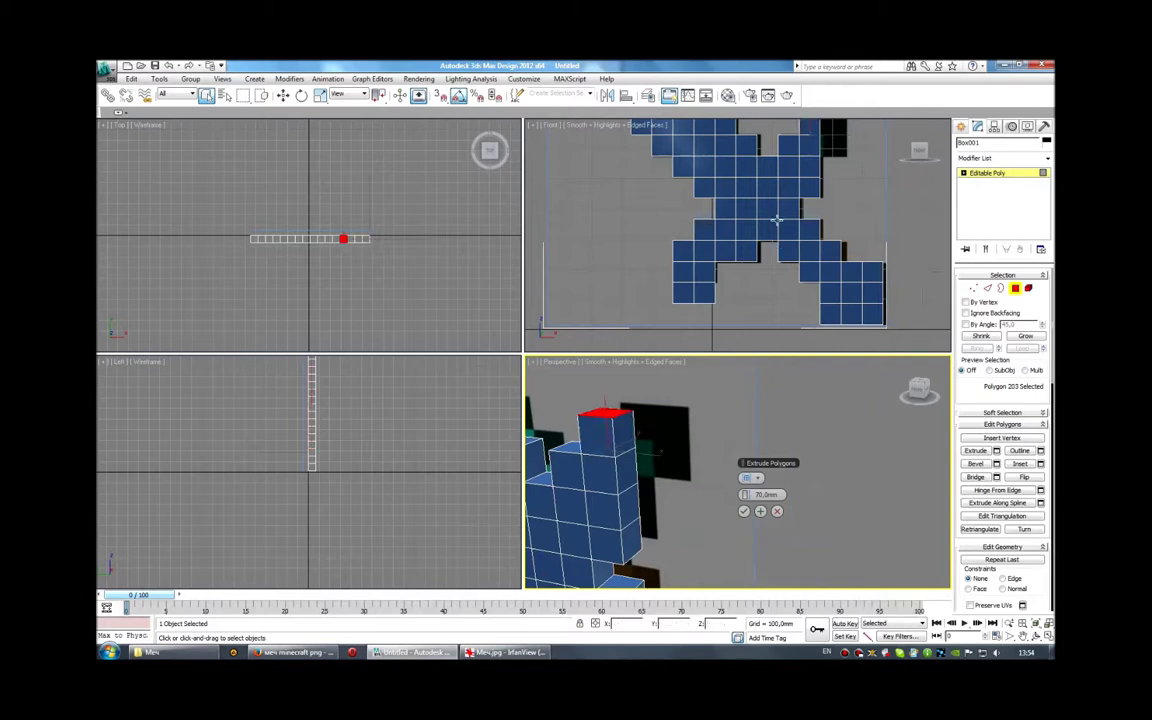
{"action": "middle_click_drag", "start_coordinate": [795, 273], "coordinate": [755, 293]}
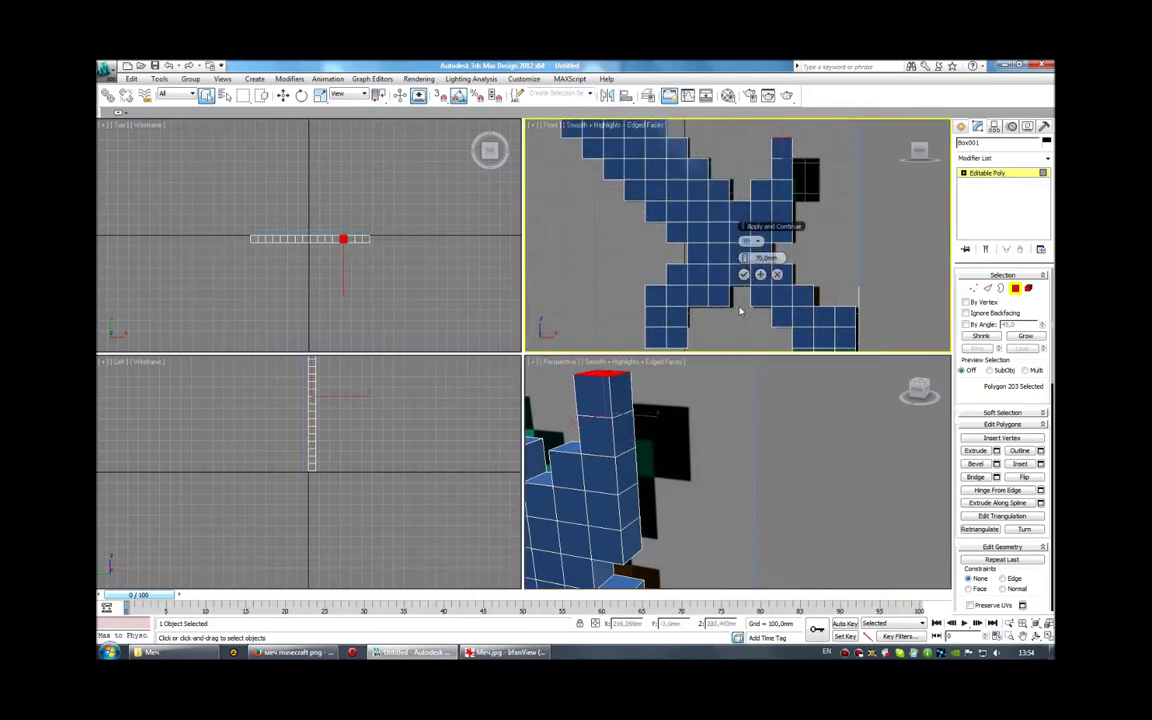
{"action": "left_click", "coordinate": [655, 438]}
{"action": "left_click", "coordinate": [652, 455], "text": "ctrl"}
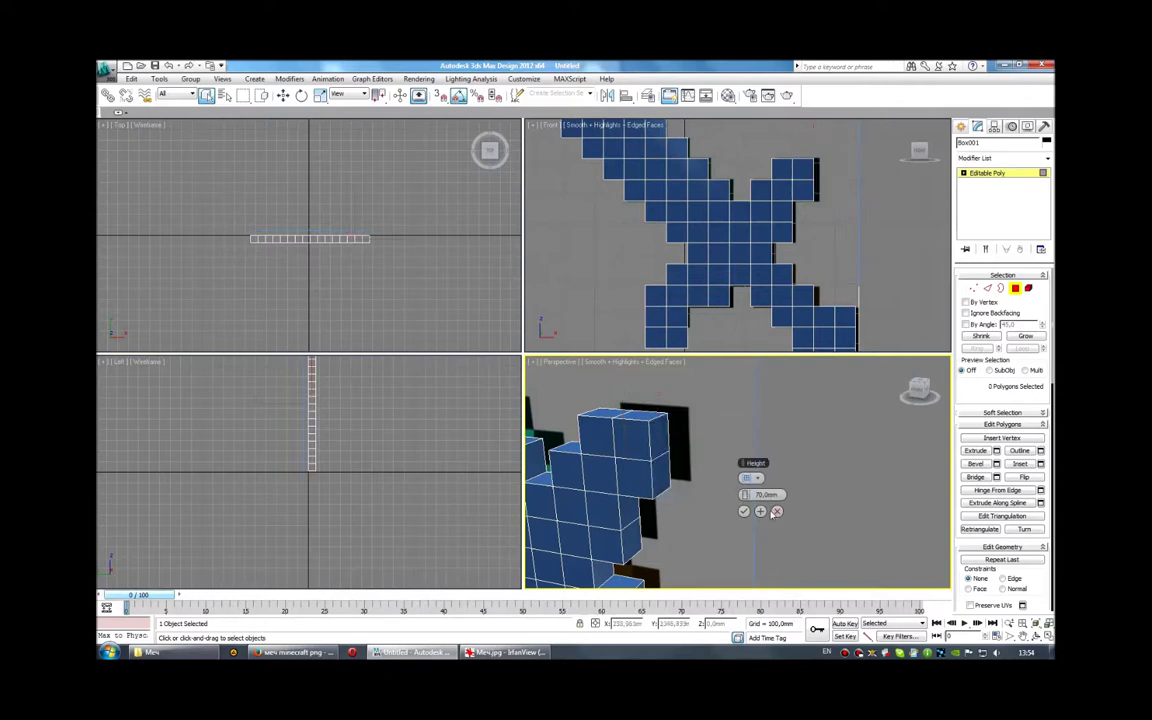
{"action": "left_click", "coordinate": [776, 511]}
{"action": "scroll", "coordinate": [780, 300], "scroll_direction": "down", "scroll_amount": 3}
{"action": "scroll", "coordinate": [781, 302], "scroll_direction": "up", "scroll_amount": 3}
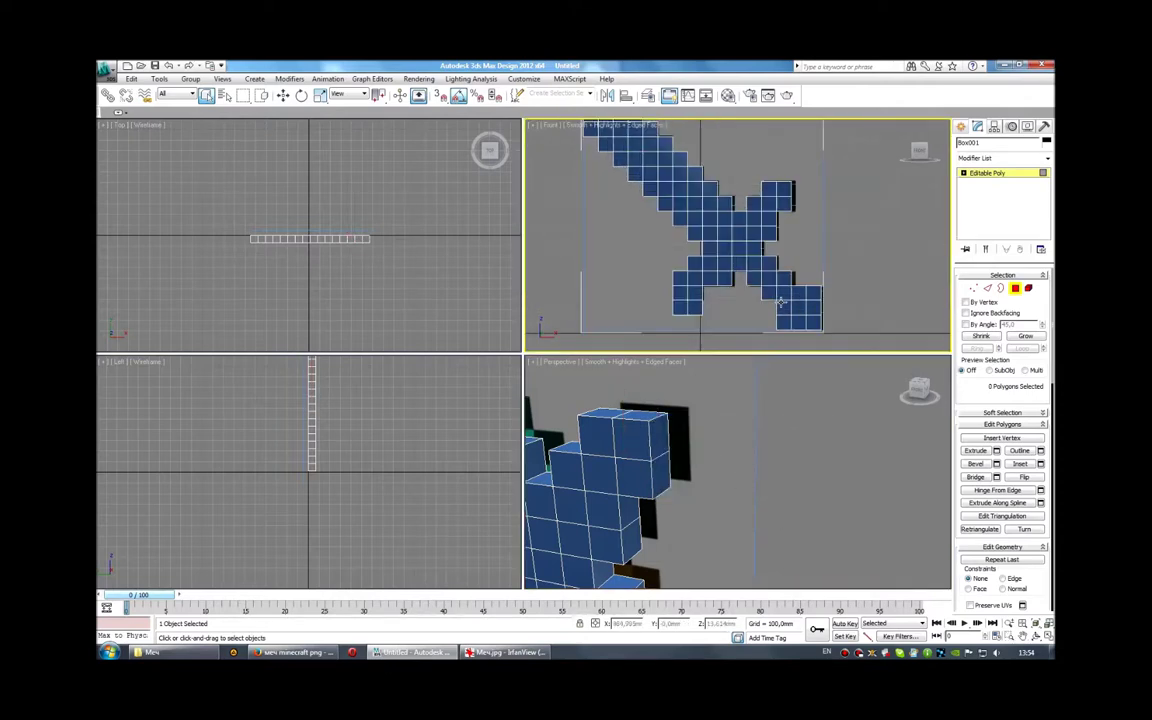
{"action": "key", "text": "alt+w"}
{"action": "scroll", "coordinate": [764, 352], "scroll_direction": "down", "scroll_amount": 2}
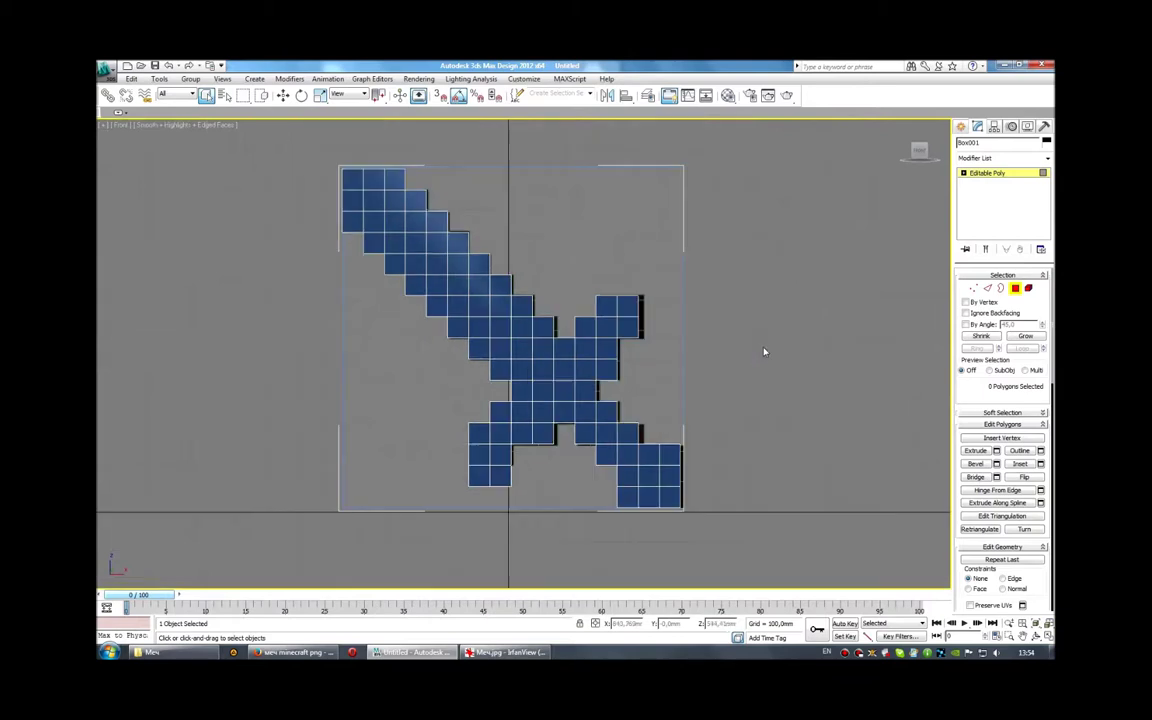
{"action": "key", "text": "alt+w"}
{"action": "left_click", "coordinate": [725, 510]}
{"action": "key", "text": "alt+w"}
{"action": "scroll", "coordinate": [720, 500], "scroll_direction": "down", "scroll_amount": 3}
{"action": "mouse_move", "coordinate": [712, 483]}
{"action": "middle_mouse_down", "text": "alt"}
{"action": "mouse_move", "coordinate": [658, 463]}
{"action": "mouse_move", "coordinate": [756, 452]}
{"action": "mouse_move", "coordinate": [627, 458]}
{"action": "mouse_move", "coordinate": [604, 432]}
{"action": "middle_mouse_up", "text": "alt"}
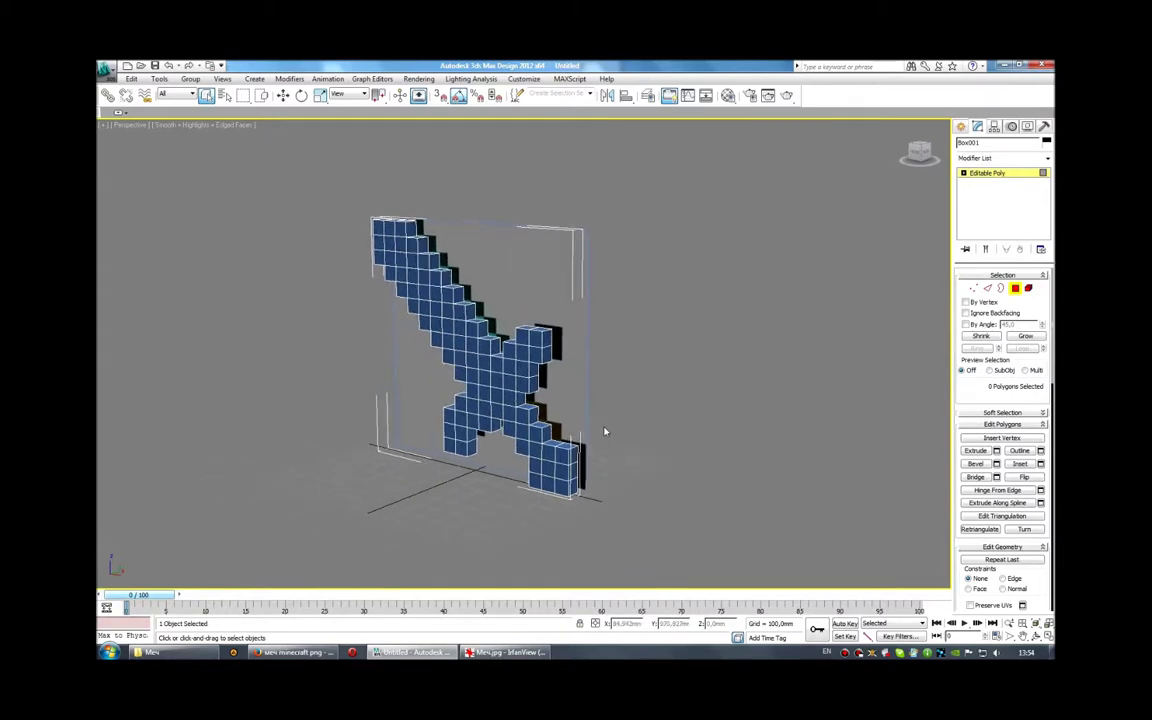
{"action": "middle_click_drag", "start_coordinate": [689, 309], "coordinate": [677, 334], "text": "alt"}
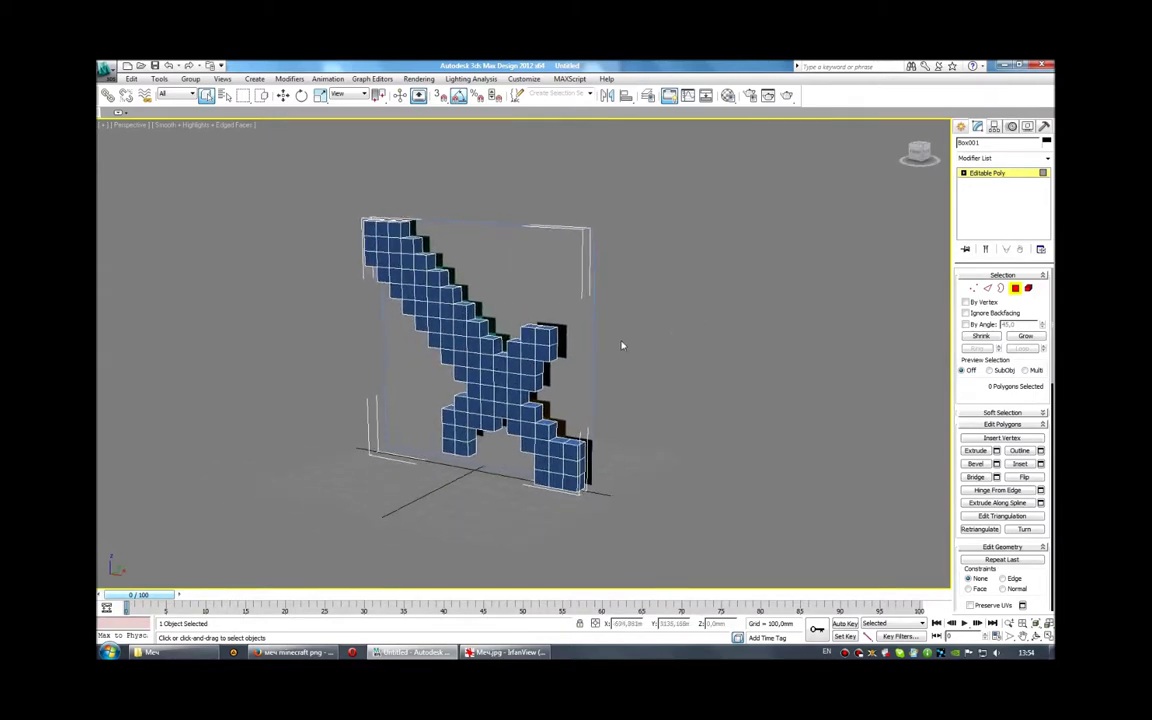
{"action": "middle_click_drag", "start_coordinate": [629, 378], "coordinate": [571, 380], "text": "alt"}
{"action": "key", "text": "w"}
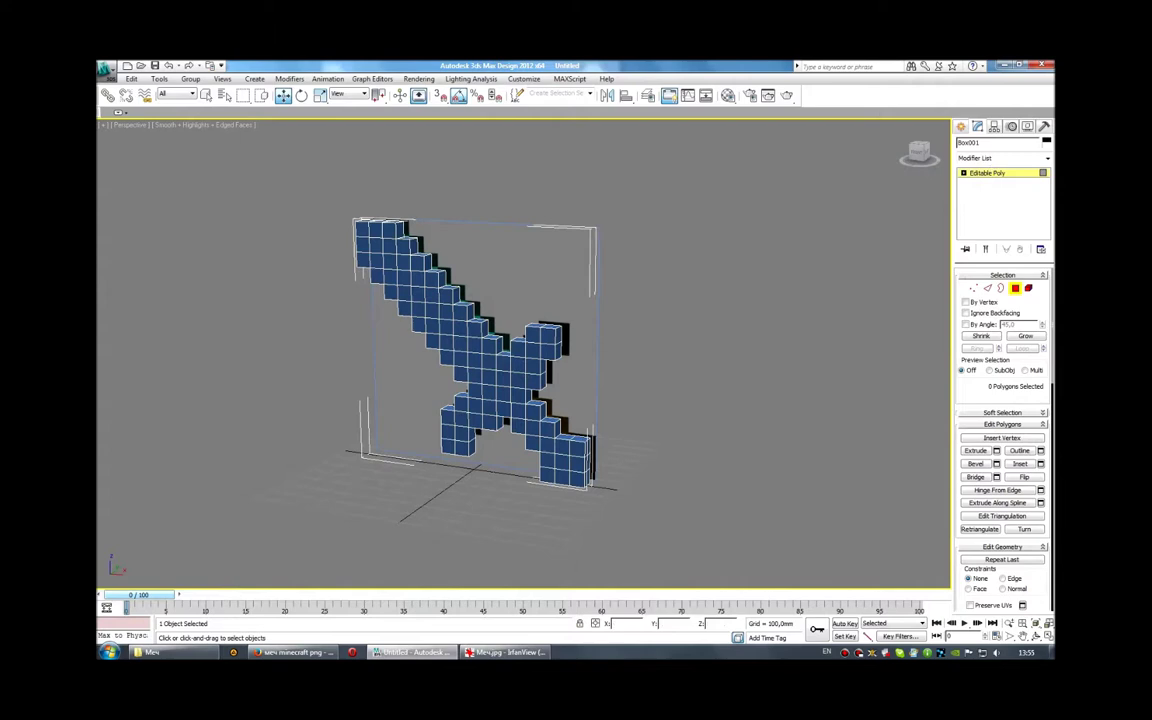
{"action": "left_click", "coordinate": [960, 126]}
{"action": "mouse_move", "coordinate": [422, 244]}
{"action": "left_mouse_down"}
{"action": "mouse_move", "coordinate": [262, 243]}
{"action": "mouse_move", "coordinate": [296, 254]}
{"action": "left_mouse_up"}
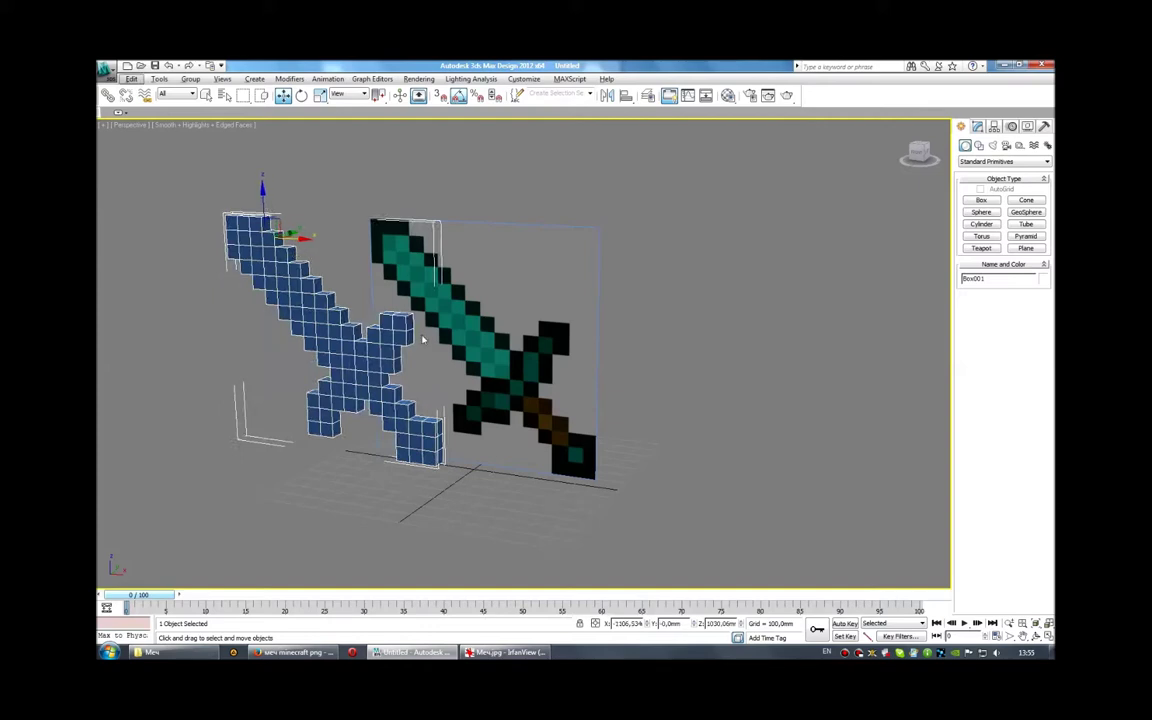
{"action": "scroll", "coordinate": [296, 255], "scroll_direction": "up", "scroll_amount": 5}
{"action": "middle_click_drag", "start_coordinate": [296, 255], "coordinate": [488, 356], "text": "alt"}
{"action": "key", "text": "q"}
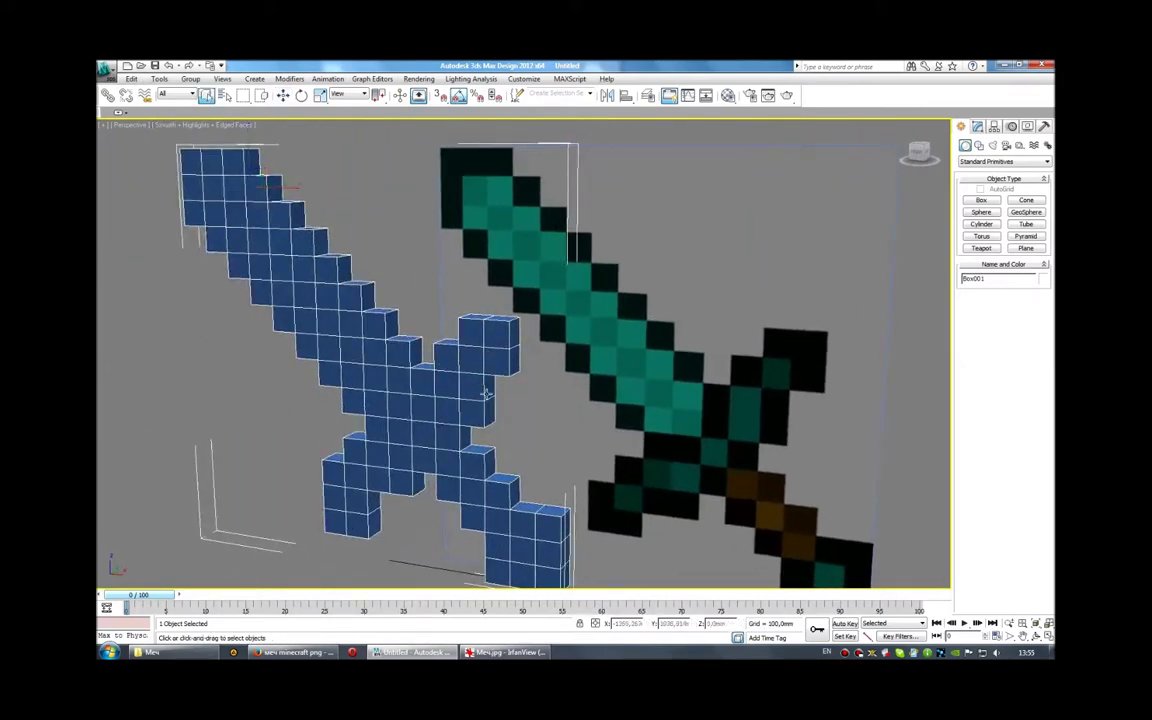
{"action": "scroll", "coordinate": [658, 374], "scroll_direction": "down", "scroll_amount": 4}
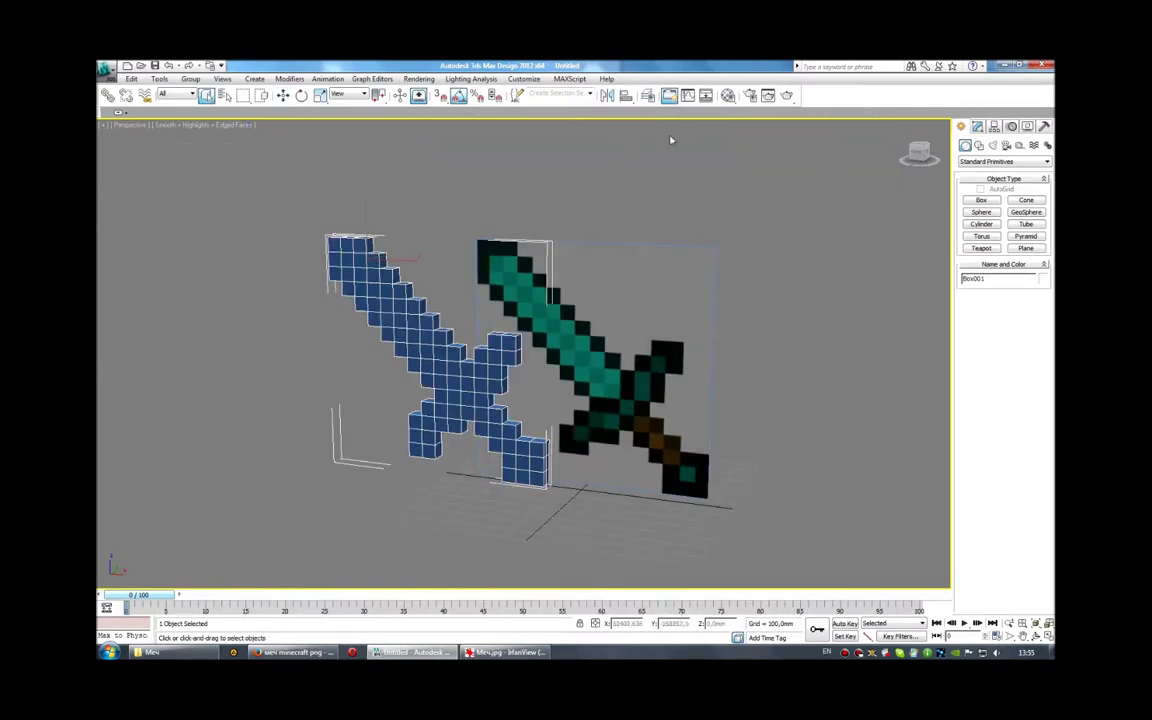
Open the Material Editor, move it aside, and select the first slot's Solid Glass material
{"action": "left_click", "coordinate": [728, 97]}
{"action": "left_click_drag", "start_coordinate": [268, 148], "coordinate": [762, 144]}
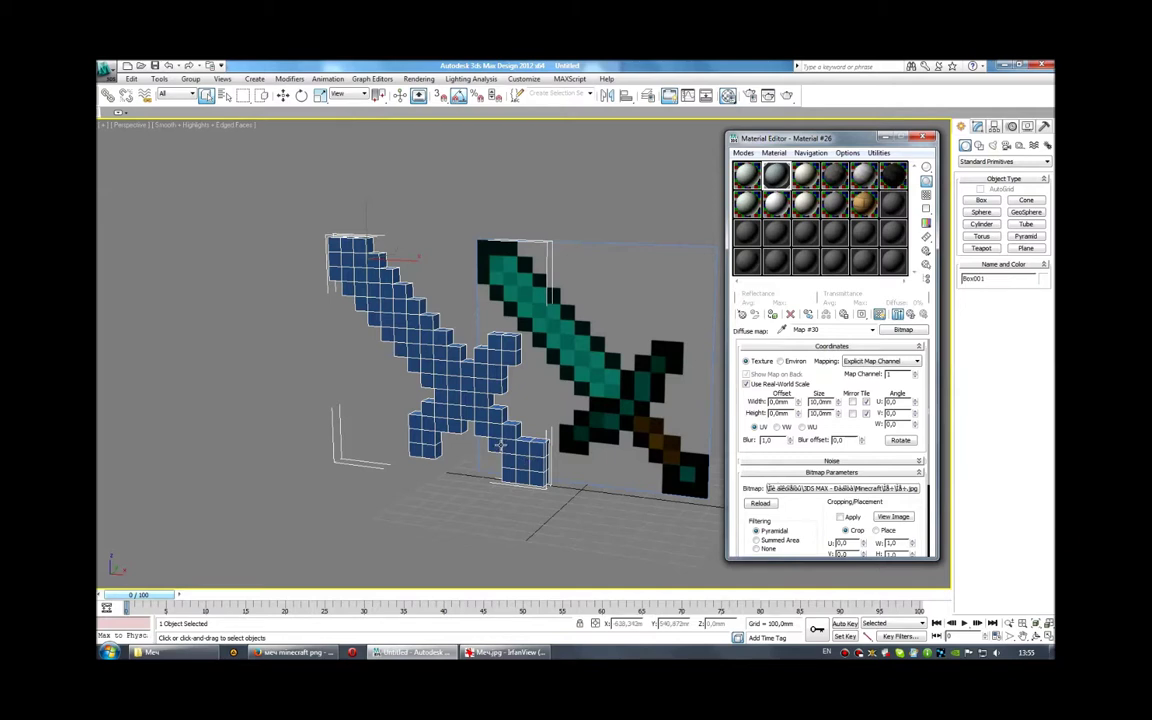
{"action": "left_click", "coordinate": [750, 175]}
{"action": "left_click_drag", "start_coordinate": [797, 142], "coordinate": [793, 141]}
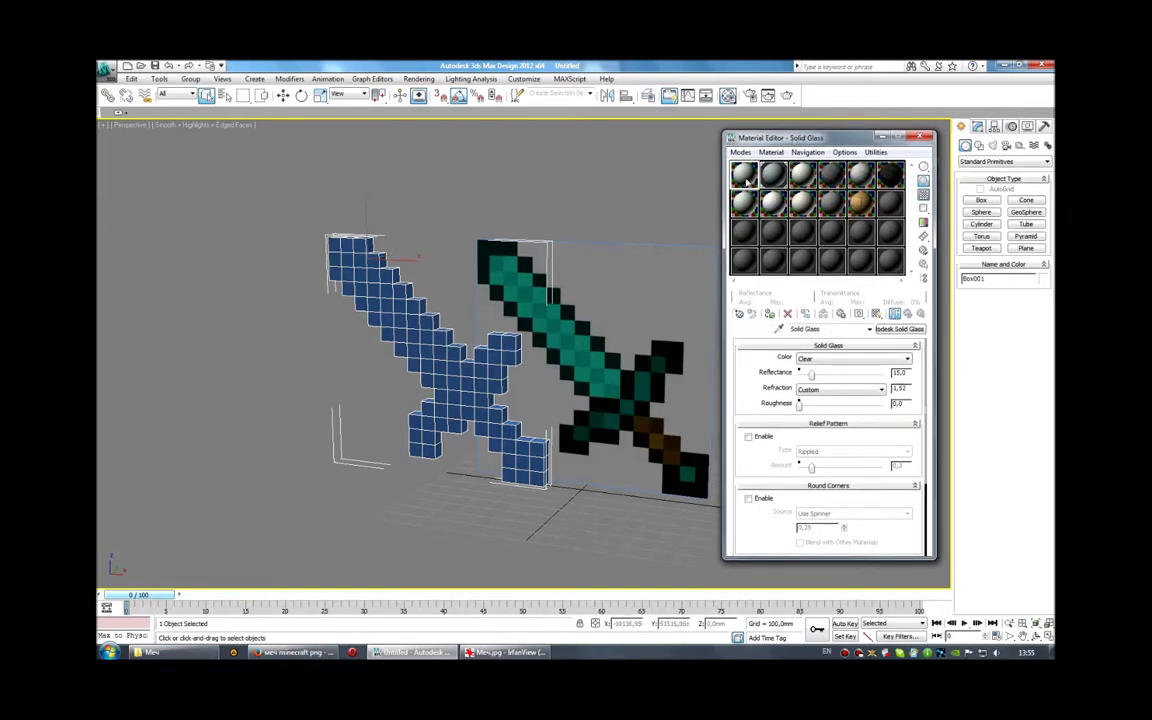
Turn the first sample slot into a Multi/Sub-Object material from the material browser
{"action": "left_click", "coordinate": [740, 314]}
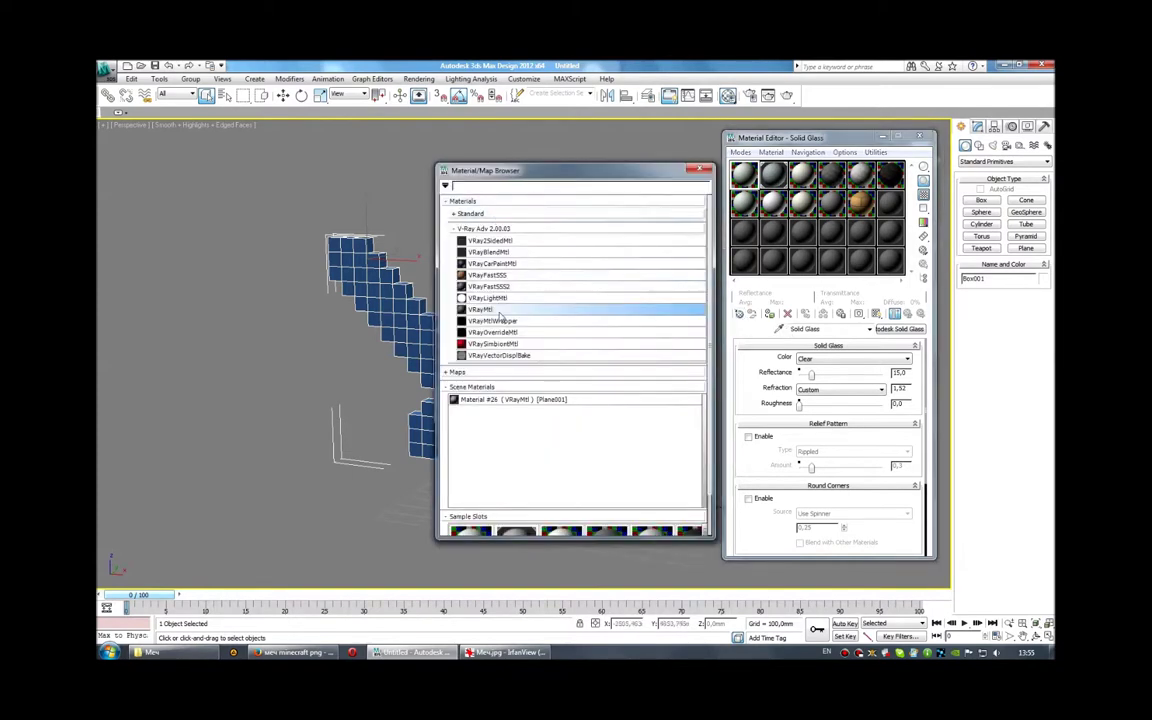
{"action": "left_click", "coordinate": [470, 214]}
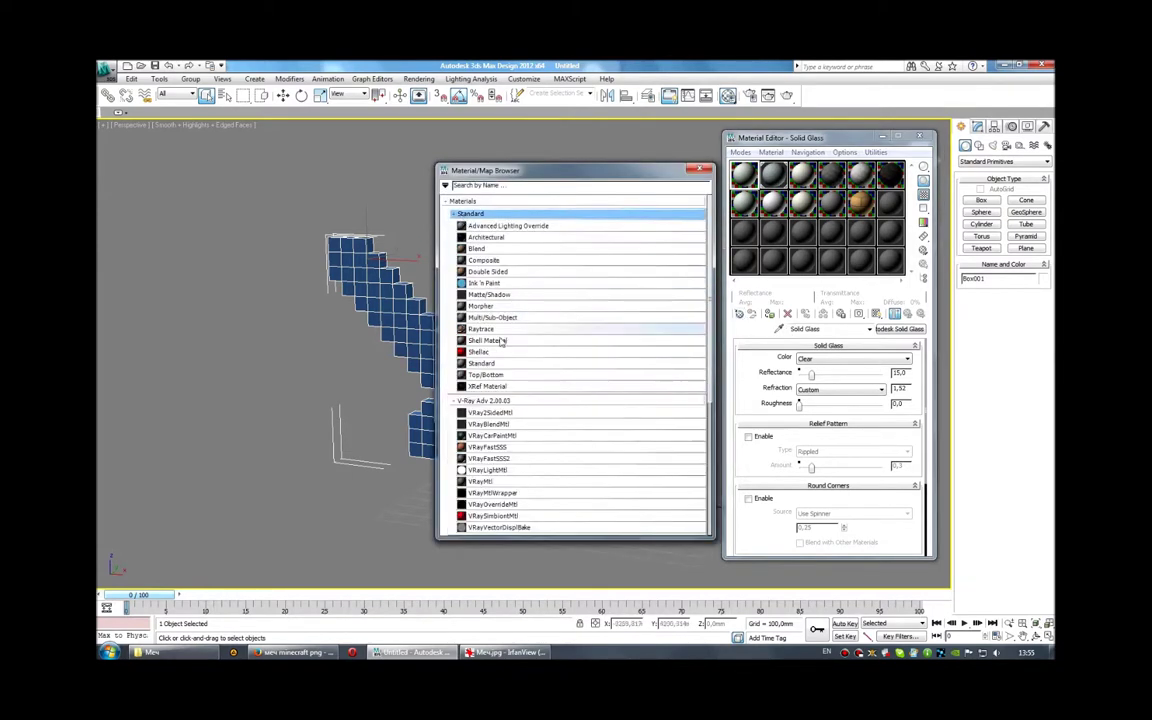
{"action": "left_click_drag", "start_coordinate": [520, 171], "coordinate": [445, 152]}
{"action": "left_click", "coordinate": [424, 299]}
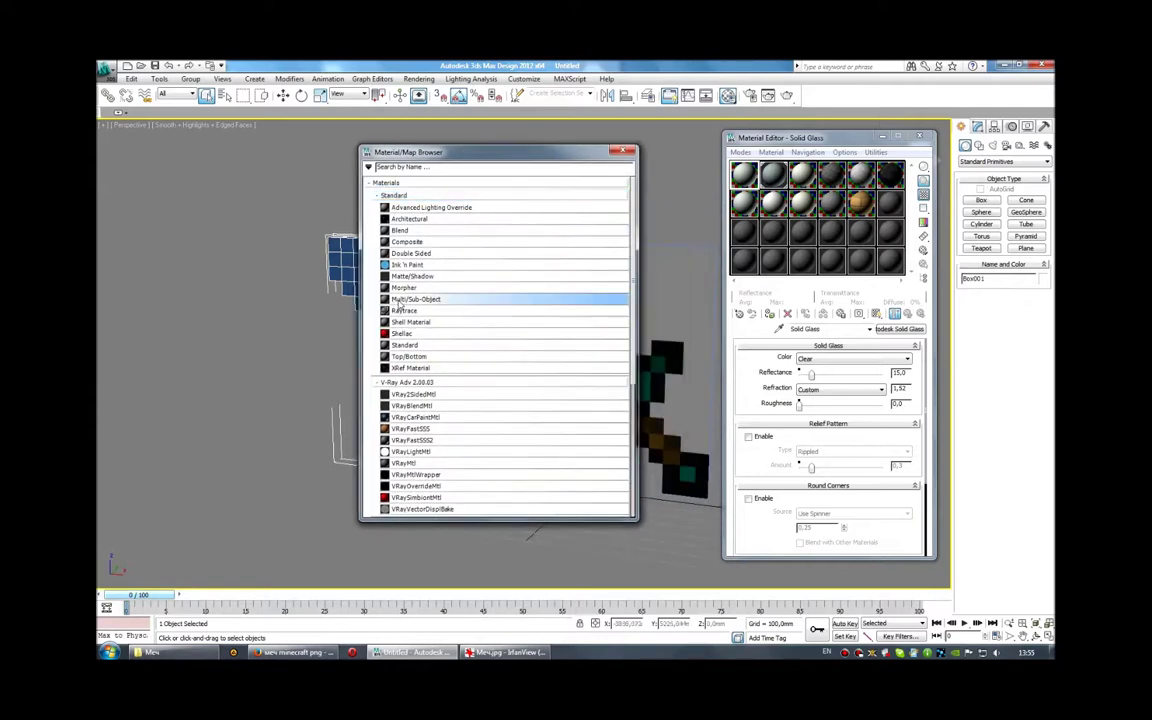
{"action": "left_click_drag", "start_coordinate": [427, 302], "coordinate": [740, 178]}
Assign a new VRayMtl as sub-material 1 and close the material browser
{"action": "left_click", "coordinate": [392, 195]}
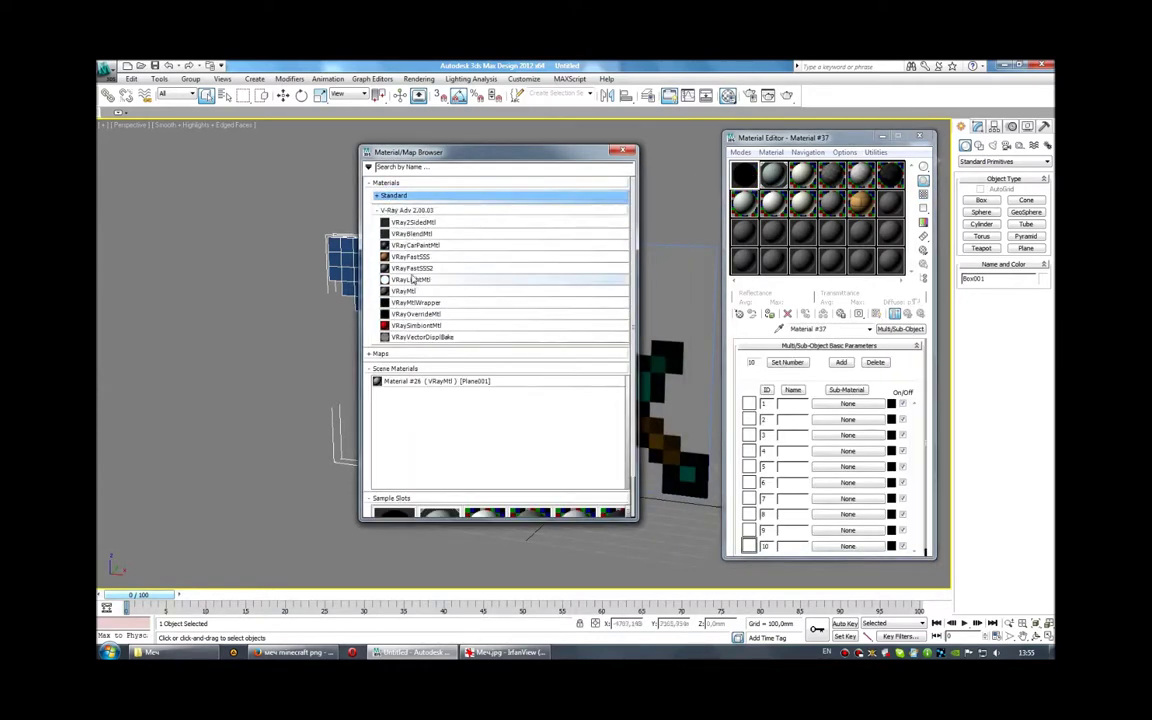
{"action": "left_click", "coordinate": [411, 292]}
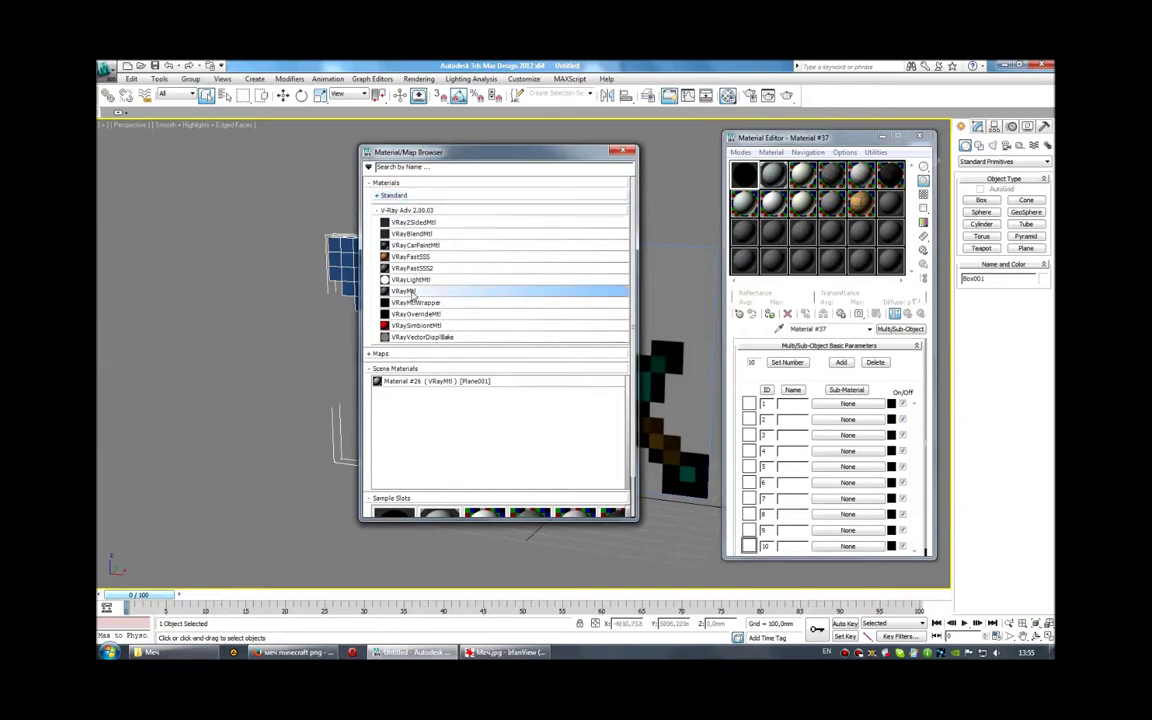
{"action": "left_click_drag", "start_coordinate": [411, 292], "coordinate": [848, 403]}
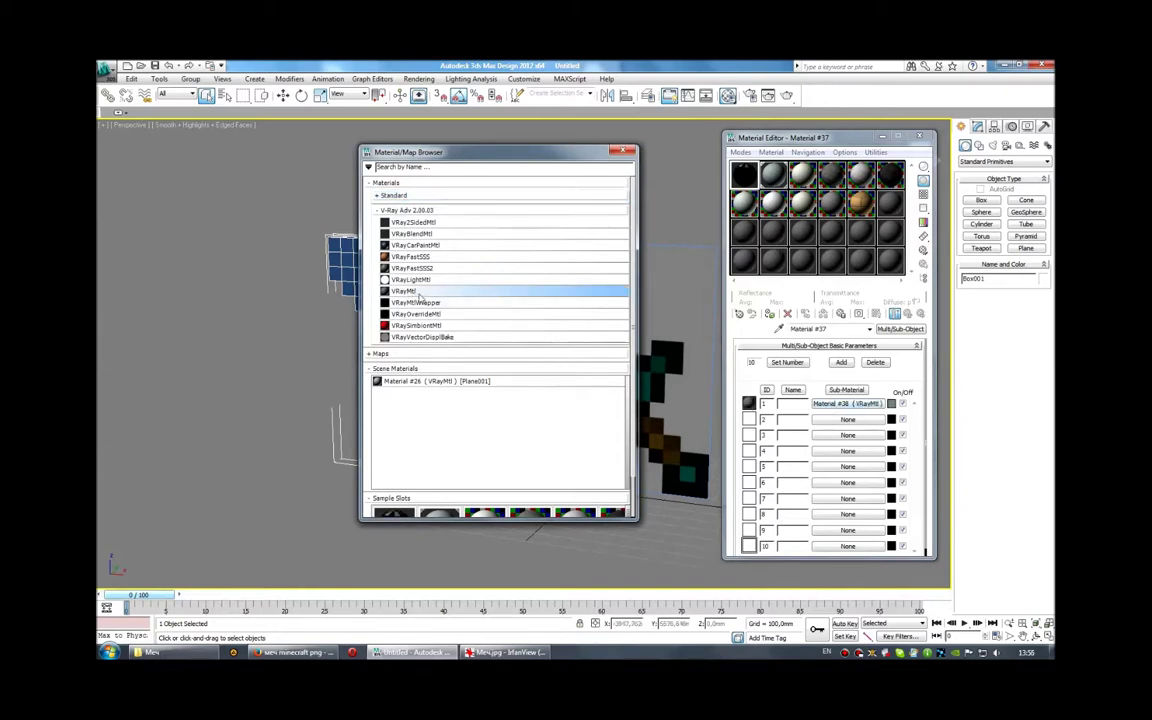
{"action": "left_click", "coordinate": [624, 151]}
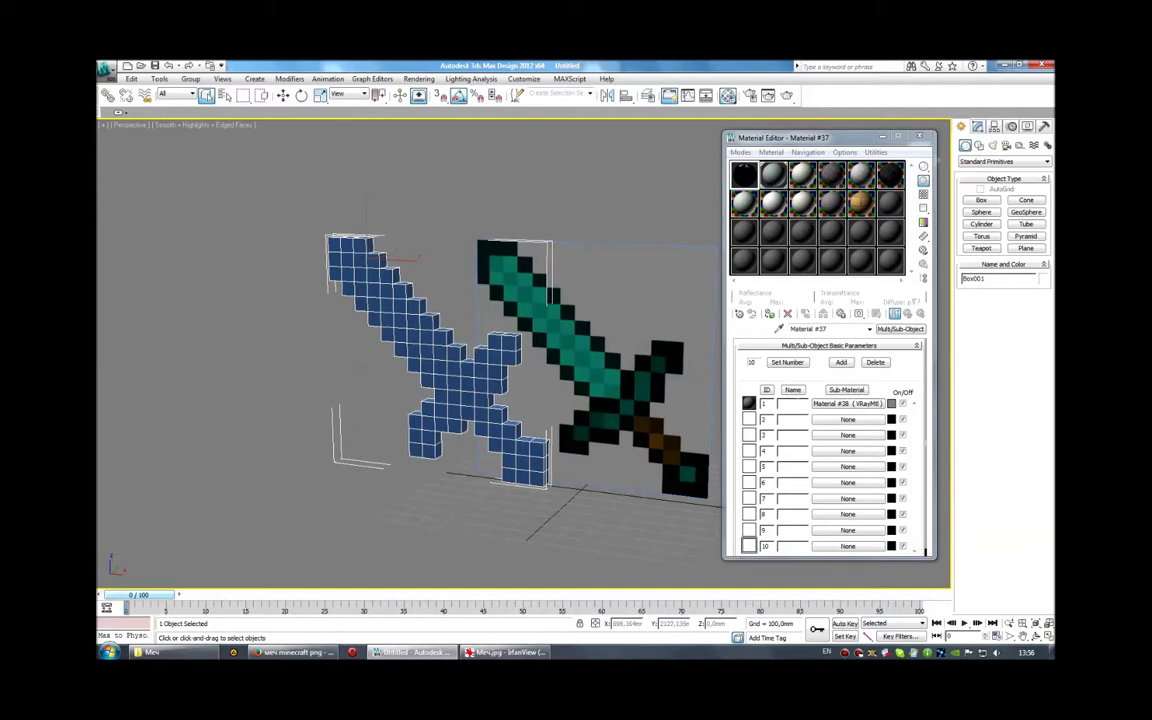
{"action": "middle_click_drag", "start_coordinate": [576, 300], "coordinate": [538, 280]}
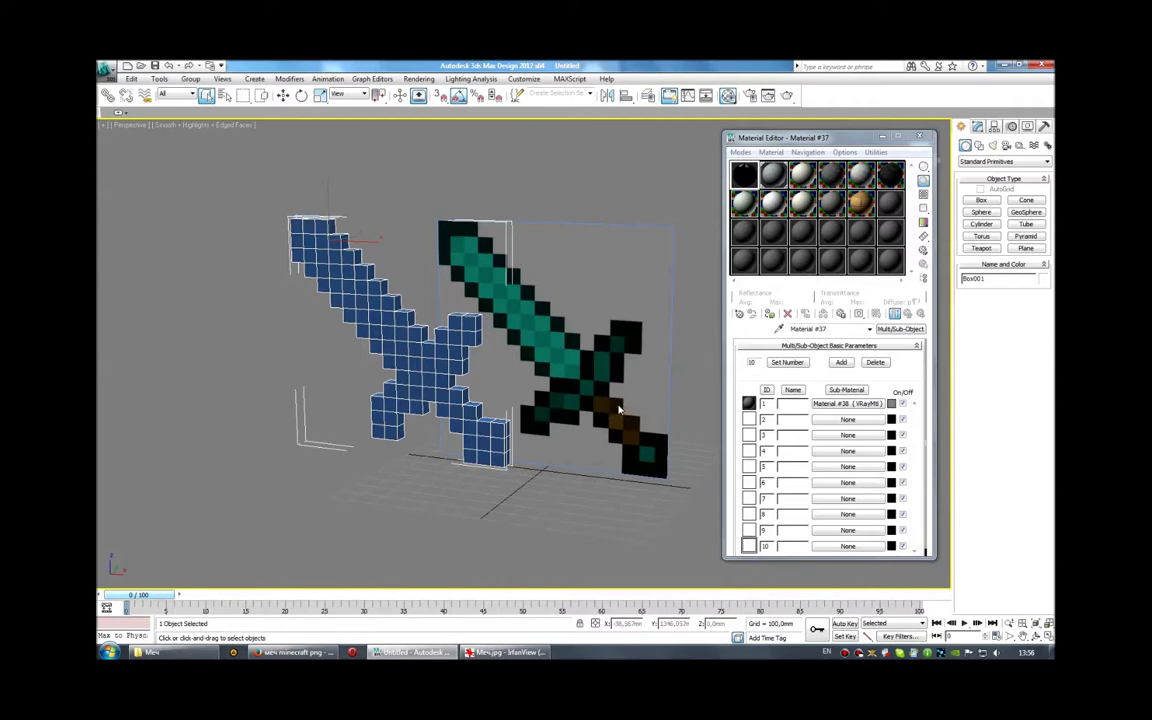
Set the number of sub-materials to 6 and select the material name for renaming
{"action": "left_click", "coordinate": [787, 362]}
{"action": "type", "text": "6"}
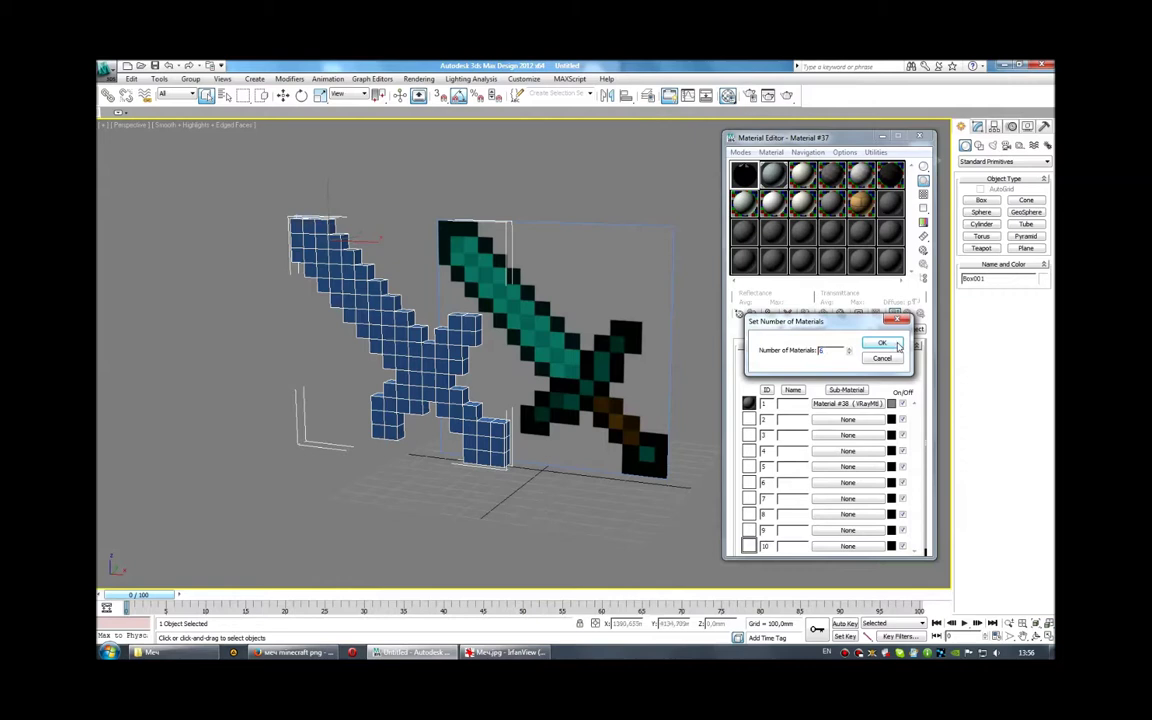
{"action": "key", "text": "Return"}
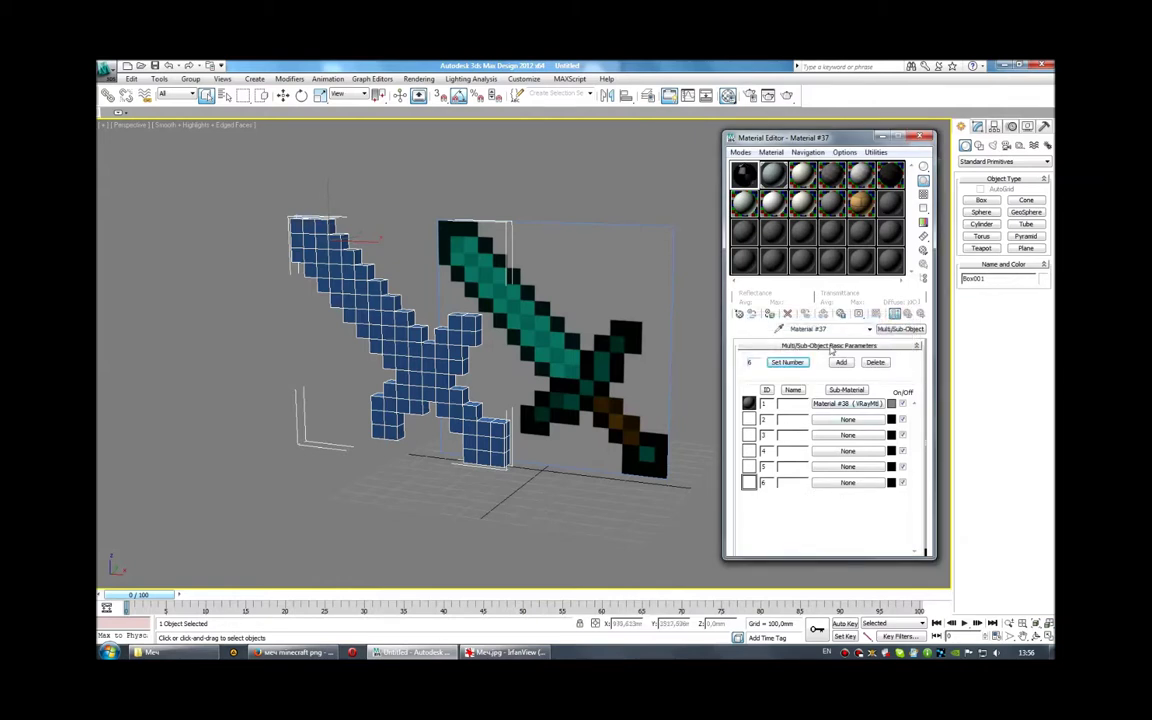
{"action": "left_click", "coordinate": [808, 329]}
{"action": "left_click_drag", "start_coordinate": [790, 137], "coordinate": [764, 139]}
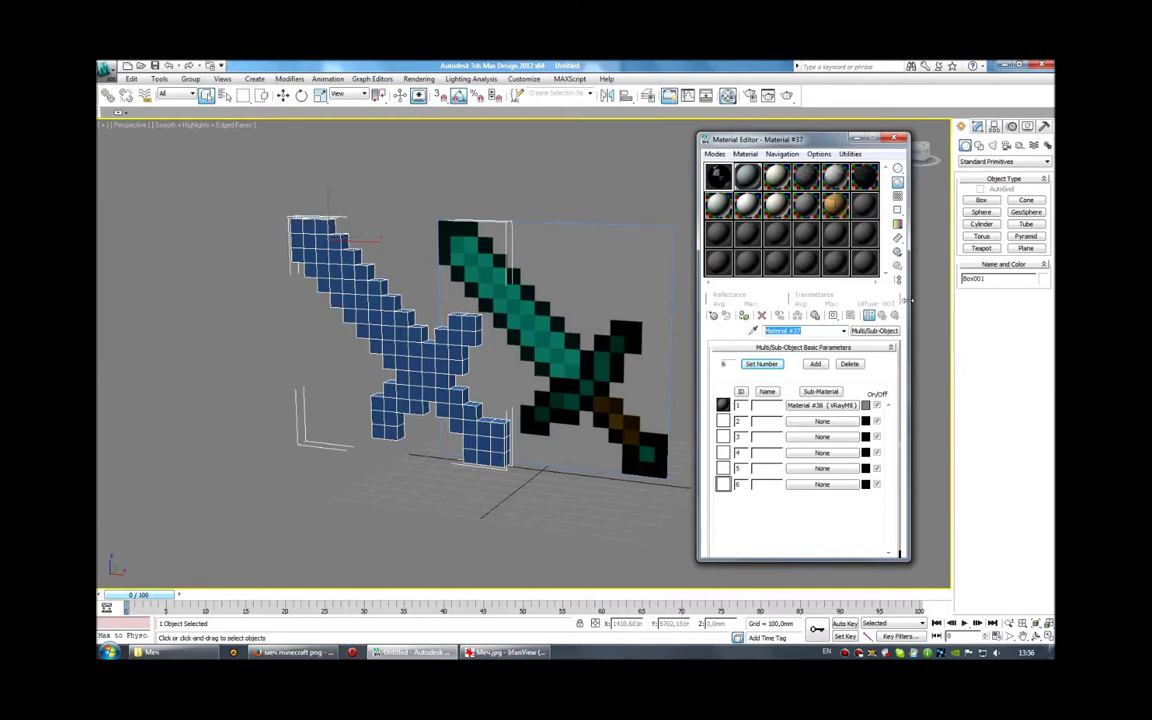
Open Google Translate in a new Firefox tab via Google's more-services menu
{"action": "left_click", "coordinate": [327, 645]}
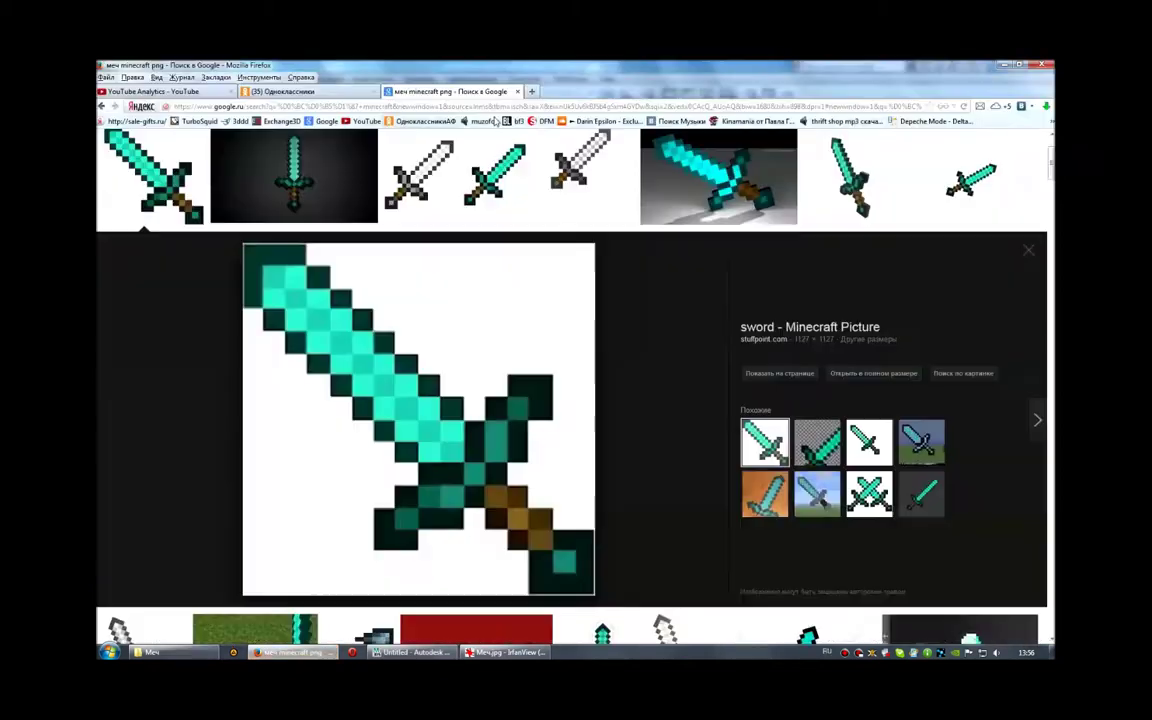
{"action": "key", "text": "ctrl+t"}
{"action": "left_click", "coordinate": [326, 121]}
{"action": "left_click", "coordinate": [487, 140]}
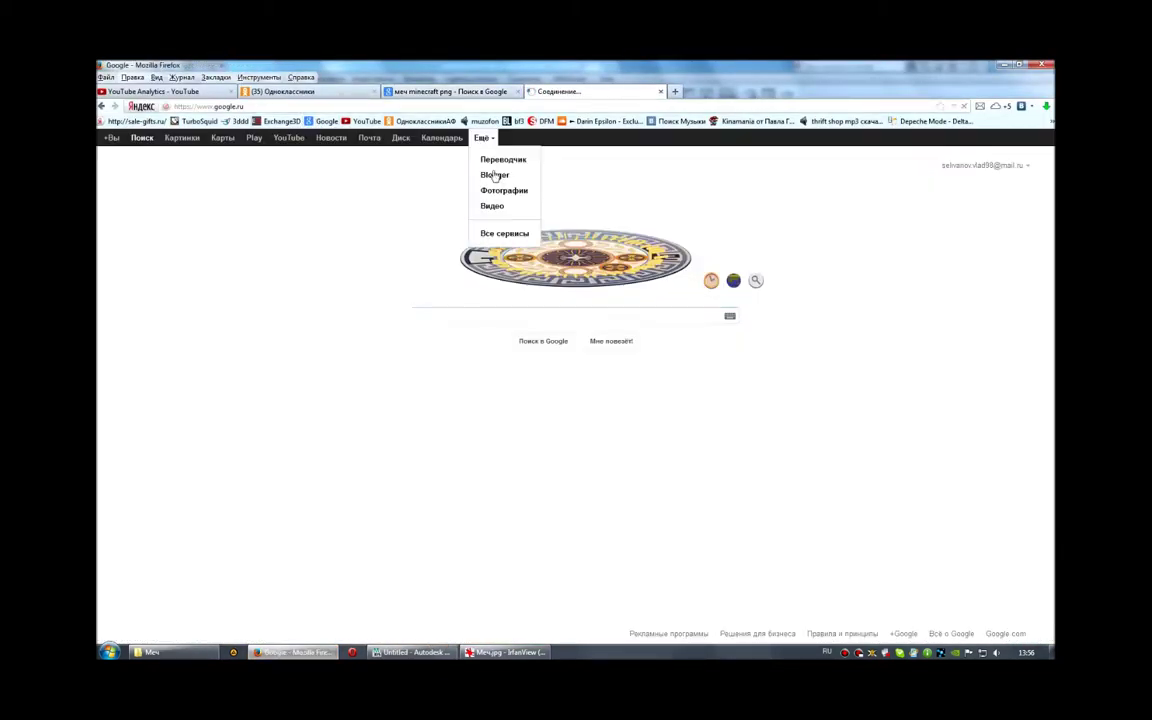
{"action": "left_click", "coordinate": [496, 163]}
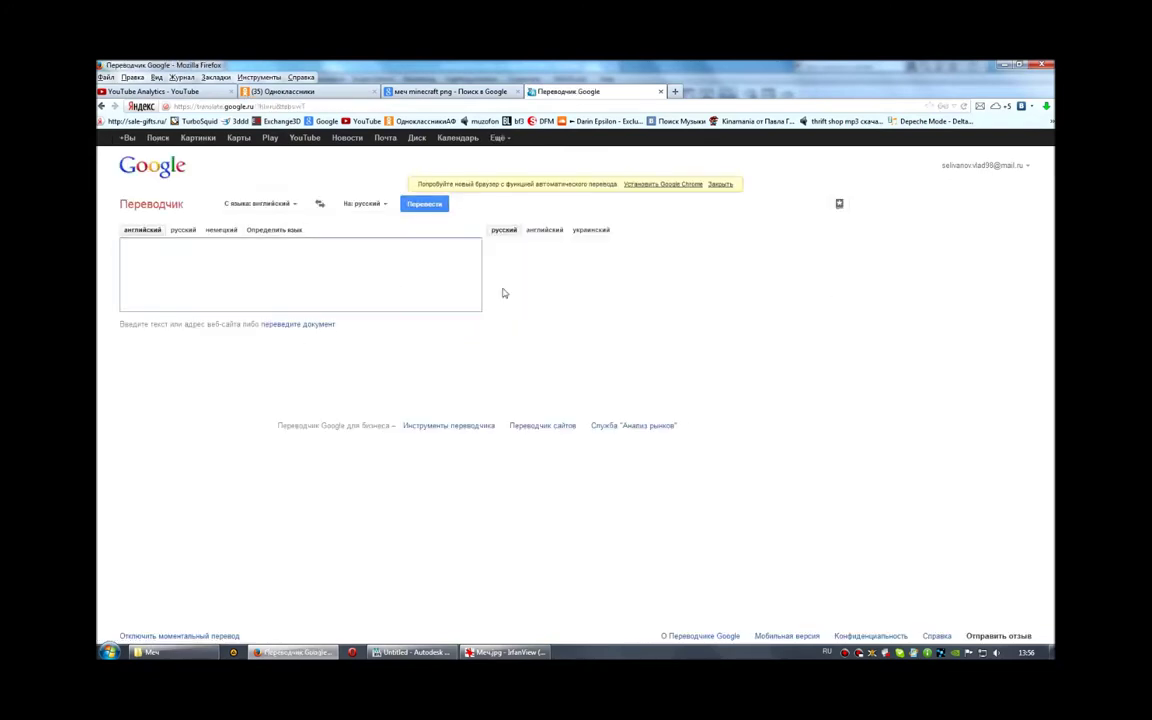
Translate the Russian меч into English as 'sword', then return to 3ds Max
{"action": "type", "text": "меч"}
{"action": "left_click", "coordinate": [320, 203]}
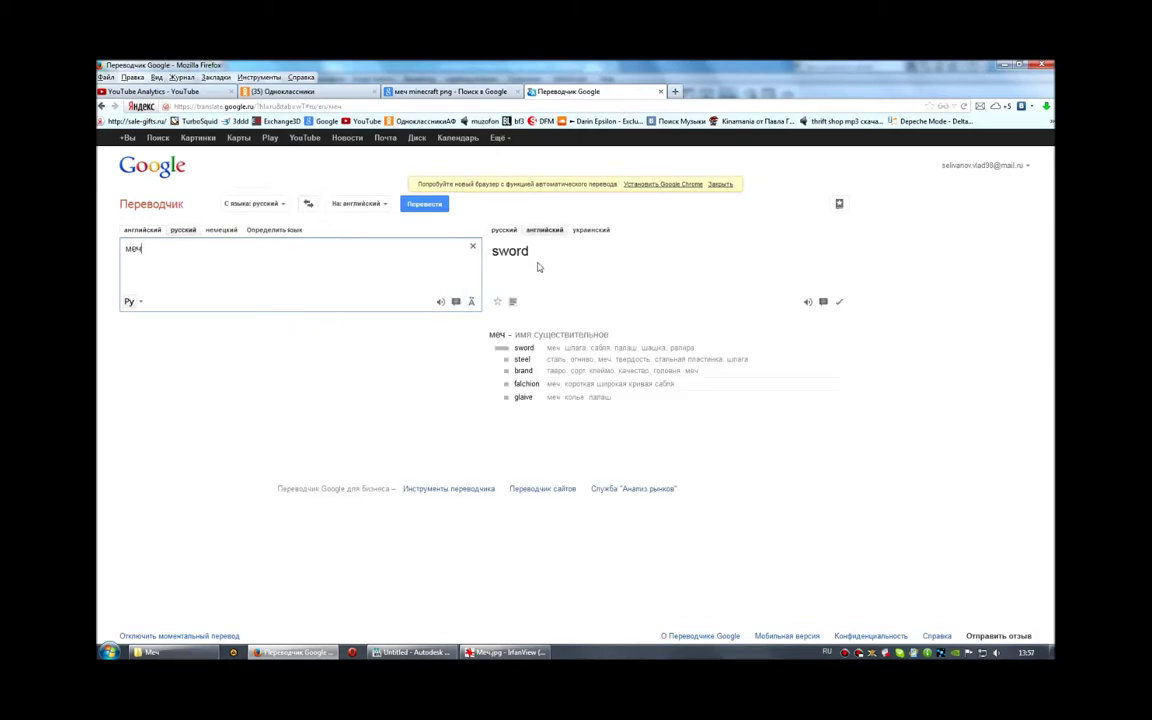
{"action": "left_click", "coordinate": [410, 652]}
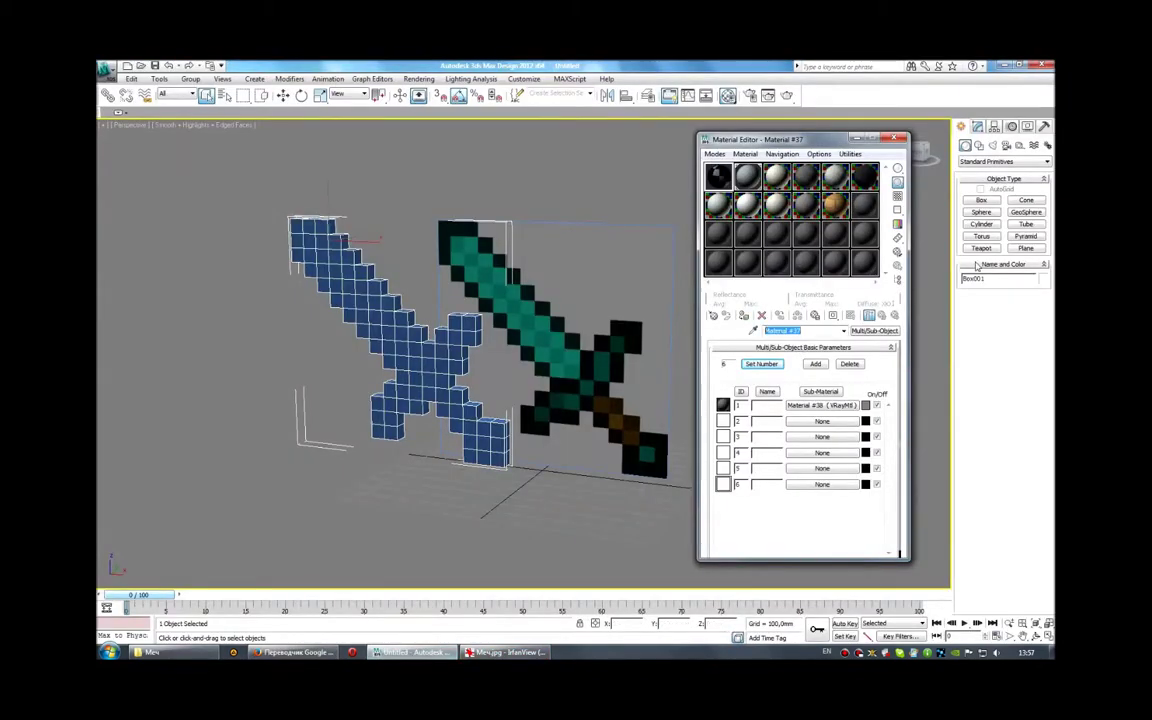
Type 'sword' as the name of Multi/Sub-Object Material #37
{"action": "type", "text": "swo"}
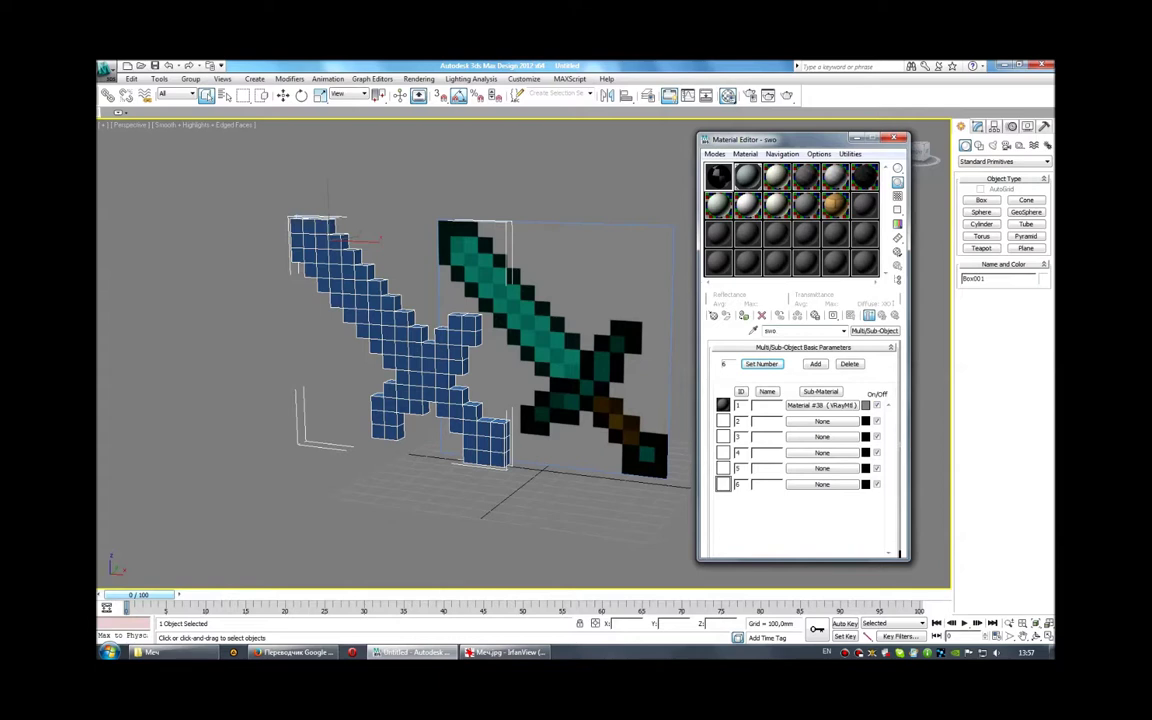
{"action": "type", "text": "rd"}
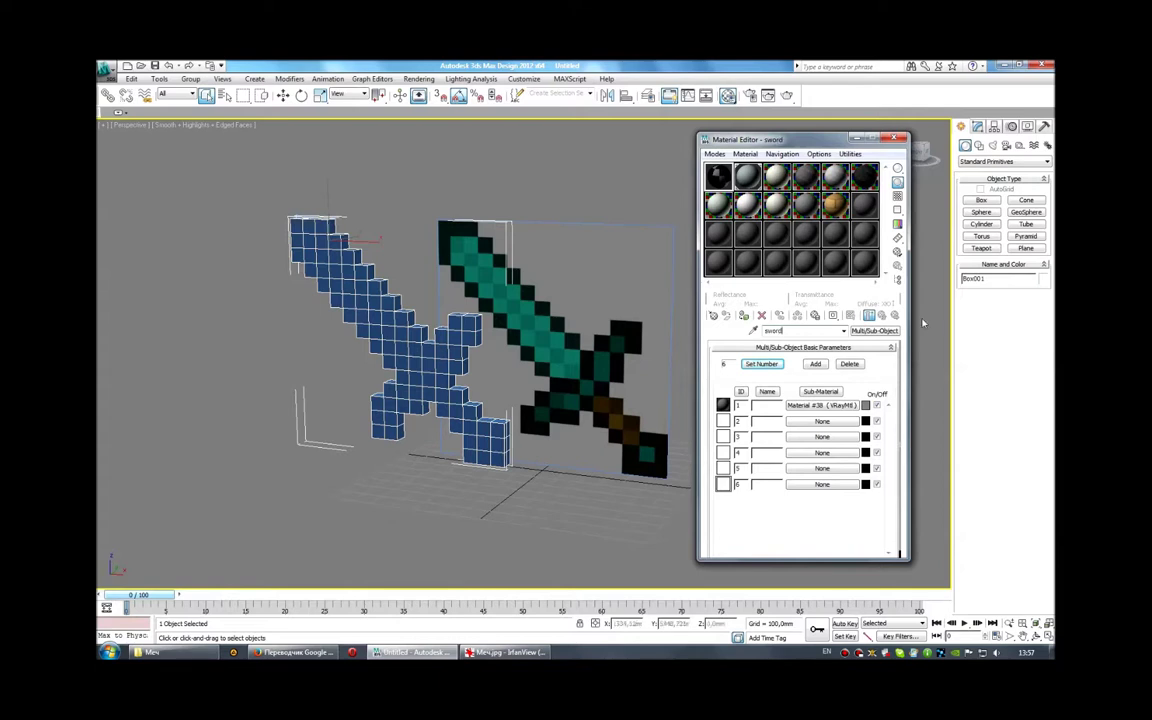
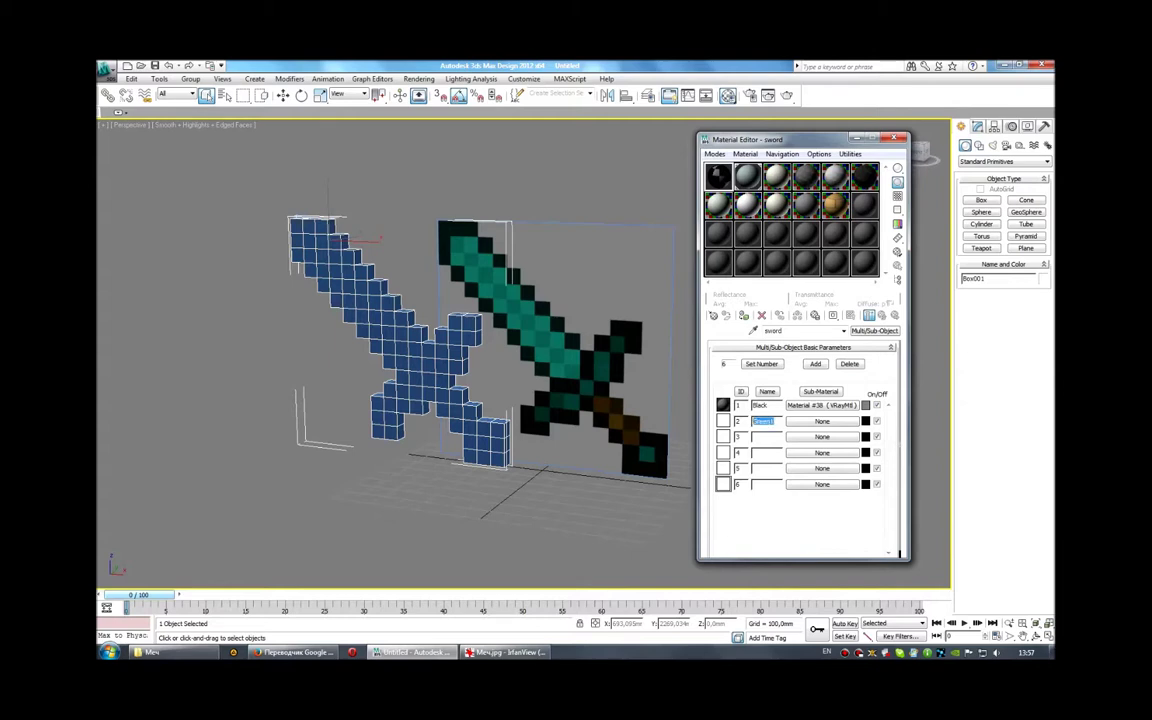
Type the sub-material names Green1, Green2, Green3, Brown1 and Brown2 into the Name fields
{"action": "type", "text": "Green1"}
{"action": "type", "text": "Green1"}
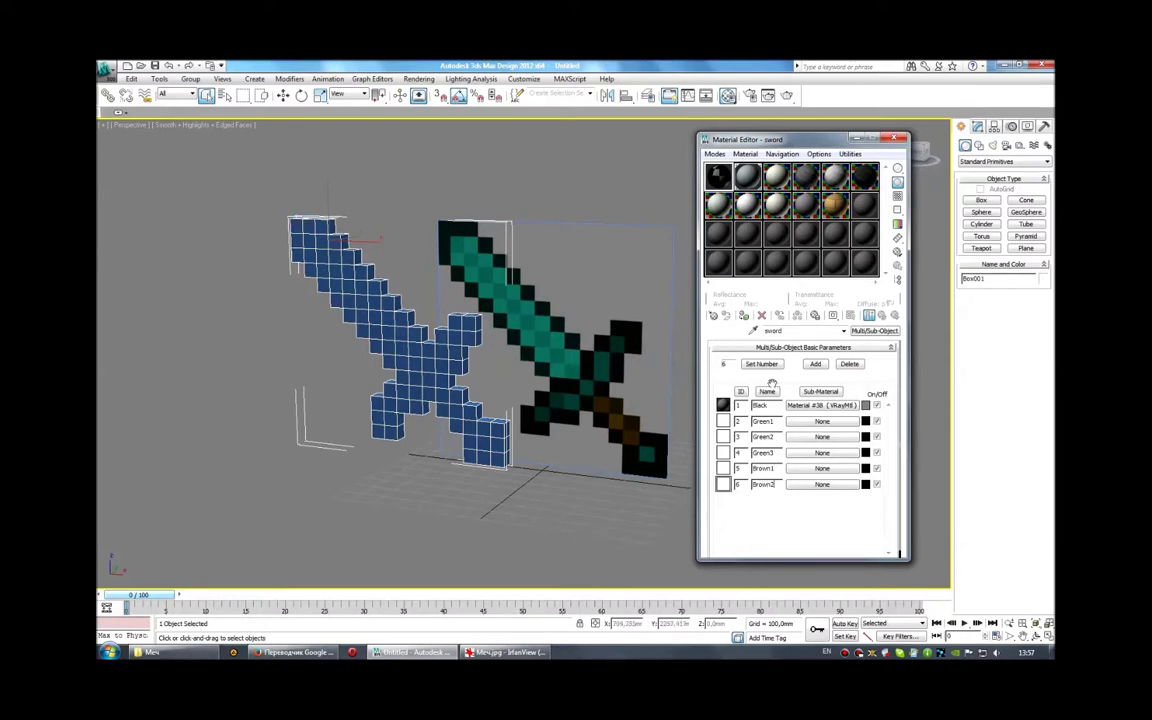
Give the Black sub-material a near-black diffuse (RGB 4, 18, 16) sampled from the sword and name it Black
{"action": "left_click", "coordinate": [820, 405]}
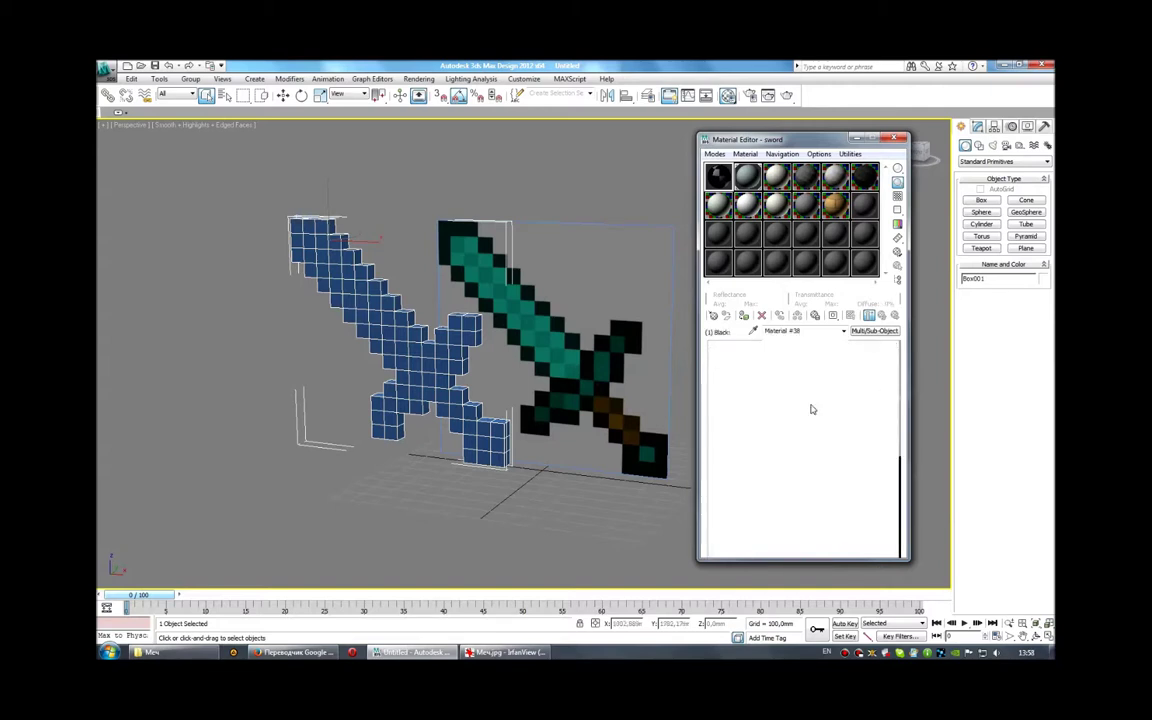
{"action": "left_click", "coordinate": [778, 406]}
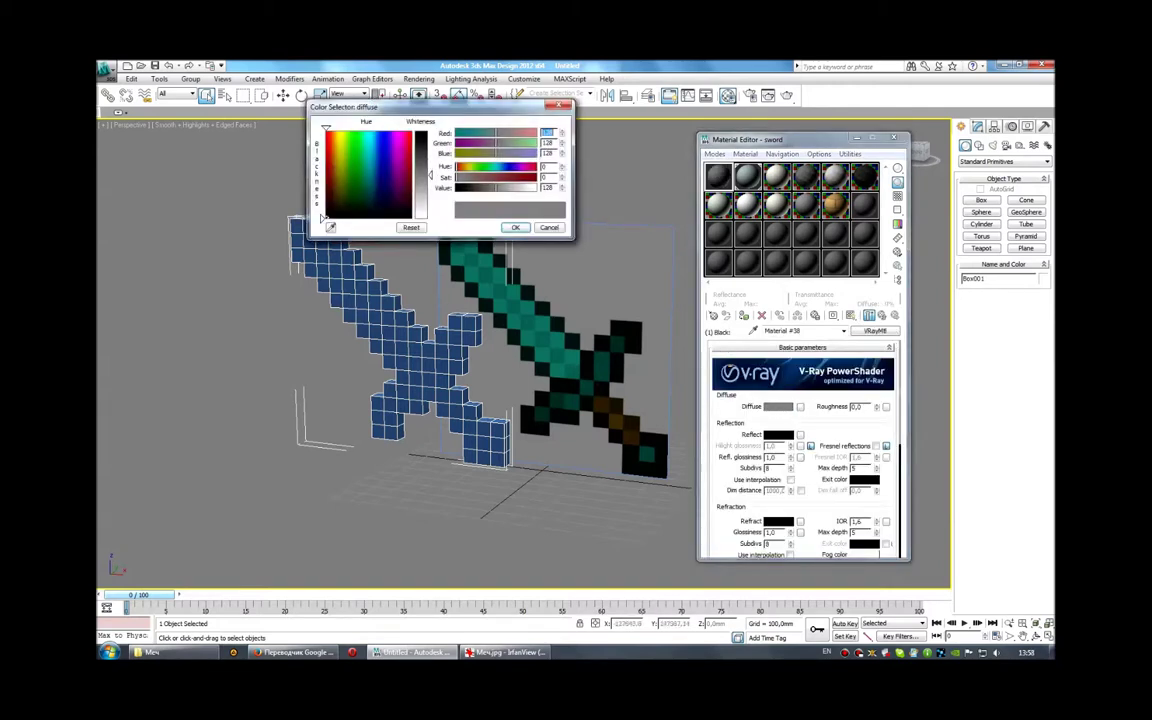
{"action": "left_click_drag", "start_coordinate": [432, 173], "coordinate": [430, 128]}
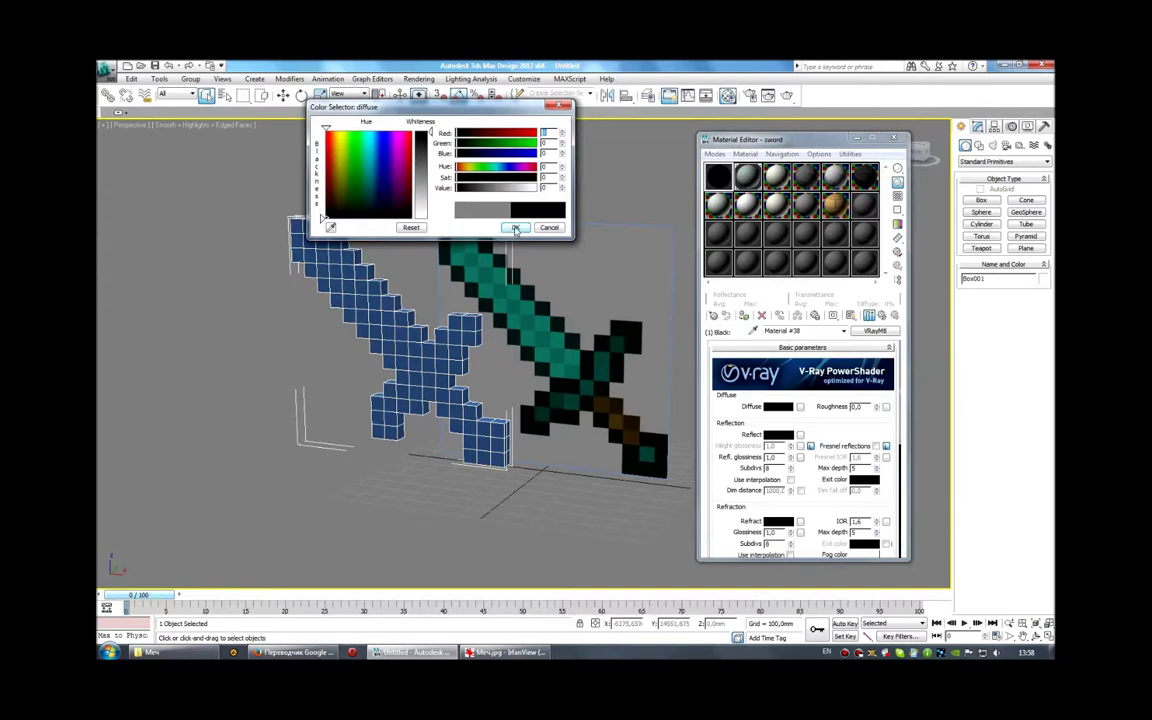
{"action": "left_click", "coordinate": [515, 228]}
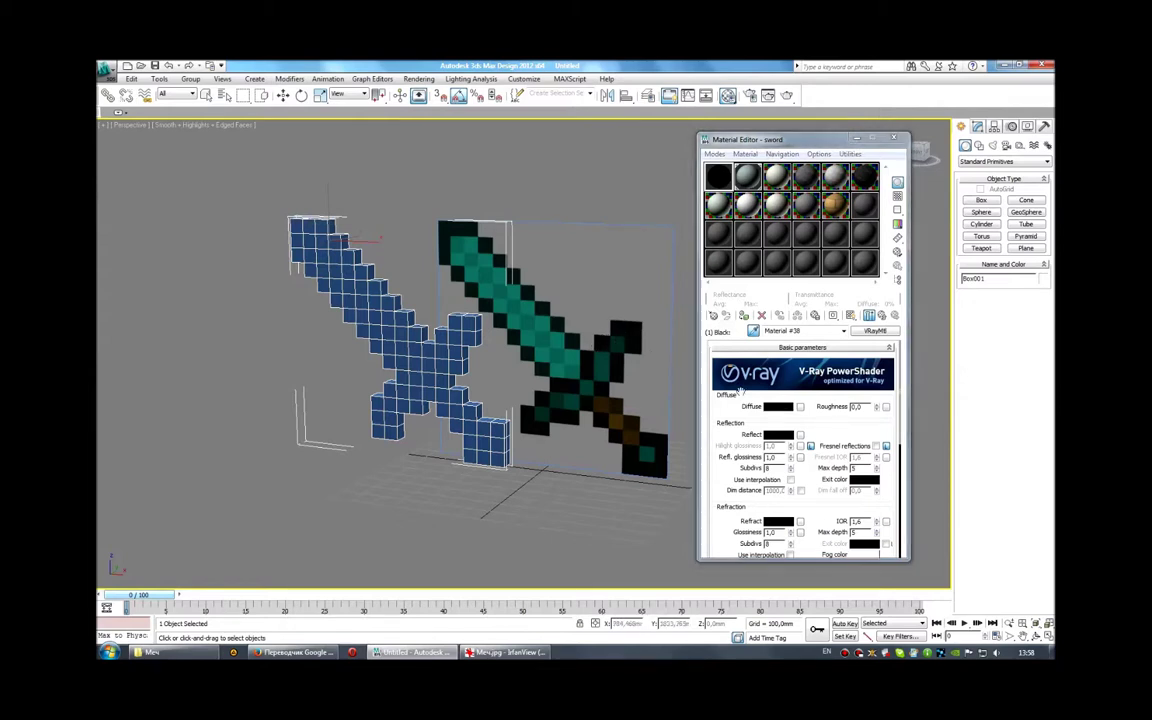
{"action": "left_click", "coordinate": [778, 406]}
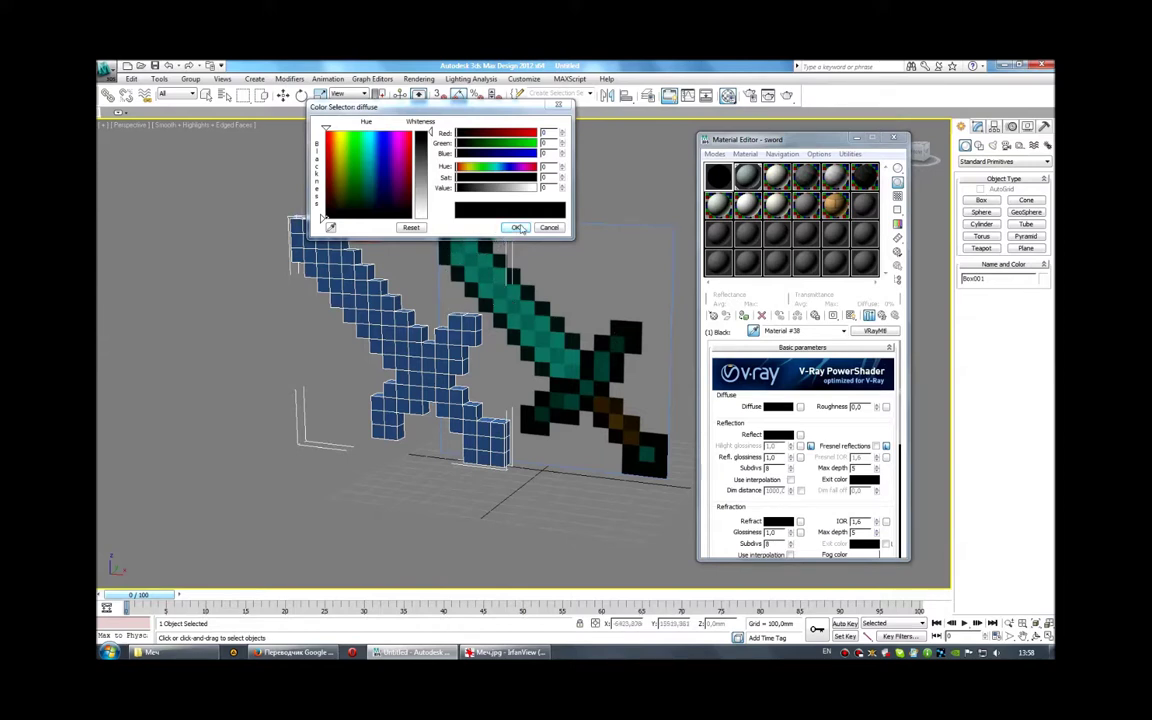
{"action": "left_click", "coordinate": [515, 227]}
{"action": "left_click", "coordinate": [778, 407]}
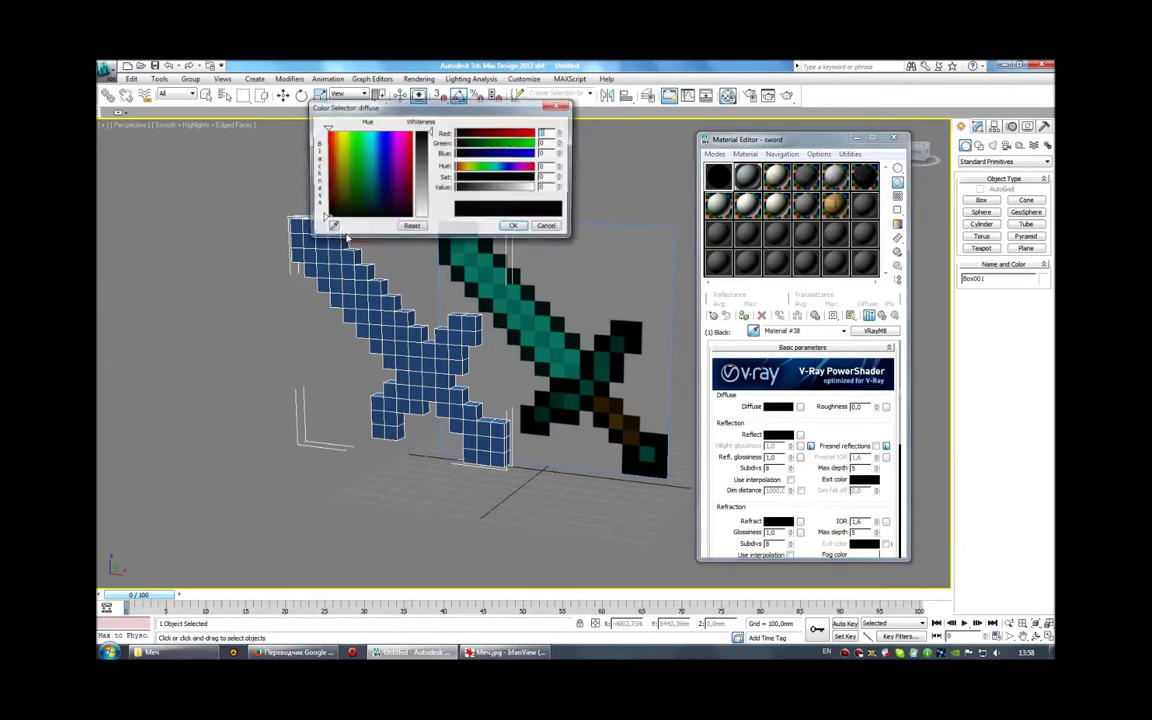
{"action": "left_click", "coordinate": [609, 318]}
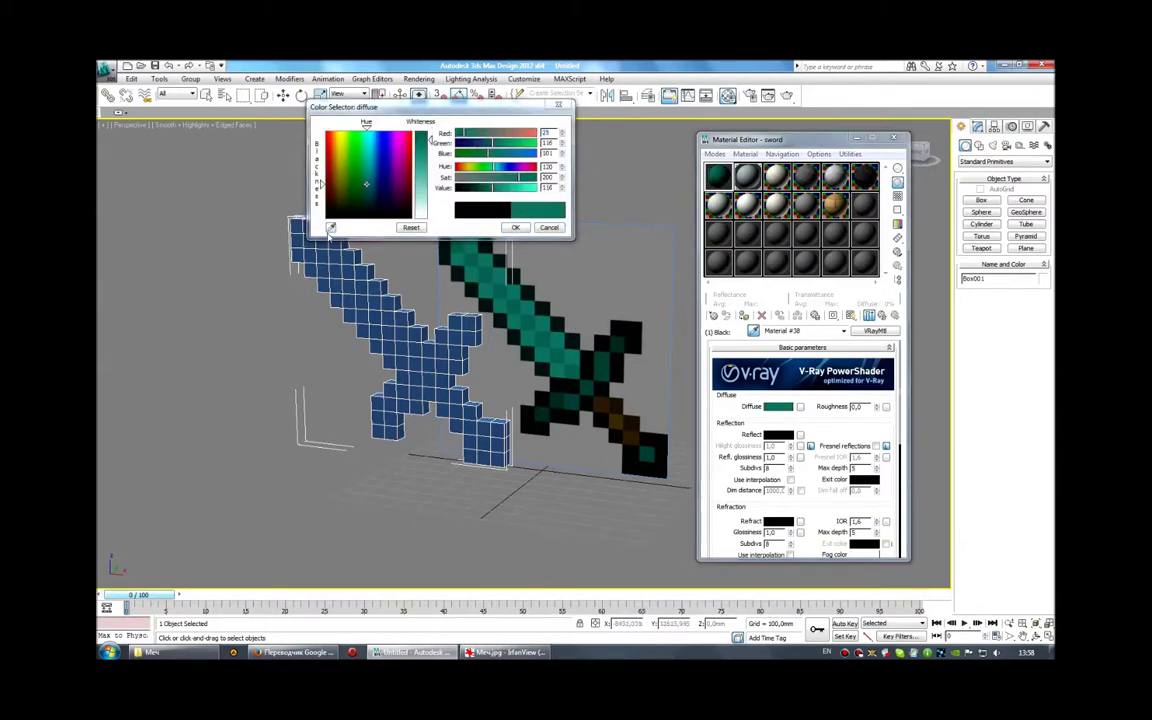
{"action": "left_click", "coordinate": [609, 317]}
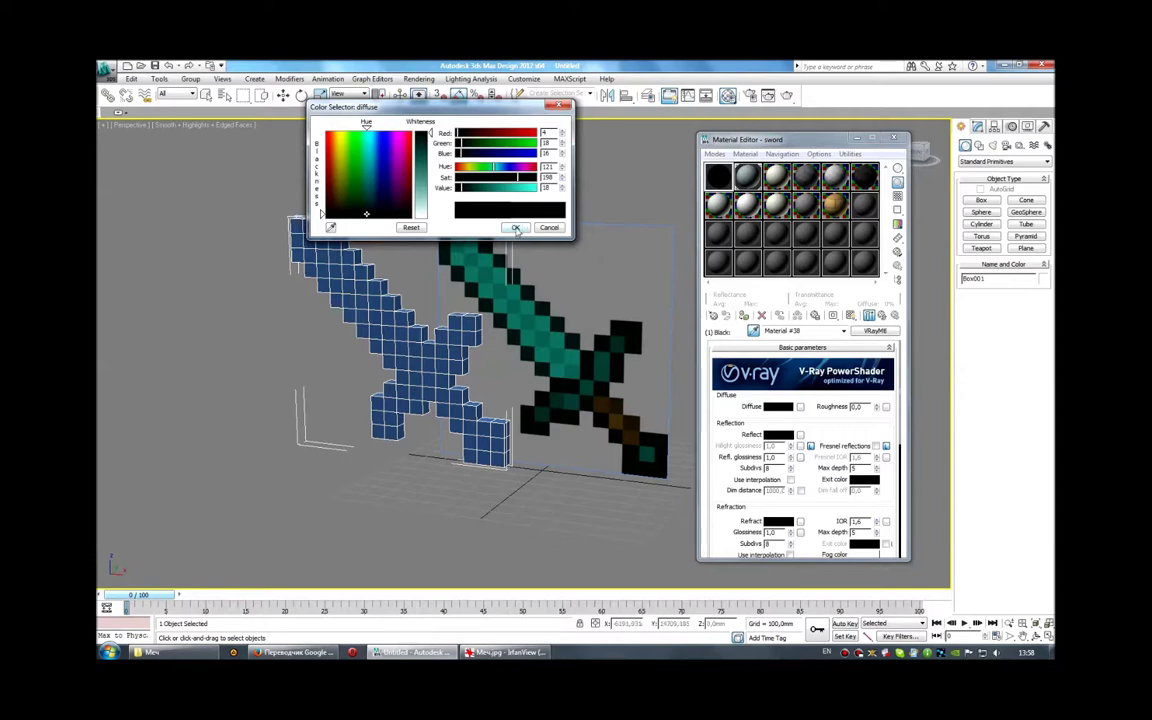
{"action": "left_click", "coordinate": [516, 228]}
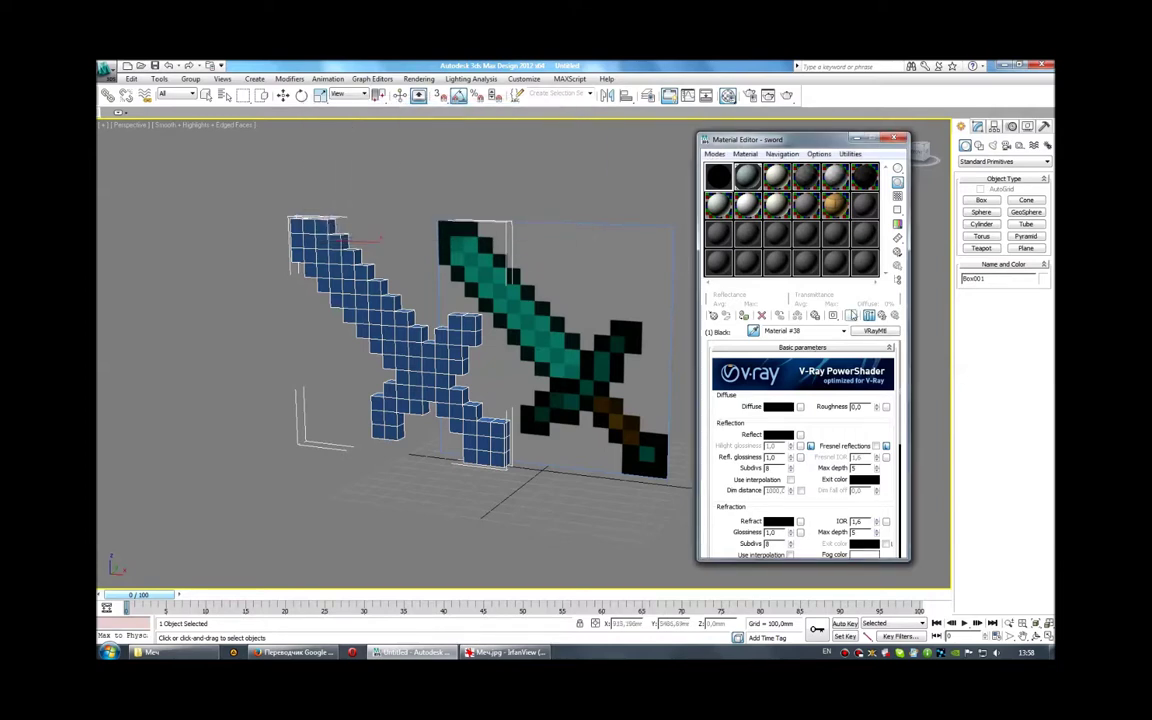
{"action": "type", "text": "Black"}
{"action": "key", "text": "Up"}
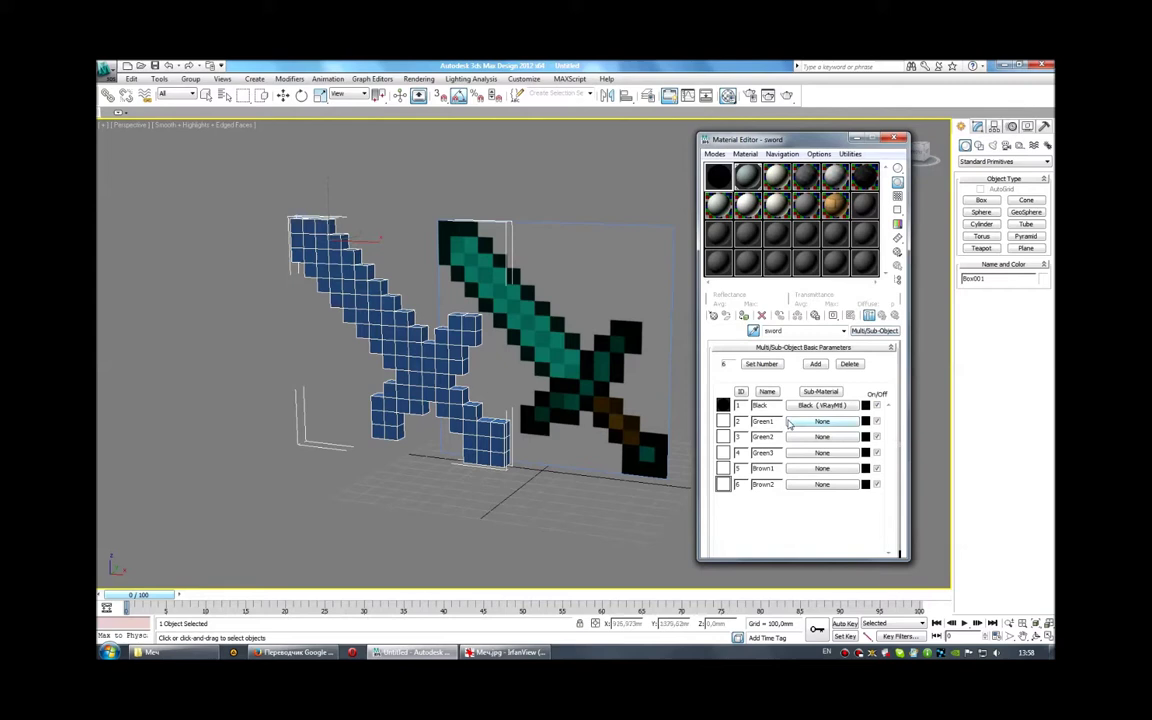
Copy the Black material into the Green1 slot and set its diffuse to the sword's dark teal
{"action": "left_click", "coordinate": [800, 421]}
{"action": "left_click_drag", "start_coordinate": [512, 158], "coordinate": [213, 135]}
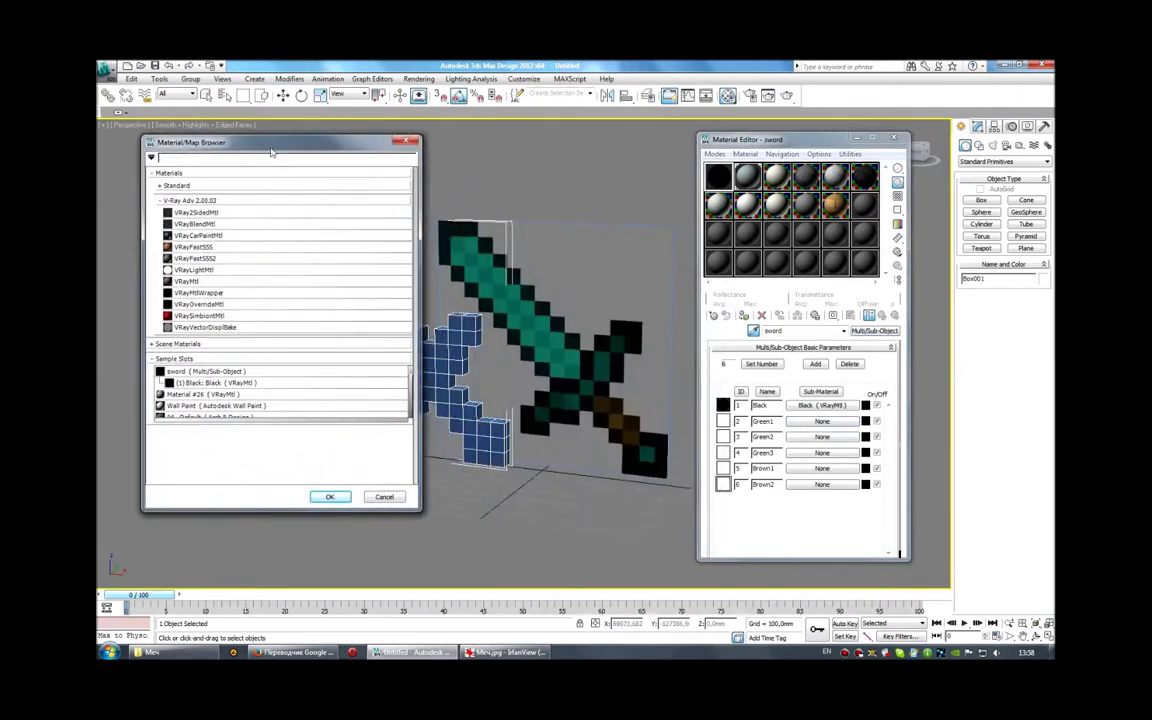
{"action": "left_click", "coordinate": [405, 141]}
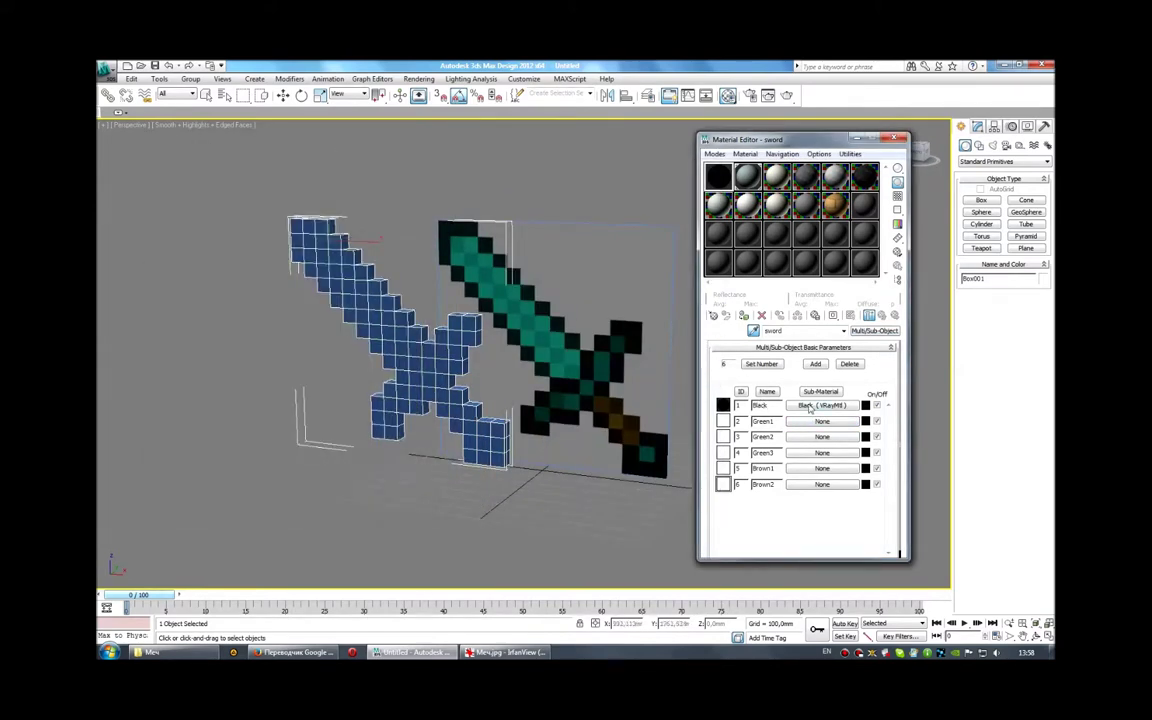
{"action": "left_click_drag", "start_coordinate": [822, 405], "coordinate": [822, 421]}
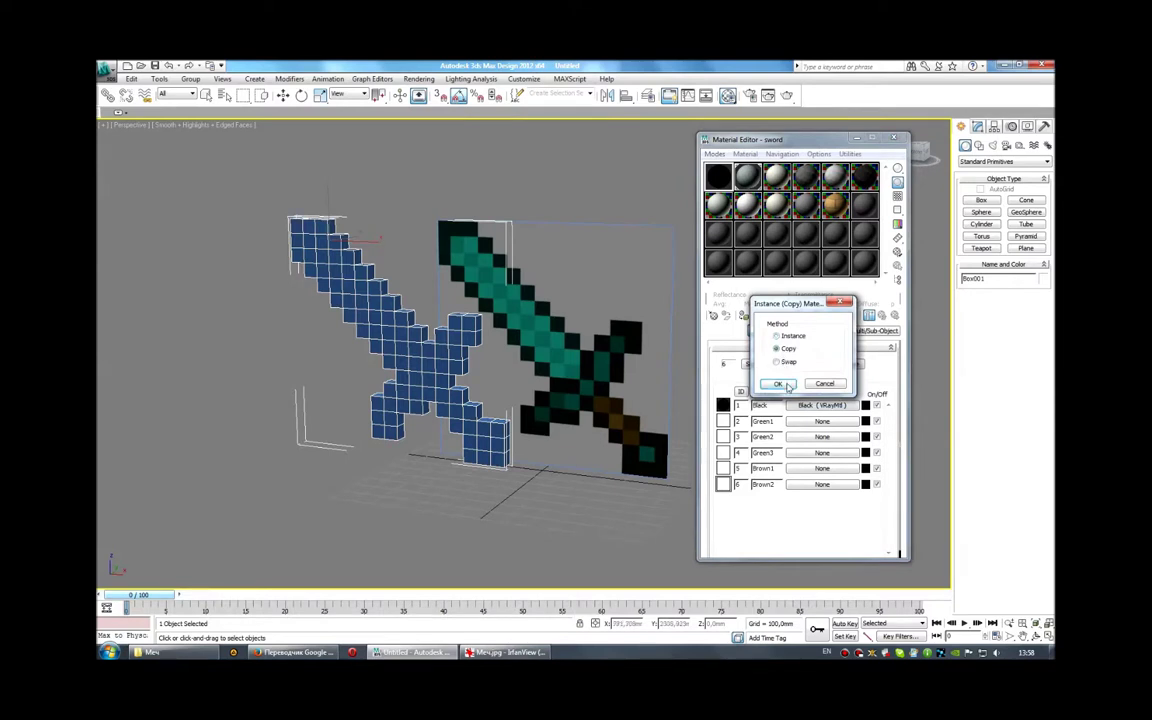
{"action": "left_click", "coordinate": [778, 384]}
{"action": "scroll", "coordinate": [782, 390], "scroll_direction": "down", "scroll_amount": 5}
{"action": "left_click", "coordinate": [782, 390]}
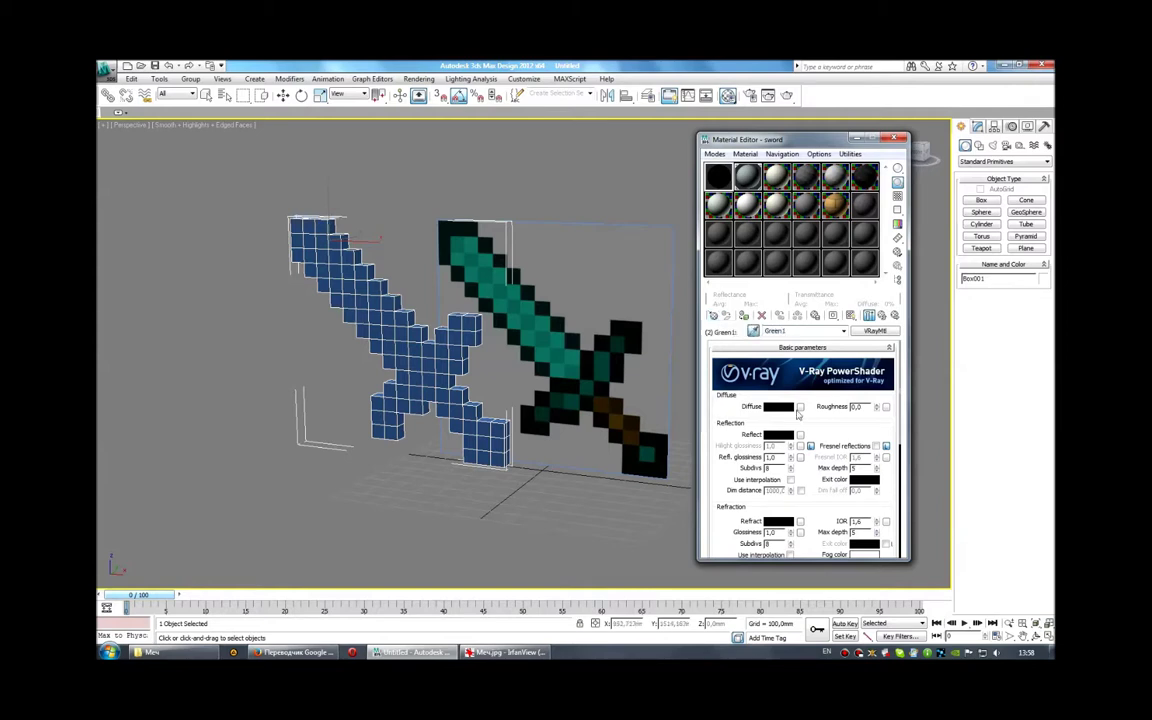
{"action": "left_click", "coordinate": [800, 409]}
{"action": "key", "text": "Escape"}
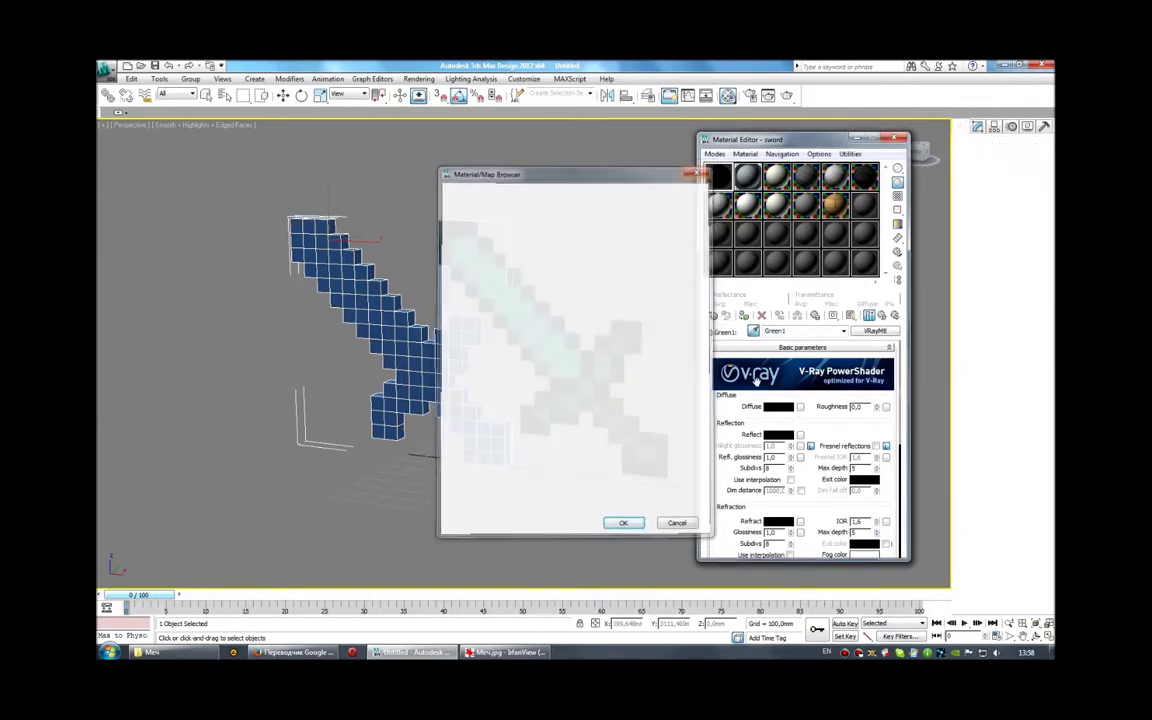
{"action": "left_click", "coordinate": [780, 407]}
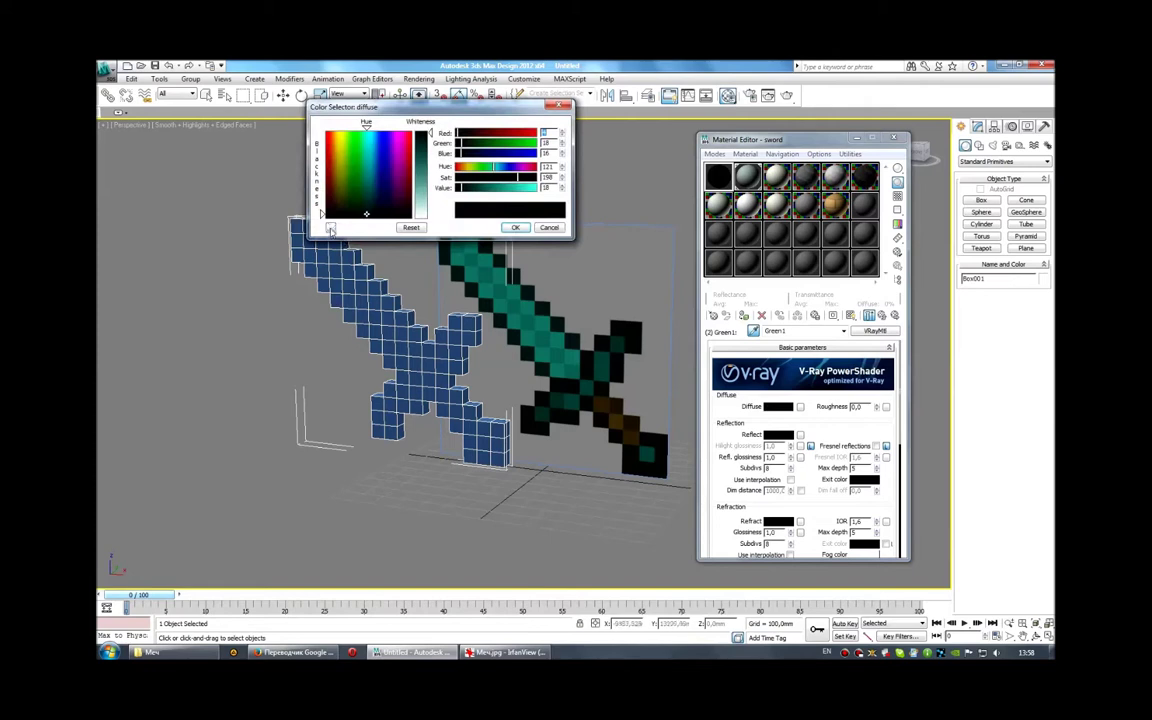
{"action": "left_click", "coordinate": [505, 248]}
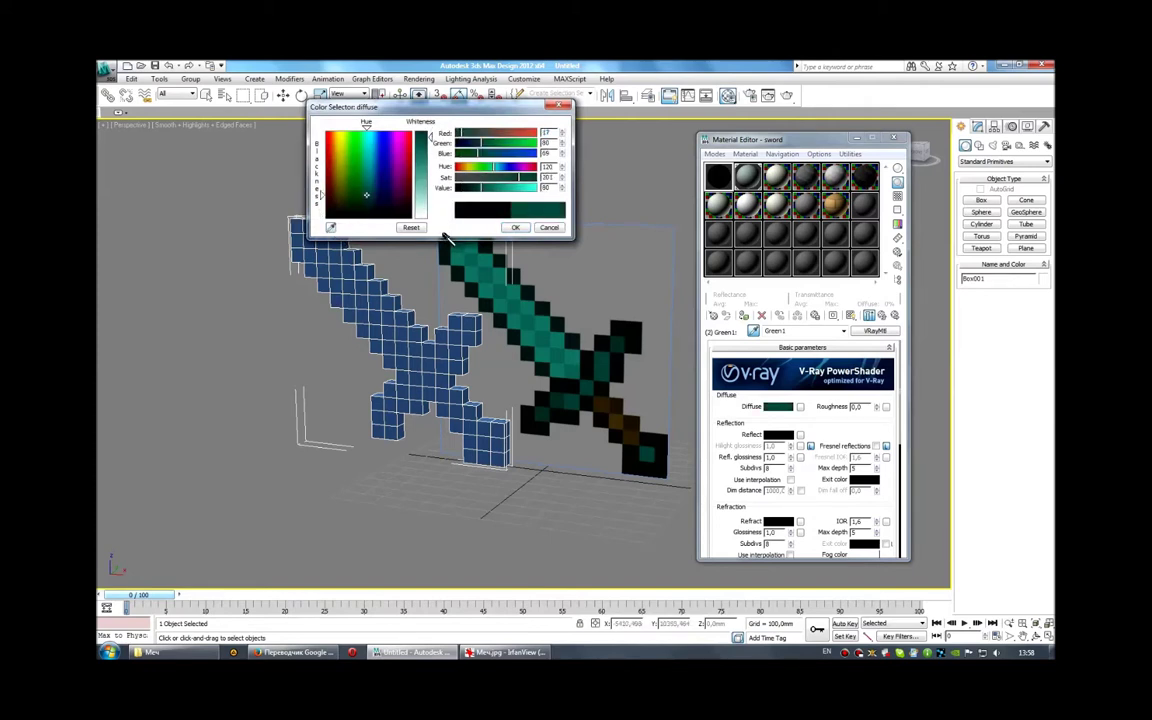
{"action": "left_click", "coordinate": [514, 229]}
{"action": "left_click", "coordinate": [882, 316]}
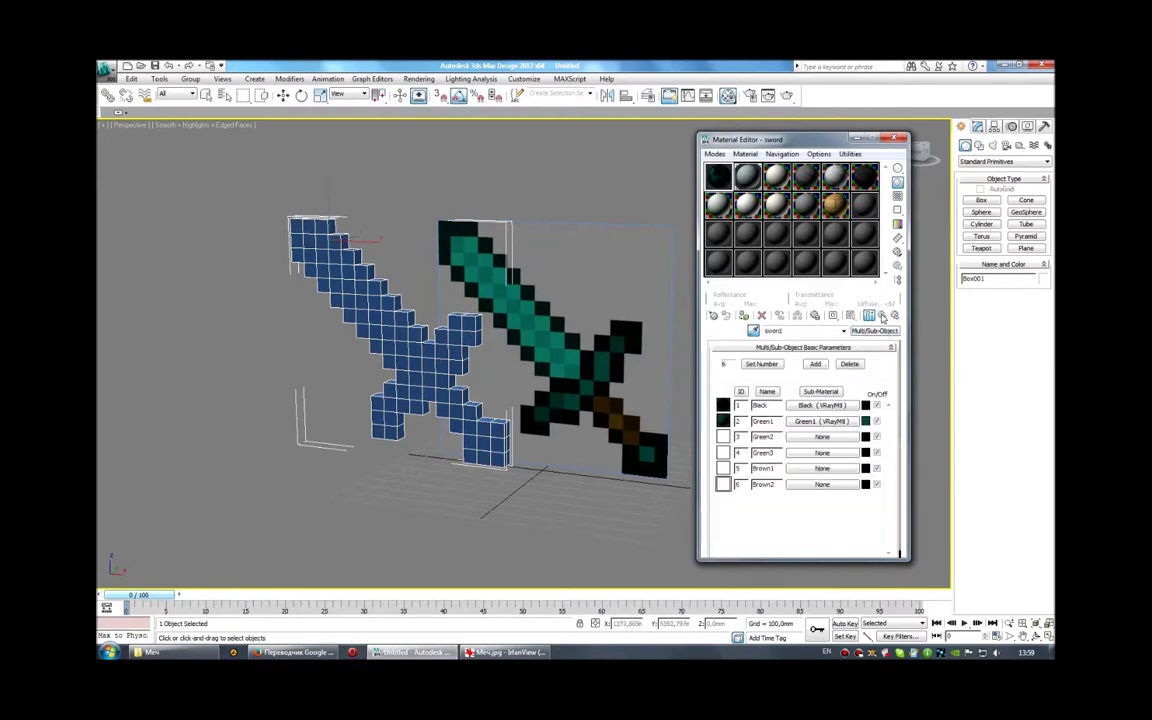
Copy Green1 into the Green2 slot and give it a lighter teal diffuse
{"action": "left_click_drag", "start_coordinate": [823, 421], "coordinate": [822, 437]}
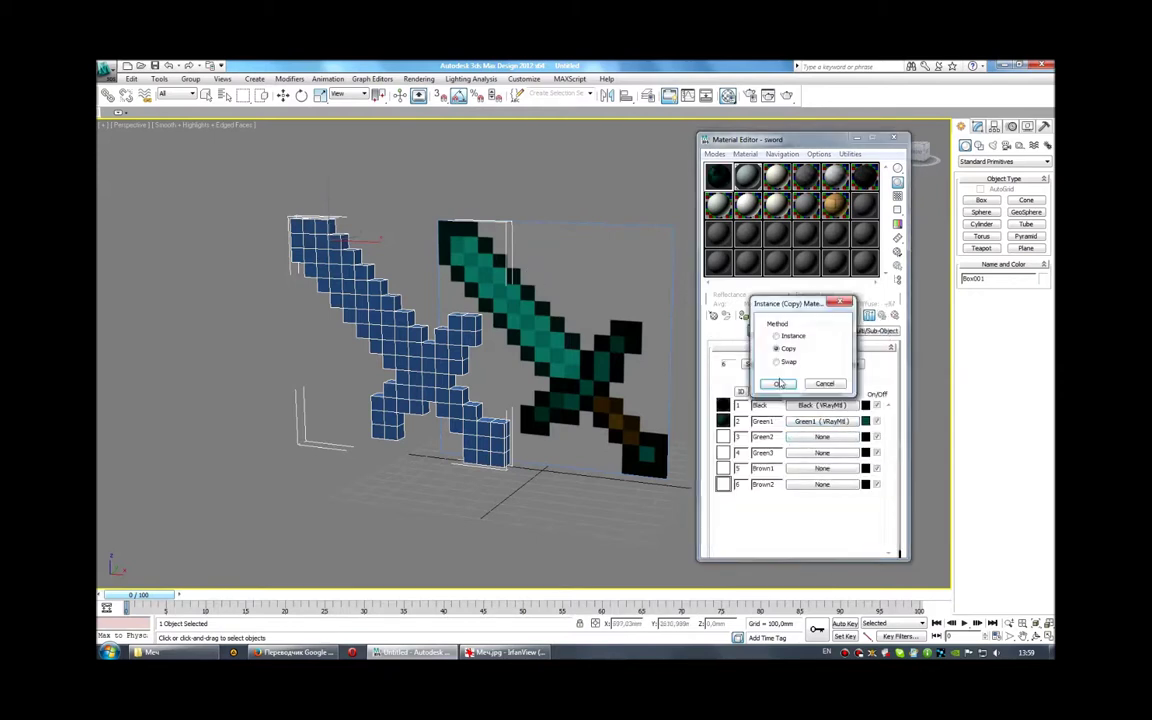
{"action": "left_click", "coordinate": [780, 384]}
{"action": "left_click", "coordinate": [822, 437]}
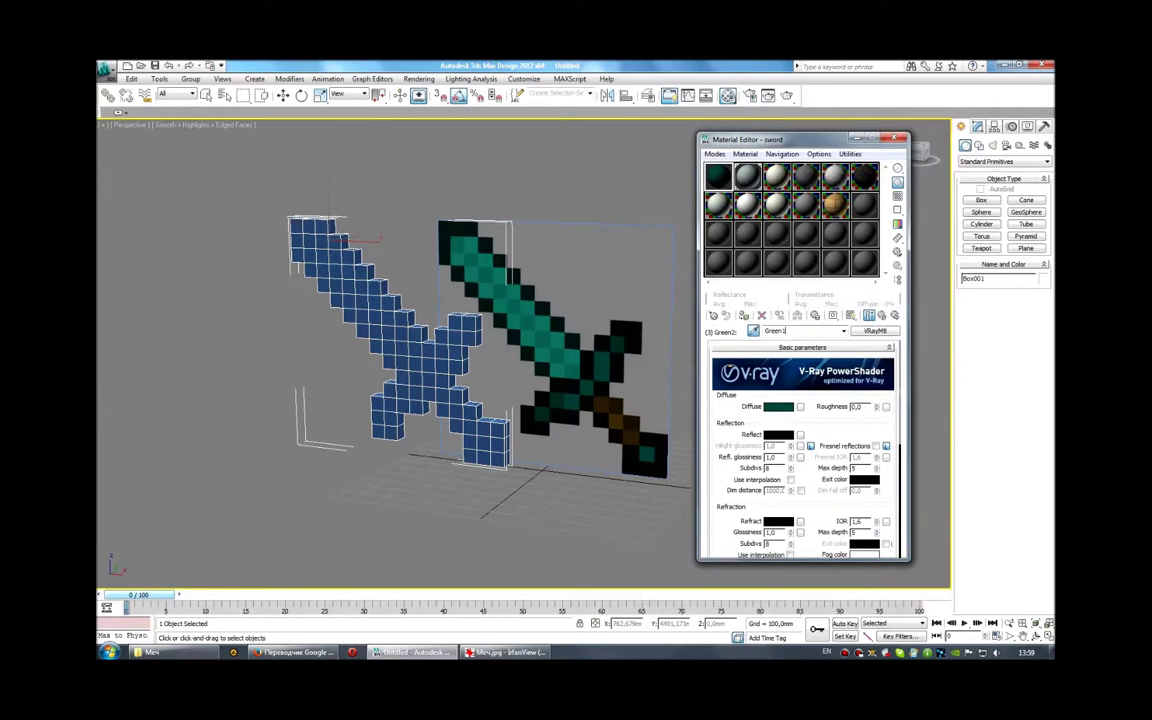
{"action": "left_click", "coordinate": [778, 406]}
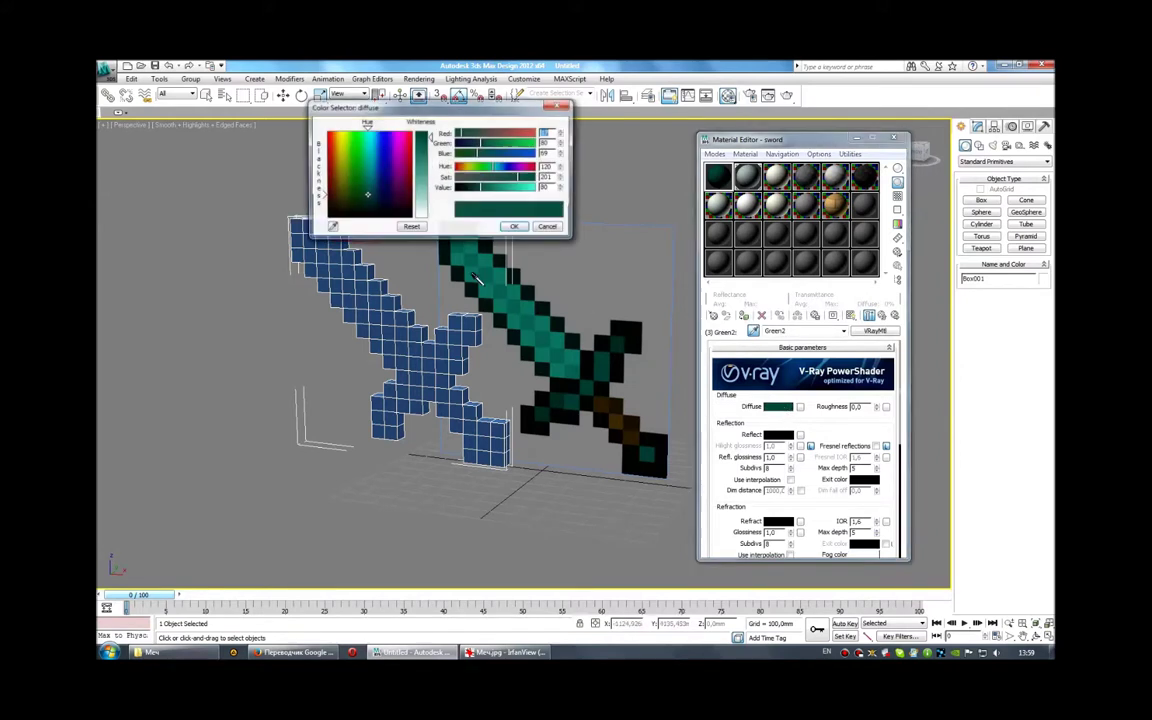
{"action": "left_click", "coordinate": [366, 184]}
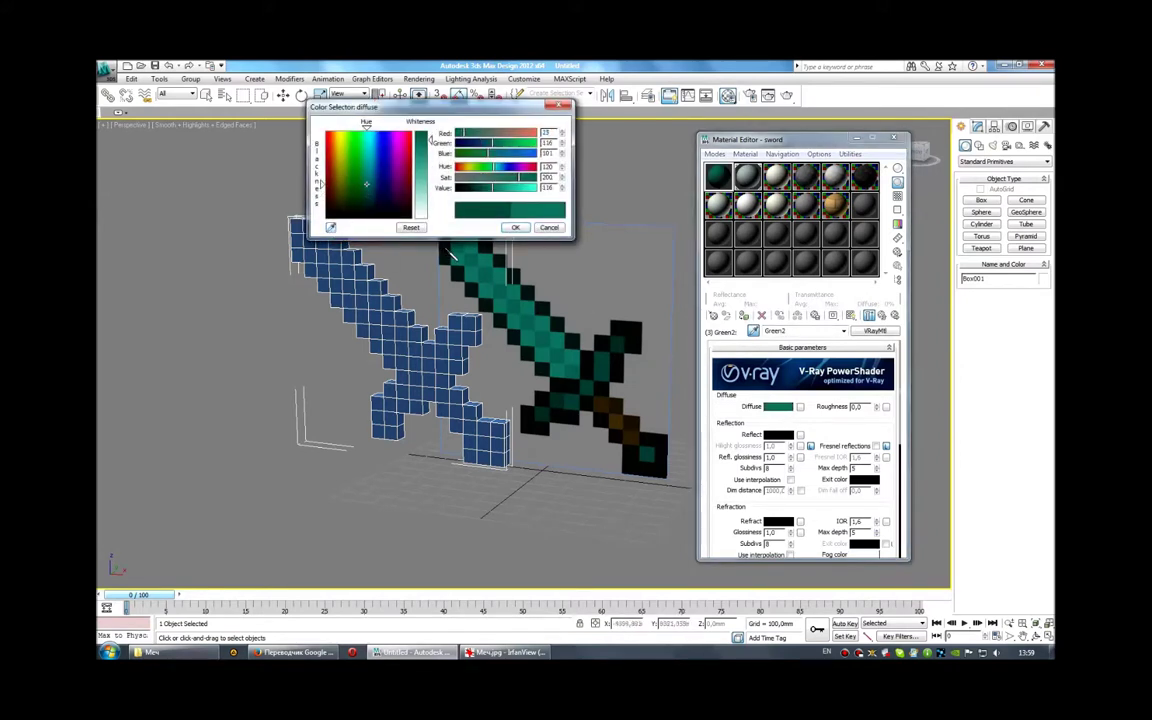
{"action": "left_click", "coordinate": [515, 227]}
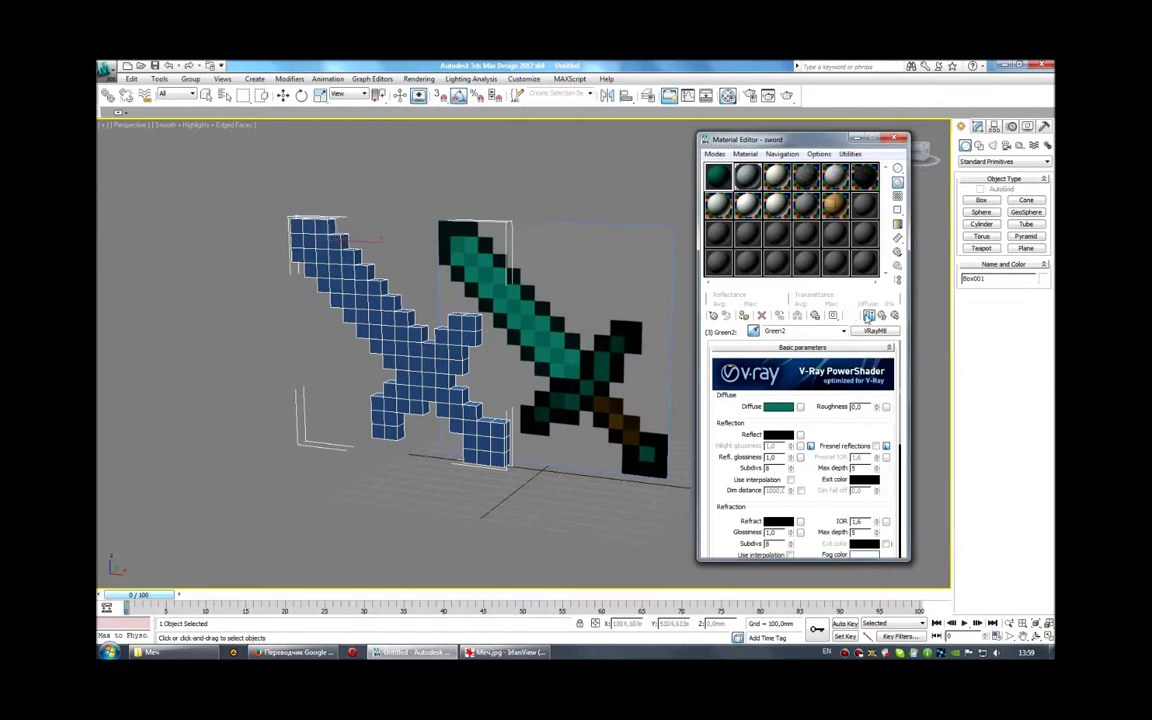
{"action": "left_click", "coordinate": [882, 316]}
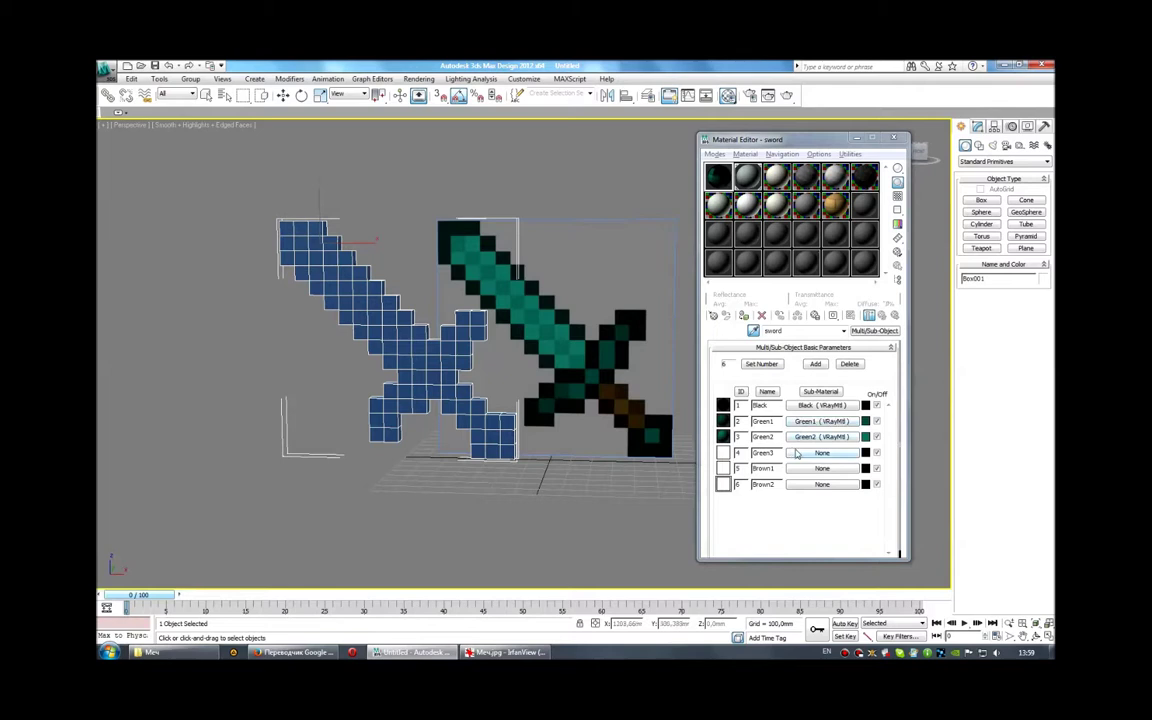
Copy the material into the Green3 slot and darken its teal diffuse to value 49
{"action": "left_click_drag", "start_coordinate": [796, 428], "coordinate": [800, 422]}
{"action": "left_click", "coordinate": [791, 384]}
{"action": "left_click", "coordinate": [822, 452]}
{"action": "type", "text": "Green3"}
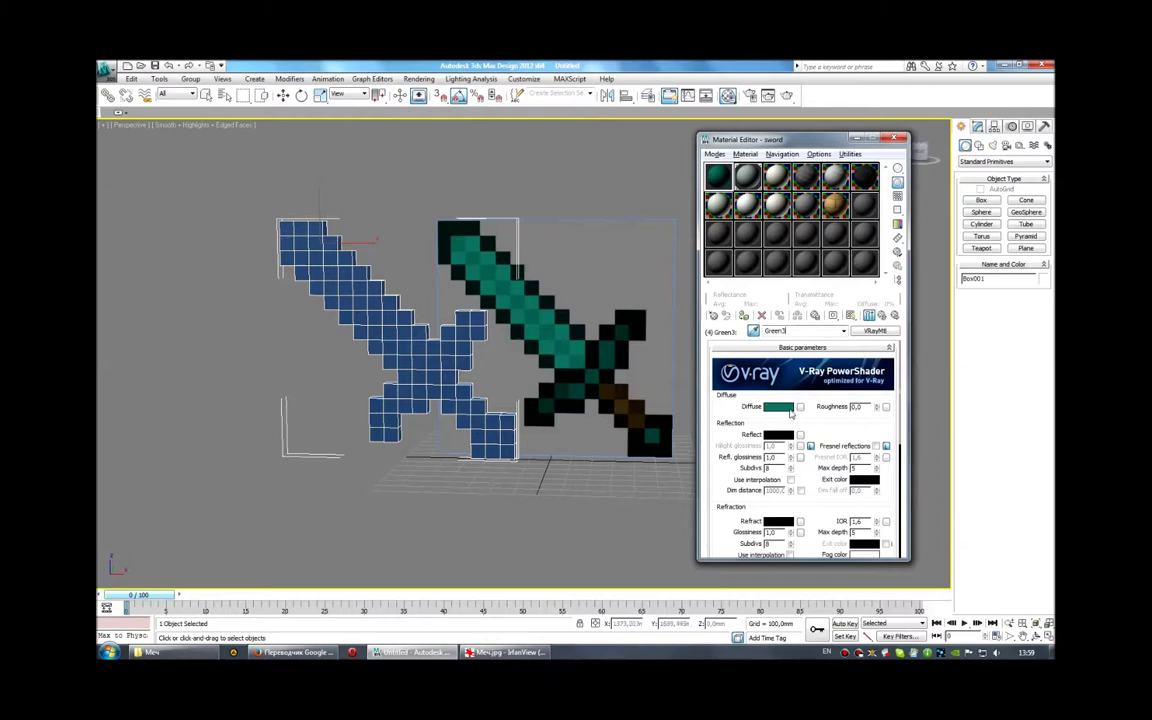
{"action": "left_click", "coordinate": [778, 406]}
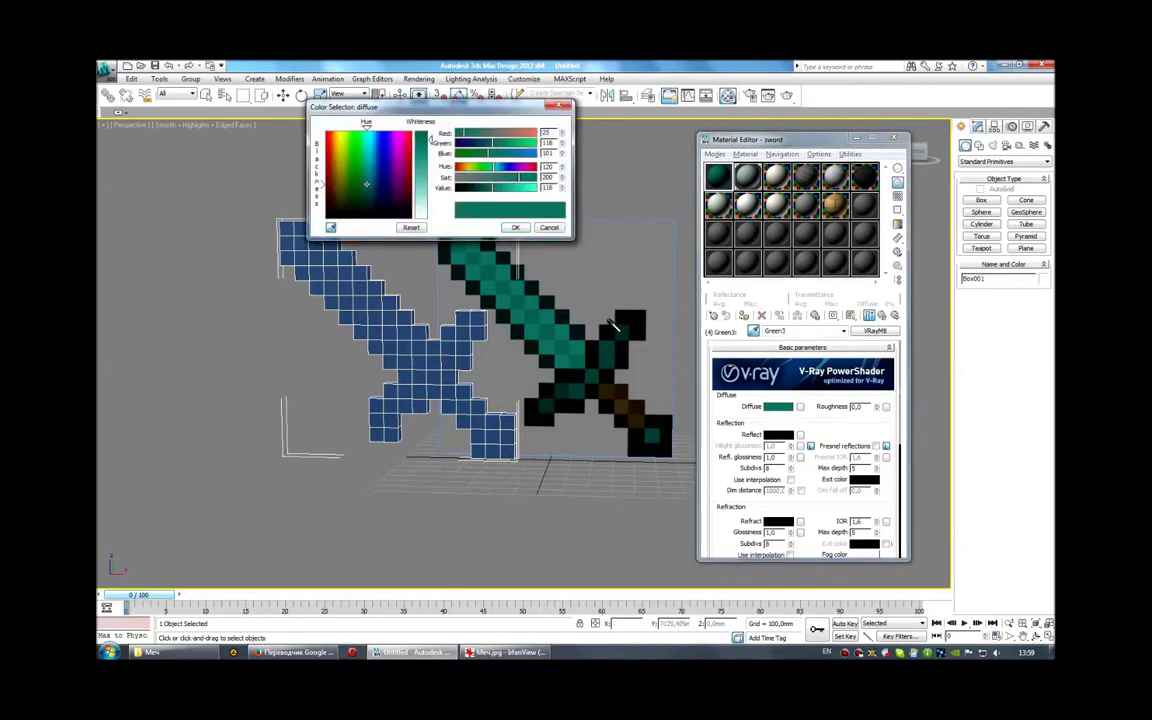
{"action": "left_click_drag", "start_coordinate": [491, 187], "coordinate": [470, 187]}
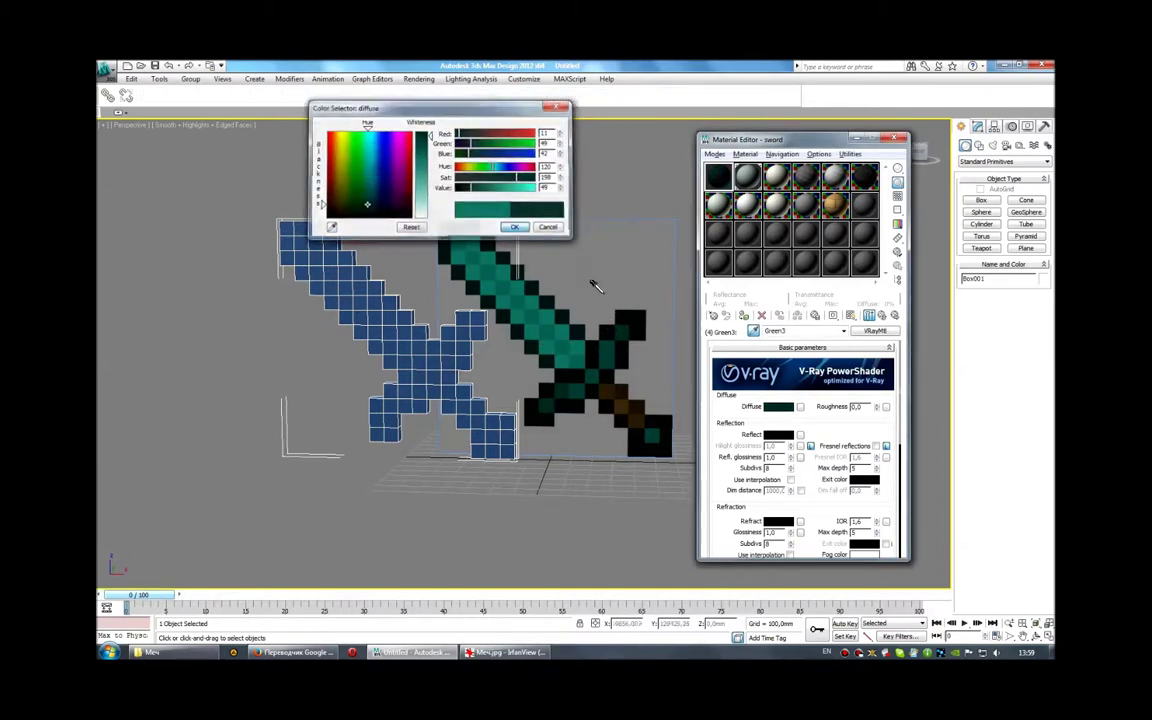
{"action": "left_click", "coordinate": [514, 227]}
{"action": "left_click", "coordinate": [880, 315]}
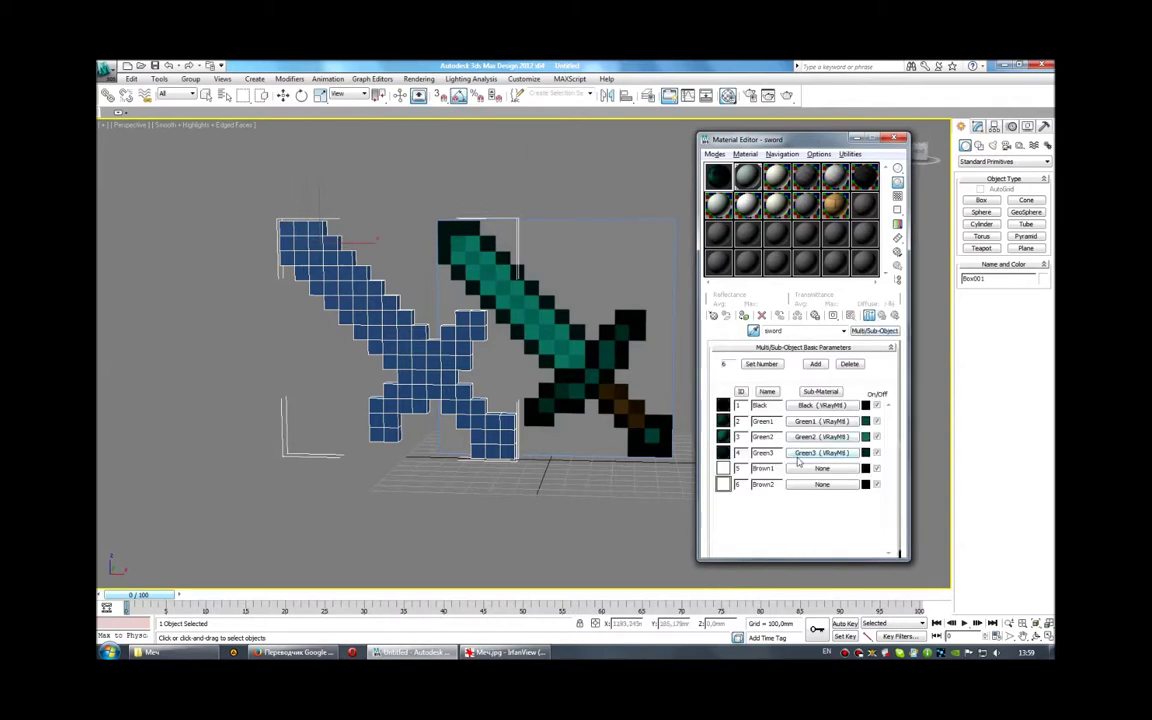
Copy Green3 into Brown1 and set its diffuse to the reference sword's brown handle colour
{"action": "left_click_drag", "start_coordinate": [798, 455], "coordinate": [820, 468]}
{"action": "left_click", "coordinate": [770, 381]}
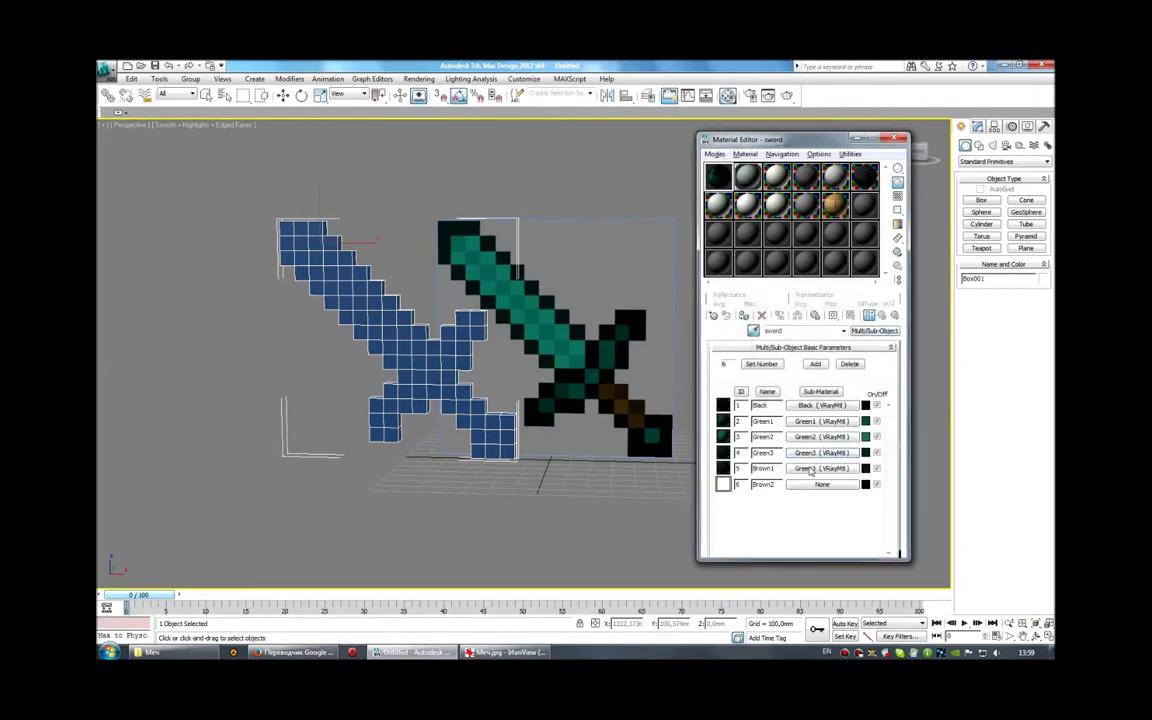
{"action": "left_click", "coordinate": [810, 469]}
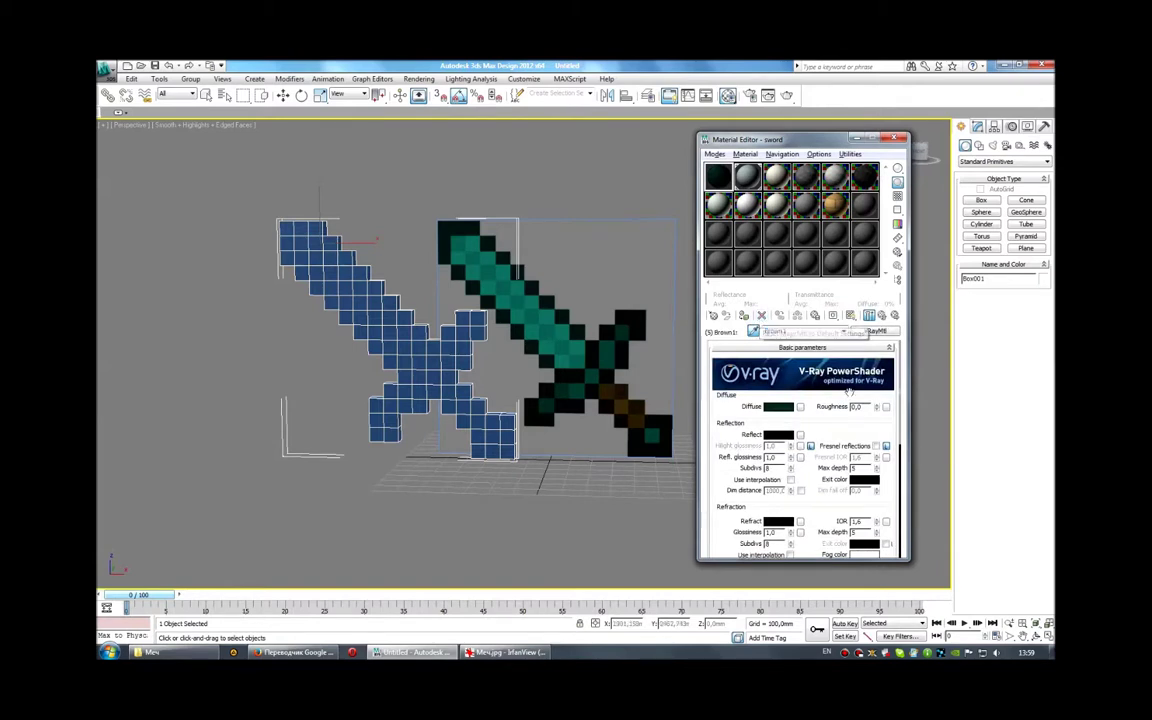
{"action": "left_click", "coordinate": [779, 407]}
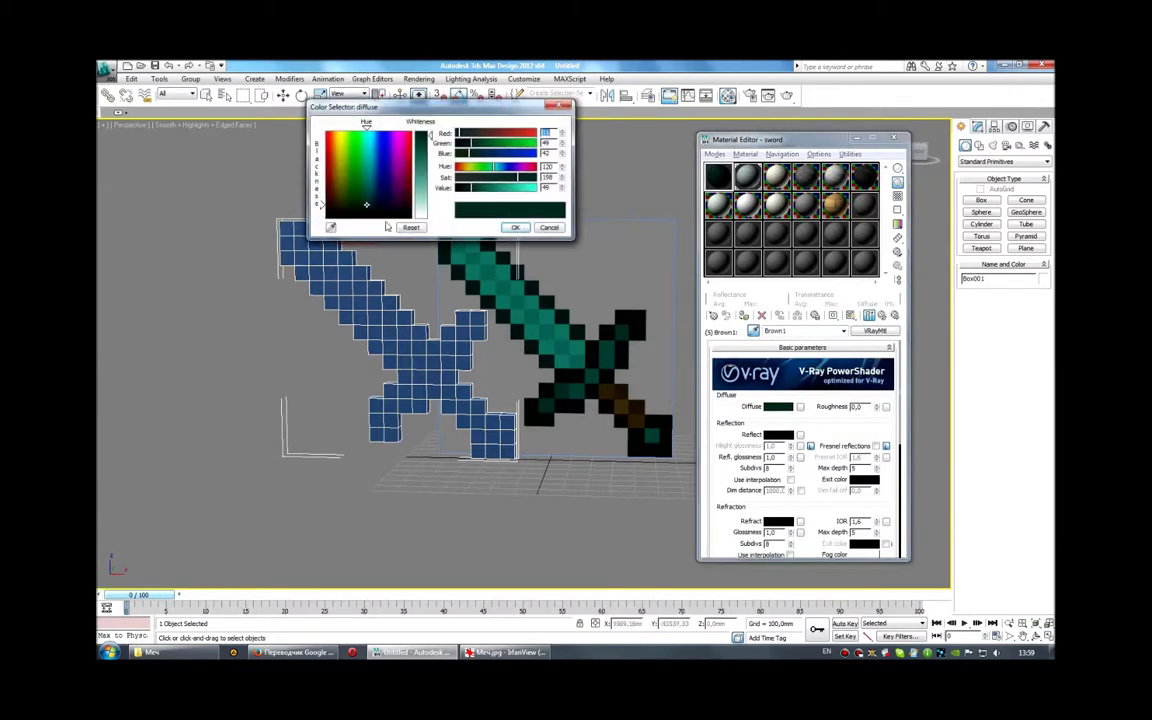
{"action": "left_click", "coordinate": [335, 209]}
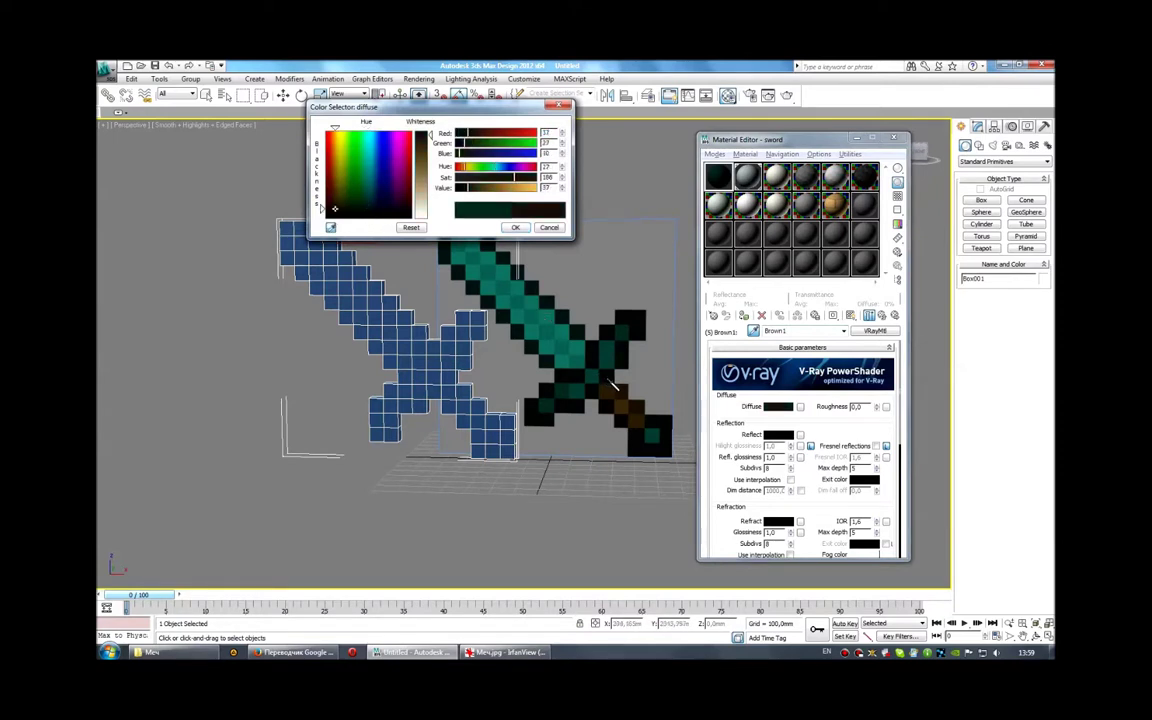
{"action": "left_click", "coordinate": [515, 227]}
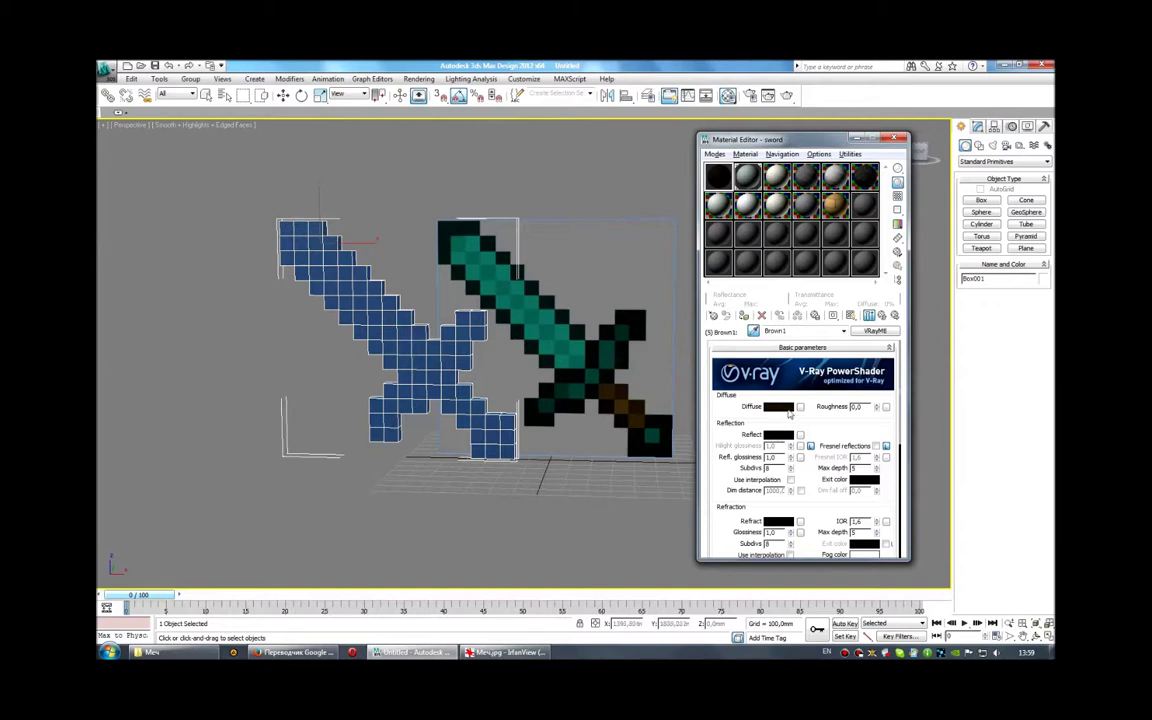
{"action": "left_click", "coordinate": [779, 407]}
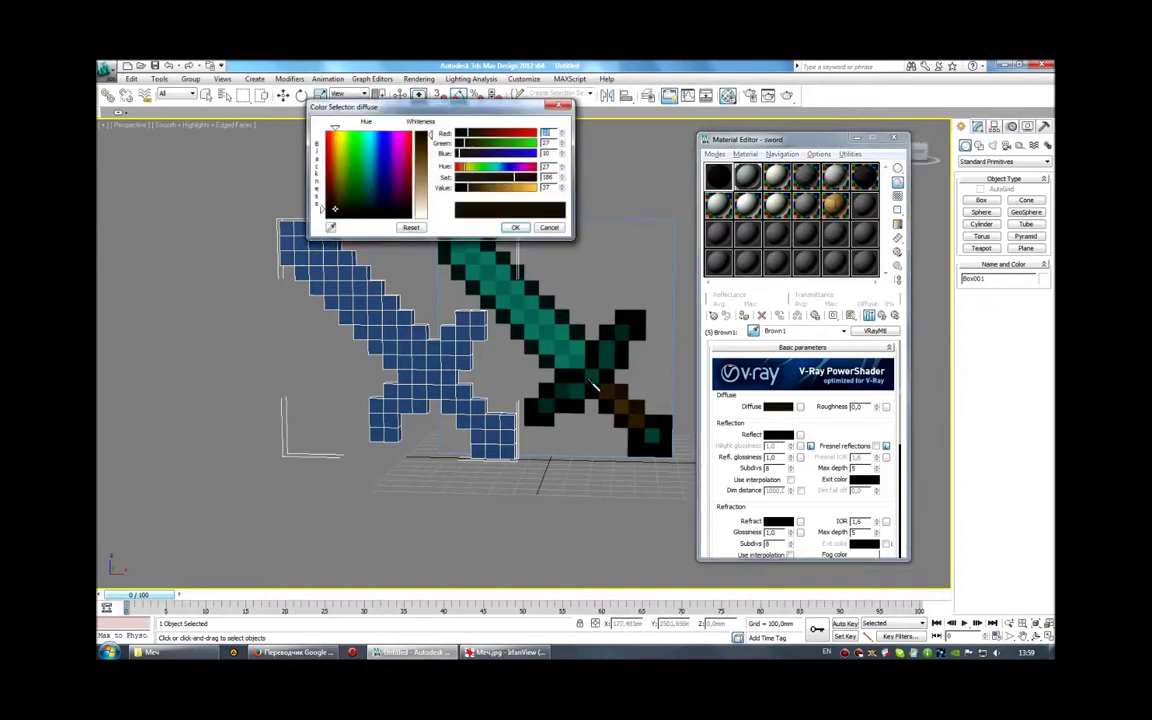
{"action": "left_click", "coordinate": [330, 227]}
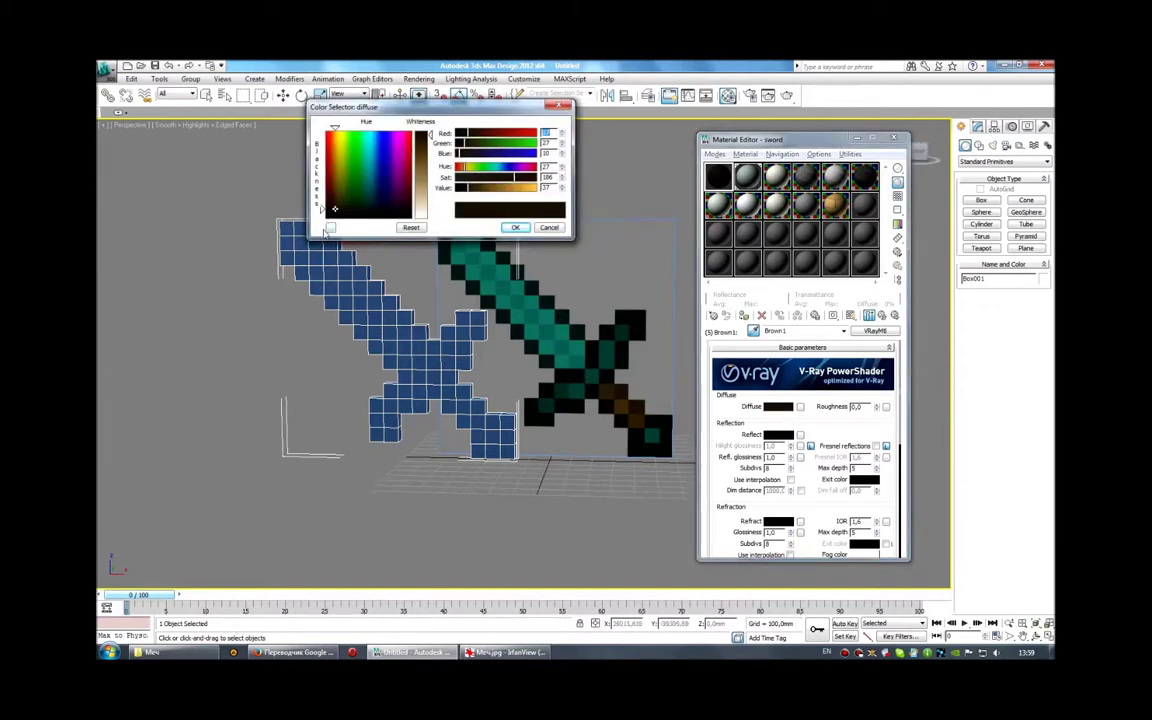
{"action": "left_click", "coordinate": [595, 385]}
{"action": "key", "text": "Return"}
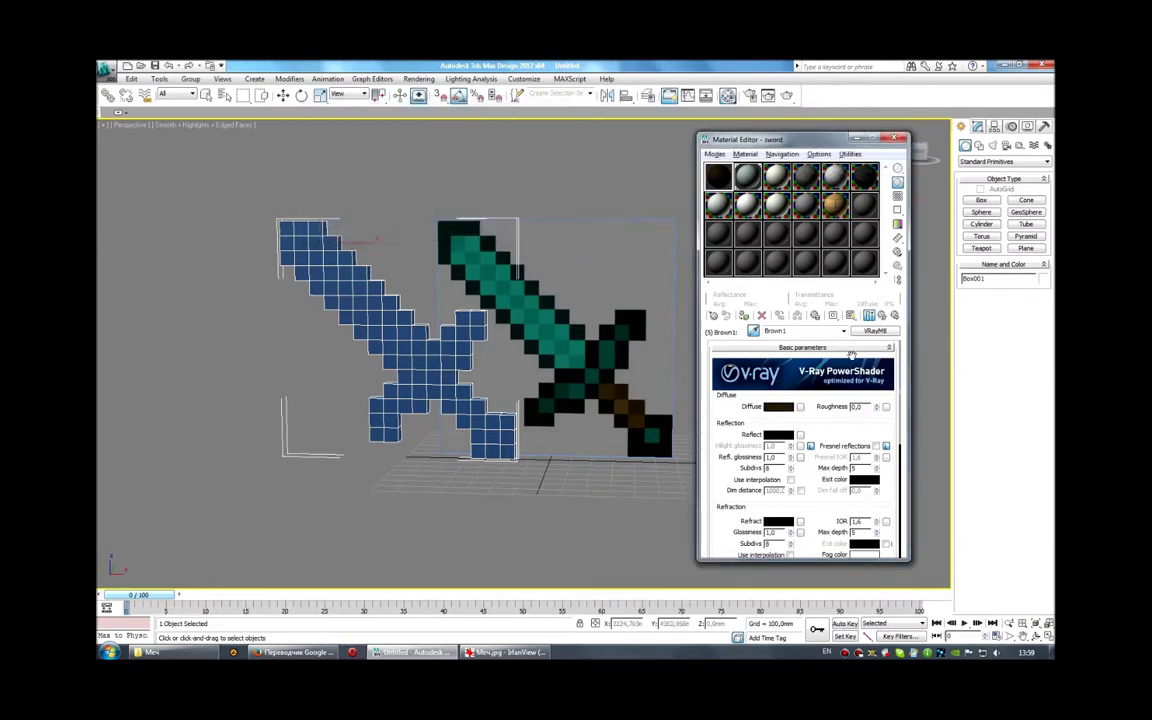
{"action": "left_click", "coordinate": [882, 316]}
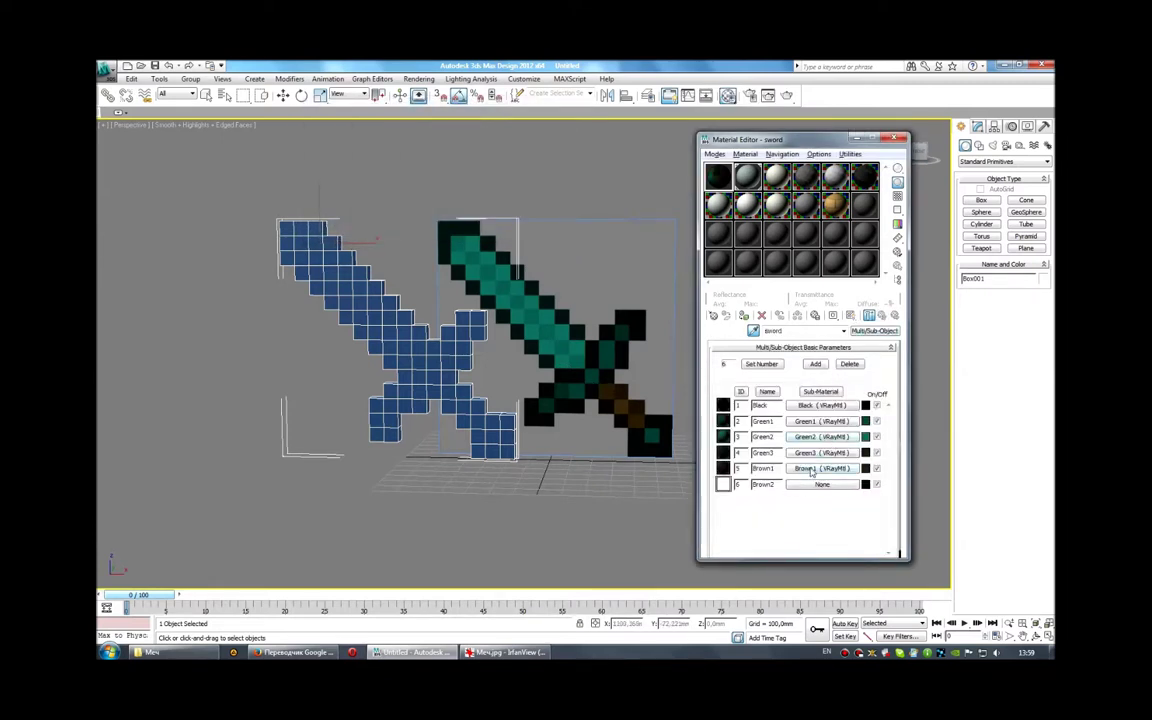
Copy Brown1 into the Brown2 slot and make its diffuse a lighter brown
{"action": "left_click_drag", "start_coordinate": [822, 468], "coordinate": [813, 487]}
{"action": "key", "text": "Return"}
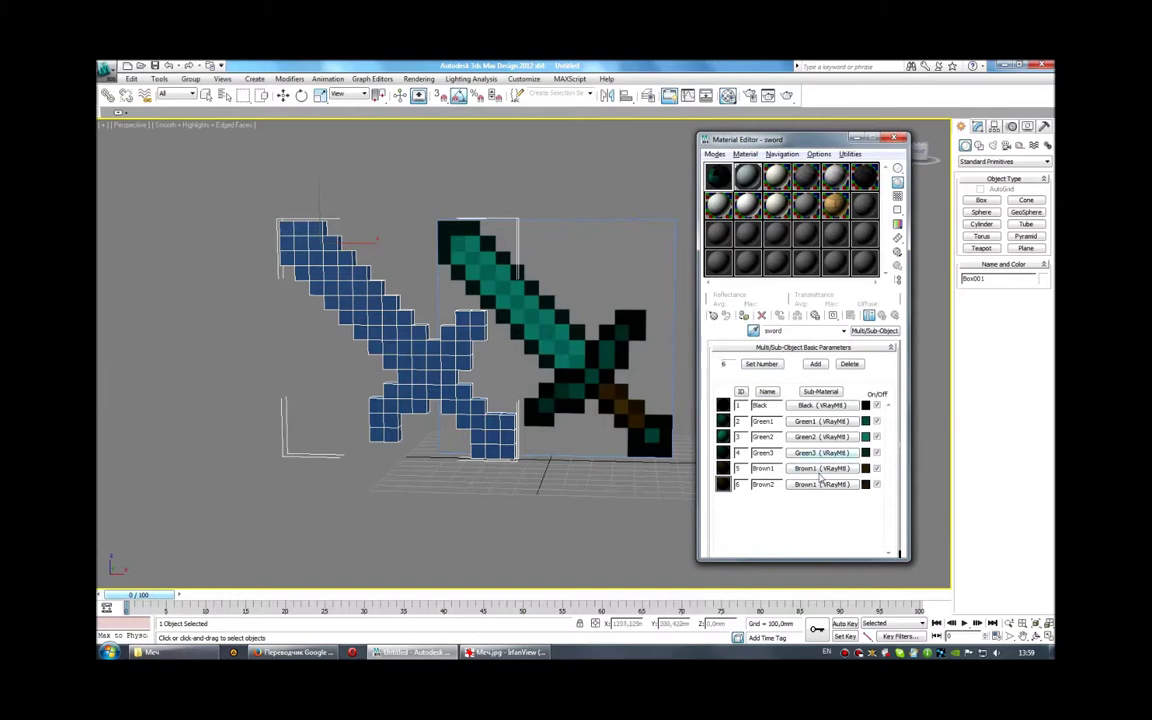
{"action": "left_click", "coordinate": [816, 479]}
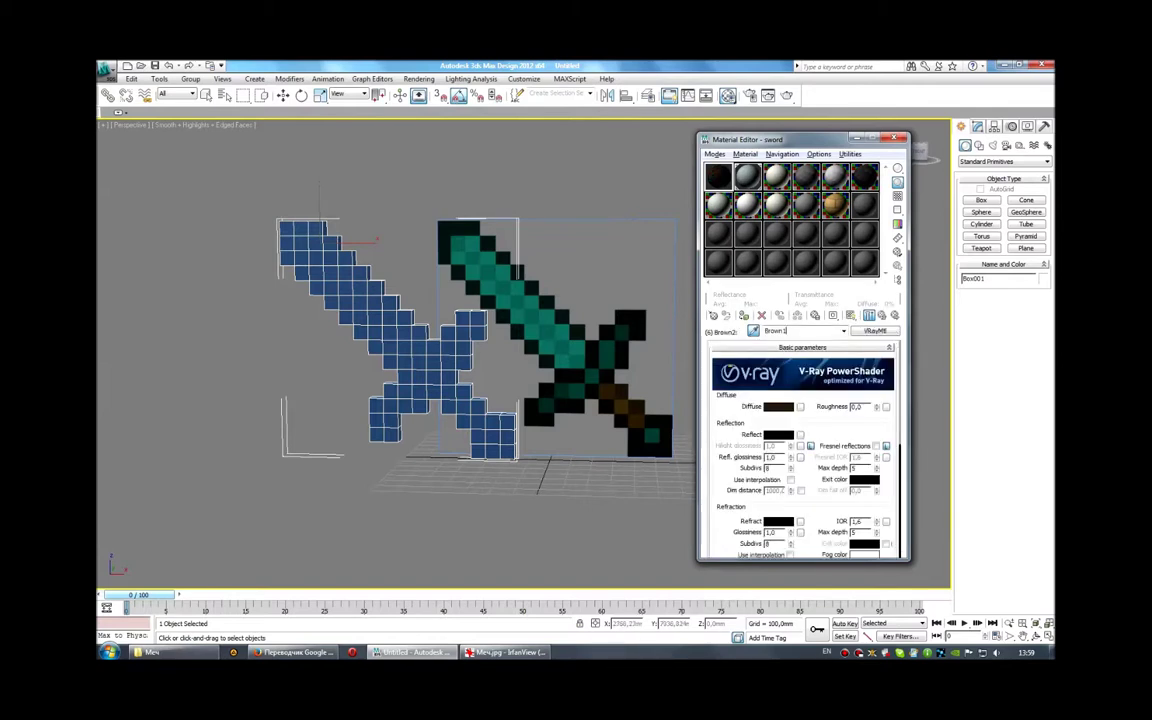
{"action": "left_click", "coordinate": [780, 407]}
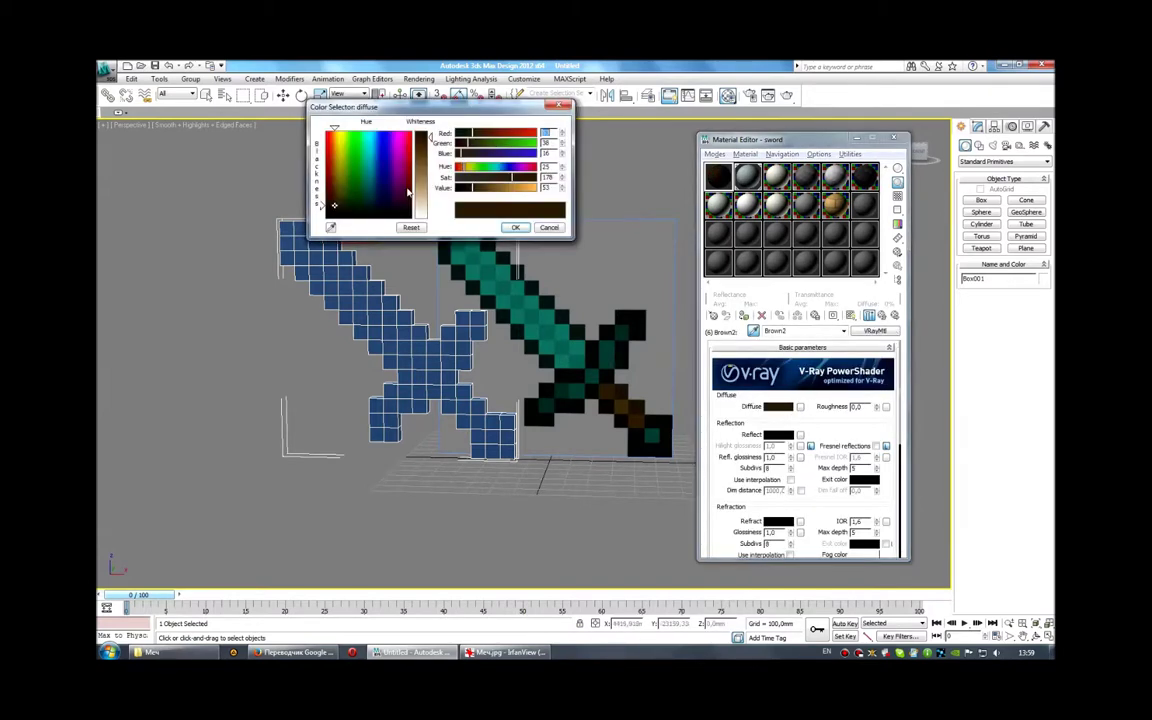
{"action": "left_click_drag", "start_coordinate": [472, 187], "coordinate": [500, 187]}
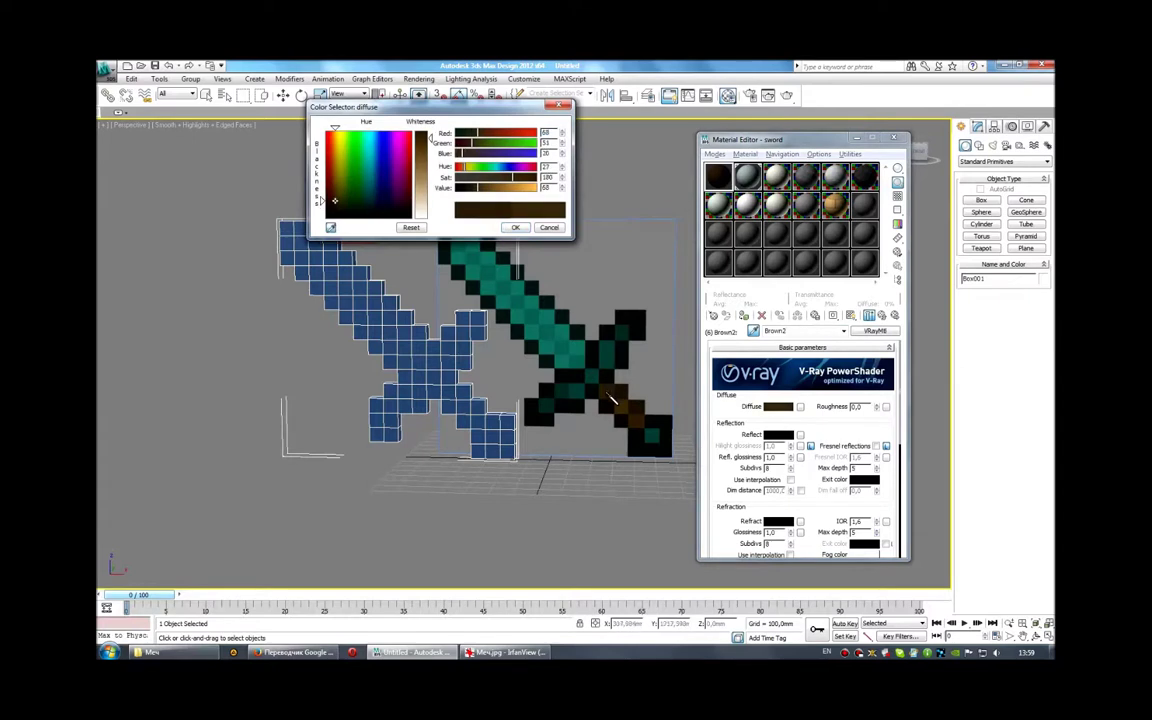
{"action": "left_click", "coordinate": [515, 227]}
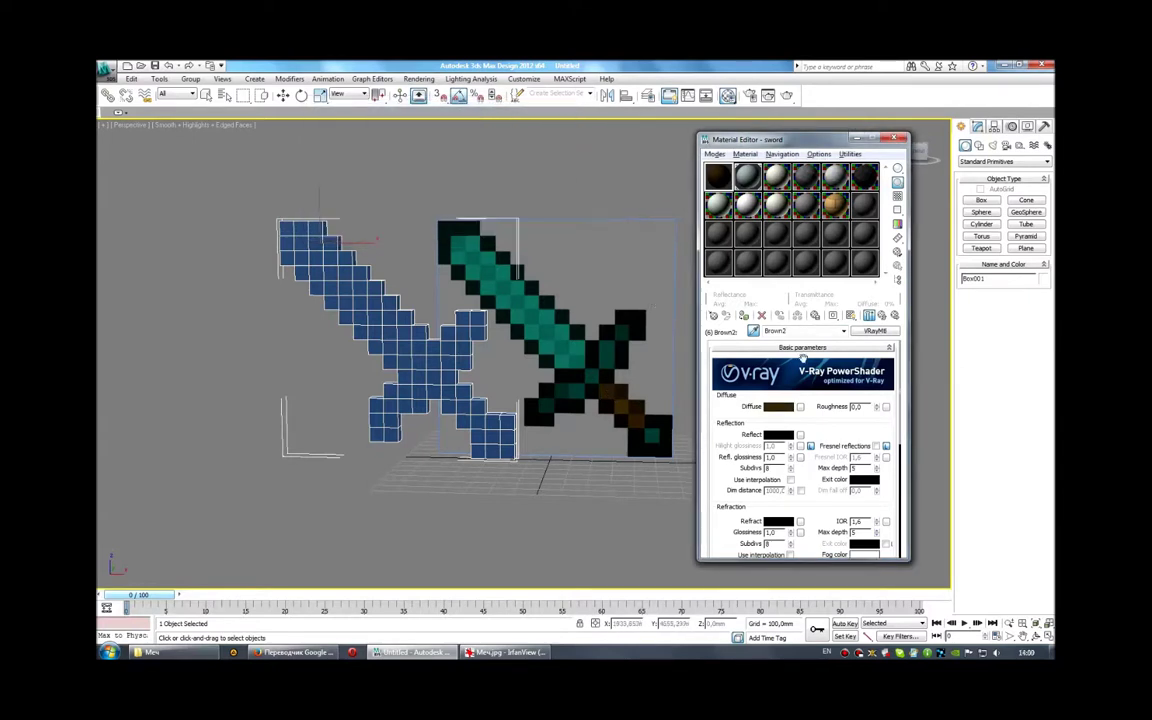
{"action": "left_click", "coordinate": [886, 315]}
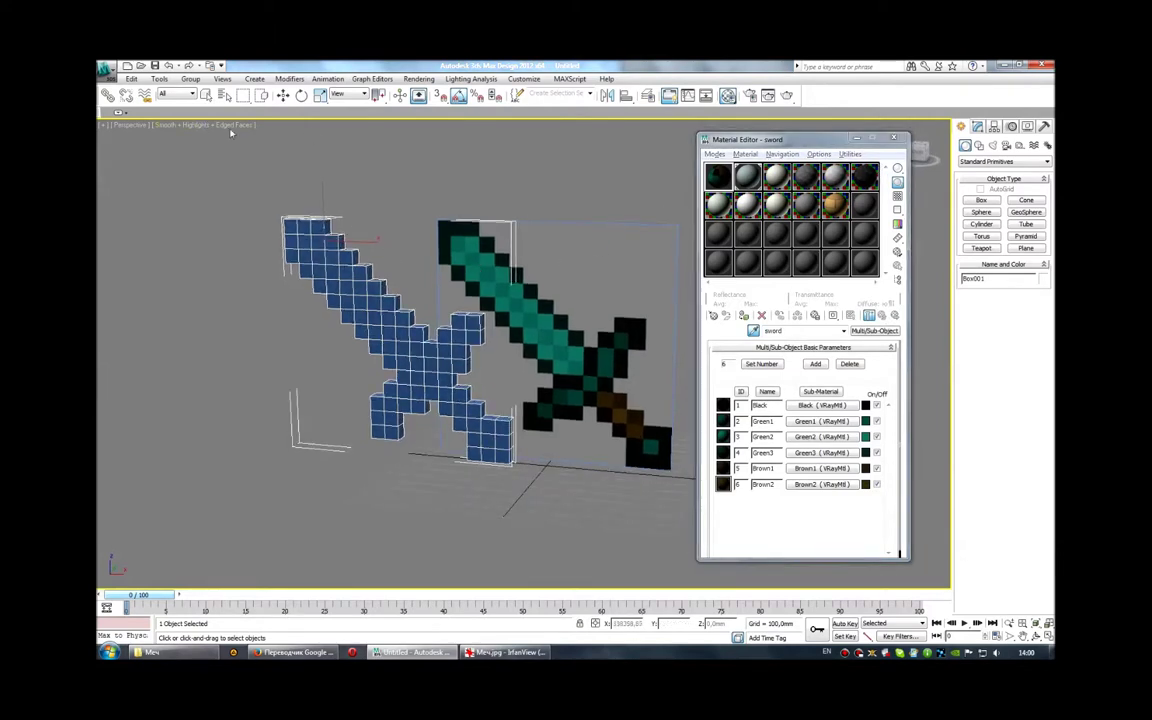
Select the blue voxel sword and assign the 'sword' Multi/Sub-Object material to it
{"action": "left_click", "coordinate": [206, 95]}
{"action": "left_click", "coordinate": [363, 278]}
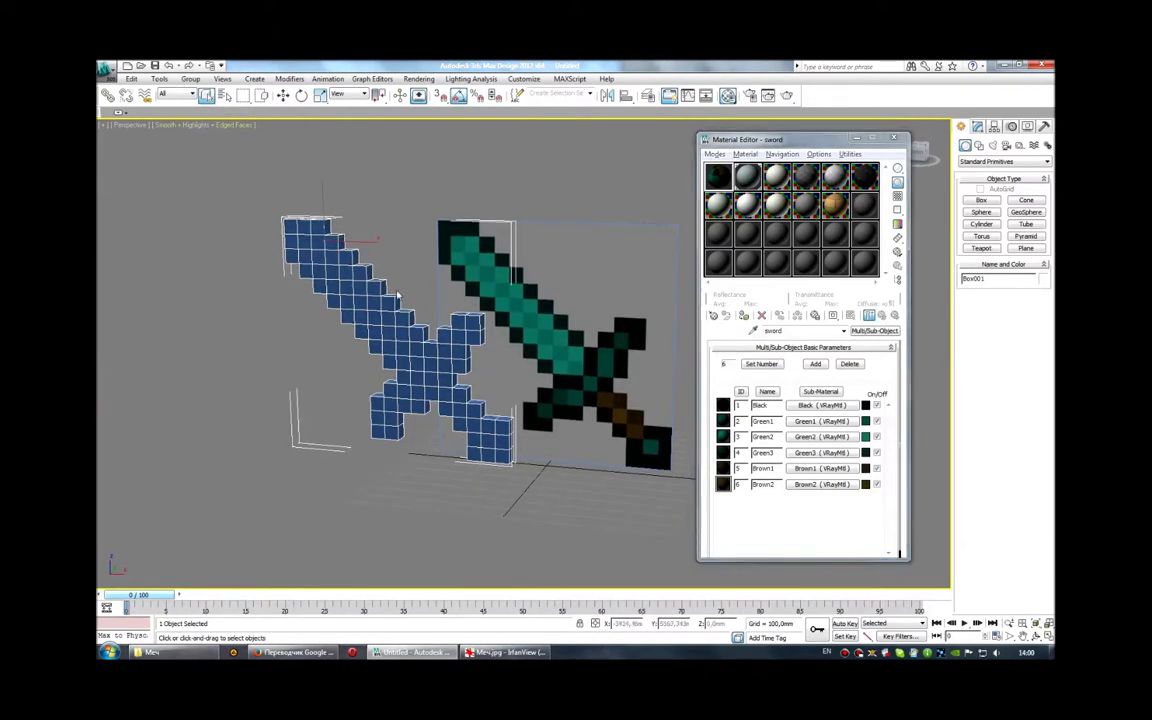
{"action": "left_click", "coordinate": [715, 176]}
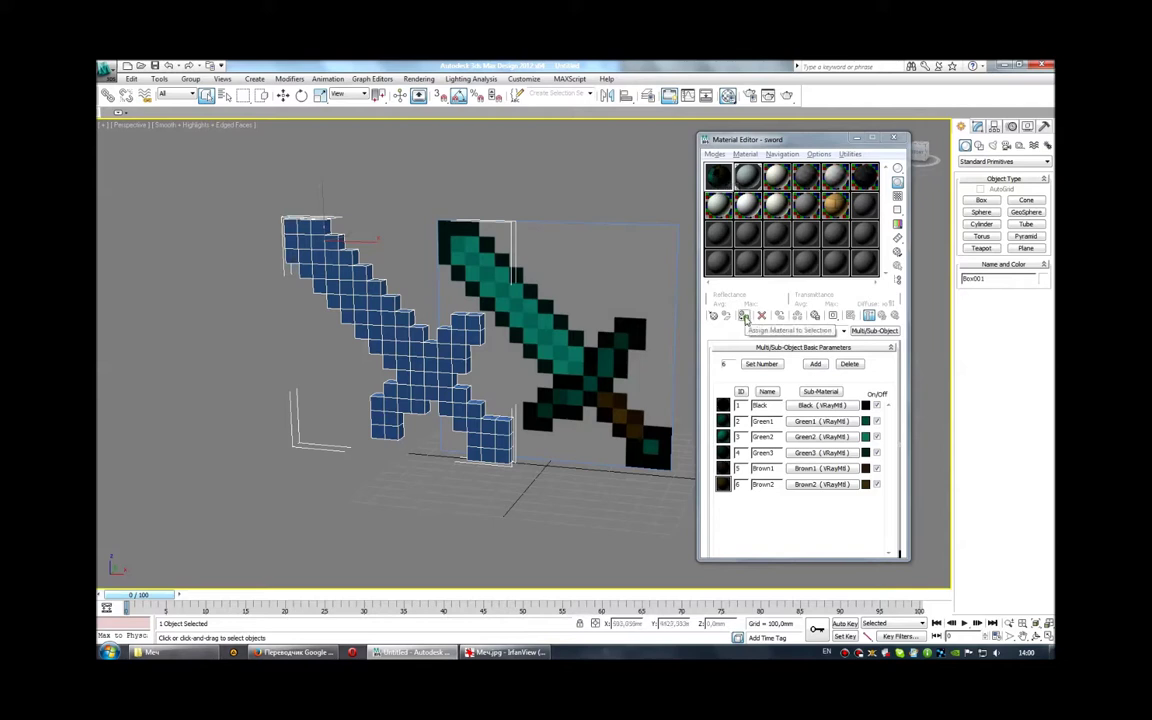
{"action": "left_click", "coordinate": [745, 316]}
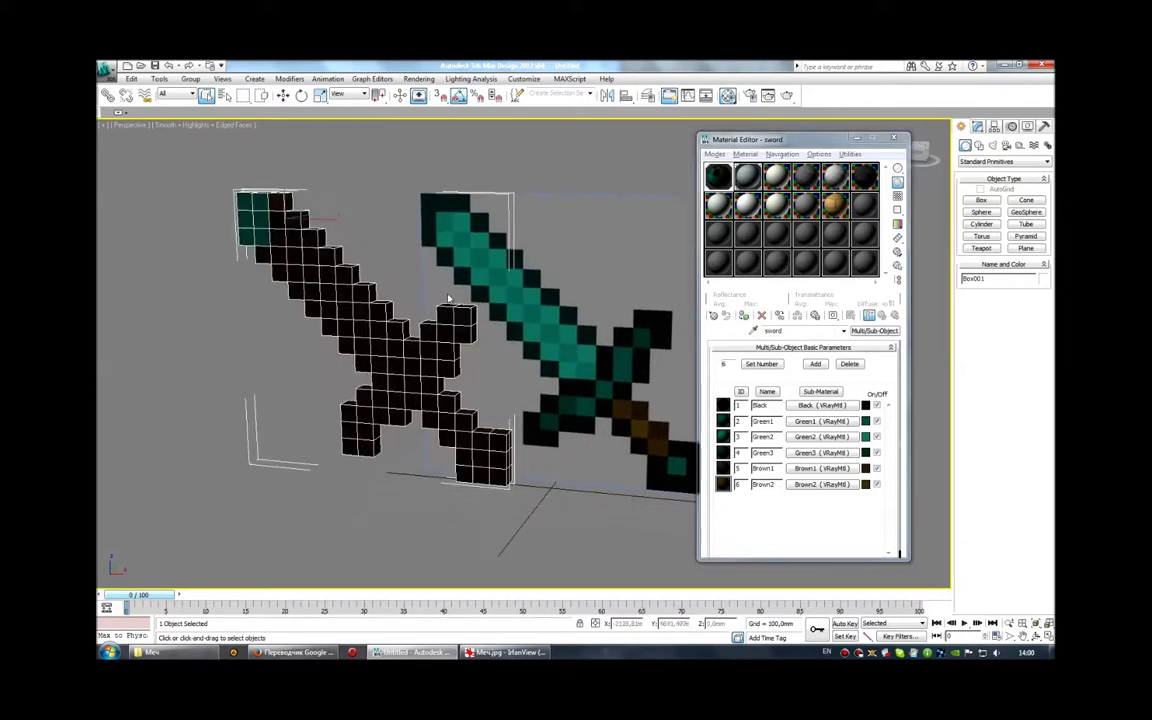
{"action": "mouse_move", "coordinate": [444, 297]}
{"action": "middle_mouse_down", "text": "alt"}
{"action": "mouse_move", "coordinate": [520, 322]}
{"action": "mouse_move", "coordinate": [389, 315]}
{"action": "middle_mouse_up", "text": "alt"}
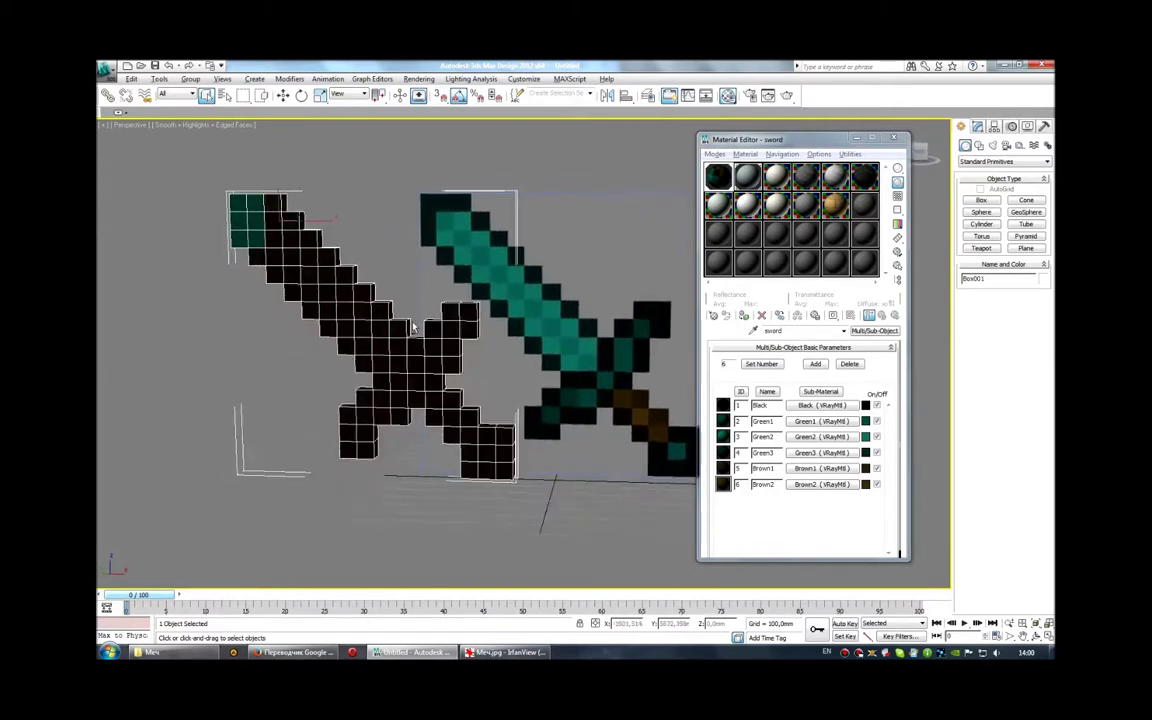
{"action": "left_click", "coordinate": [977, 127]}
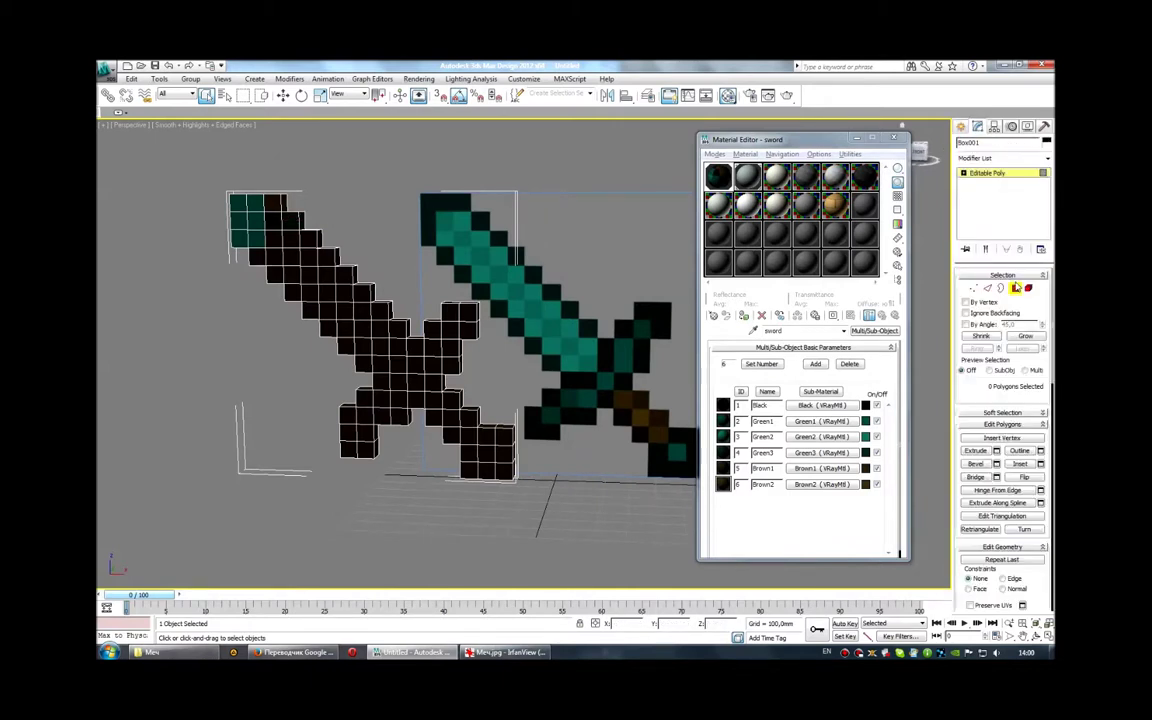
Select all of the voxel sword's polygons and set their material ID to 1
{"action": "middle_click_drag", "start_coordinate": [586, 288], "coordinate": [580, 291], "text": "alt"}
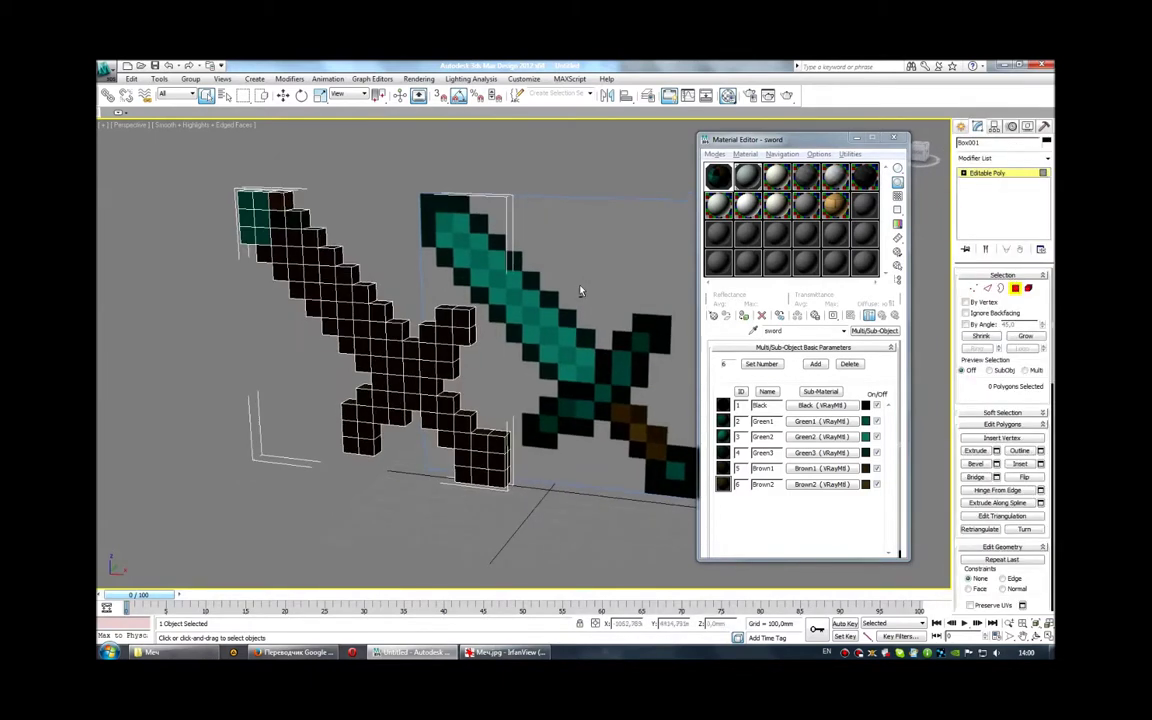
{"action": "key", "text": "ctrl+a"}
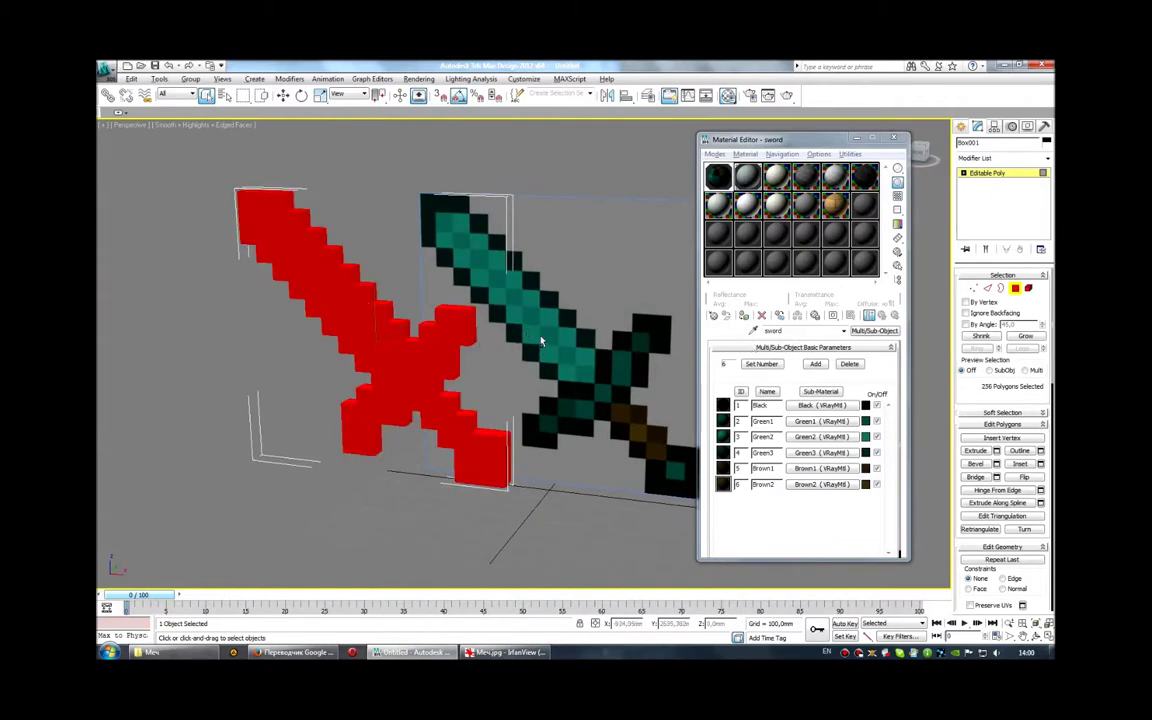
{"action": "middle_click_drag", "start_coordinate": [562, 336], "coordinate": [555, 338], "text": "alt"}
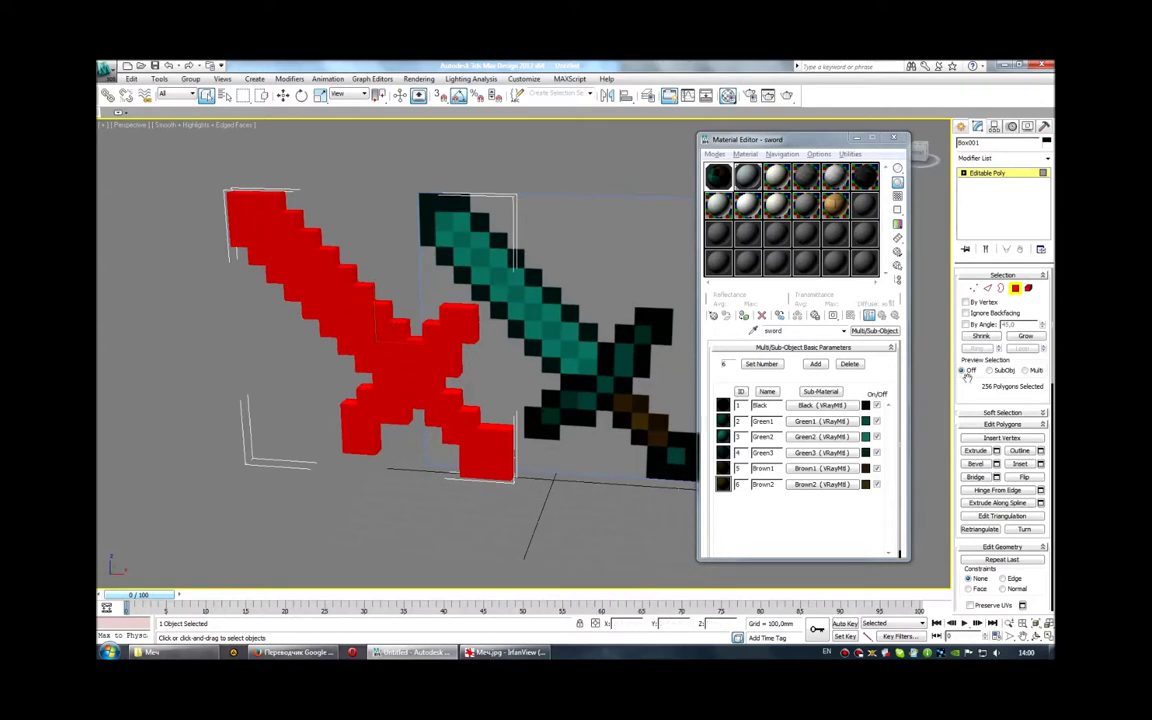
{"action": "scroll", "coordinate": [871, 345], "scroll_direction": "down", "scroll_amount": 5}
{"action": "scroll", "coordinate": [963, 340], "scroll_direction": "down", "scroll_amount": 5}
{"action": "scroll", "coordinate": [963, 340], "scroll_direction": "down", "scroll_amount": 3}
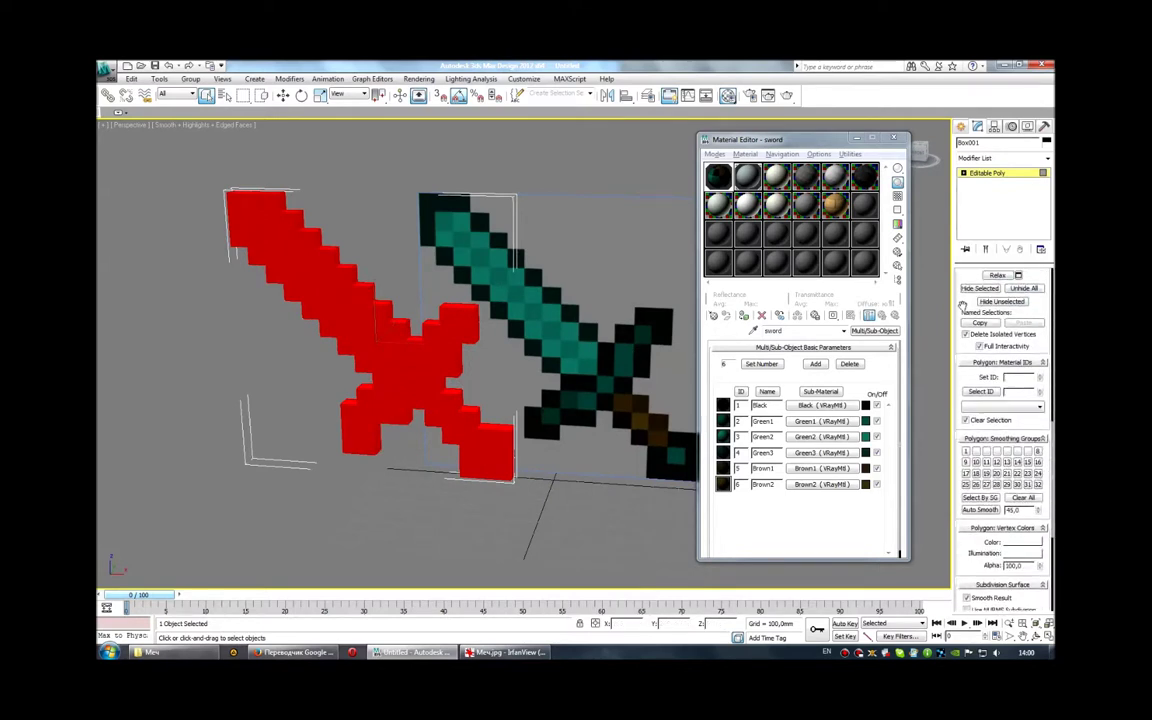
{"action": "left_click", "coordinate": [1044, 363]}
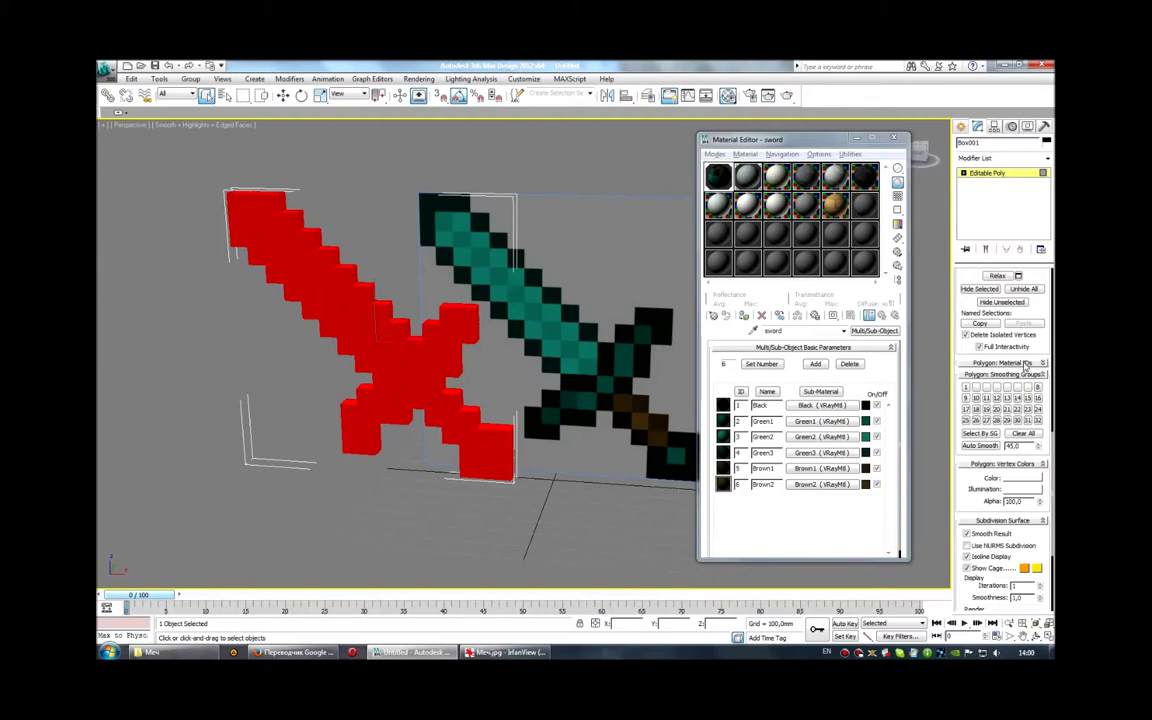
{"action": "left_click", "coordinate": [1043, 363]}
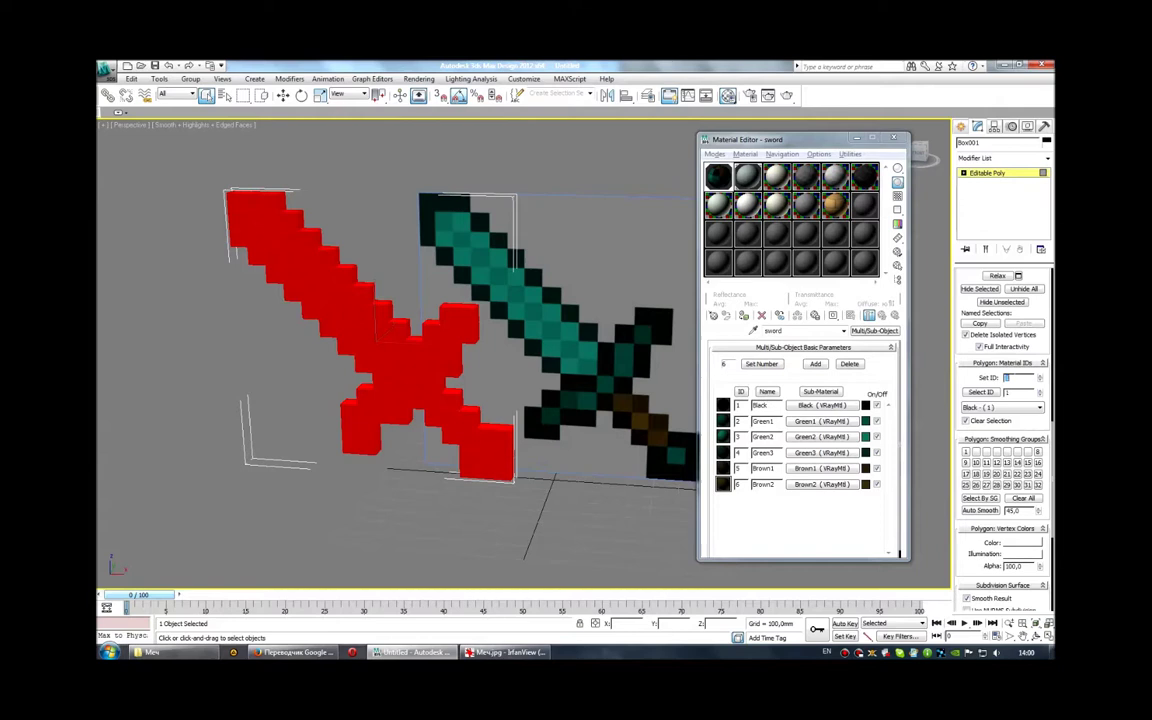
{"action": "left_click", "coordinate": [304, 245]}
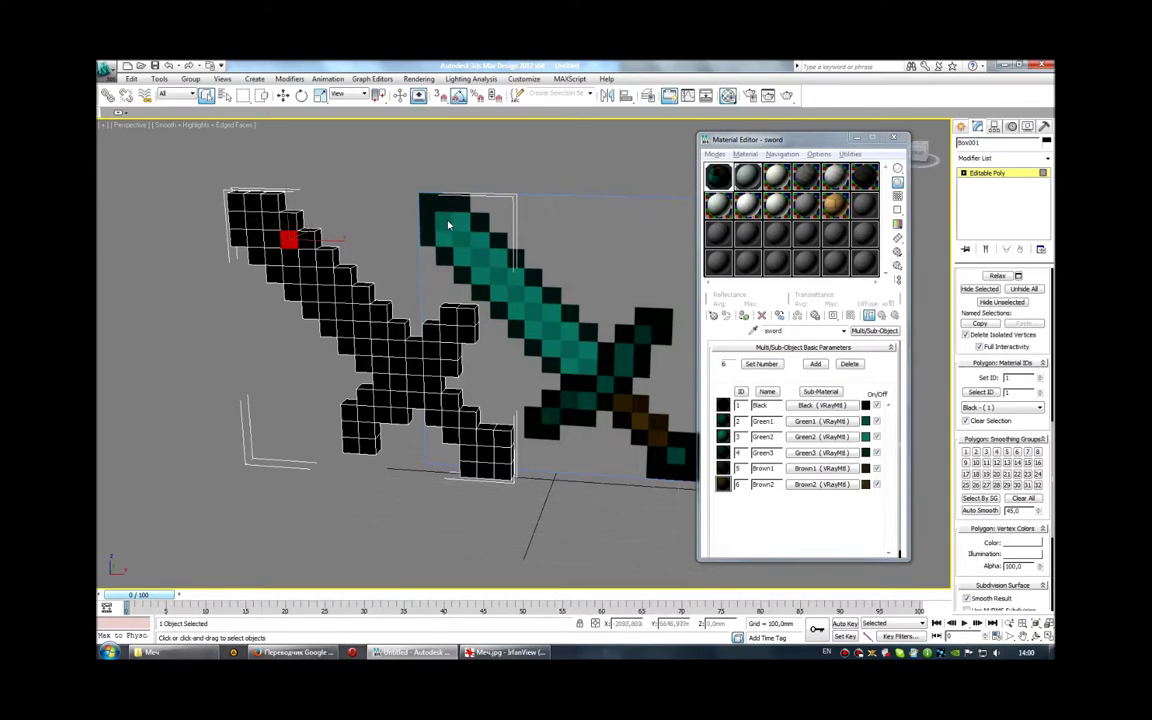
Select the diagonal stripe of faces down the left sword's blade and its crossguard faces
{"action": "left_click", "coordinate": [257, 219]}
{"action": "left_click", "coordinate": [272, 238], "text": "ctrl"}
{"action": "left_click", "coordinate": [287, 255], "text": "ctrl"}
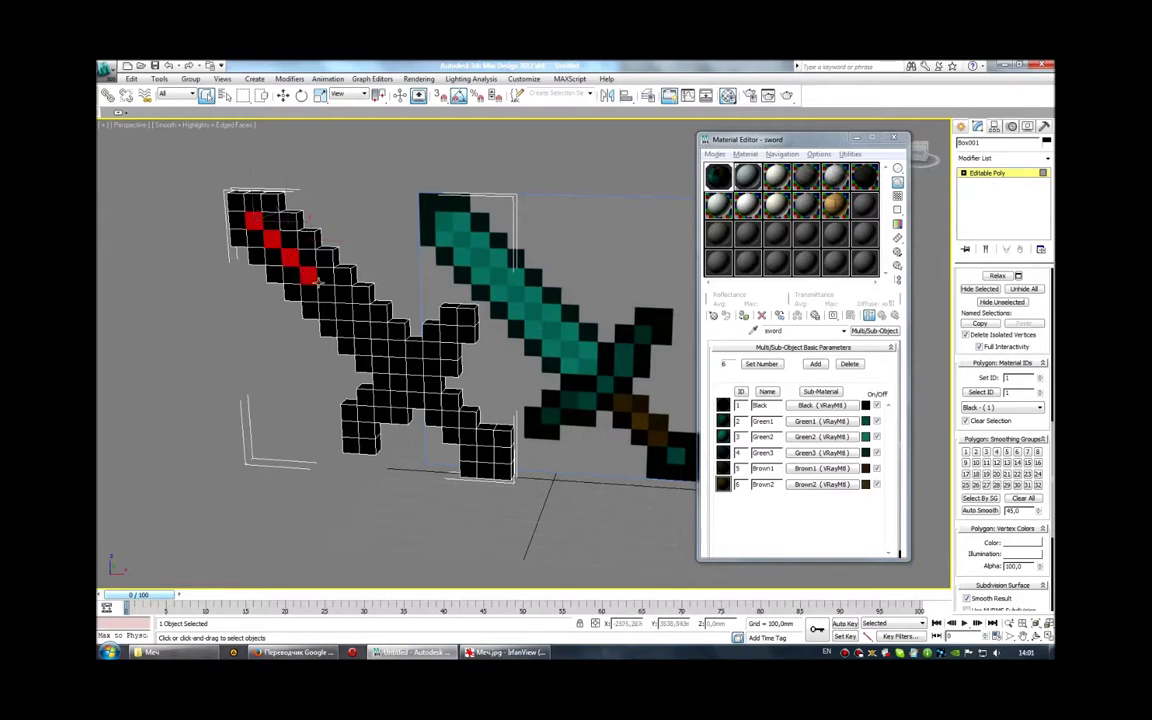
{"action": "left_click", "coordinate": [307, 275], "text": "ctrl"}
{"action": "left_click", "coordinate": [325, 293], "text": "ctrl"}
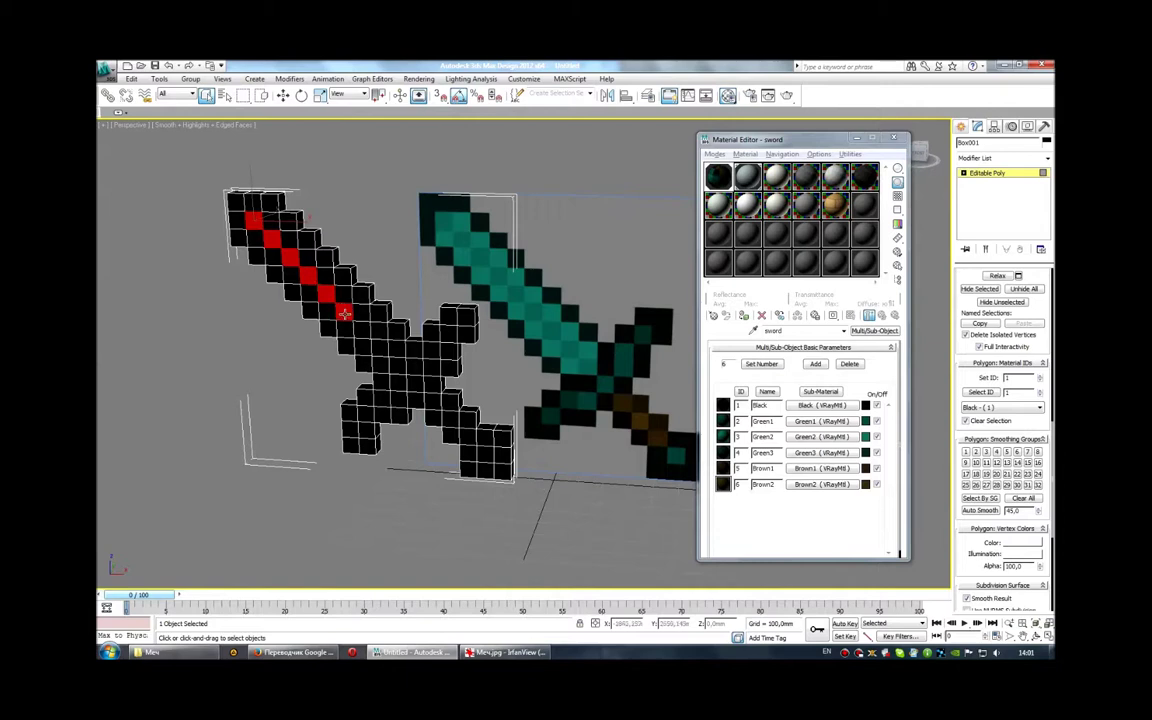
{"action": "left_click", "coordinate": [344, 311], "text": "ctrl"}
{"action": "left_click", "coordinate": [362, 330], "text": "ctrl"}
{"action": "left_click", "coordinate": [378, 346], "text": "ctrl"}
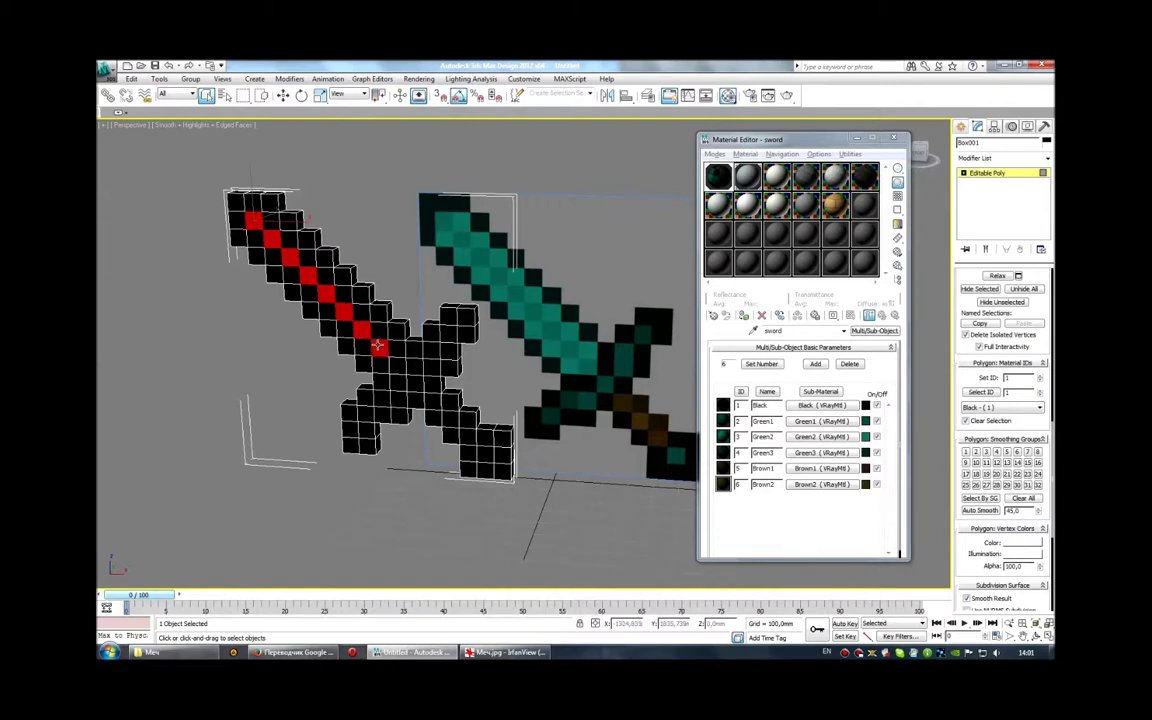
{"action": "left_click", "coordinate": [394, 366], "text": "ctrl"}
{"action": "left_click", "coordinate": [400, 402], "text": "ctrl"}
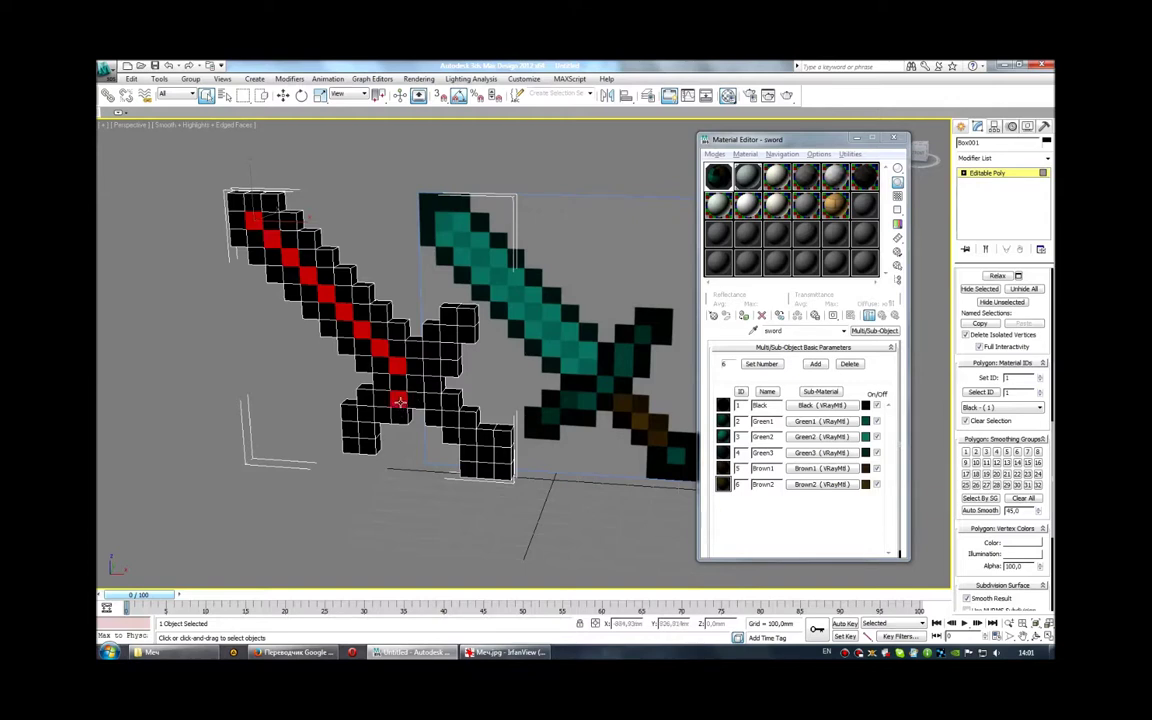
{"action": "left_click", "coordinate": [411, 402], "text": "ctrl"}
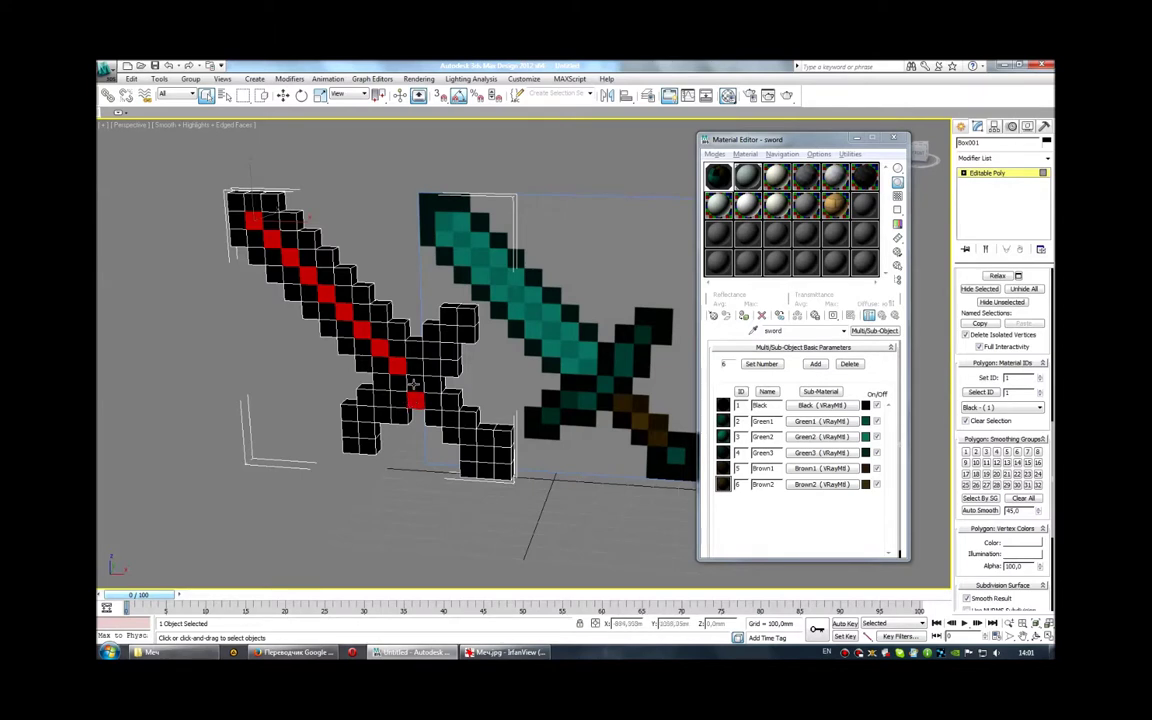
{"action": "left_click", "coordinate": [413, 383], "text": "ctrl"}
{"action": "left_click", "coordinate": [404, 400], "text": "ctrl"}
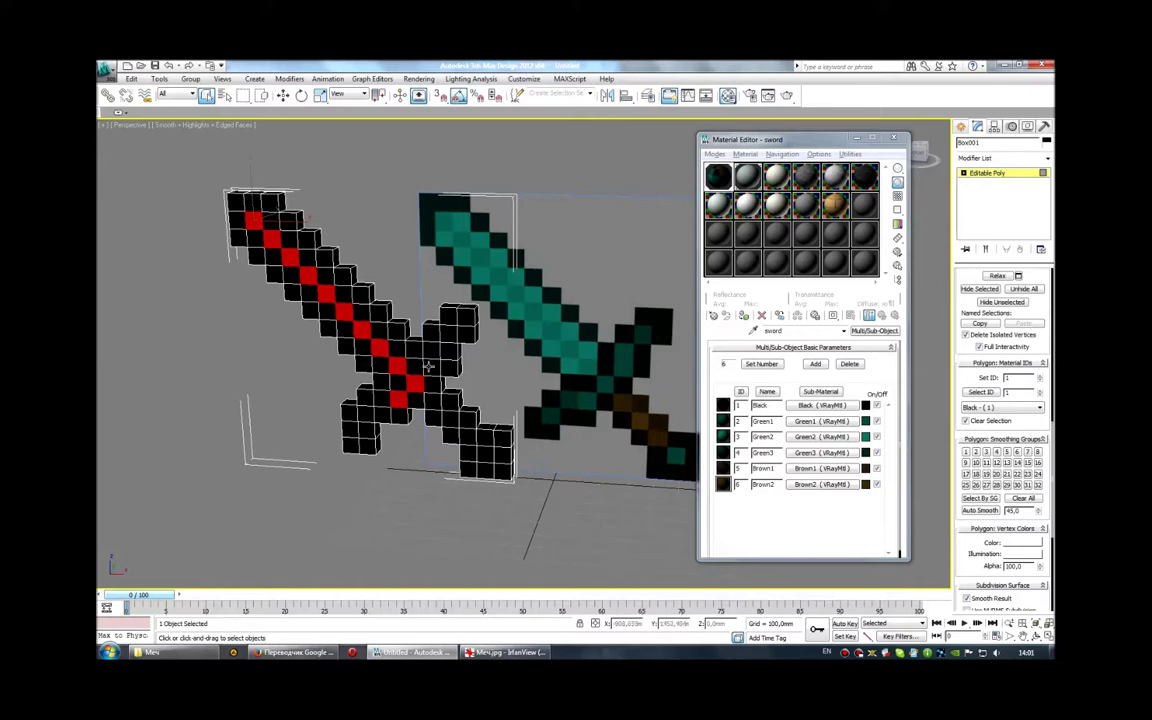
{"action": "left_click", "coordinate": [429, 364], "text": "ctrl"}
Drag the 'sword' material onto the left sword in the maximized Perspective view
{"action": "key", "text": "alt+w"}
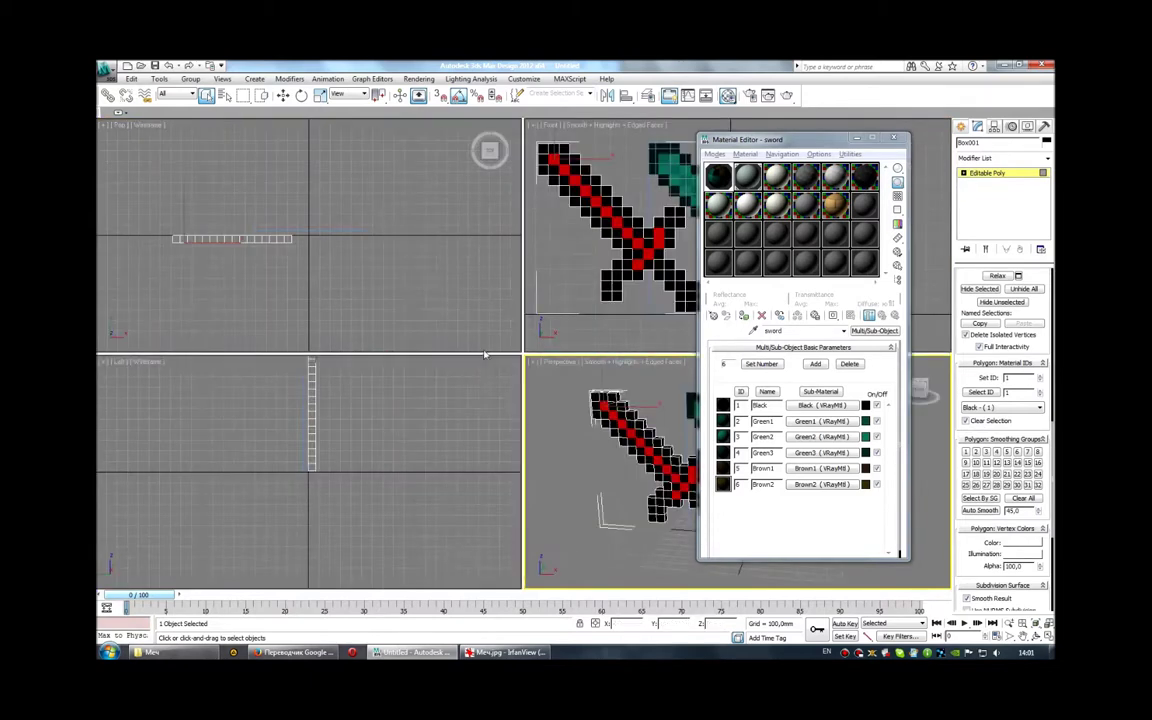
{"action": "key", "text": "alt+w"}
{"action": "scroll", "coordinate": [381, 243], "scroll_direction": "up", "scroll_amount": 2}
{"action": "scroll", "coordinate": [381, 243], "scroll_direction": "up", "scroll_amount": 2}
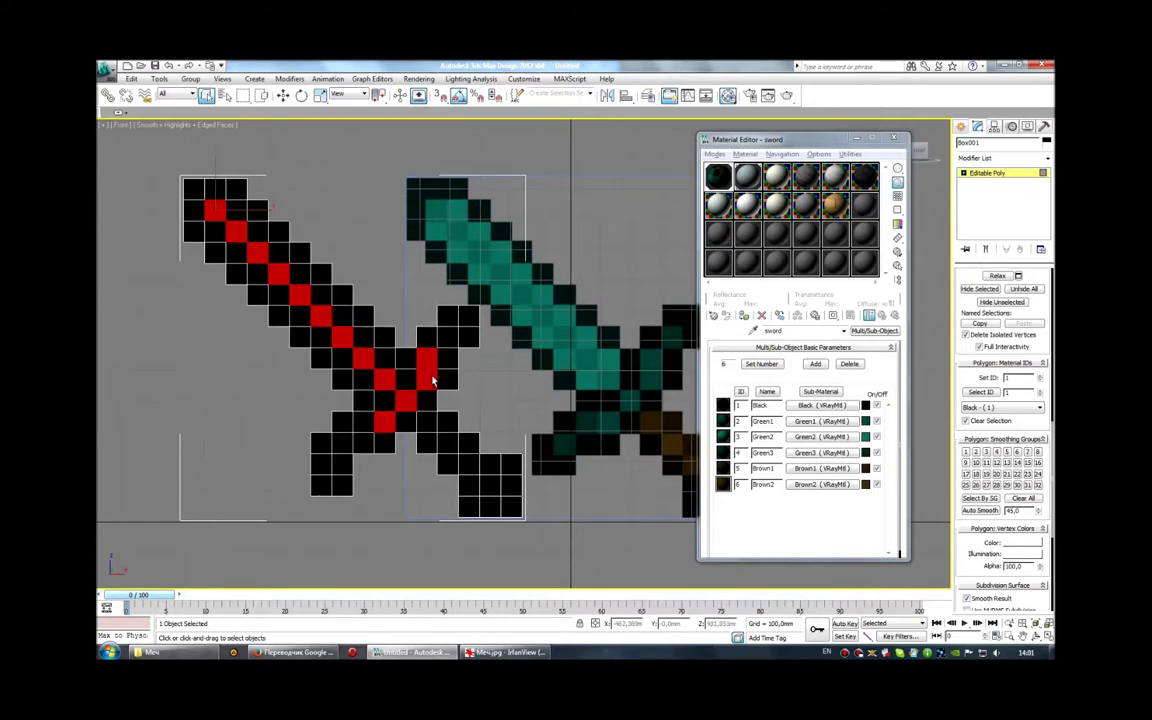
{"action": "key", "text": "alt+w"}
{"action": "right_click", "coordinate": [575, 389]}
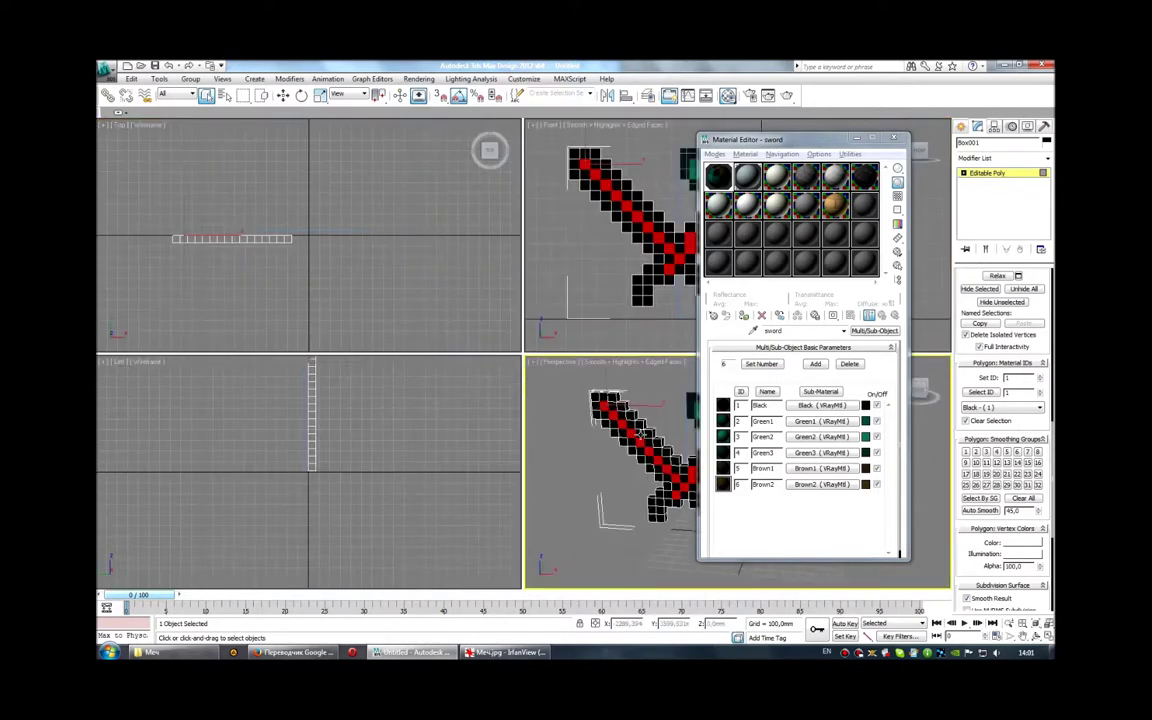
{"action": "key", "text": "alt+w"}
{"action": "mouse_move", "coordinate": [477, 361]}
{"action": "middle_mouse_down", "text": "alt"}
{"action": "mouse_move", "coordinate": [253, 332]}
{"action": "mouse_move", "coordinate": [474, 350]}
{"action": "mouse_move", "coordinate": [455, 347]}
{"action": "middle_mouse_up", "text": "alt"}
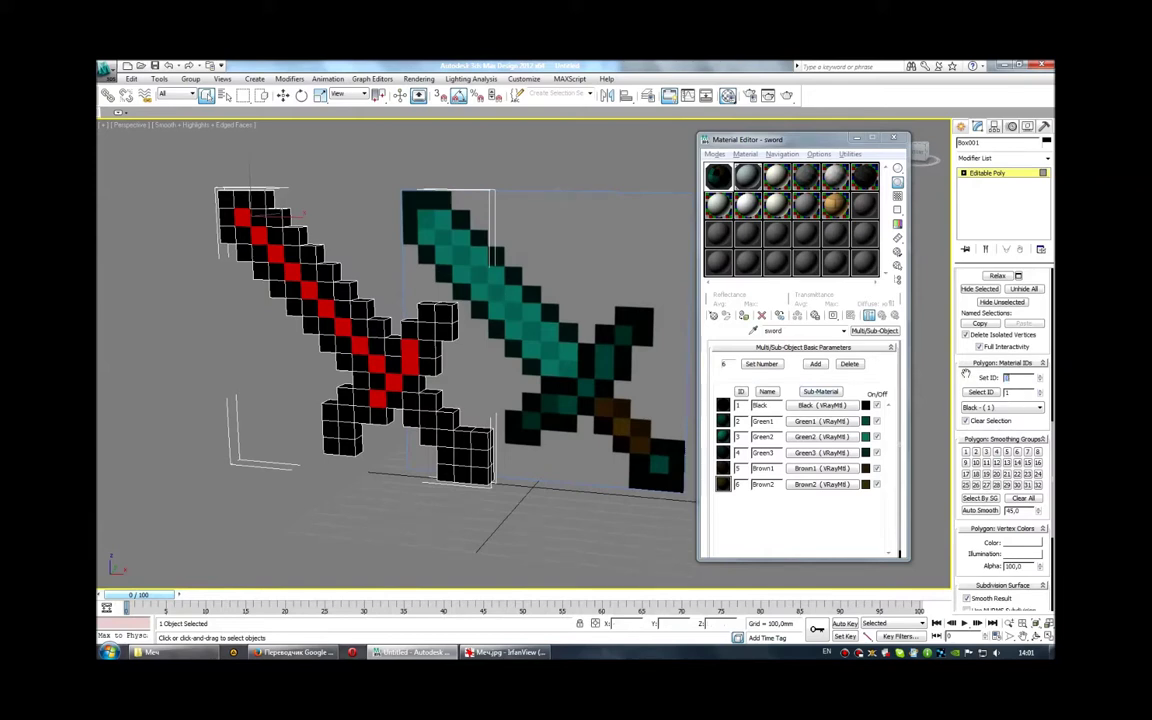
{"action": "left_click_drag", "start_coordinate": [718, 176], "coordinate": [383, 239]}
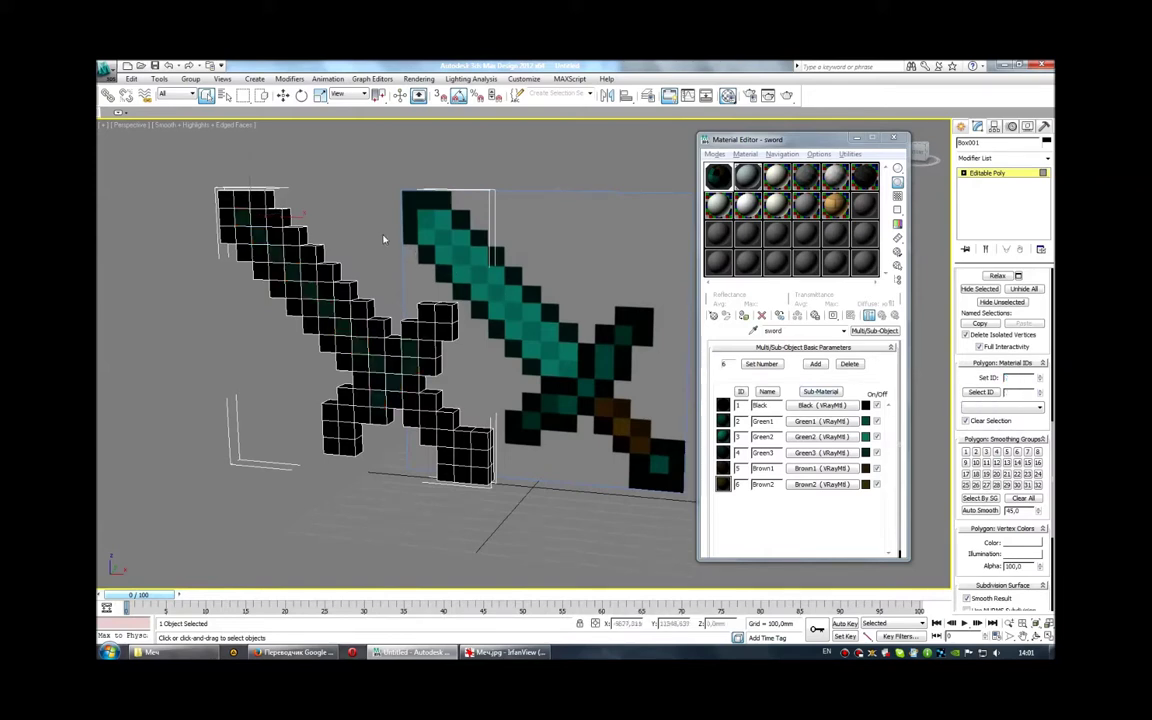
{"action": "mouse_move", "coordinate": [300, 243]}
{"action": "middle_mouse_down", "text": "alt"}
{"action": "mouse_move", "coordinate": [327, 275]}
{"action": "mouse_move", "coordinate": [365, 283]}
{"action": "mouse_move", "coordinate": [350, 270]}
{"action": "middle_mouse_up", "text": "alt"}
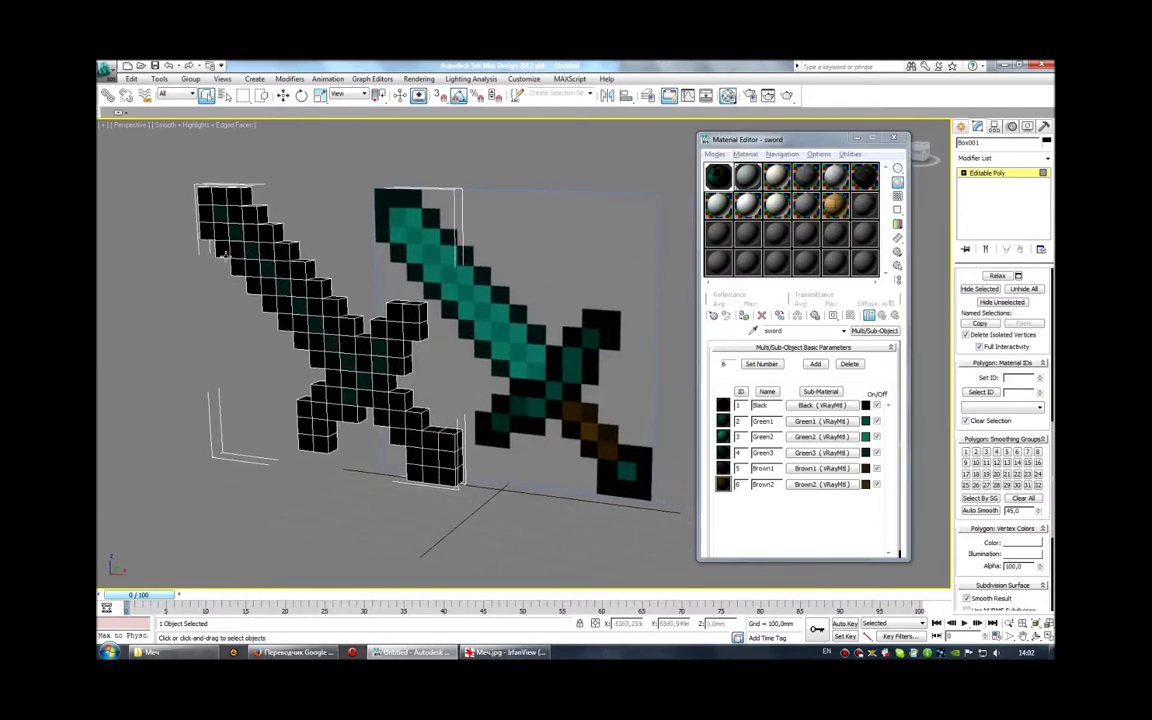
In the maximized Front view, select the checkered faces running down the left sword's blade
{"action": "left_click", "coordinate": [232, 214]}
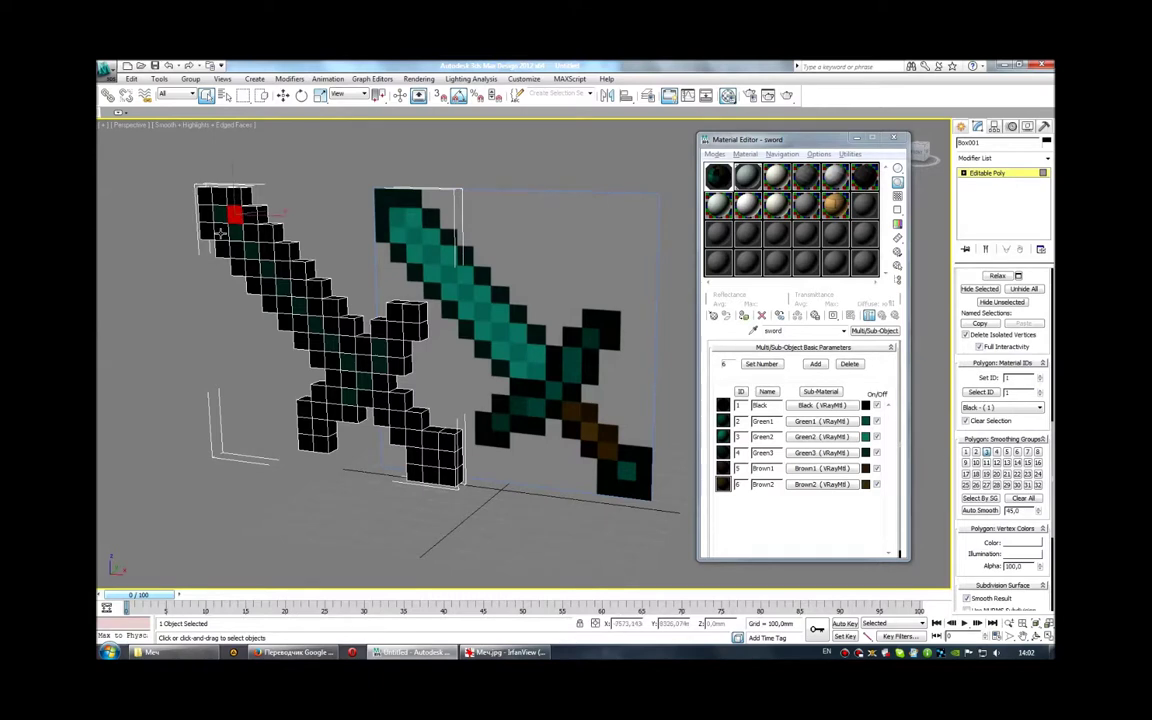
{"action": "key", "text": "alt+w"}
{"action": "right_click", "coordinate": [540, 188]}
{"action": "key", "text": "alt+w"}
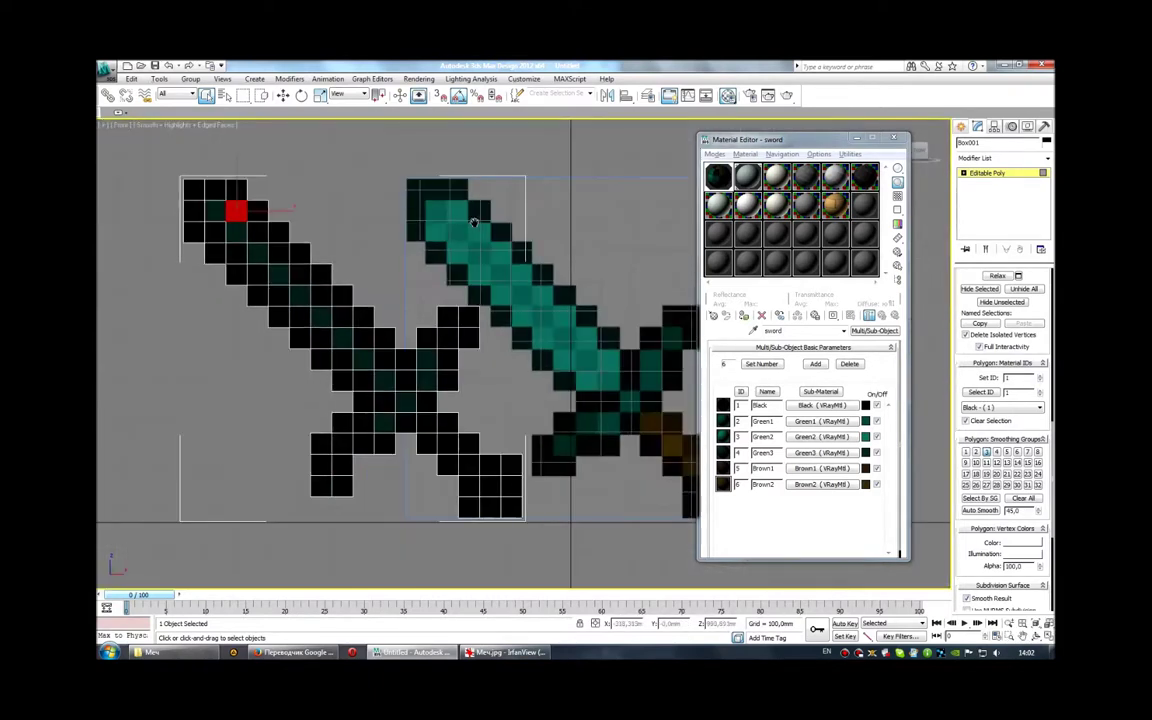
{"action": "middle_click_drag", "start_coordinate": [474, 222], "coordinate": [455, 218]}
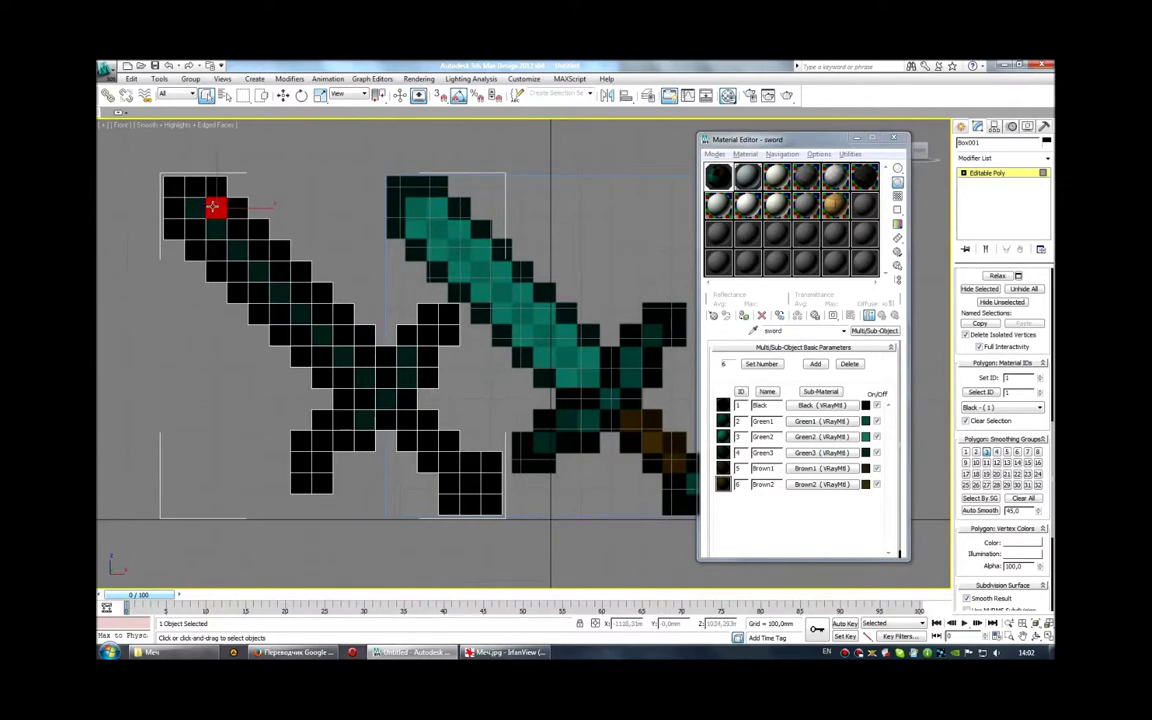
{"action": "left_click", "coordinate": [199, 234], "text": "ctrl"}
{"action": "left_click", "coordinate": [236, 229], "text": "ctrl"}
{"action": "left_click", "coordinate": [218, 250], "text": "ctrl"}
{"action": "left_click", "coordinate": [257, 250], "text": "ctrl"}
{"action": "left_click", "coordinate": [236, 271], "text": "ctrl"}
{"action": "left_click", "coordinate": [258, 291], "text": "ctrl"}
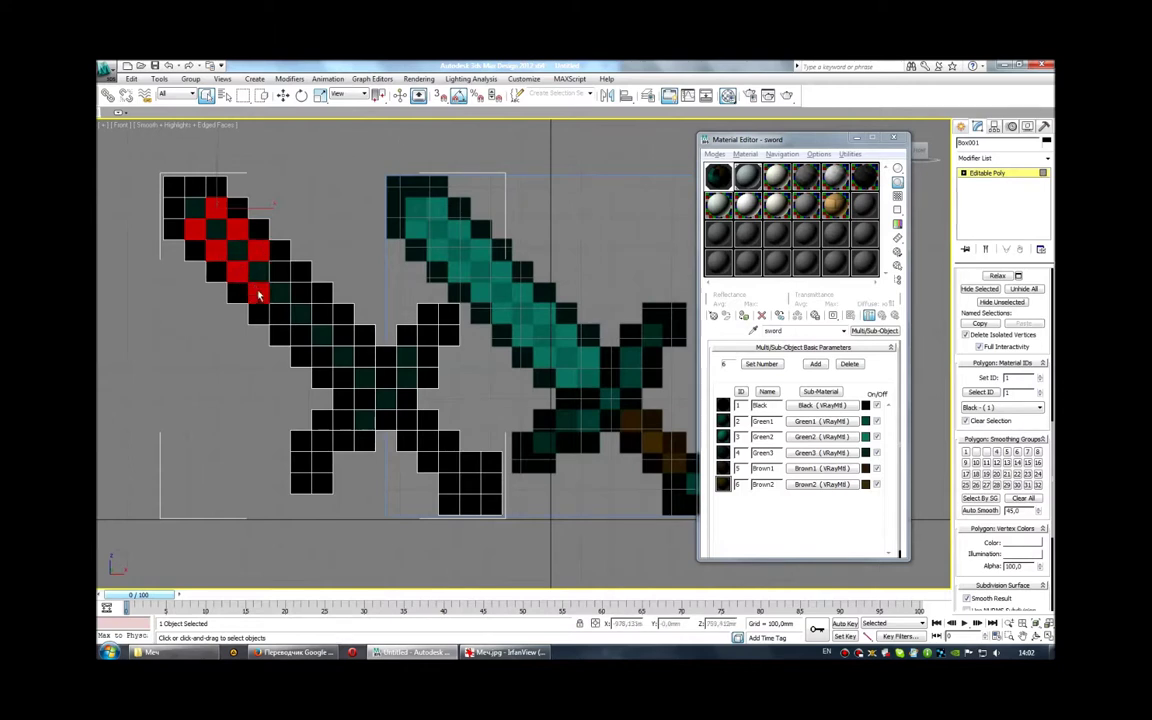
{"action": "left_click", "coordinate": [279, 270], "text": "ctrl"}
{"action": "left_click", "coordinate": [300, 291], "text": "ctrl"}
{"action": "left_click", "coordinate": [279, 312], "text": "ctrl"}
{"action": "left_click", "coordinate": [321, 312], "text": "ctrl"}
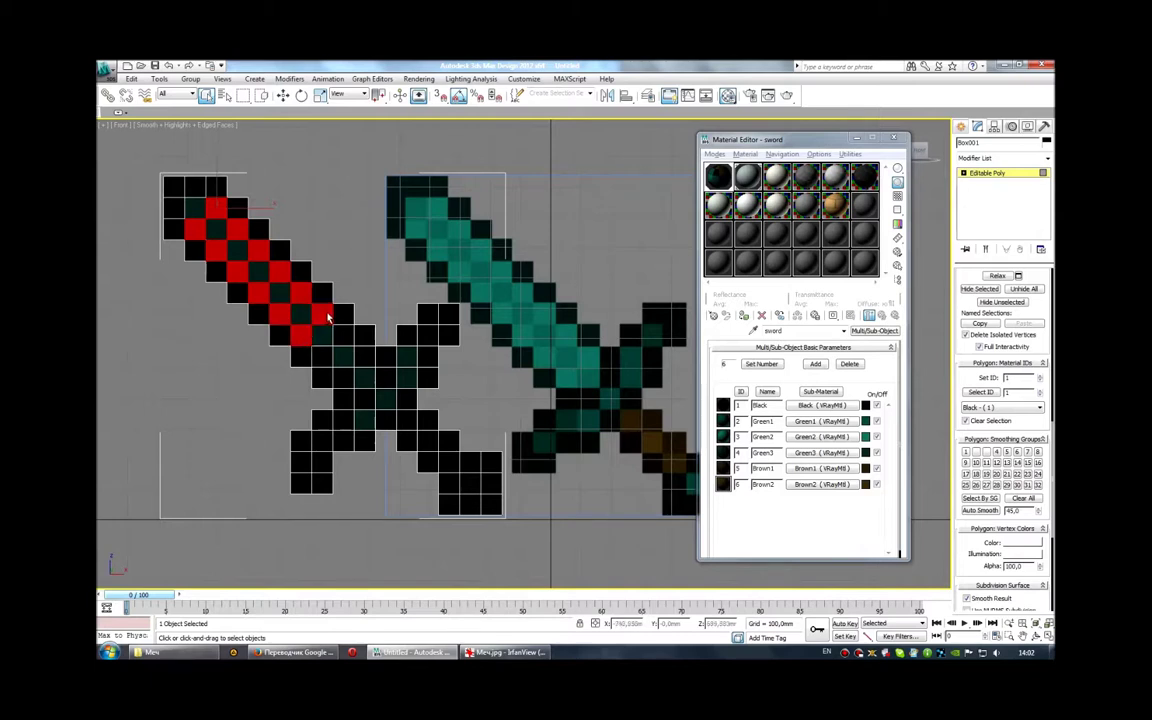
{"action": "left_click", "coordinate": [342, 333], "text": "ctrl"}
{"action": "left_click", "coordinate": [324, 354], "text": "ctrl"}
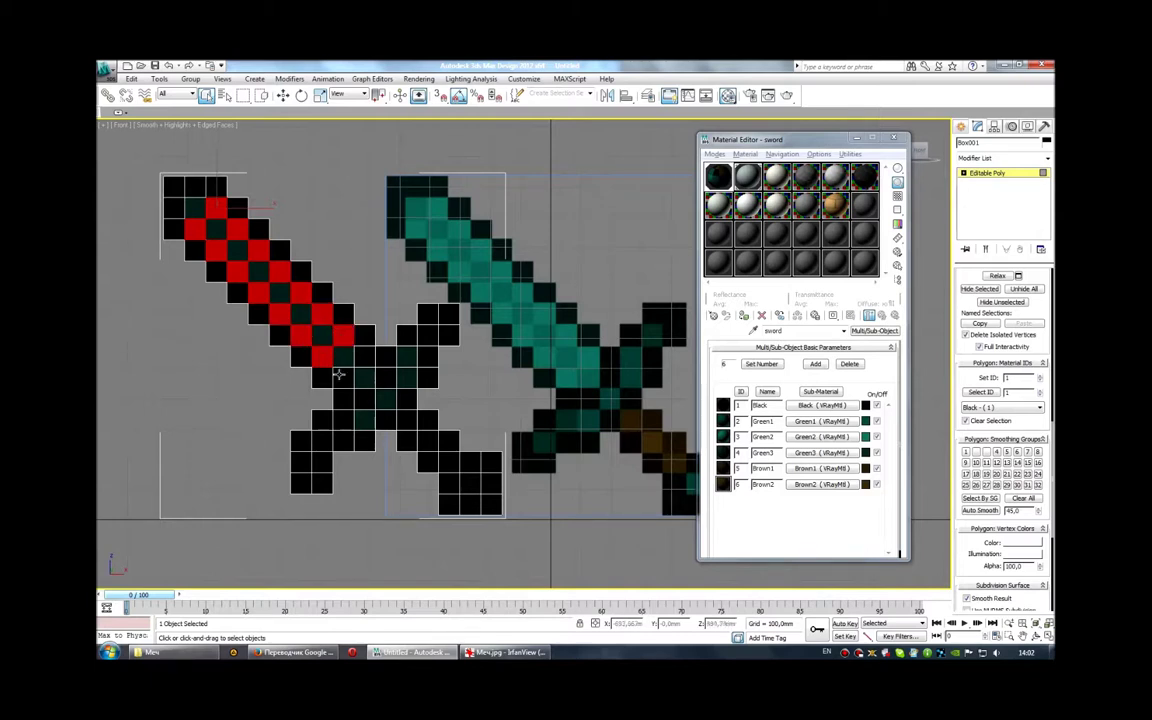
{"action": "left_click", "coordinate": [359, 355], "text": "ctrl"}
{"action": "left_click", "coordinate": [344, 375], "text": "ctrl"}
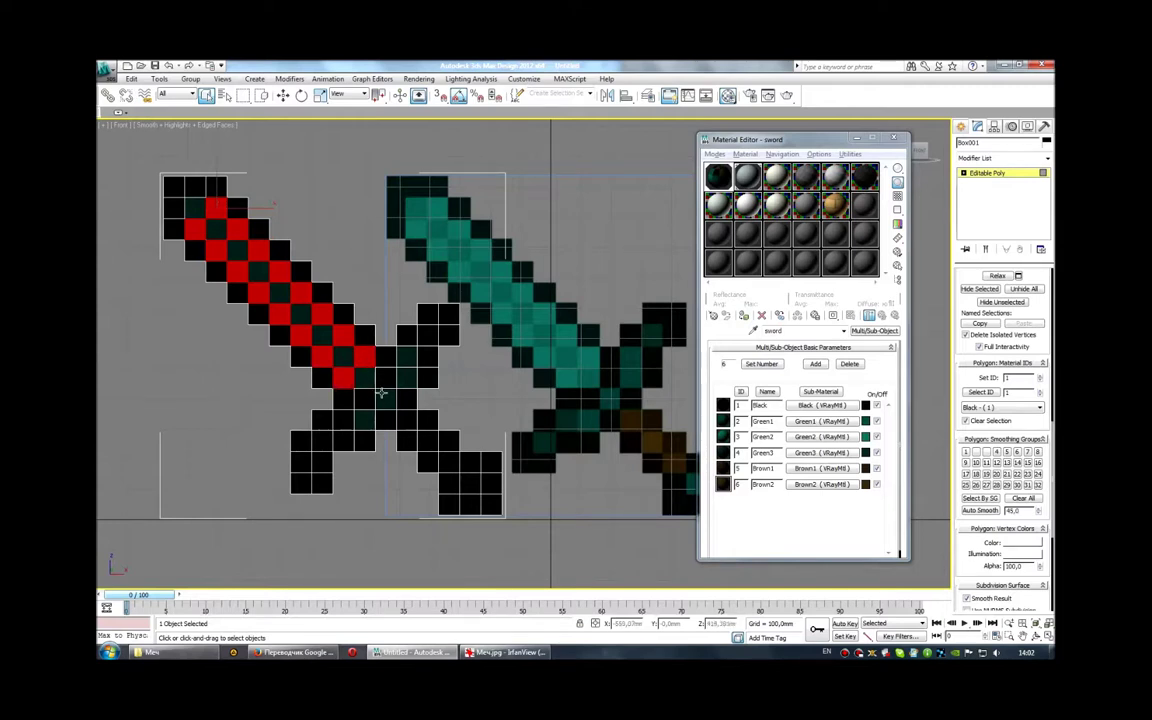
Set the selected blade faces to material ID 3 (Green2), then deselect them
{"action": "left_click", "coordinate": [1020, 377]}
{"action": "type", "text": "3"}
{"action": "key", "text": "Return"}
{"action": "left_click", "coordinate": [1018, 408]}
{"action": "left_click", "coordinate": [990, 432]}
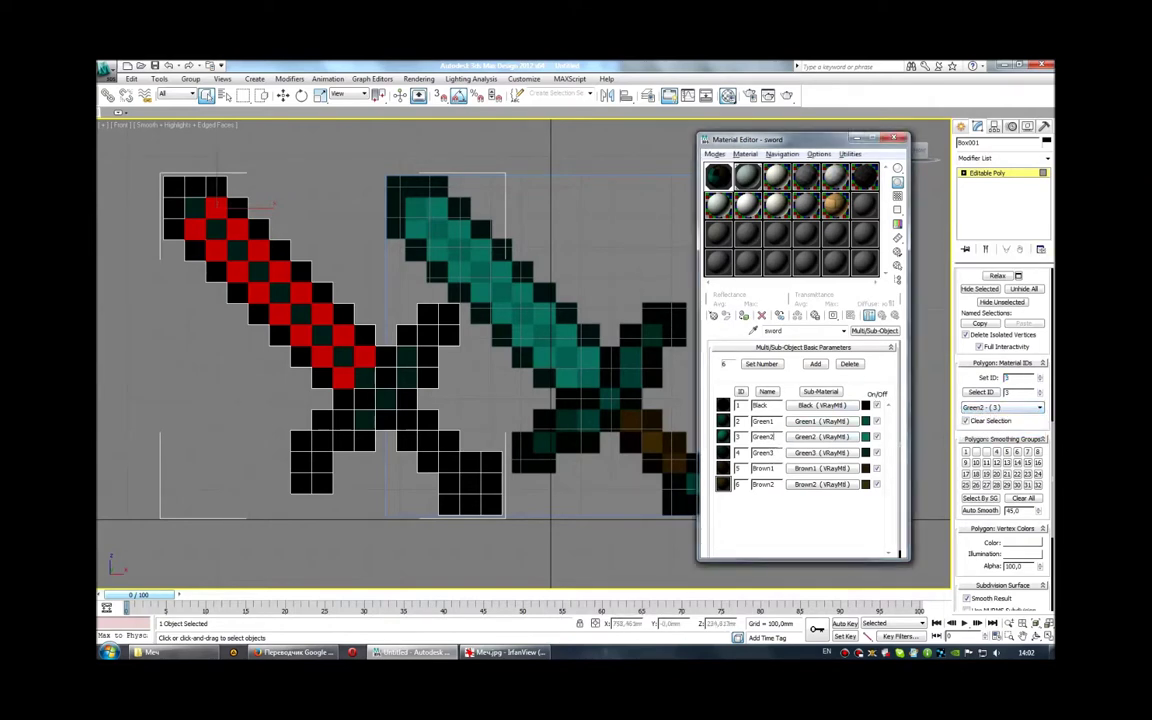
{"action": "left_click", "coordinate": [336, 258]}
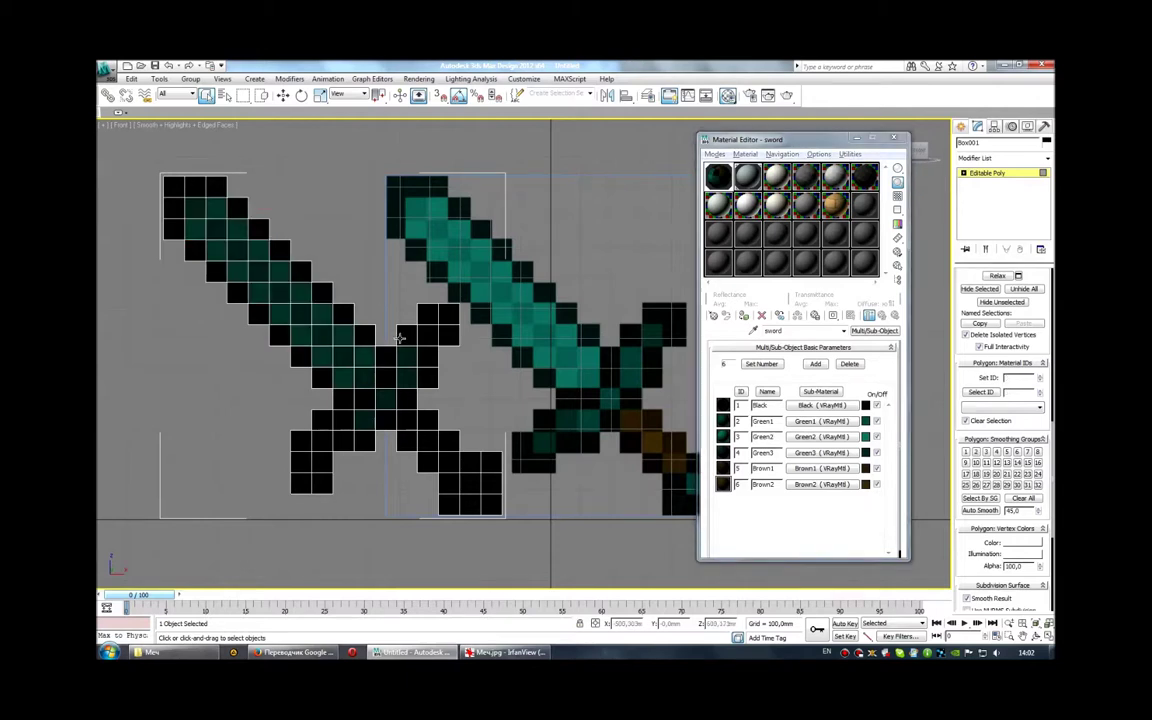
{"action": "middle_click_drag", "start_coordinate": [399, 329], "coordinate": [410, 332], "text": "alt"}
{"action": "key", "text": "f"}
{"action": "scroll", "coordinate": [463, 395], "scroll_direction": "up", "scroll_amount": 2}
{"action": "middle_click_drag", "start_coordinate": [463, 395], "coordinate": [471, 408]}
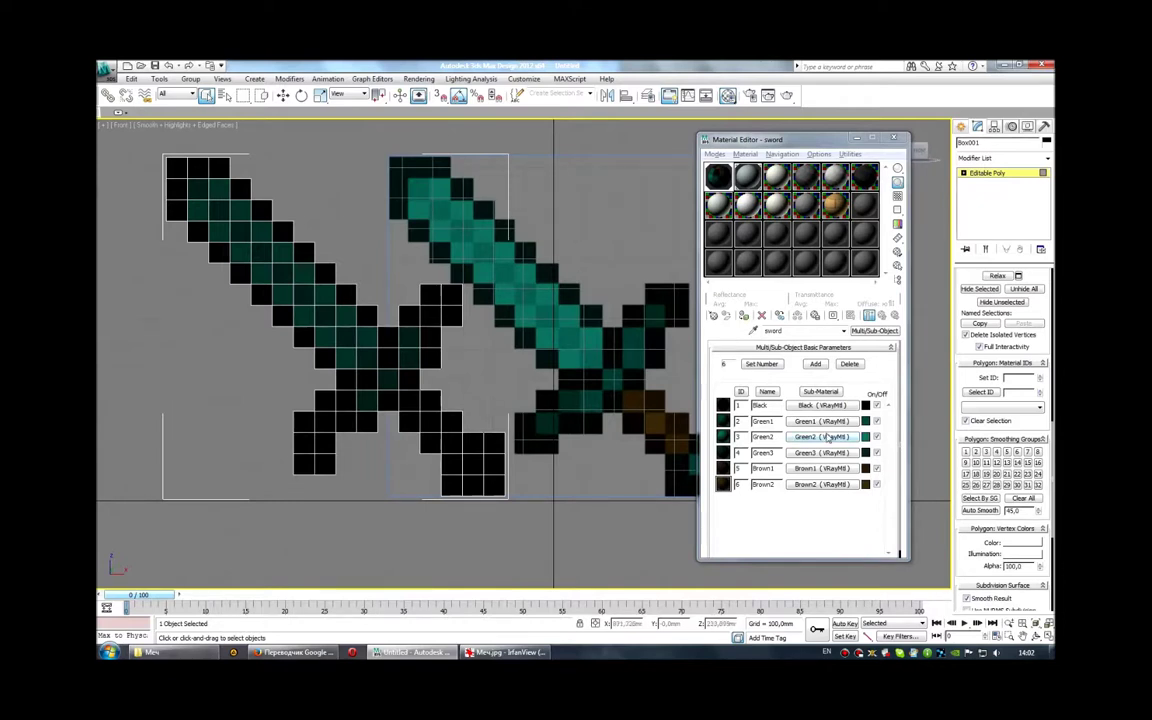
{"action": "left_click", "coordinate": [827, 439]}
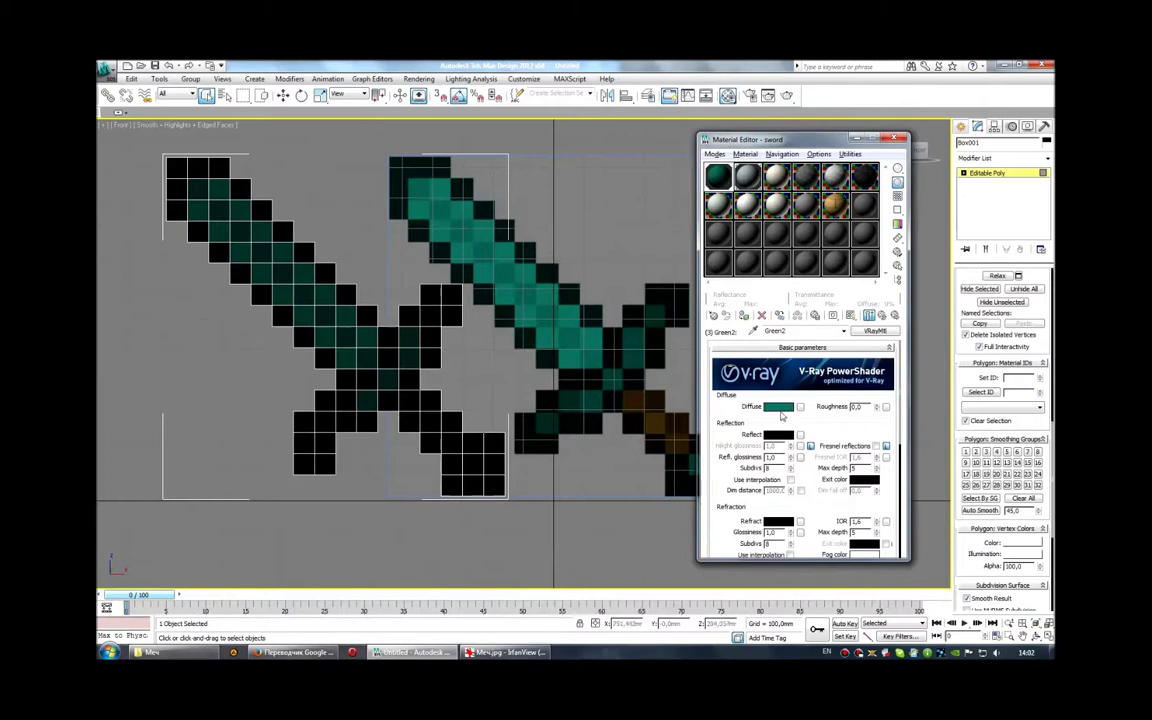
{"action": "left_click", "coordinate": [881, 317]}
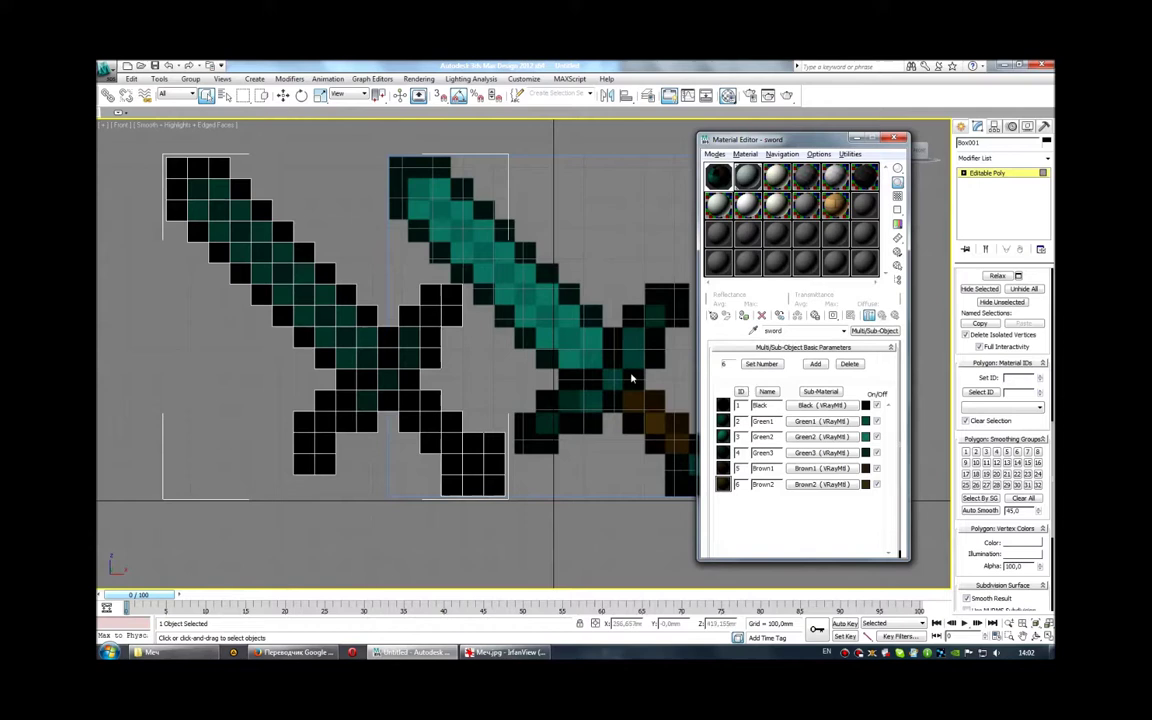
{"action": "middle_click_drag", "start_coordinate": [638, 383], "coordinate": [617, 366]}
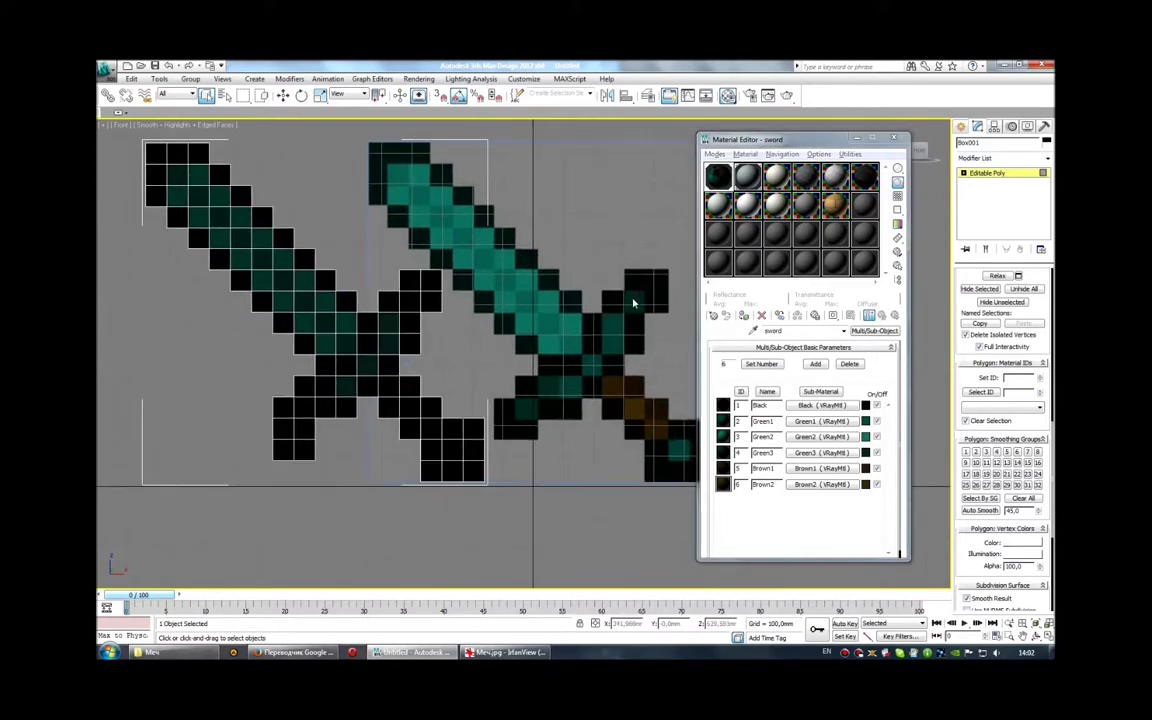
Select a few crossguard faces on the left sword
{"action": "left_click", "coordinate": [405, 300]}
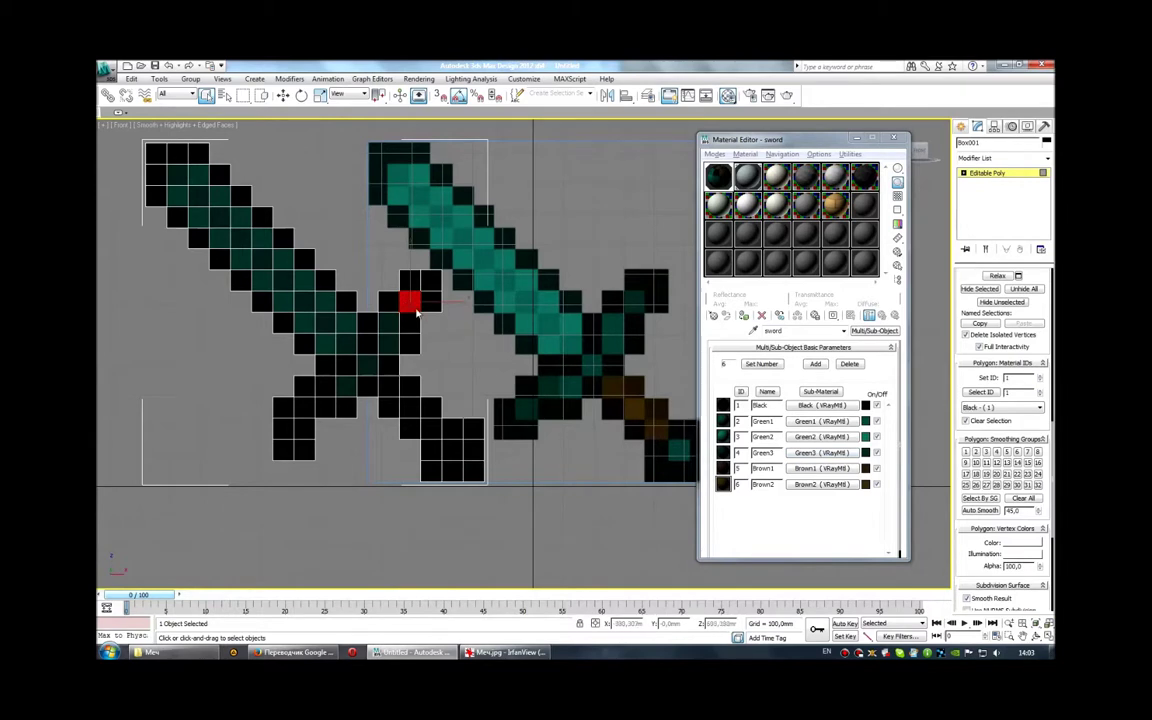
{"action": "left_click", "coordinate": [326, 382], "text": "ctrl"}
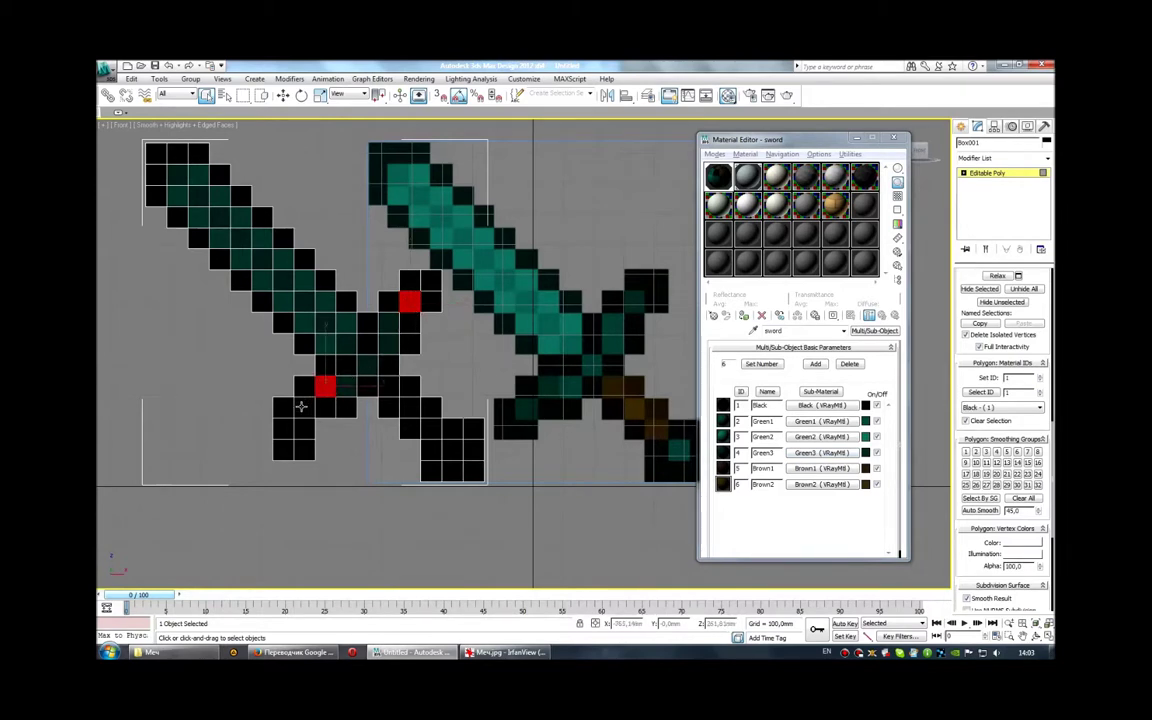
{"action": "left_click", "coordinate": [299, 405], "text": "ctrl"}
{"action": "left_click", "coordinate": [299, 425], "text": "ctrl"}
{"action": "left_click", "coordinate": [306, 430], "text": "alt"}
Close the Material Editor, maximize the Front view and clear the face selection
{"action": "key", "text": "alt+w"}
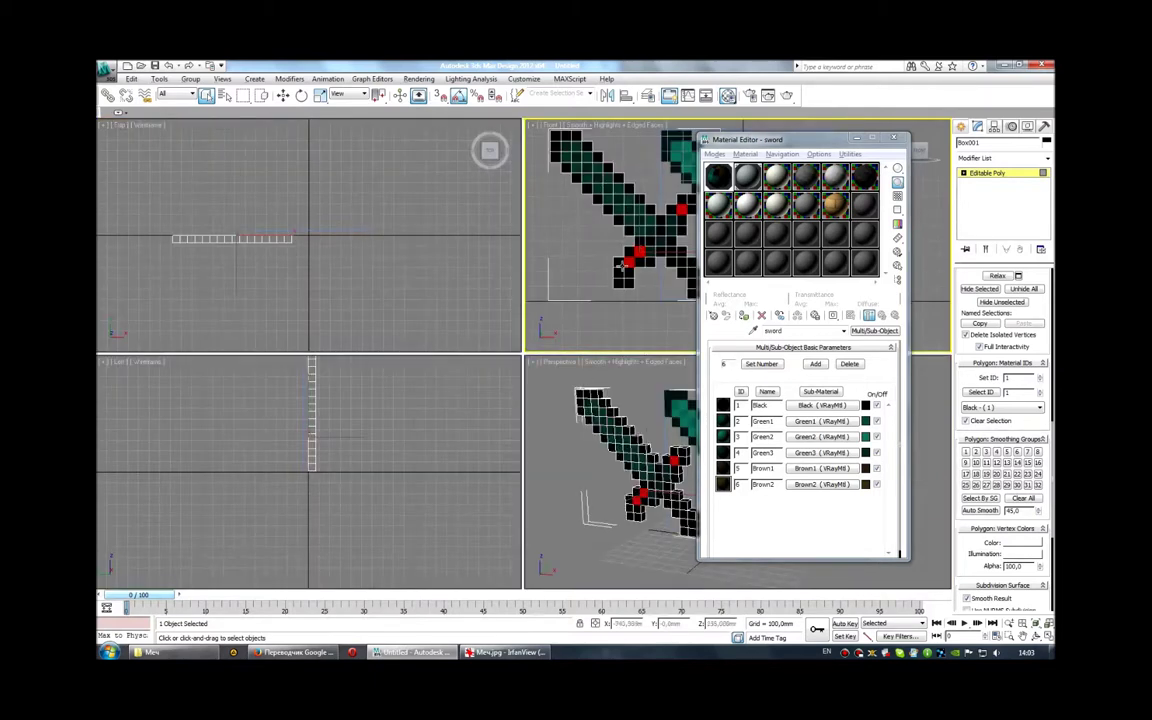
{"action": "left_click", "coordinate": [894, 139]}
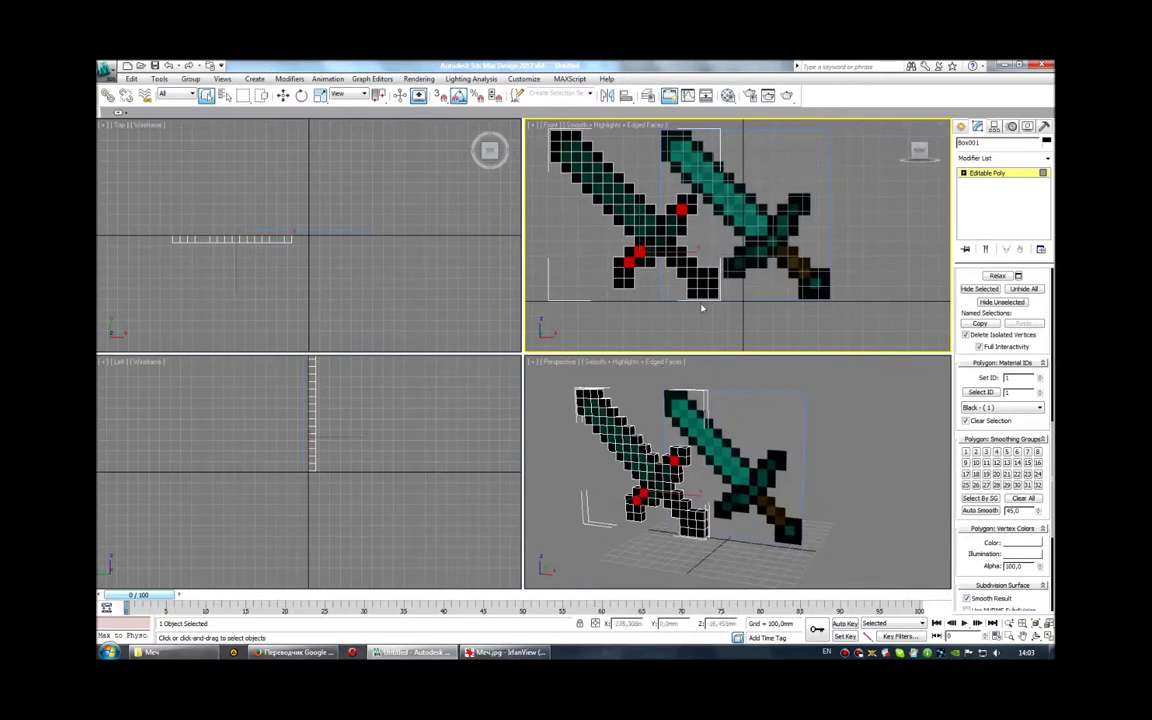
{"action": "key", "text": "alt+w"}
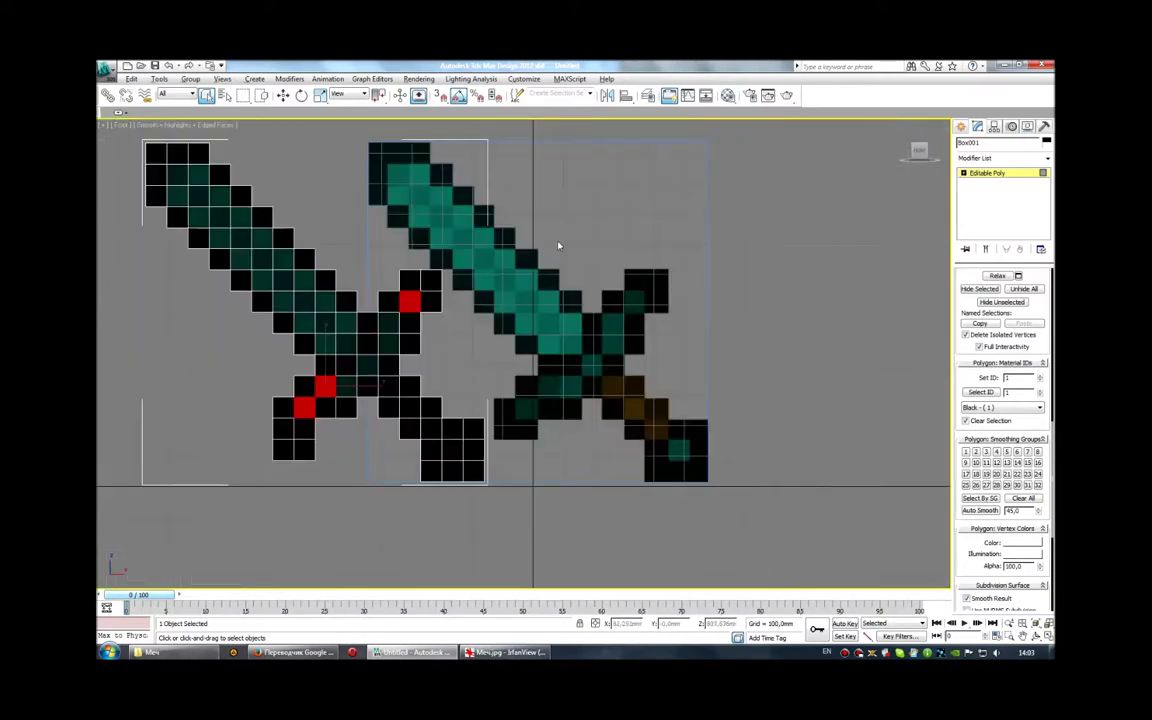
{"action": "left_click", "coordinate": [558, 245]}
Move the black sword onto the teal sword and view them in the maximized Perspective view
{"action": "key", "text": "w"}
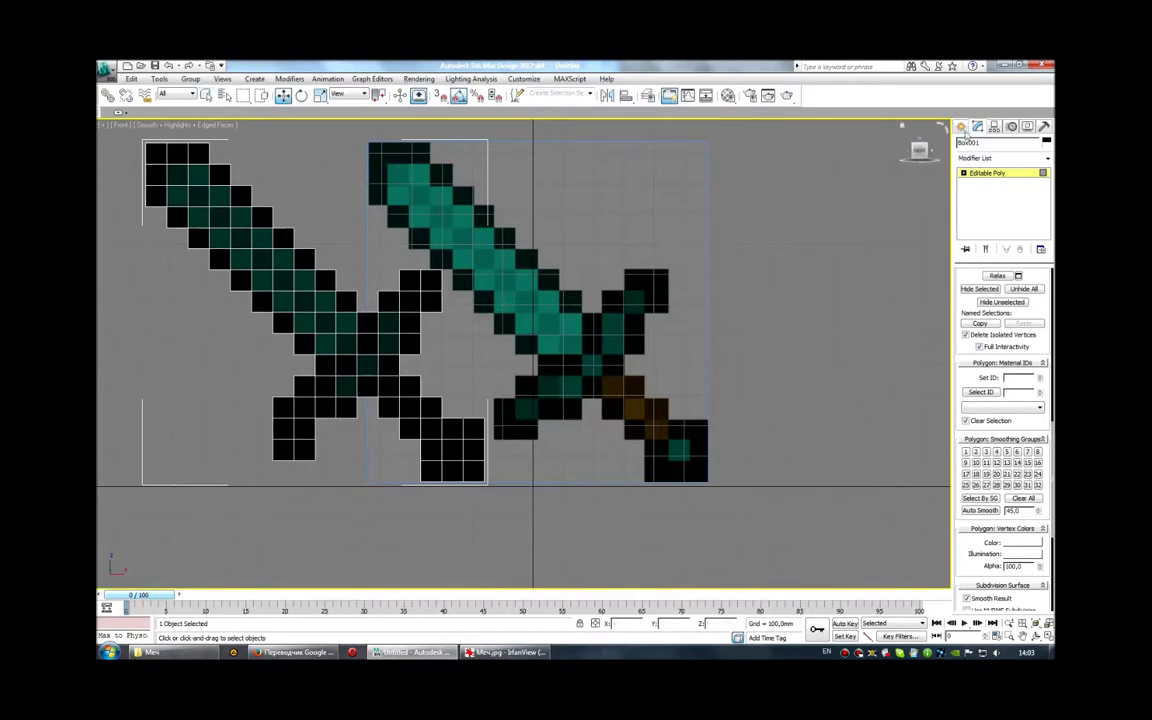
{"action": "left_click", "coordinate": [961, 127]}
{"action": "mouse_move", "coordinate": [237, 174]}
{"action": "left_mouse_down"}
{"action": "mouse_move", "coordinate": [503, 193]}
{"action": "mouse_move", "coordinate": [449, 200]}
{"action": "mouse_move", "coordinate": [458, 205]}
{"action": "mouse_move", "coordinate": [403, 430]}
{"action": "left_mouse_up"}
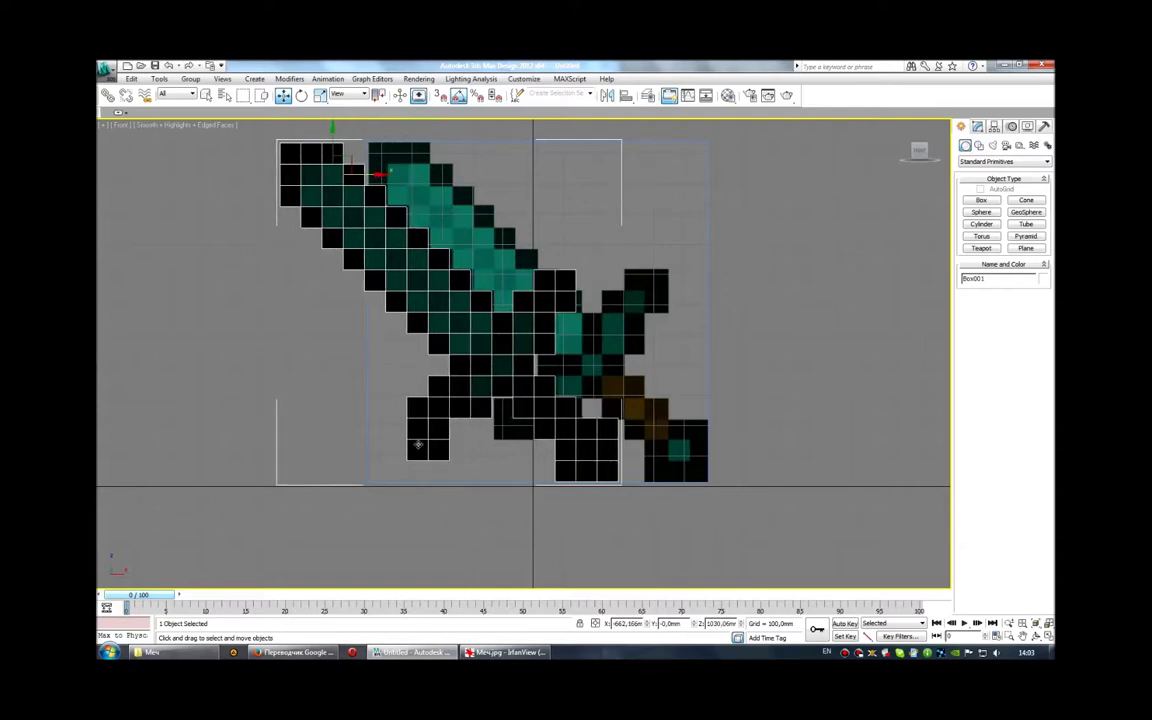
{"action": "key", "text": "alt+w"}
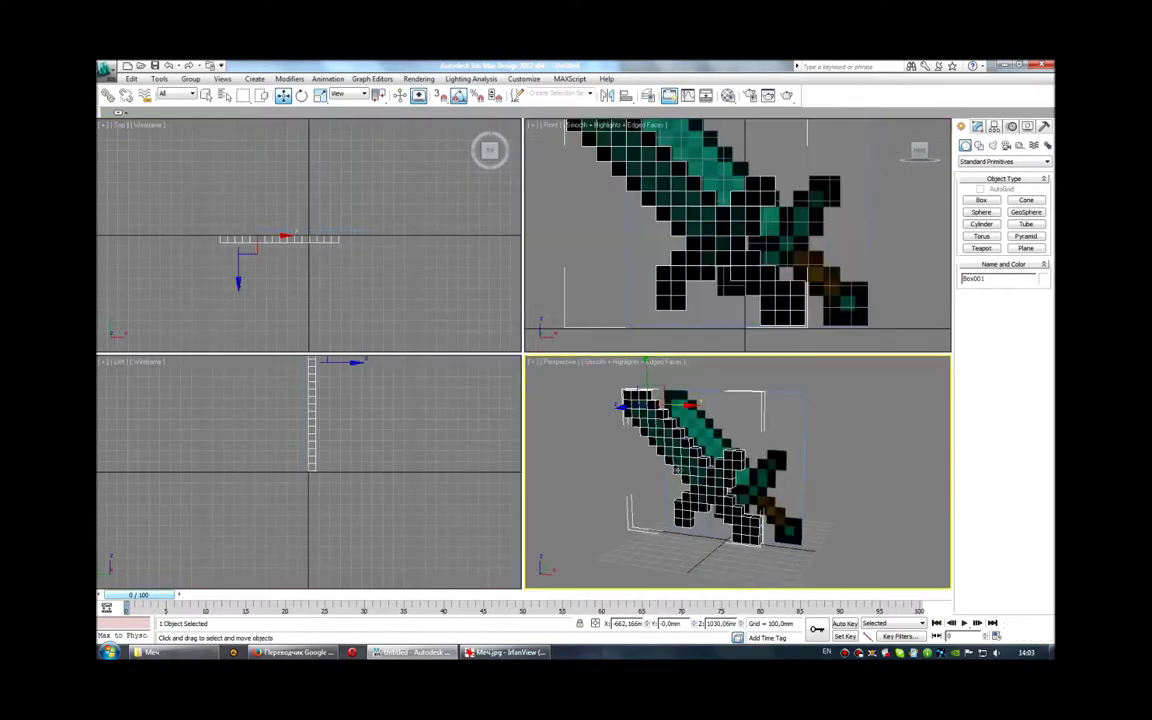
{"action": "key", "text": "alt+w"}
{"action": "middle_click_drag", "start_coordinate": [581, 527], "coordinate": [576, 462], "text": "alt"}
Enter the sword's Editable Poly Polygon level, then select and clear a group of faces
{"action": "left_click", "coordinate": [977, 126]}
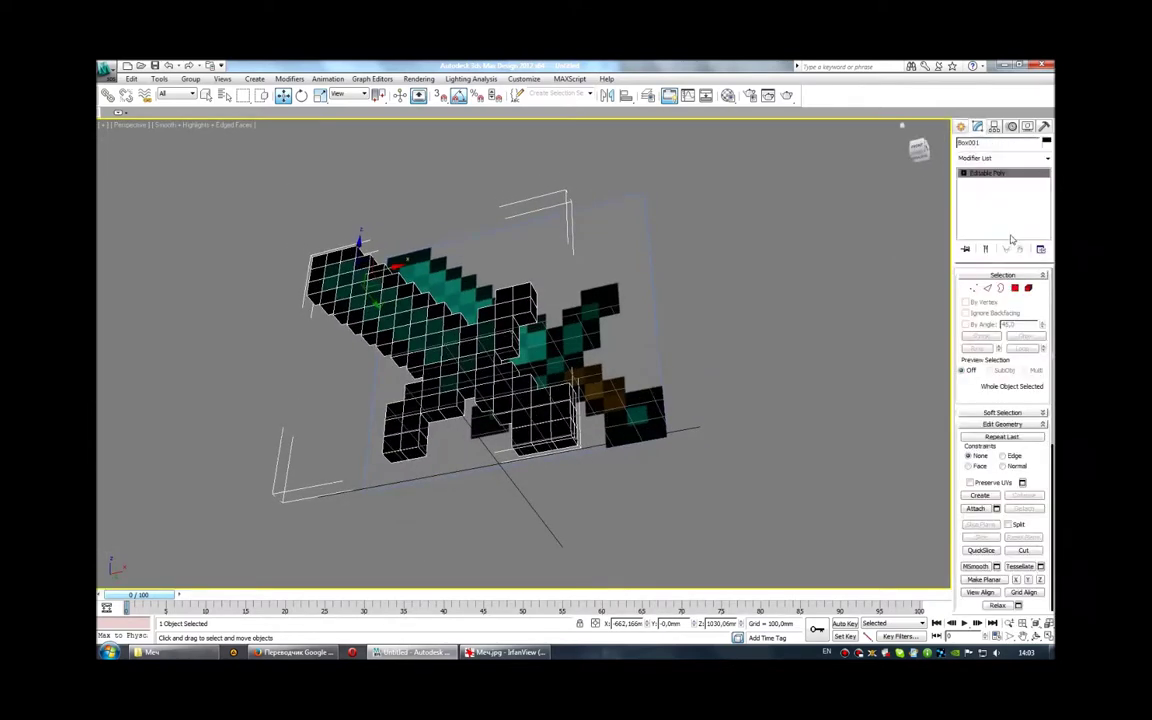
{"action": "key", "text": "4"}
{"action": "key", "text": "alt+w"}
{"action": "left_click", "coordinate": [578, 296]}
{"action": "left_click_drag", "start_coordinate": [655, 290], "coordinate": [698, 324]}
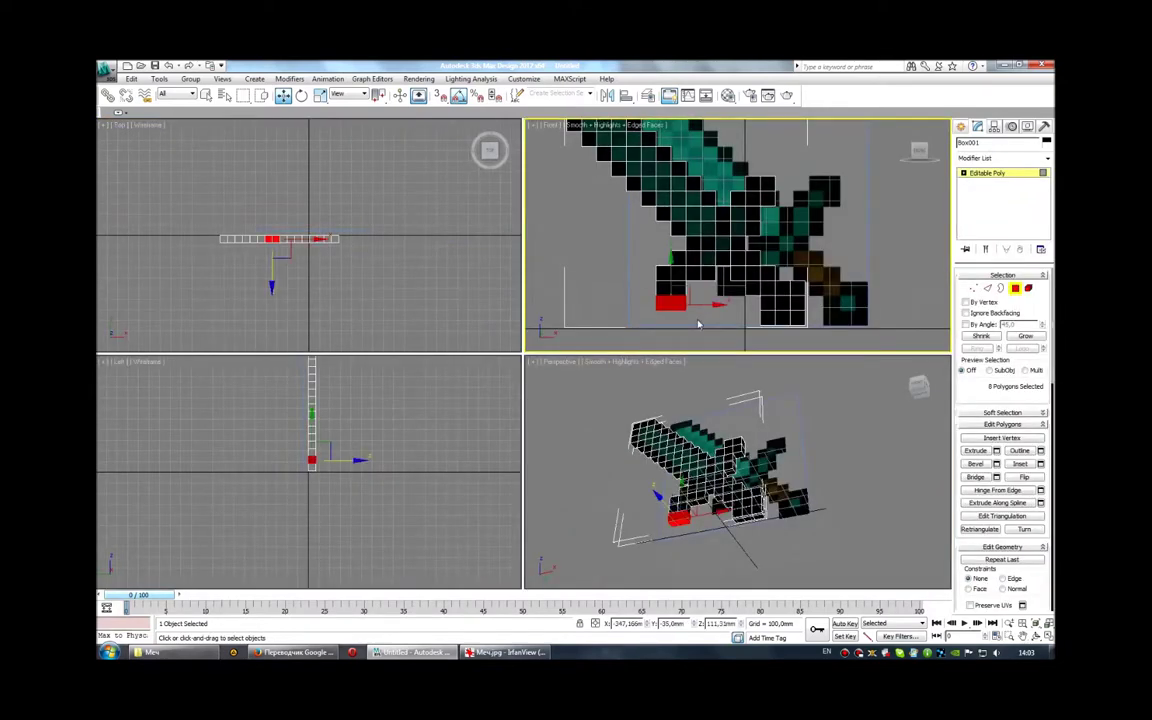
{"action": "left_click", "coordinate": [698, 324]}
Zoom the maximized Perspective view in on the sword and switch to Border sub-object level
{"action": "left_click", "coordinate": [578, 430]}
{"action": "key", "text": "alt+w"}
{"action": "scroll", "coordinate": [578, 430], "scroll_direction": "up", "scroll_amount": 2}
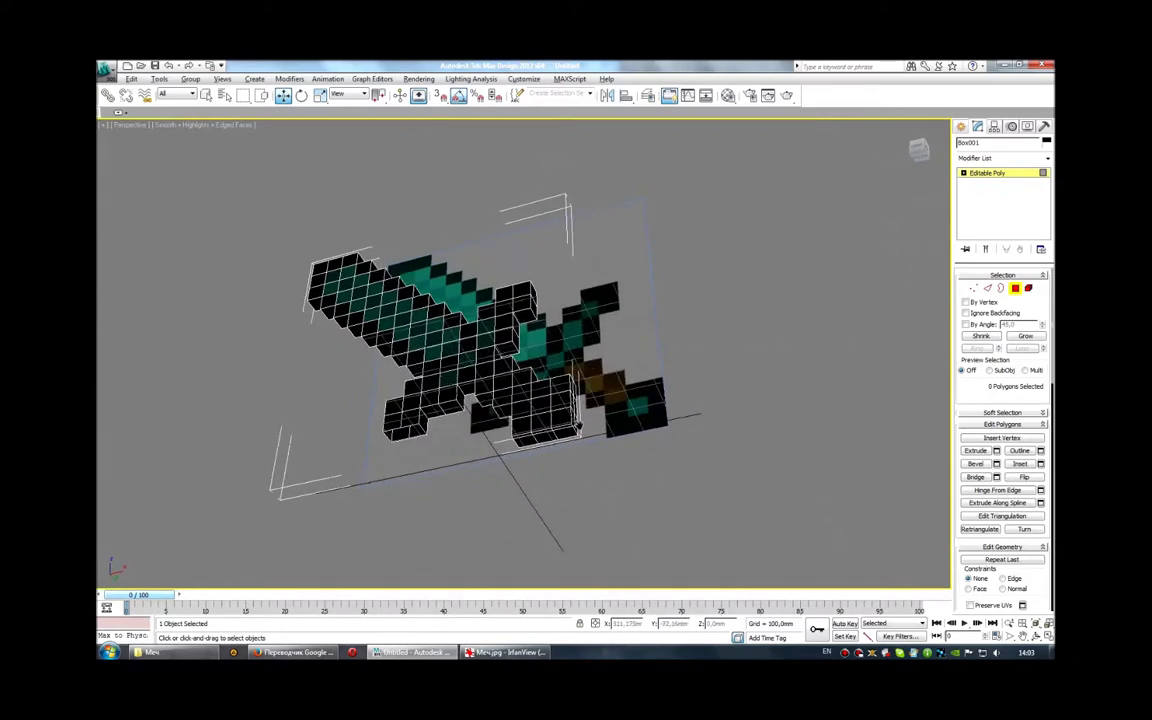
{"action": "scroll", "coordinate": [600, 380], "scroll_direction": "up", "scroll_amount": 5}
{"action": "left_click", "coordinate": [1003, 289]}
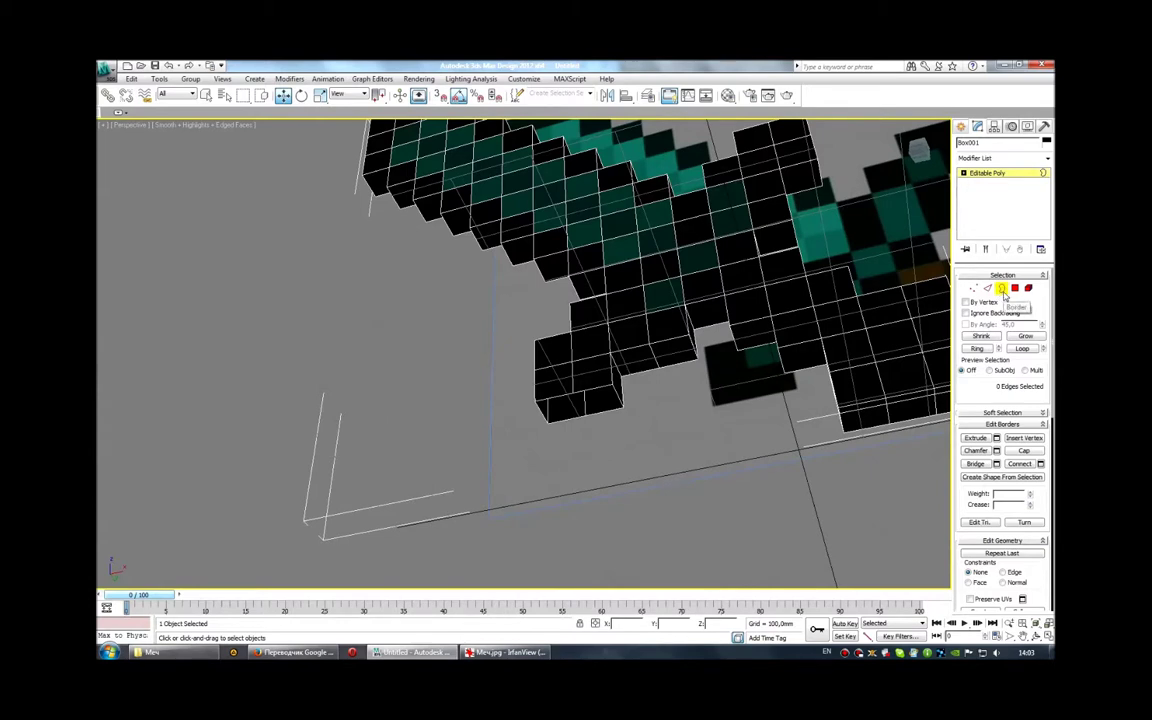
Select the open border at the bottom of the lower cube and cap it
{"action": "key", "text": "q"}
{"action": "left_click", "coordinate": [548, 384]}
{"action": "left_click", "coordinate": [1024, 451]}
{"action": "scroll", "coordinate": [664, 450], "scroll_direction": "down", "scroll_amount": 3}
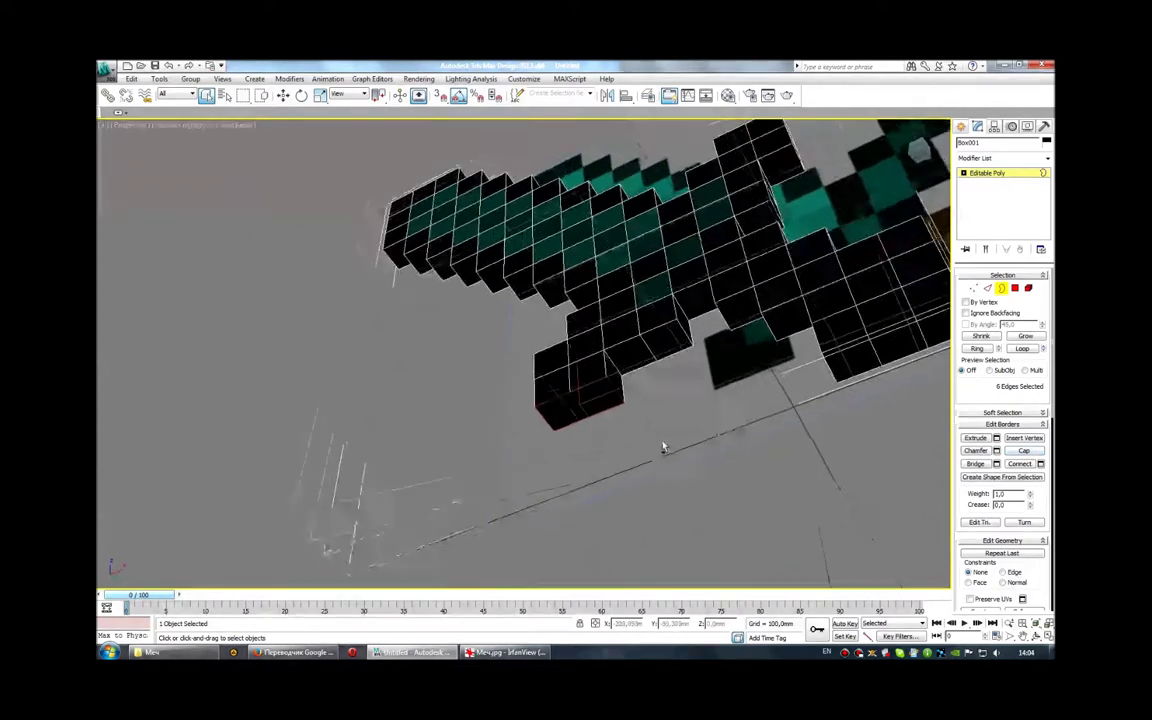
{"action": "scroll", "coordinate": [664, 440], "scroll_direction": "up", "scroll_amount": 6}
{"action": "scroll", "coordinate": [650, 415], "scroll_direction": "down", "scroll_amount": 2}
{"action": "middle_click_drag", "start_coordinate": [646, 412], "coordinate": [666, 428]}
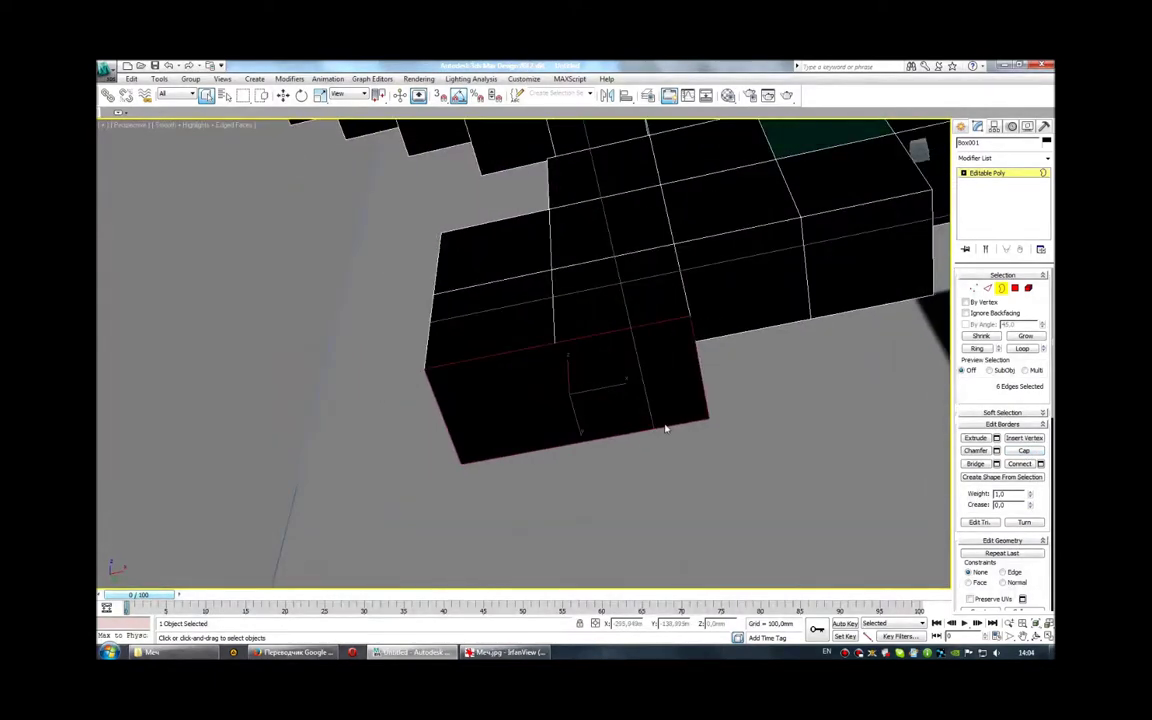
{"action": "middle_click_drag", "start_coordinate": [737, 430], "coordinate": [733, 432], "text": "alt"}
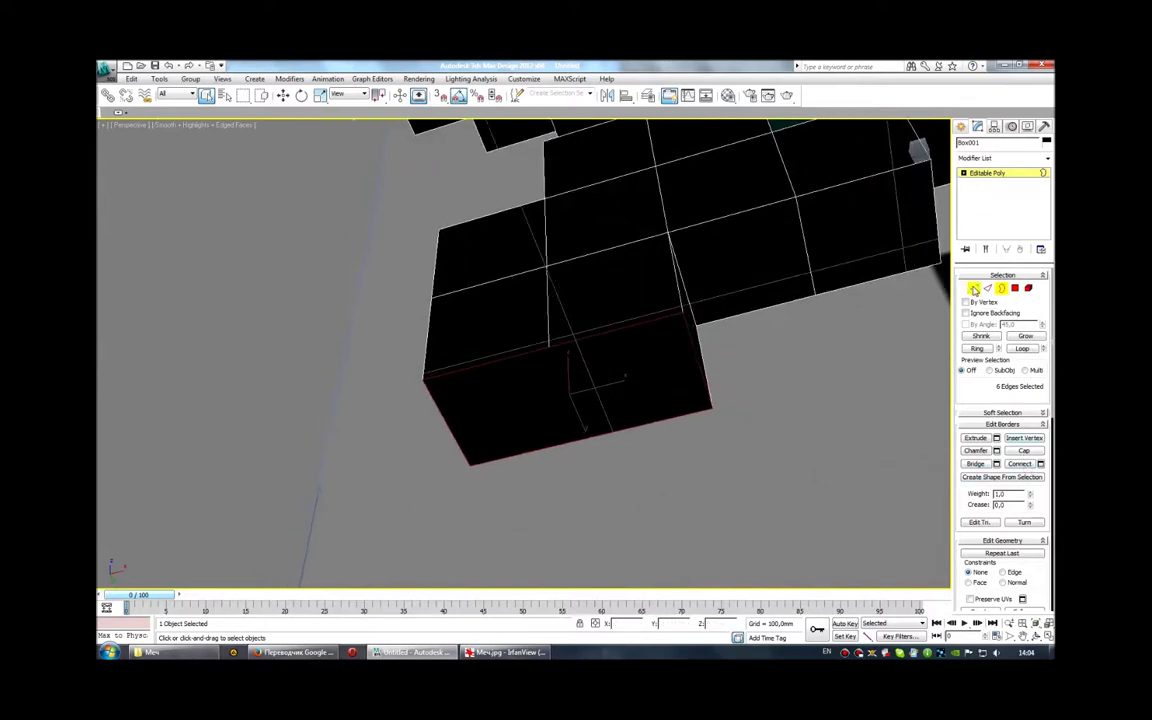
At Vertex level, cut a new edge from a cube vertex to the bottom edge
{"action": "left_click", "coordinate": [974, 288]}
{"action": "scroll", "coordinate": [1019, 516], "scroll_direction": "down", "scroll_amount": 3}
{"action": "left_click", "coordinate": [1025, 553]}
{"action": "left_click", "coordinate": [548, 343]}
{"action": "left_click", "coordinate": [588, 435]}
{"action": "right_click", "coordinate": [663, 399]}
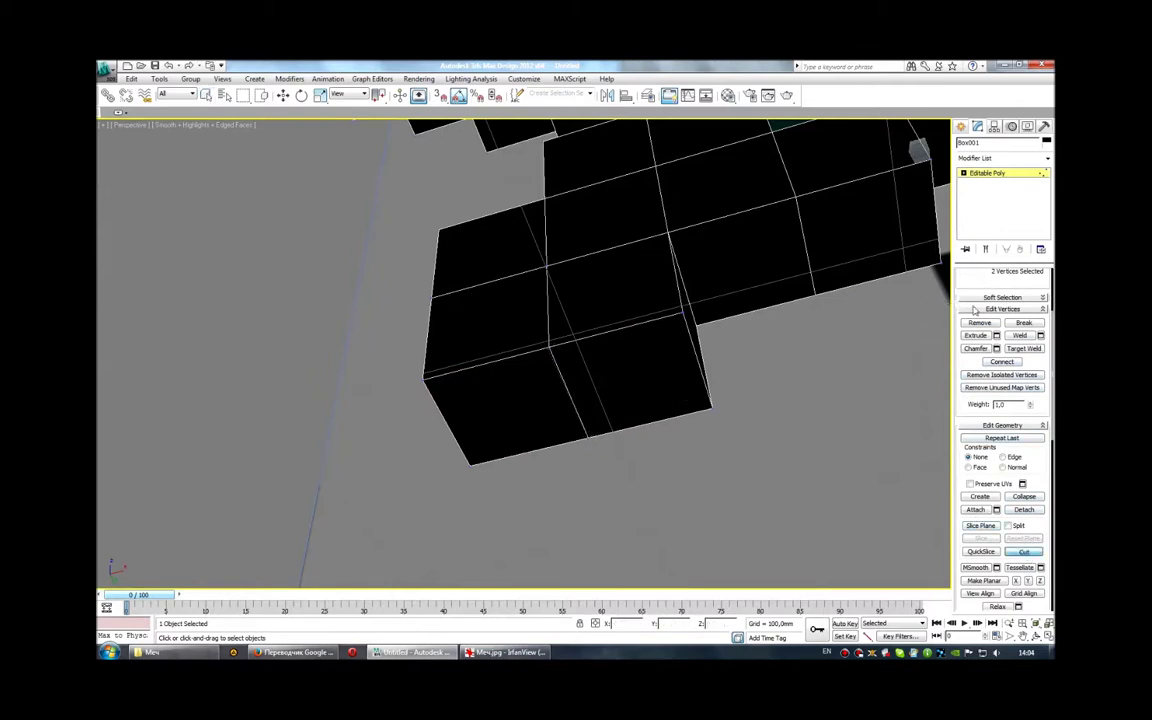
Return the sword mesh to Polygon sub-object level
{"action": "left_click", "coordinate": [963, 173]}
{"action": "left_click", "coordinate": [986, 210]}
{"action": "scroll", "coordinate": [784, 260], "scroll_direction": "down", "scroll_amount": 2}
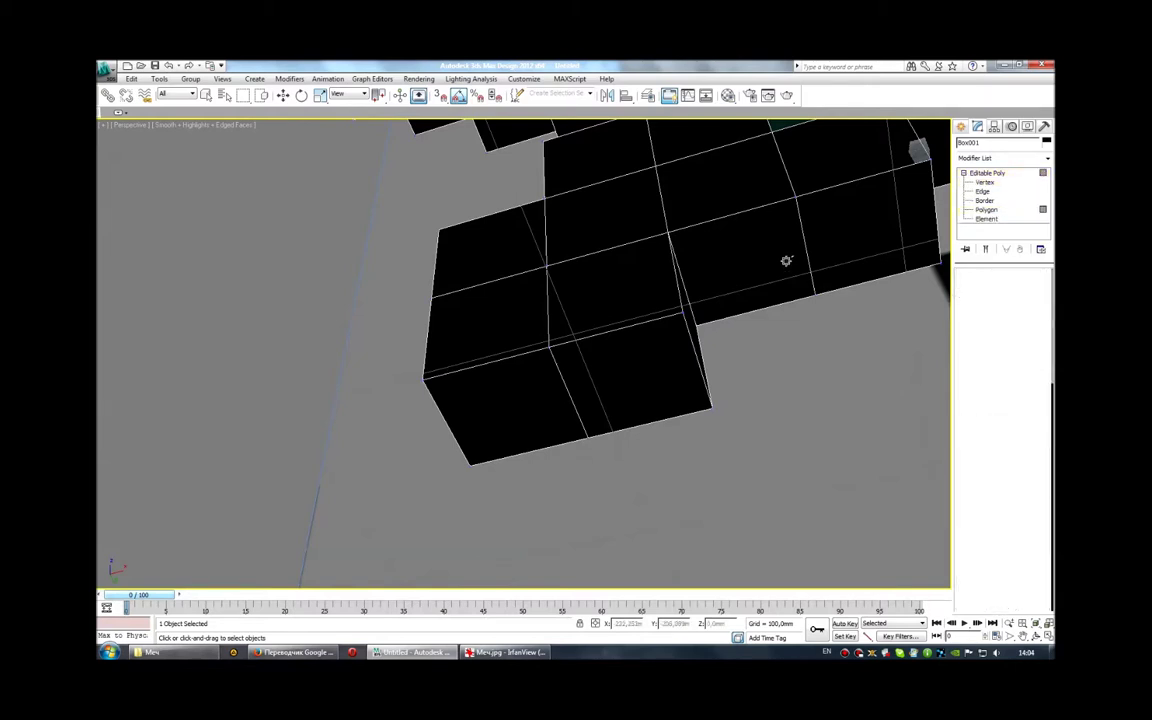
{"action": "scroll", "coordinate": [779, 298], "scroll_direction": "down", "scroll_amount": 1}
{"action": "scroll", "coordinate": [770, 310], "scroll_direction": "down", "scroll_amount": 3}
{"action": "scroll", "coordinate": [774, 330], "scroll_direction": "down", "scroll_amount": 3}
Maximize the Front view and open the Material Editor with the sword material
{"action": "key", "text": "alt+w"}
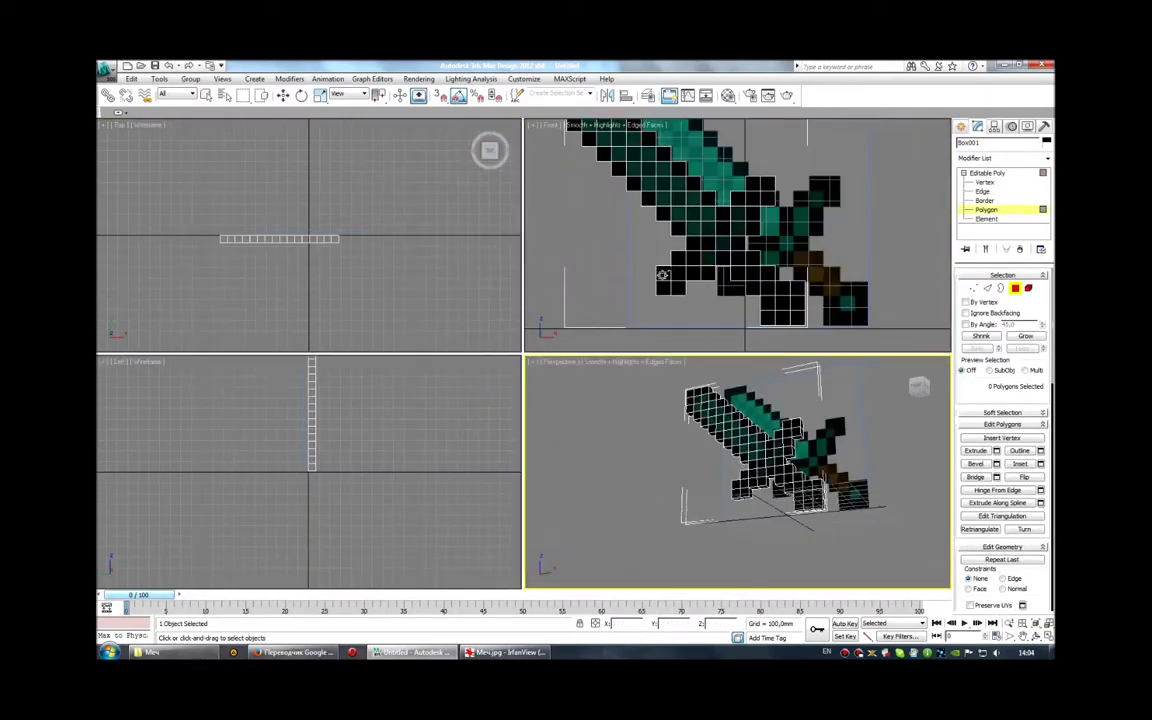
{"action": "left_click", "coordinate": [685, 311]}
{"action": "key", "text": "alt+w"}
{"action": "key", "text": "m"}
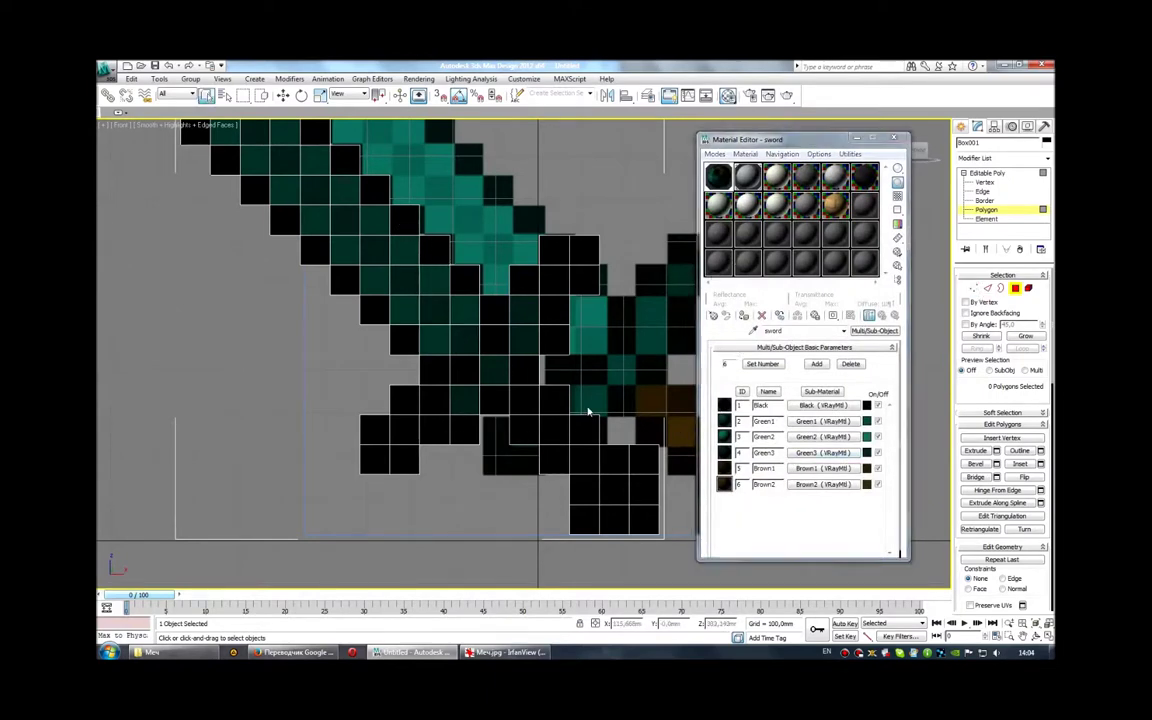
{"action": "middle_click_drag", "start_coordinate": [548, 368], "coordinate": [531, 316]}
{"action": "scroll", "coordinate": [531, 316], "scroll_direction": "down", "scroll_amount": 2}
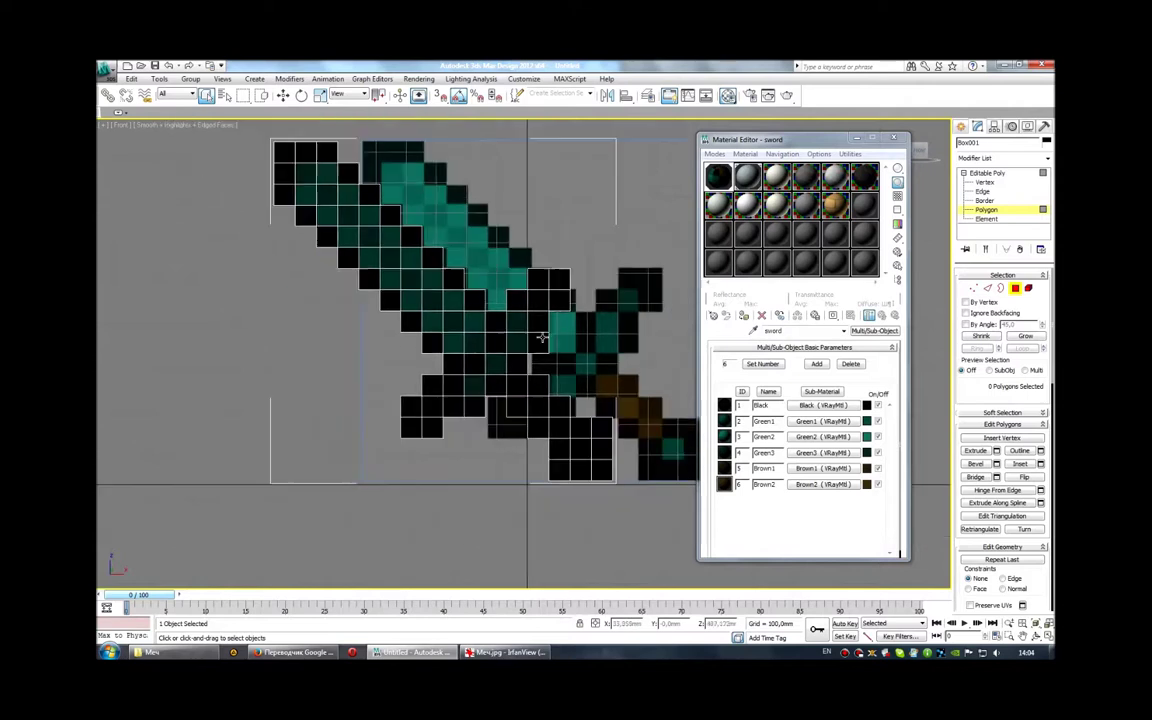
Move the black sword to the left, away from the green one
{"action": "left_click", "coordinate": [960, 126]}
{"action": "key", "text": "w"}
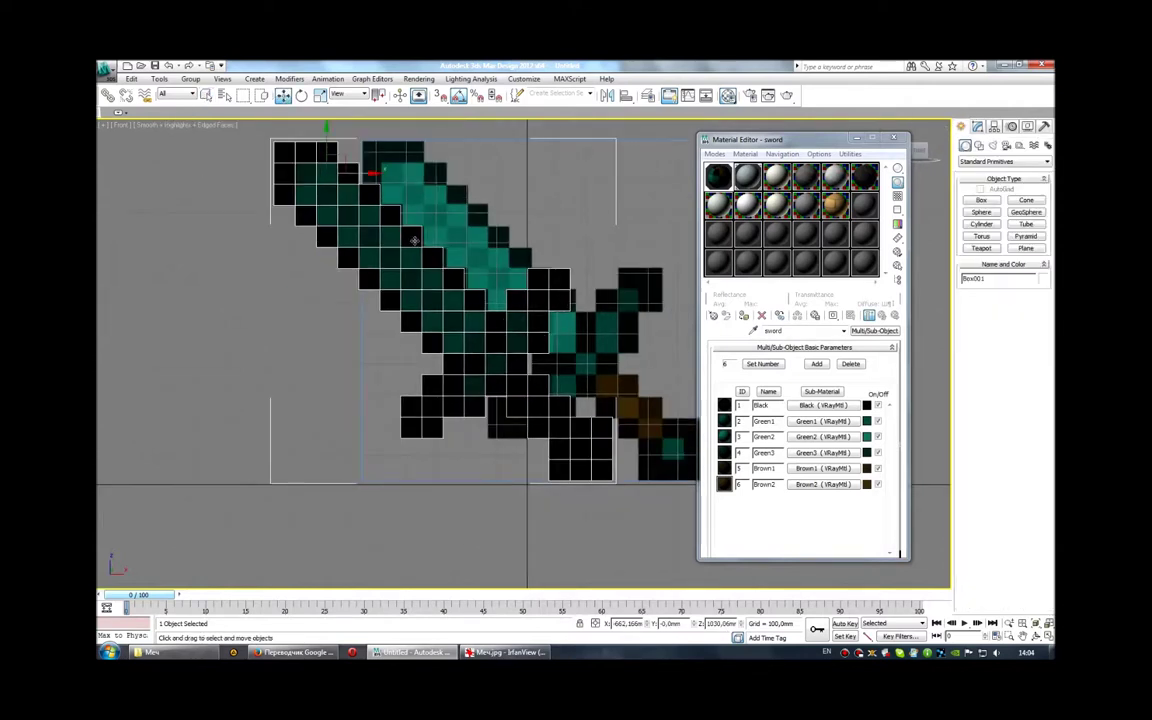
{"action": "left_click_drag", "start_coordinate": [365, 174], "coordinate": [220, 174]}
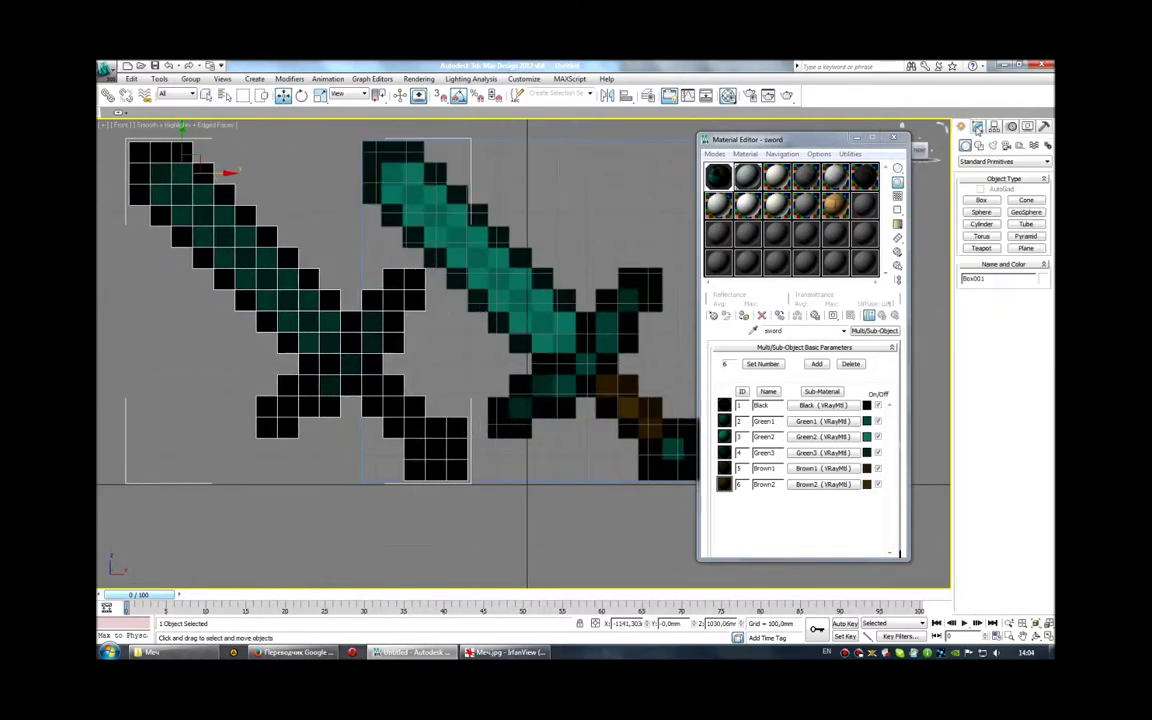
Select eight guard polygons on the black sword at Polygon level
{"action": "left_click", "coordinate": [977, 126]}
{"action": "left_click", "coordinate": [986, 209]}
{"action": "middle_click_drag", "start_coordinate": [285, 404], "coordinate": [301, 398]}
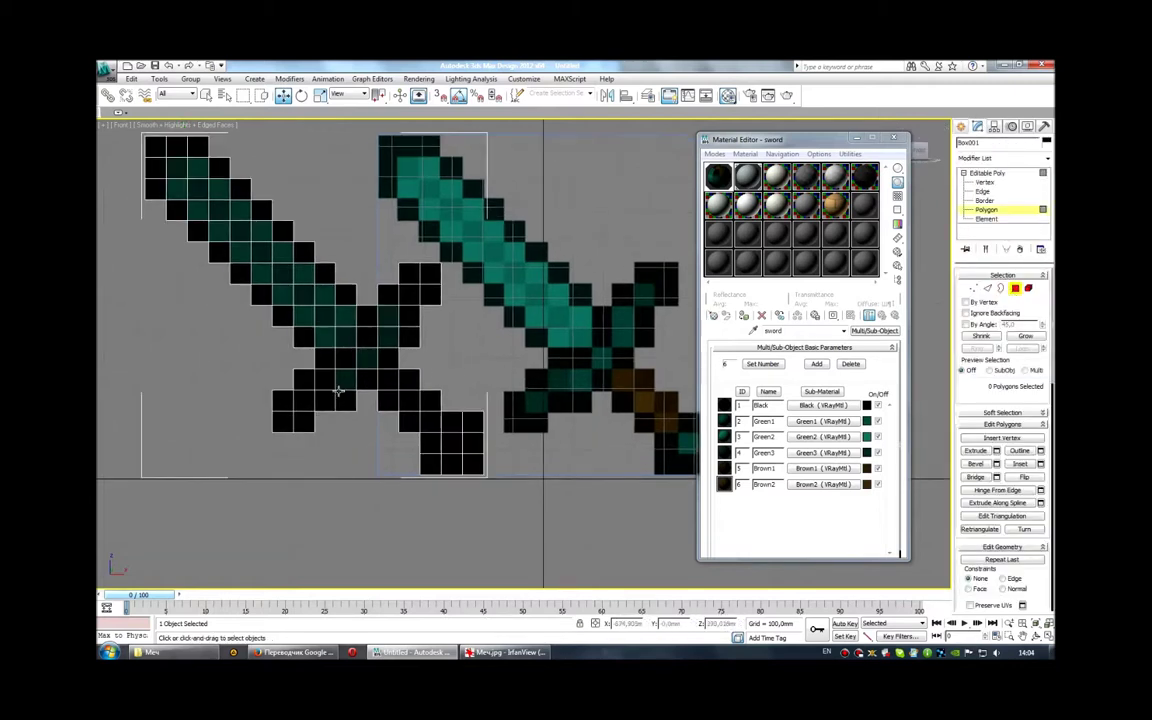
{"action": "left_click", "coordinate": [302, 400]}
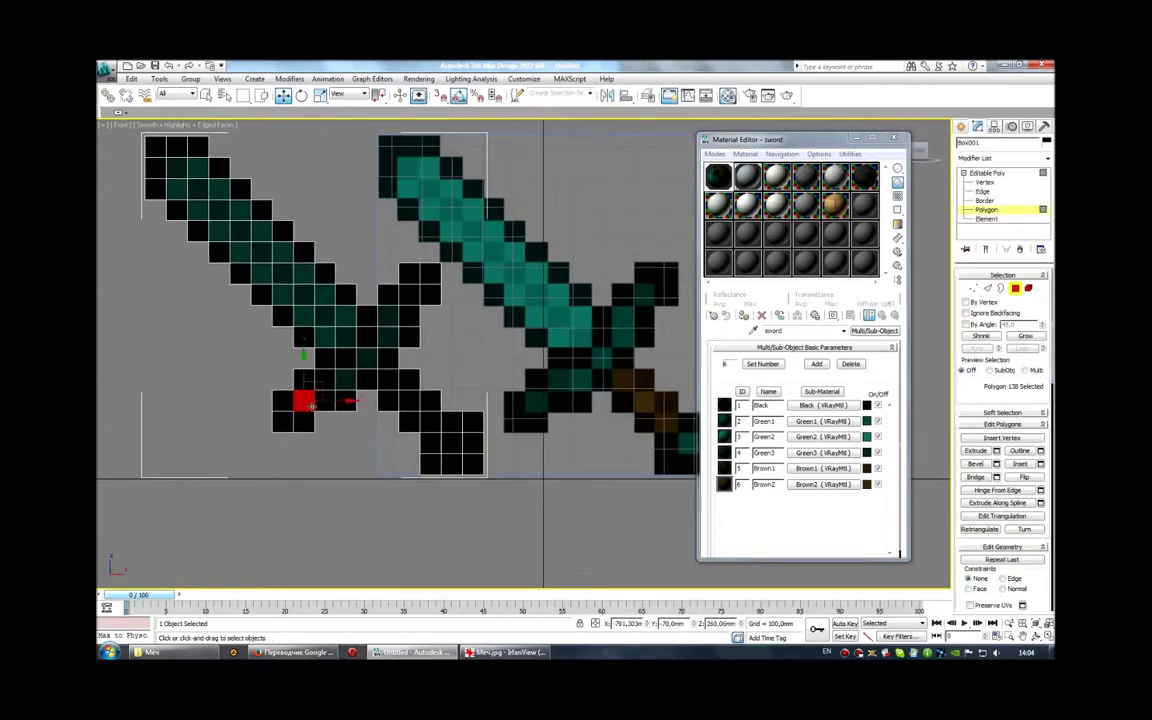
{"action": "key", "text": "q"}
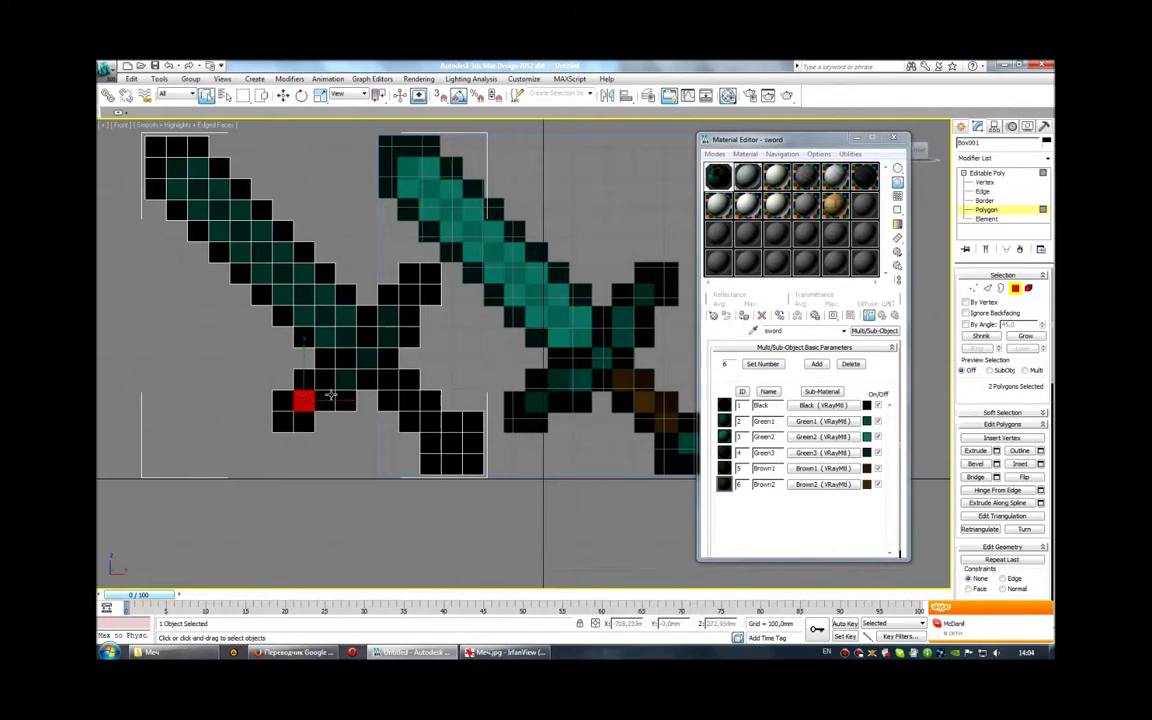
{"action": "left_click", "coordinate": [325, 381], "text": "ctrl"}
{"action": "left_click", "coordinate": [404, 298], "text": "ctrl"}
{"action": "left_click", "coordinate": [409, 299], "text": "ctrl"}
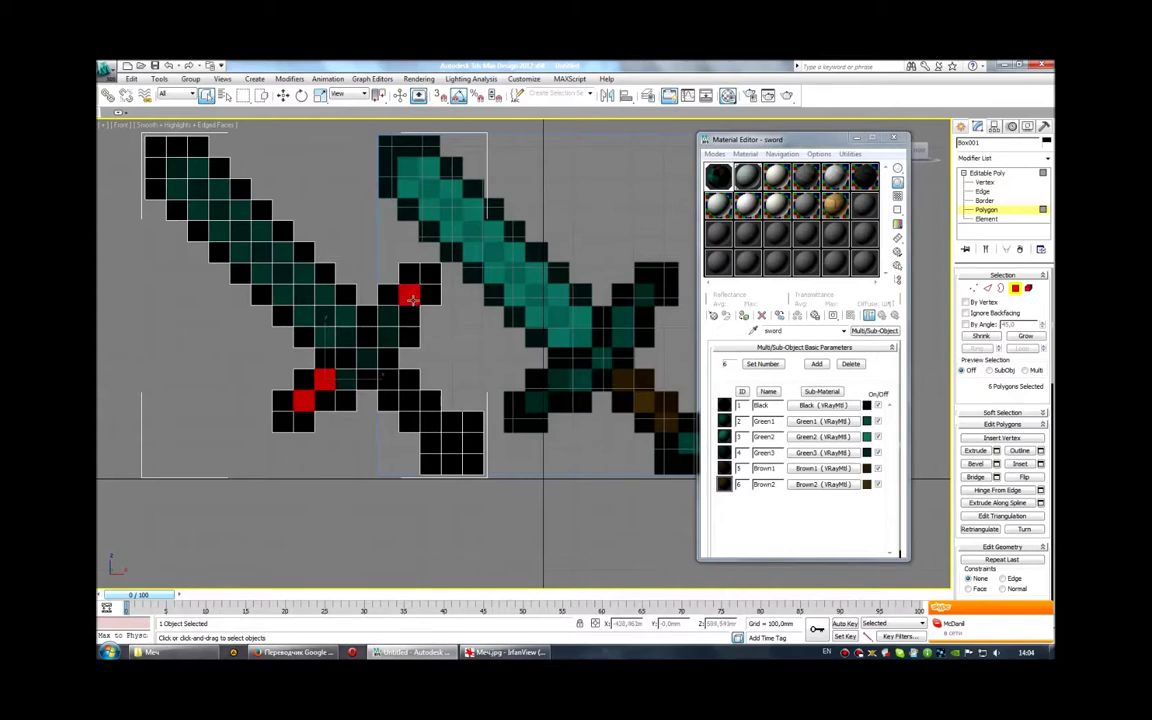
{"action": "middle_click_drag", "start_coordinate": [461, 320], "coordinate": [407, 283]}
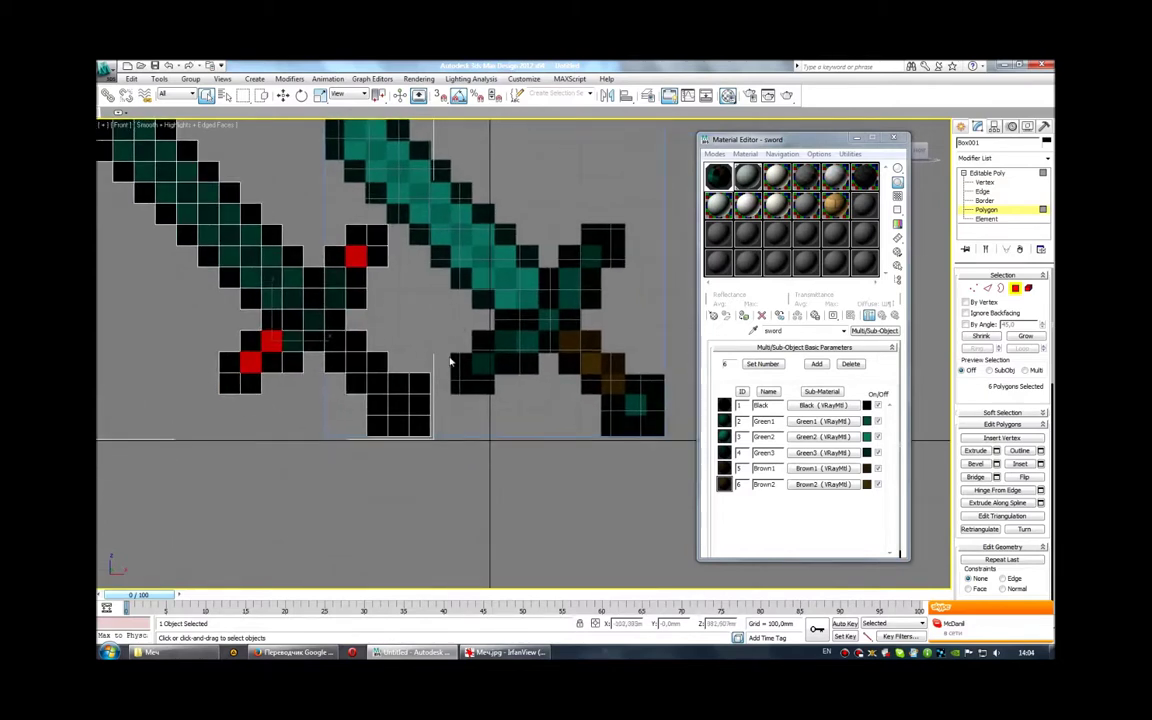
{"action": "left_click", "coordinate": [399, 408], "text": "ctrl"}
{"action": "left_click", "coordinate": [366, 372], "text": "ctrl"}
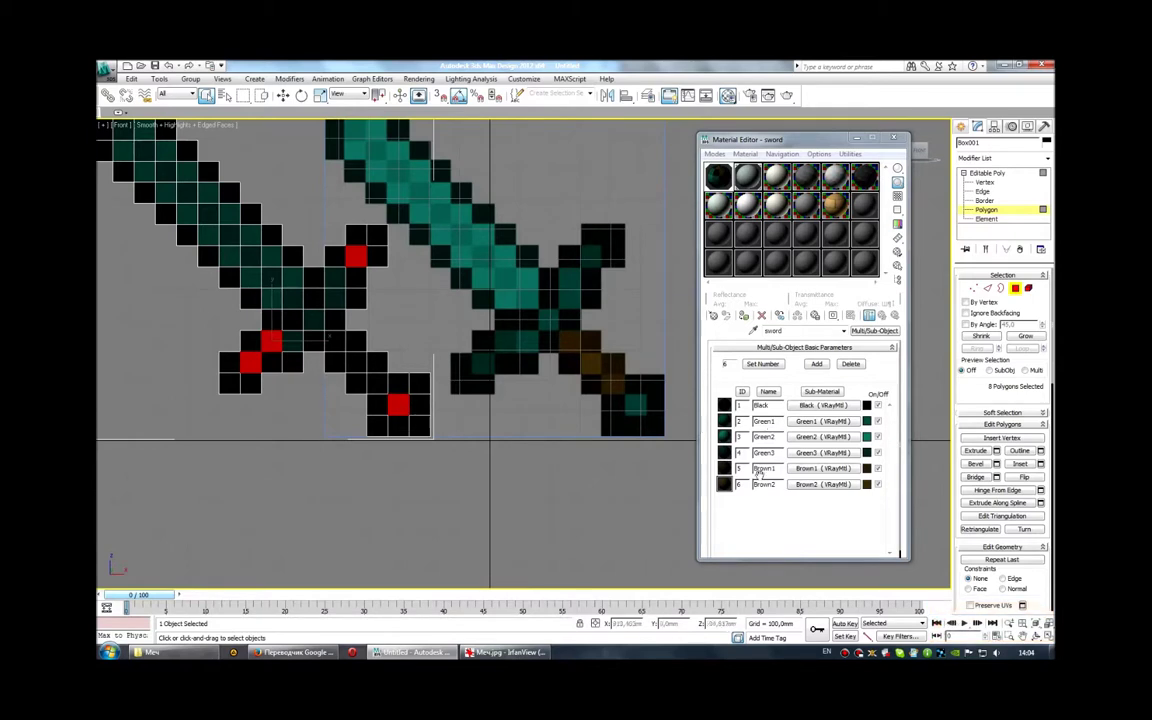
{"action": "scroll", "coordinate": [1004, 398], "scroll_direction": "down", "scroll_amount": 5}
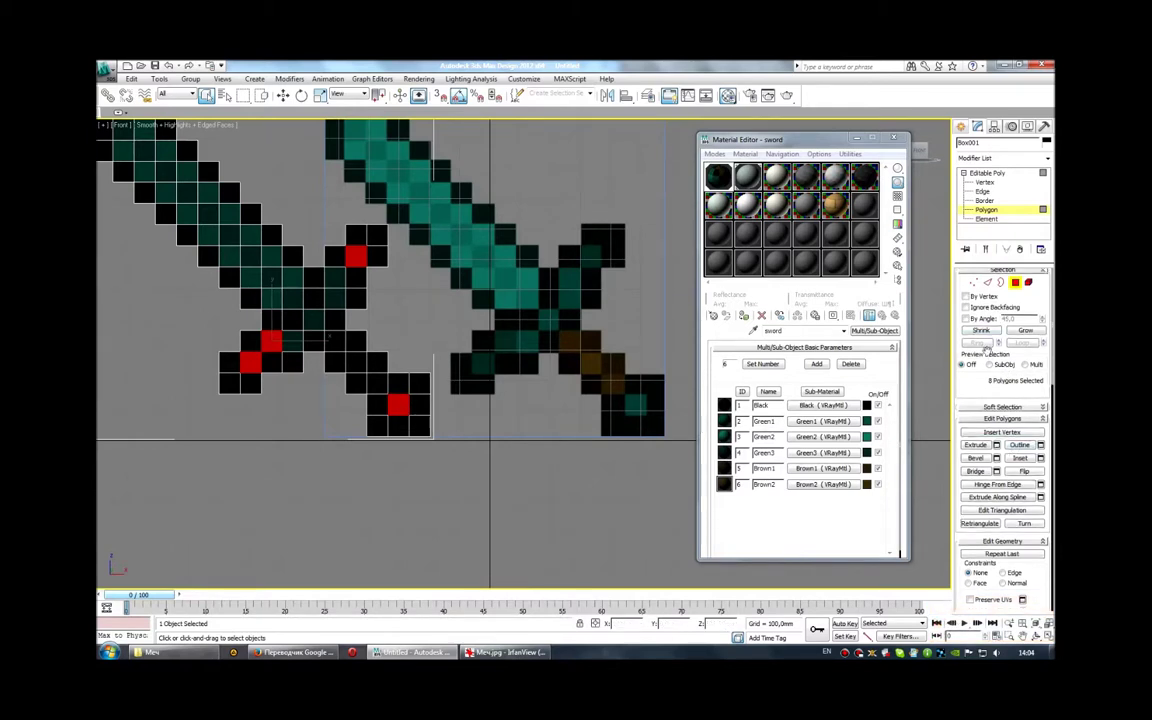
Give the selected cells material ID 4 (Green3) and try picking cells at the guard centre
{"action": "key", "text": "Return"}
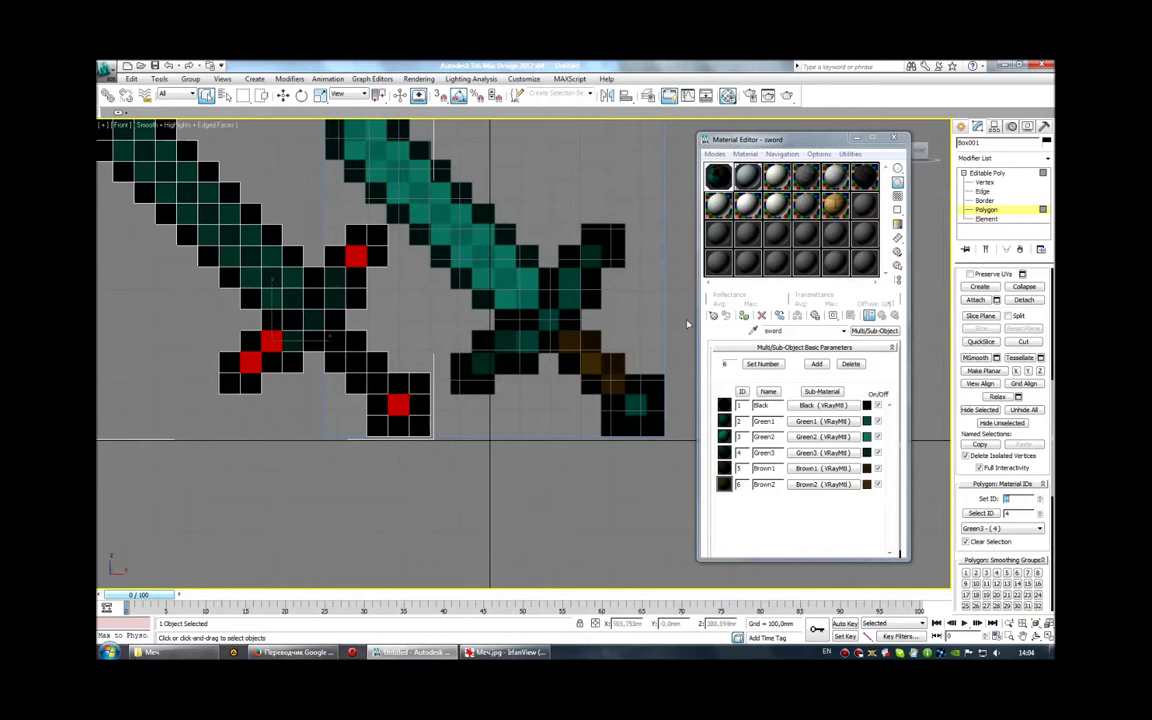
{"action": "left_click", "coordinate": [334, 342]}
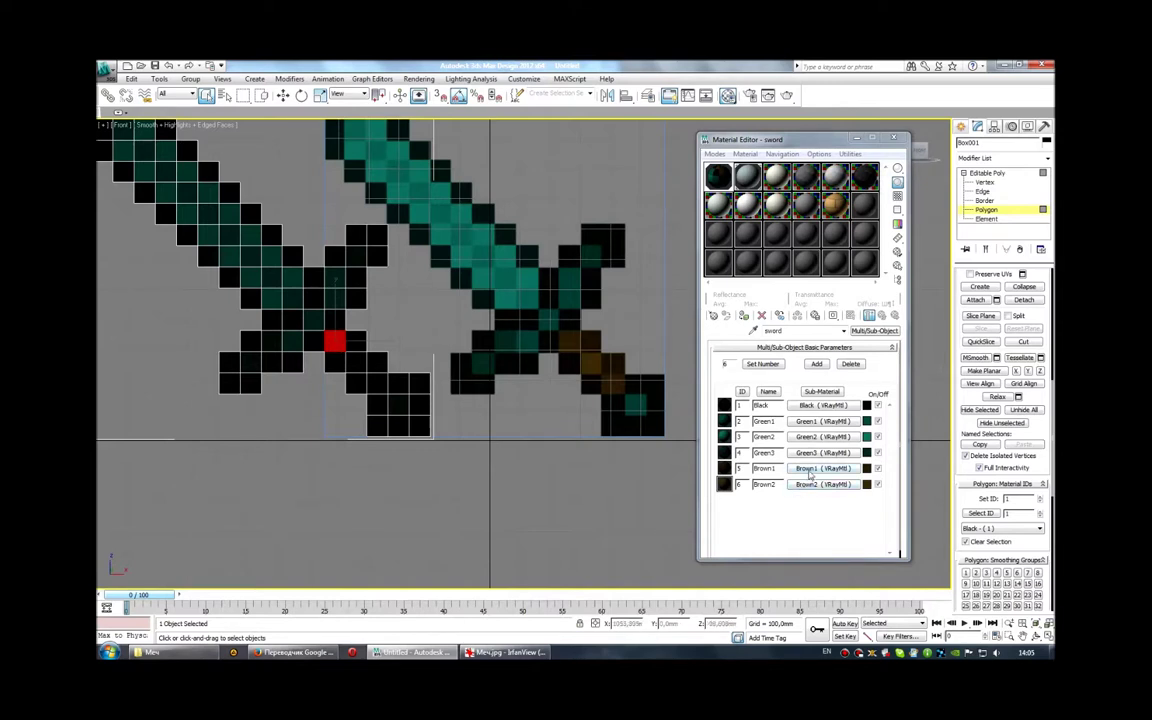
{"action": "left_click", "coordinate": [352, 340], "text": "ctrl"}
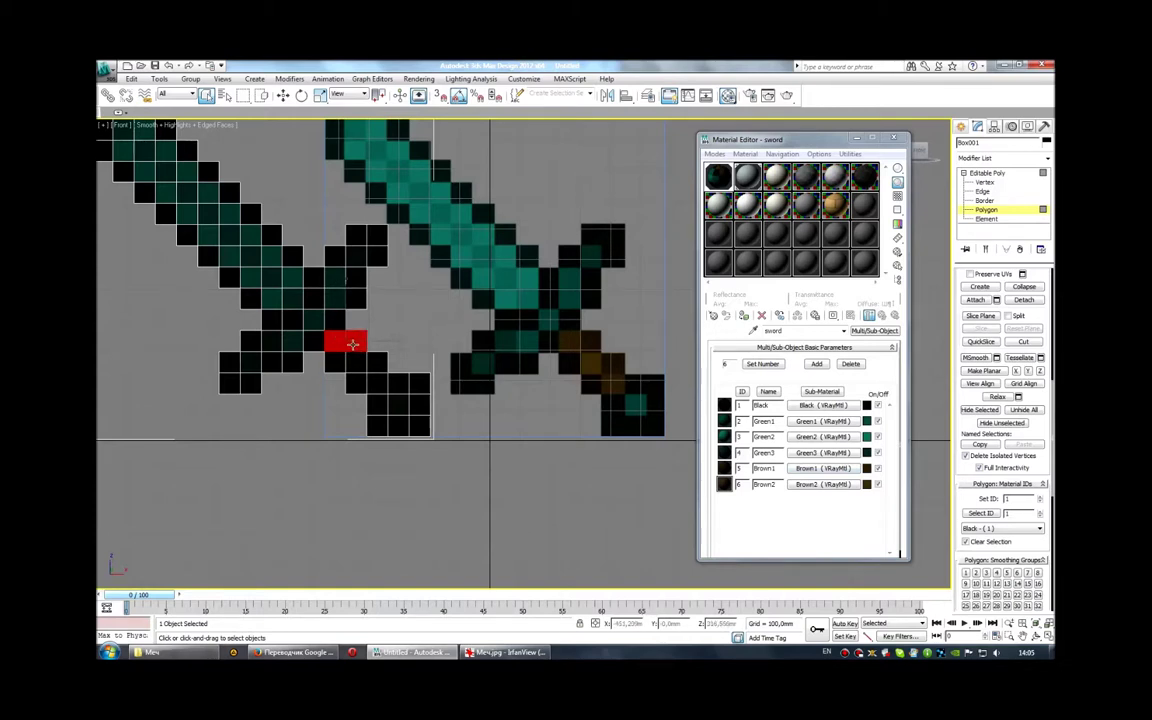
{"action": "left_click", "coordinate": [337, 340]}
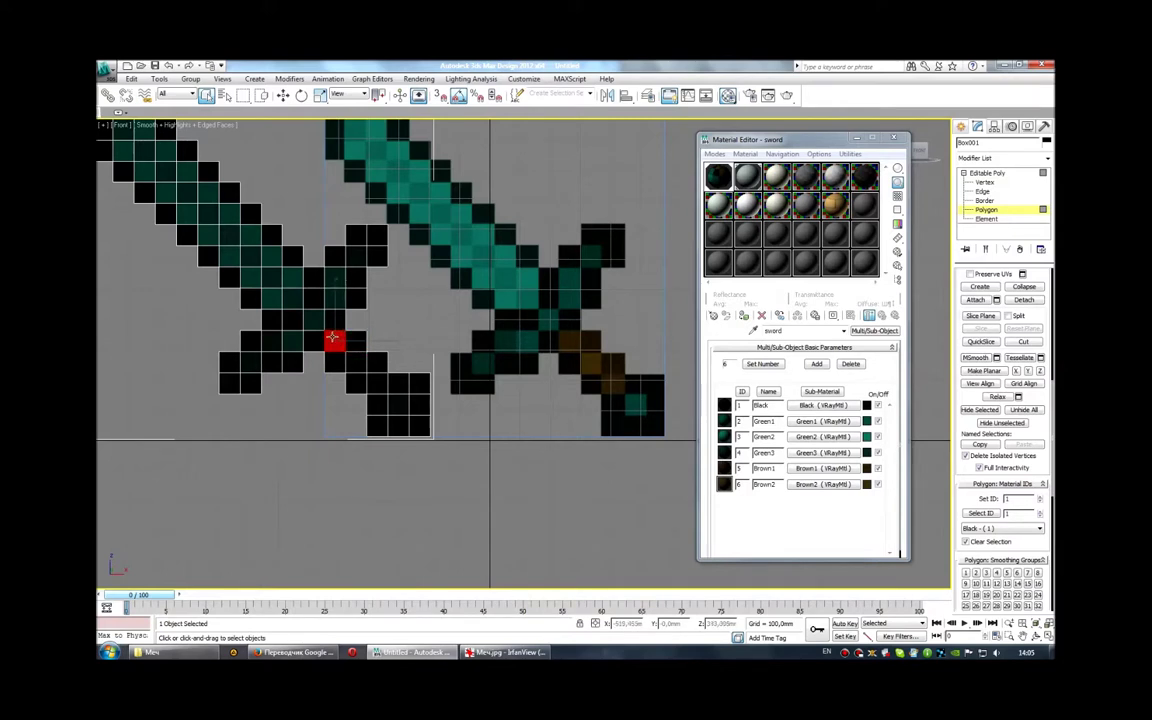
{"action": "left_click", "coordinate": [378, 386], "text": "ctrl"}
Select the plus-shaped group of cells at the centre of the black sword's guard
{"action": "left_click", "coordinate": [357, 341]}
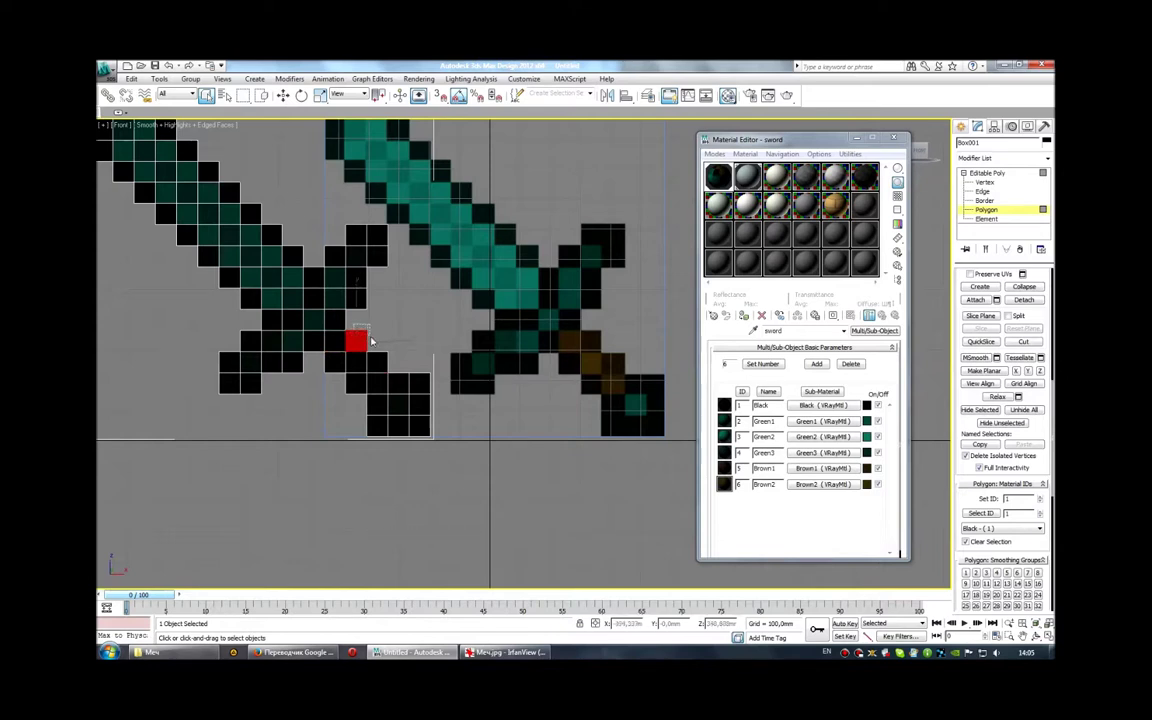
{"action": "left_click_drag", "start_coordinate": [373, 345], "coordinate": [396, 367]}
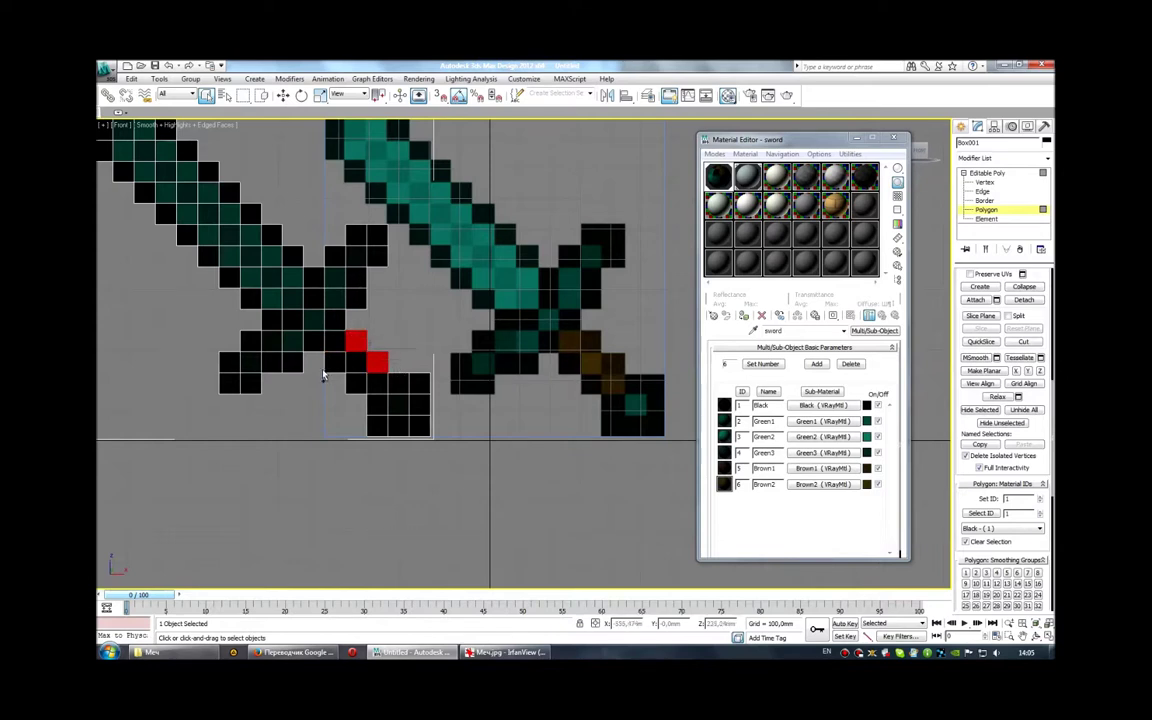
{"action": "left_click", "coordinate": [335, 362], "text": "ctrl"}
{"action": "left_click", "coordinate": [357, 383], "text": "ctrl"}
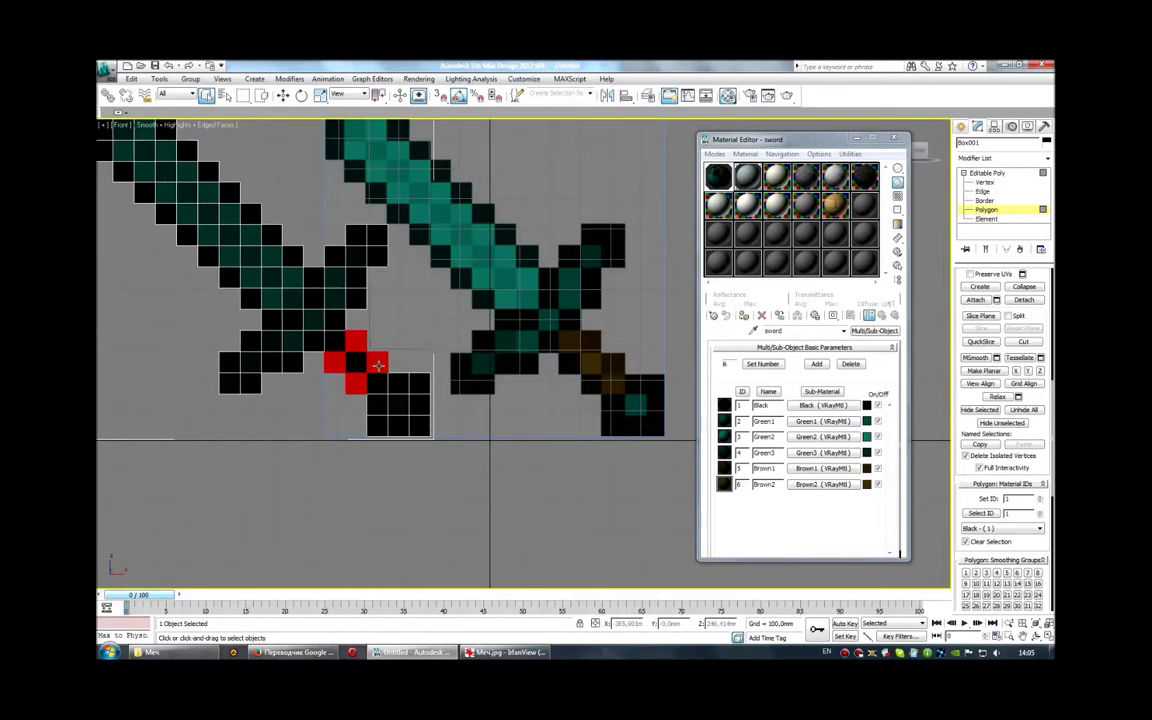
{"action": "left_click", "coordinate": [381, 388], "text": "ctrl"}
{"action": "key", "text": "alt+w"}
Orbit the maximized Perspective view to check the sword in 3D
{"action": "right_click", "coordinate": [595, 440]}
{"action": "key", "text": "alt+w"}
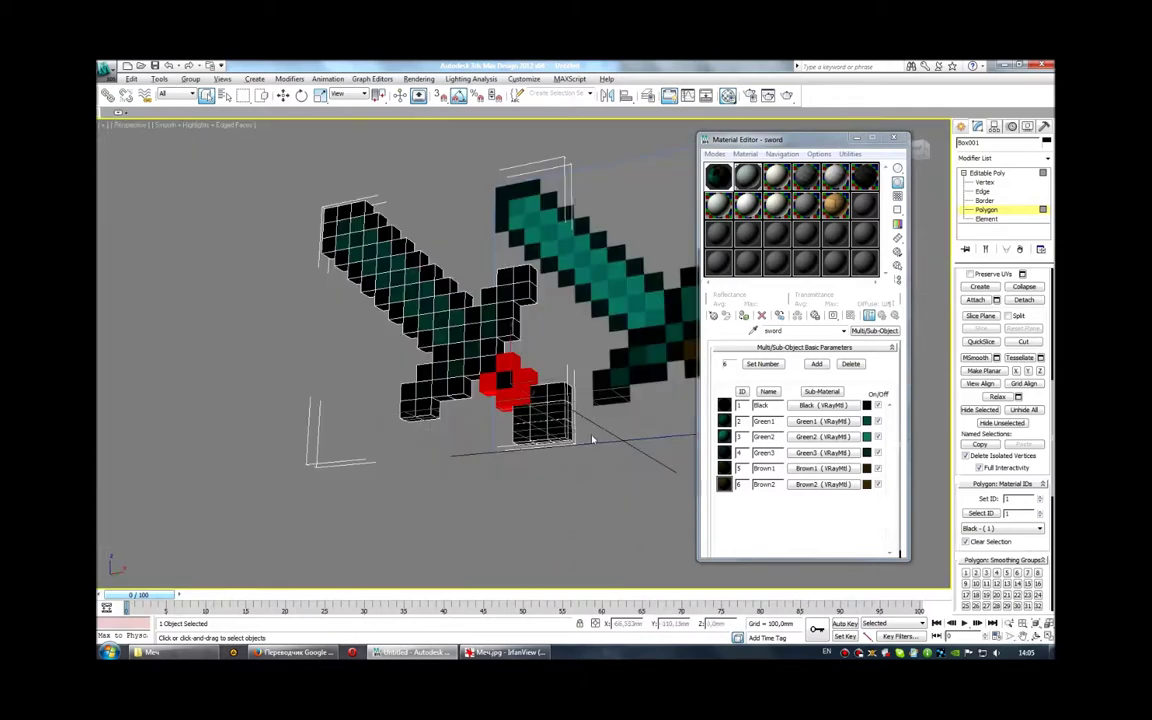
{"action": "mouse_move", "coordinate": [592, 440]}
{"action": "middle_mouse_down", "text": "alt"}
{"action": "mouse_move", "coordinate": [423, 411]}
{"action": "mouse_move", "coordinate": [502, 420]}
{"action": "mouse_move", "coordinate": [506, 386]}
{"action": "mouse_move", "coordinate": [512, 398]}
{"action": "middle_mouse_up", "text": "alt"}
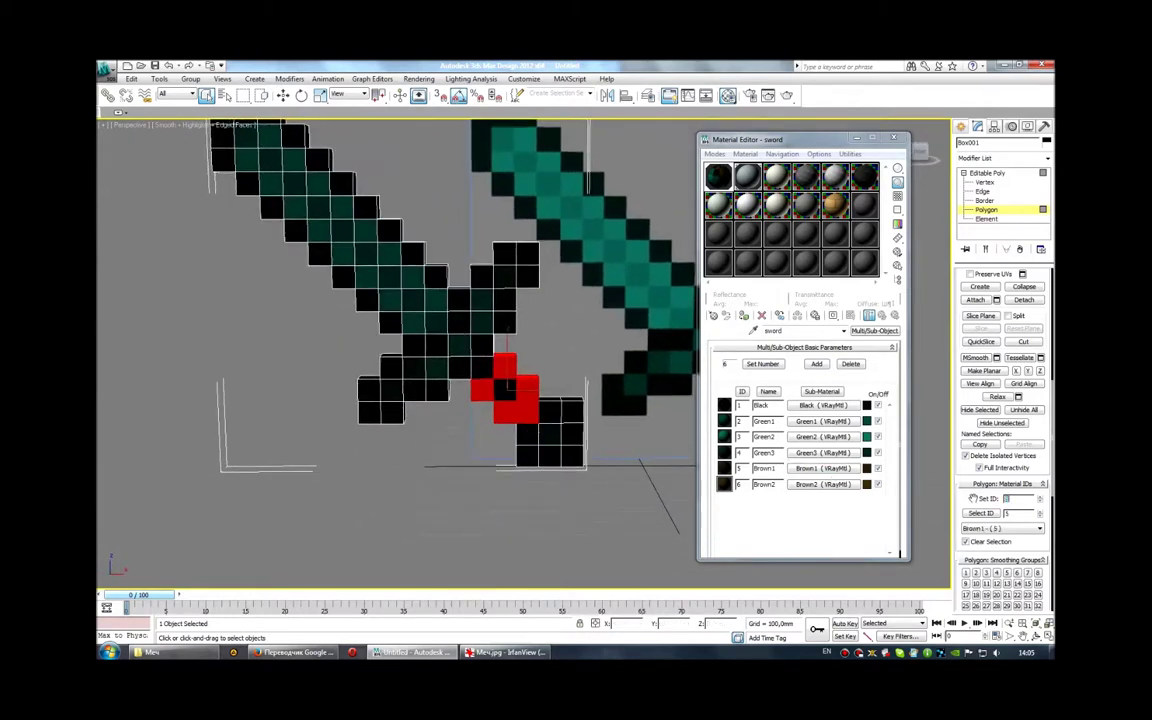
Zoom into the Front view and select two diagonal guard polygons to read their material IDs
{"action": "key", "text": "alt+w"}
{"action": "right_click", "coordinate": [592, 279]}
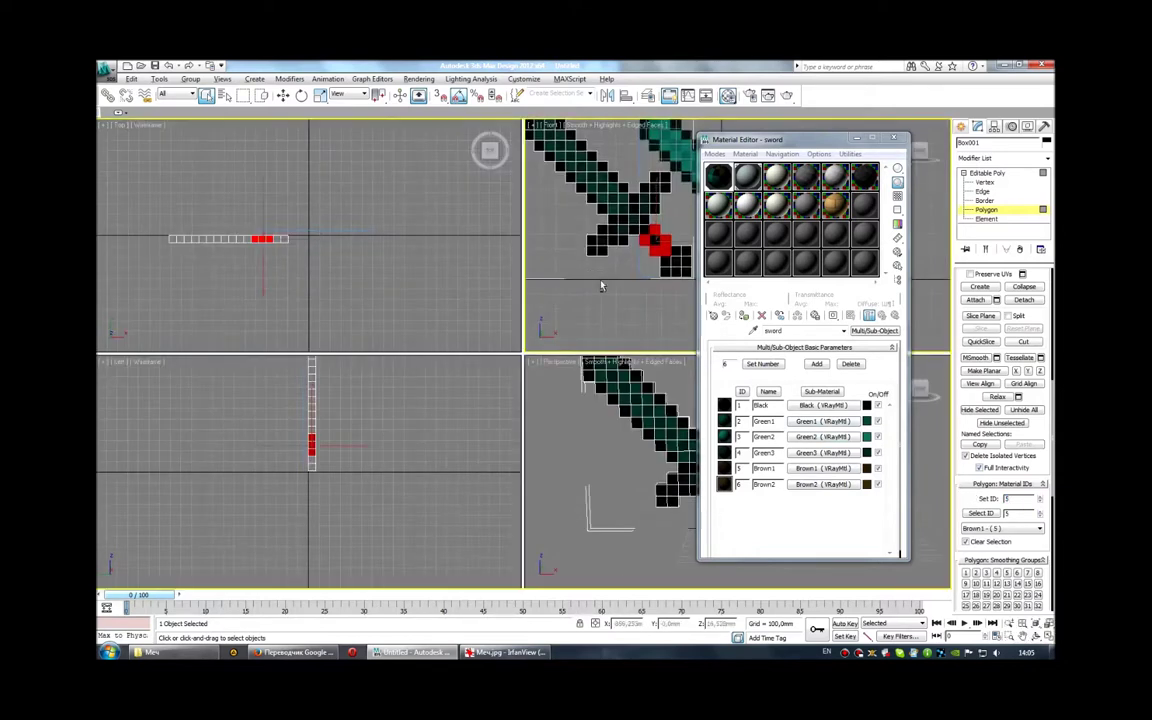
{"action": "key", "text": "alt+w"}
{"action": "scroll", "coordinate": [560, 314], "scroll_direction": "up", "scroll_amount": 3}
{"action": "scroll", "coordinate": [481, 334], "scroll_direction": "up", "scroll_amount": 2}
{"action": "scroll", "coordinate": [227, 335], "scroll_direction": "up", "scroll_amount": 1}
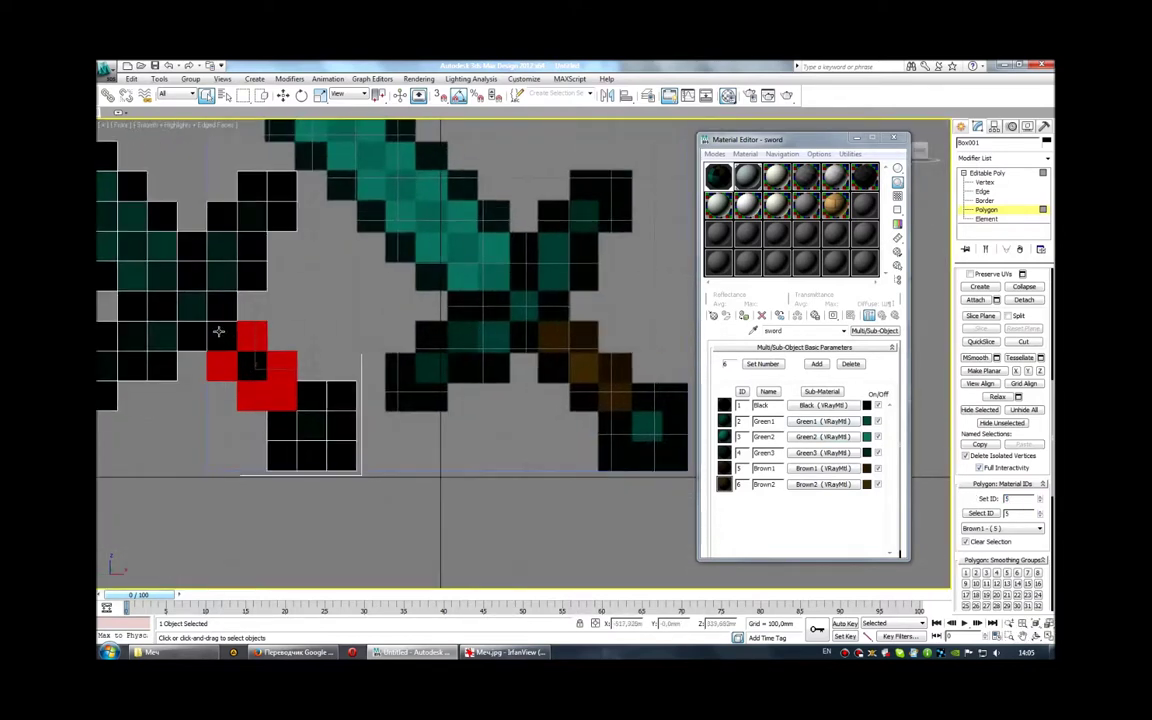
{"action": "left_click", "coordinate": [233, 346]}
{"action": "left_click", "coordinate": [254, 369], "text": "ctrl"}
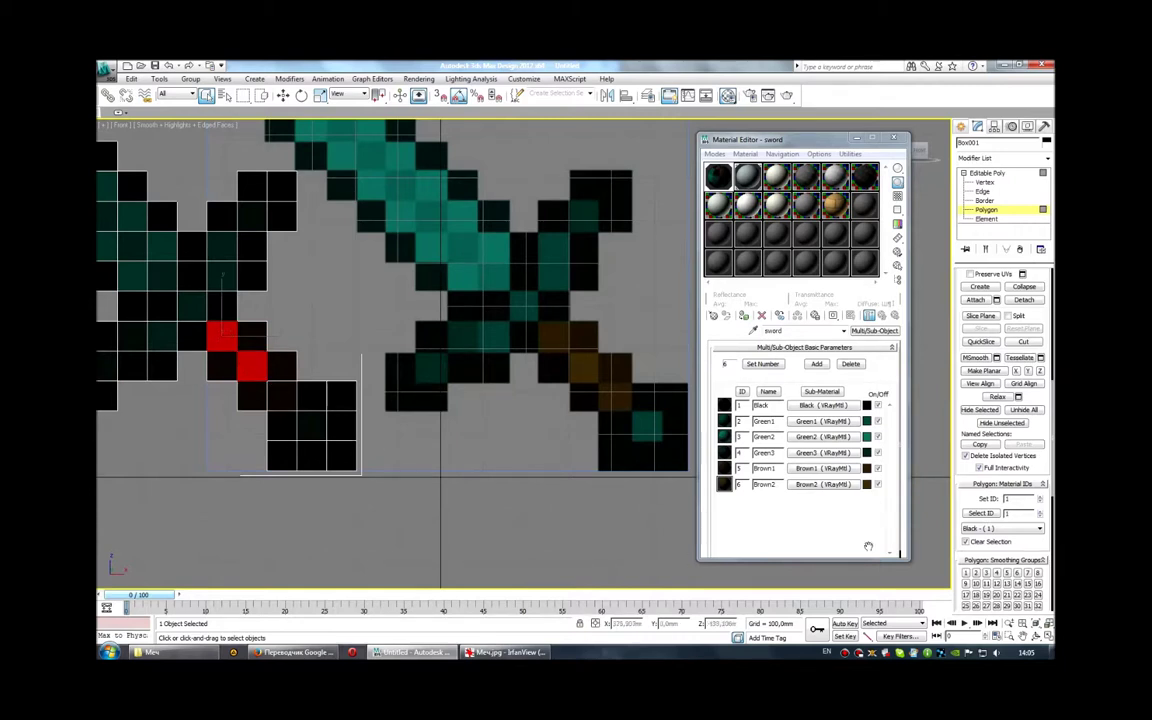
{"action": "scroll", "coordinate": [437, 380], "scroll_direction": "down", "scroll_amount": 3}
Clear the selection and orbit the maximized Perspective view to see both swords at an angle
{"action": "key", "text": "alt+w"}
{"action": "scroll", "coordinate": [603, 473], "scroll_direction": "up", "scroll_amount": 5}
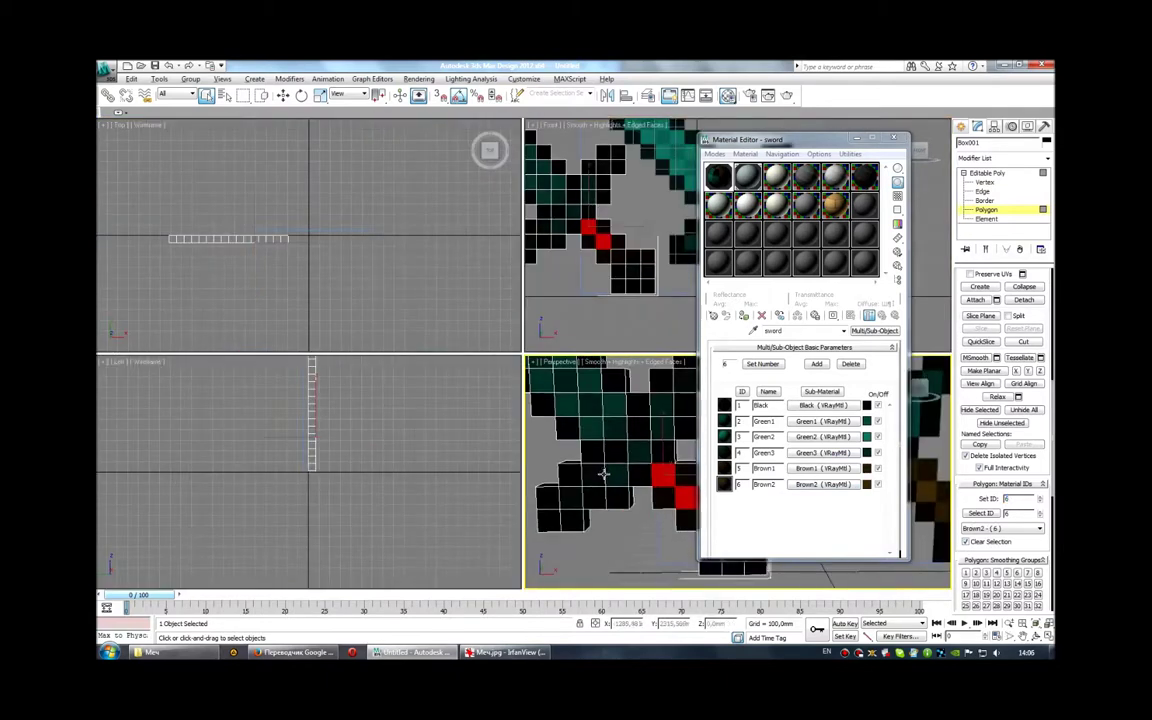
{"action": "key", "text": "alt+w"}
{"action": "scroll", "coordinate": [592, 469], "scroll_direction": "down", "scroll_amount": 5}
{"action": "left_click", "coordinate": [586, 464]}
{"action": "mouse_move", "coordinate": [586, 464]}
{"action": "middle_mouse_down", "text": "alt"}
{"action": "mouse_move", "coordinate": [518, 377]}
{"action": "mouse_move", "coordinate": [565, 420]}
{"action": "mouse_move", "coordinate": [596, 411]}
{"action": "mouse_move", "coordinate": [563, 404]}
{"action": "mouse_move", "coordinate": [550, 415]}
{"action": "mouse_move", "coordinate": [589, 419]}
{"action": "mouse_move", "coordinate": [550, 419]}
{"action": "mouse_move", "coordinate": [541, 406]}
{"action": "mouse_move", "coordinate": [571, 411]}
{"action": "mouse_move", "coordinate": [452, 391]}
{"action": "mouse_move", "coordinate": [547, 411]}
{"action": "mouse_move", "coordinate": [538, 388]}
{"action": "middle_mouse_up", "text": "alt"}
{"action": "scroll", "coordinate": [550, 414], "scroll_direction": "up", "scroll_amount": 3}
{"action": "scroll", "coordinate": [542, 406], "scroll_direction": "down", "scroll_amount": 3}
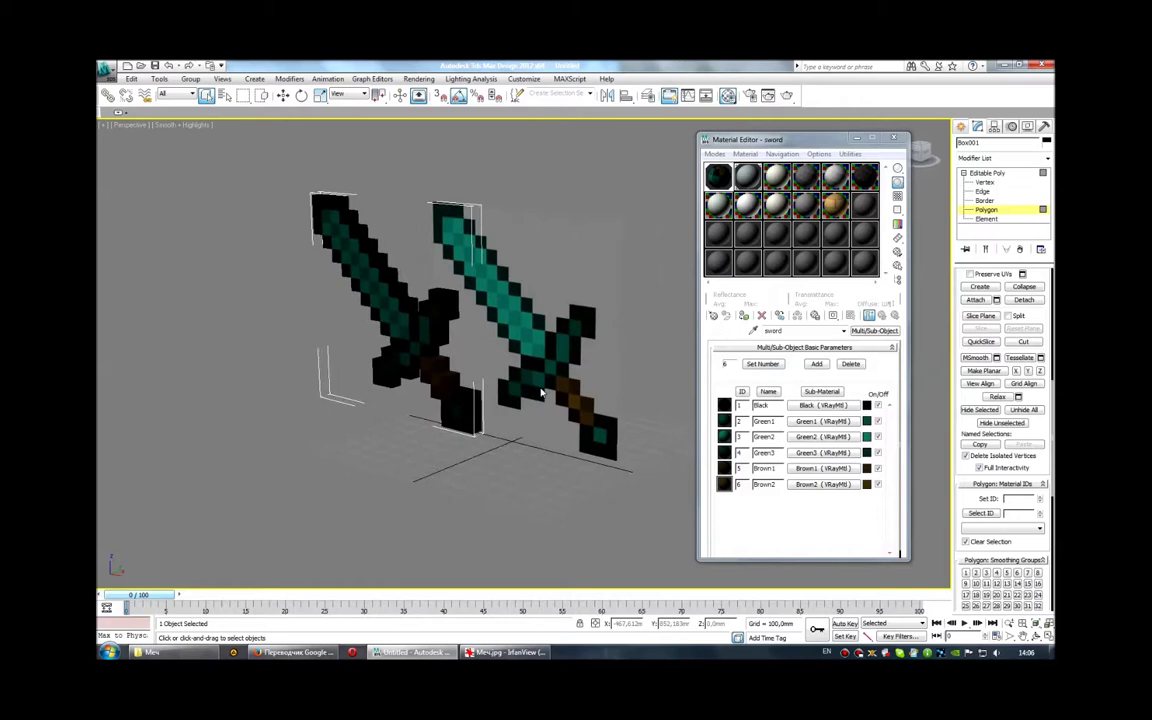
Unfreeze all objects and delete the flat reference sword
{"action": "left_click", "coordinate": [961, 126]}
{"action": "left_click", "coordinate": [560, 230]}
{"action": "right_click", "coordinate": [524, 303]}
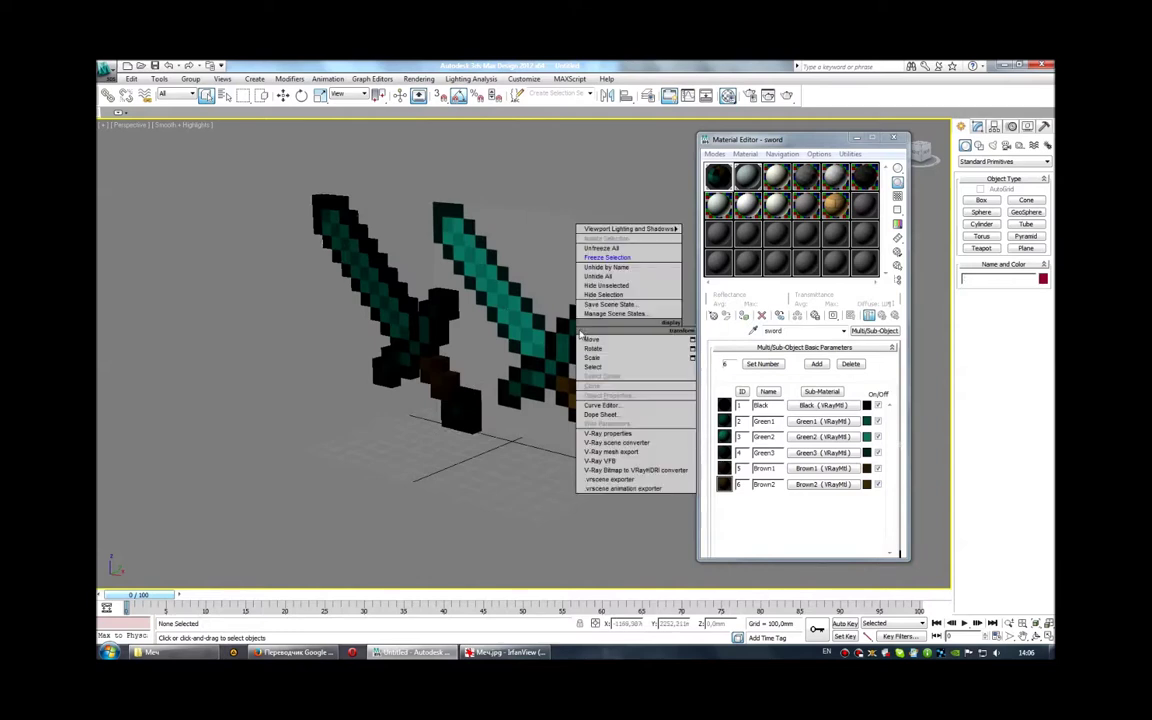
{"action": "left_click", "coordinate": [612, 249]}
{"action": "left_click", "coordinate": [591, 246]}
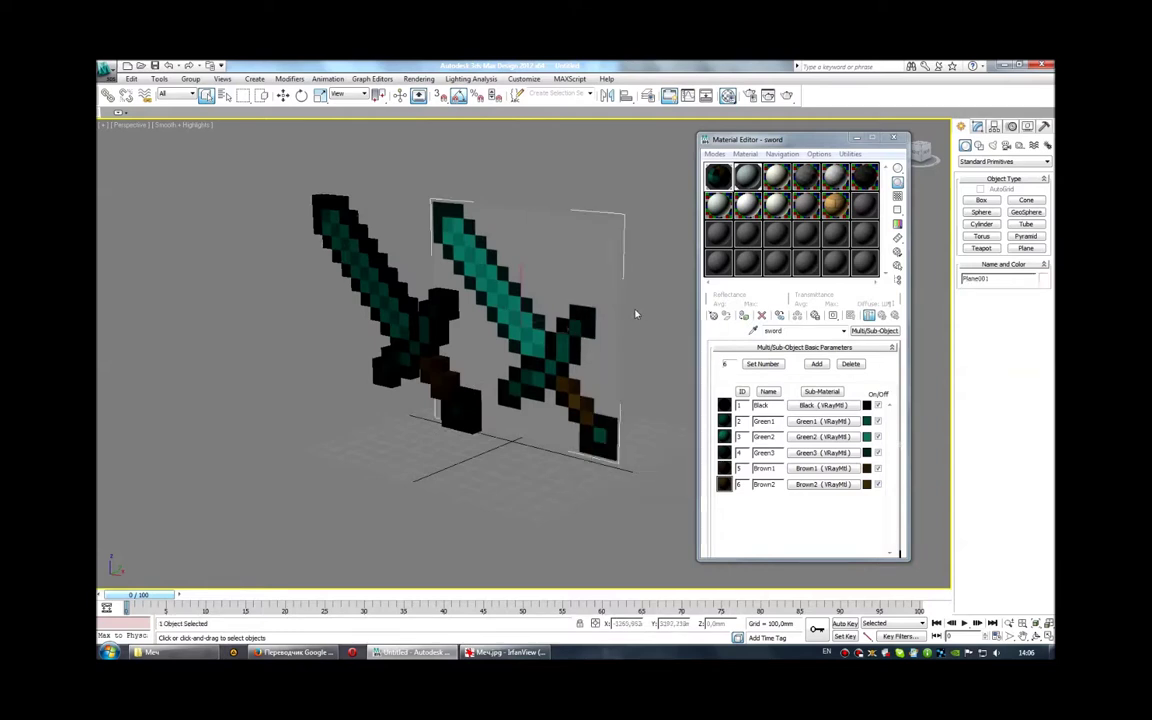
{"action": "key", "text": "Delete"}
Close the Material Editor and move the voxel sword right toward the scene centre
{"action": "left_click", "coordinate": [420, 322]}
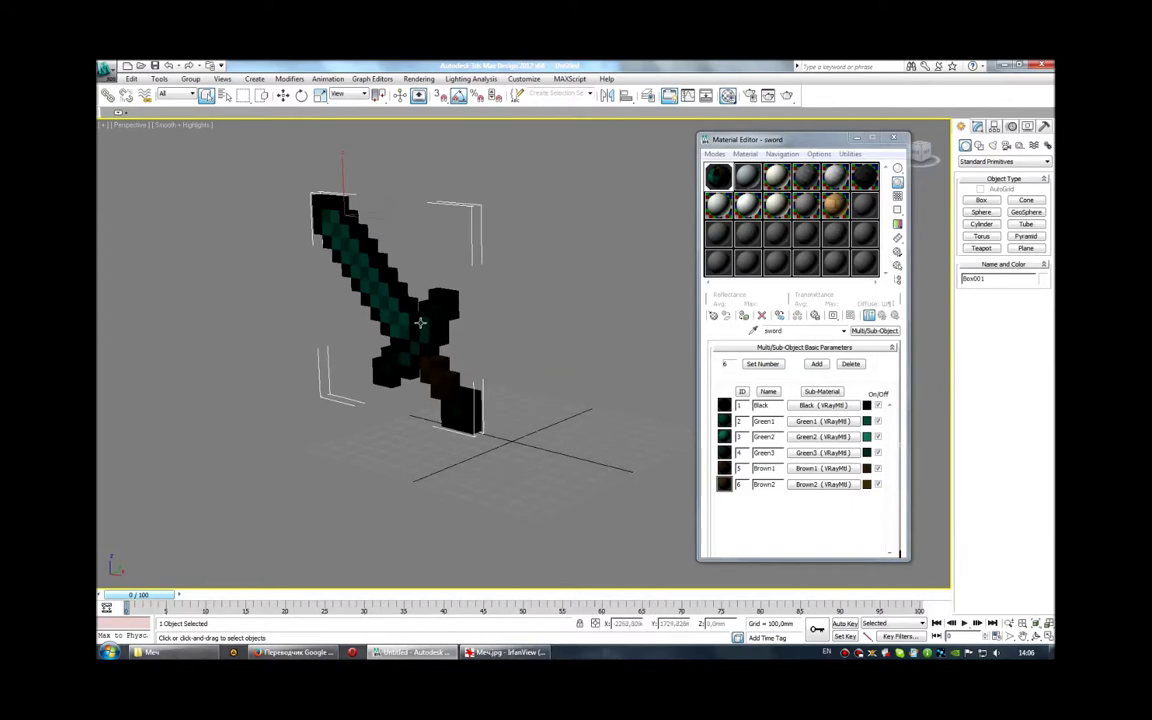
{"action": "key", "text": "alt+w"}
{"action": "left_click", "coordinate": [894, 139]}
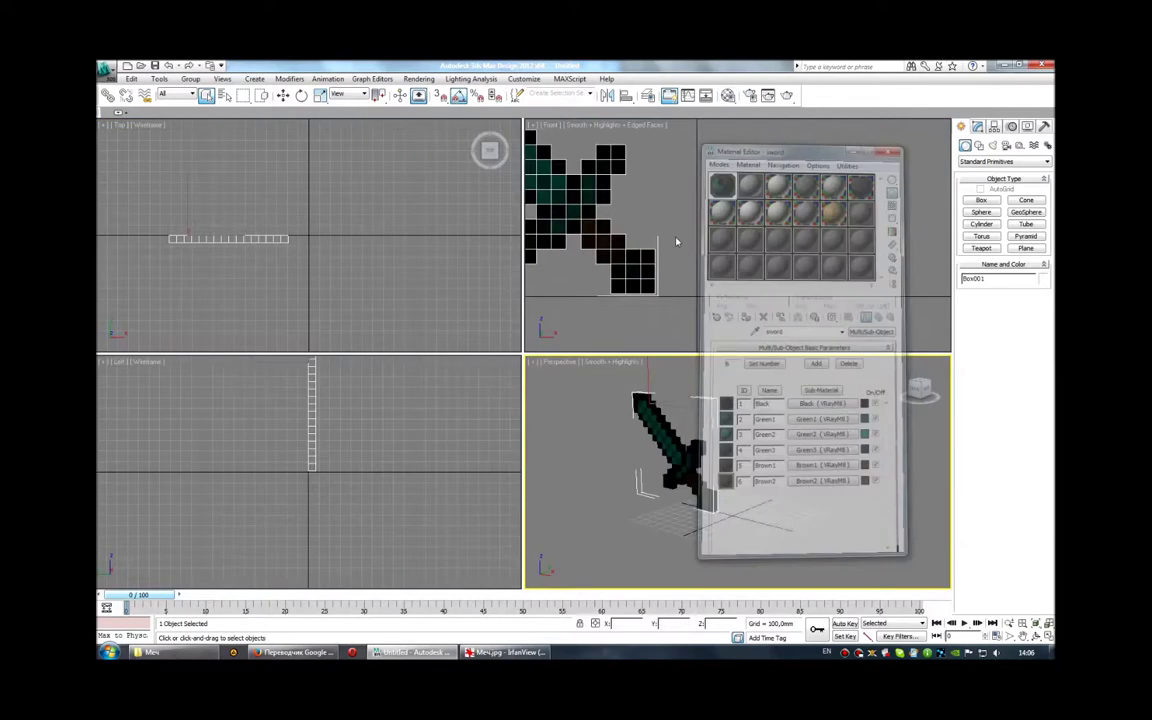
{"action": "scroll", "coordinate": [668, 253], "scroll_direction": "down", "scroll_amount": 1}
{"action": "scroll", "coordinate": [668, 253], "scroll_direction": "down", "scroll_amount": 1}
{"action": "key", "text": "w"}
{"action": "left_click_drag", "start_coordinate": [608, 186], "coordinate": [685, 186]}
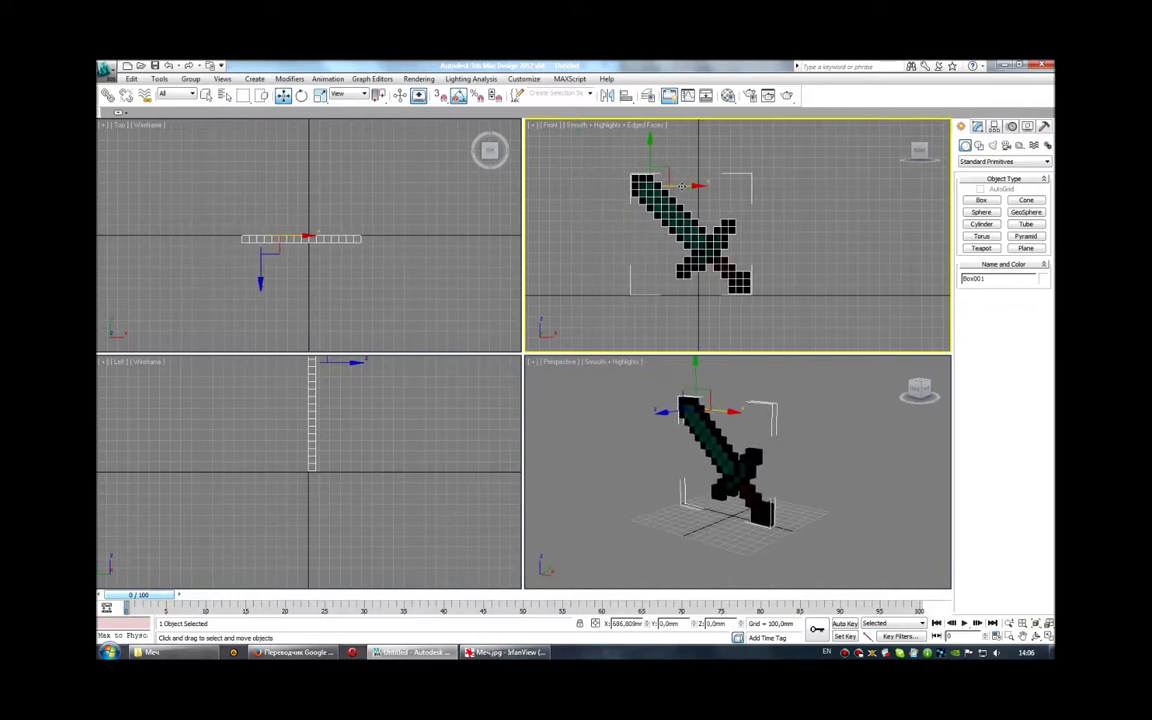
Draw a large plane around the sword in the maximized Top view
{"action": "right_click", "coordinate": [416, 288]}
{"action": "key", "text": "alt+w"}
{"action": "left_click", "coordinate": [1026, 248]}
{"action": "scroll", "coordinate": [351, 210], "scroll_direction": "down", "scroll_amount": 2}
{"action": "left_click_drag", "start_coordinate": [306, 212], "coordinate": [743, 502]}
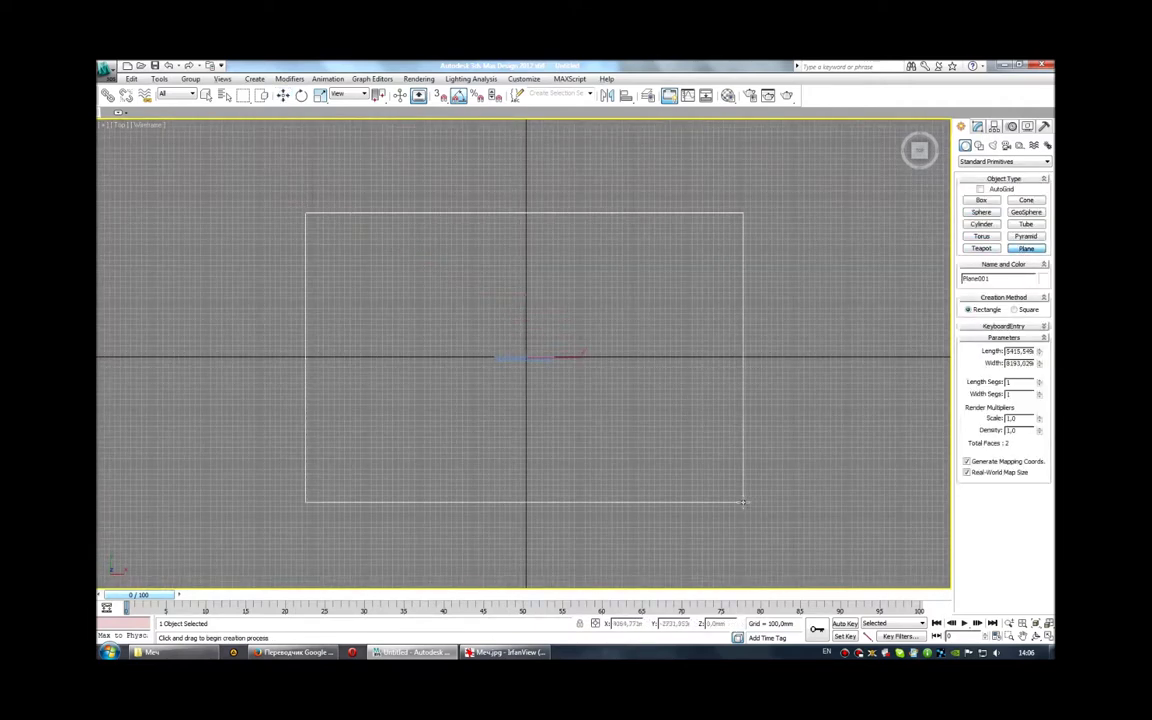
Set the plane's Length Segs to 3 and check it from a low Perspective angle
{"action": "key", "text": "alt+w"}
{"action": "right_click", "coordinate": [635, 370]}
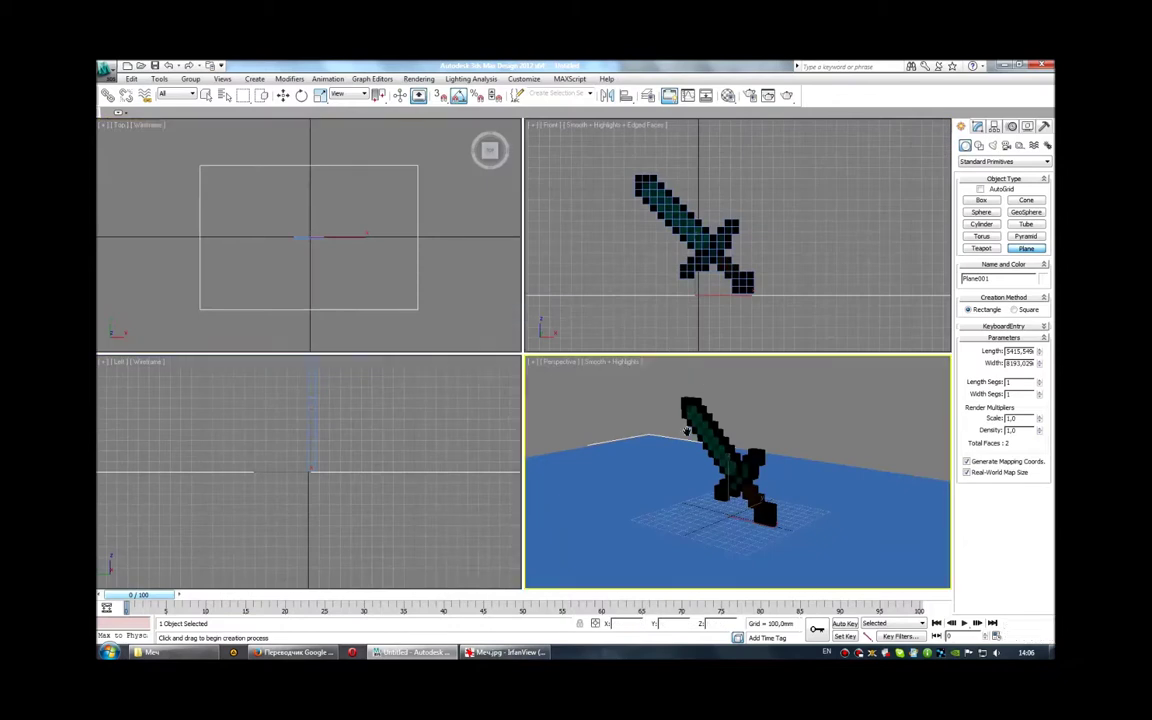
{"action": "key", "text": "alt+w"}
{"action": "middle_click_drag", "start_coordinate": [625, 428], "coordinate": [664, 447], "text": "alt"}
{"action": "scroll", "coordinate": [672, 438], "scroll_direction": "down", "scroll_amount": 5}
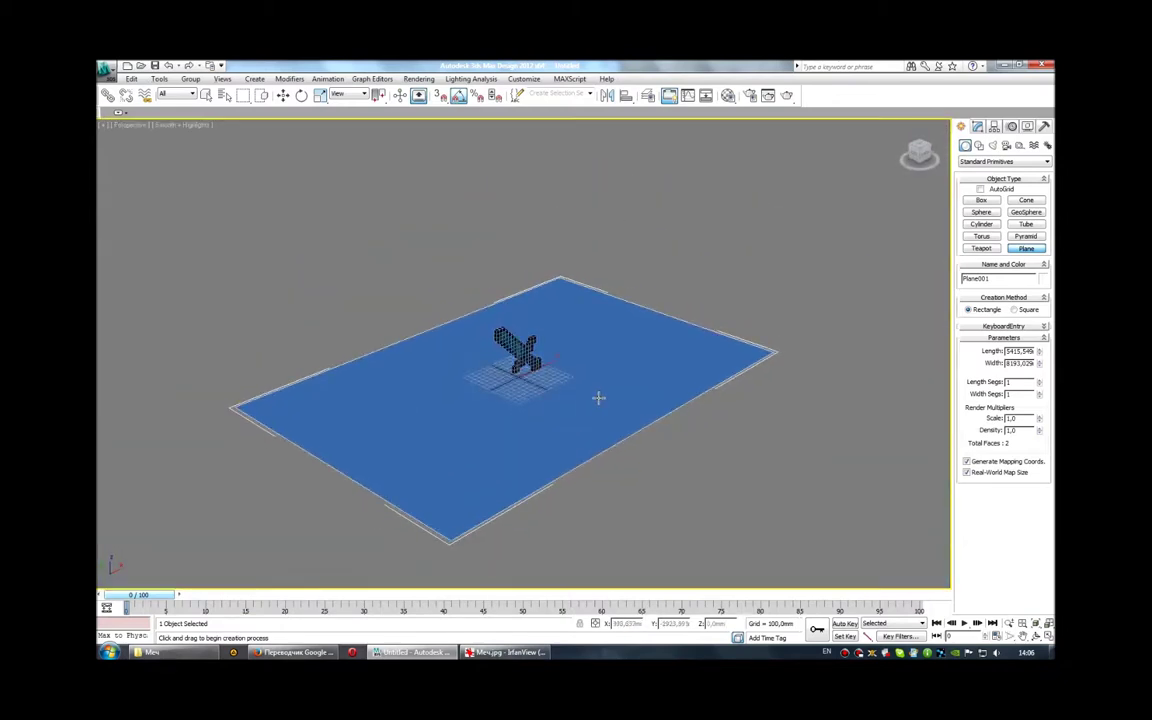
{"action": "key", "text": "F4"}
{"action": "double_click", "coordinate": [1039, 383]}
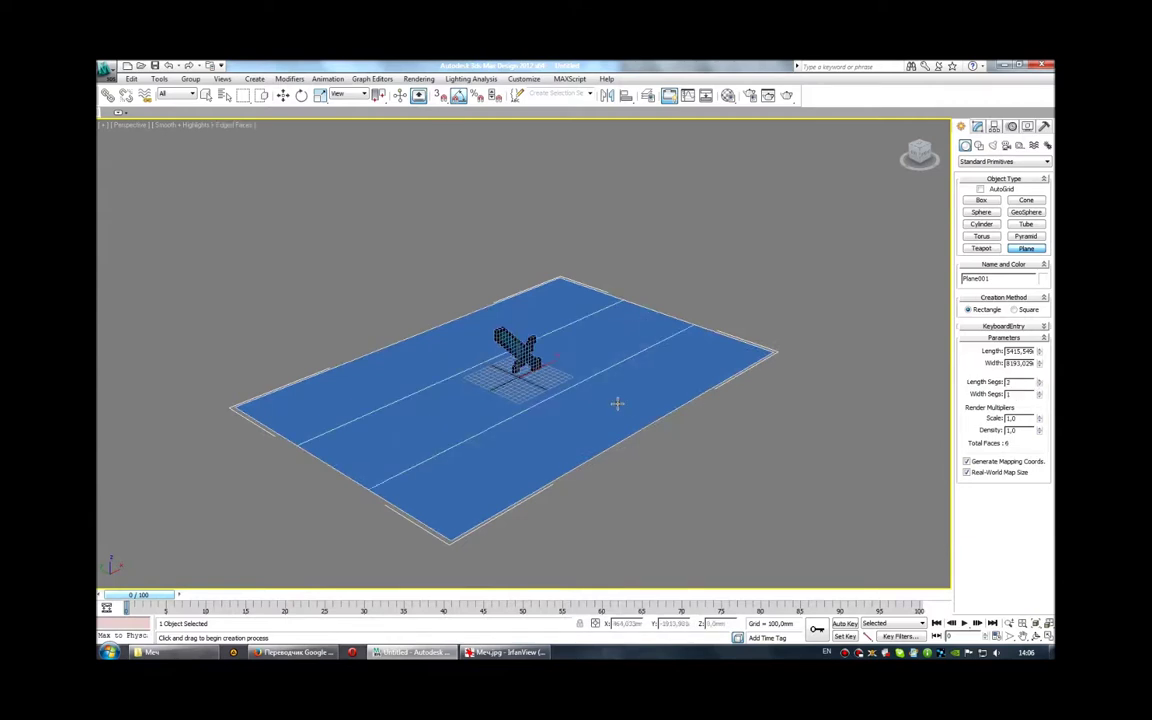
{"action": "middle_click_drag", "start_coordinate": [617, 404], "coordinate": [602, 383], "text": "alt"}
Convert the plane to Editable Poly and Shift-move its back edge upward into a wall
{"action": "key", "text": "w"}
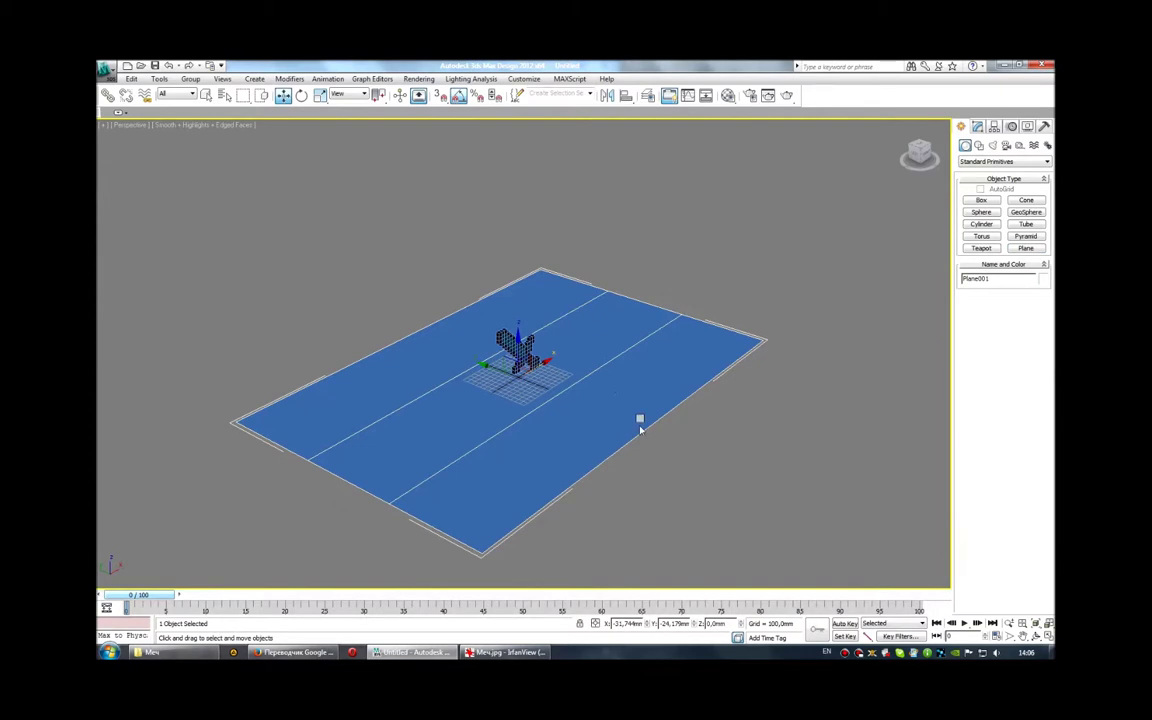
{"action": "right_click", "coordinate": [637, 421]}
{"action": "left_click", "coordinate": [803, 539]}
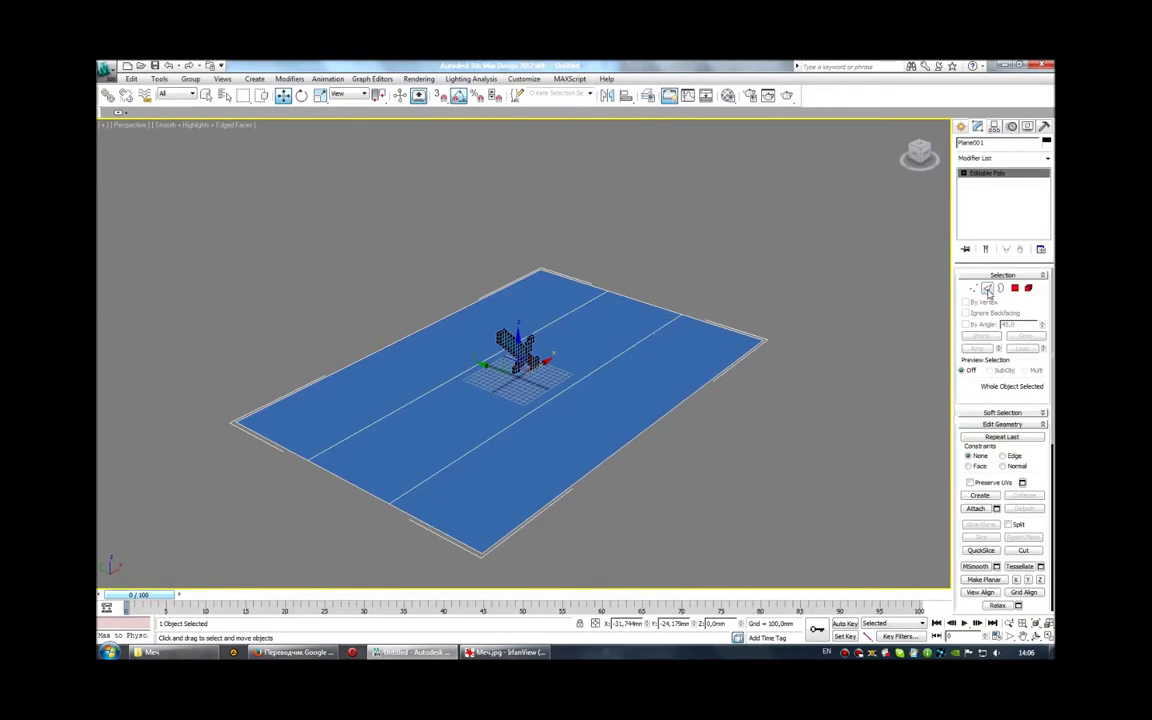
{"action": "key", "text": "q"}
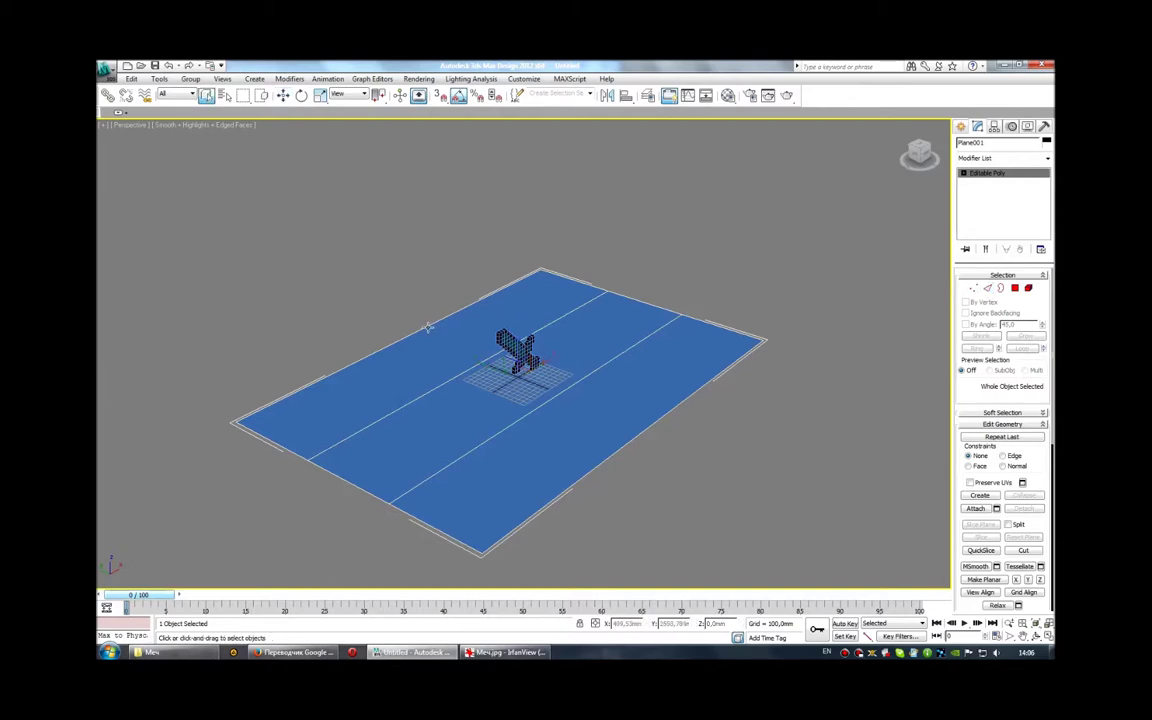
{"action": "left_click", "coordinate": [988, 289]}
{"action": "scroll", "coordinate": [453, 316], "scroll_direction": "down", "scroll_amount": 2}
{"action": "left_click", "coordinate": [400, 322]}
{"action": "key", "text": "w"}
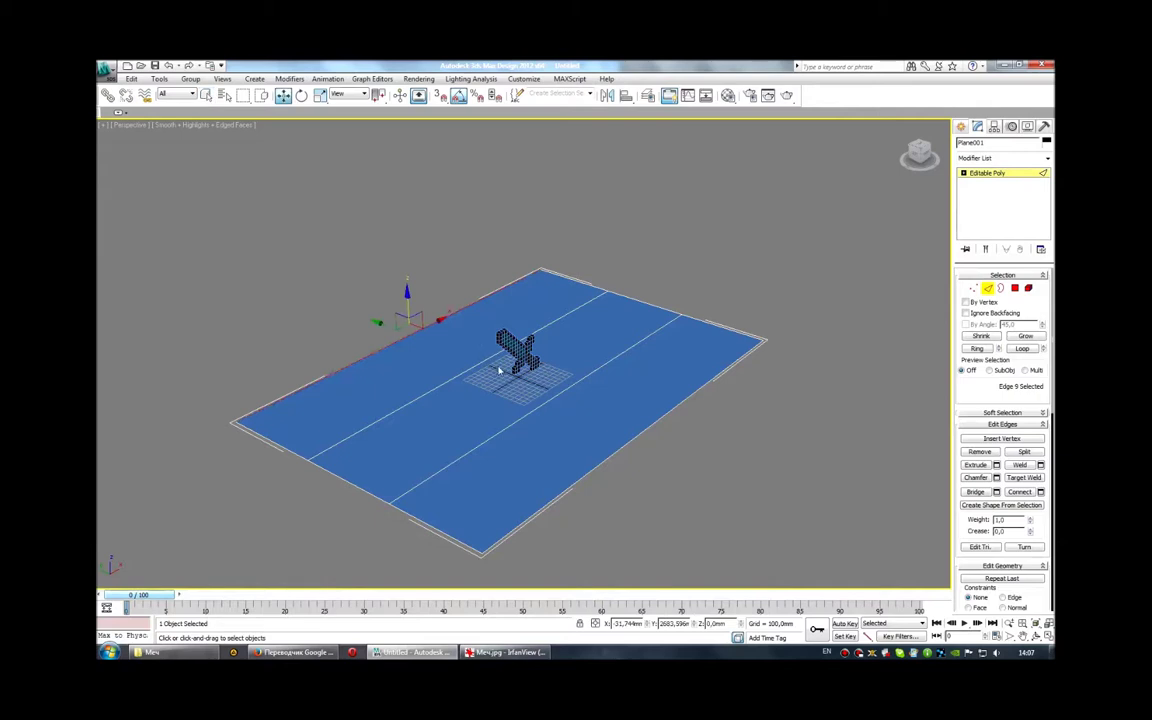
{"action": "scroll", "coordinate": [440, 318], "scroll_direction": "down", "scroll_amount": 2}
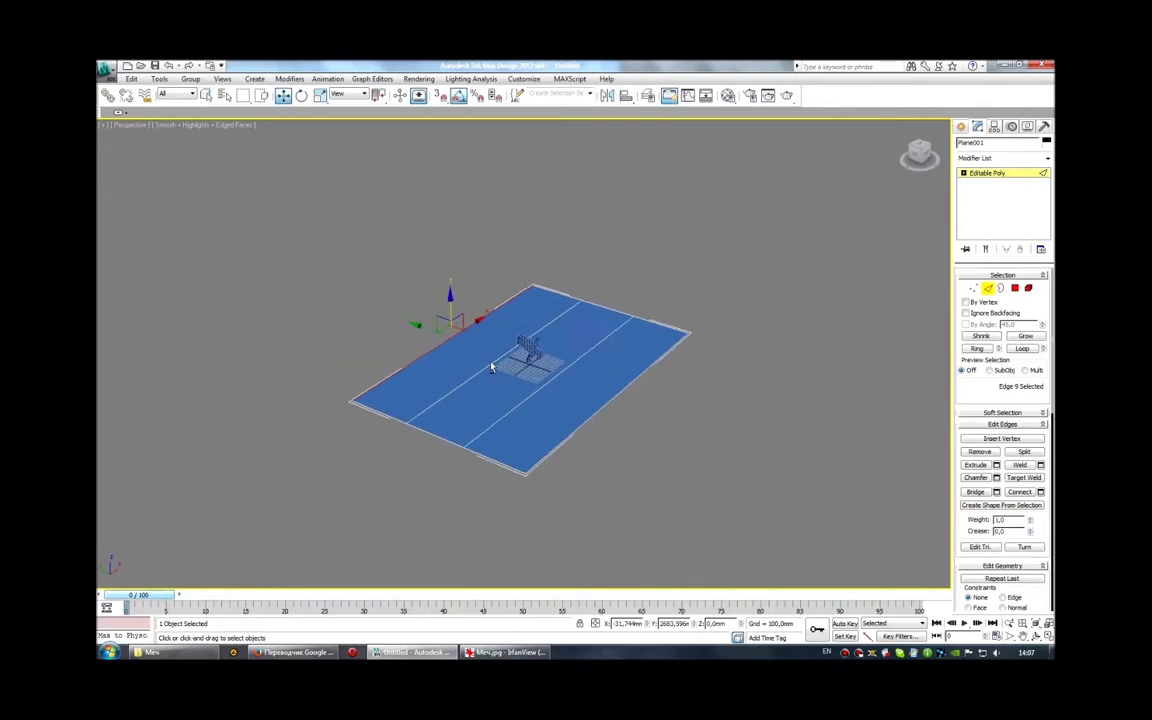
{"action": "scroll", "coordinate": [491, 366], "scroll_direction": "up", "scroll_amount": 2}
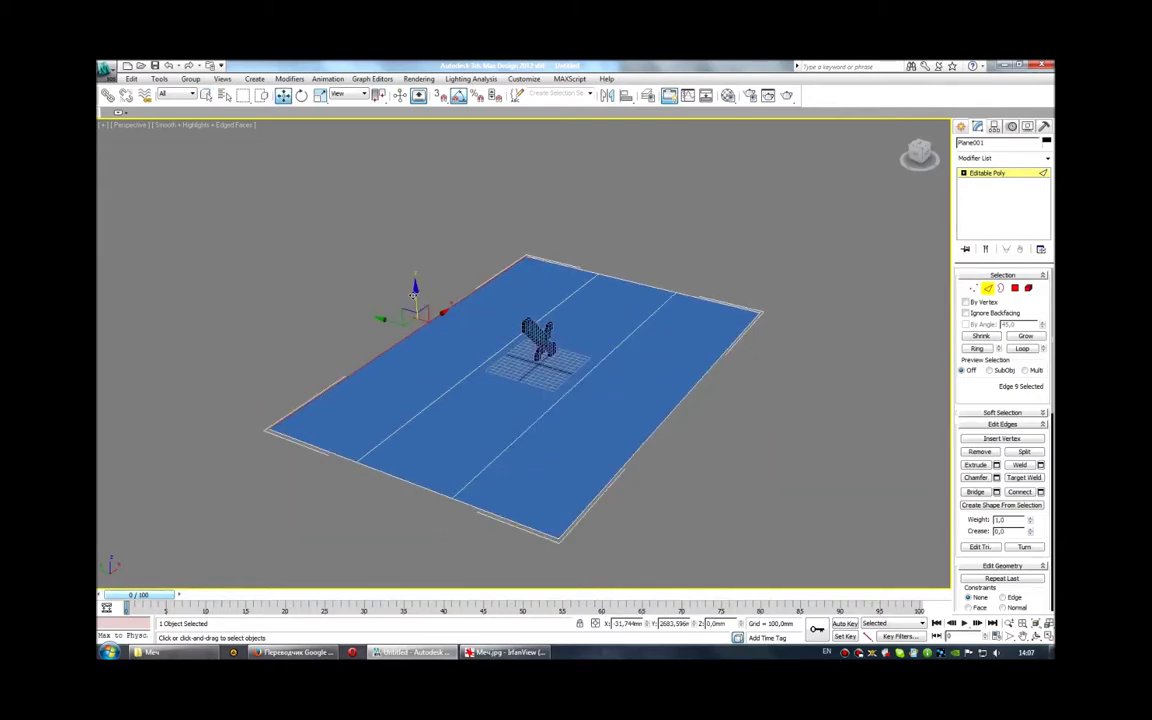
{"action": "left_click_drag", "start_coordinate": [426, 362], "coordinate": [426, 299], "text": "shift"}
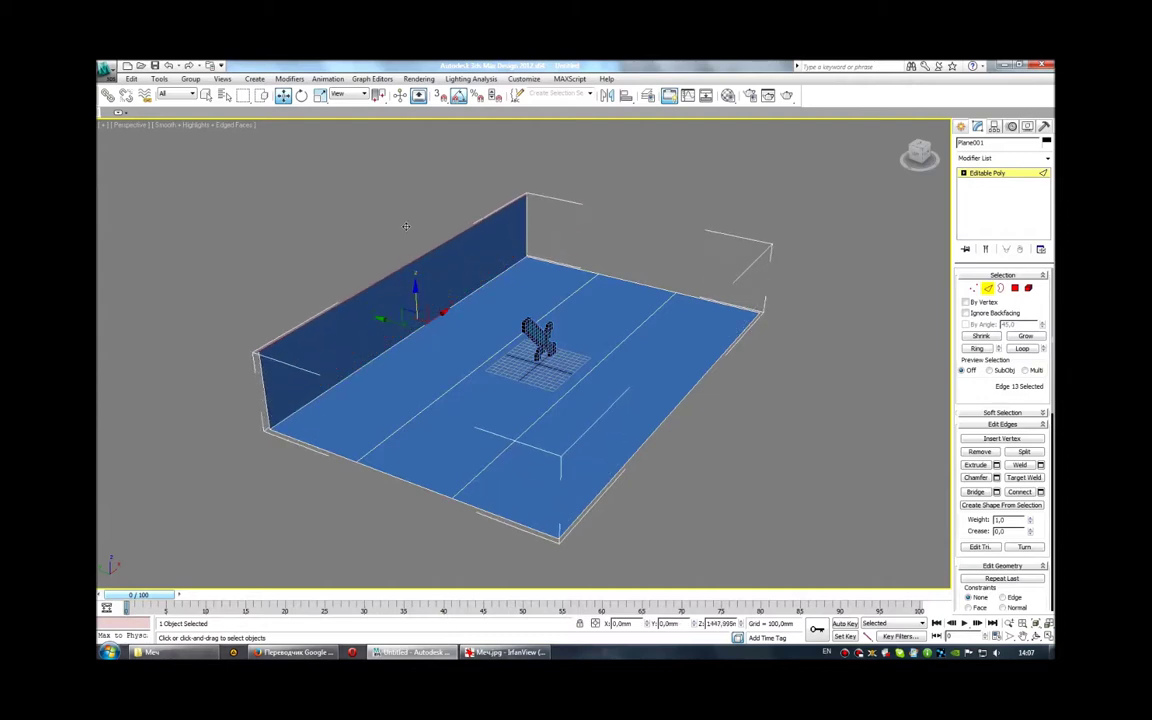
In the side view, raise the wall and extrude two sloped faces forming the top overhang
{"action": "key", "text": "alt+w"}
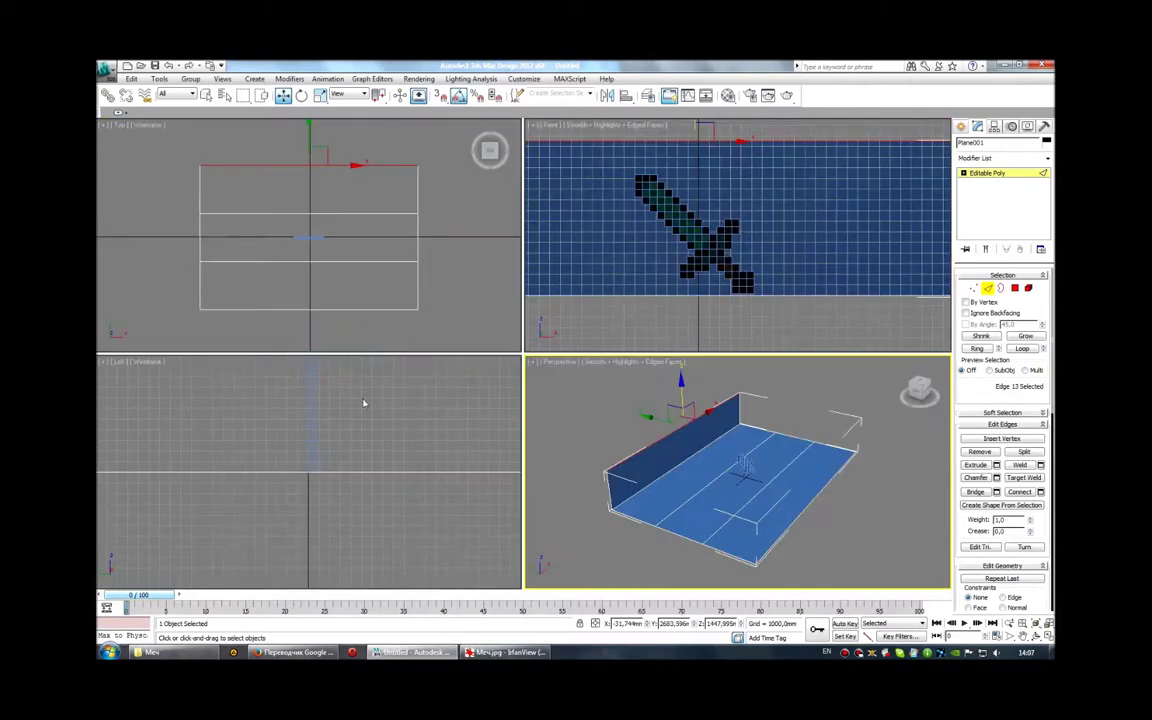
{"action": "right_click", "coordinate": [361, 420]}
{"action": "scroll", "coordinate": [347, 455], "scroll_direction": "down", "scroll_amount": 2}
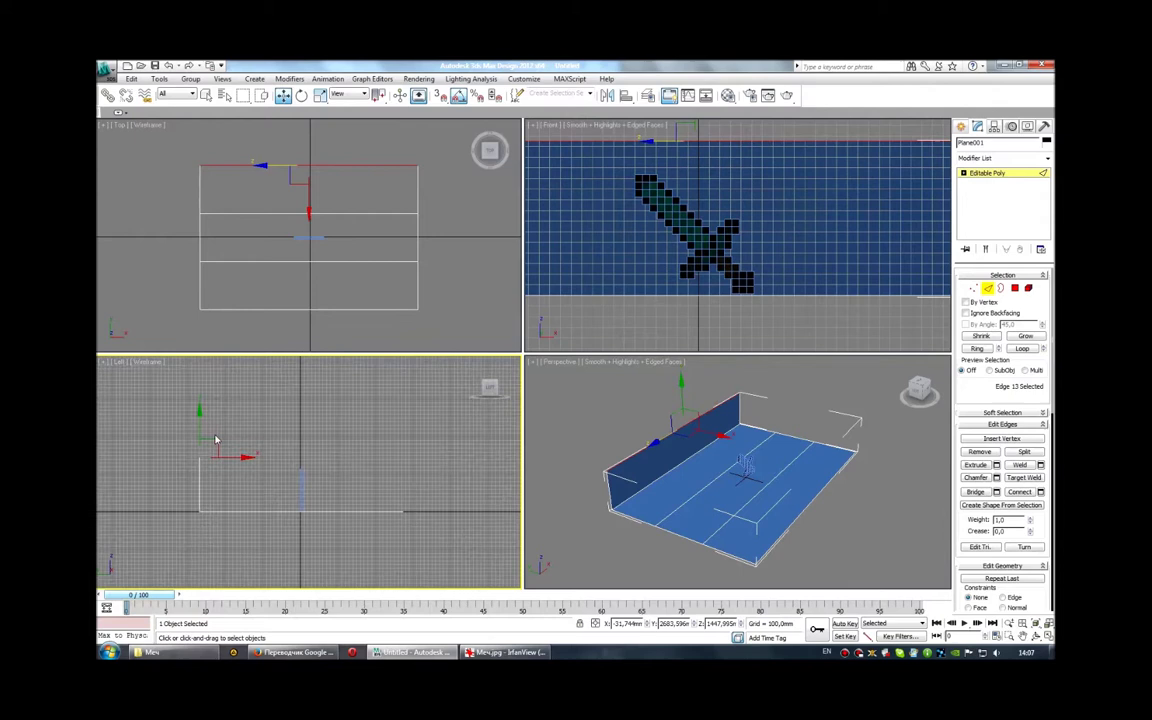
{"action": "left_click_drag", "start_coordinate": [215, 440], "coordinate": [277, 412], "text": "shift"}
{"action": "middle_click_drag", "start_coordinate": [277, 412], "coordinate": [270, 429]}
{"action": "left_click_drag", "start_coordinate": [205, 391], "coordinate": [310, 347], "text": "shift"}
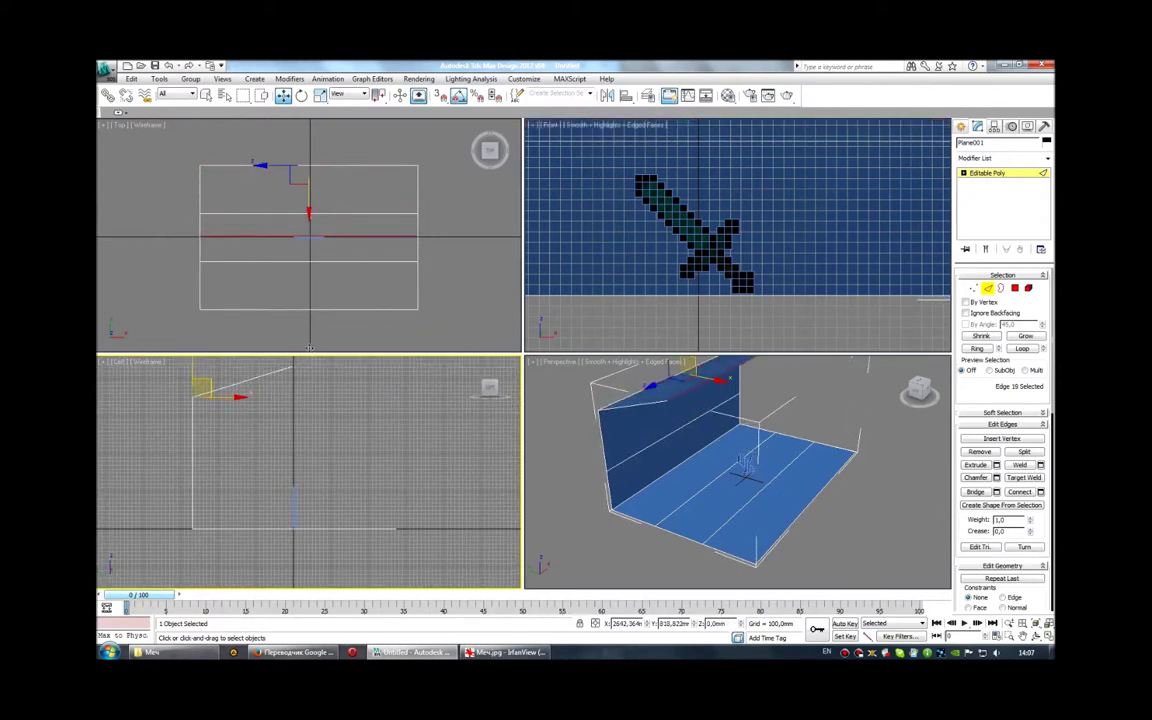
{"action": "middle_click_drag", "start_coordinate": [310, 360], "coordinate": [308, 374]}
{"action": "left_click_drag", "start_coordinate": [300, 372], "coordinate": [403, 393], "text": "shift"}
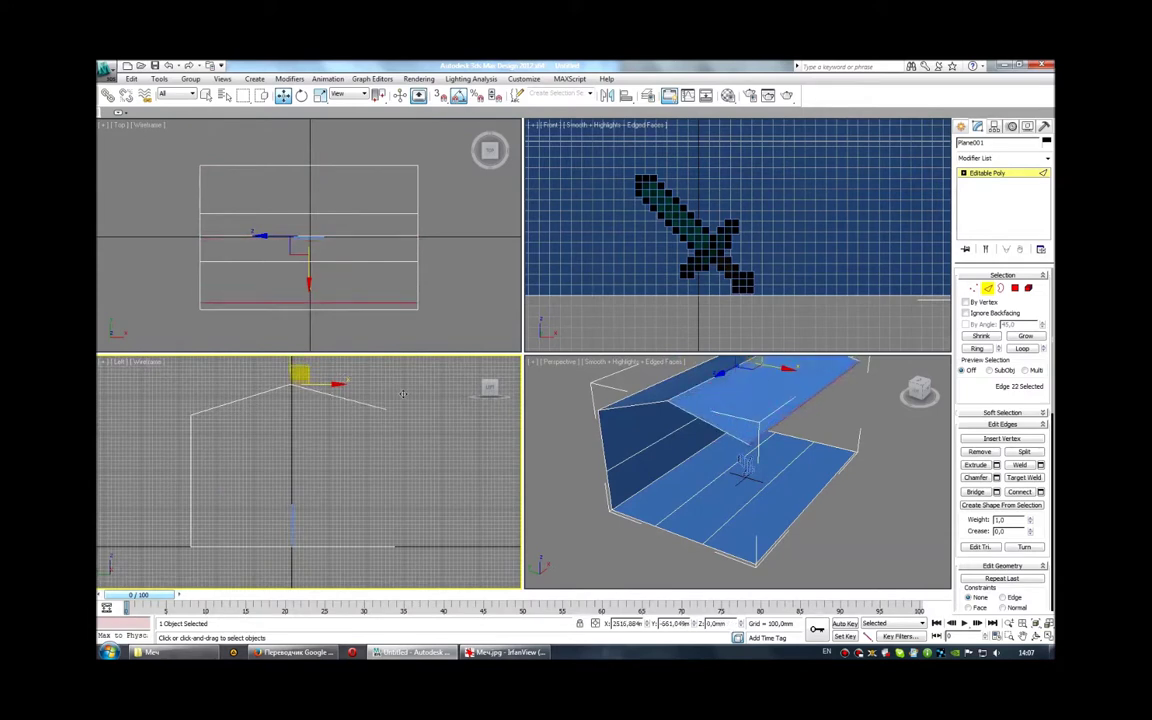
{"action": "left_click", "coordinate": [396, 410]}
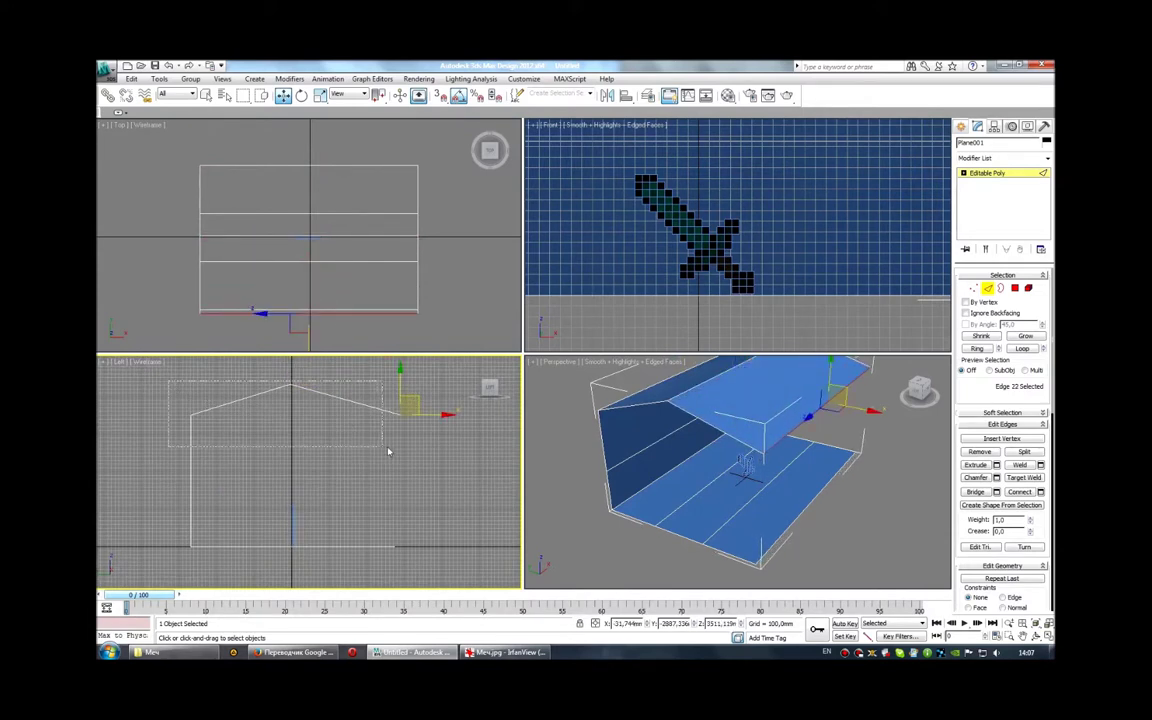
{"action": "double_click", "coordinate": [348, 400]}
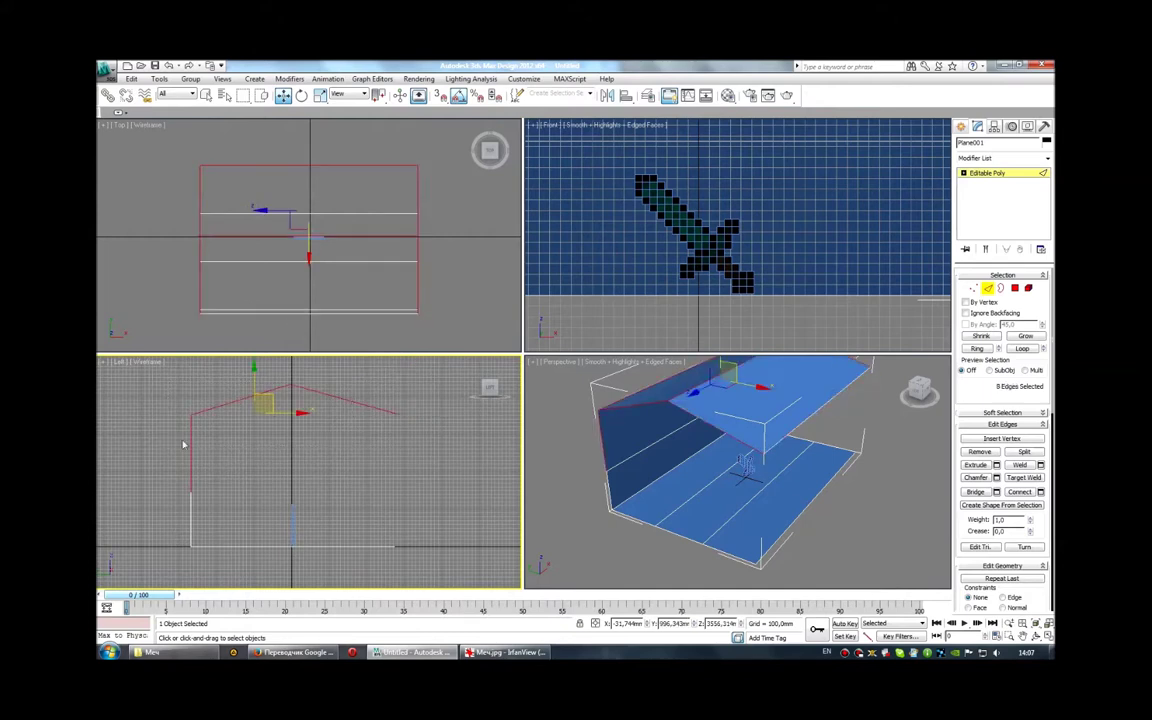
Chamfer the corner edge where the floor meets the back wall
{"action": "left_click", "coordinate": [192, 545]}
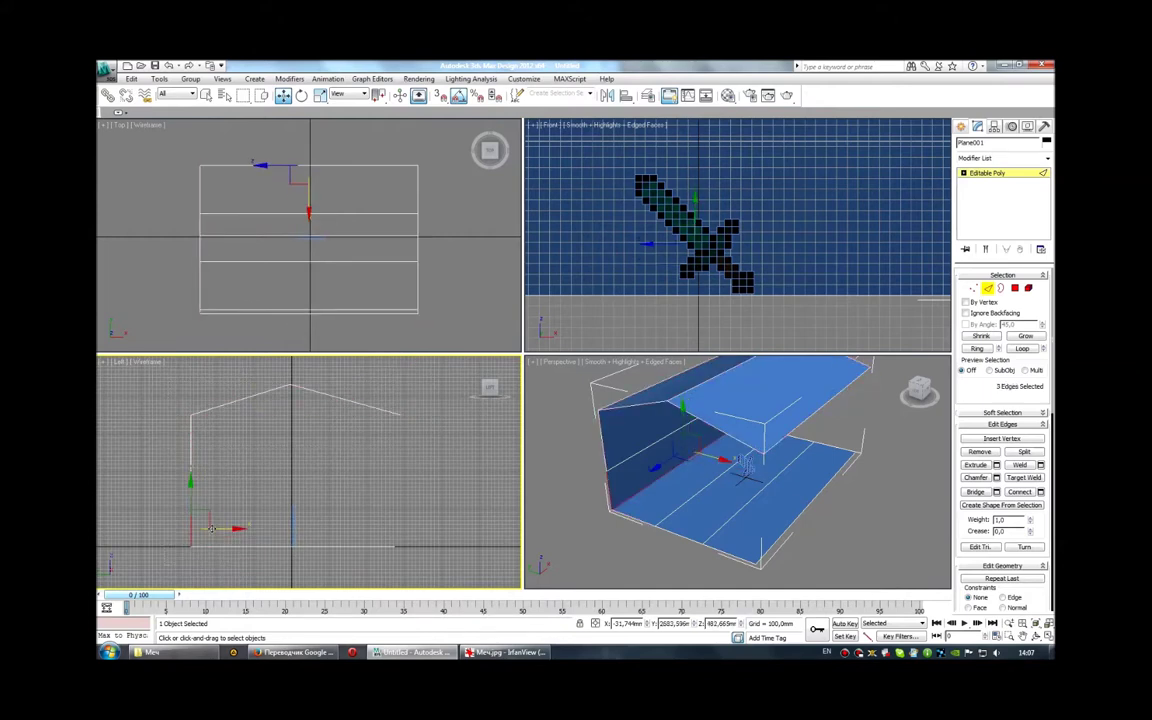
{"action": "key", "text": "alt+w"}
{"action": "middle_click_drag", "start_coordinate": [605, 497], "coordinate": [759, 500], "text": "alt"}
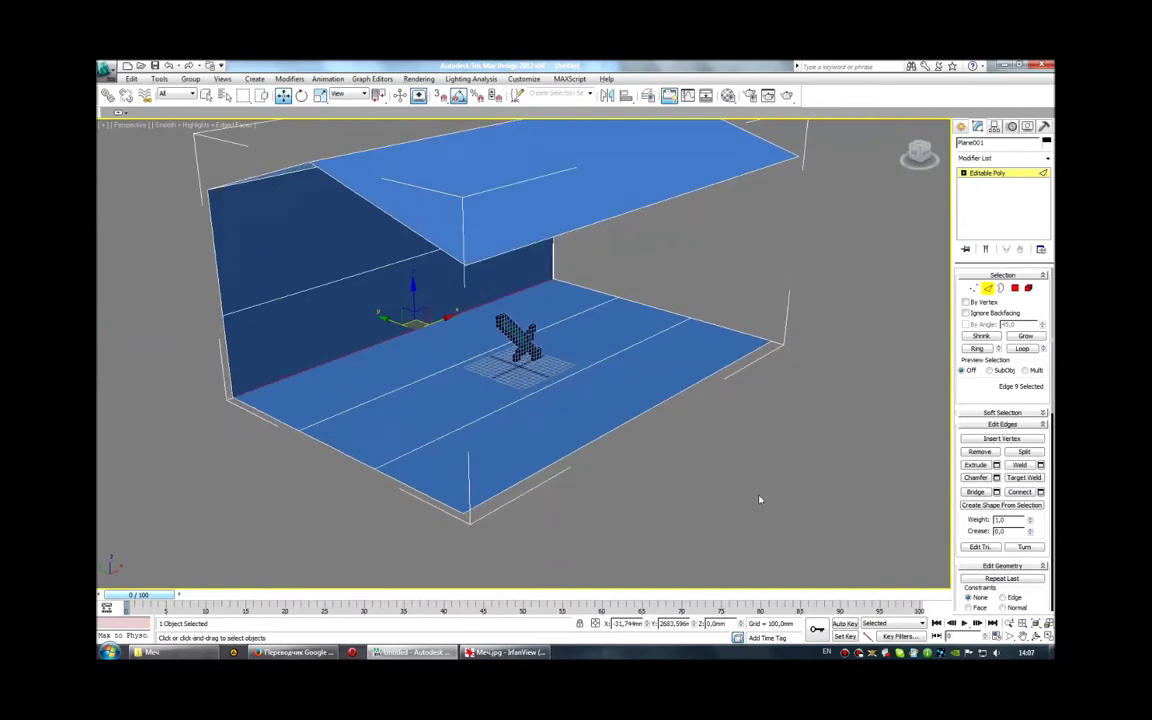
{"action": "left_click", "coordinate": [996, 477]}
{"action": "mouse_move", "coordinate": [614, 445]}
{"action": "middle_mouse_down", "text": "alt"}
{"action": "mouse_move", "coordinate": [563, 411]}
{"action": "mouse_move", "coordinate": [580, 420]}
{"action": "middle_mouse_up", "text": "alt"}
{"action": "left_click_drag", "start_coordinate": [536, 360], "coordinate": [716, 351]}
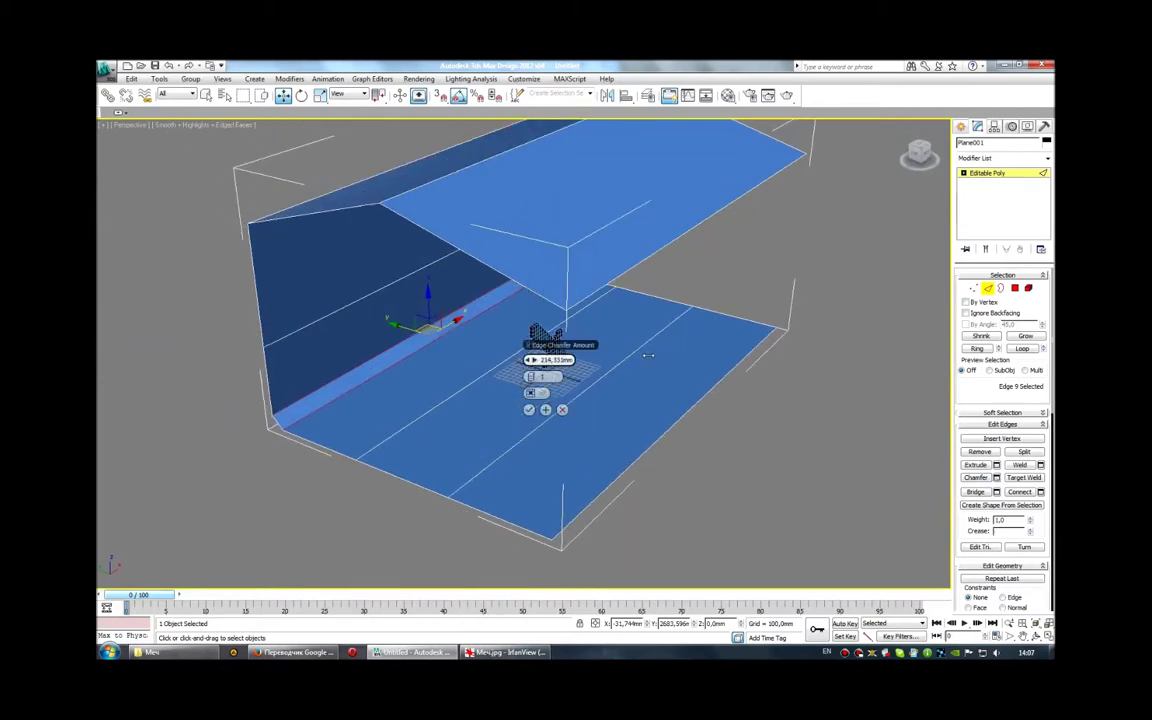
{"action": "left_click", "coordinate": [529, 410]}
Add a TurboSmooth modifier to Plane001 with Iterations set to 2
{"action": "left_click", "coordinate": [987, 288]}
{"action": "left_click", "coordinate": [1047, 158]}
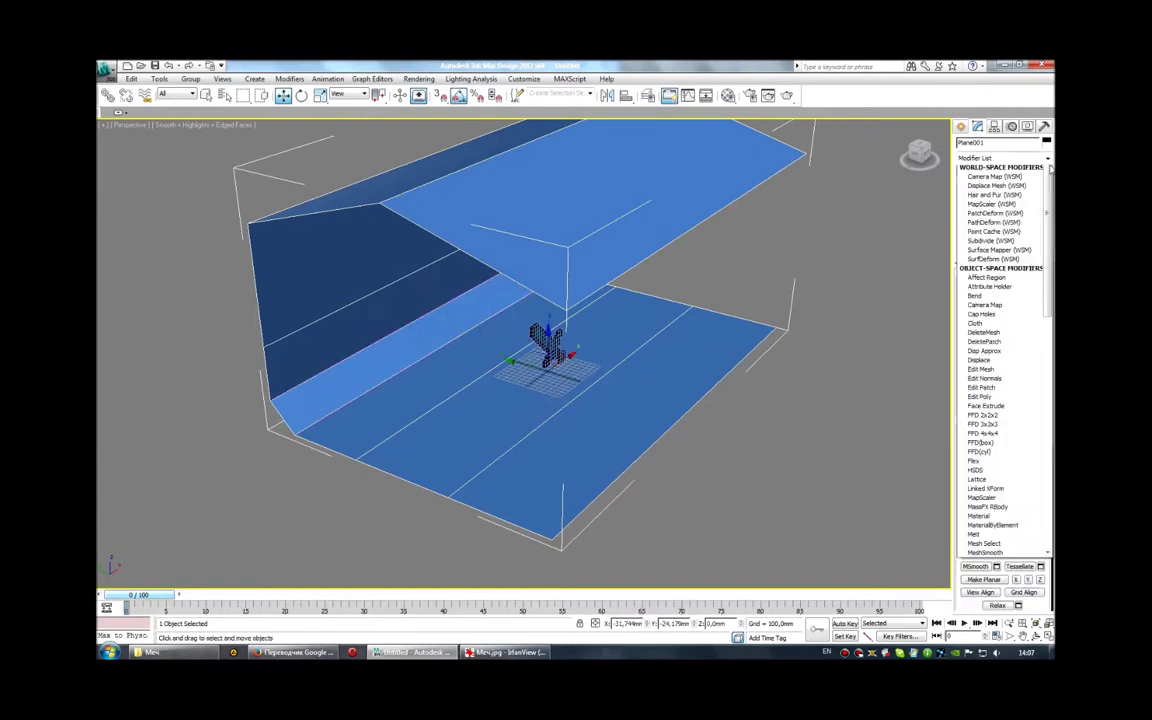
{"action": "left_click_drag", "start_coordinate": [1050, 194], "coordinate": [1050, 430]}
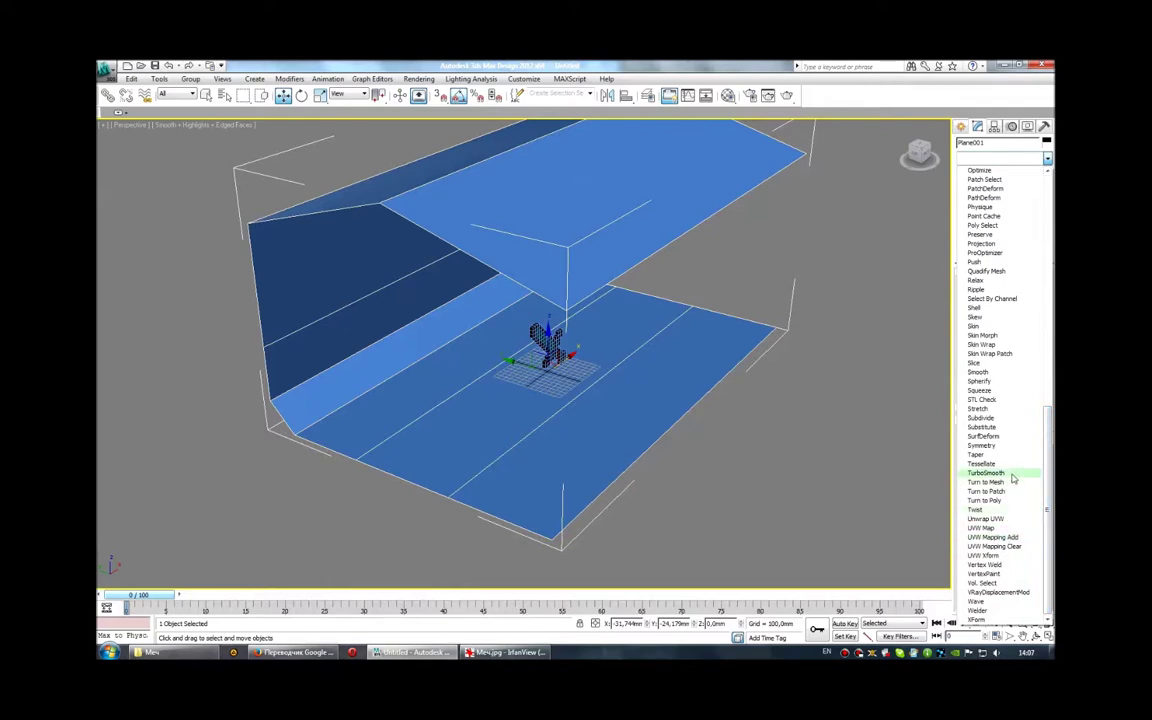
{"action": "left_click", "coordinate": [1012, 474]}
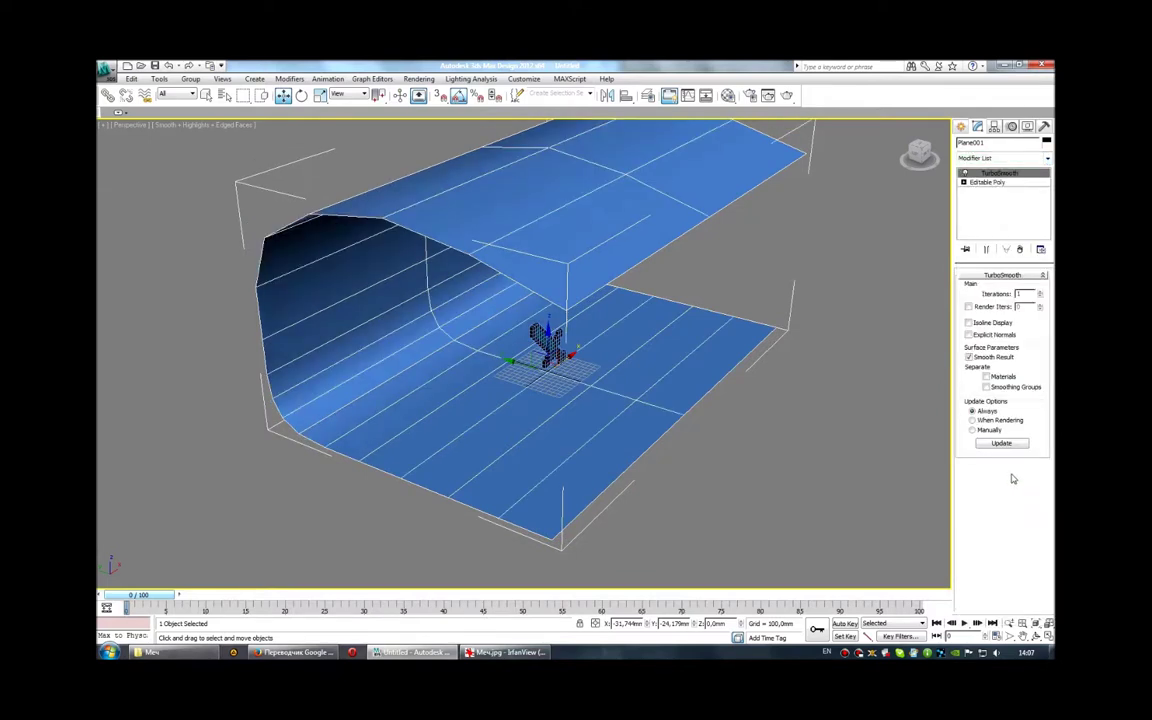
{"action": "left_click", "coordinate": [1041, 292]}
Inspect the smoothed backdrop without edge overlay, then restore four views with Left active
{"action": "middle_click_drag", "start_coordinate": [907, 354], "coordinate": [789, 375], "text": "alt"}
{"action": "key", "text": "F4"}
{"action": "scroll", "coordinate": [681, 391], "scroll_direction": "up", "scroll_amount": 3}
{"action": "scroll", "coordinate": [697, 379], "scroll_direction": "up", "scroll_amount": 2}
{"action": "middle_click_drag", "start_coordinate": [697, 379], "coordinate": [706, 388], "text": "alt"}
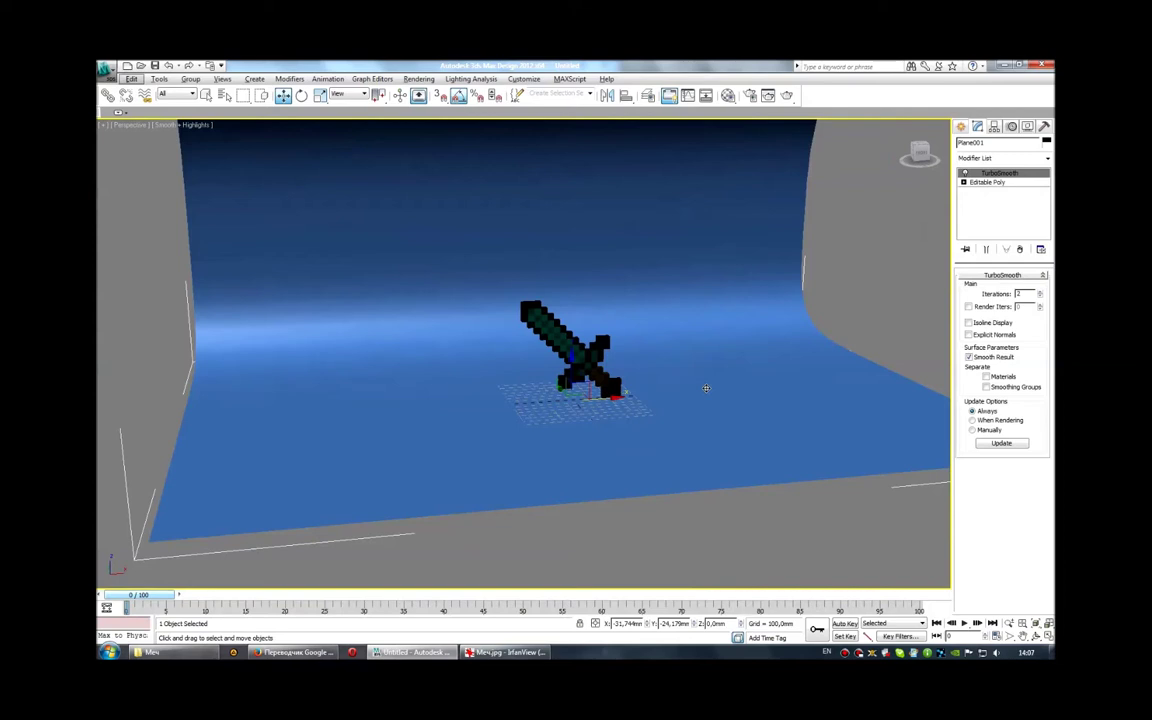
{"action": "key", "text": "alt+w"}
{"action": "right_click", "coordinate": [422, 411]}
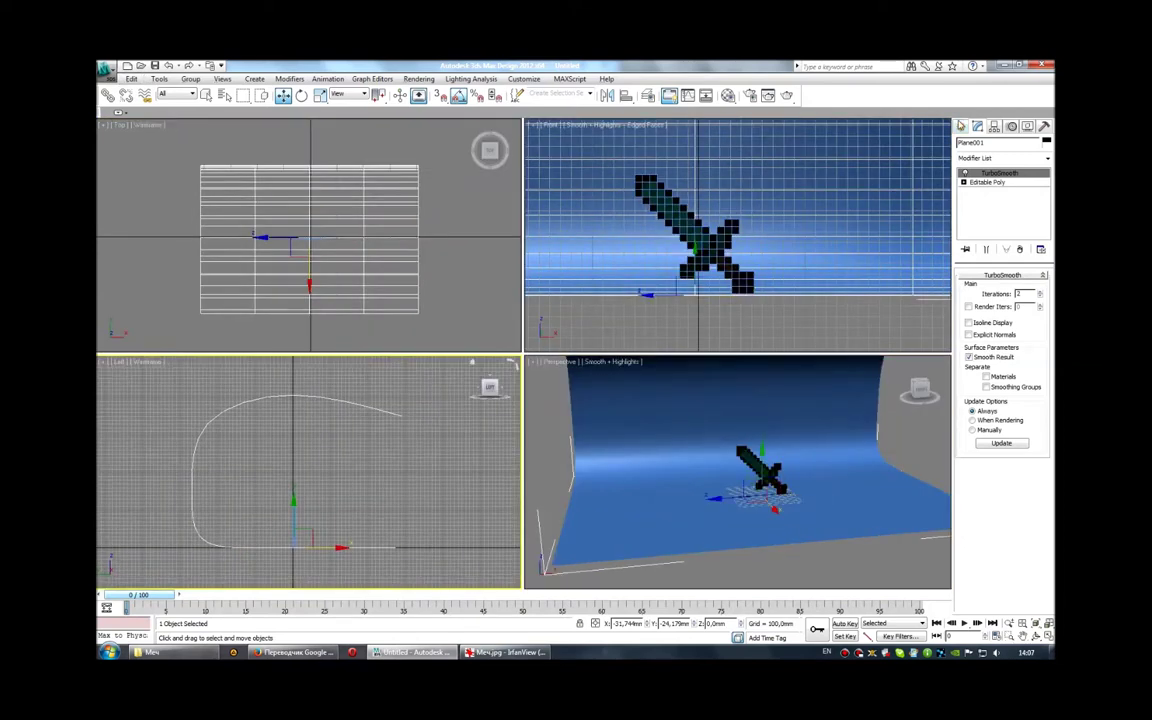
{"action": "left_click", "coordinate": [961, 126]}
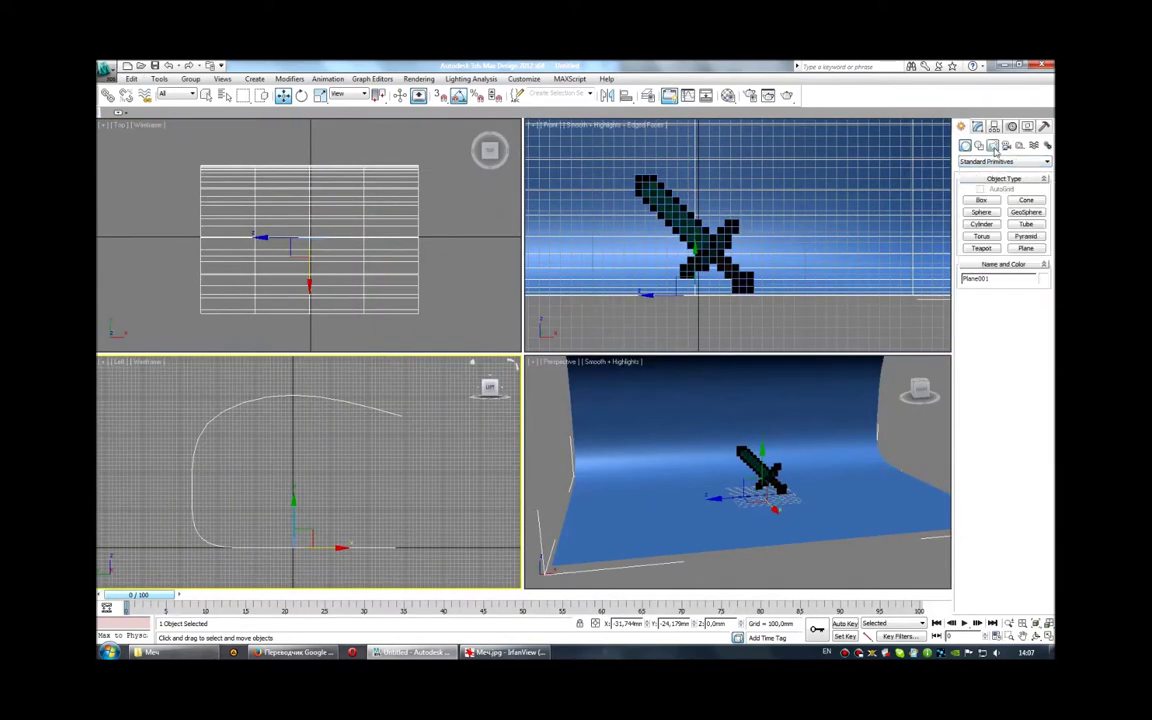
Create a VRayLight plane light in the Left view, position it beside the sword, rotate it 35°
{"action": "left_click", "coordinate": [992, 145]}
{"action": "left_click", "coordinate": [1003, 161]}
{"action": "left_click", "coordinate": [996, 187]}
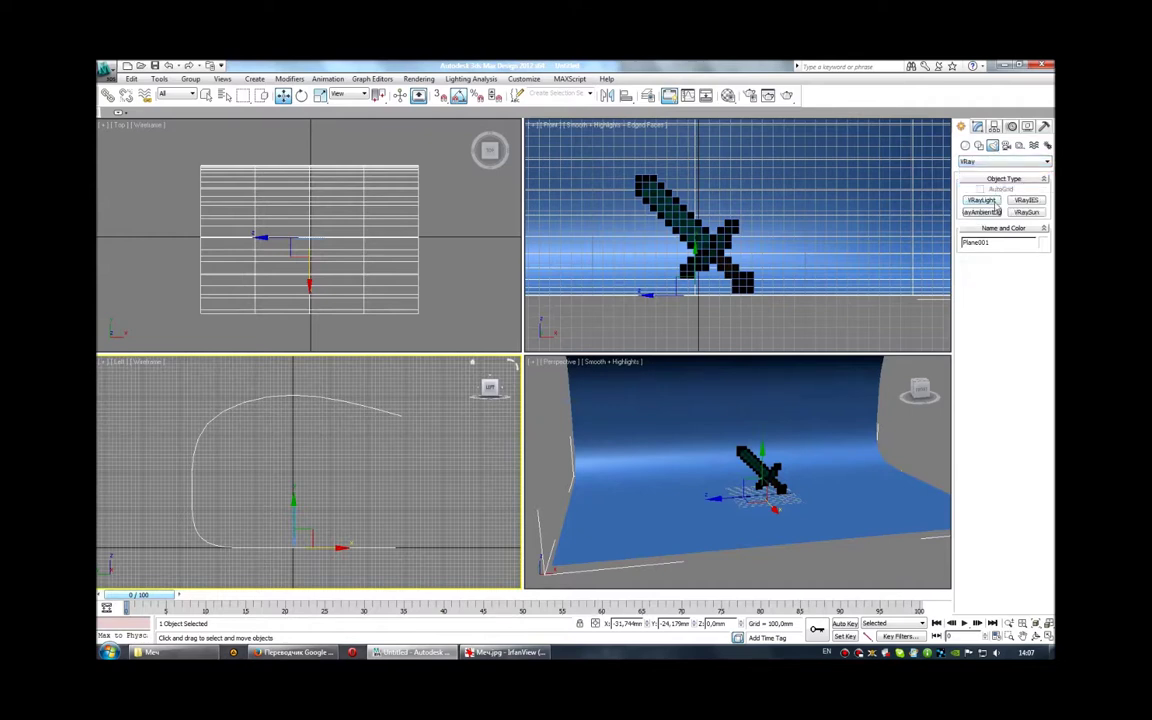
{"action": "left_click", "coordinate": [982, 200]}
{"action": "left_click_drag", "start_coordinate": [285, 457], "coordinate": [381, 549]}
{"action": "left_click", "coordinate": [343, 268]}
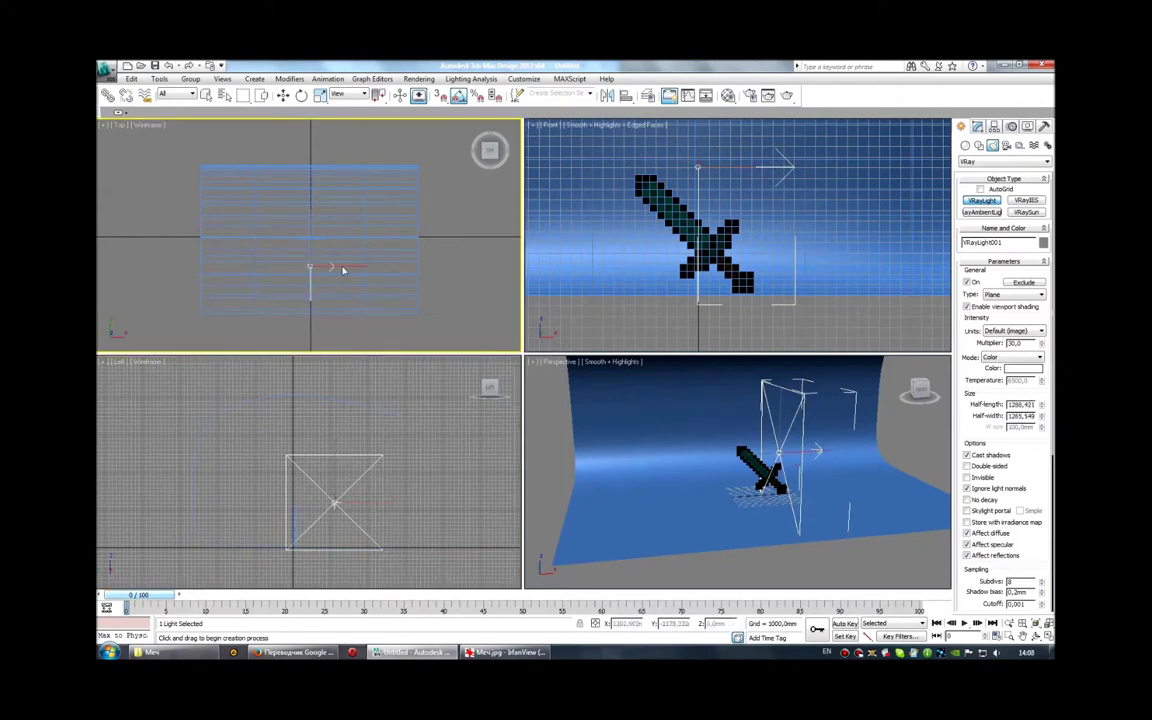
{"action": "key", "text": "w"}
{"action": "mouse_move", "coordinate": [326, 252]}
{"action": "left_mouse_down"}
{"action": "mouse_move", "coordinate": [278, 274]}
{"action": "mouse_move", "coordinate": [276, 245]}
{"action": "left_mouse_up"}
{"action": "key", "text": "e"}
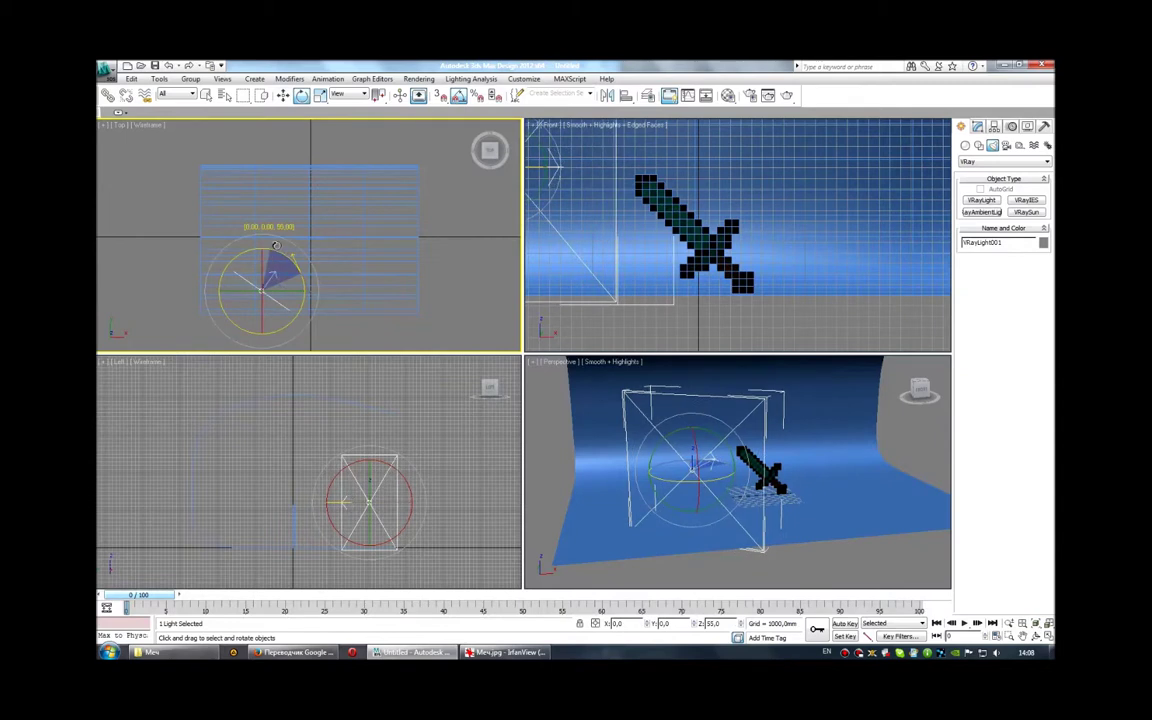
Make an Instance copy of the light on the sword's other side, rotated to face it
{"action": "key", "text": "w"}
{"action": "left_click_drag", "start_coordinate": [313, 289], "coordinate": [394, 288], "text": "shift"}
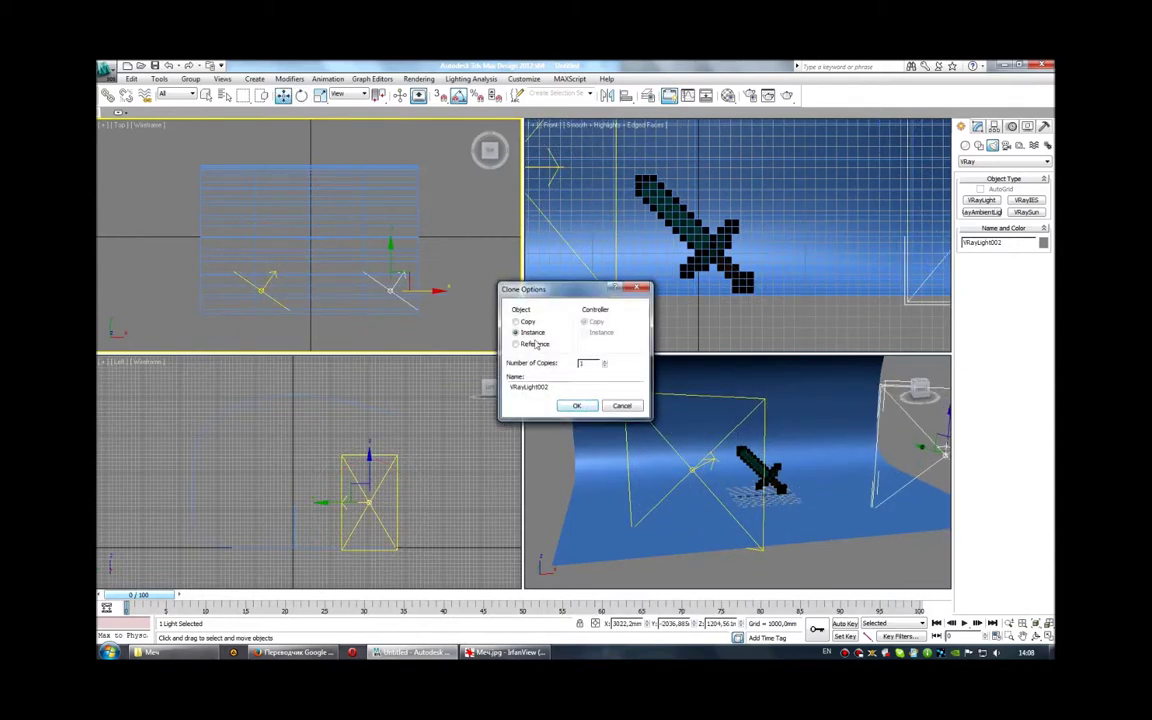
{"action": "left_click", "coordinate": [576, 405]}
{"action": "key", "text": "e"}
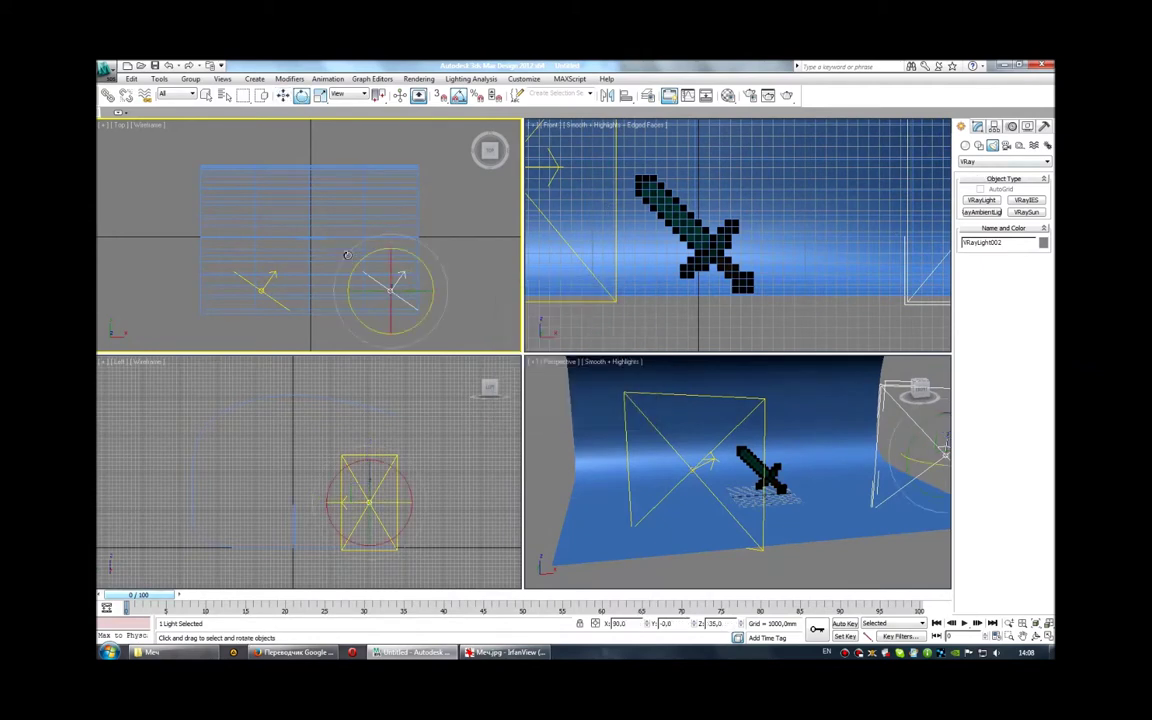
{"action": "left_click_drag", "start_coordinate": [415, 259], "coordinate": [364, 250]}
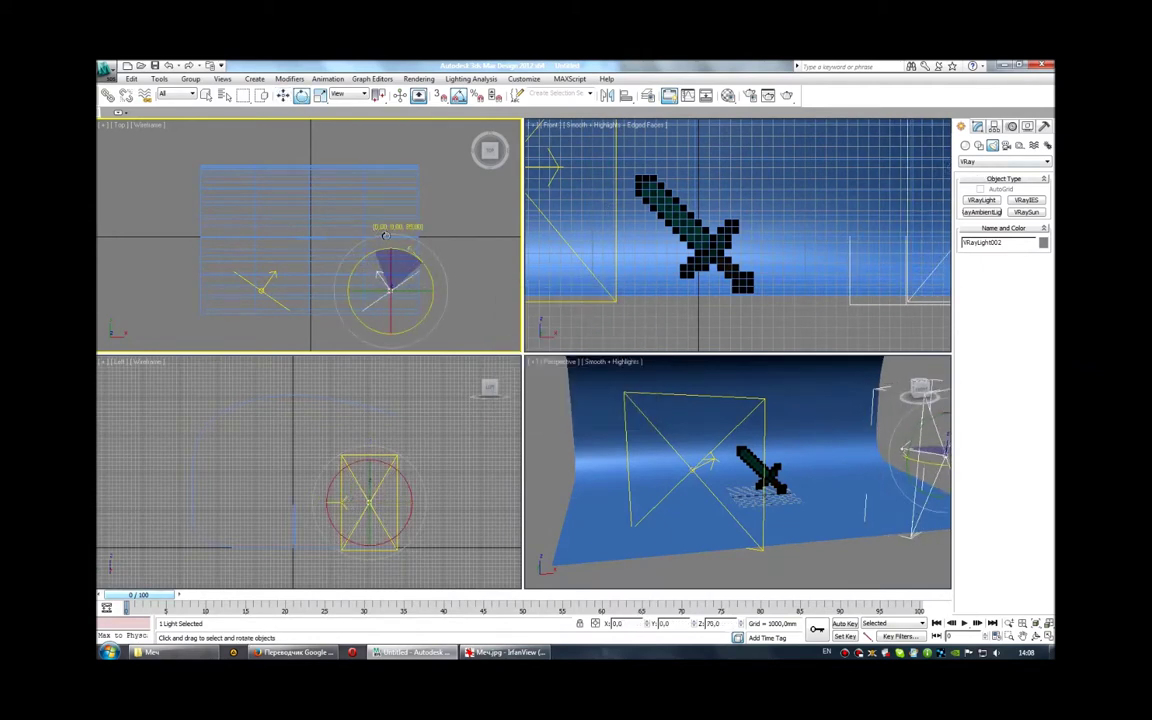
Nudge the backdrop plane slightly into position
{"action": "left_click", "coordinate": [332, 177]}
{"action": "key", "text": "w"}
{"action": "mouse_move", "coordinate": [314, 222]}
{"action": "left_mouse_down"}
{"action": "mouse_move", "coordinate": [310, 202]}
{"action": "mouse_move", "coordinate": [314, 233]}
{"action": "left_mouse_up"}
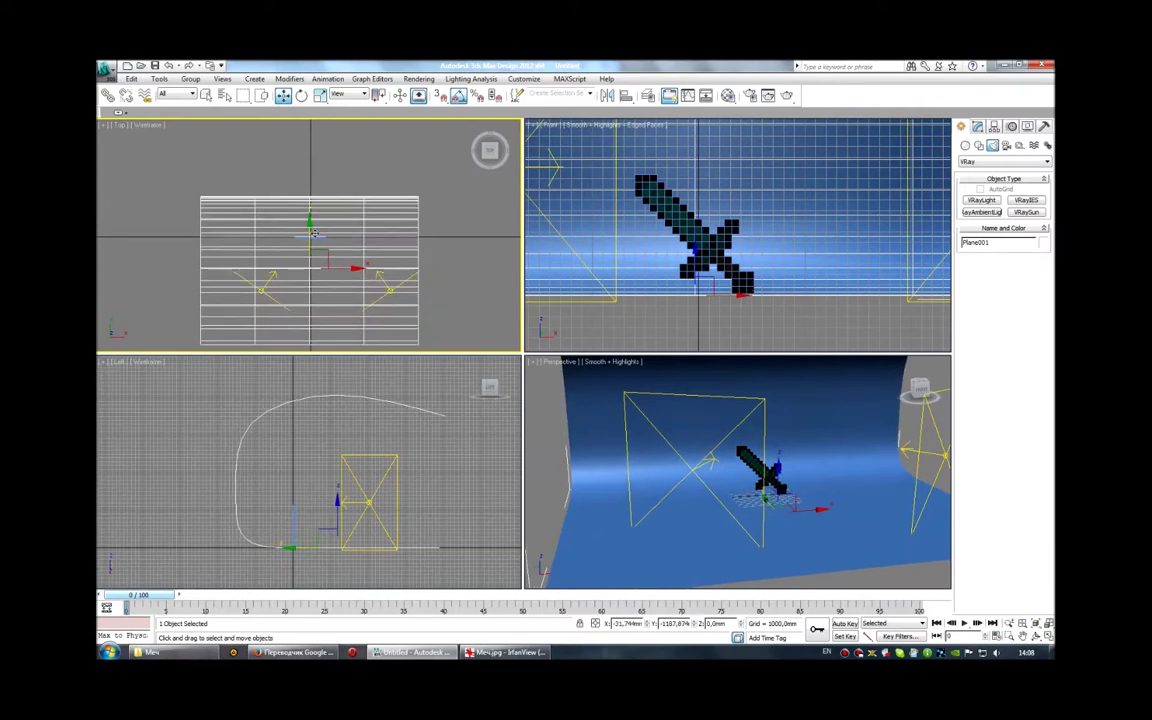
Lower the first VRay light's multiplier to 12.0
{"action": "key", "text": "q"}
{"action": "left_click", "coordinate": [981, 200]}
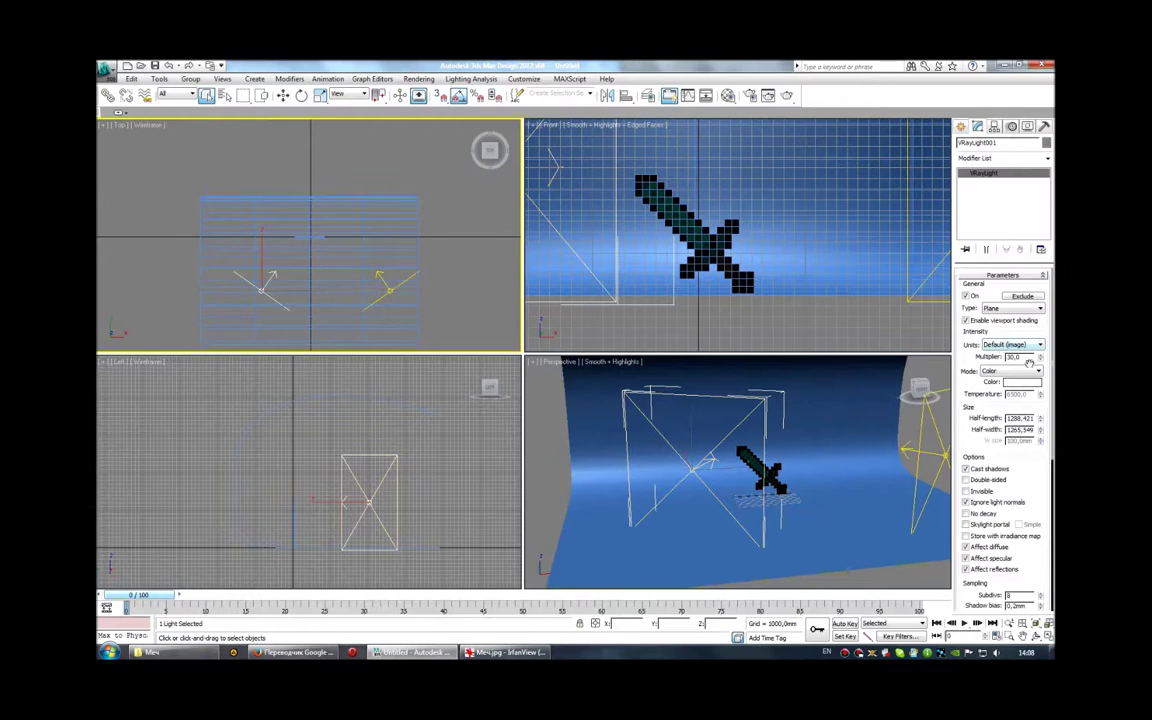
{"action": "type", "text": "15"}
{"action": "key", "text": "Return"}
{"action": "type", "text": "7"}
Select VRayLight002, adjust its value, and enable Invisible so it doesn't render
{"action": "left_click", "coordinate": [388, 294]}
{"action": "left_click", "coordinate": [388, 292]}
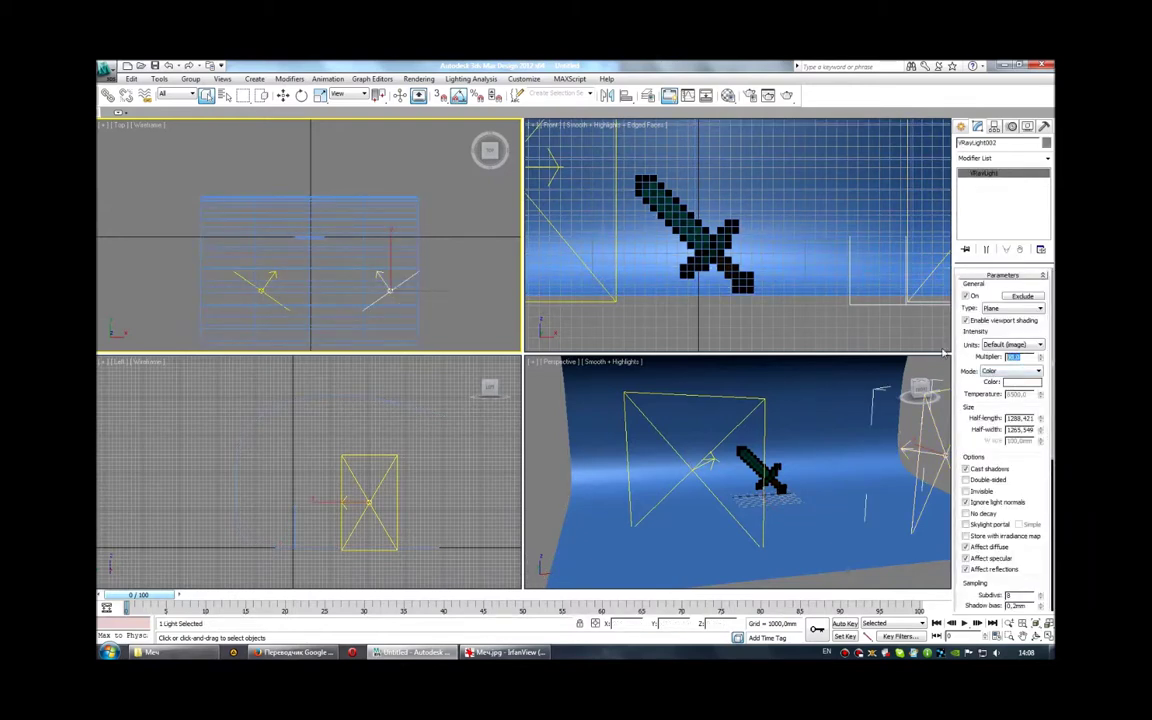
{"action": "type", "text": "12"}
{"action": "left_click", "coordinate": [981, 493]}
Maximize the Perspective view, orbit so both lights face it, and select the sword
{"action": "left_click", "coordinate": [961, 126]}
{"action": "key", "text": "alt+w"}
{"action": "mouse_move", "coordinate": [765, 411]}
{"action": "middle_mouse_down", "text": "alt"}
{"action": "mouse_move", "coordinate": [640, 385]}
{"action": "mouse_move", "coordinate": [653, 395]}
{"action": "middle_mouse_up", "text": "alt"}
{"action": "left_click", "coordinate": [636, 383]}
Frame and centre the sword in Perspective with the Safe Frame shown
{"action": "key", "text": "alt"}
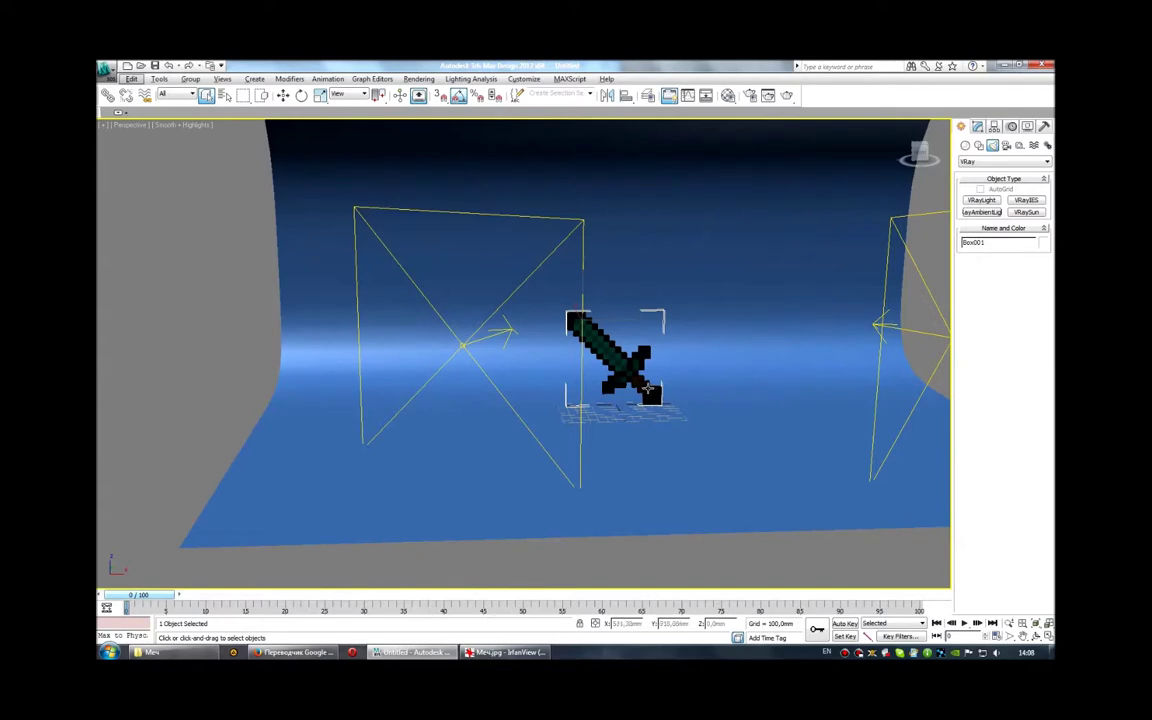
{"action": "key", "text": "z"}
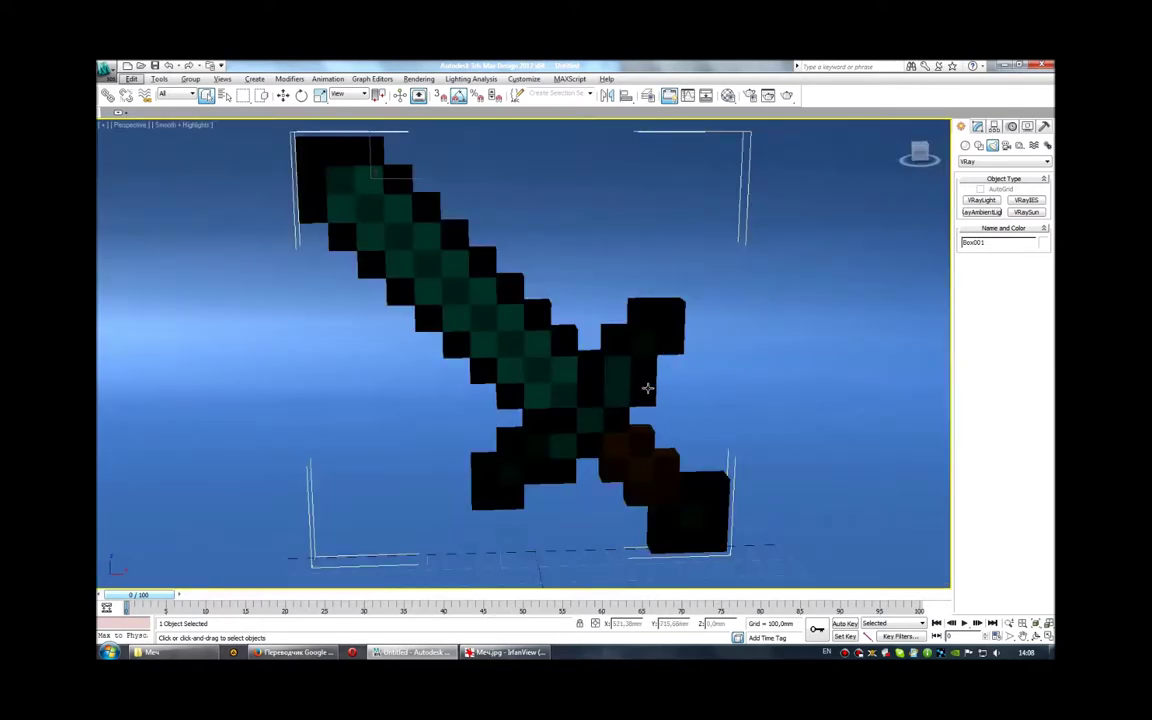
{"action": "middle_click_drag", "start_coordinate": [667, 387], "coordinate": [684, 388], "text": "alt"}
{"action": "scroll", "coordinate": [684, 397], "scroll_direction": "down", "scroll_amount": 2}
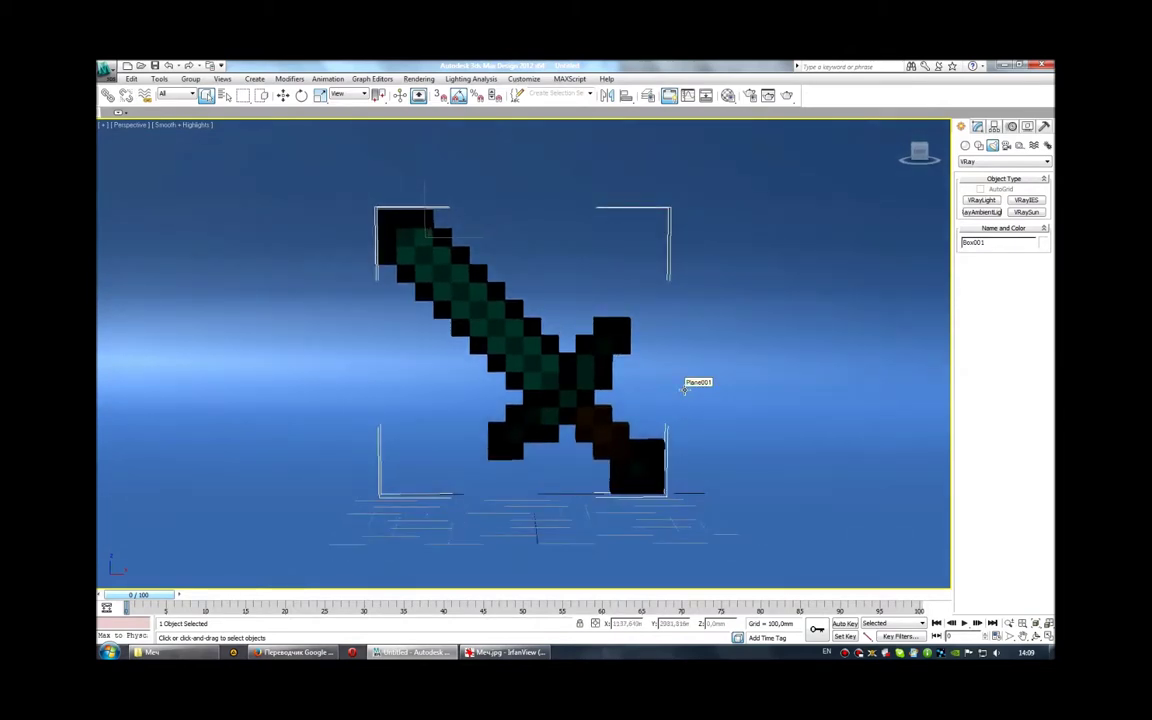
{"action": "key", "text": "shift+f"}
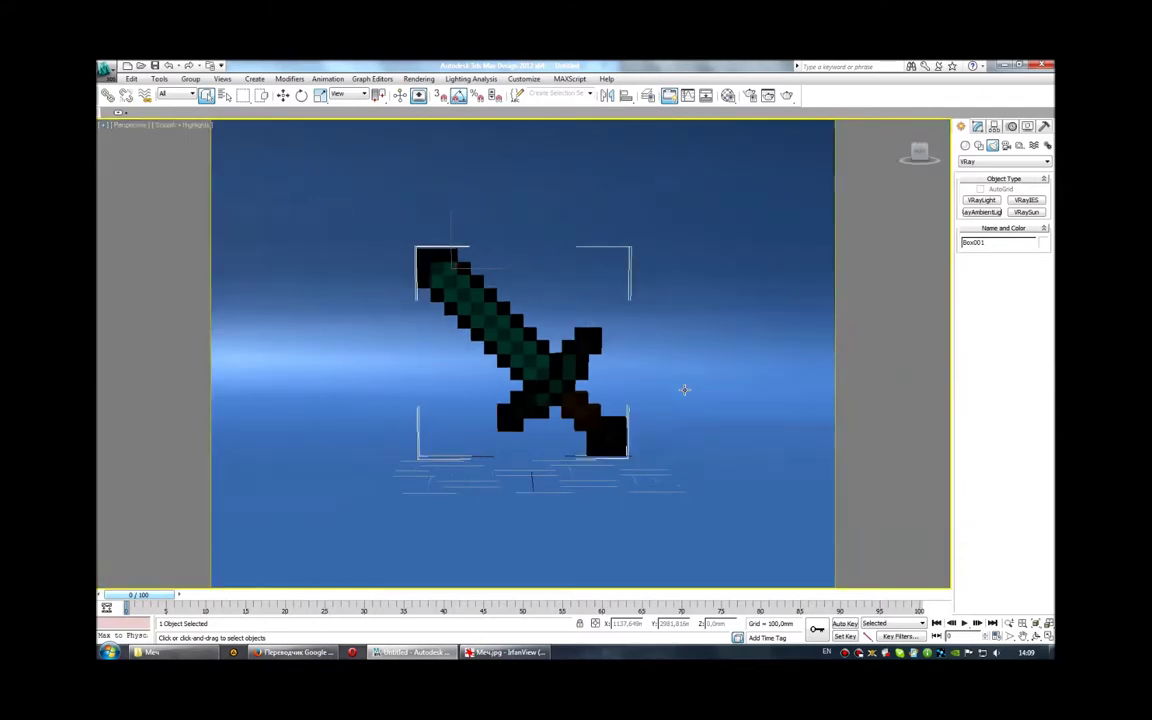
{"action": "mouse_move", "coordinate": [684, 396]}
{"action": "middle_mouse_down"}
{"action": "mouse_move", "coordinate": [316, 421]}
{"action": "mouse_move", "coordinate": [636, 406]}
{"action": "middle_mouse_up"}
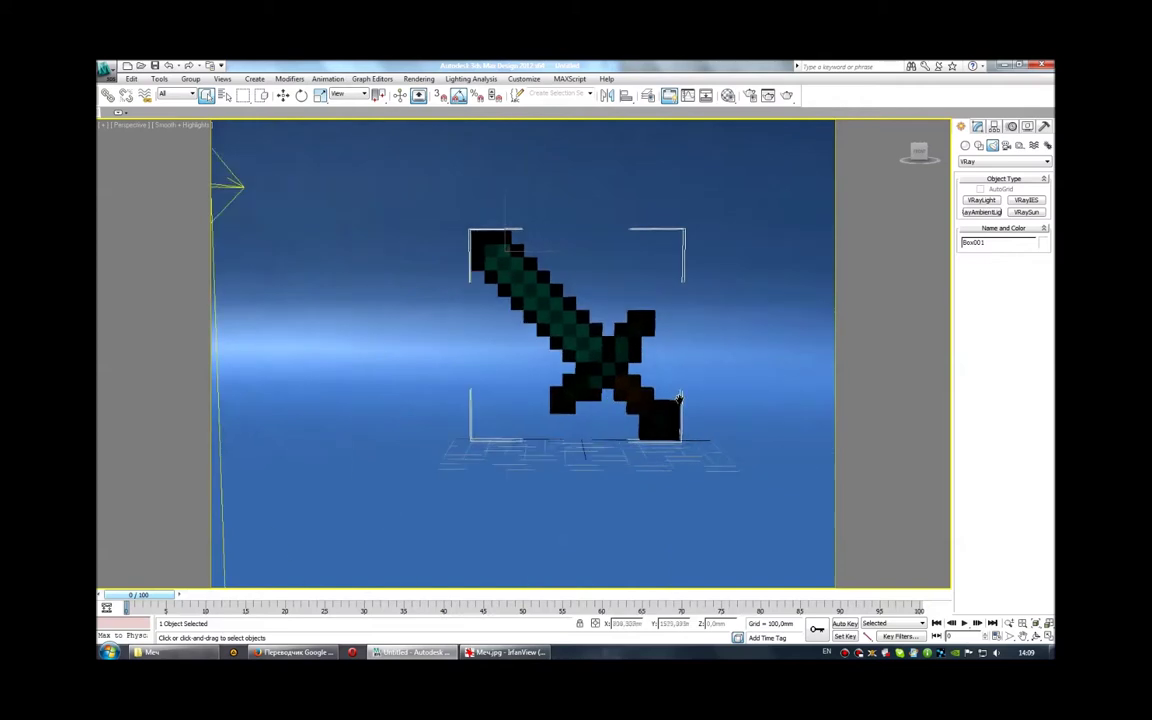
{"action": "scroll", "coordinate": [636, 406], "scroll_direction": "up", "scroll_amount": 2}
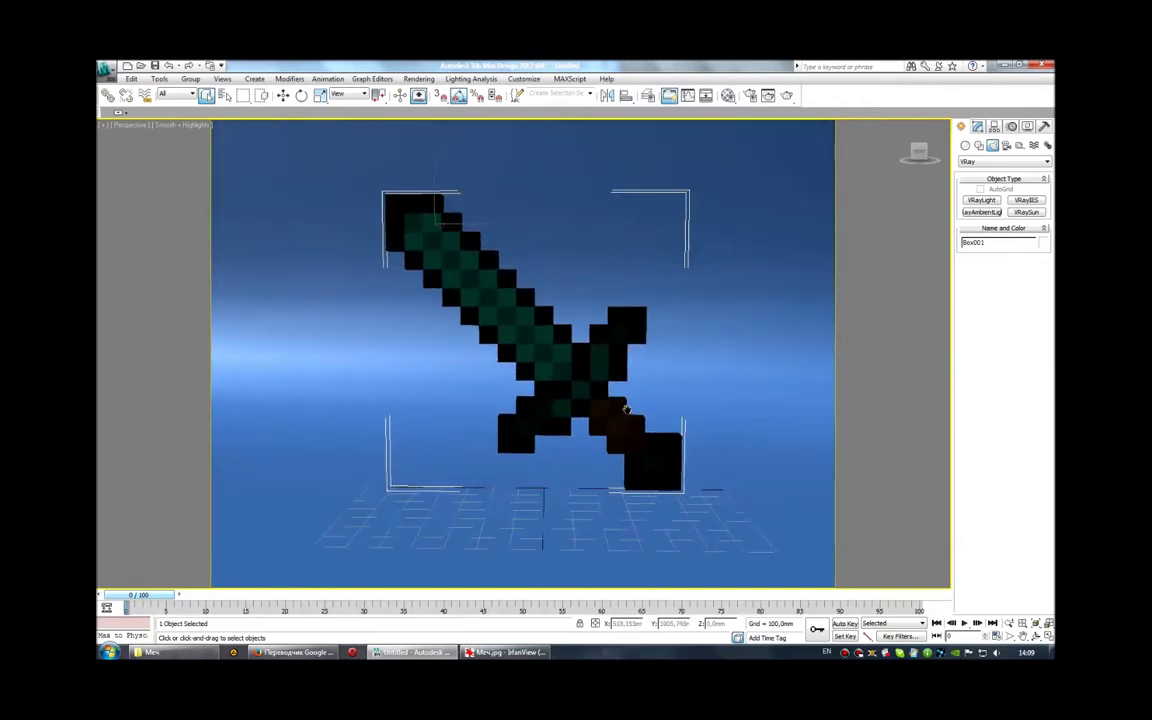
Rotate the sword roughly 15–20° about Z, then restore the four-view layout
{"action": "key", "text": "e"}
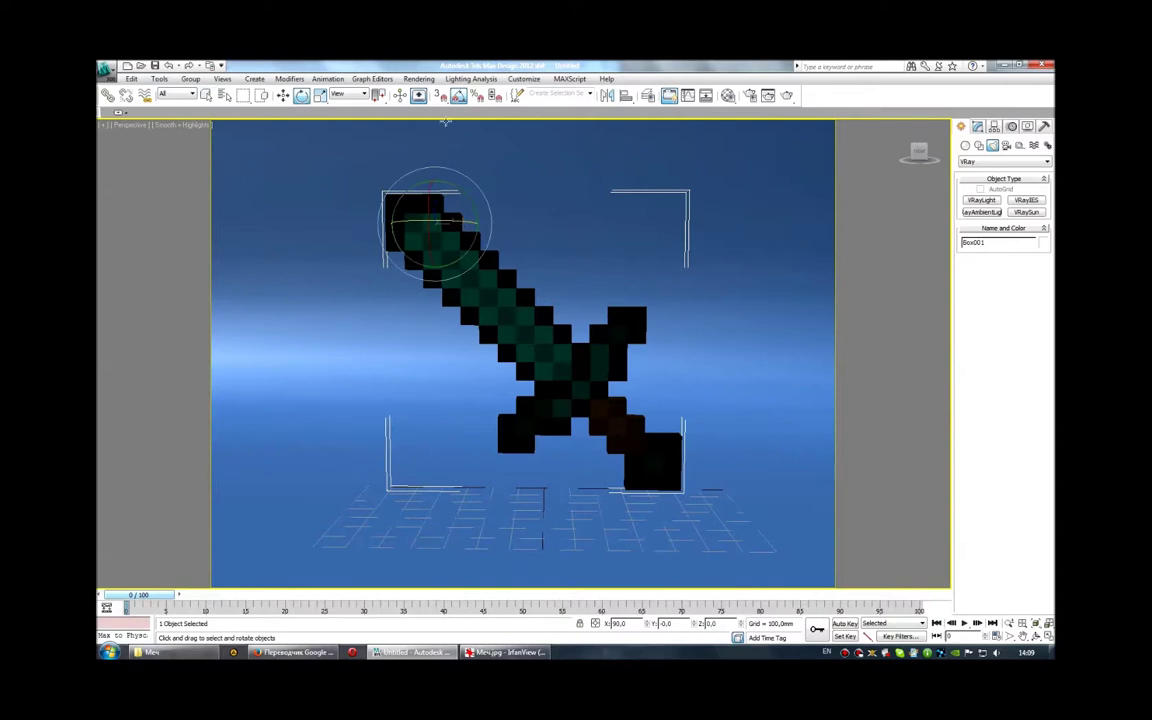
{"action": "left_click_drag", "start_coordinate": [451, 222], "coordinate": [439, 218]}
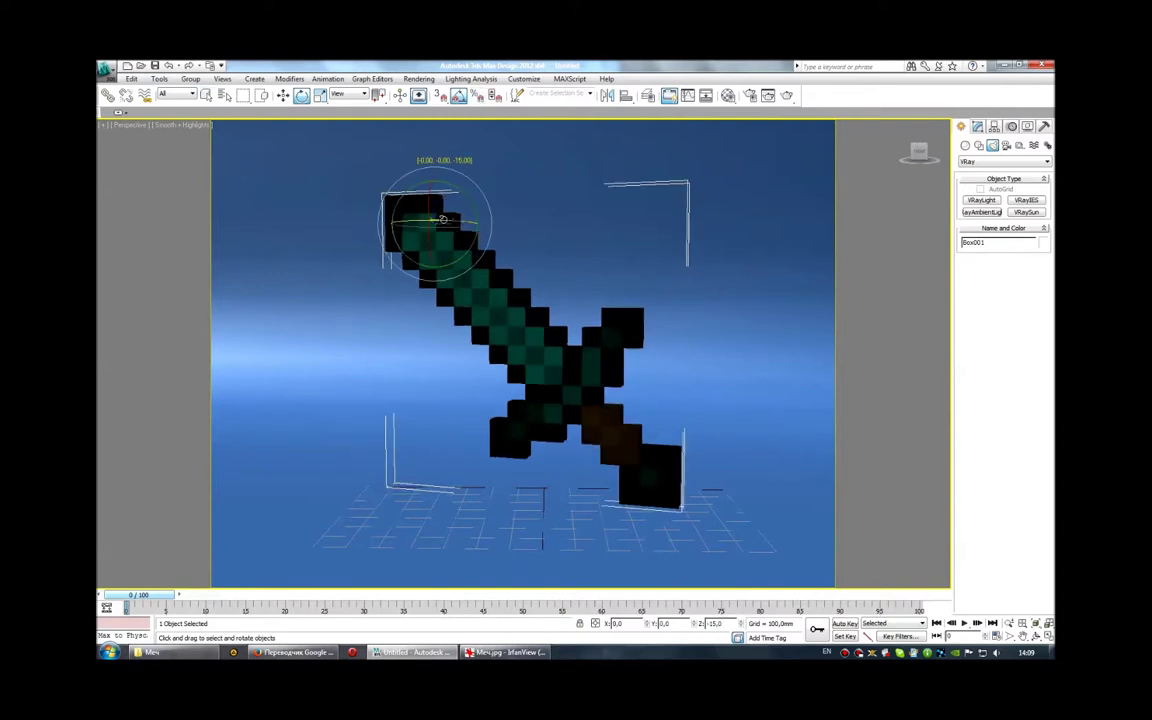
{"action": "key", "text": "w"}
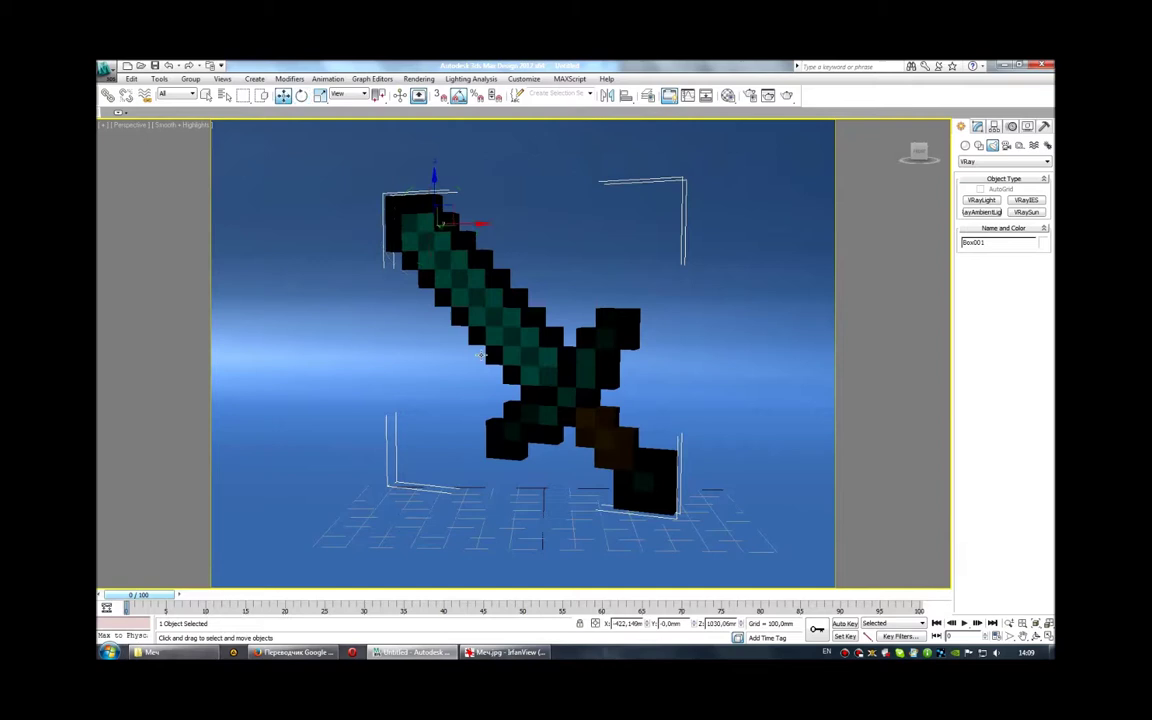
{"action": "key", "text": "alt+w"}
{"action": "left_click", "coordinate": [313, 206]}
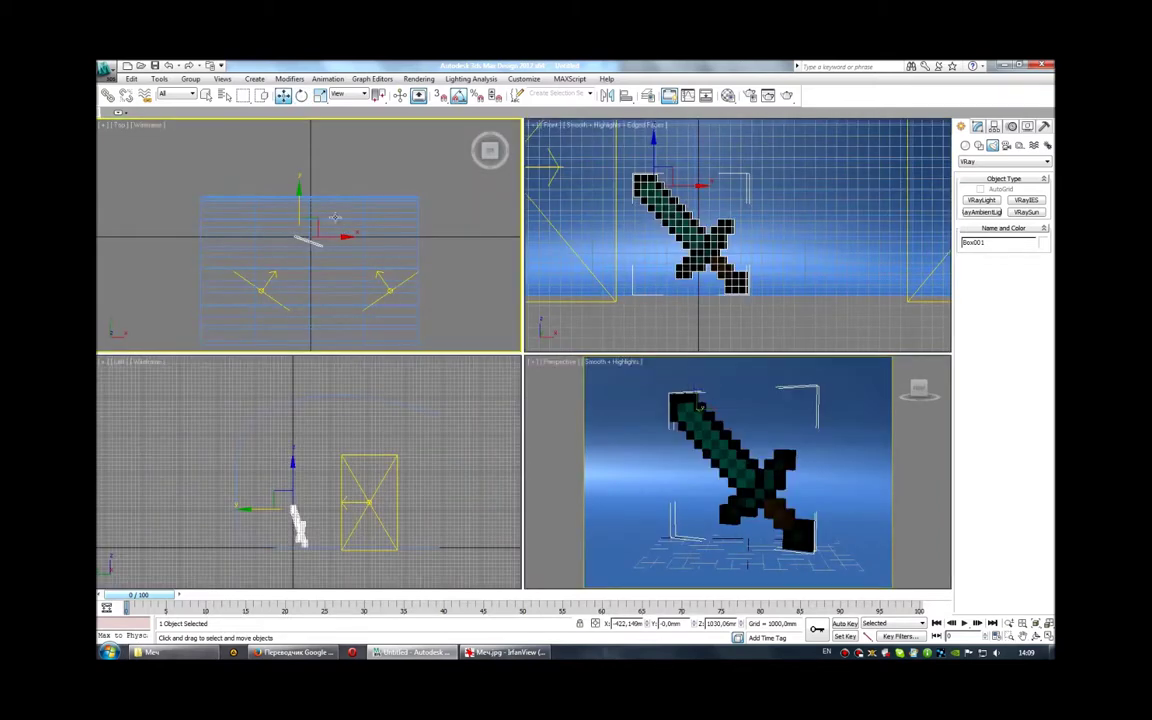
Save the scene with Save As as Sword-01.max, then open Render Setup with F10
{"action": "left_click", "coordinate": [690, 438]}
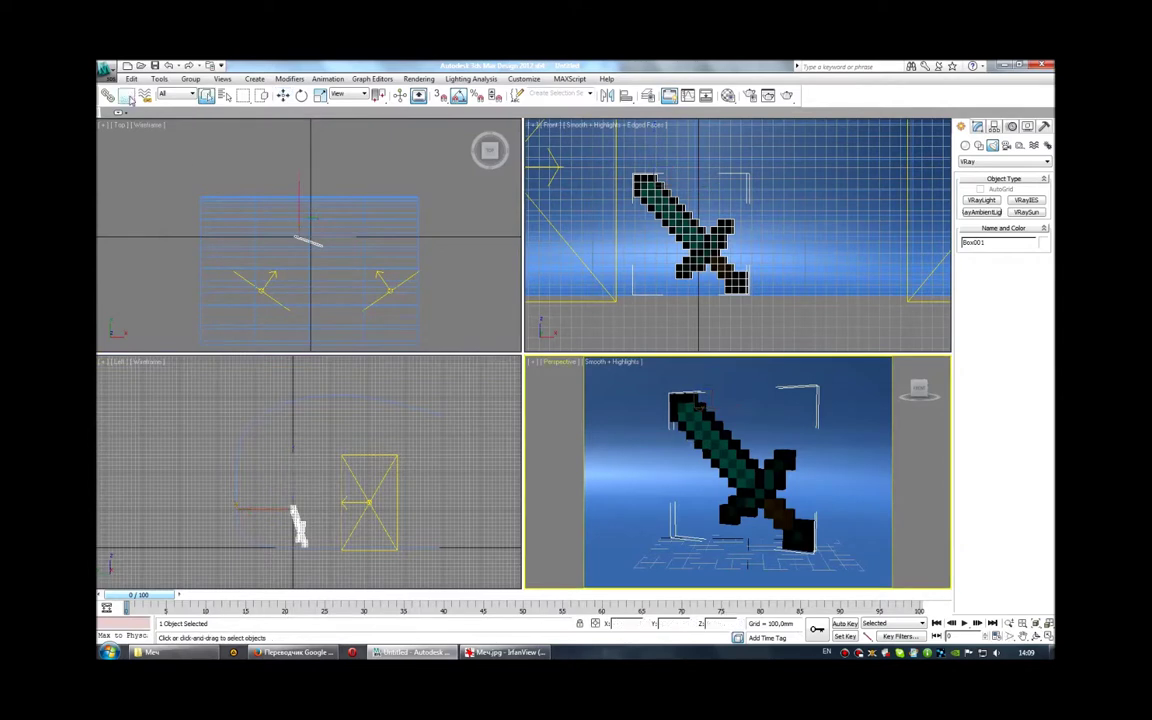
{"action": "left_click", "coordinate": [106, 70]}
{"action": "left_click", "coordinate": [130, 195]}
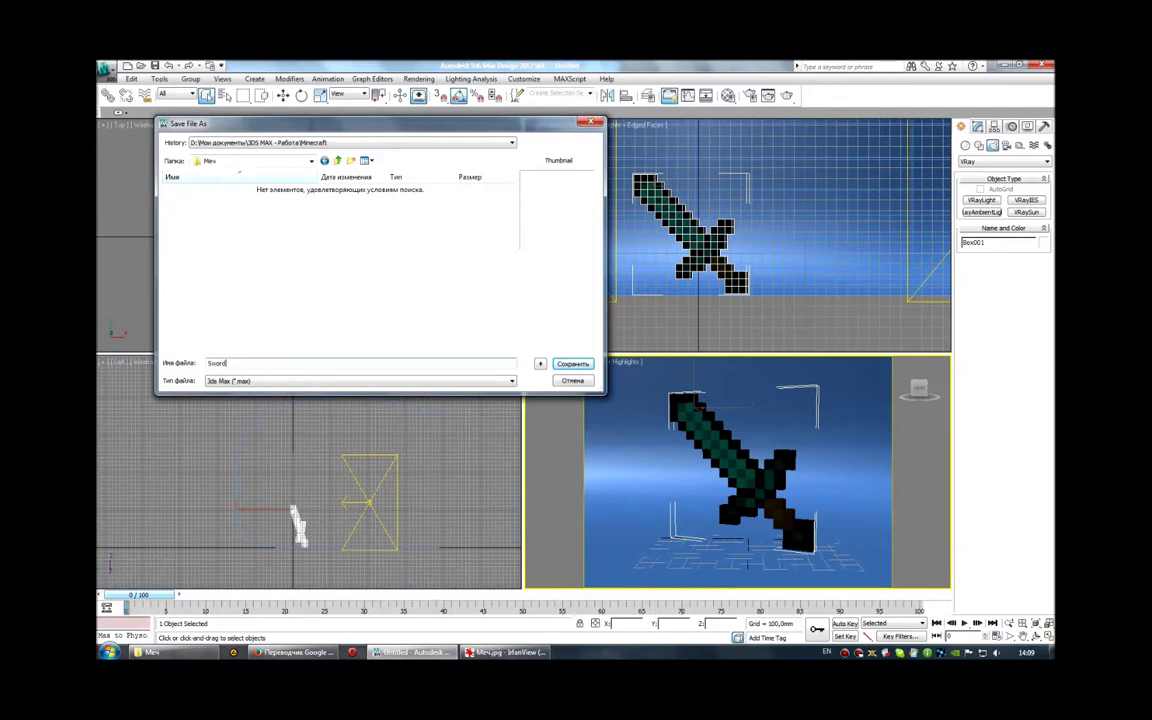
{"action": "left_click", "coordinate": [572, 363]}
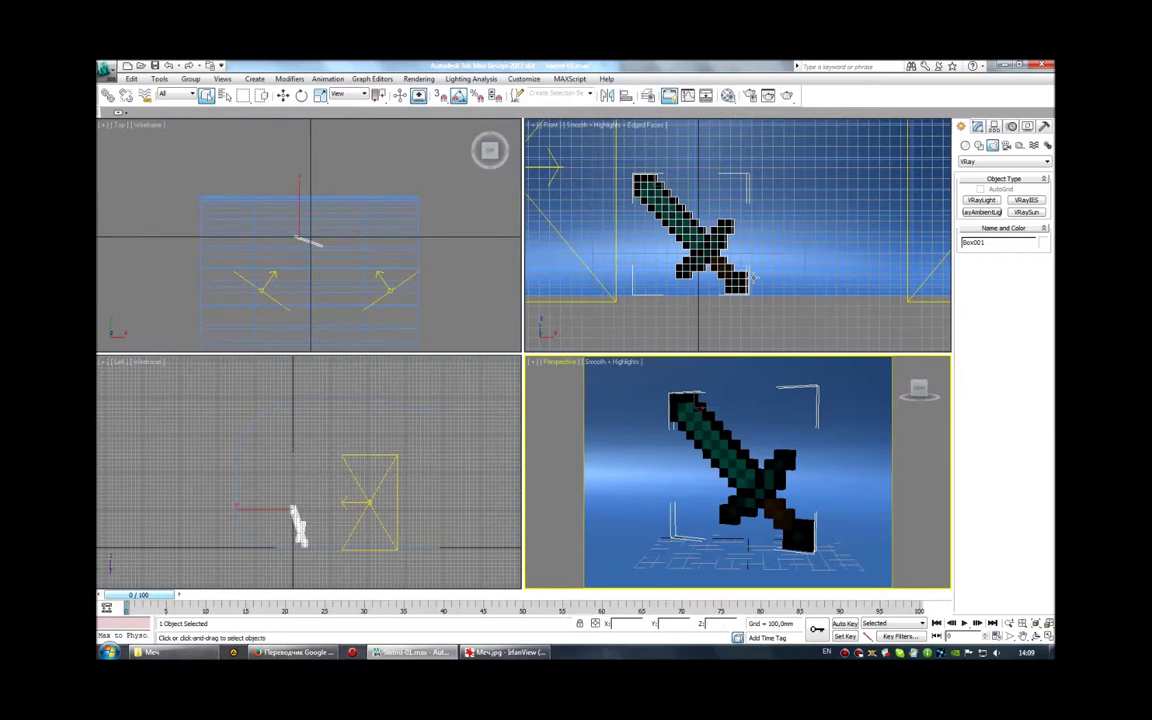
{"action": "key", "text": "F10"}
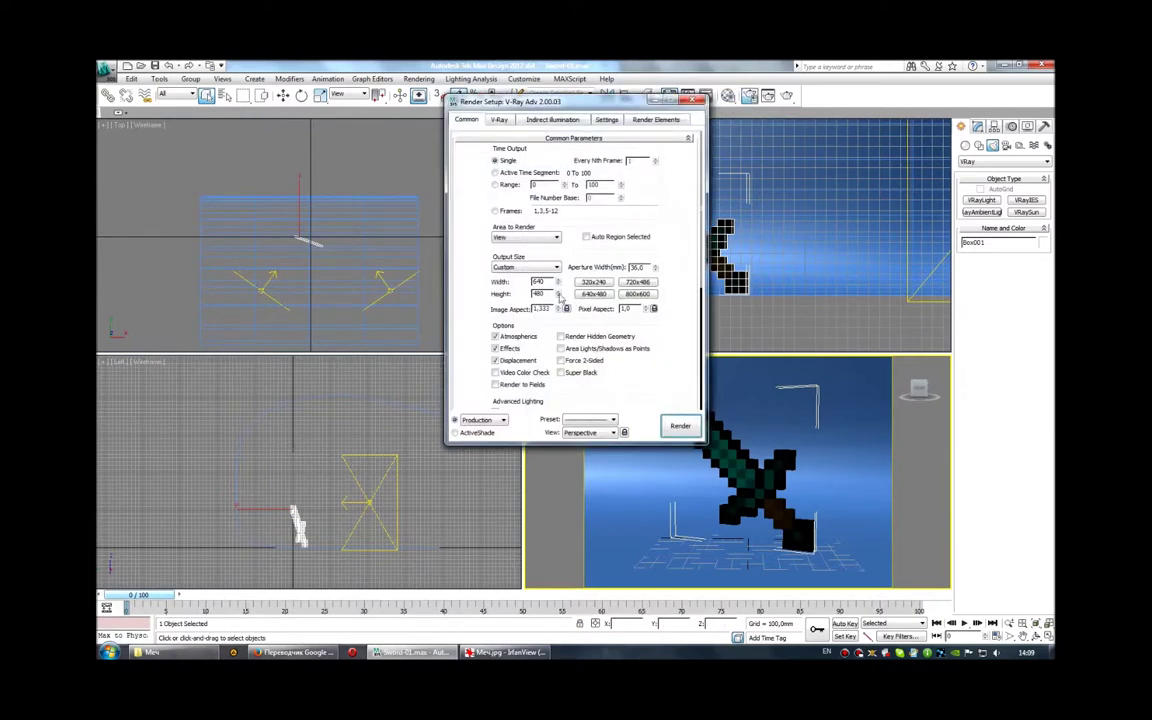
Set the output size to 1200 × 1200
{"action": "double_click", "coordinate": [538, 281]}
{"action": "type", "text": "1200"}
{"action": "key", "text": "Tab"}
{"action": "type", "text": "12"}
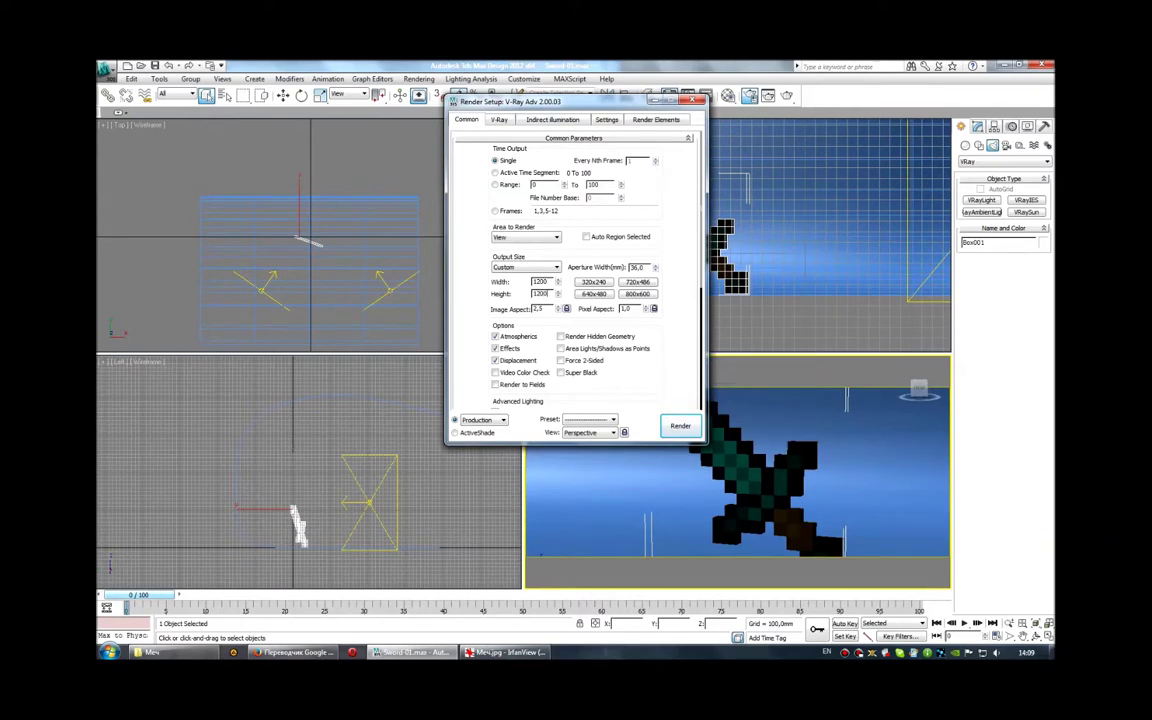
{"action": "key", "text": "Tab"}
{"action": "scroll", "coordinate": [600, 300], "scroll_direction": "down", "scroll_amount": 2}
{"action": "scroll", "coordinate": [600, 300], "scroll_direction": "down", "scroll_amount": 3}
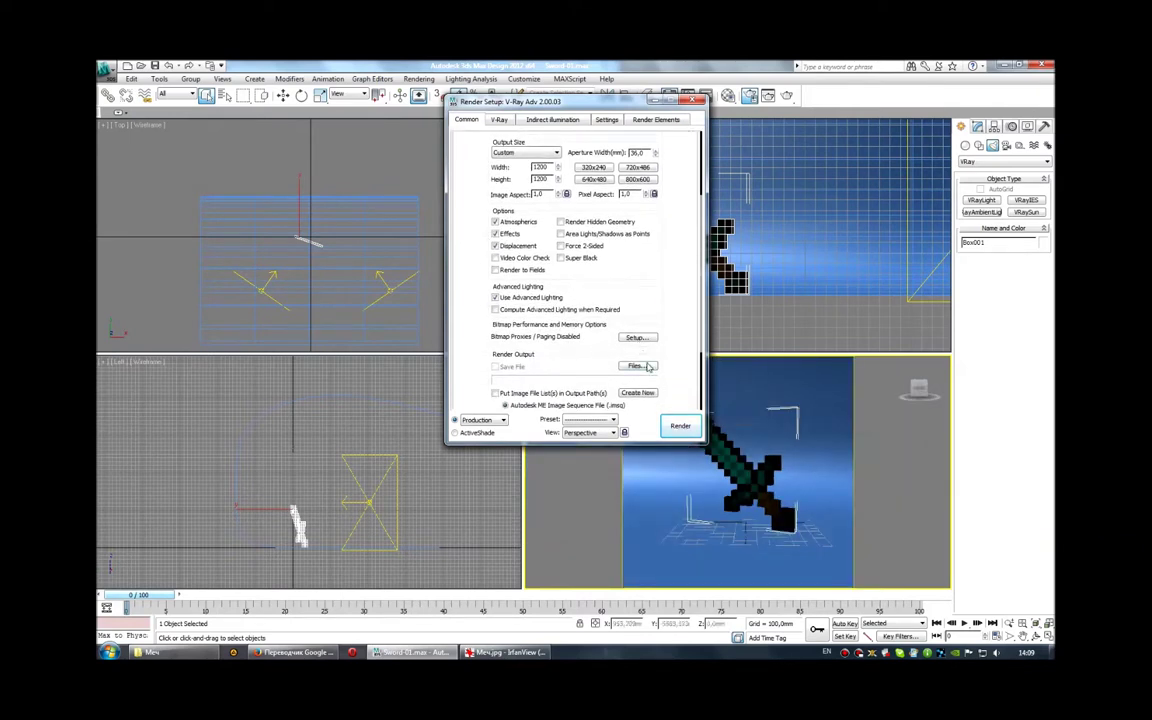
Browse to Minecraft\Меч and create a new output folder named 1200
{"action": "left_click", "coordinate": [636, 366]}
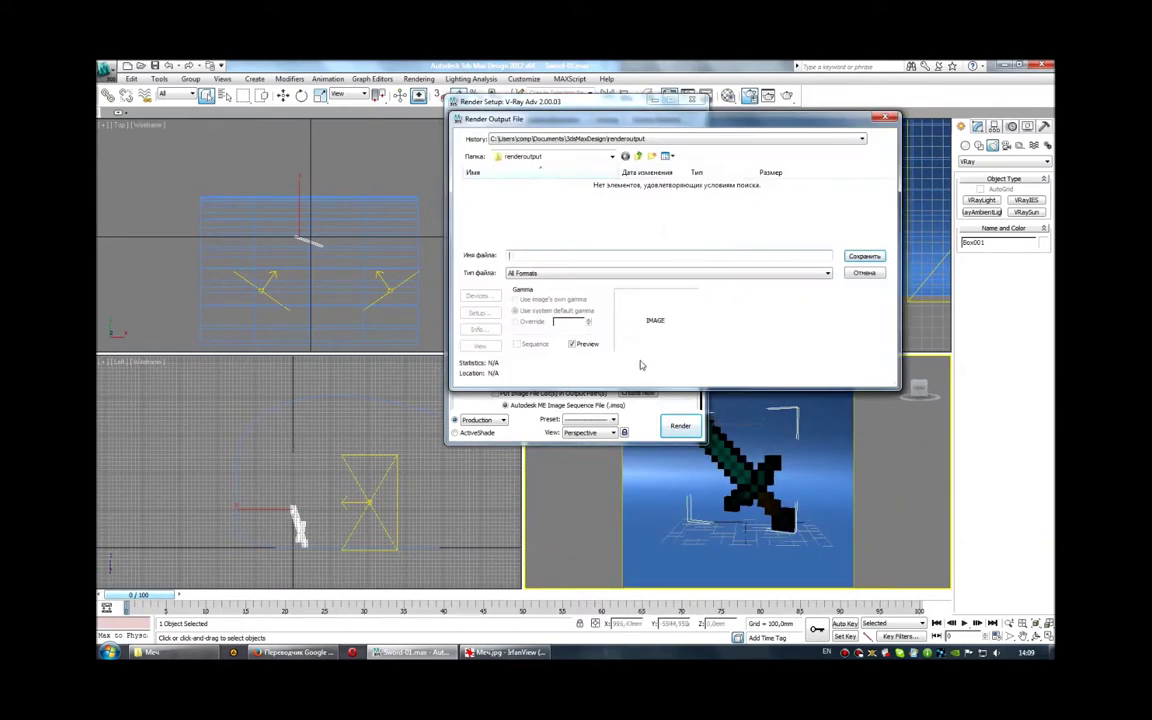
{"action": "left_click", "coordinate": [612, 156]}
{"action": "left_click", "coordinate": [533, 190]}
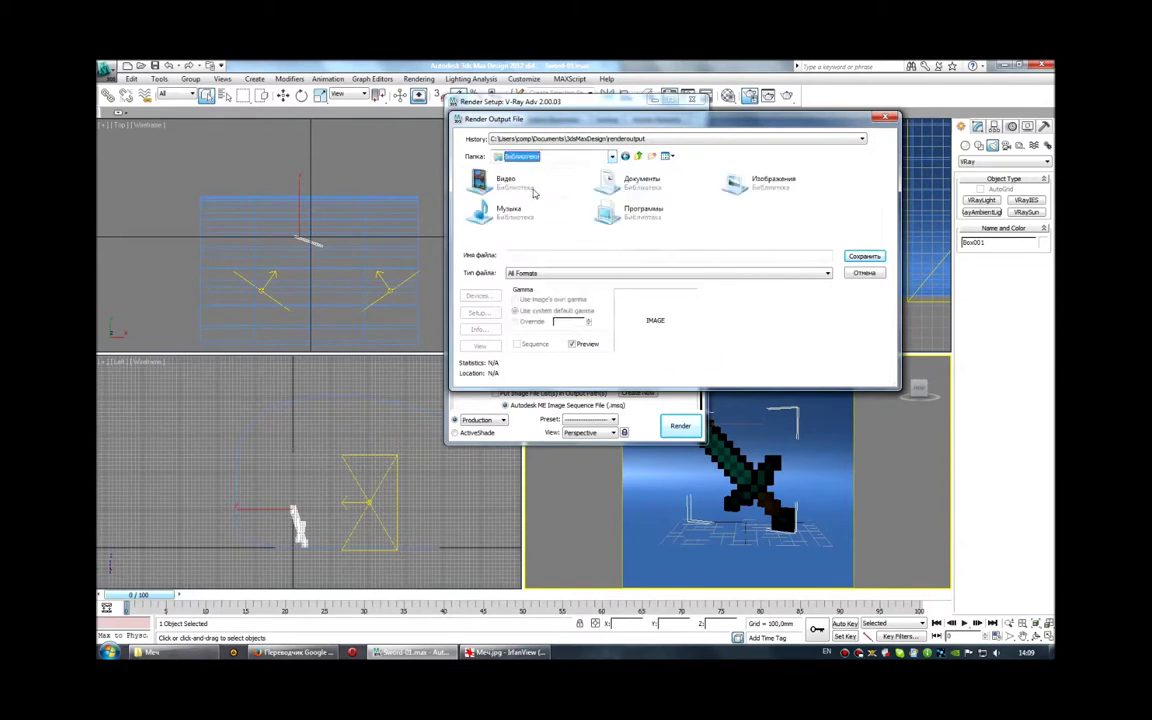
{"action": "double_click", "coordinate": [481, 179]}
{"action": "double_click", "coordinate": [482, 172]}
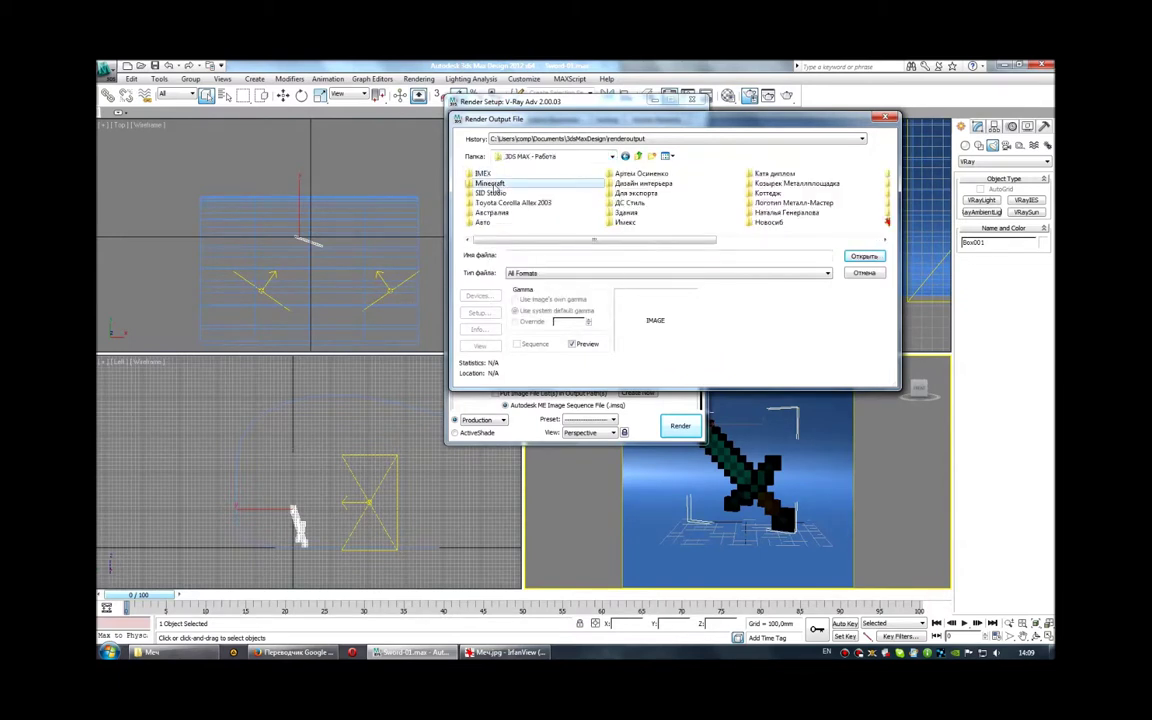
{"action": "double_click", "coordinate": [492, 185]}
{"action": "double_click", "coordinate": [484, 193]}
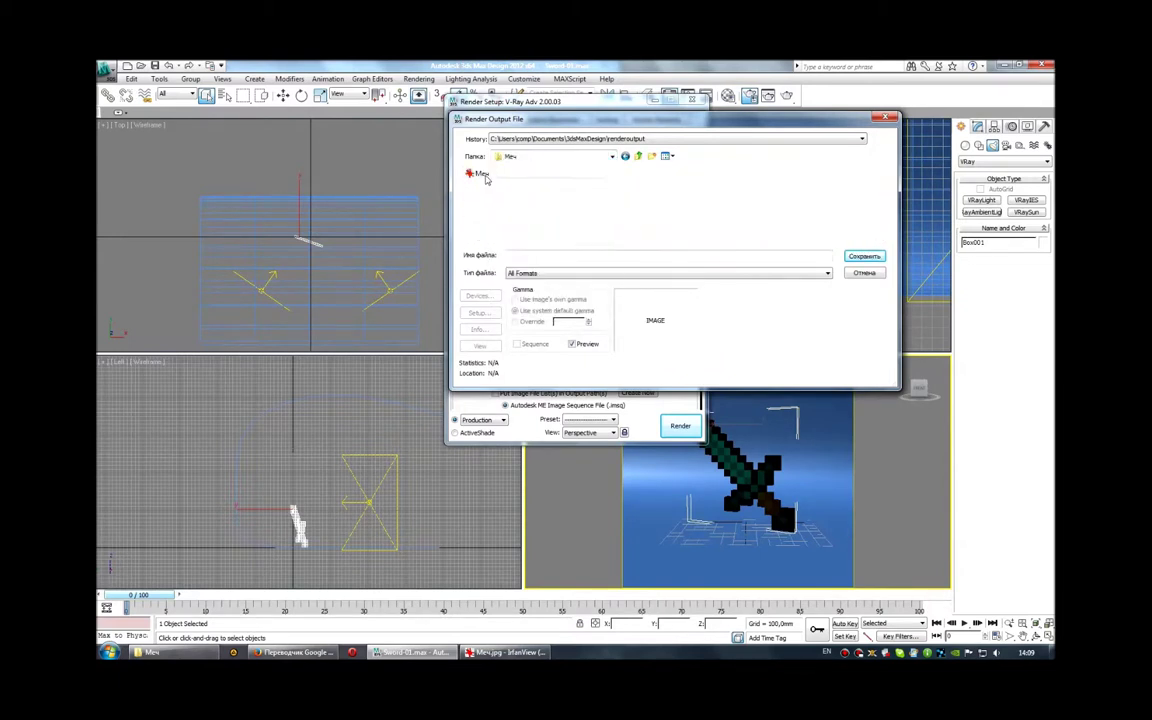
{"action": "left_click", "coordinate": [652, 156]}
{"action": "type", "text": "1200"}
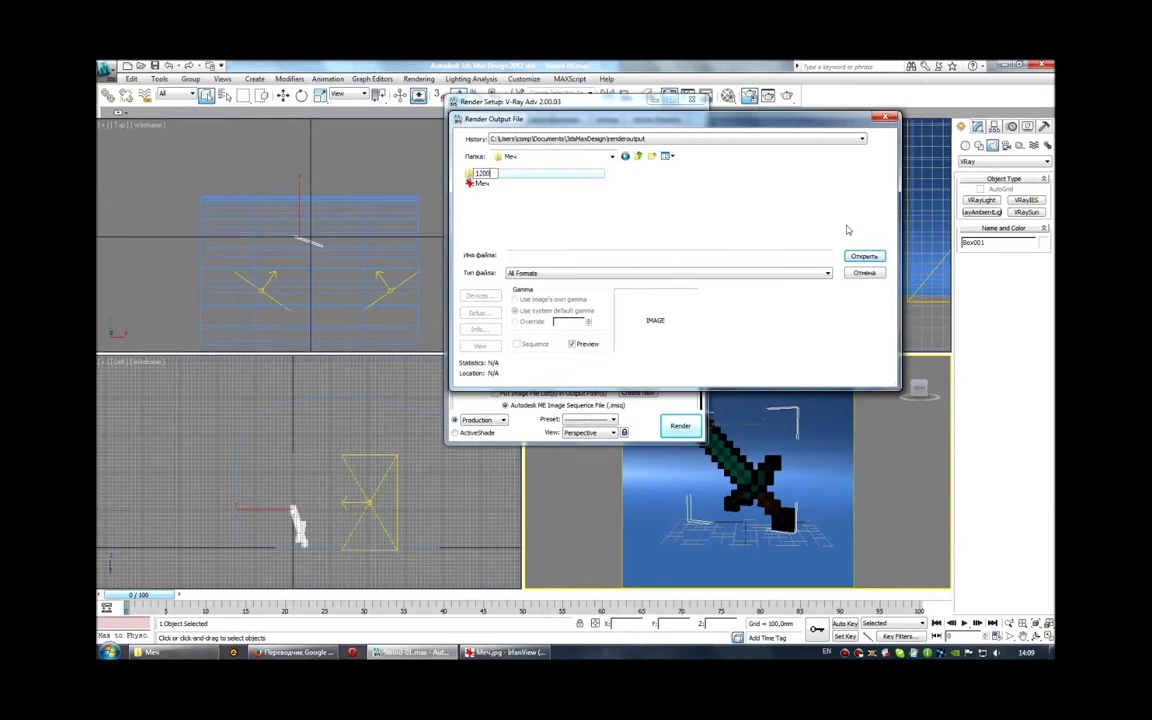
{"action": "key", "text": "Return"}
{"action": "key", "text": "Return"}
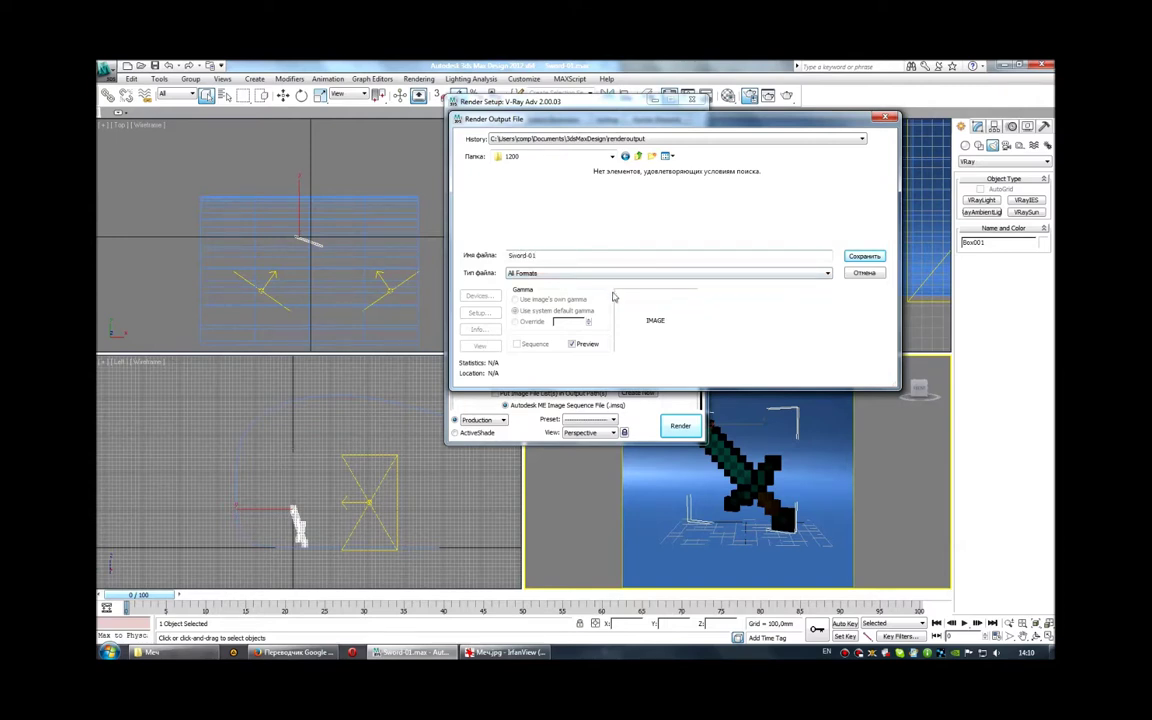
Save the render output as Sword-01 in JPEG format, accepting default quality
{"action": "left_click", "coordinate": [552, 272]}
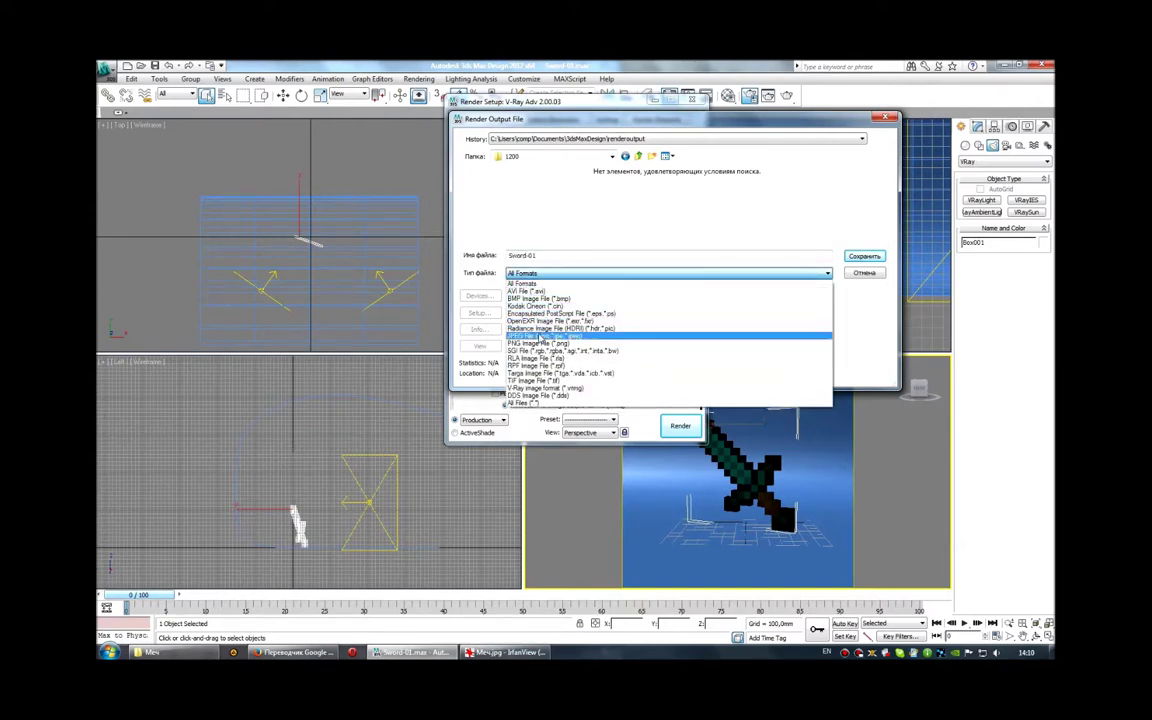
{"action": "left_click", "coordinate": [540, 337]}
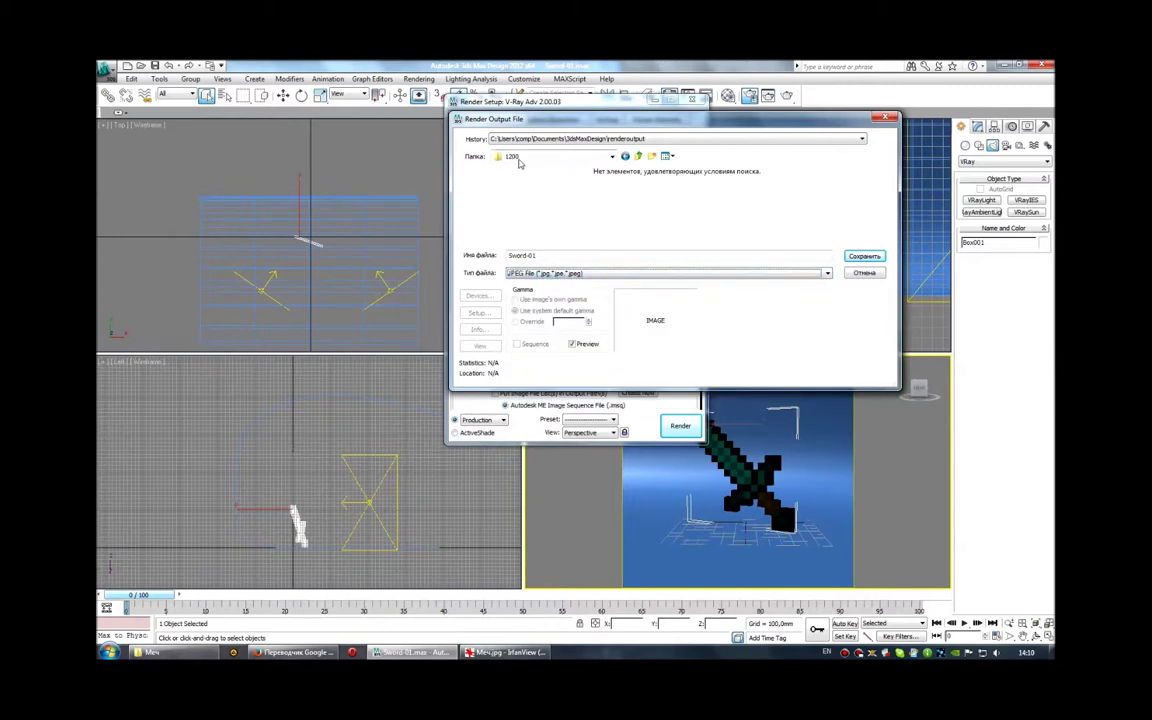
{"action": "left_click", "coordinate": [862, 257]}
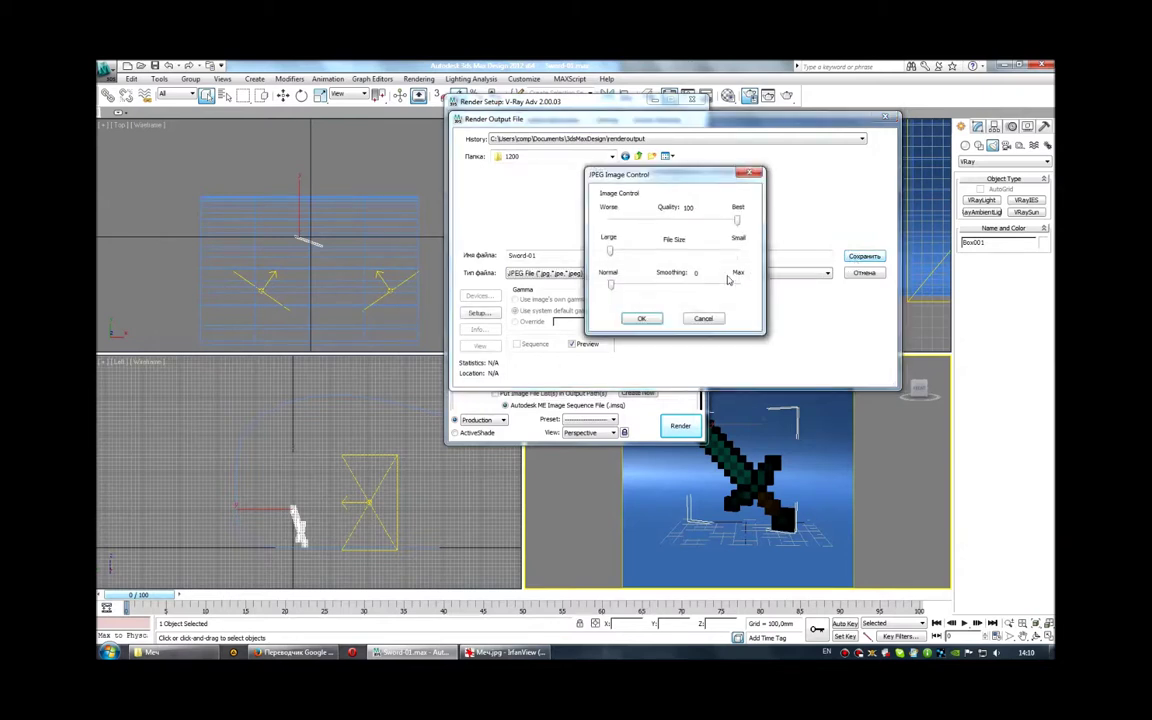
{"action": "left_click", "coordinate": [652, 319]}
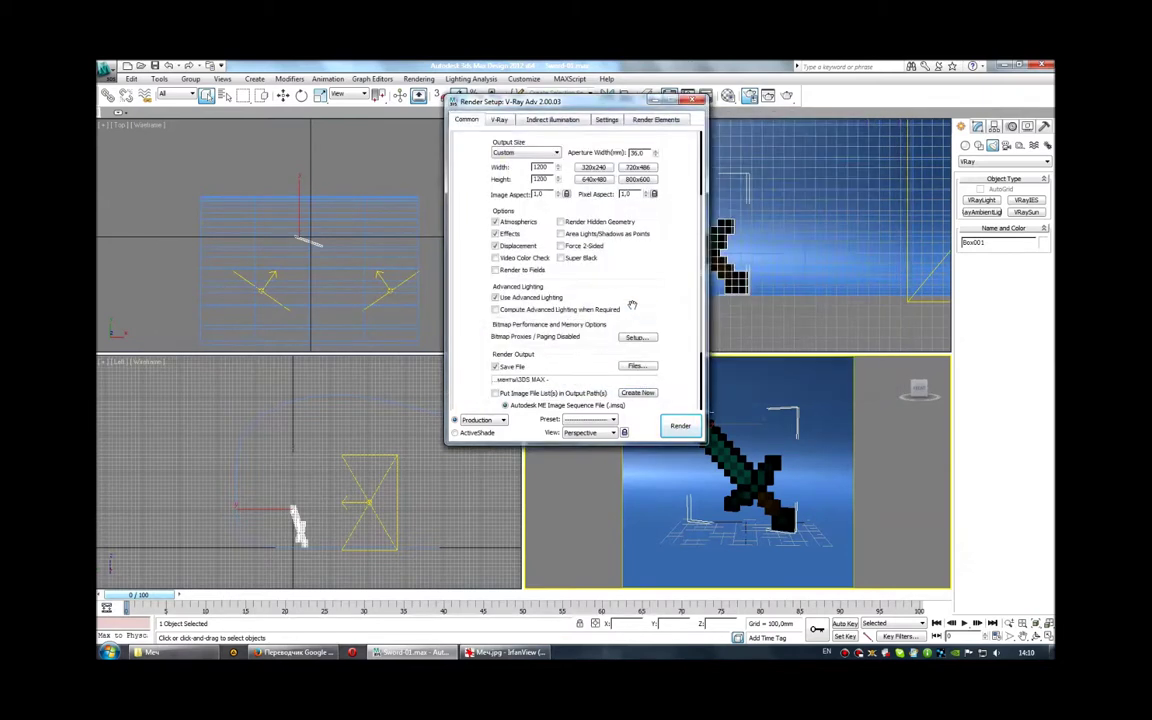
On the V-Ray tab, enable V-Ray's built-in frame buffer
{"action": "scroll", "coordinate": [540, 270], "scroll_direction": "up", "scroll_amount": 5}
{"action": "left_click", "coordinate": [500, 120]}
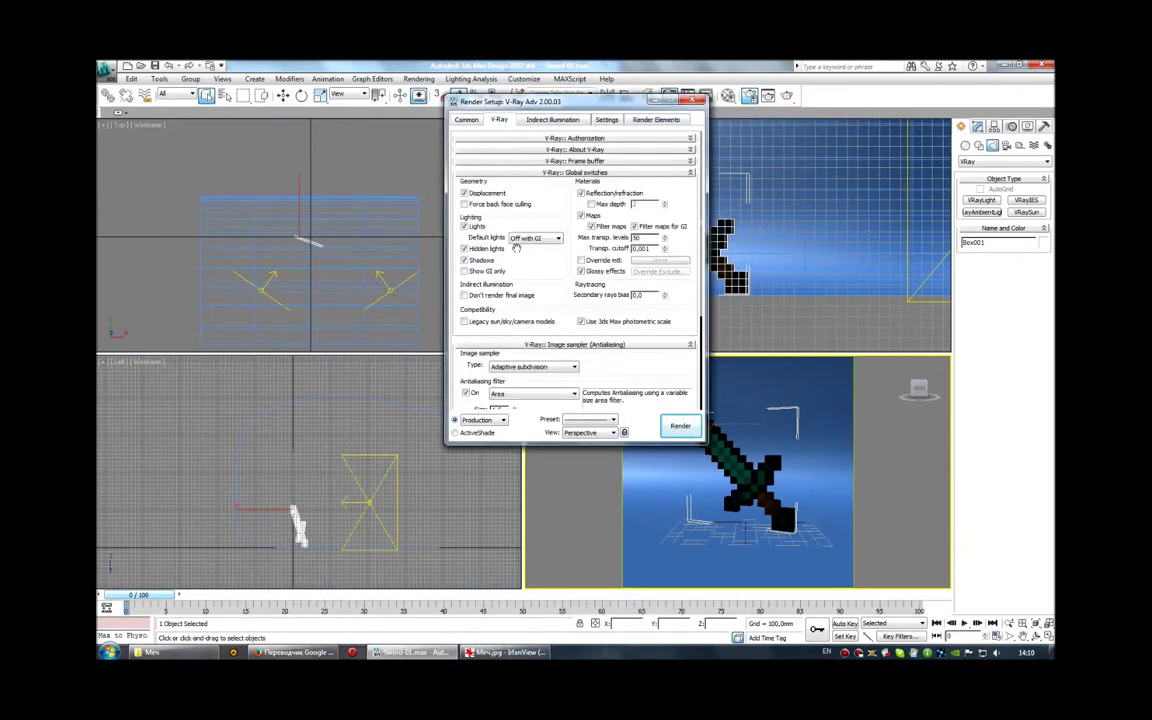
{"action": "left_click", "coordinate": [581, 161]}
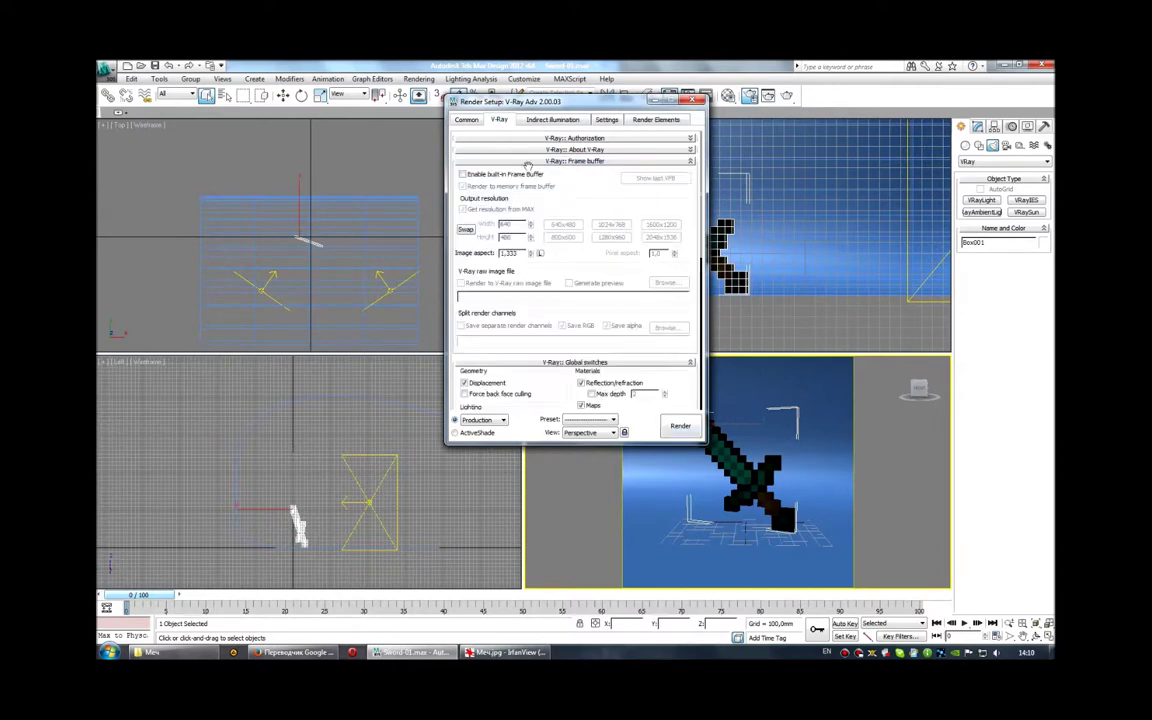
{"action": "left_click", "coordinate": [462, 175]}
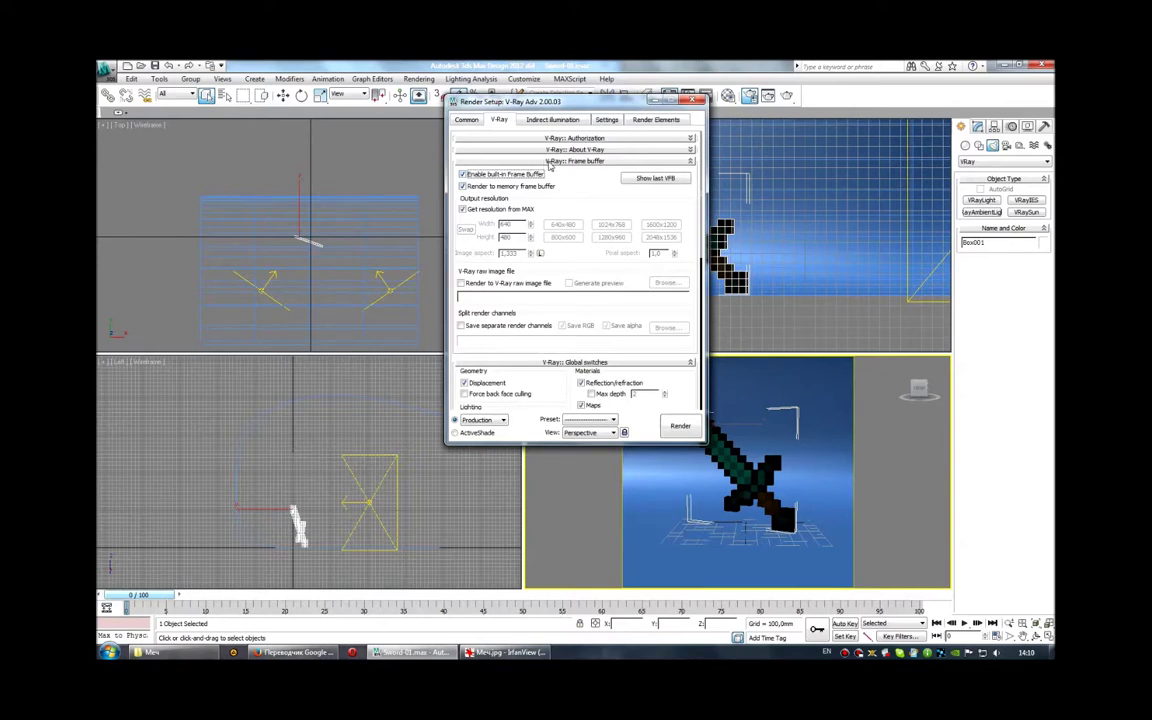
{"action": "left_click", "coordinate": [549, 163]}
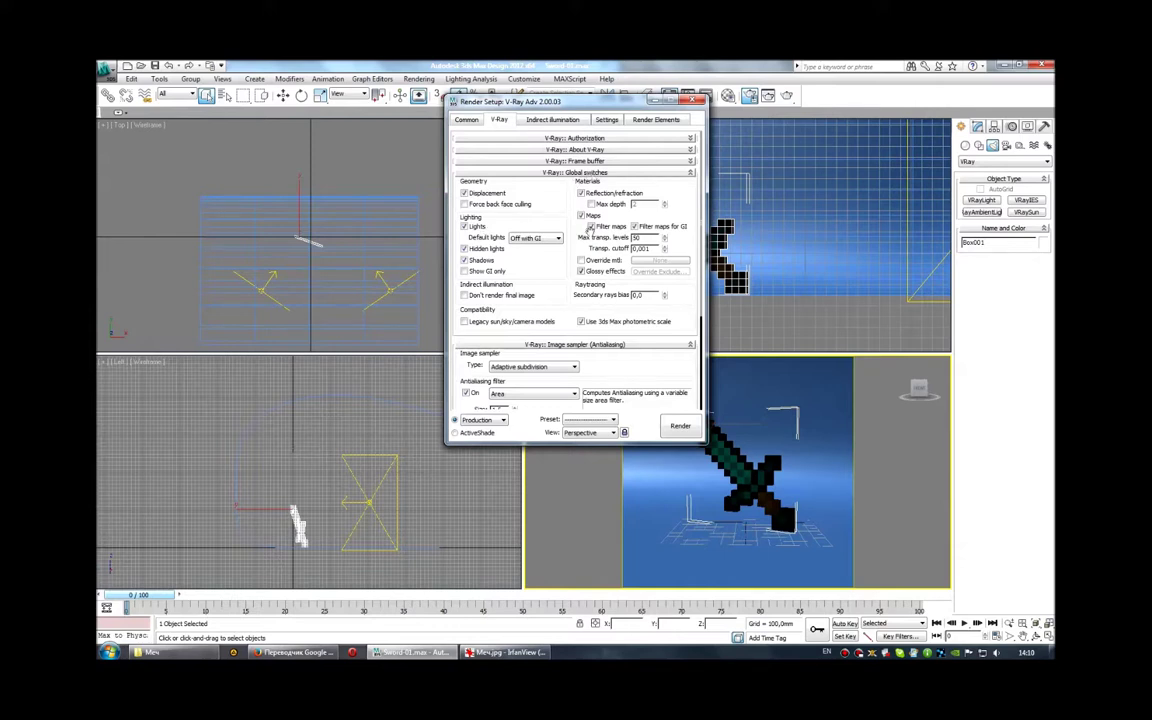
{"action": "left_click", "coordinate": [593, 173]}
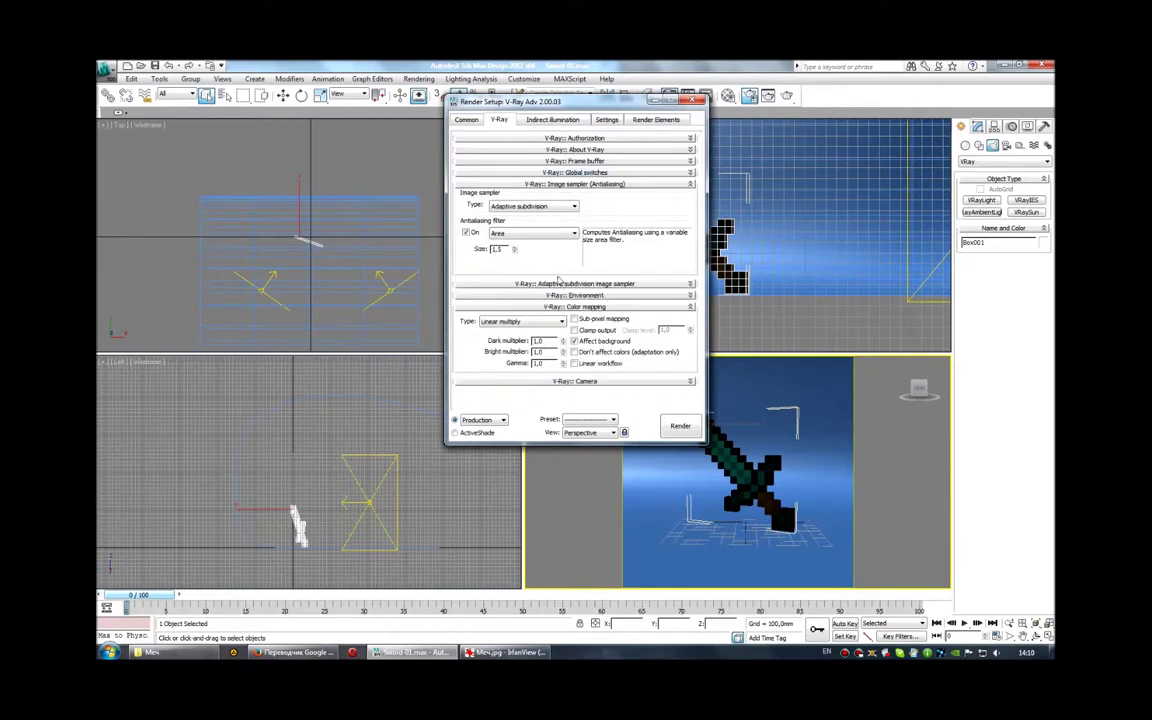
Keep the Adaptive subdivision image sampler and choose the Mitchell-Netravali antialiasing filter
{"action": "left_click", "coordinate": [541, 208]}
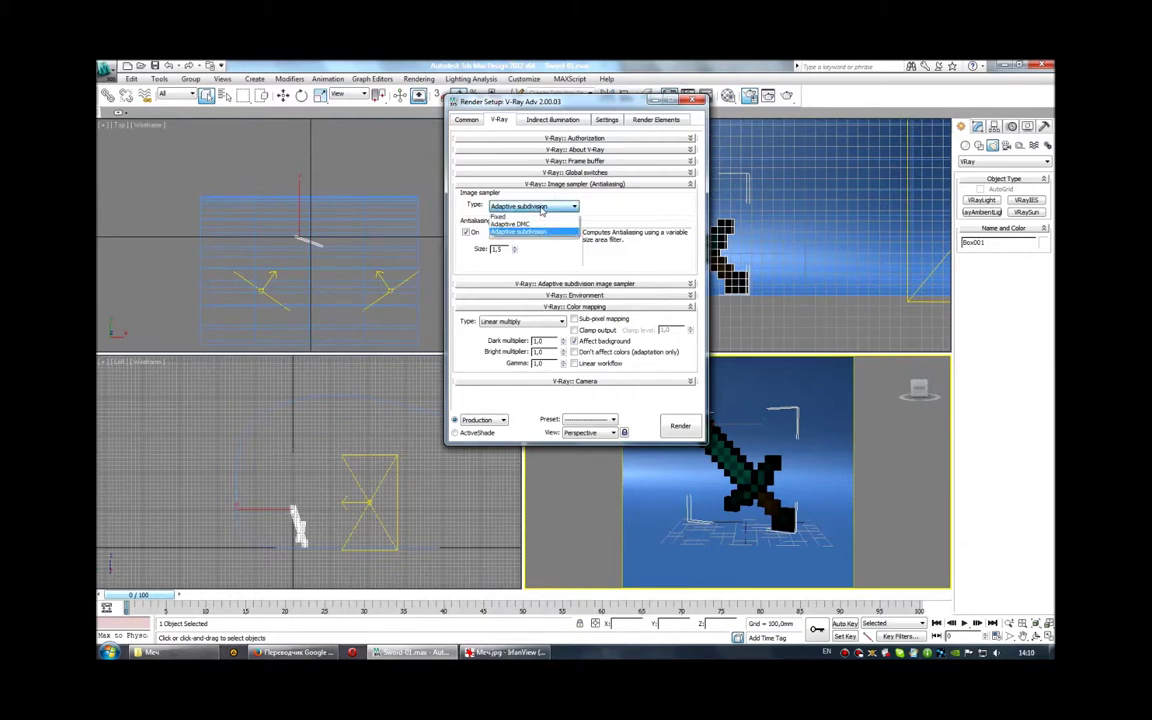
{"action": "left_click", "coordinate": [540, 207]}
{"action": "left_click", "coordinate": [542, 233]}
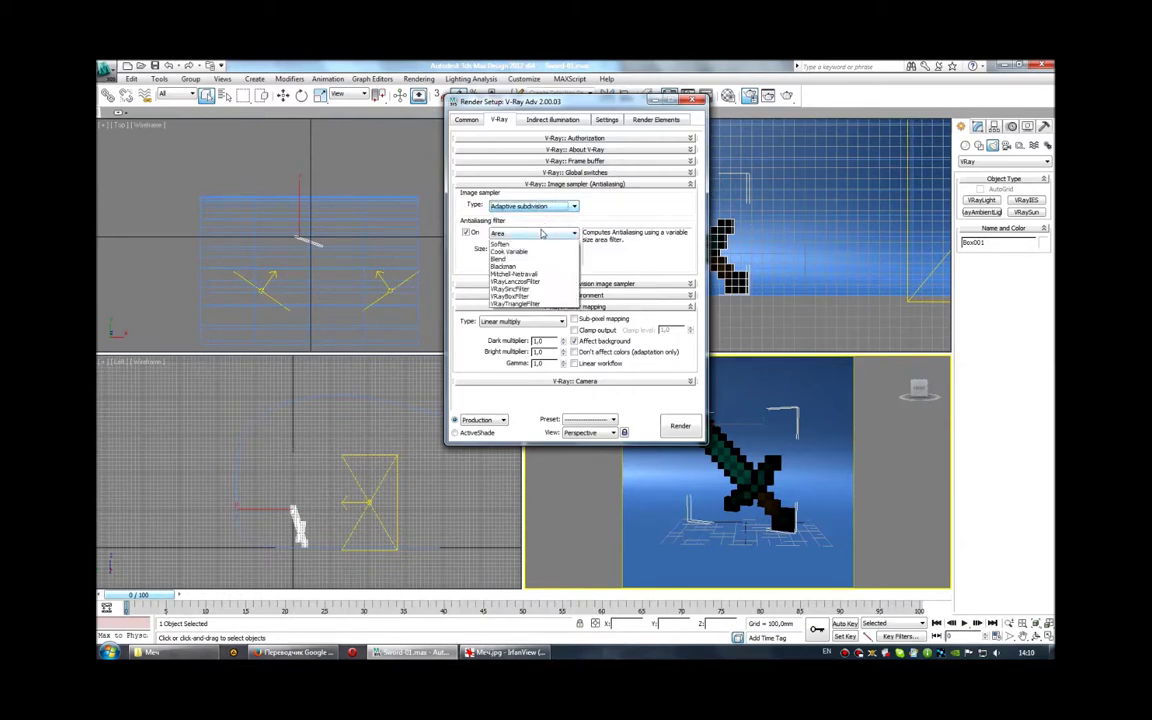
{"action": "left_click", "coordinate": [542, 233]}
{"action": "left_click", "coordinate": [542, 233]}
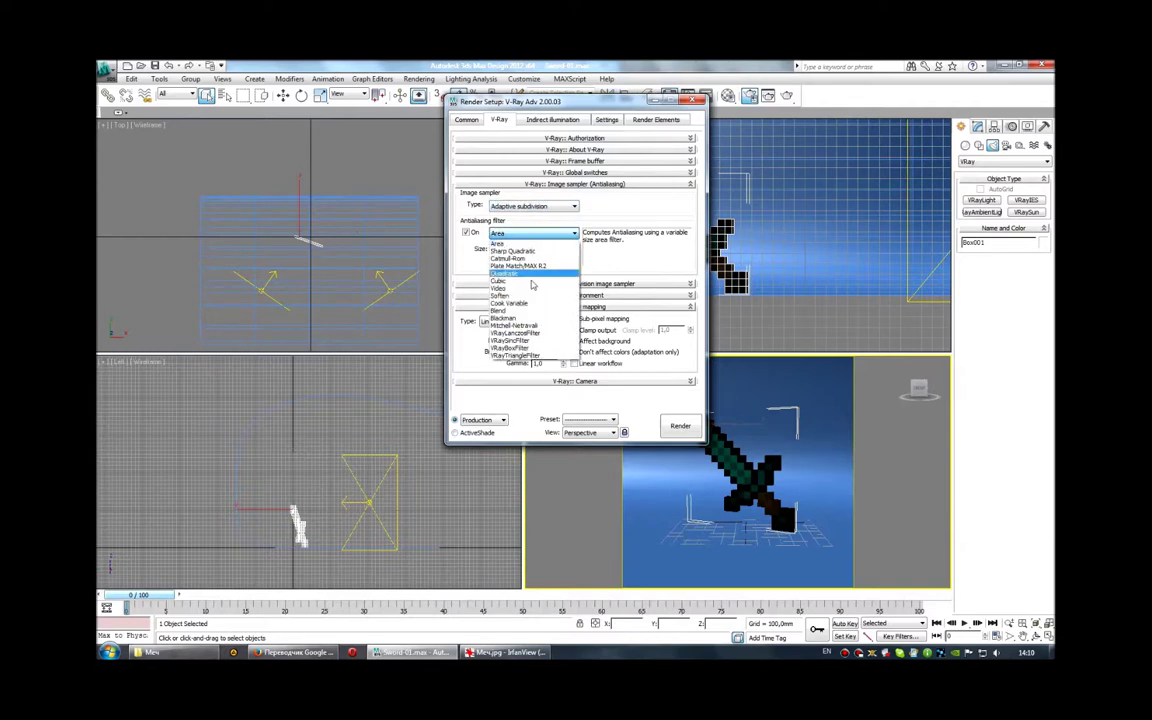
{"action": "left_click", "coordinate": [524, 330]}
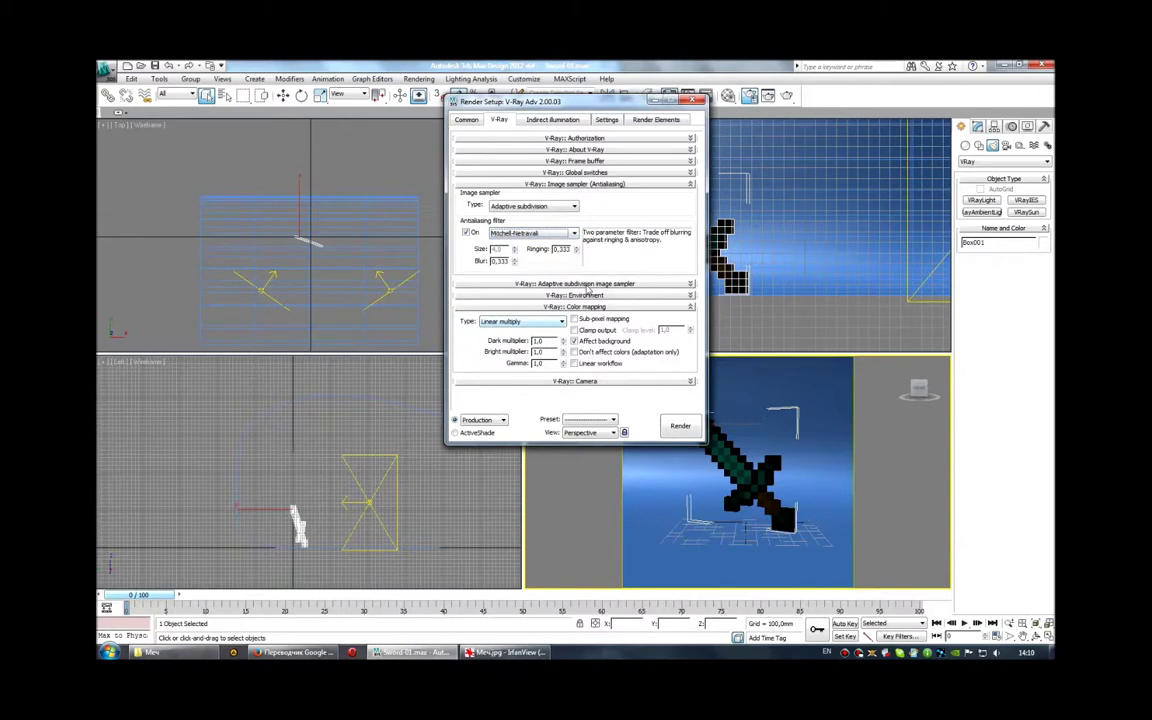
Set the colour mapping type to Exponential
{"action": "left_click", "coordinate": [583, 285]}
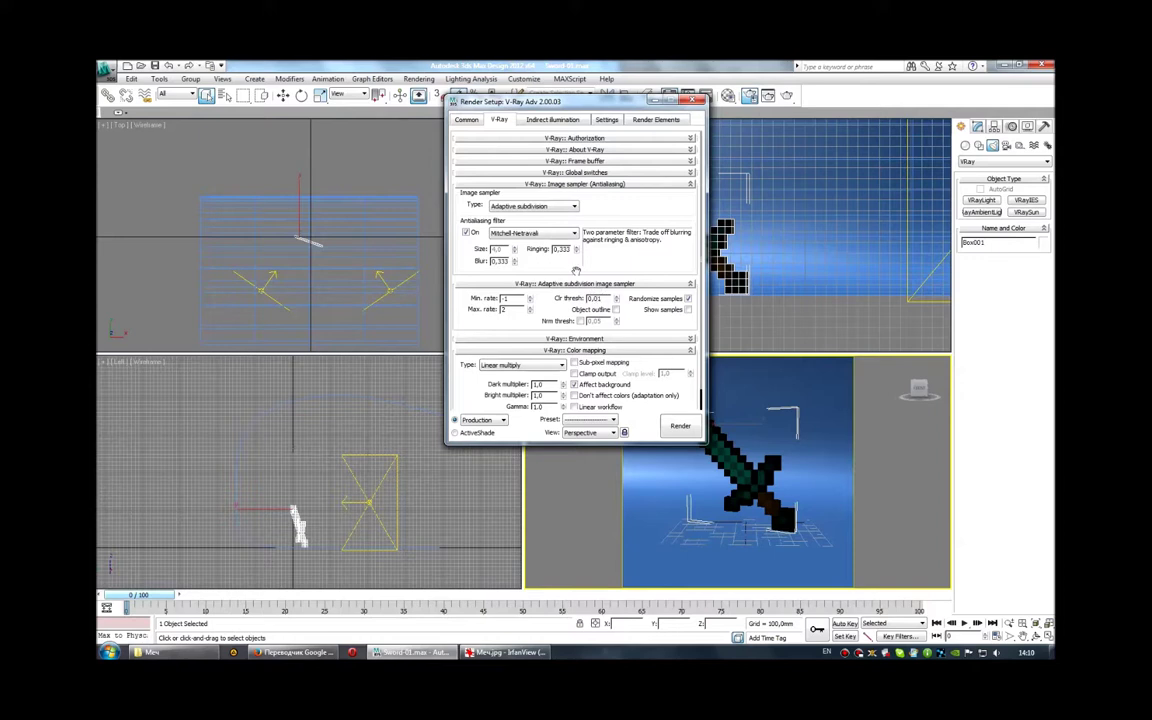
{"action": "left_click", "coordinate": [590, 284]}
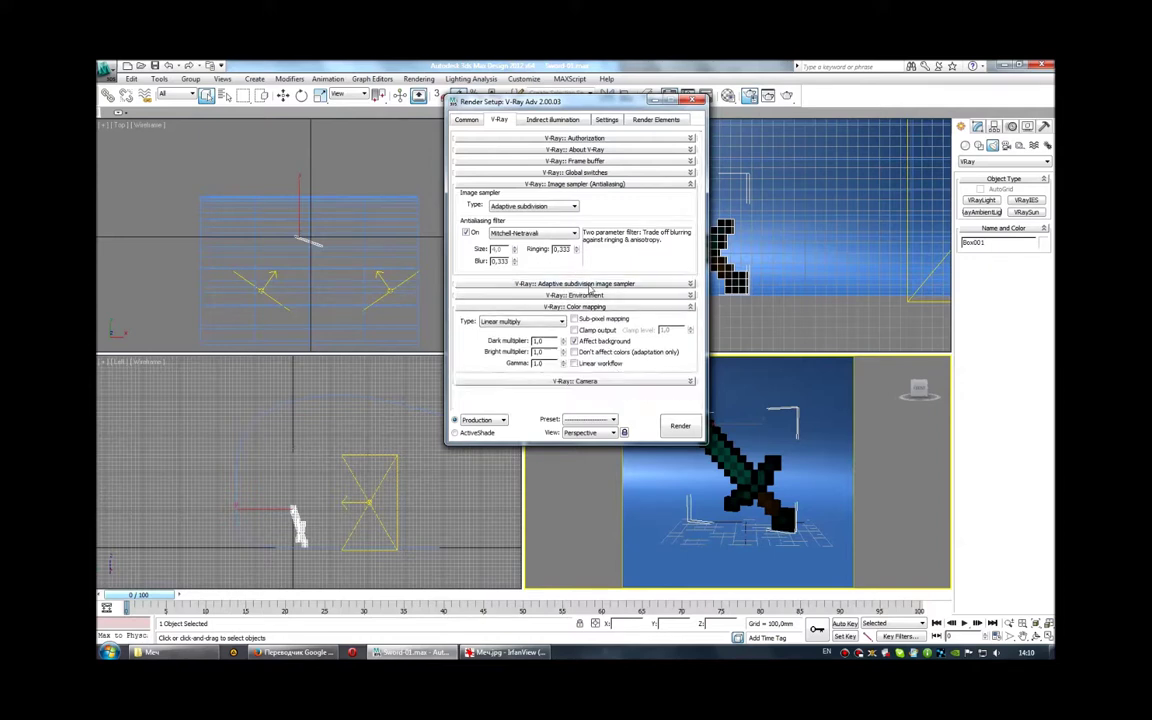
{"action": "left_click", "coordinate": [553, 325]}
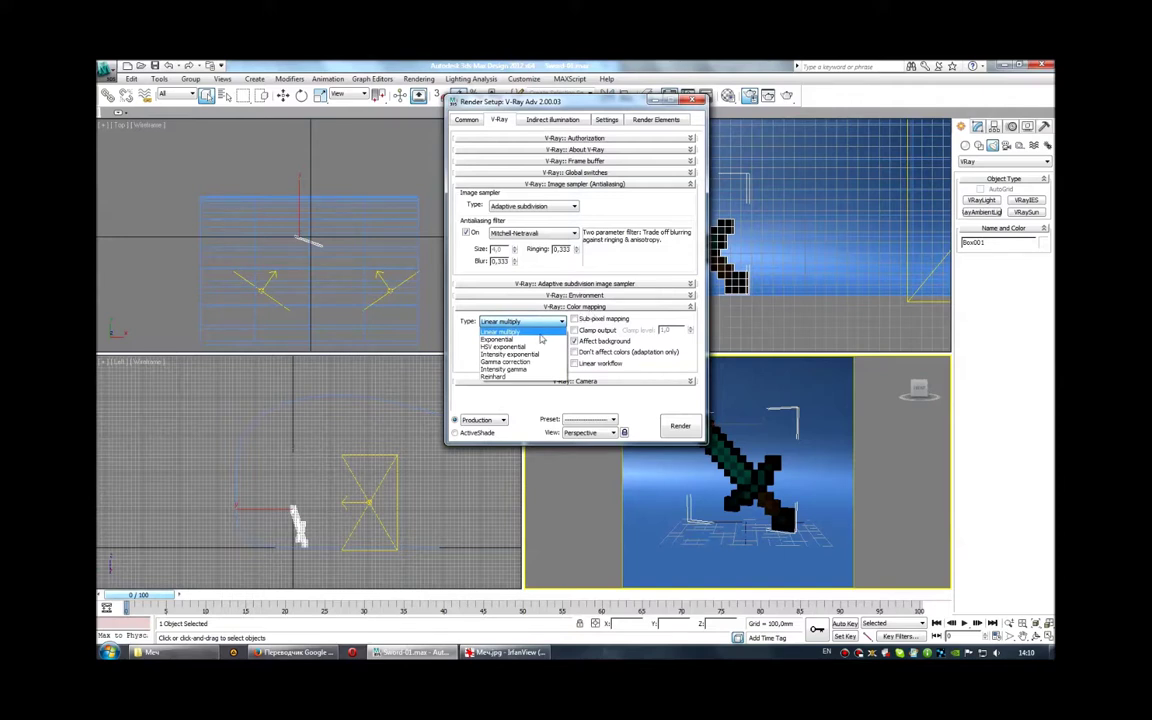
{"action": "left_click", "coordinate": [540, 339]}
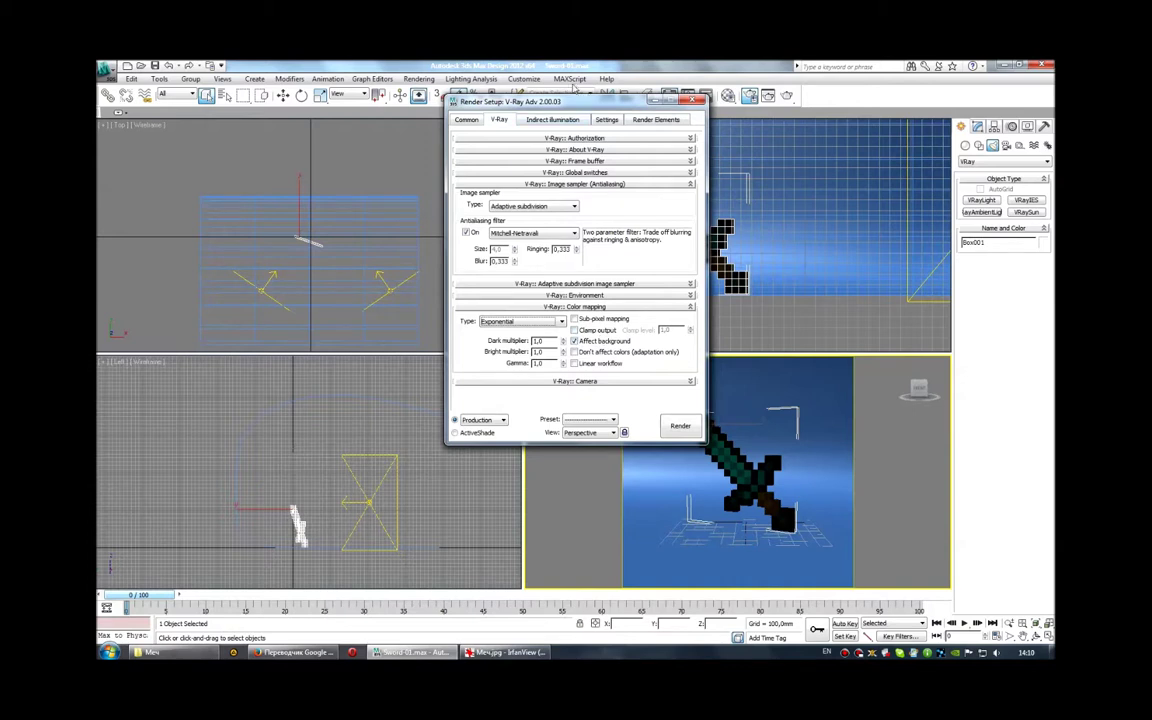
{"action": "left_click", "coordinate": [552, 119]}
Turn on global illumination with saturation 0,6 and Light cache for secondary bounces
{"action": "left_click", "coordinate": [462, 153]}
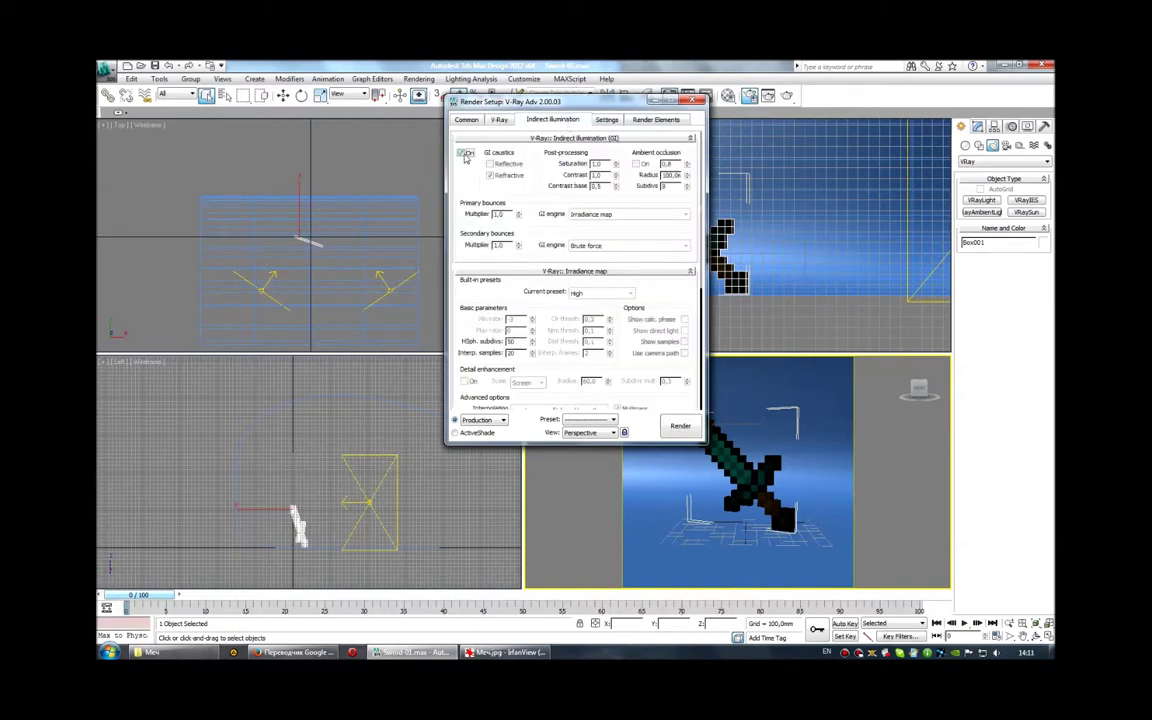
{"action": "left_click", "coordinate": [597, 163]}
{"action": "type", "text": "0,"}
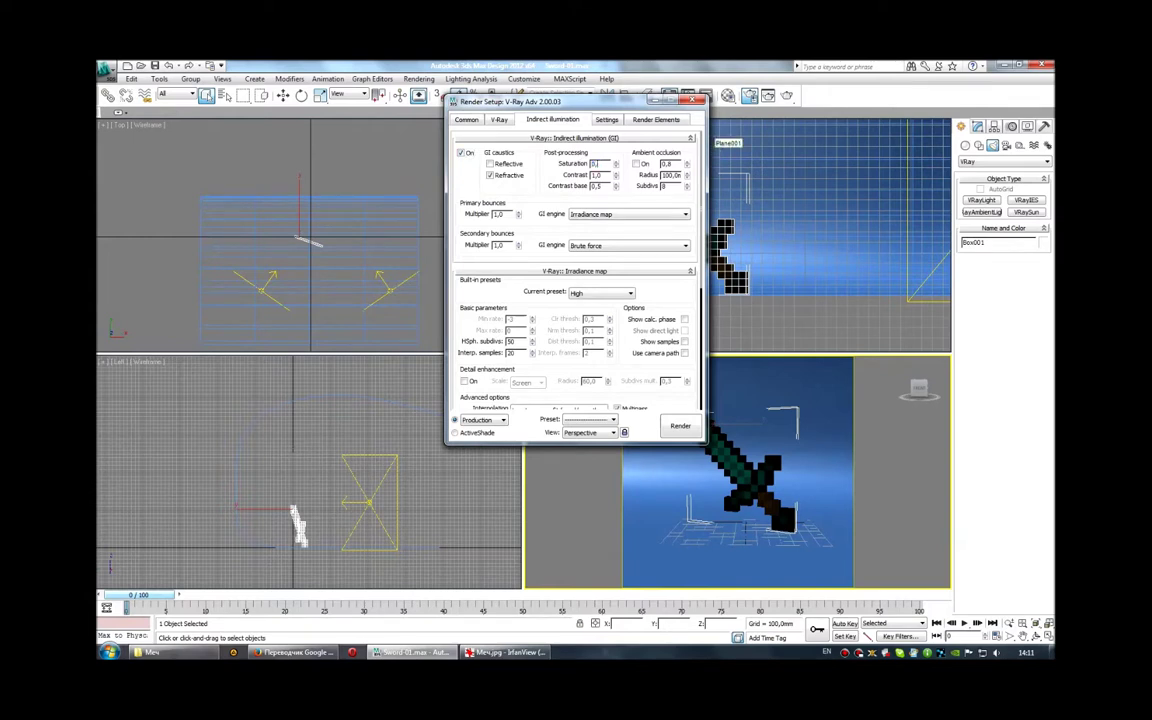
{"action": "type", "text": "6"}
{"action": "left_click", "coordinate": [601, 245]}
{"action": "left_click", "coordinate": [601, 279]}
Set the irradiance map to Custom with Max rate -1, Overlapping lookup and calculation phase shown
{"action": "left_click", "coordinate": [604, 294]}
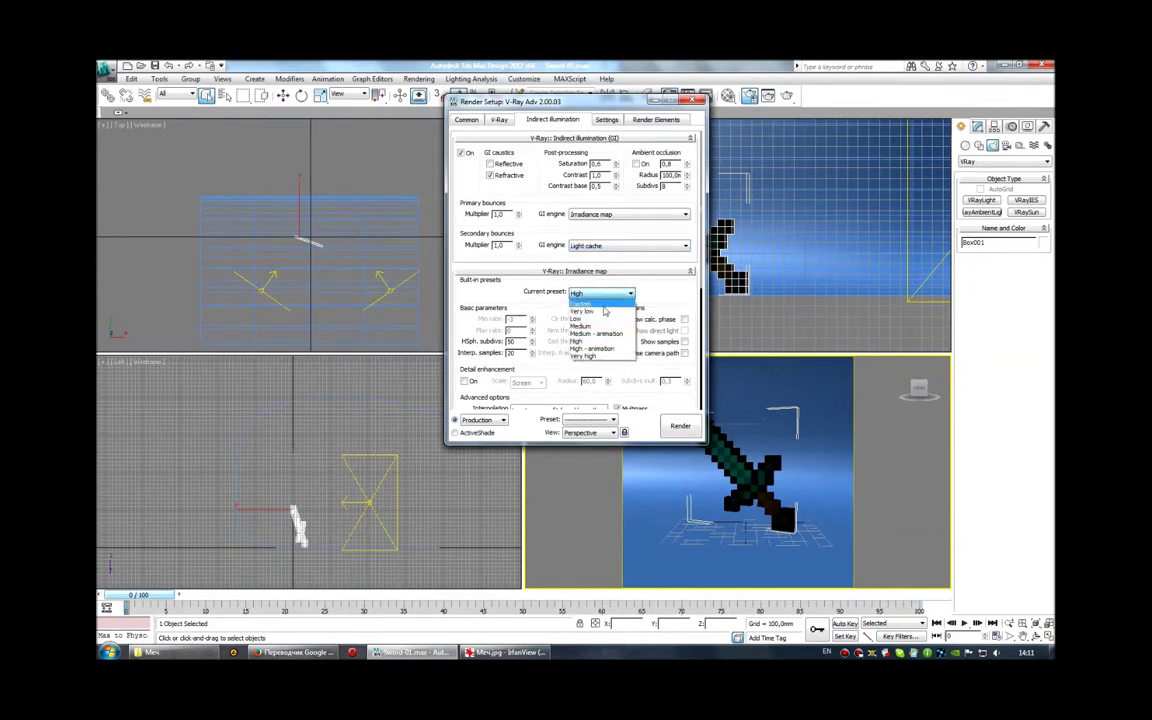
{"action": "left_click", "coordinate": [603, 304]}
{"action": "double_click", "coordinate": [512, 330]}
{"action": "type", "text": "-1"}
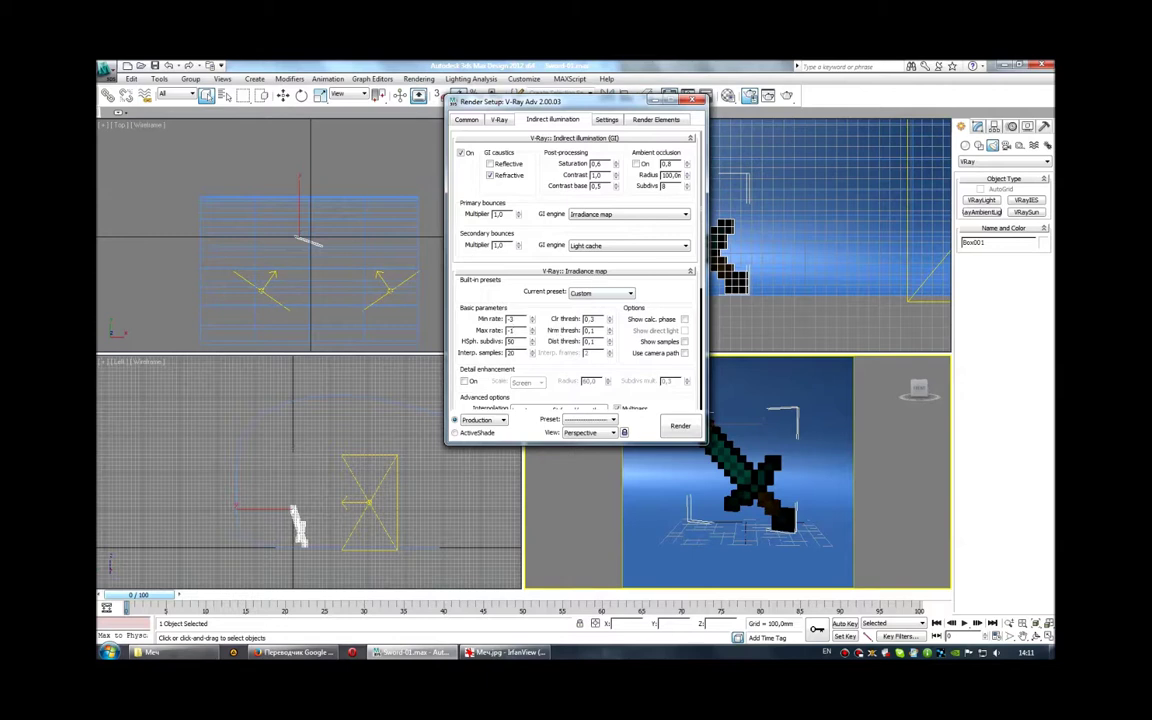
{"action": "scroll", "coordinate": [575, 268], "scroll_direction": "down", "scroll_amount": 5}
{"action": "scroll", "coordinate": [575, 260], "scroll_direction": "down", "scroll_amount": 1}
{"action": "left_click", "coordinate": [575, 236]}
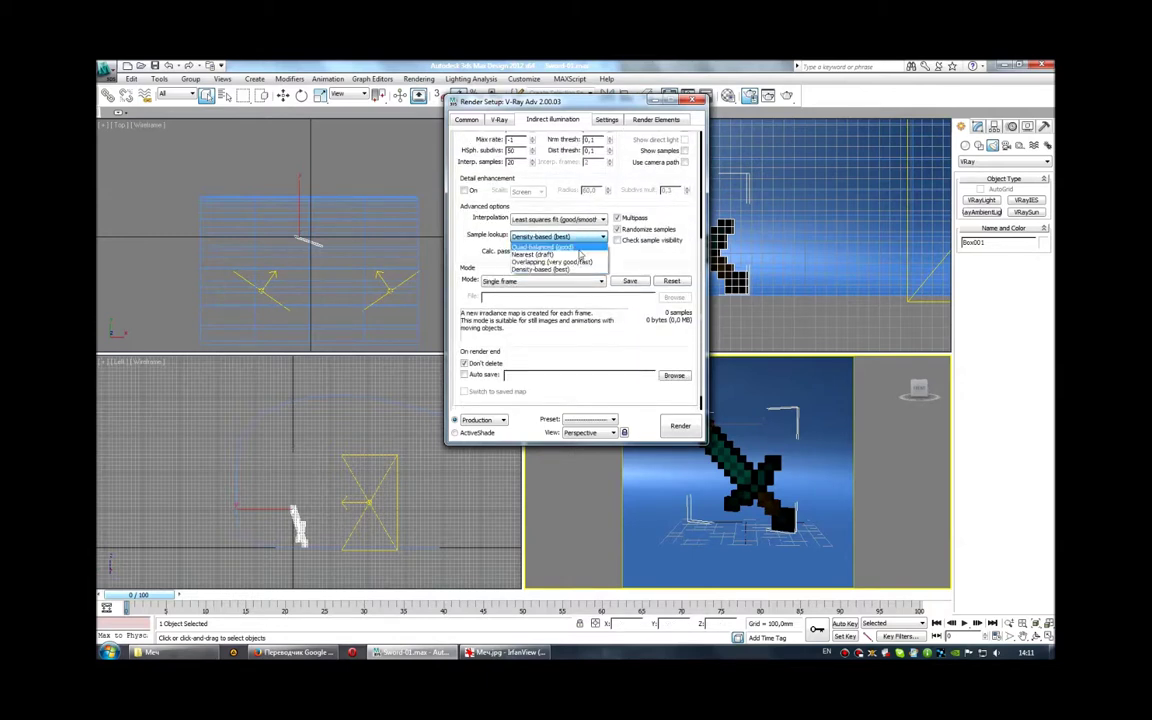
{"action": "left_click", "coordinate": [583, 265]}
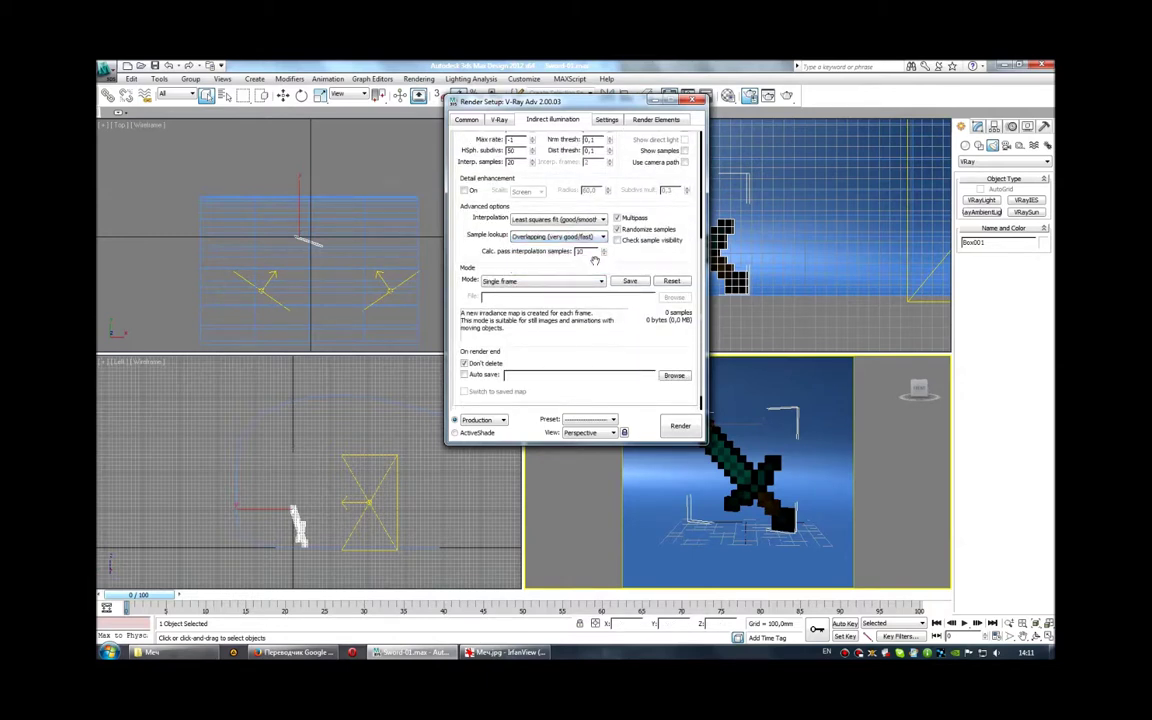
{"action": "left_click_drag", "start_coordinate": [622, 206], "coordinate": [626, 235]}
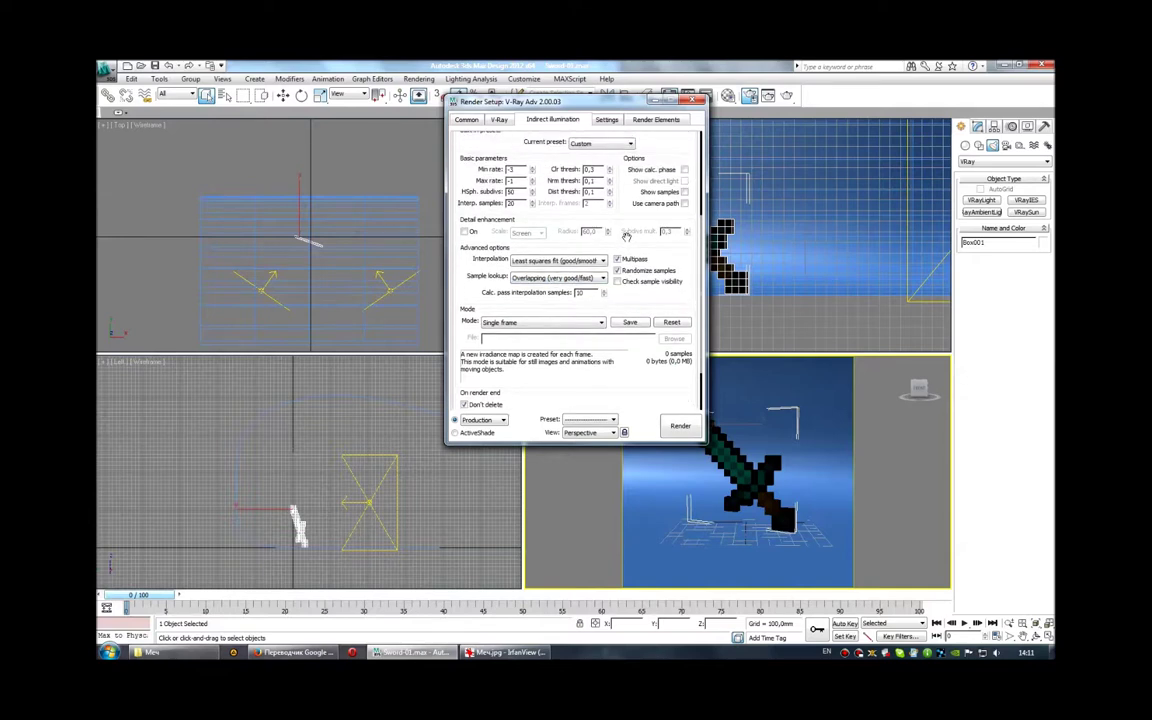
{"action": "left_click", "coordinate": [684, 169]}
{"action": "left_click_drag", "start_coordinate": [643, 225], "coordinate": [640, 283]}
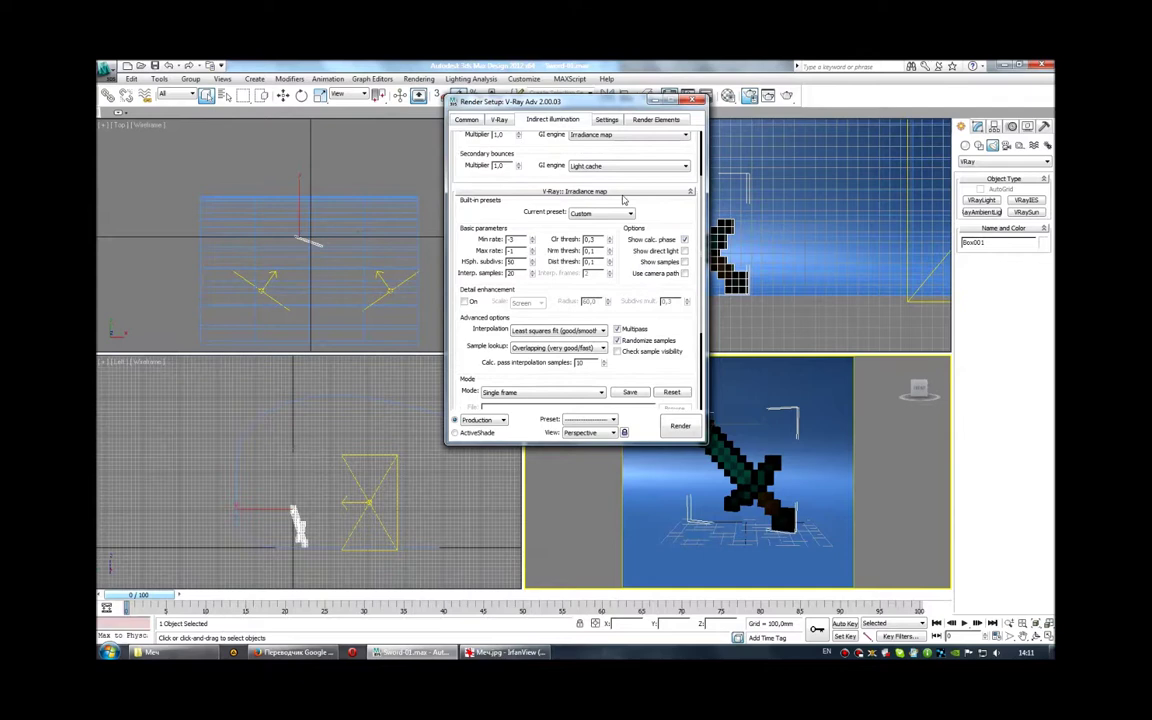
Set the light cache to 800 subdivisions with filtering turned off
{"action": "left_click", "coordinate": [565, 186]}
{"action": "left_click", "coordinate": [577, 283]}
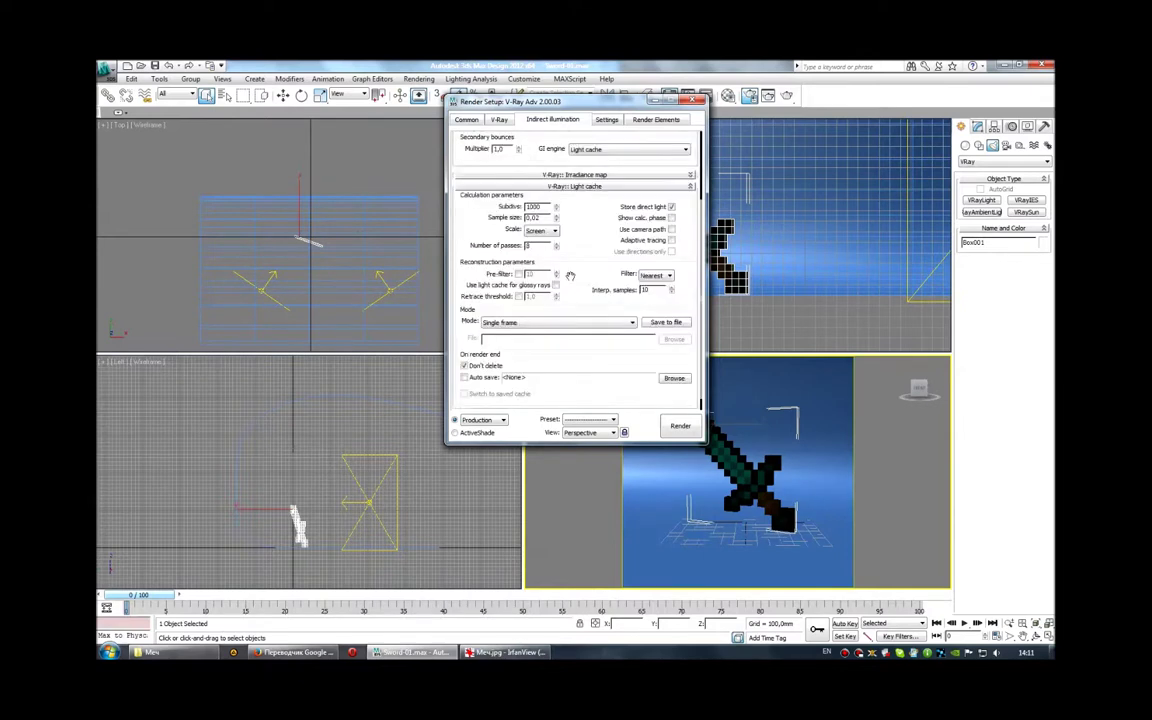
{"action": "double_click", "coordinate": [533, 206]}
{"action": "type", "text": "5"}
{"action": "type", "text": "8"}
{"action": "key", "text": "Return"}
{"action": "left_click", "coordinate": [657, 275]}
{"action": "left_click", "coordinate": [652, 284]}
{"action": "left_click", "coordinate": [671, 218]}
Set light cache passes to 2 and check the 4000 MB dynamic memory limit
{"action": "type", "text": "2"}
{"action": "left_click", "coordinate": [605, 120]}
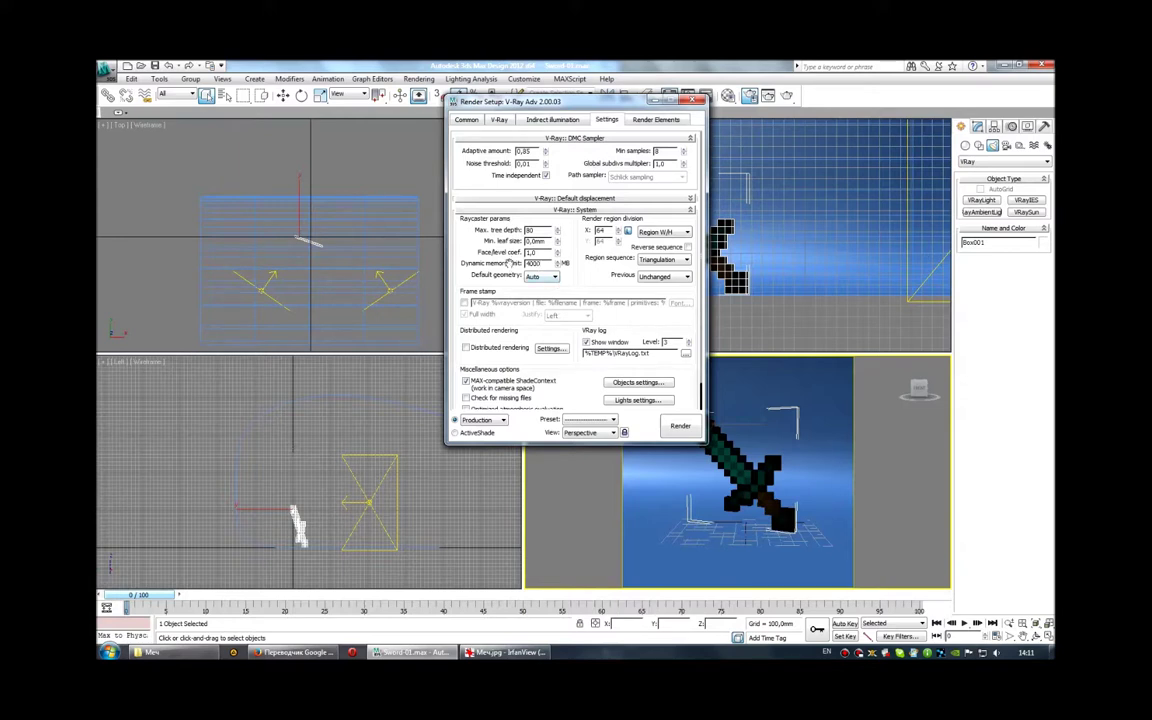
{"action": "left_click", "coordinate": [537, 263]}
Review the 1200×1200 common output size and close Render Setup
{"action": "left_click", "coordinate": [465, 121]}
{"action": "left_click", "coordinate": [104, 68]}
{"action": "left_click", "coordinate": [104, 68]}
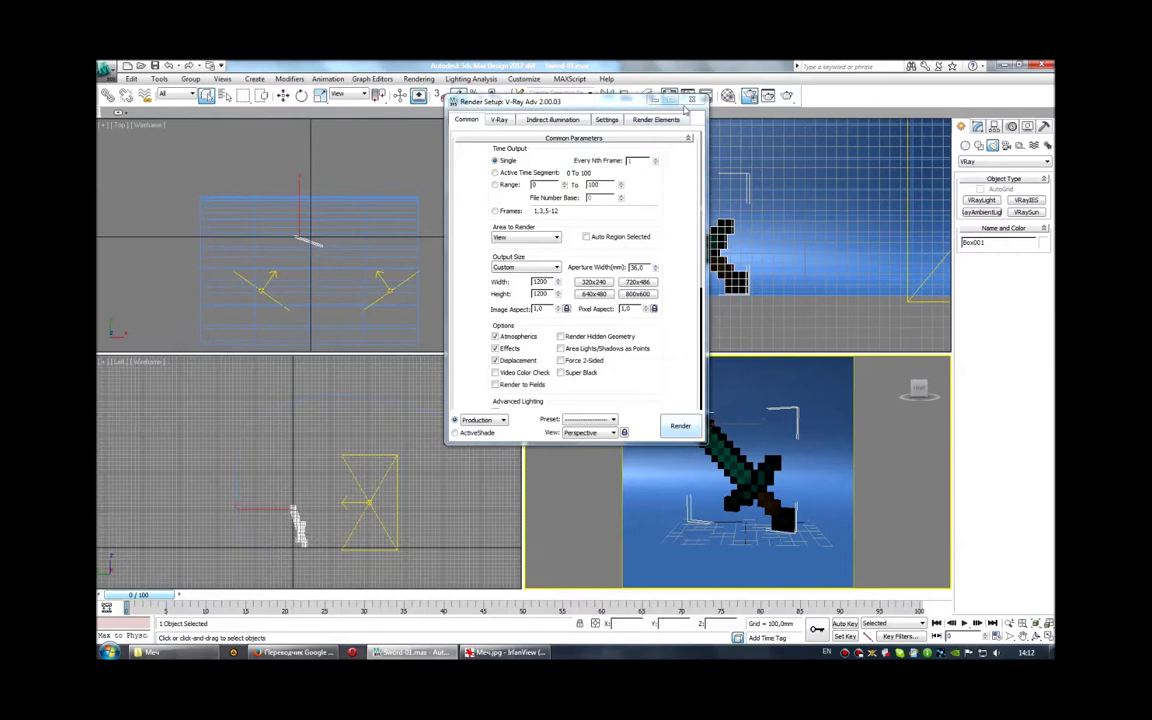
{"action": "left_click", "coordinate": [691, 99]}
Swap Plane001's blue textured material for a new default VRayMtl, then launch a test render
{"action": "key", "text": "m"}
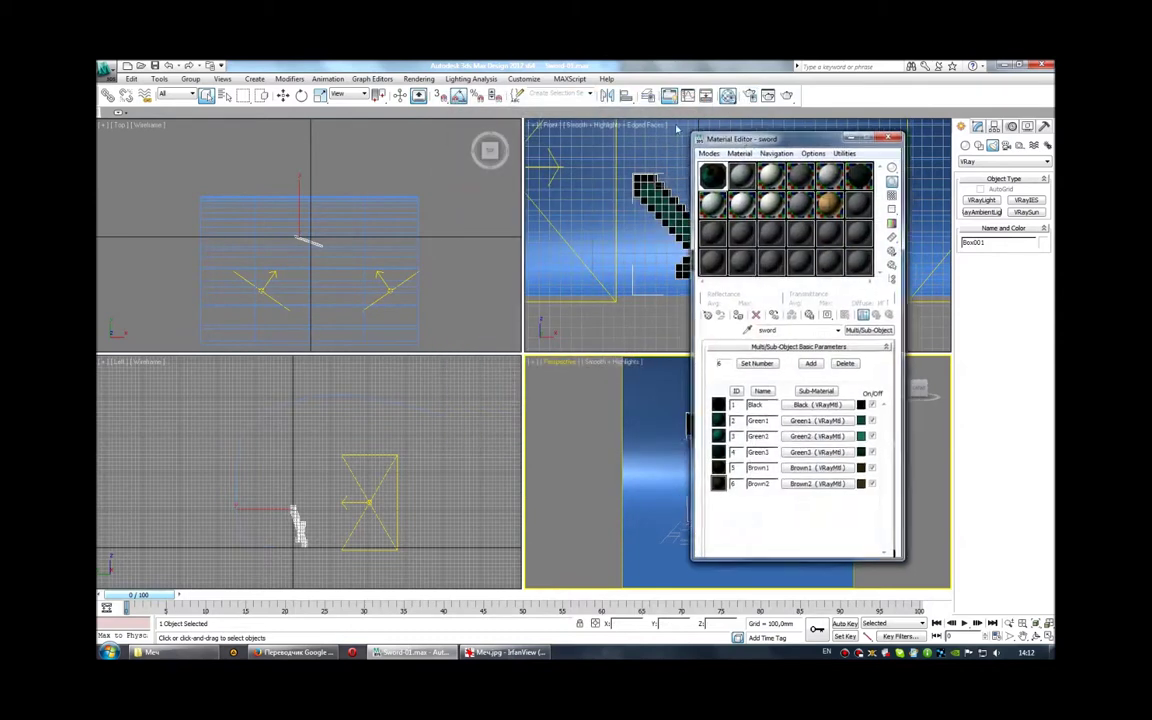
{"action": "left_click_drag", "start_coordinate": [720, 139], "coordinate": [278, 120]}
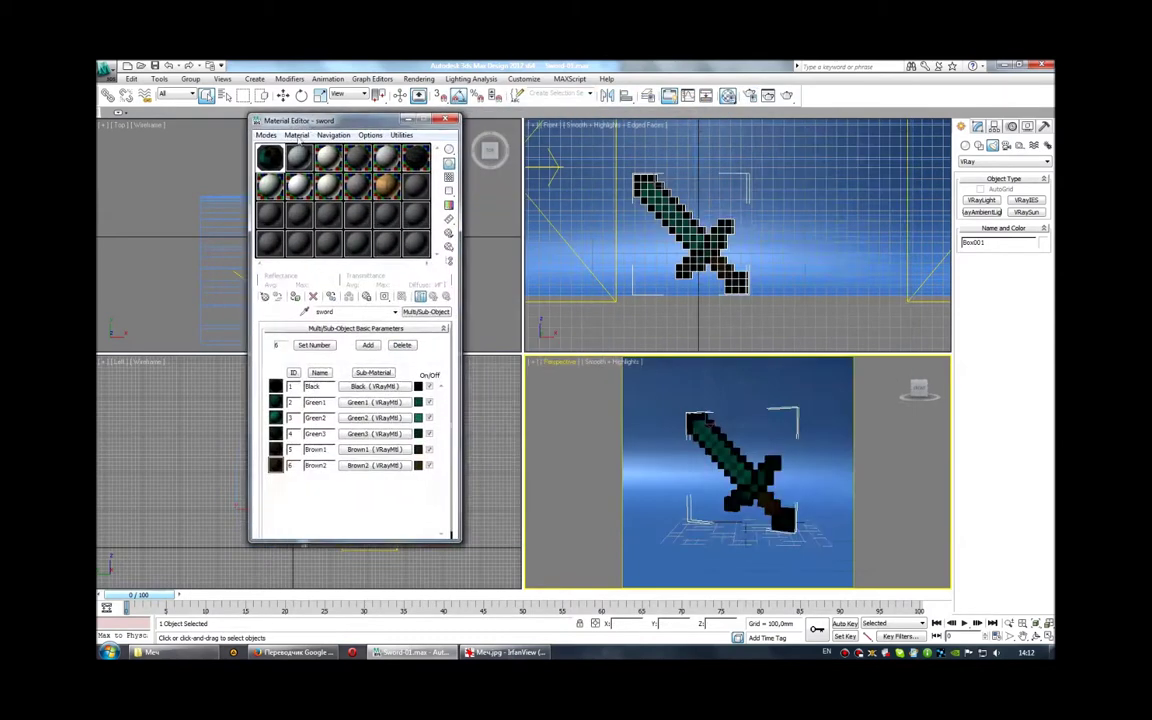
{"action": "left_click", "coordinate": [683, 382]}
{"action": "left_click", "coordinate": [303, 202]}
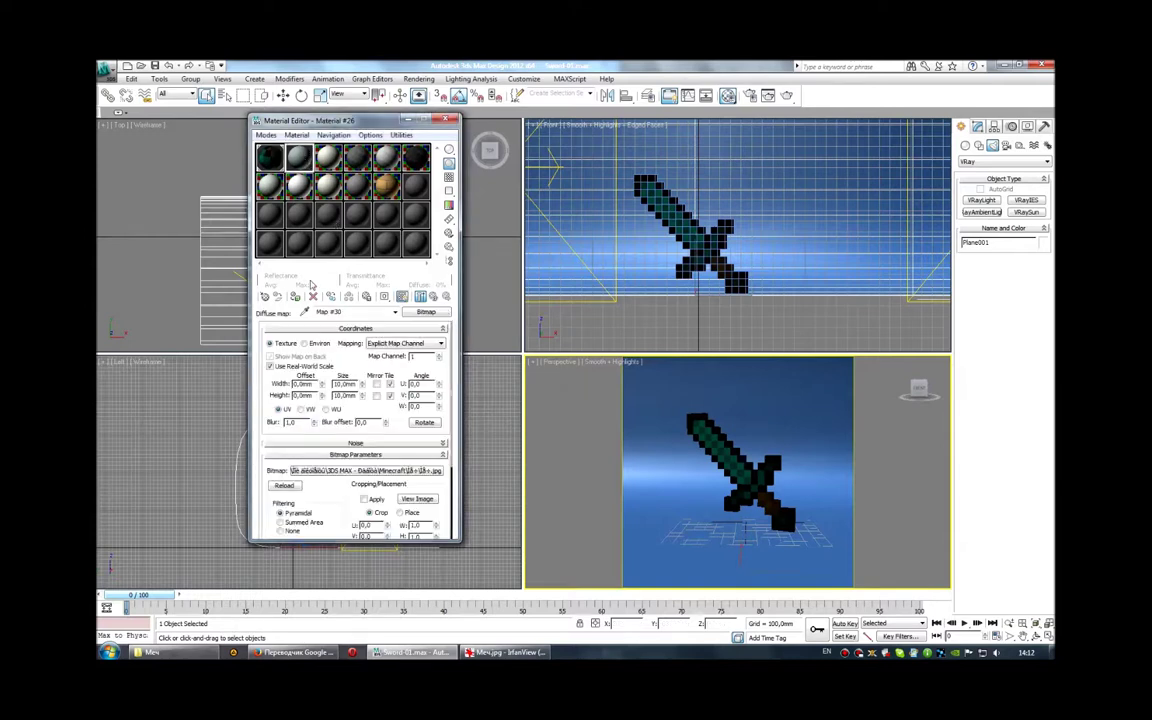
{"action": "left_click", "coordinate": [295, 297]}
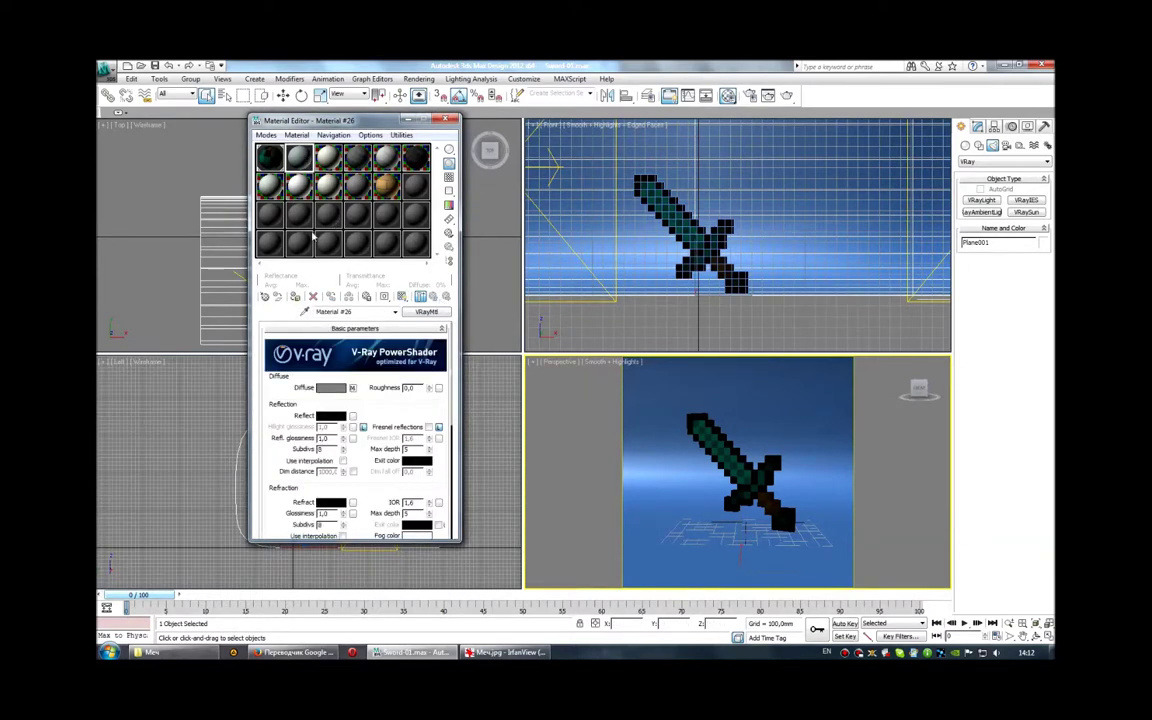
{"action": "left_click", "coordinate": [265, 296]}
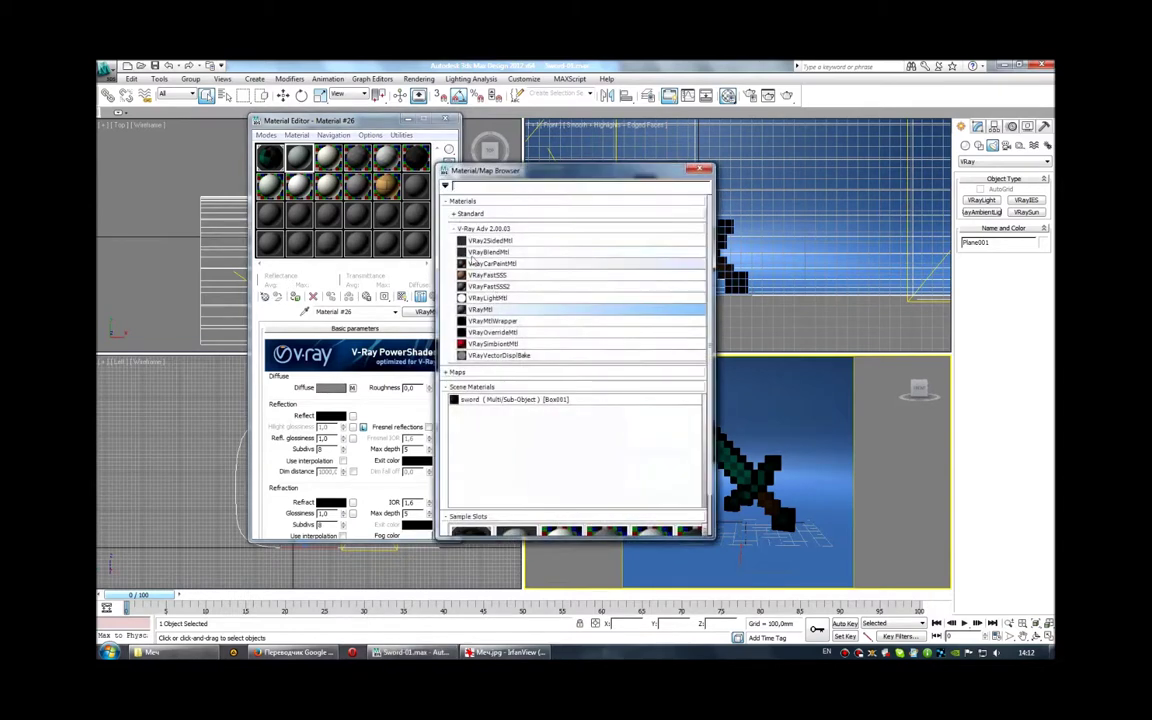
{"action": "double_click", "coordinate": [490, 309]}
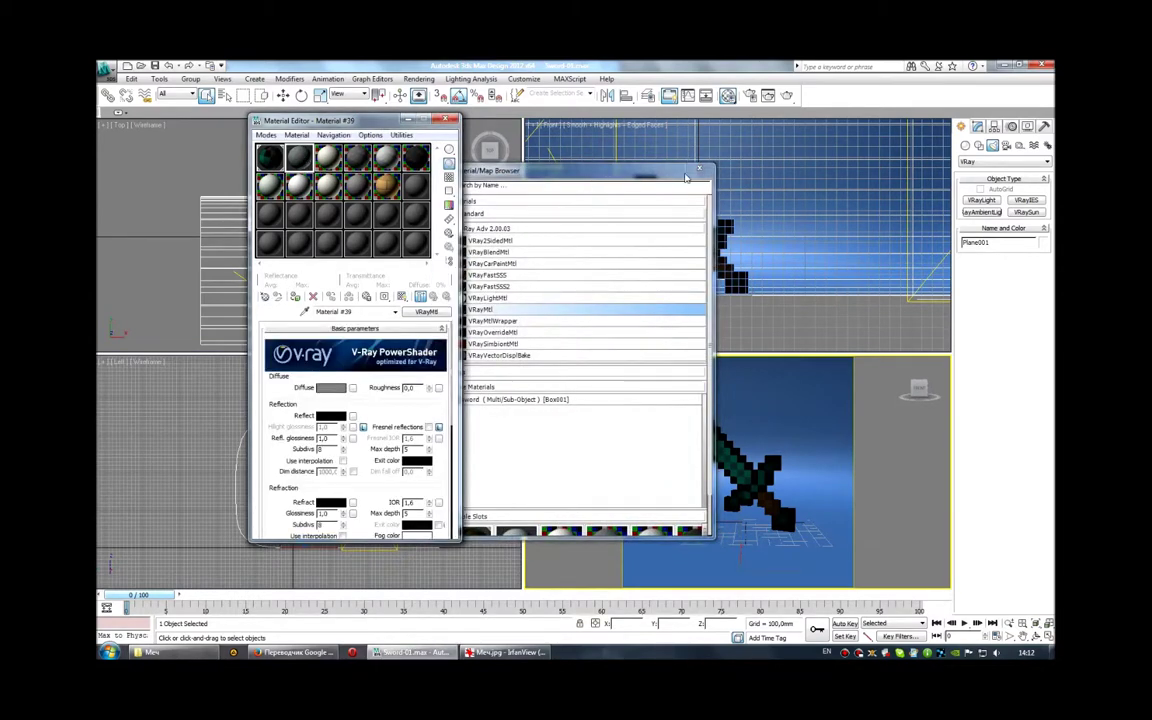
{"action": "left_click", "coordinate": [698, 169]}
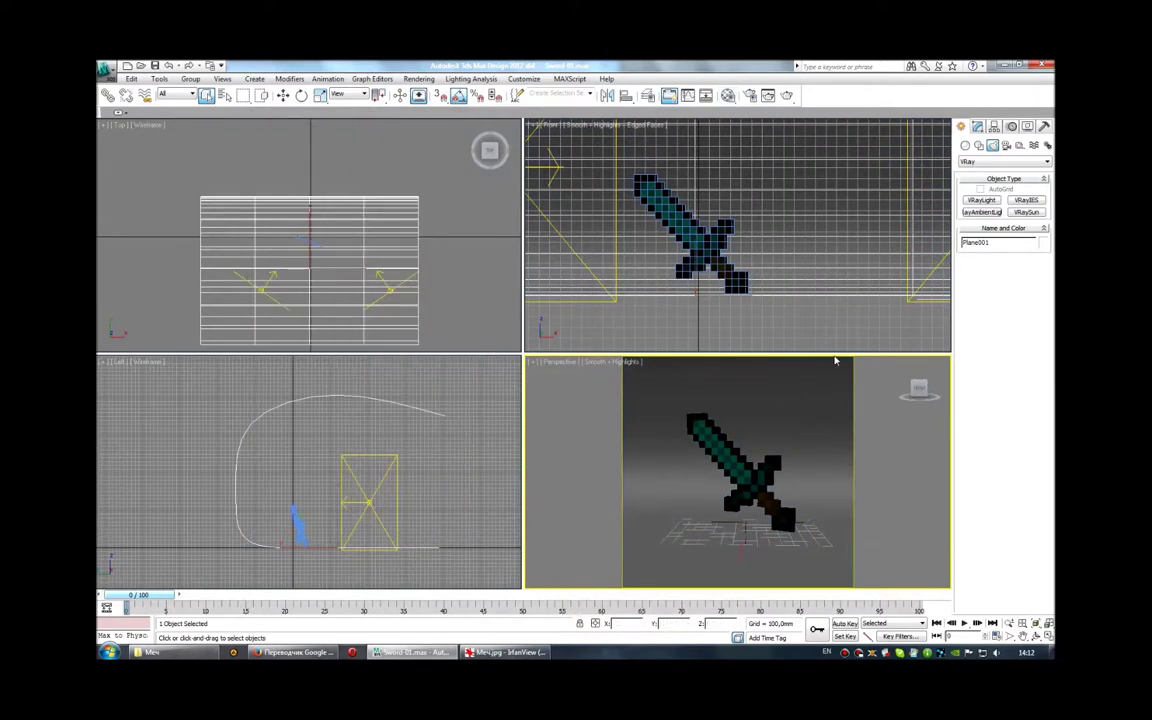
{"action": "key", "text": "shift+q"}
{"action": "left_click_drag", "start_coordinate": [637, 158], "coordinate": [565, 158]}
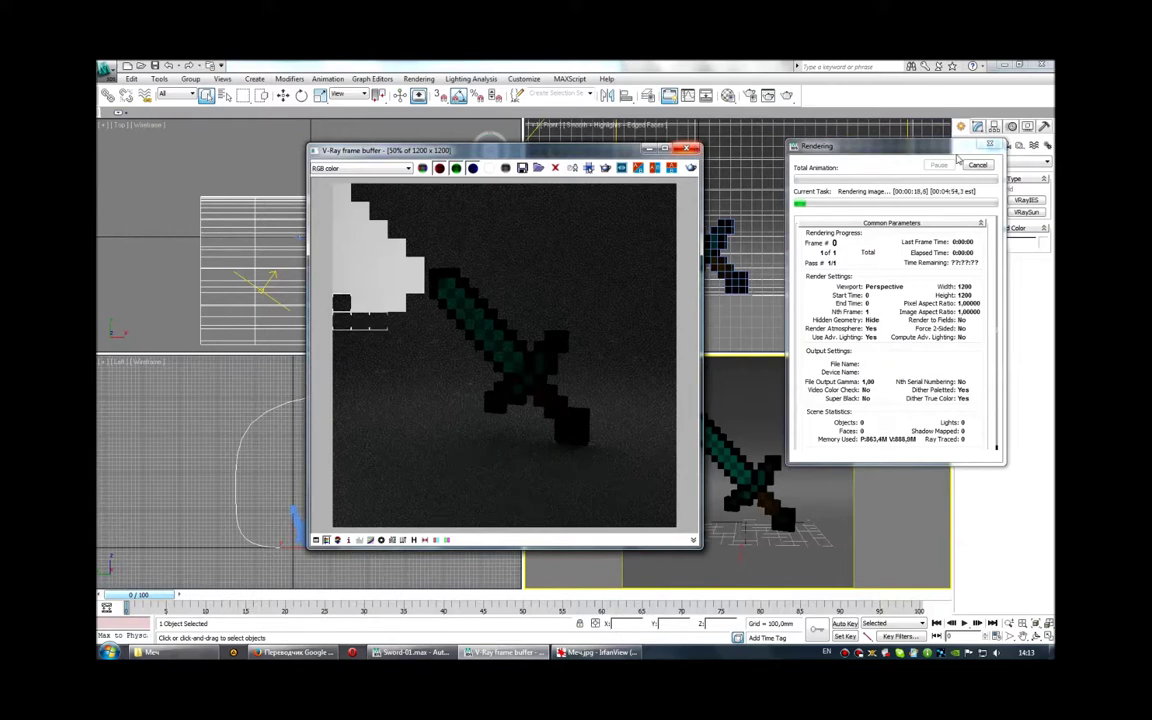
{"action": "left_click", "coordinate": [696, 150]}
{"action": "left_click", "coordinate": [683, 149]}
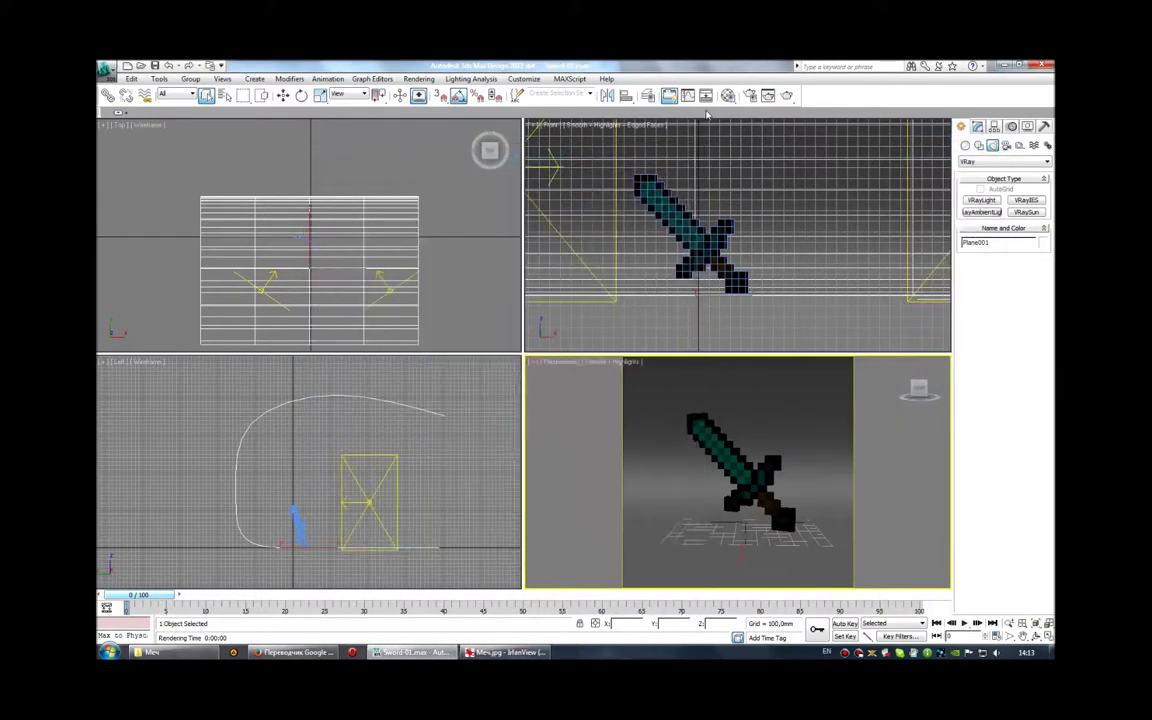
Set the adaptive subdivision sampler's colour threshold to 0,05
{"action": "key", "text": "F10"}
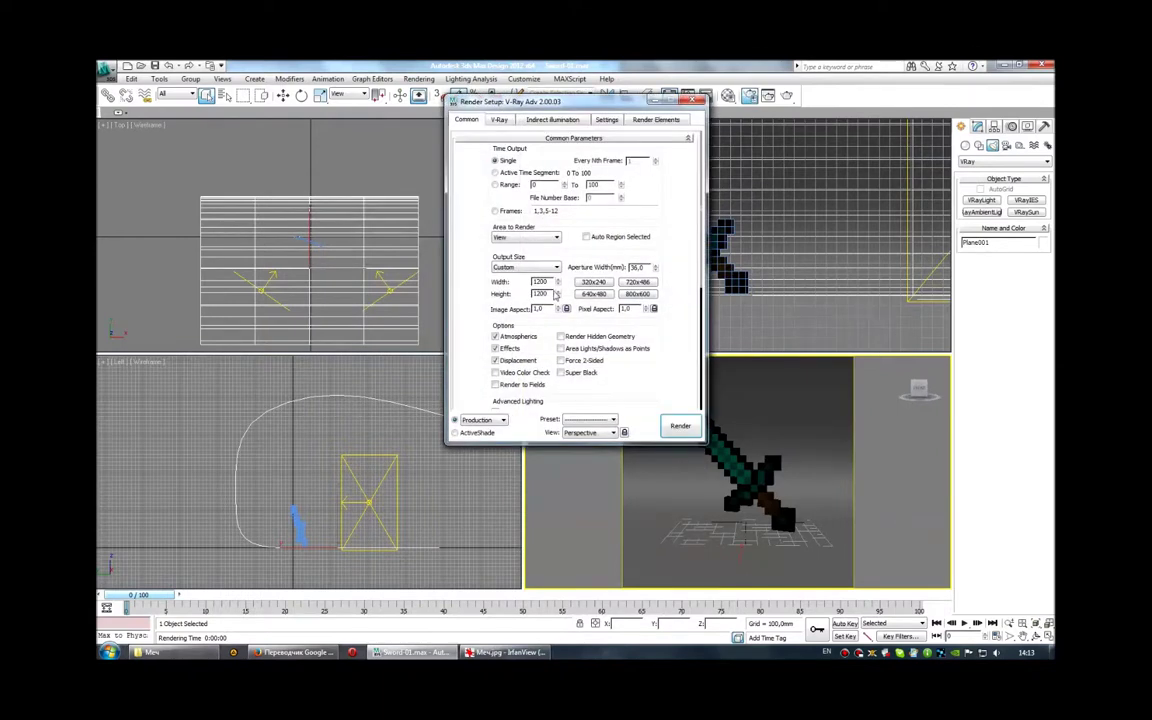
{"action": "left_click", "coordinate": [500, 120]}
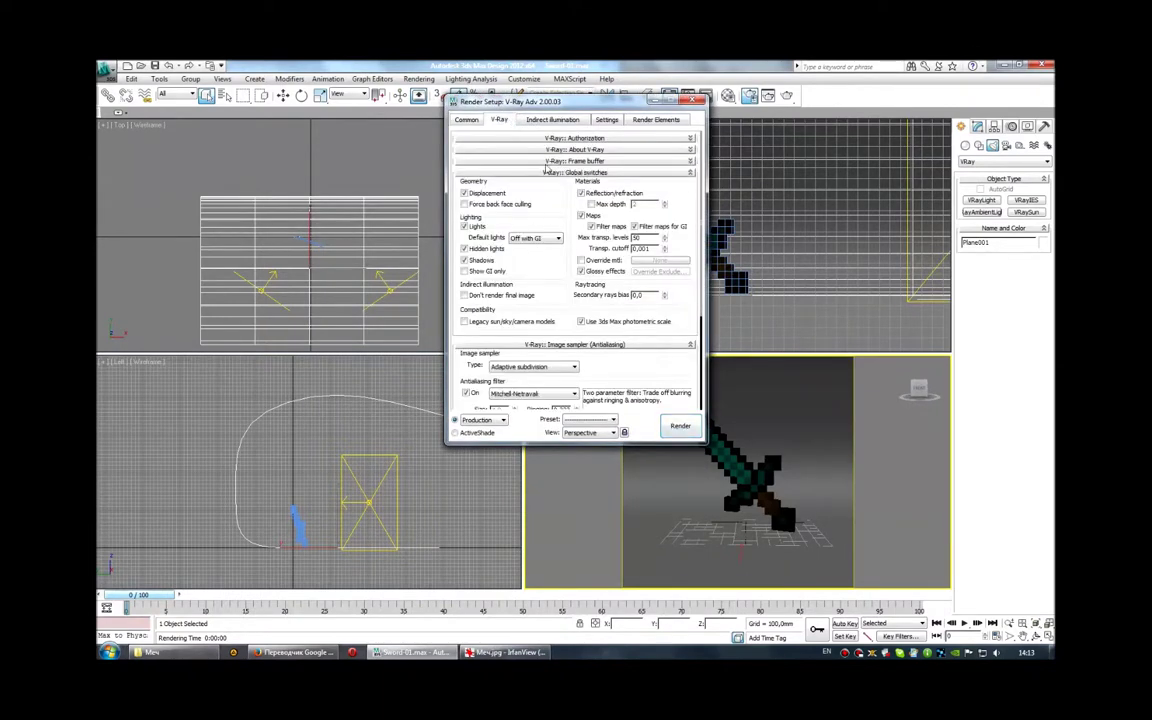
{"action": "left_click", "coordinate": [540, 172]}
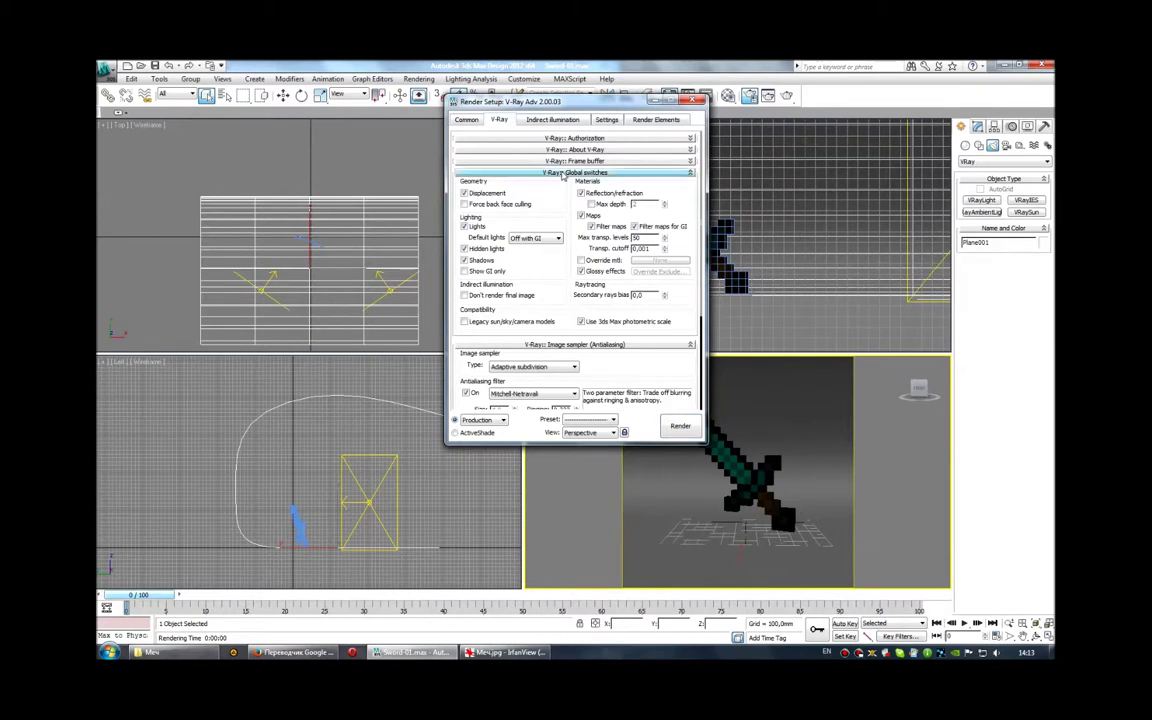
{"action": "left_click", "coordinate": [575, 285]}
{"action": "left_click", "coordinate": [617, 301]}
{"action": "type", "text": "0,05"}
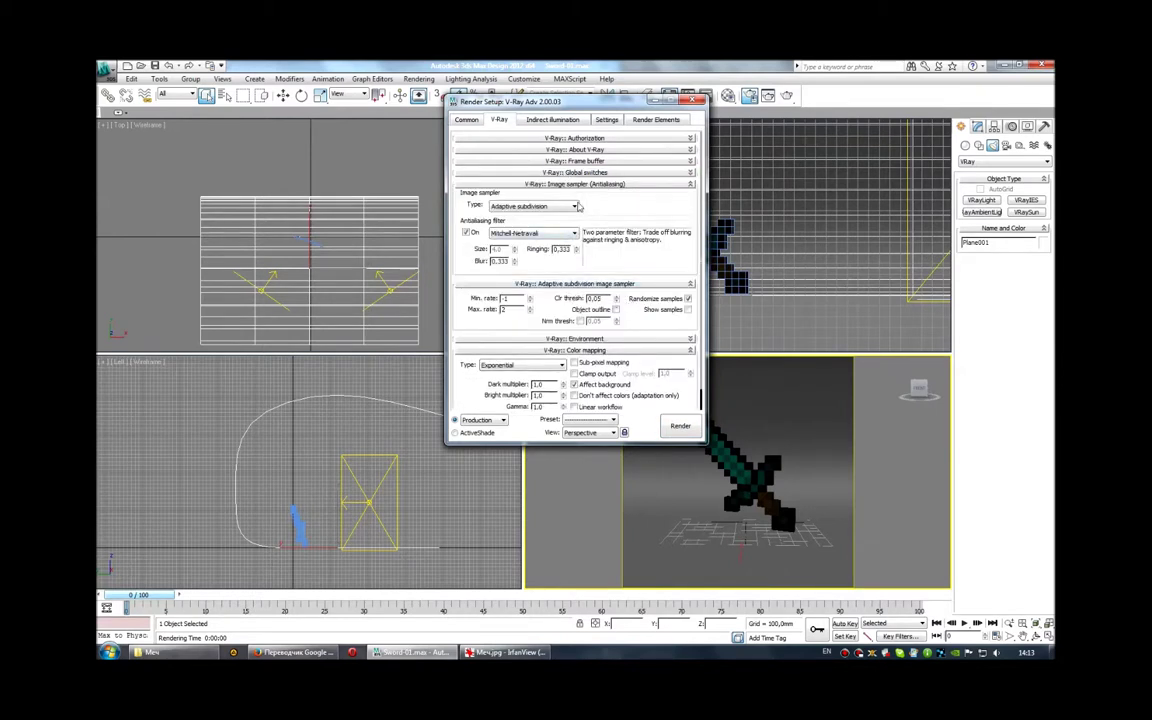
Review the irradiance map settings, keeping Custom preset and lookup unchanged, then close Render Setup
{"action": "left_click", "coordinate": [578, 122]}
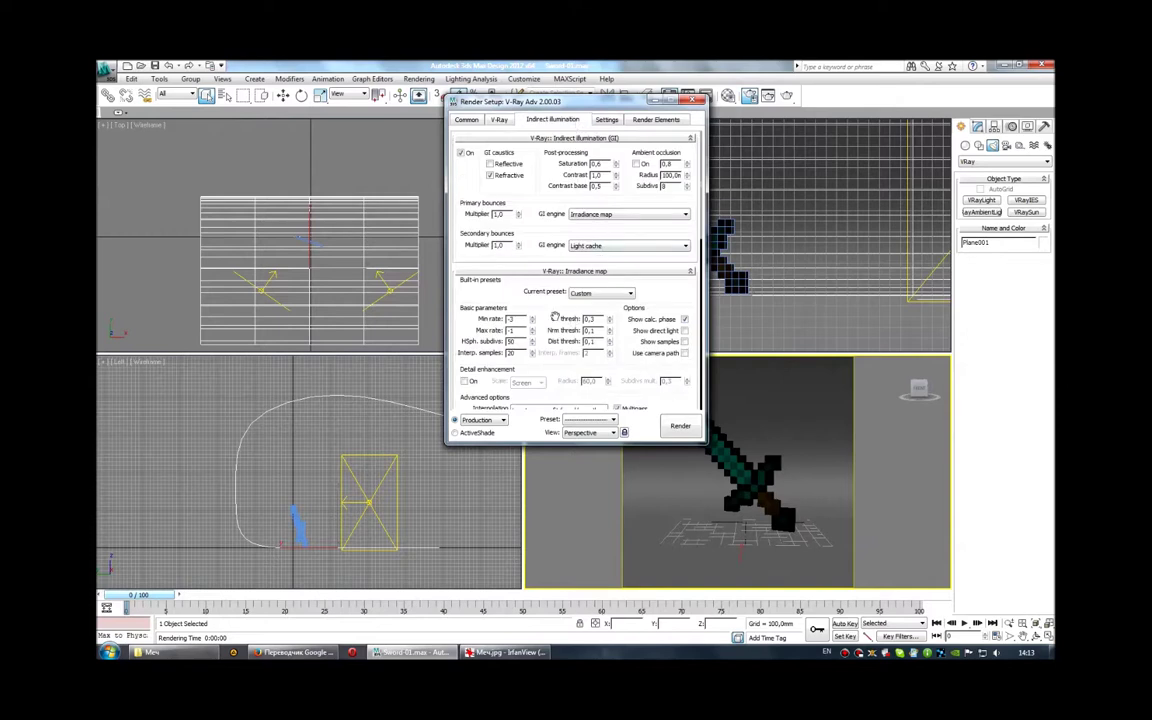
{"action": "left_click_drag", "start_coordinate": [546, 305], "coordinate": [540, 157]}
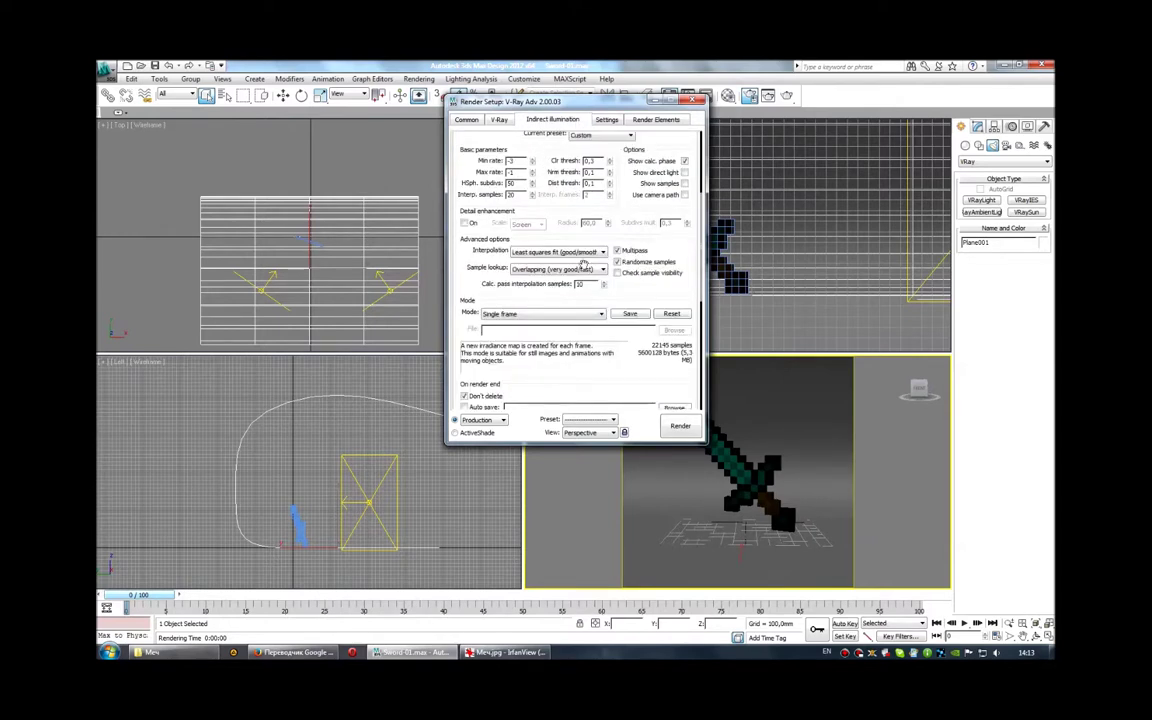
{"action": "left_click", "coordinate": [577, 270]}
{"action": "left_click", "coordinate": [573, 285]}
{"action": "scroll", "coordinate": [573, 288], "scroll_direction": "up", "scroll_amount": 2}
{"action": "left_click", "coordinate": [574, 232]}
{"action": "left_click", "coordinate": [585, 238]}
{"action": "left_click", "coordinate": [587, 208]}
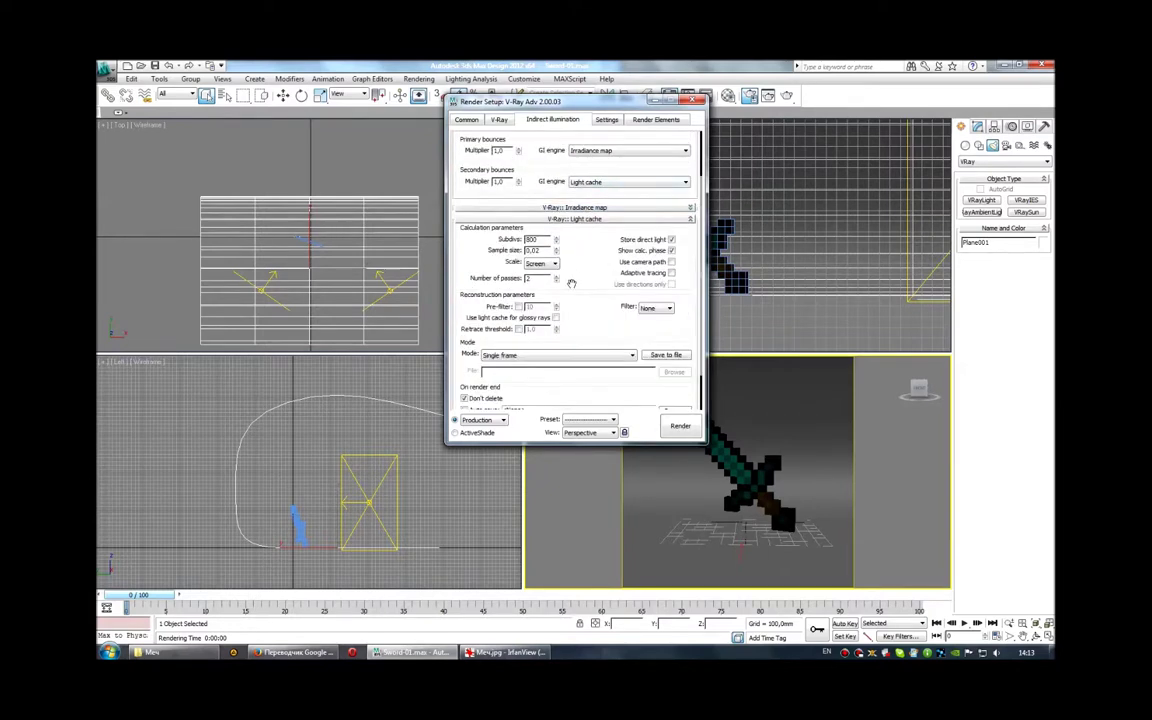
{"action": "scroll", "coordinate": [571, 283], "scroll_direction": "down", "scroll_amount": 1}
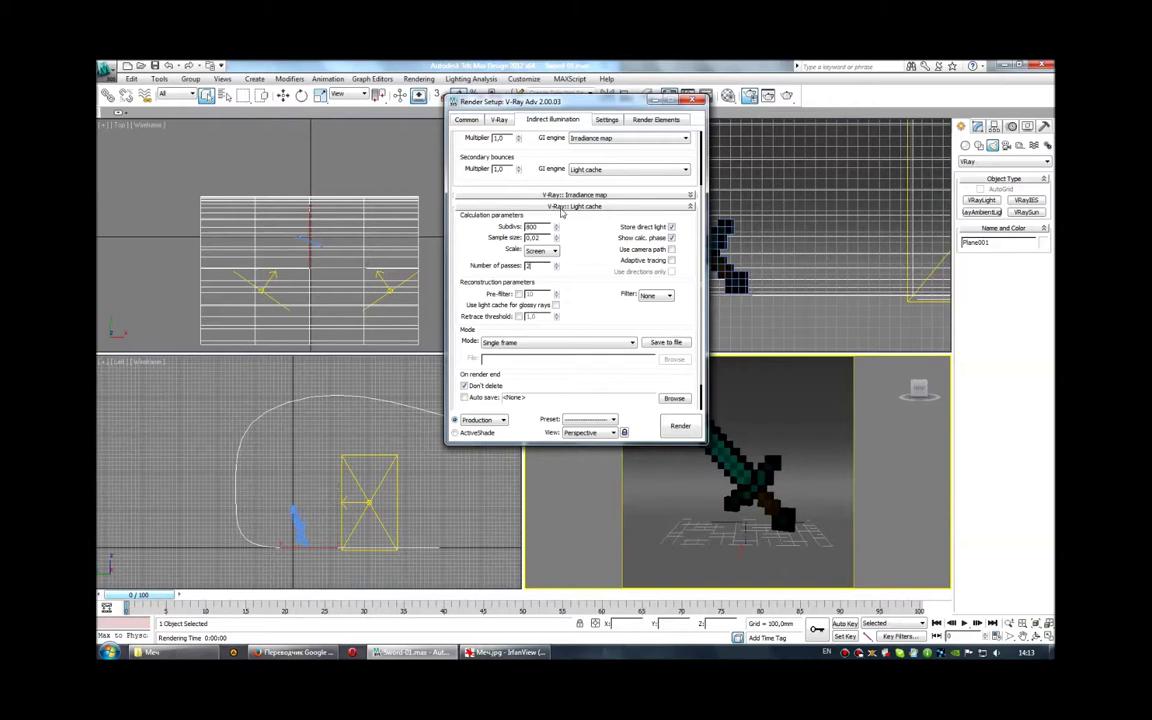
{"action": "left_click", "coordinate": [556, 195]}
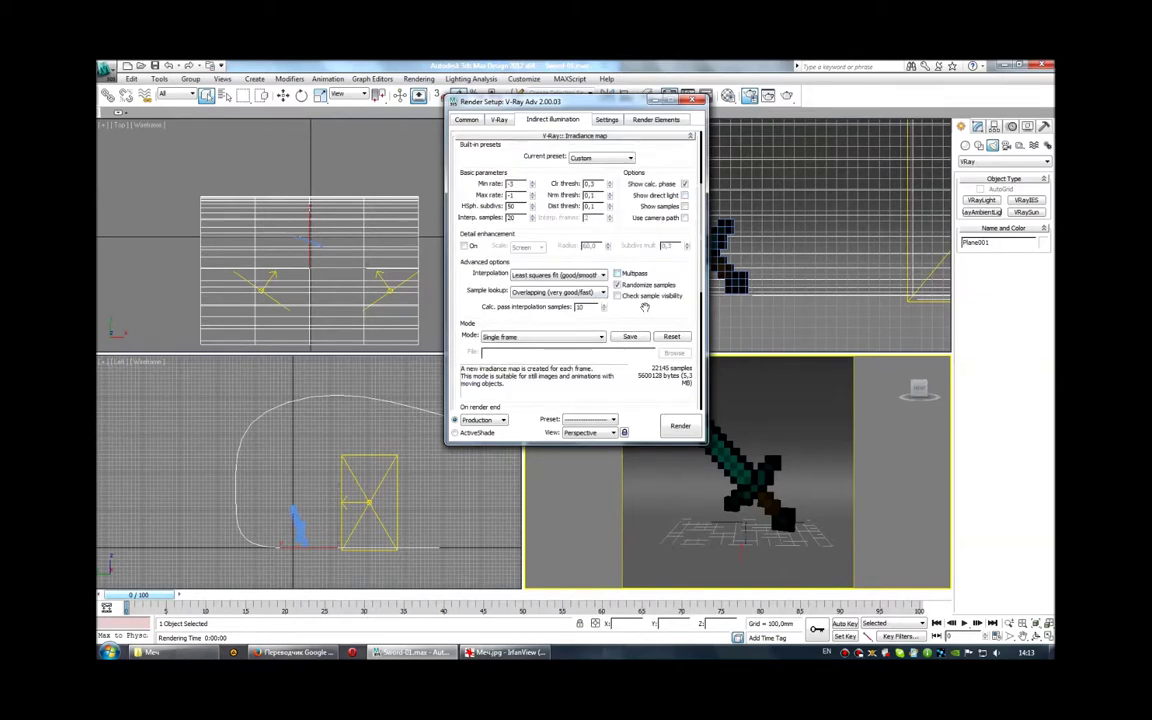
{"action": "left_click", "coordinate": [503, 122]}
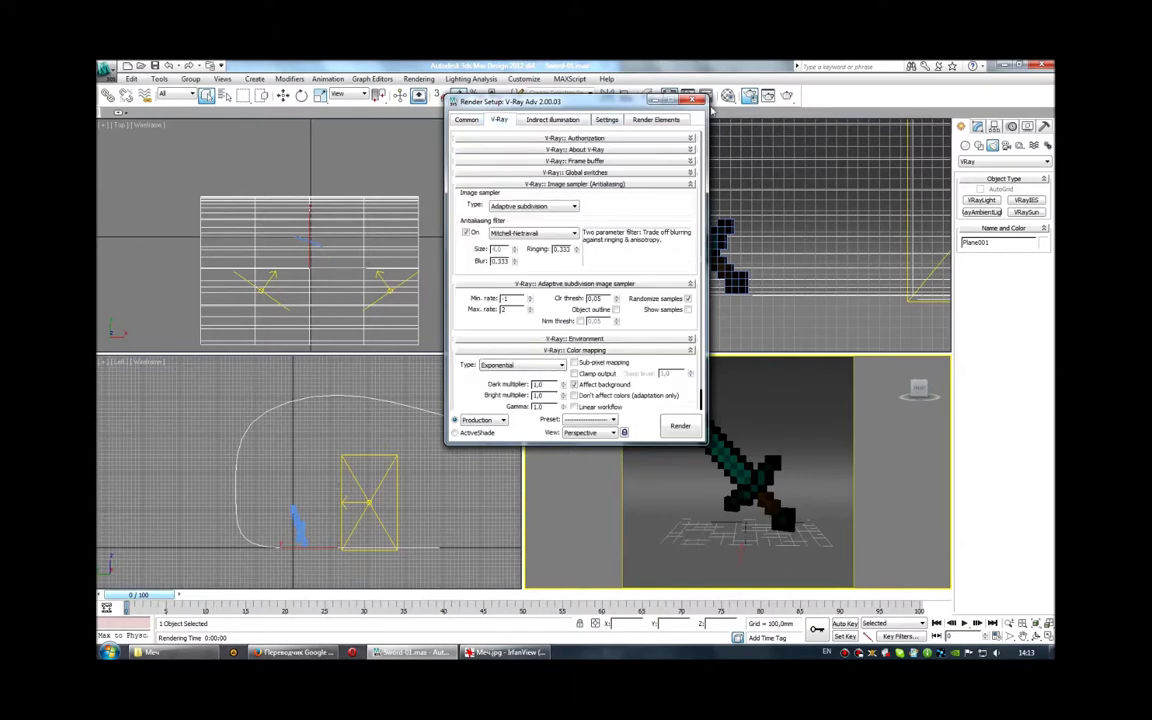
{"action": "left_click", "coordinate": [697, 101]}
Rotate the sword in the Left viewport to a steeper diagonal
{"action": "left_click", "coordinate": [734, 458]}
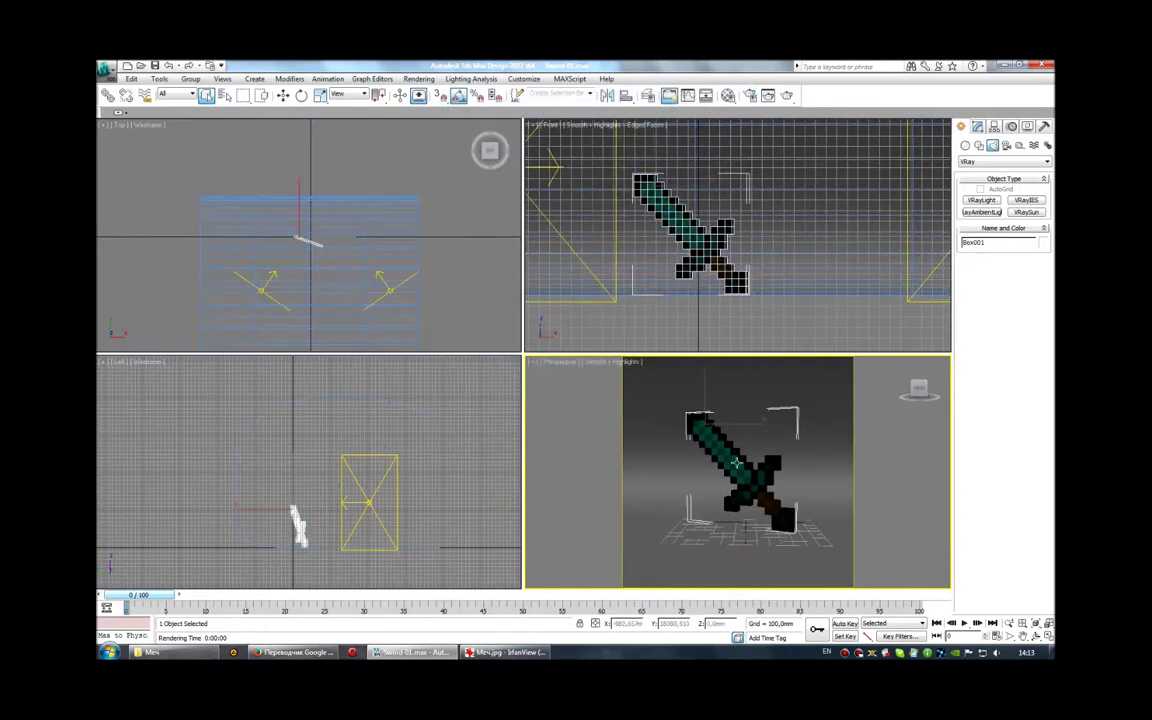
{"action": "scroll", "coordinate": [737, 466], "scroll_direction": "up", "scroll_amount": 1}
{"action": "scroll", "coordinate": [737, 466], "scroll_direction": "up", "scroll_amount": 1}
{"action": "scroll", "coordinate": [737, 466], "scroll_direction": "up", "scroll_amount": 1}
{"action": "scroll", "coordinate": [737, 466], "scroll_direction": "up", "scroll_amount": 1}
{"action": "key", "text": "e"}
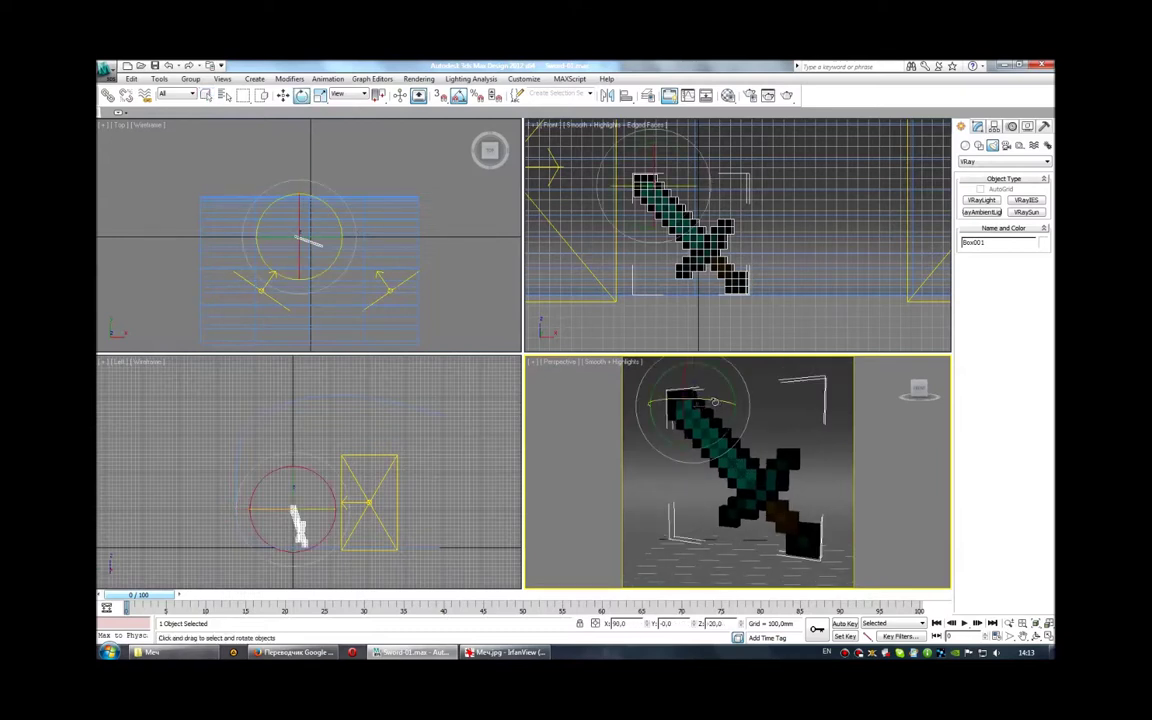
{"action": "left_click_drag", "start_coordinate": [714, 401], "coordinate": [690, 425]}
Return to Select mode and start the final 1200×1200 render to Sword-01.jpg
{"action": "left_click", "coordinate": [205, 95]}
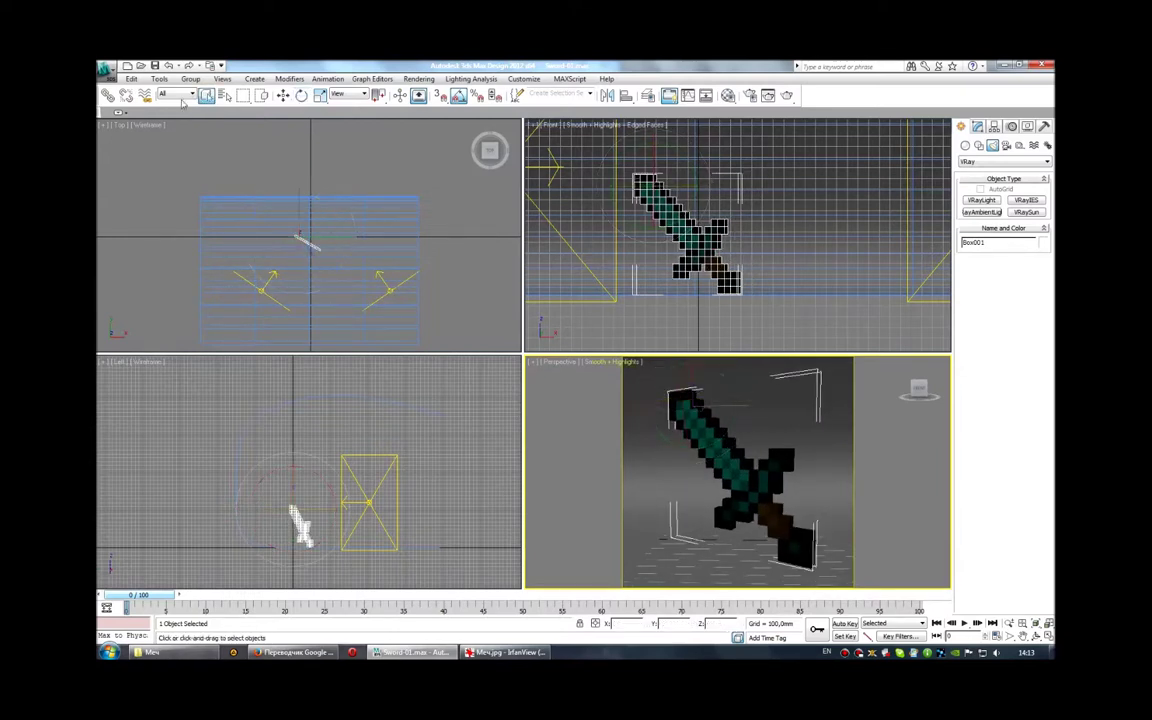
{"action": "left_click", "coordinate": [105, 69]}
{"action": "key", "text": "shift+q"}
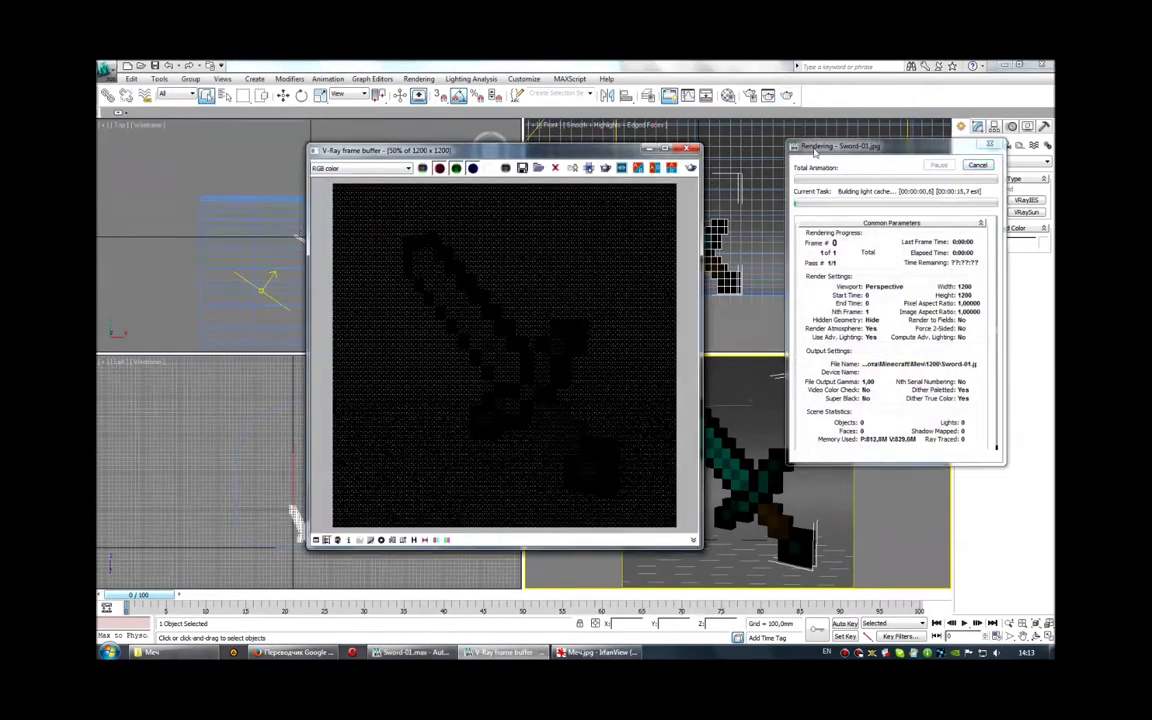
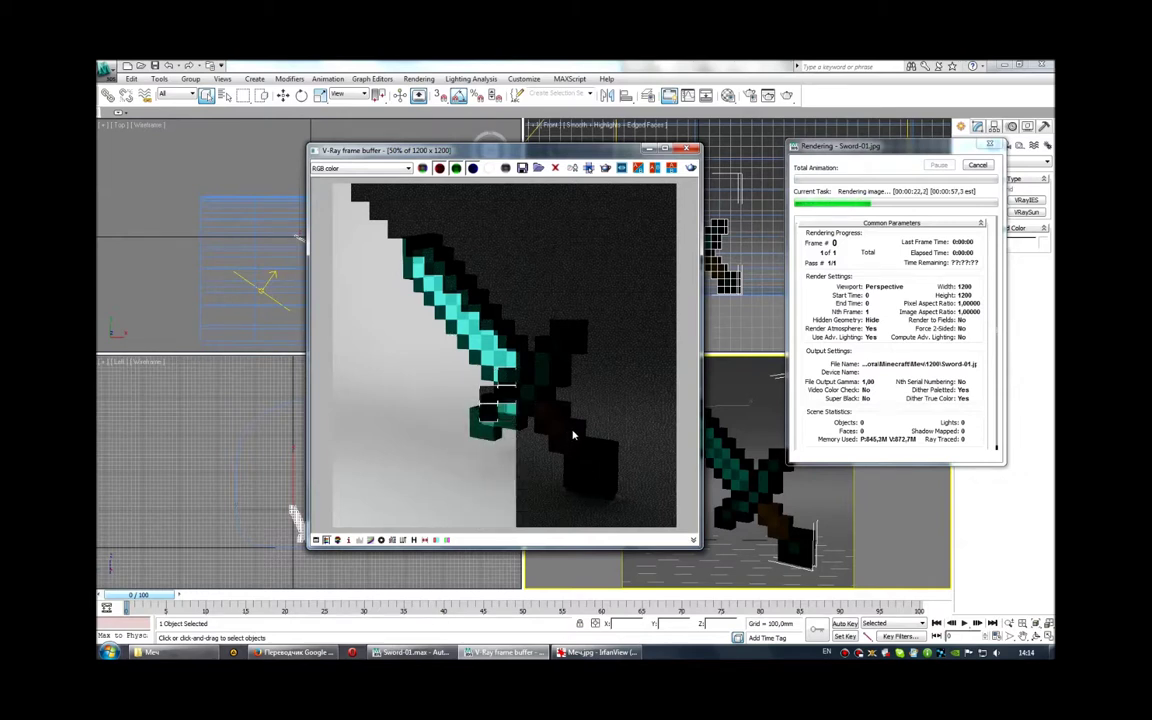
Bring up the Меч.jpg reference in IrfanView and move it left beside the V-Ray render
{"action": "left_click", "coordinate": [585, 653]}
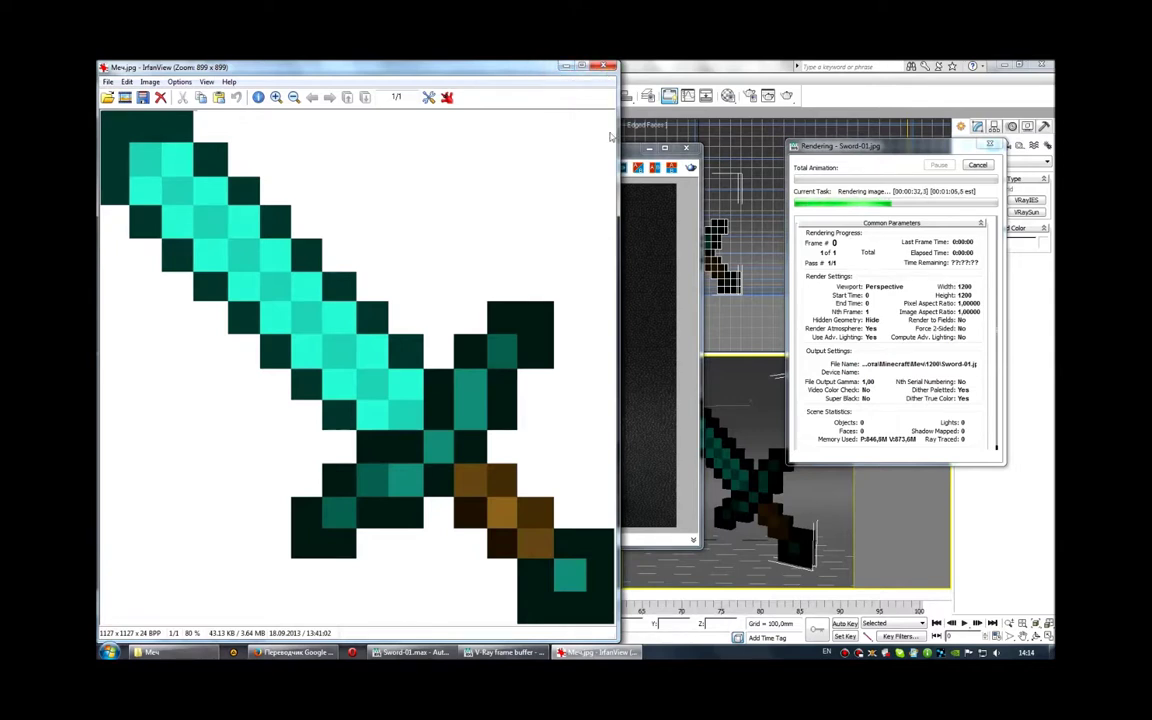
{"action": "left_click", "coordinate": [565, 66]}
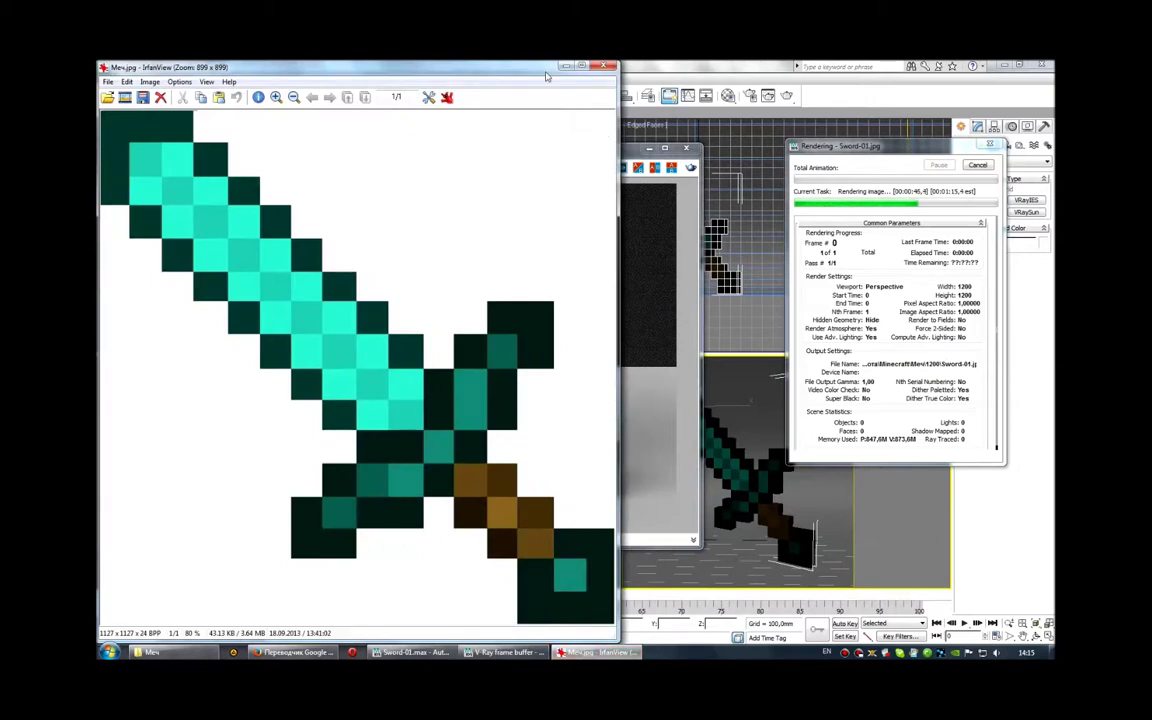
{"action": "left_click_drag", "start_coordinate": [547, 75], "coordinate": [355, 97]}
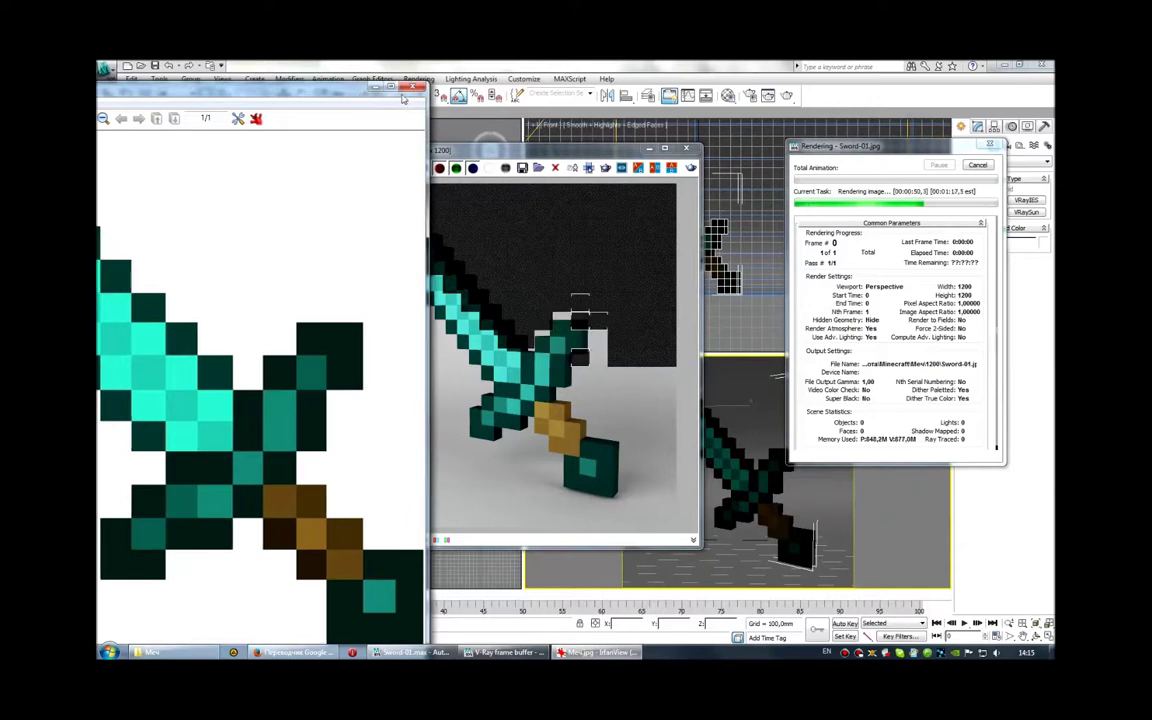
Move the reference back, minimize IrfanView, and close the finished V-Ray frame buffer
{"action": "left_click_drag", "start_coordinate": [340, 90], "coordinate": [568, 74]}
{"action": "left_click", "coordinate": [591, 72]}
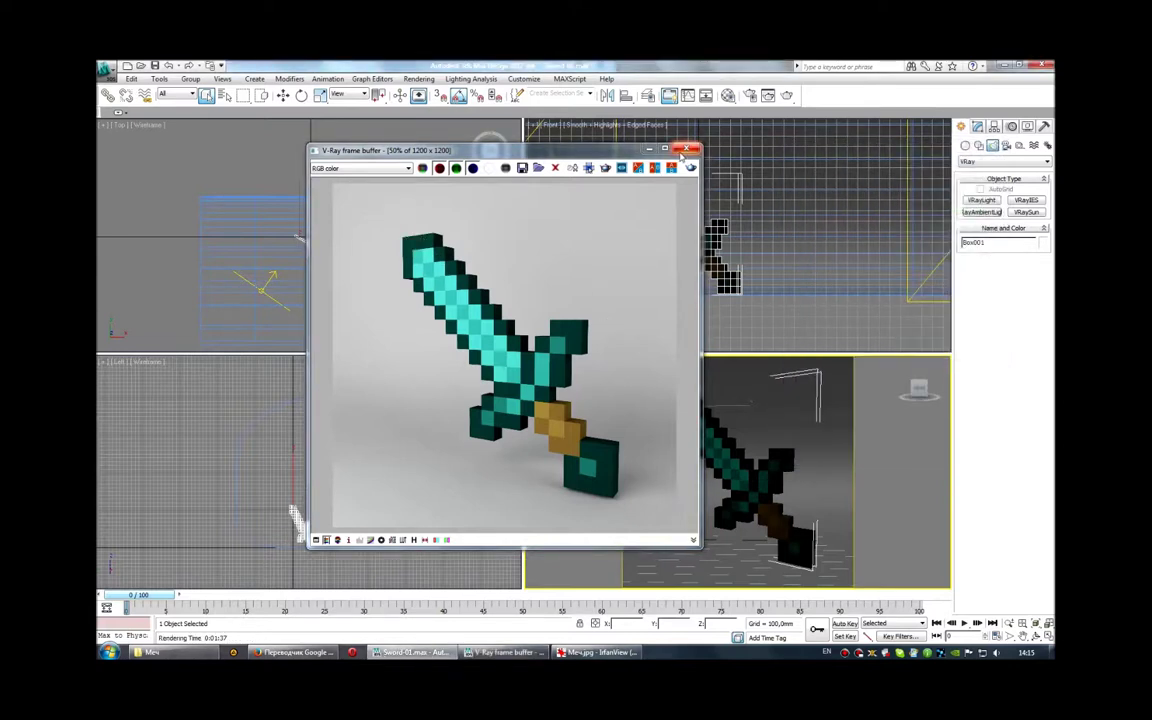
{"action": "left_click", "coordinate": [685, 150]}
Set the Black sub-material's diffuse Value to 5, then return to the sword's multi-material
{"action": "left_click", "coordinate": [727, 95]}
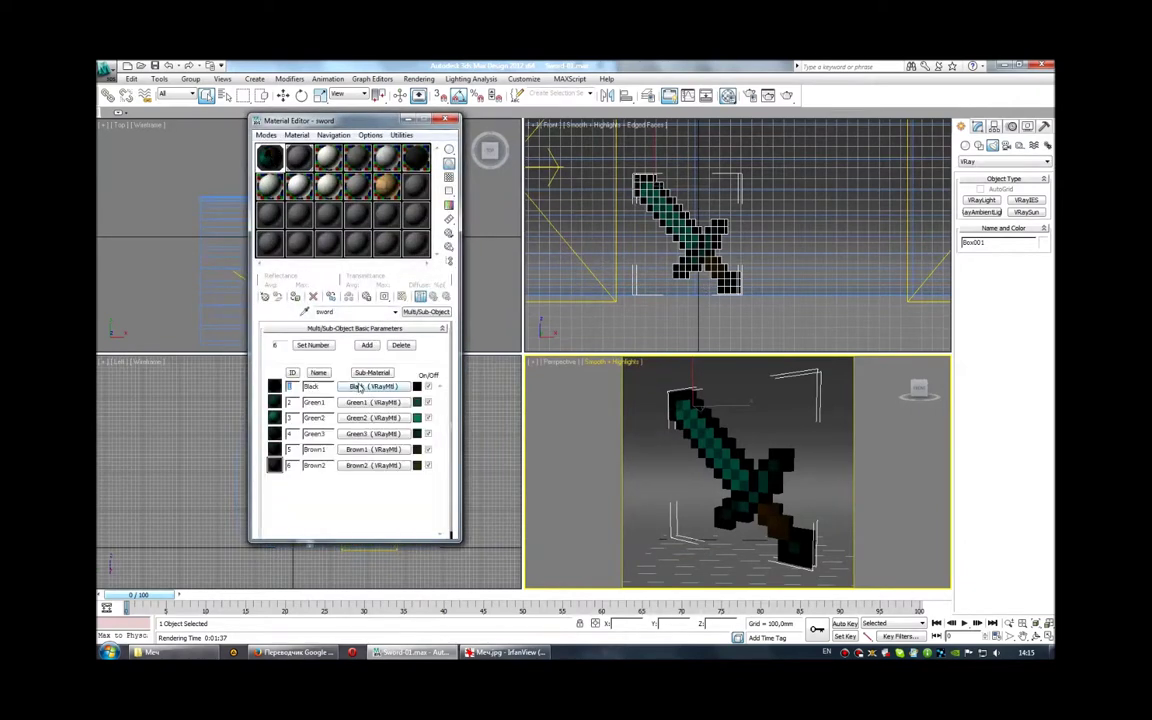
{"action": "left_click", "coordinate": [362, 388]}
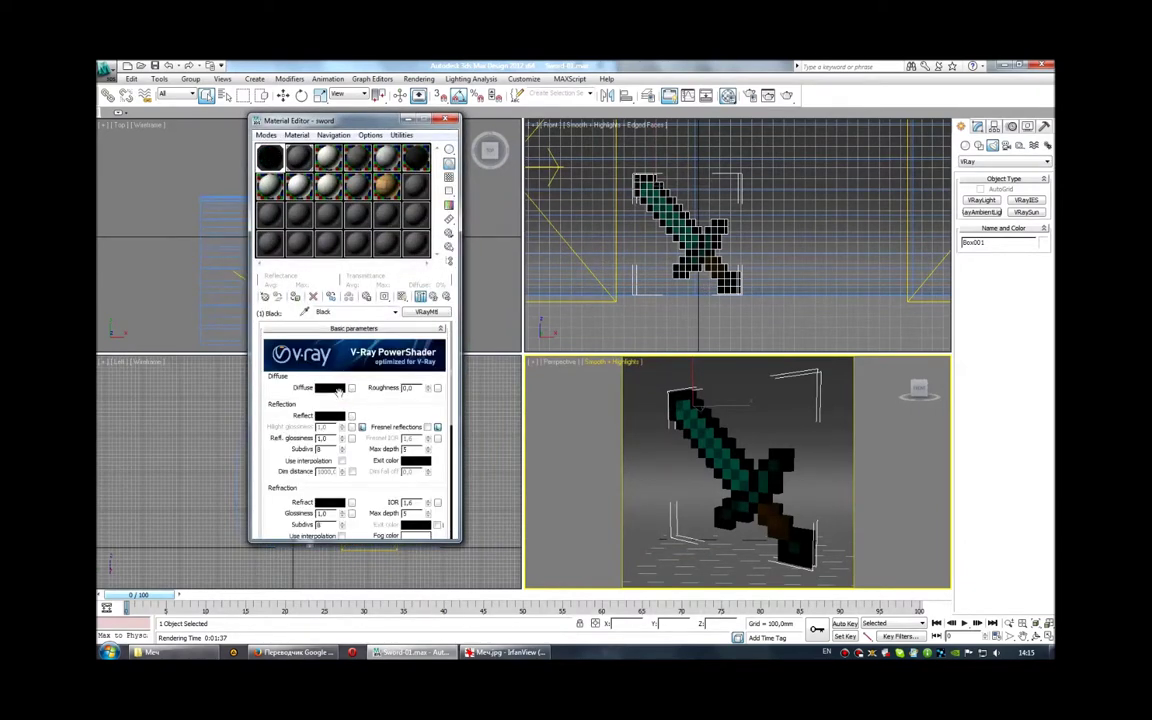
{"action": "left_click", "coordinate": [335, 389]}
{"action": "left_click_drag", "start_coordinate": [363, 213], "coordinate": [340, 218]}
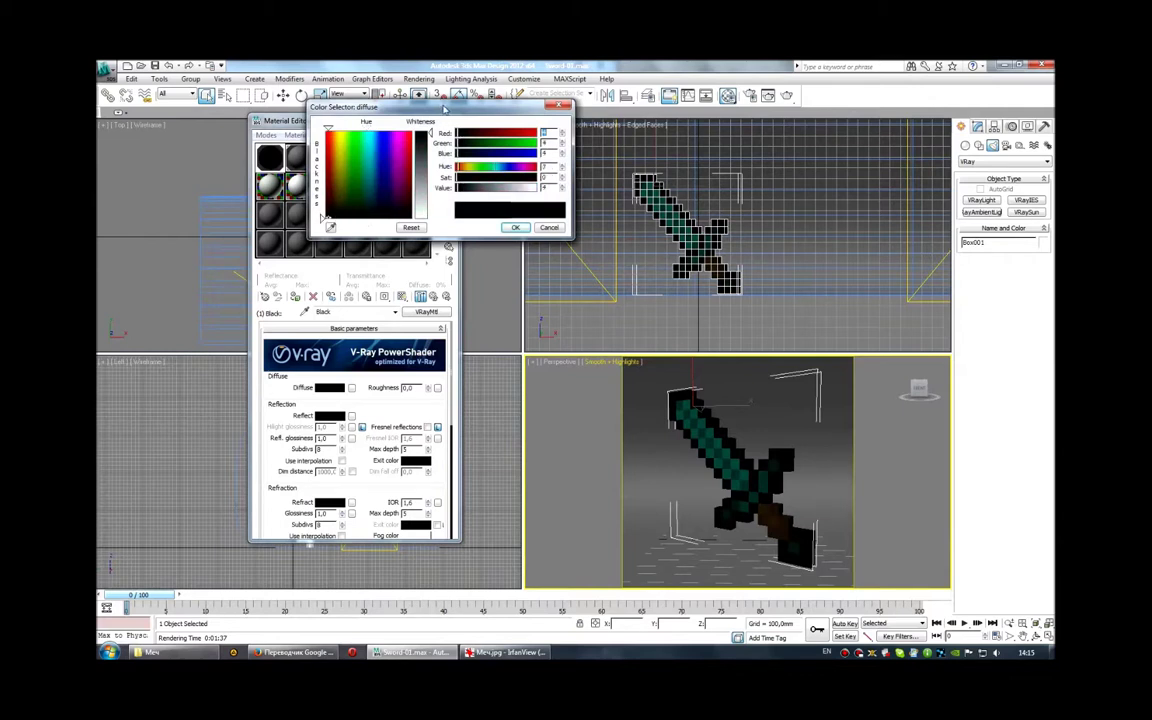
{"action": "left_click_drag", "start_coordinate": [444, 107], "coordinate": [574, 160]}
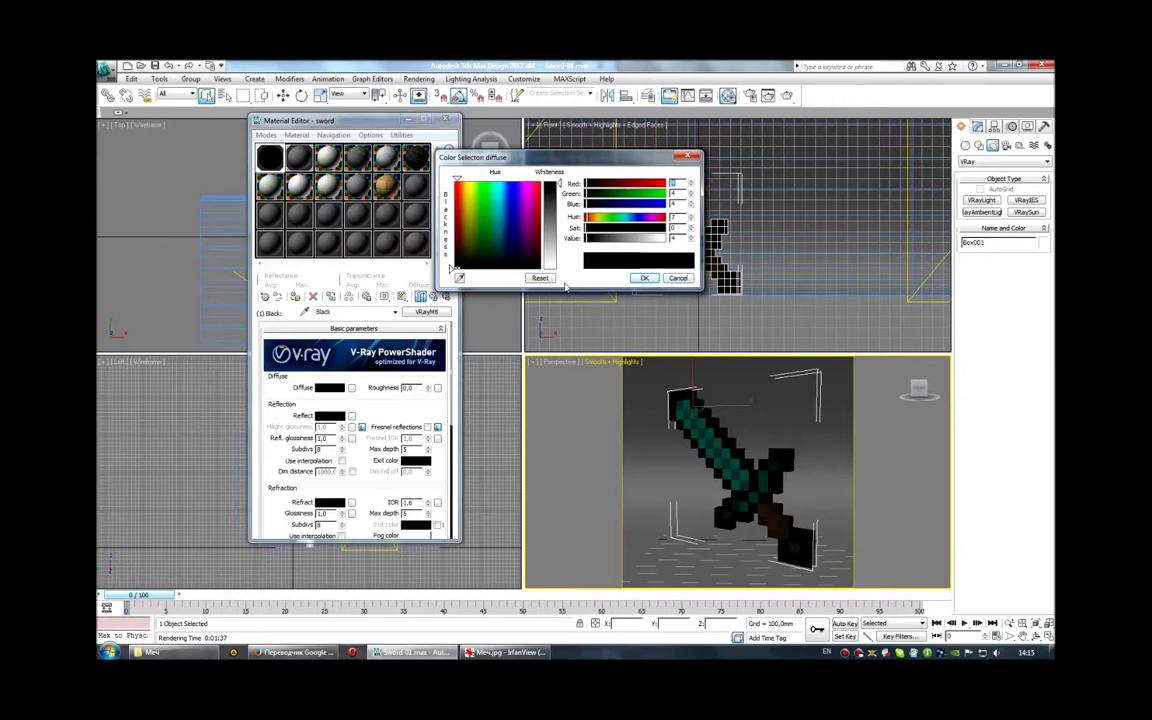
{"action": "left_click", "coordinate": [680, 279]}
{"action": "left_click", "coordinate": [338, 390]}
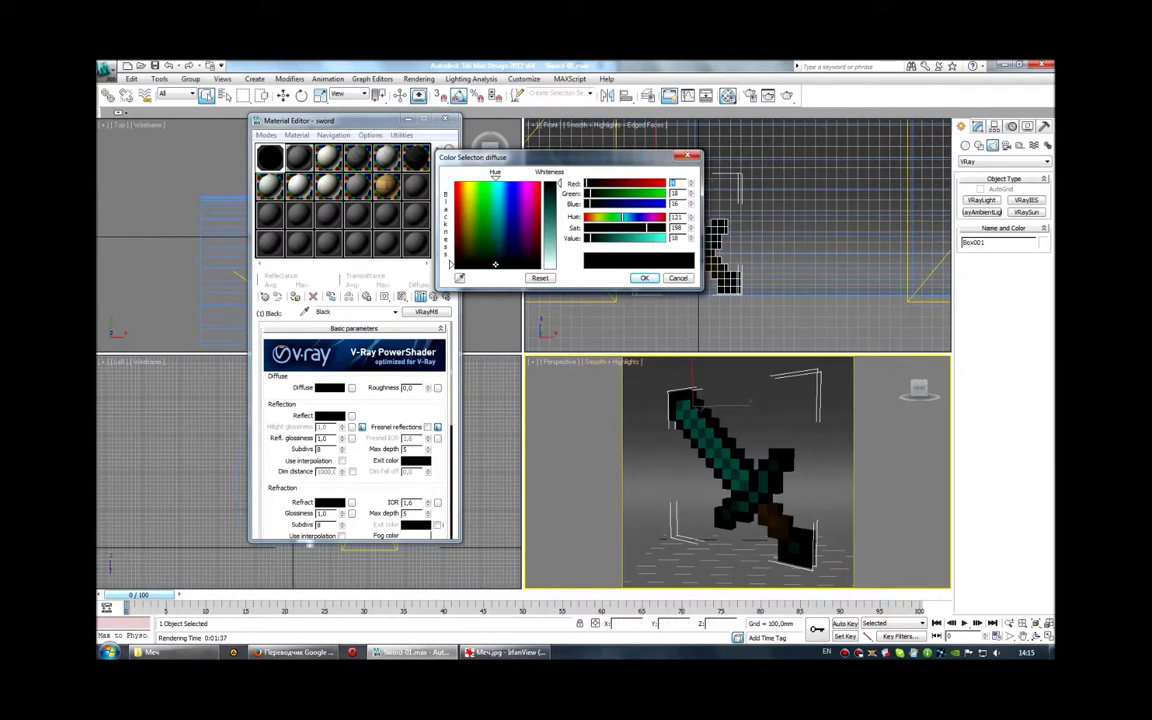
{"action": "left_click_drag", "start_coordinate": [587, 242], "coordinate": [586, 244]}
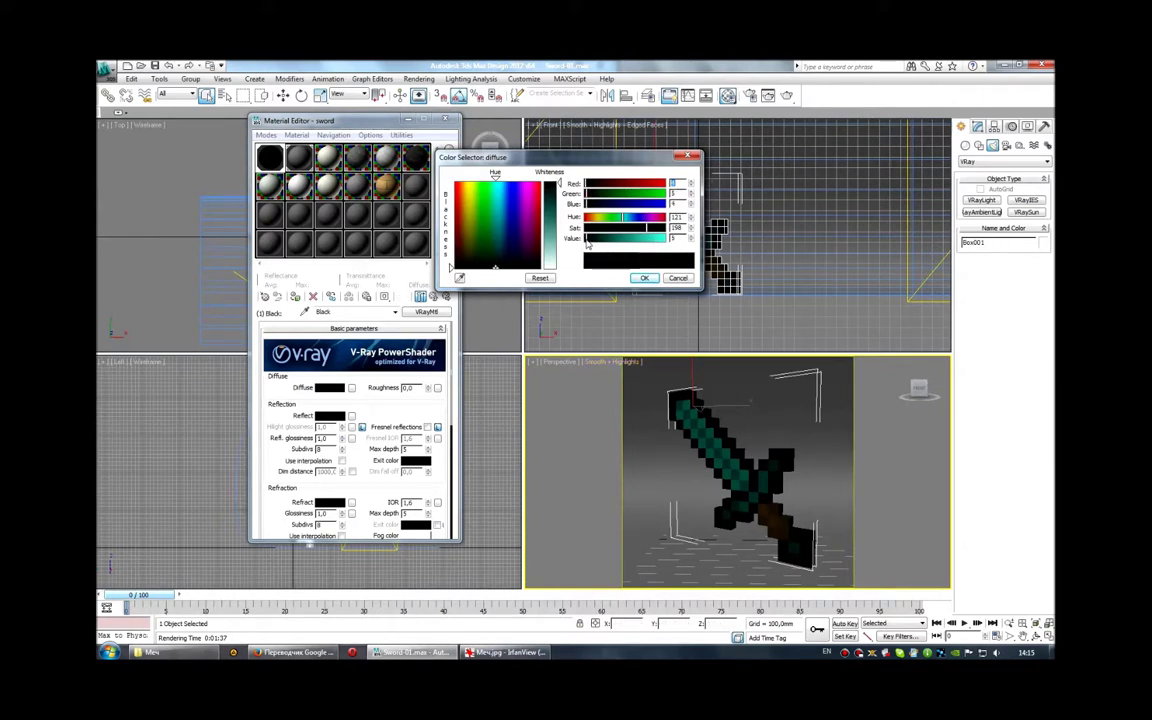
{"action": "left_click", "coordinate": [639, 279]}
{"action": "left_click", "coordinate": [433, 297]}
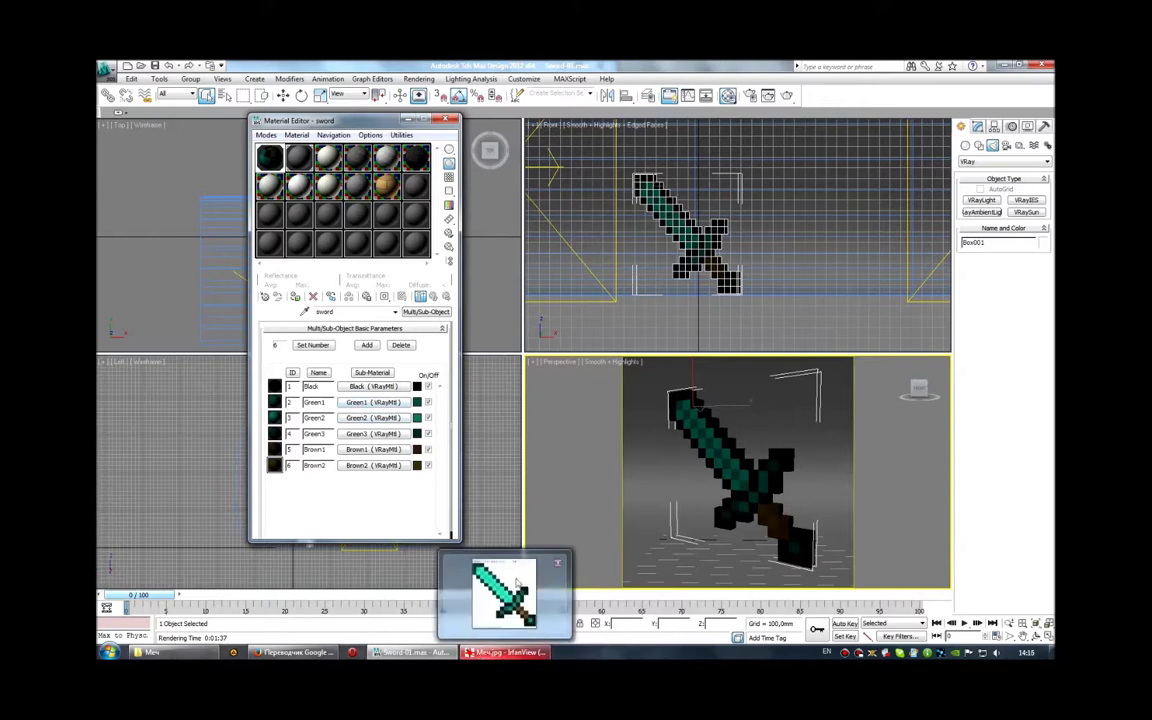
Render the perspective view again, move the frame window beside the material list, and switch to IrfanView
{"action": "left_click", "coordinate": [727, 95]}
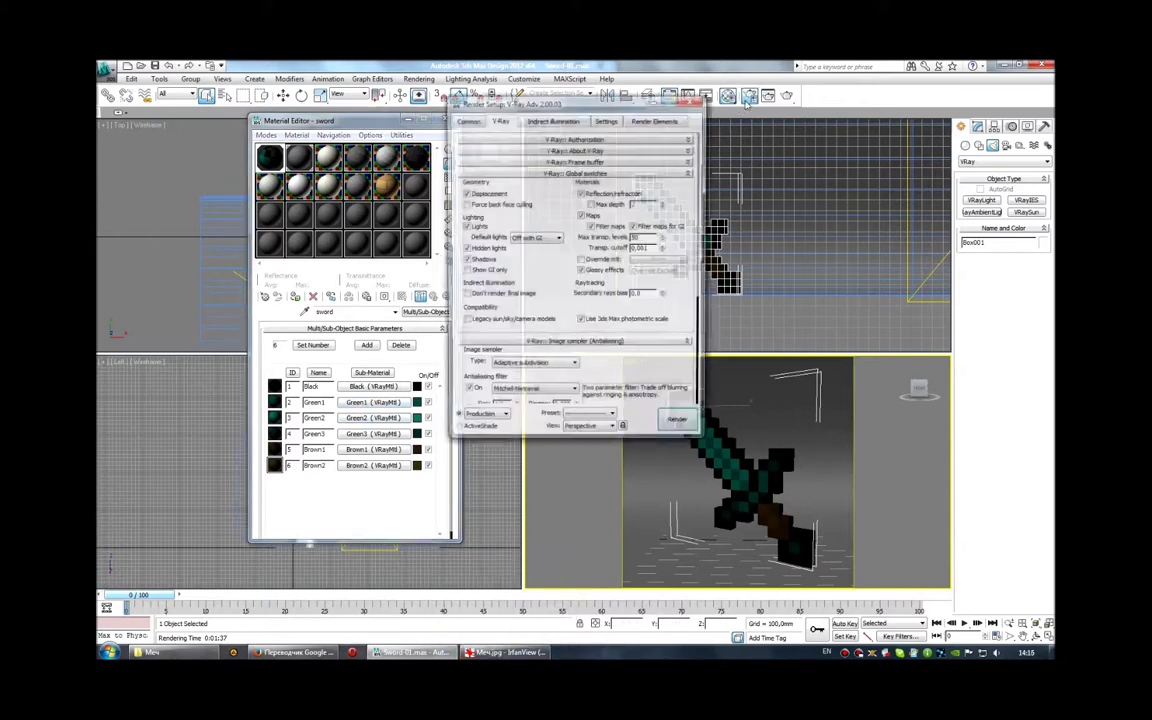
{"action": "left_click", "coordinate": [750, 97]}
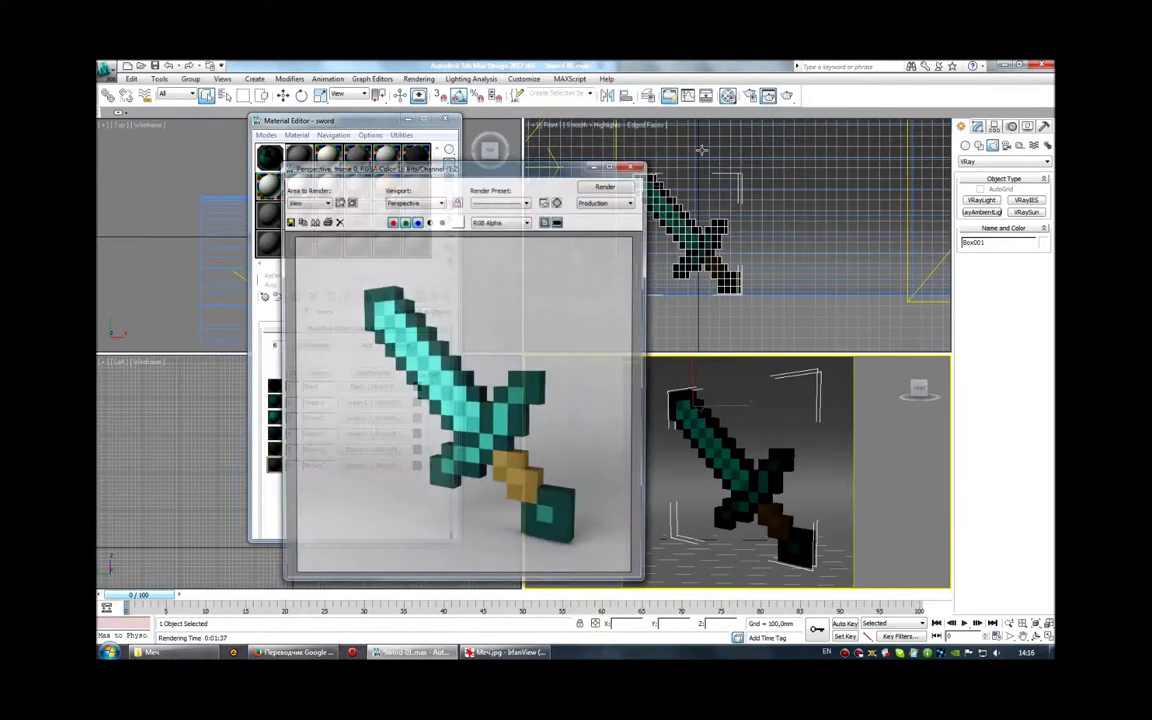
{"action": "left_click_drag", "start_coordinate": [549, 173], "coordinate": [761, 146]}
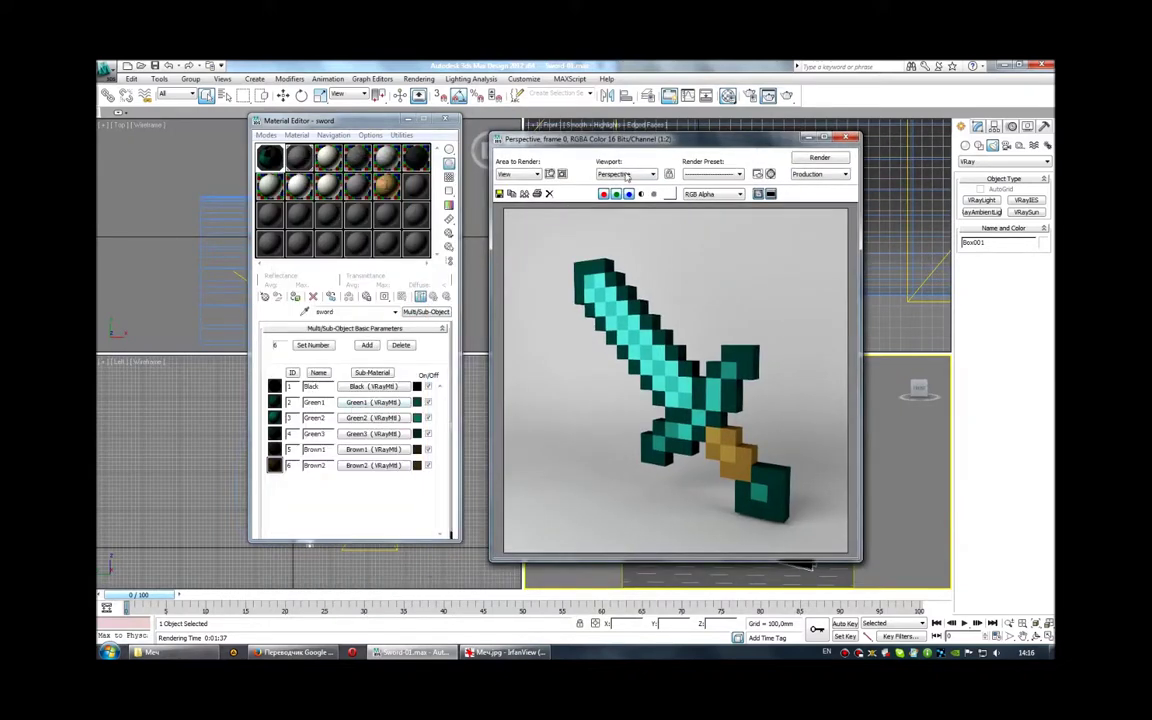
{"action": "key", "text": "alt+Tab"}
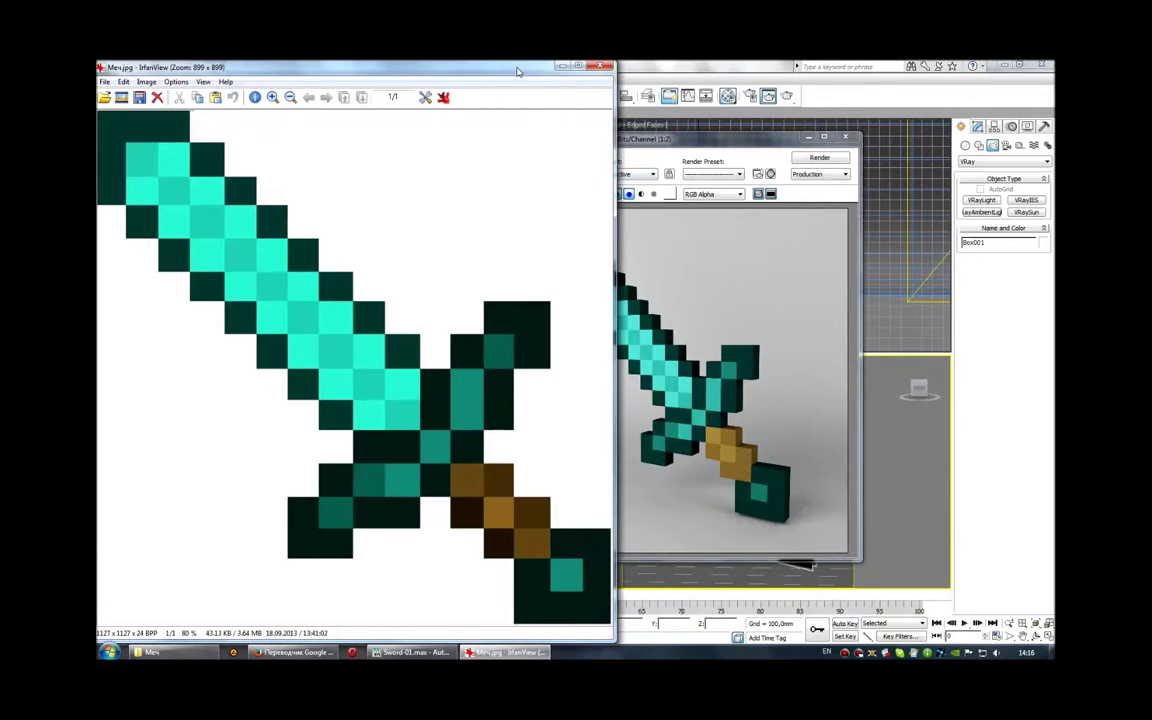
Position the Меч.jpg reference window next to the new render for a colour comparison
{"action": "left_click_drag", "start_coordinate": [518, 72], "coordinate": [1019, 72]}
{"action": "left_click_drag", "start_coordinate": [676, 72], "coordinate": [836, 72]}
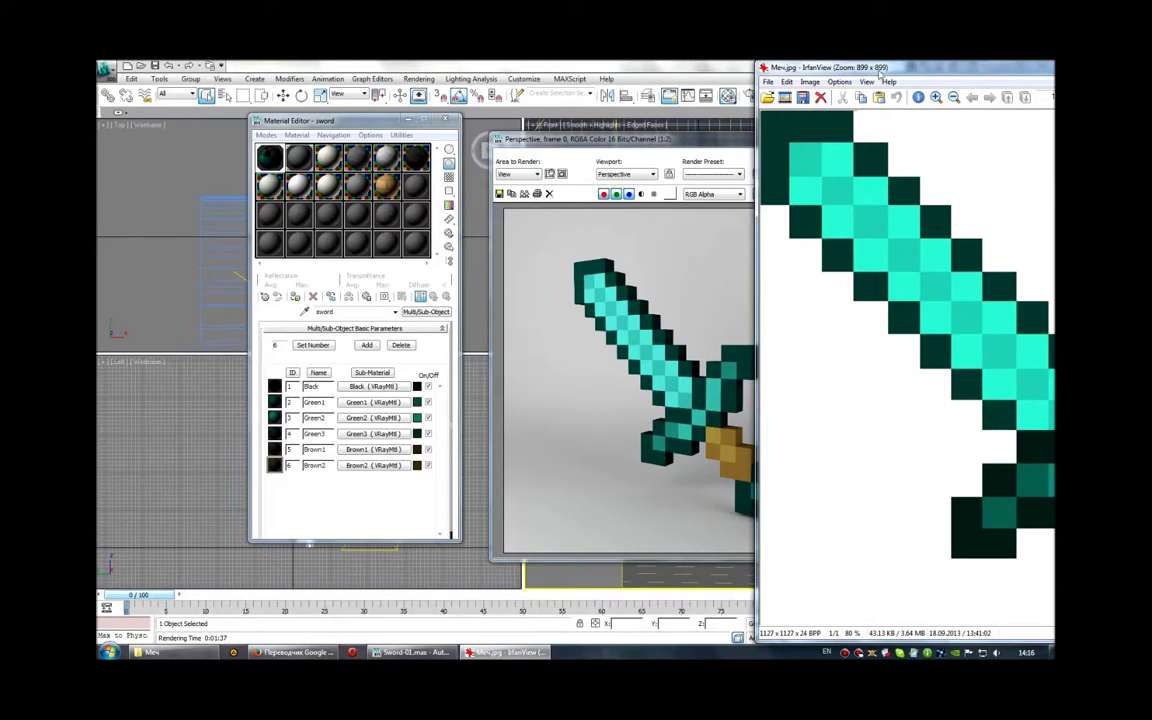
{"action": "left_click_drag", "start_coordinate": [880, 68], "coordinate": [185, 73]}
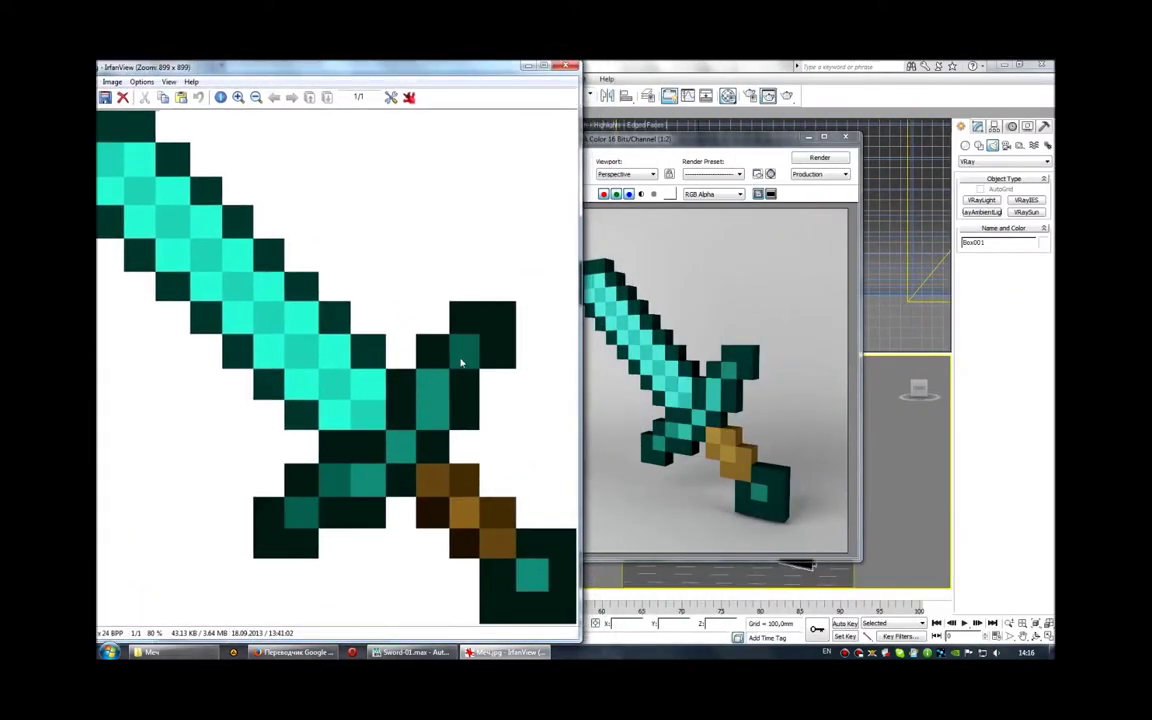
Back in 3ds Max, darken the Green3 sub-material's diffuse to value 40
{"action": "left_click", "coordinate": [692, 70]}
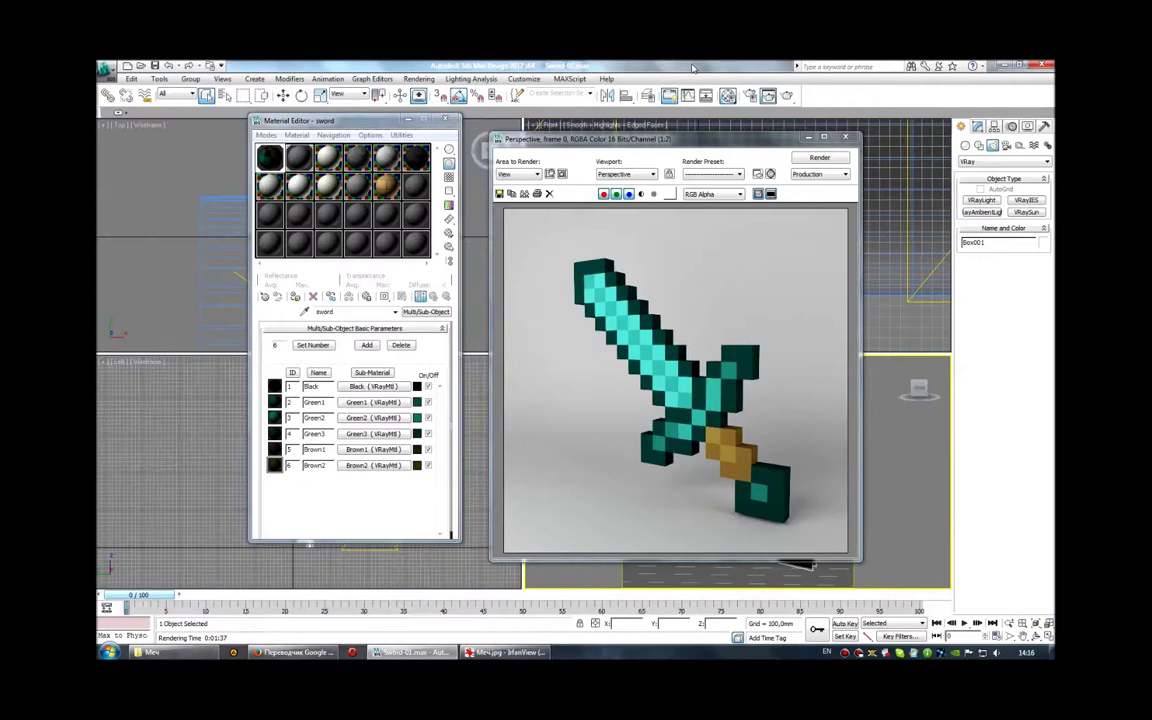
{"action": "left_click", "coordinate": [347, 437]}
{"action": "left_click", "coordinate": [338, 389]}
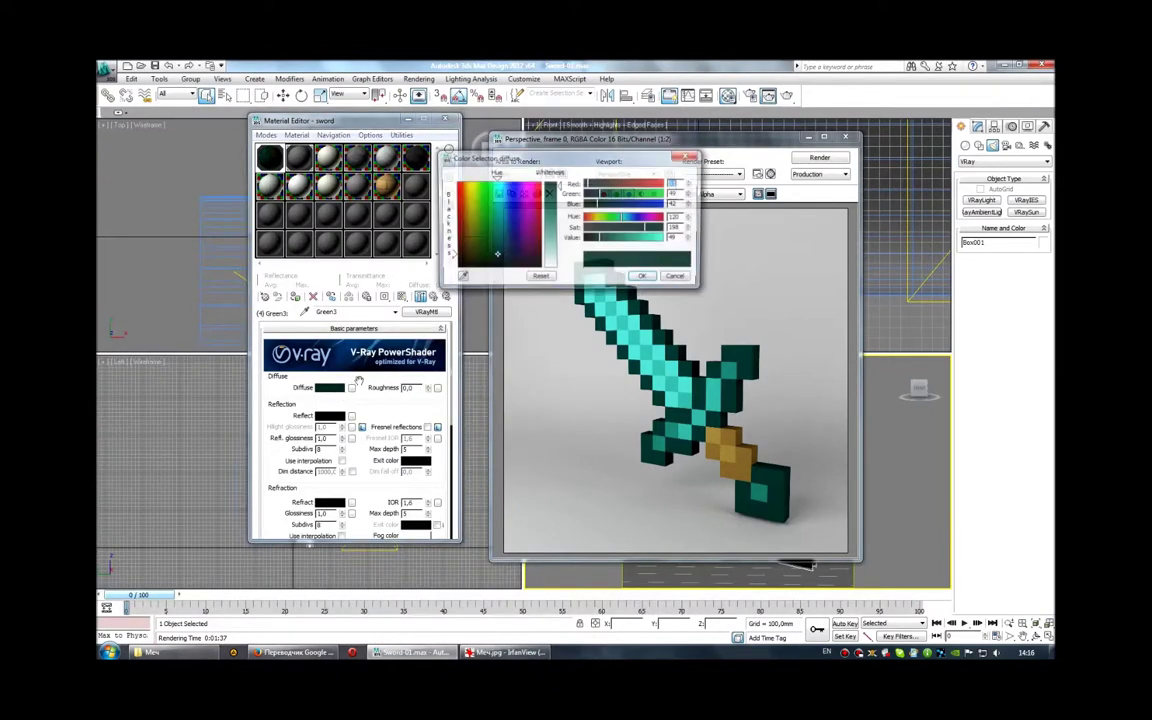
{"action": "left_click_drag", "start_coordinate": [599, 238], "coordinate": [597, 239]}
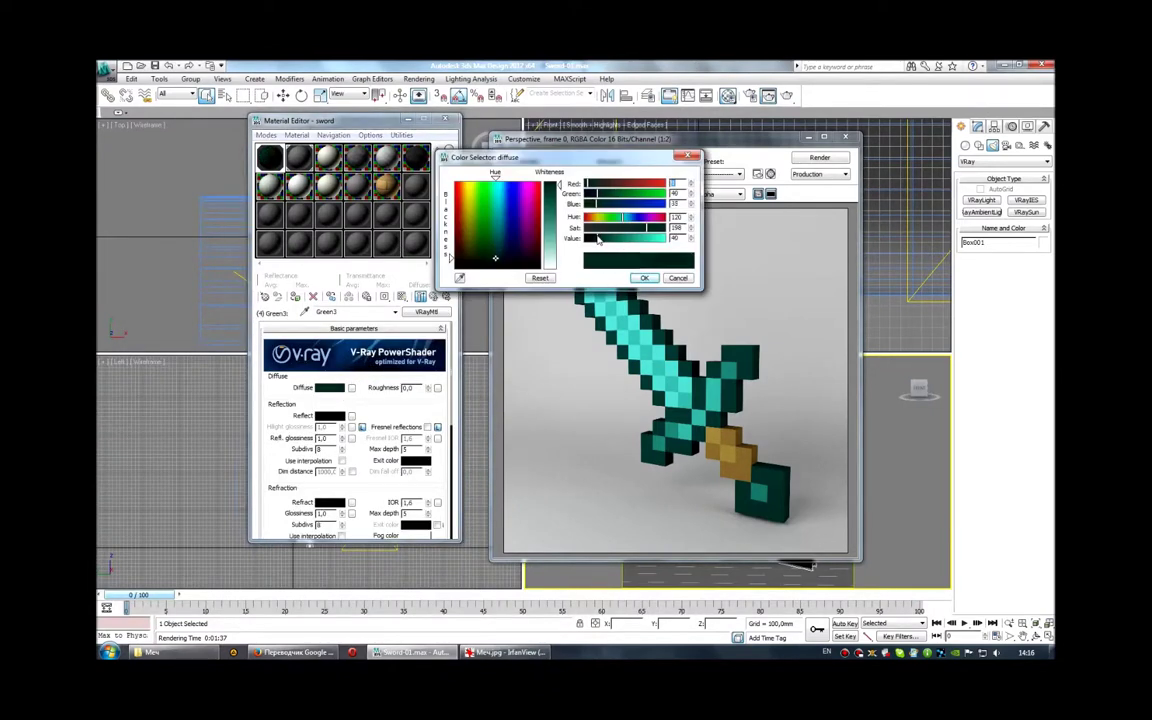
{"action": "left_click", "coordinate": [645, 278]}
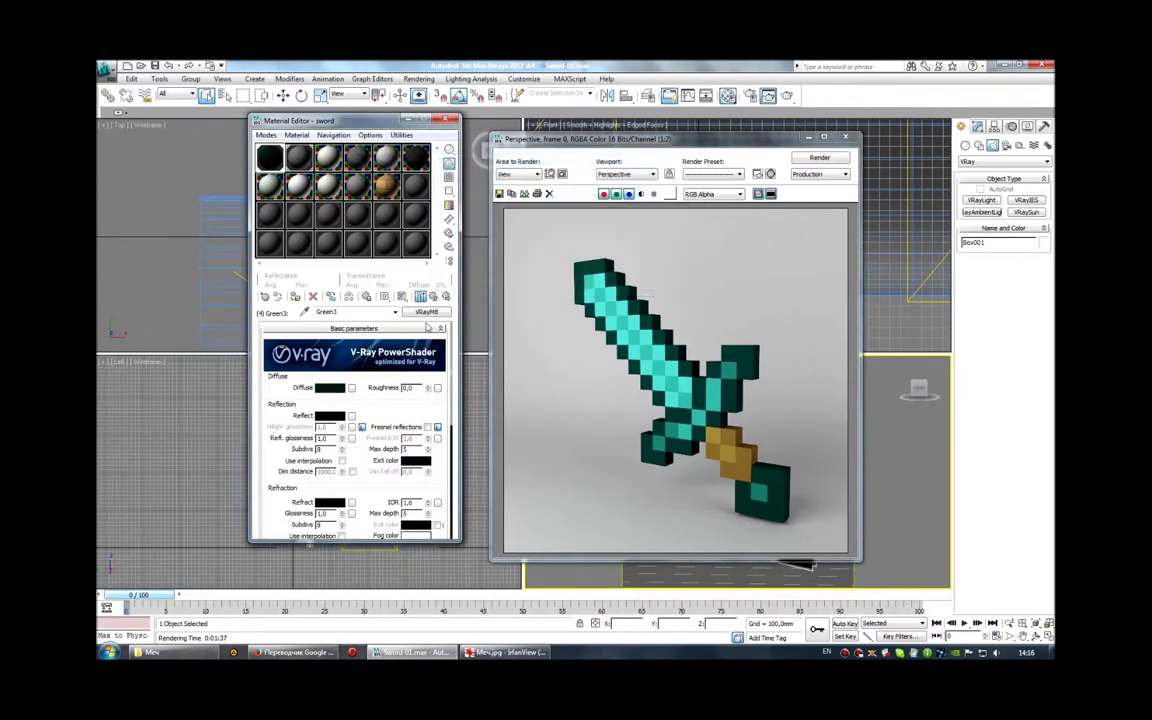
{"action": "left_click", "coordinate": [433, 298]}
Darken the Green1 diffuse to value 67 and the Green2 diffuse to value 99
{"action": "left_click", "coordinate": [352, 366]}
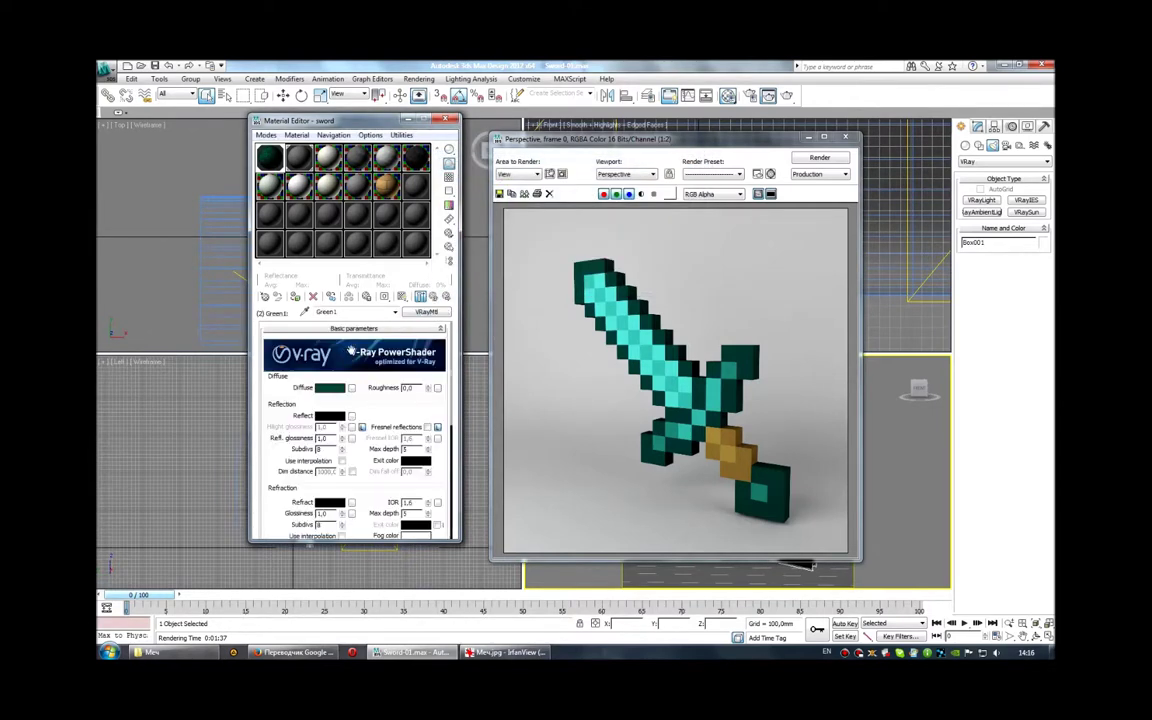
{"action": "left_click", "coordinate": [337, 393]}
{"action": "left_click_drag", "start_coordinate": [614, 240], "coordinate": [606, 244]}
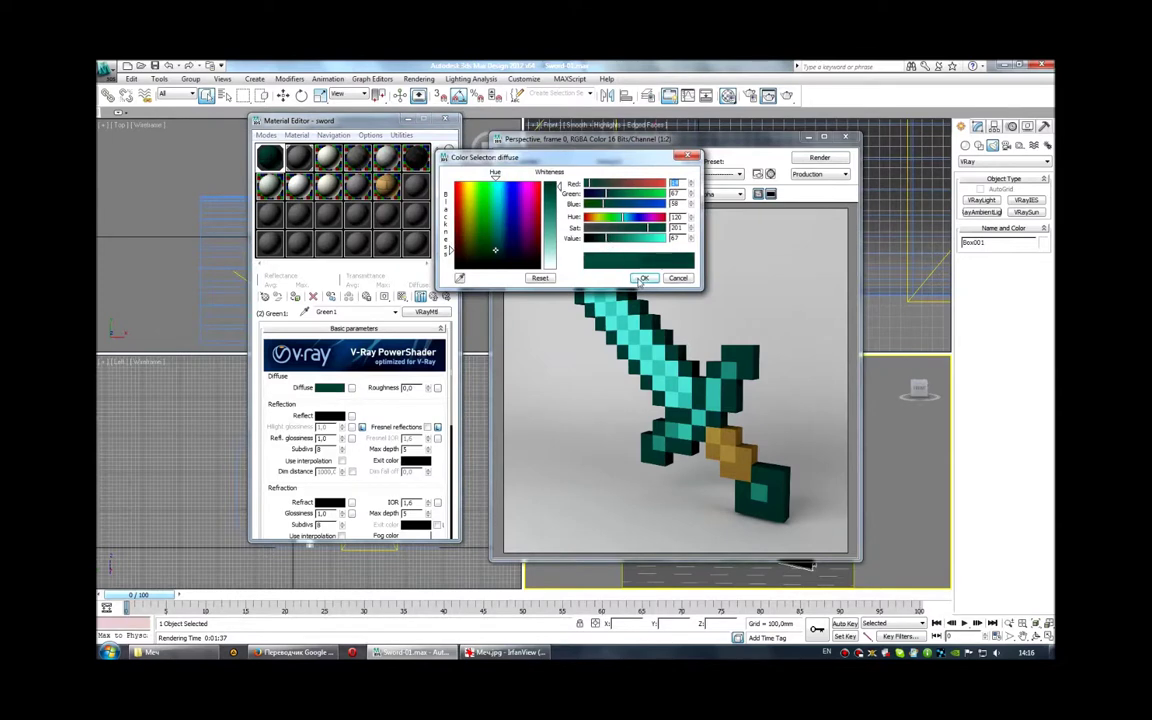
{"action": "left_click", "coordinate": [643, 278]}
{"action": "left_click", "coordinate": [433, 296]}
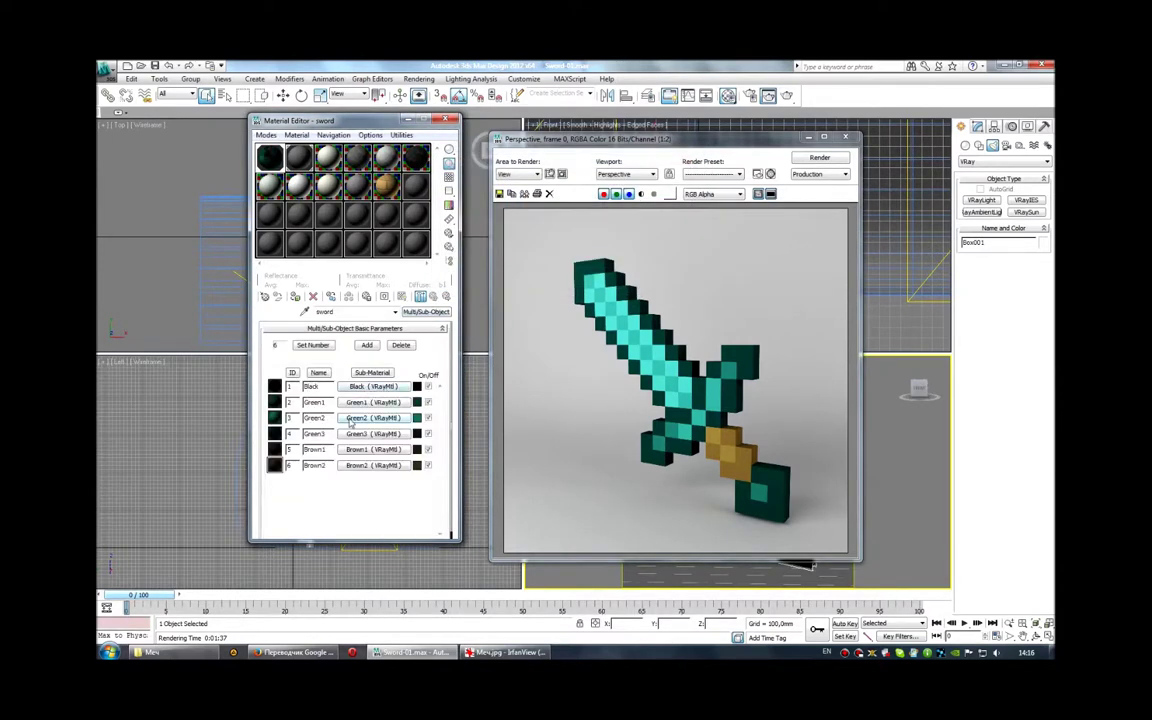
{"action": "left_click", "coordinate": [351, 418]}
{"action": "left_click", "coordinate": [342, 391]}
{"action": "left_click", "coordinate": [616, 240]}
{"action": "left_click", "coordinate": [644, 278]}
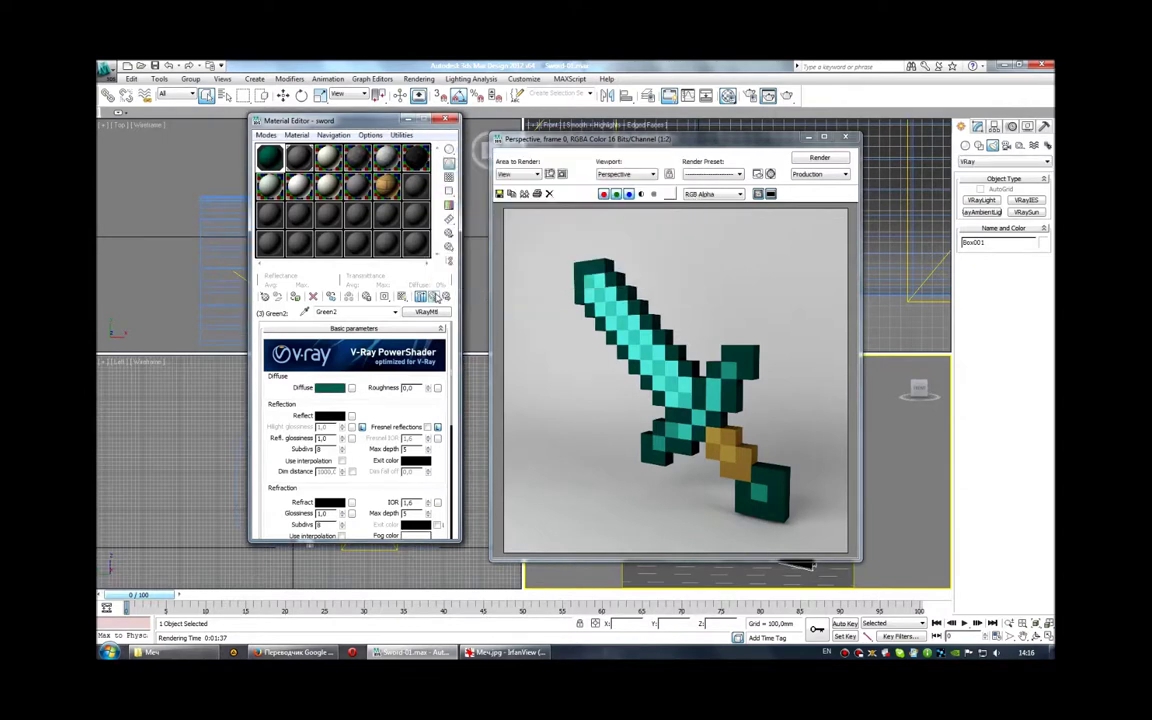
{"action": "left_click", "coordinate": [436, 297]}
Darken the Brown1 sub-material's diffuse colour to value 34
{"action": "left_click", "coordinate": [360, 448]}
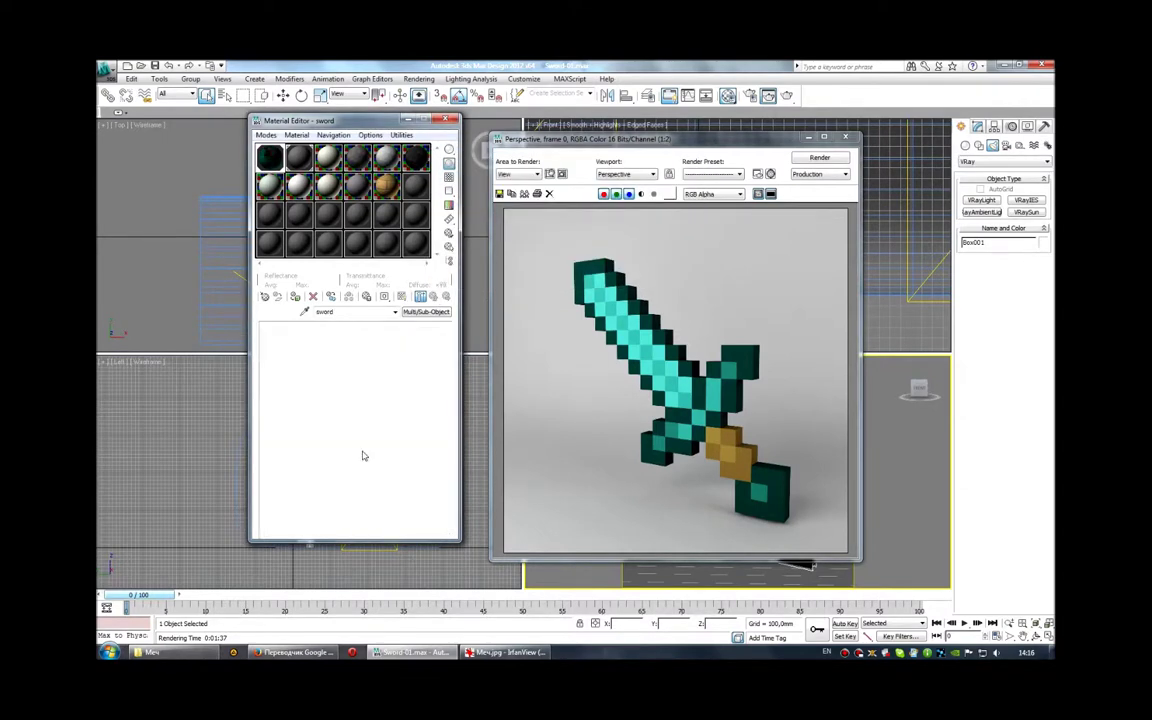
{"action": "left_click", "coordinate": [330, 387]}
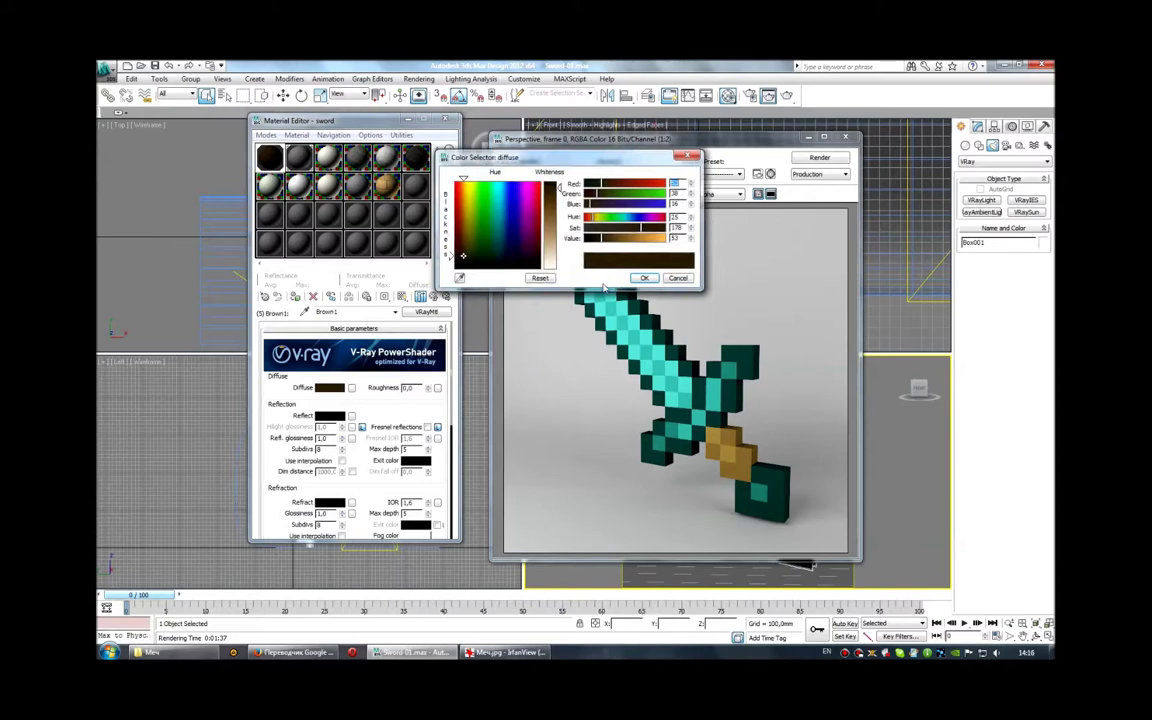
{"action": "left_click", "coordinate": [677, 279]}
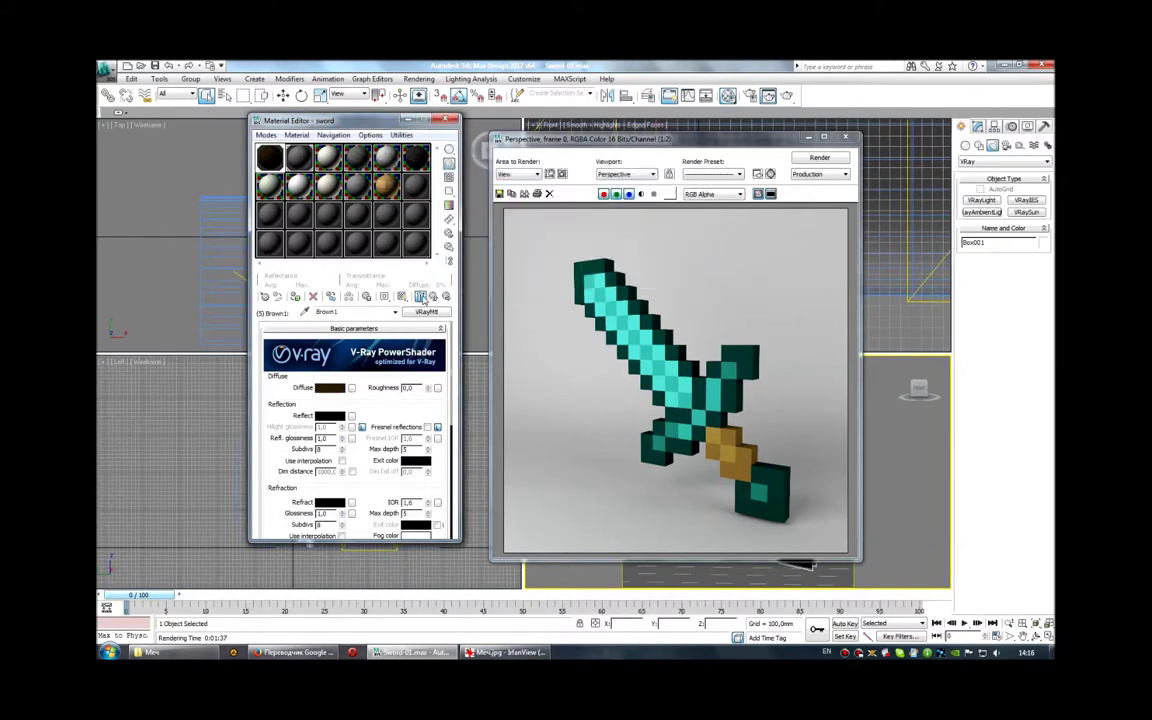
{"action": "left_click", "coordinate": [421, 297]}
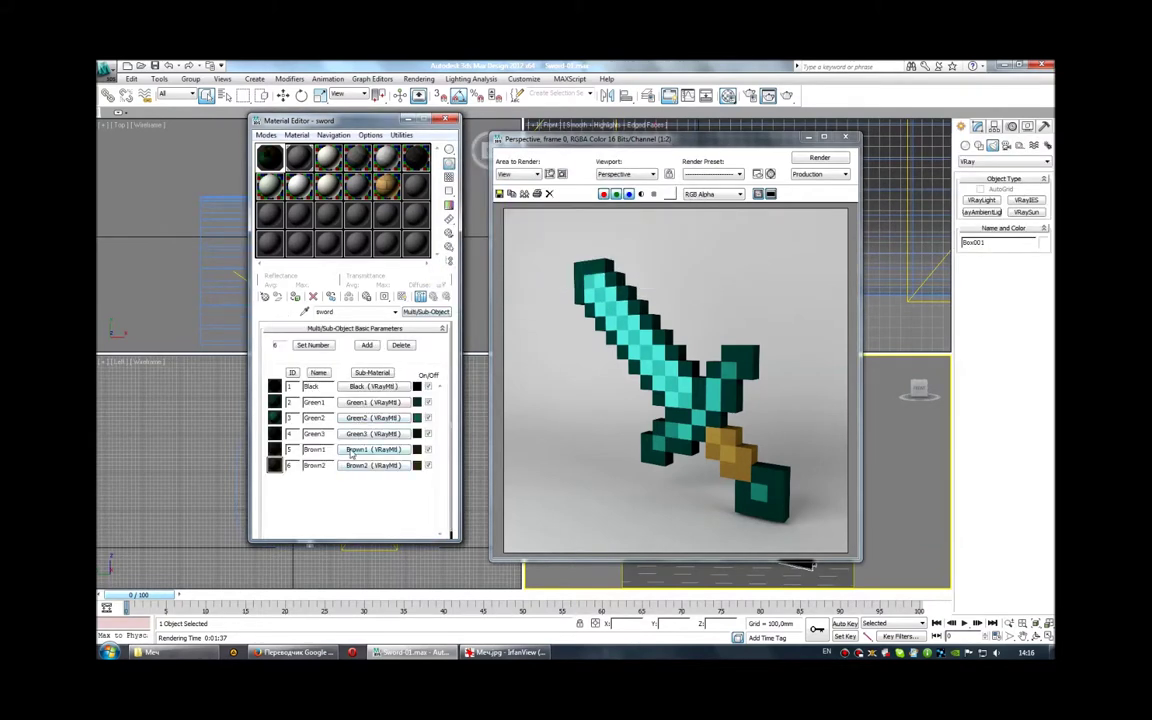
{"action": "left_click", "coordinate": [356, 464]}
{"action": "left_click", "coordinate": [421, 297]}
{"action": "left_click", "coordinate": [356, 406]}
{"action": "left_click", "coordinate": [341, 393]}
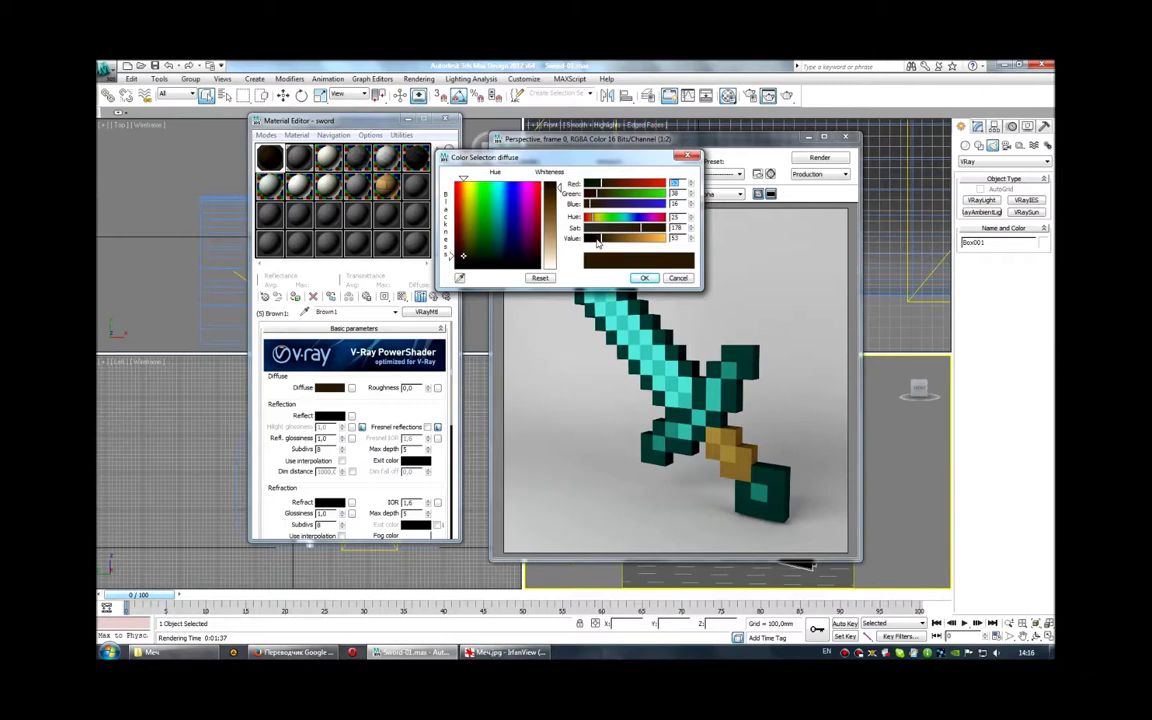
{"action": "left_click_drag", "start_coordinate": [597, 242], "coordinate": [595, 244]}
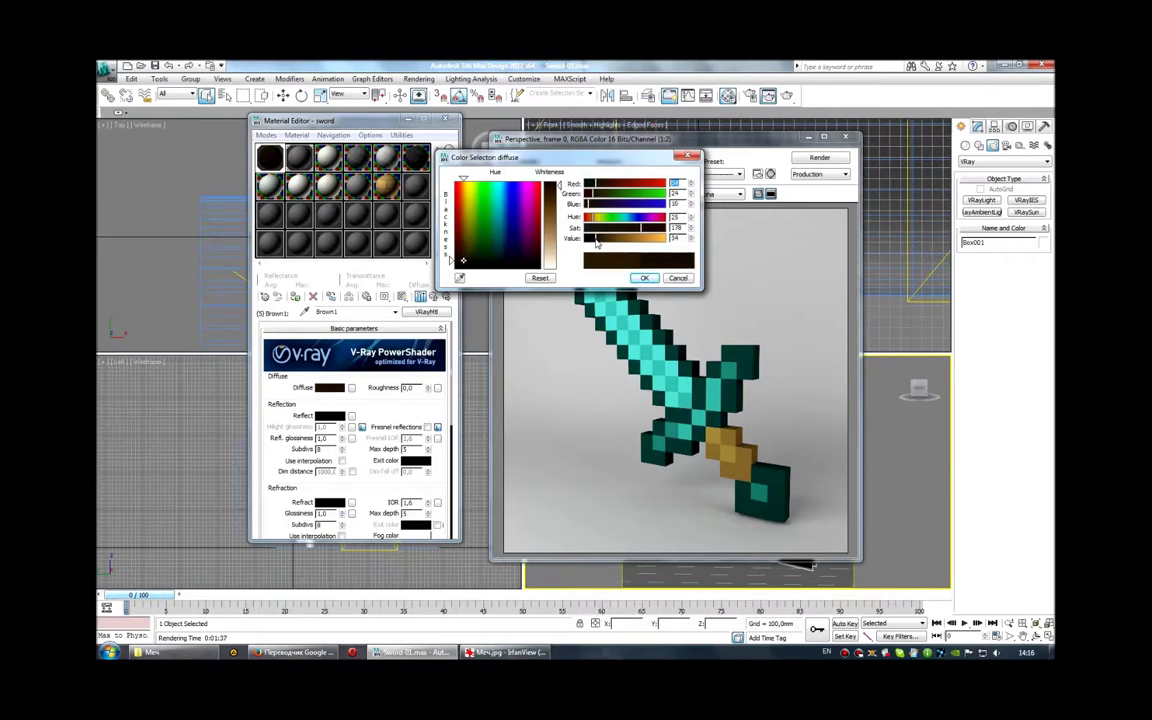
{"action": "left_click", "coordinate": [643, 278]}
Darken the Brown2 sub-material's diffuse colour to value 44
{"action": "left_click", "coordinate": [421, 297]}
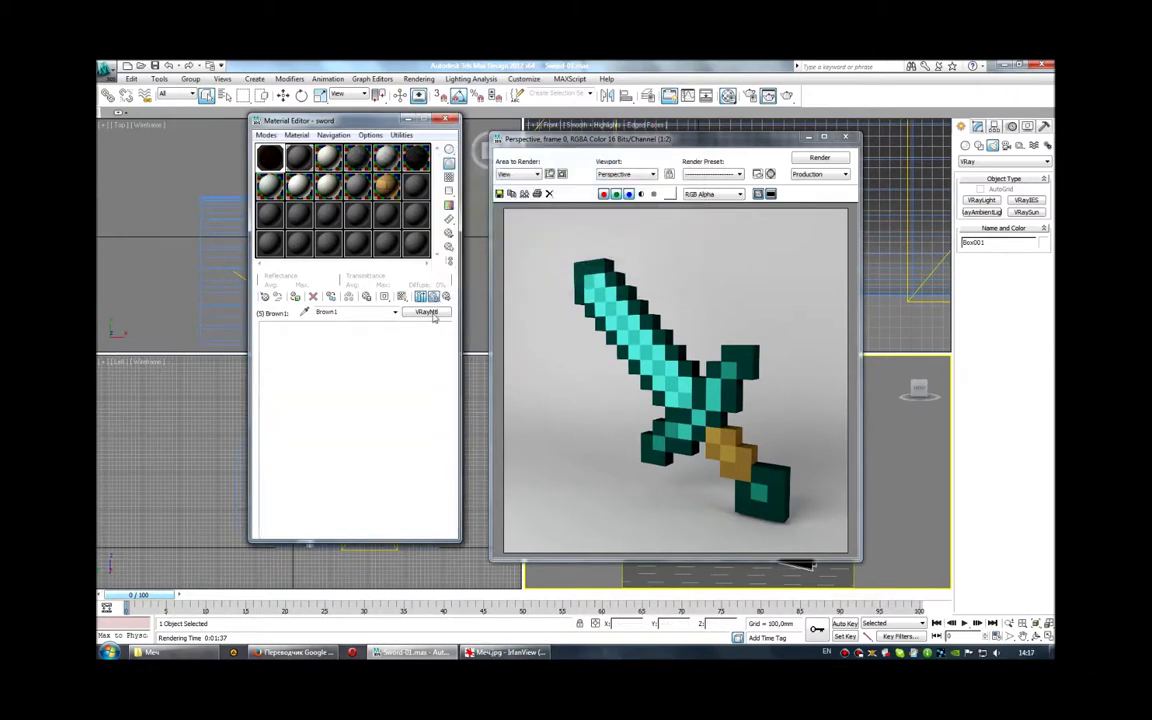
{"action": "left_click", "coordinate": [347, 372]}
{"action": "left_click", "coordinate": [330, 387]}
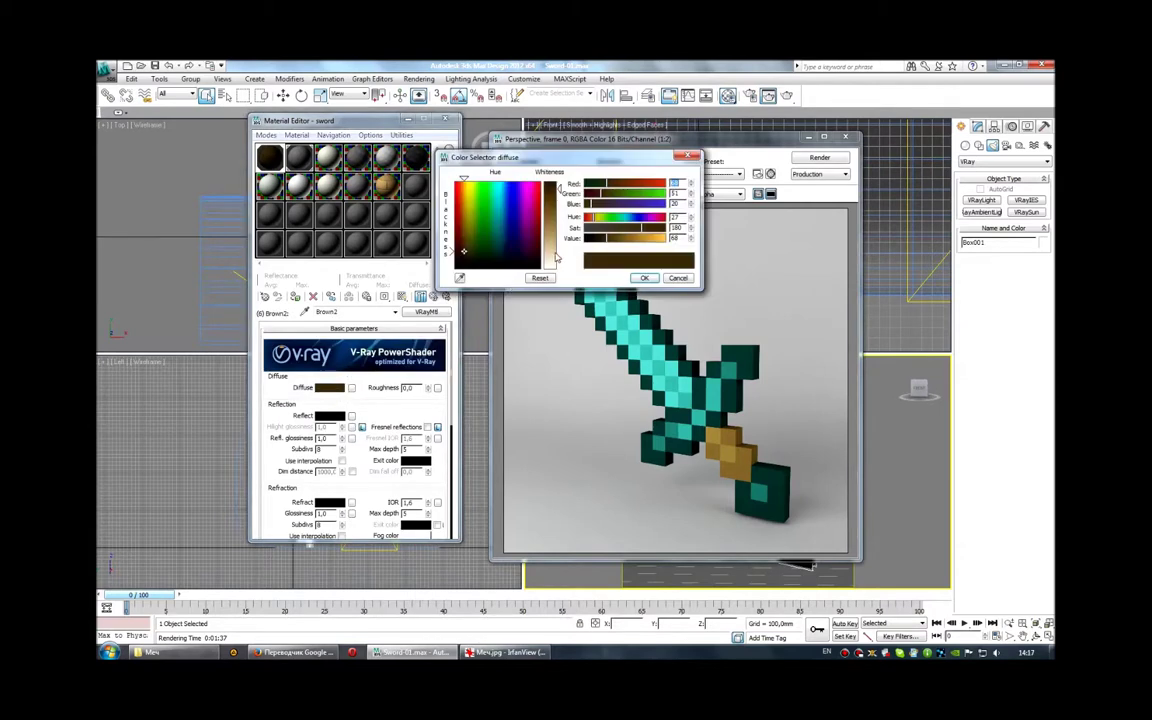
{"action": "left_click_drag", "start_coordinate": [618, 241], "coordinate": [601, 240]}
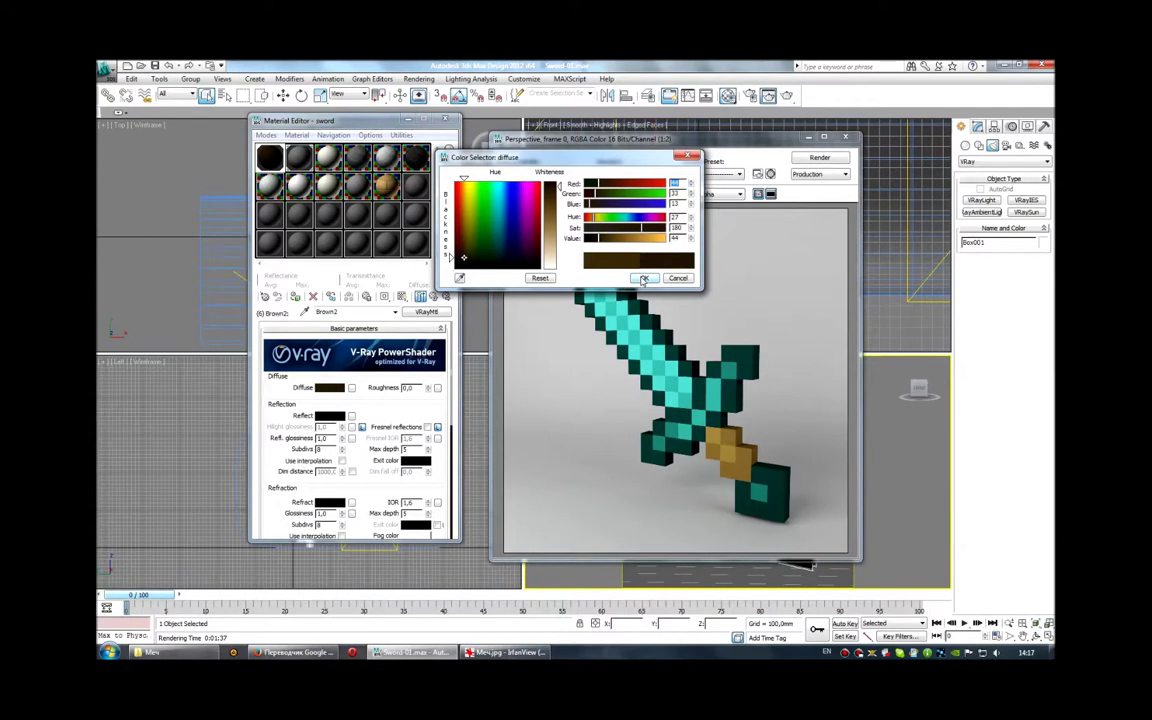
{"action": "left_click", "coordinate": [644, 279]}
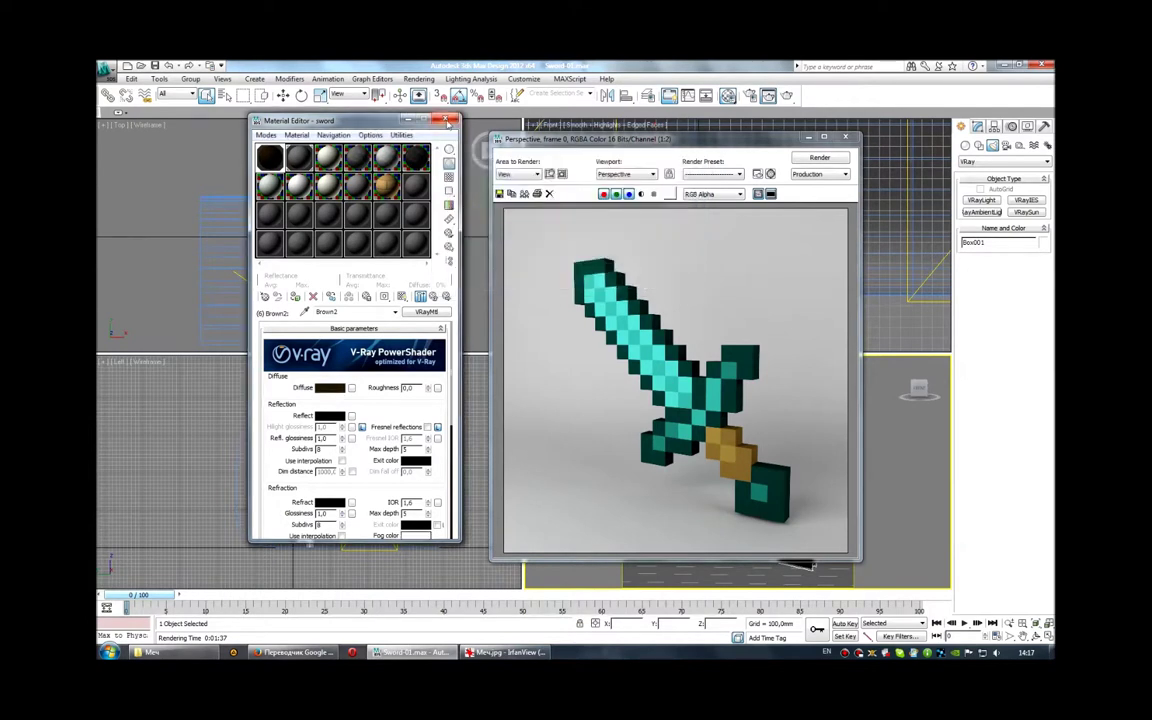
Close the Material Editor and the previous render window
{"action": "left_click", "coordinate": [447, 120]}
{"action": "left_click", "coordinate": [845, 137]}
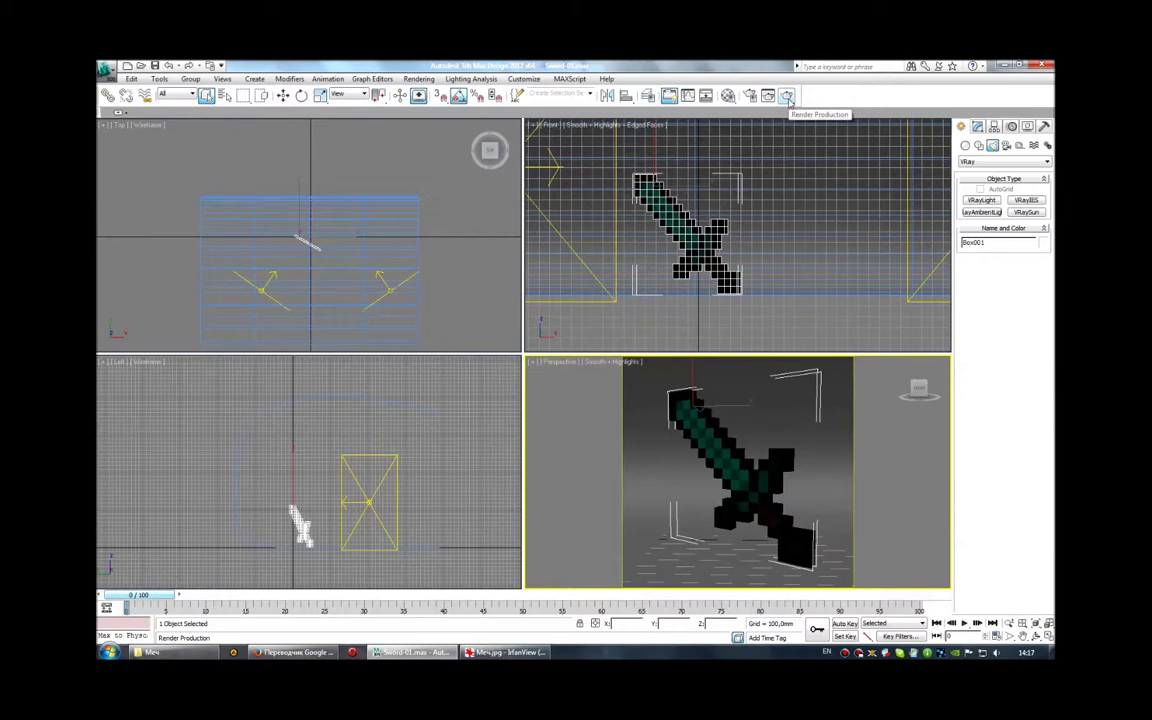
{"action": "left_click", "coordinate": [105, 69]}
{"action": "left_click", "coordinate": [222, 66]}
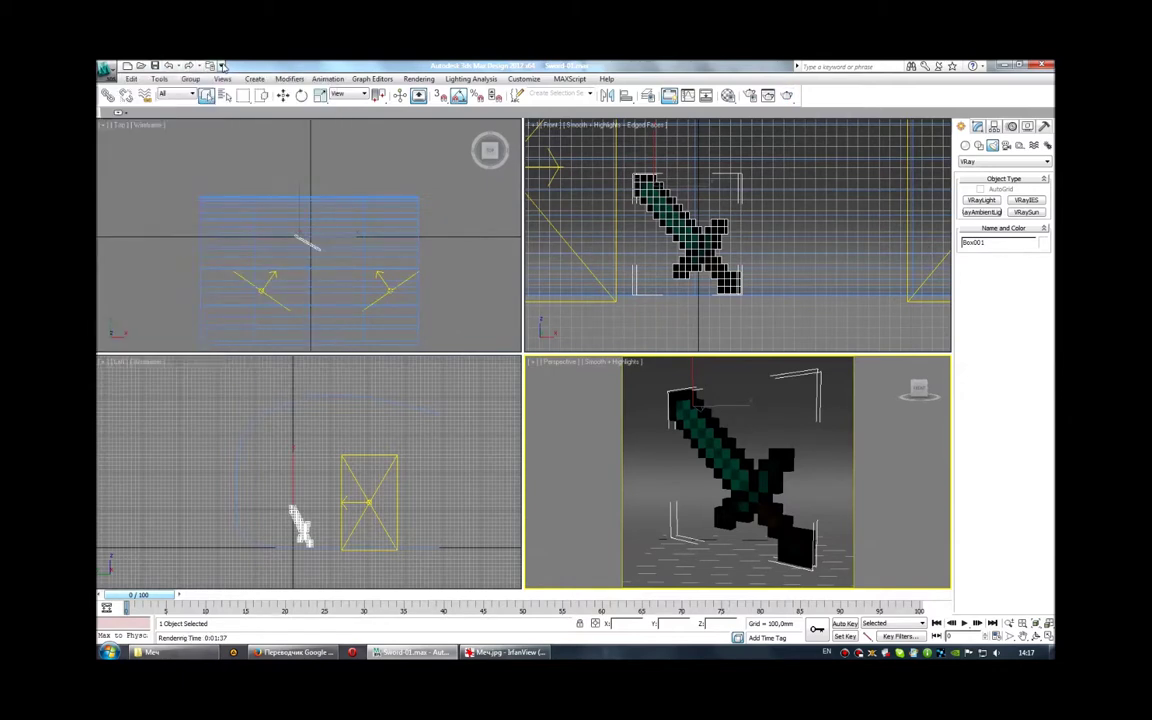
In Render Setup, change the render output file to Sword-02 and start rendering
{"action": "left_click", "coordinate": [669, 95]}
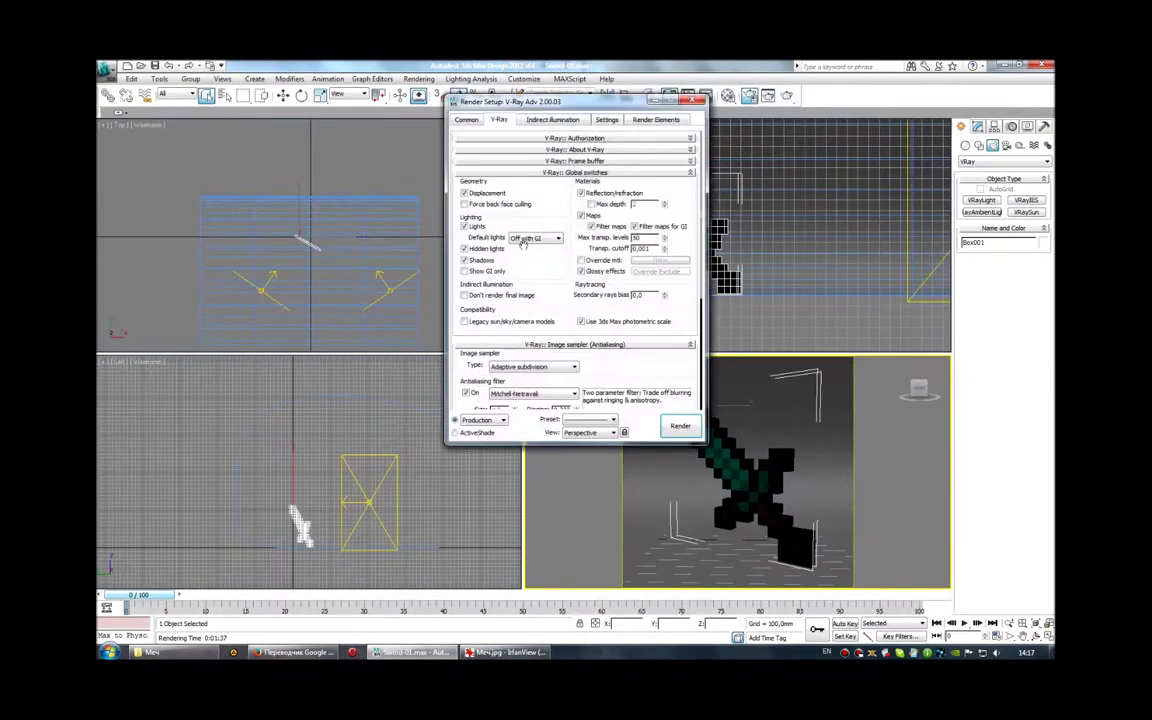
{"action": "left_click", "coordinate": [467, 120]}
{"action": "scroll", "coordinate": [549, 203], "scroll_direction": "down", "scroll_amount": 5}
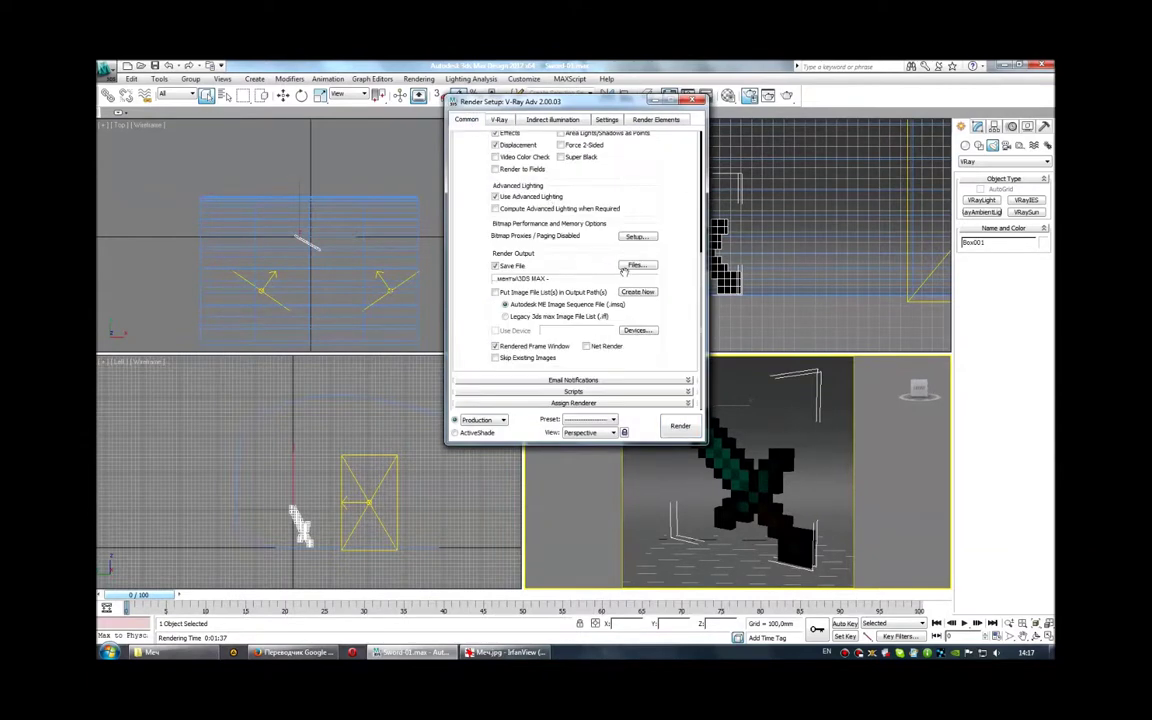
{"action": "left_click", "coordinate": [637, 265]}
{"action": "key", "text": "BackSpace"}
{"action": "type", "text": "2"}
{"action": "left_click", "coordinate": [861, 257]}
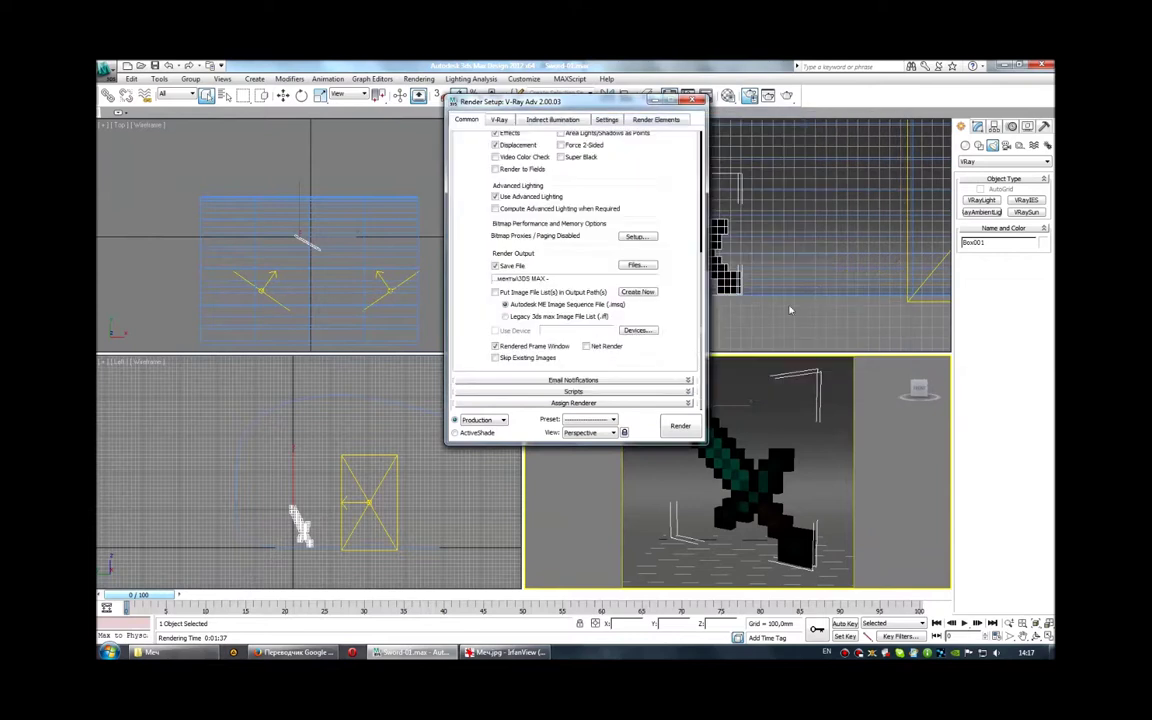
{"action": "left_click", "coordinate": [684, 426]}
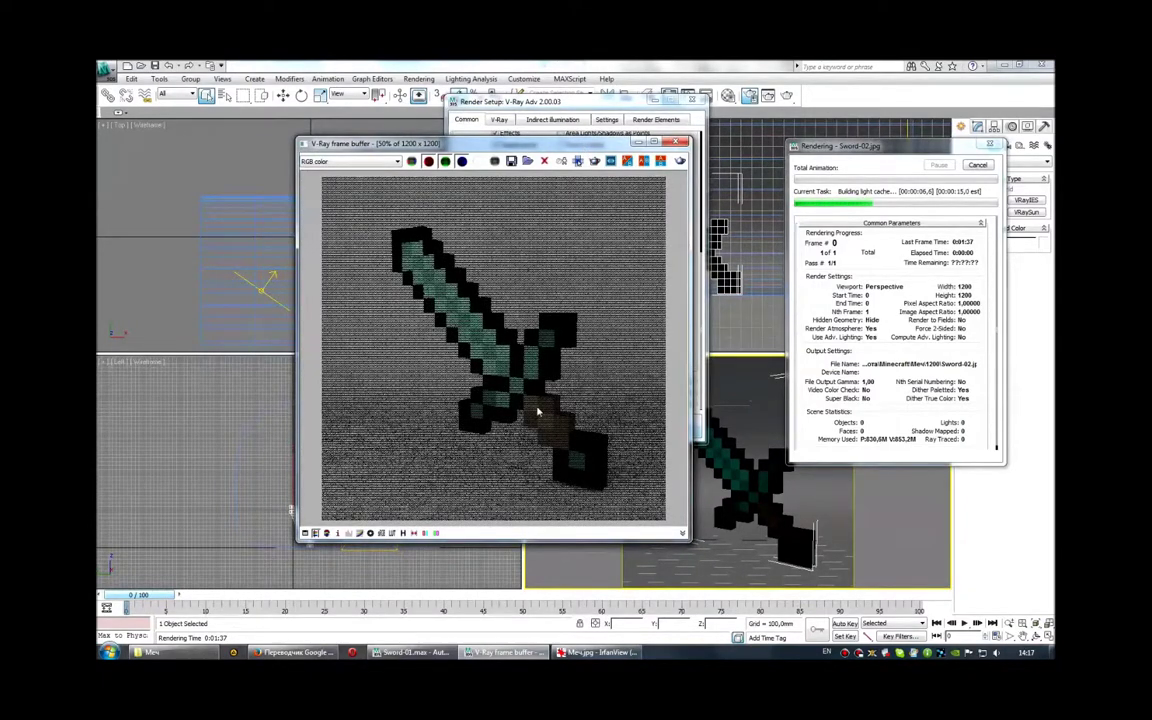
Compare the Sword-02 render with the Меч.jpg reference, then close the render window
{"action": "key", "text": "alt+Tab"}
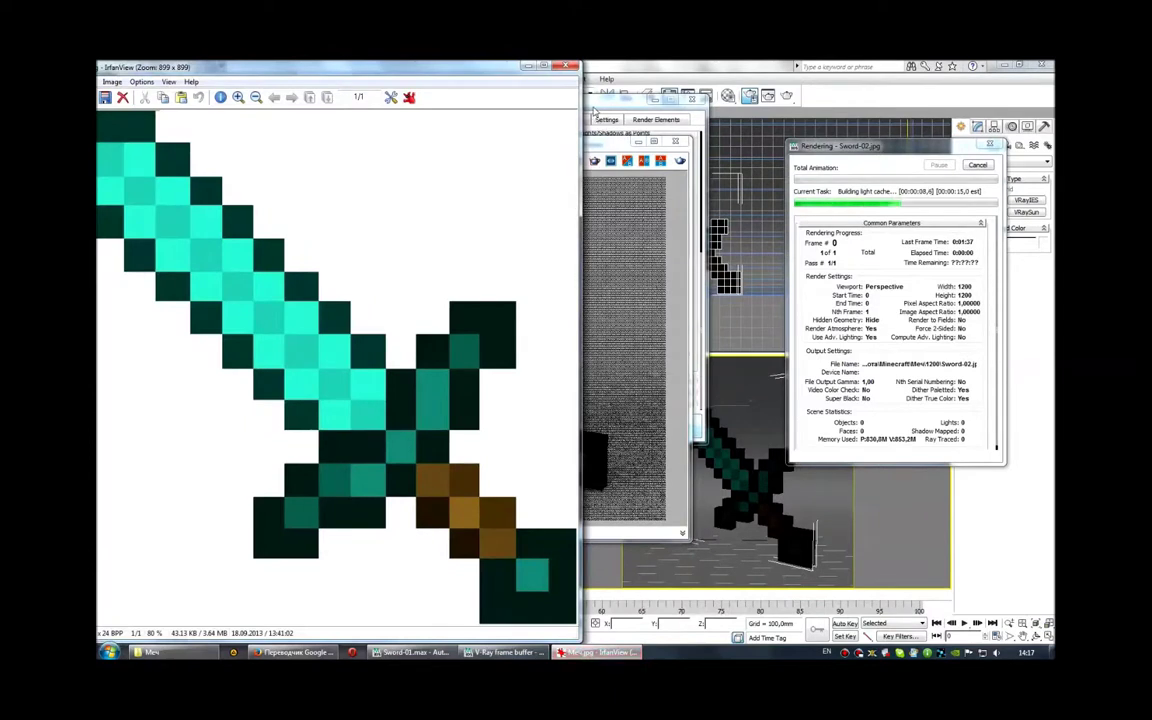
{"action": "left_click_drag", "start_coordinate": [520, 77], "coordinate": [430, 77]}
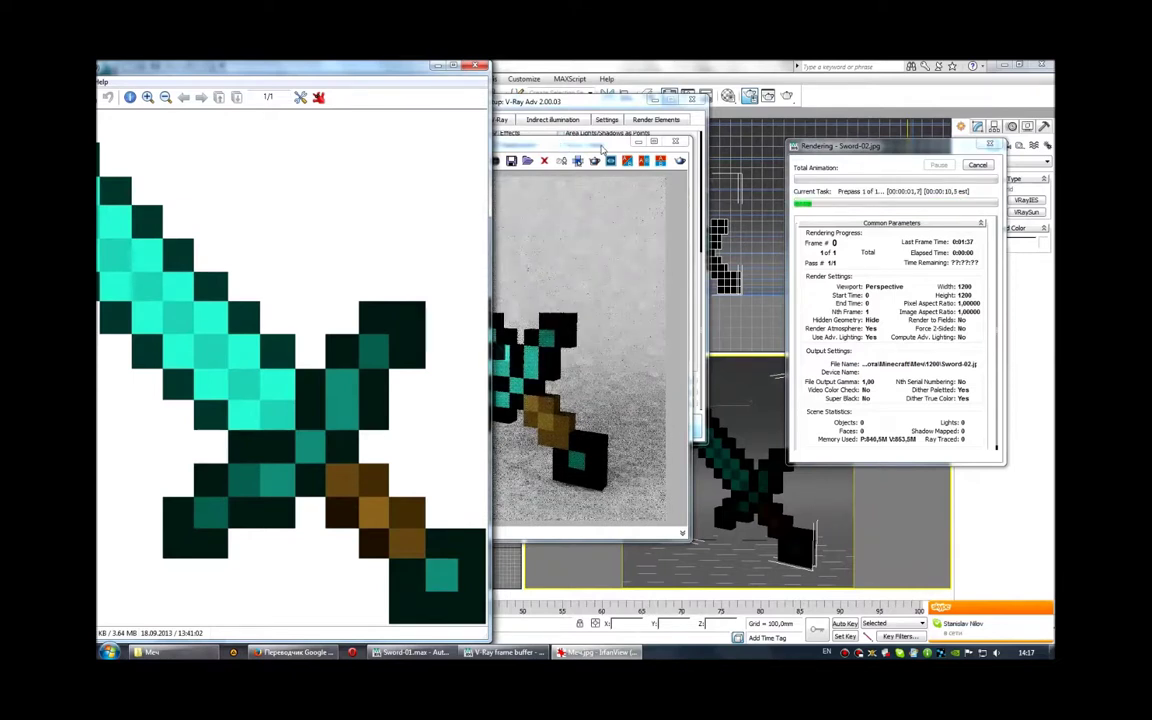
{"action": "left_click", "coordinate": [553, 147]}
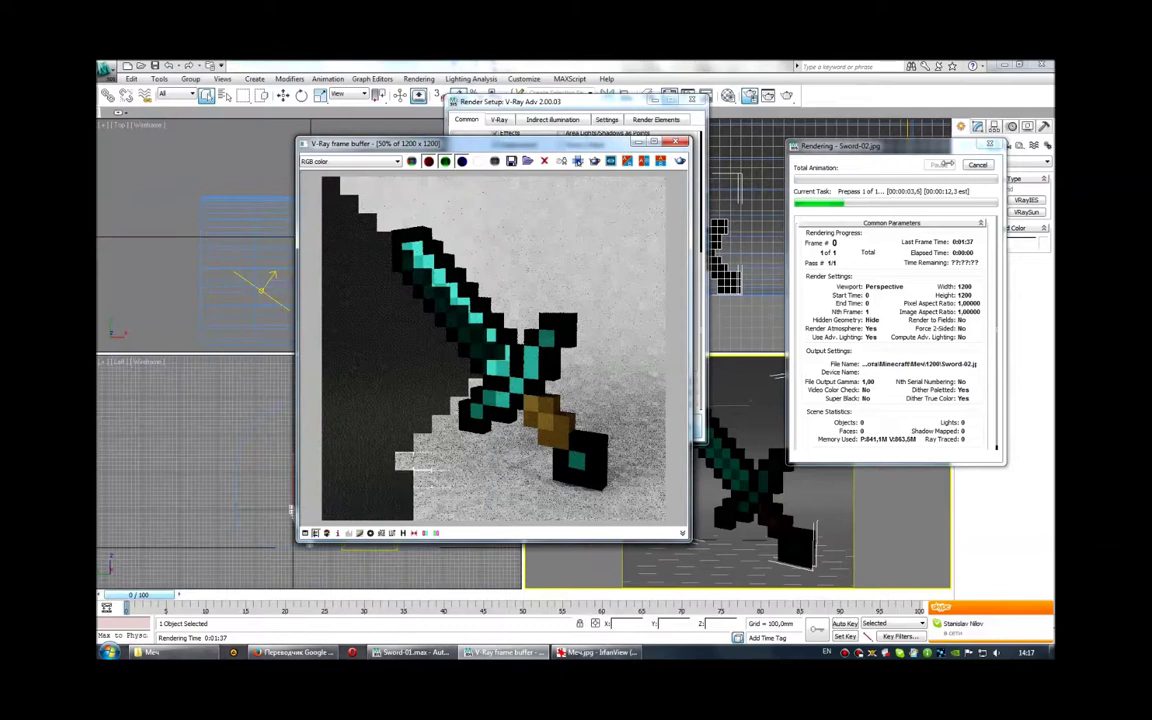
{"action": "left_click", "coordinate": [676, 142]}
Reopen the Material Editor and darken the Brown1 diffuse further to value 18
{"action": "key", "text": "m"}
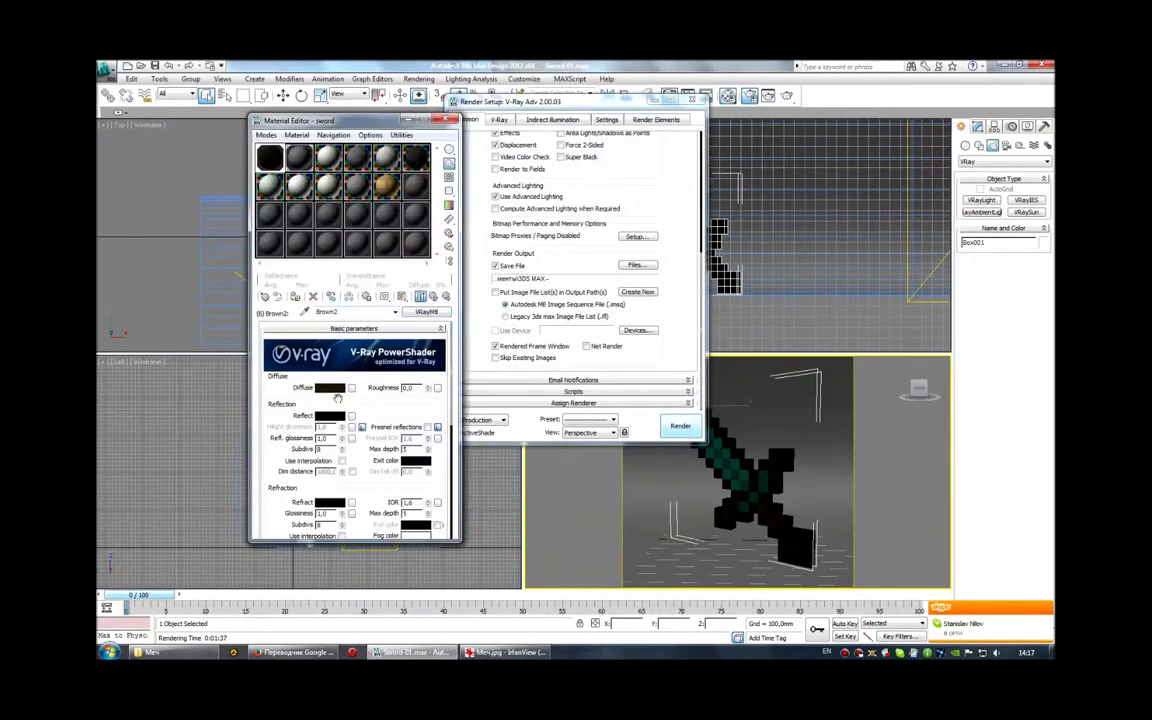
{"action": "left_click", "coordinate": [384, 296]}
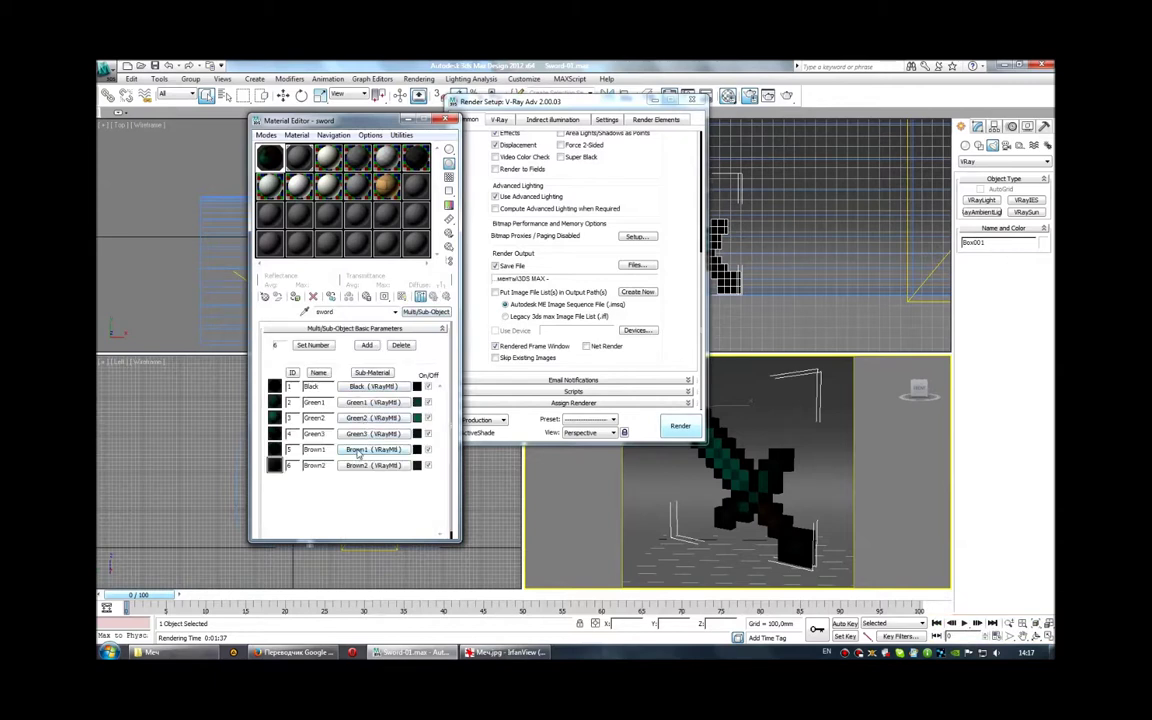
{"action": "left_click", "coordinate": [359, 452]}
{"action": "left_click", "coordinate": [330, 387]}
{"action": "left_click_drag", "start_coordinate": [594, 239], "coordinate": [593, 240]}
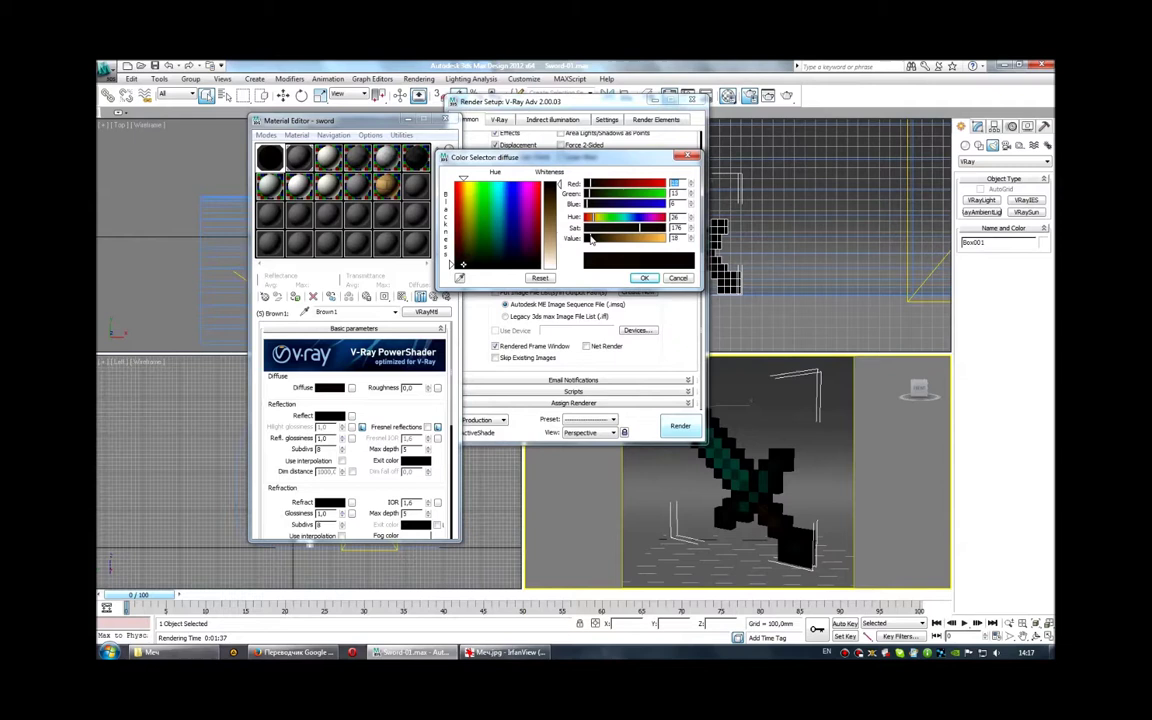
{"action": "left_click", "coordinate": [644, 278]}
Darken the Brown2 diffuse further to value 34 and close the Material Editor
{"action": "left_click", "coordinate": [384, 296]}
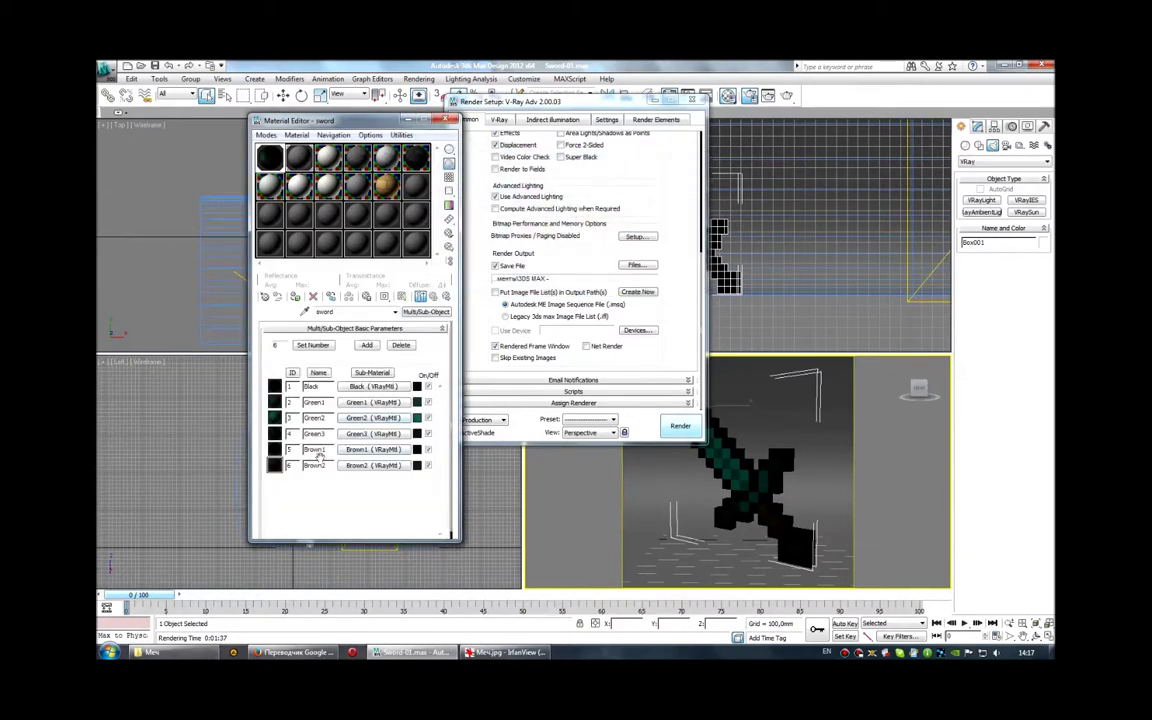
{"action": "left_click", "coordinate": [348, 472]}
{"action": "left_click", "coordinate": [328, 389]}
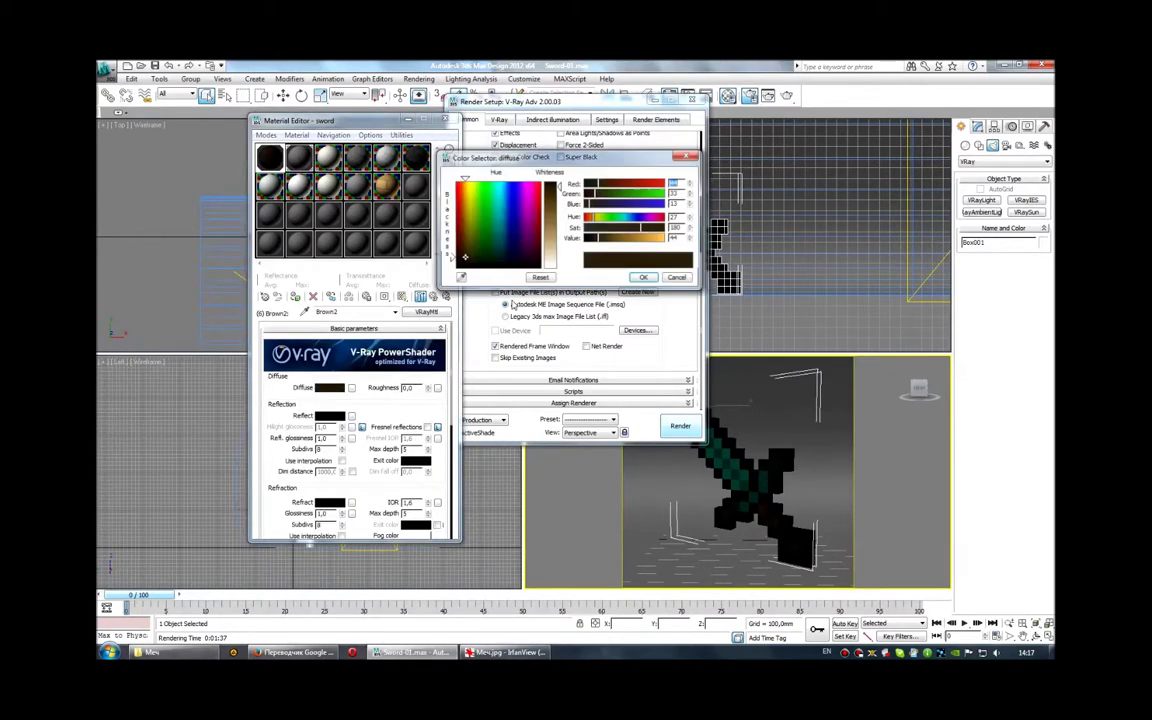
{"action": "left_click_drag", "start_coordinate": [595, 244], "coordinate": [592, 243]}
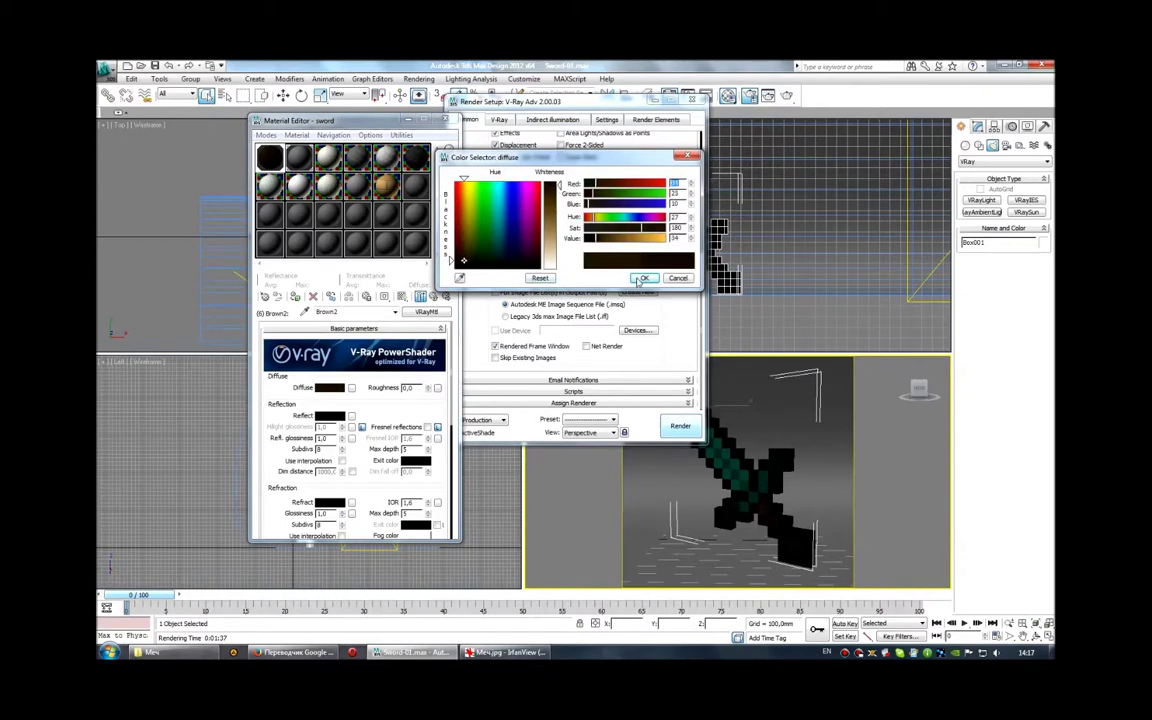
{"action": "left_click", "coordinate": [643, 278]}
{"action": "left_click", "coordinate": [405, 120]}
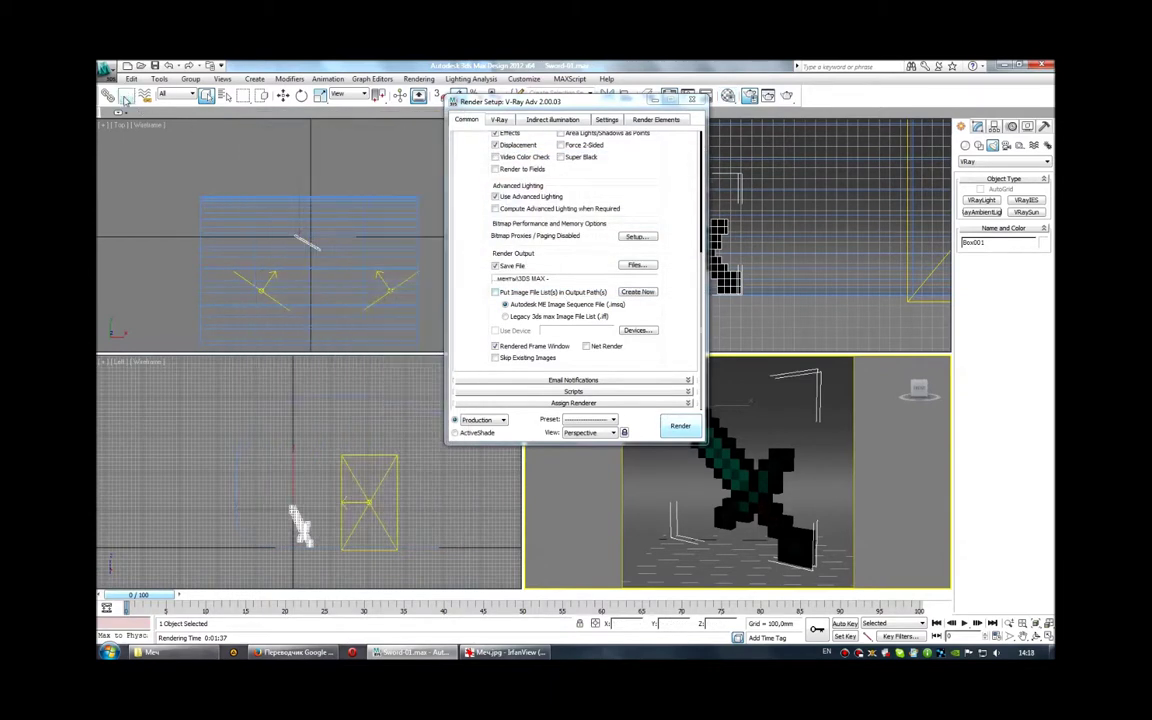
{"action": "left_click", "coordinate": [105, 70]}
{"action": "left_click", "coordinate": [105, 70]}
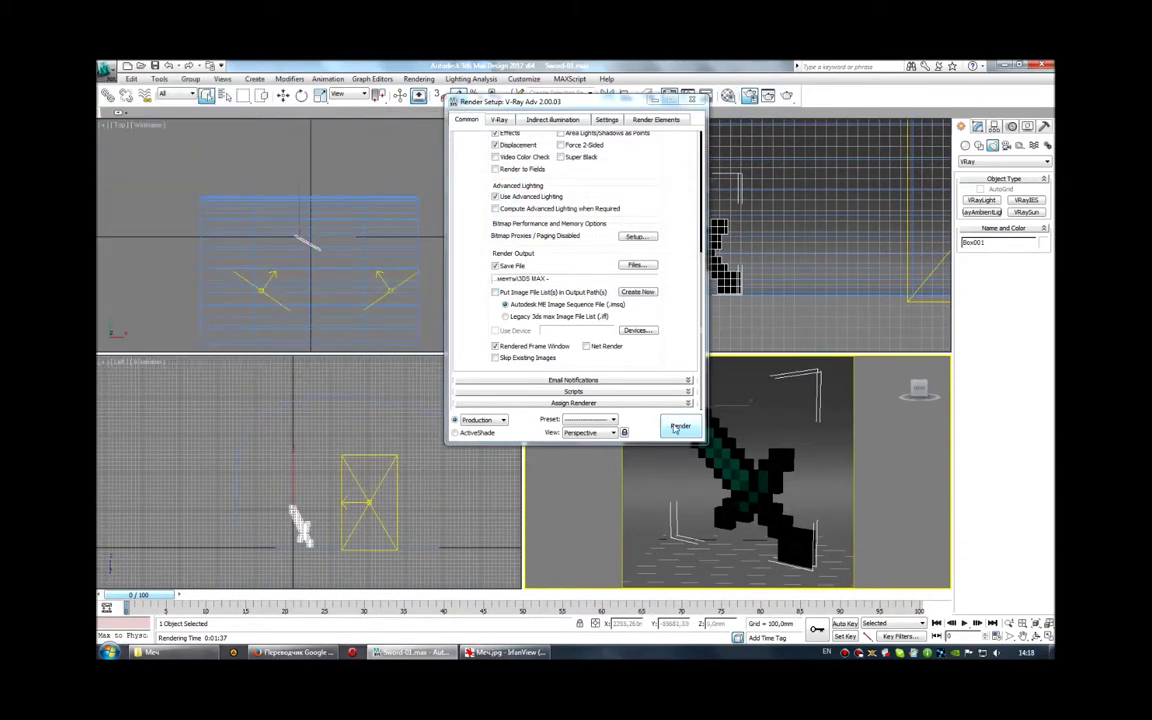
Start the darker-brown sword render and briefly check the reference image
{"action": "left_click", "coordinate": [677, 428]}
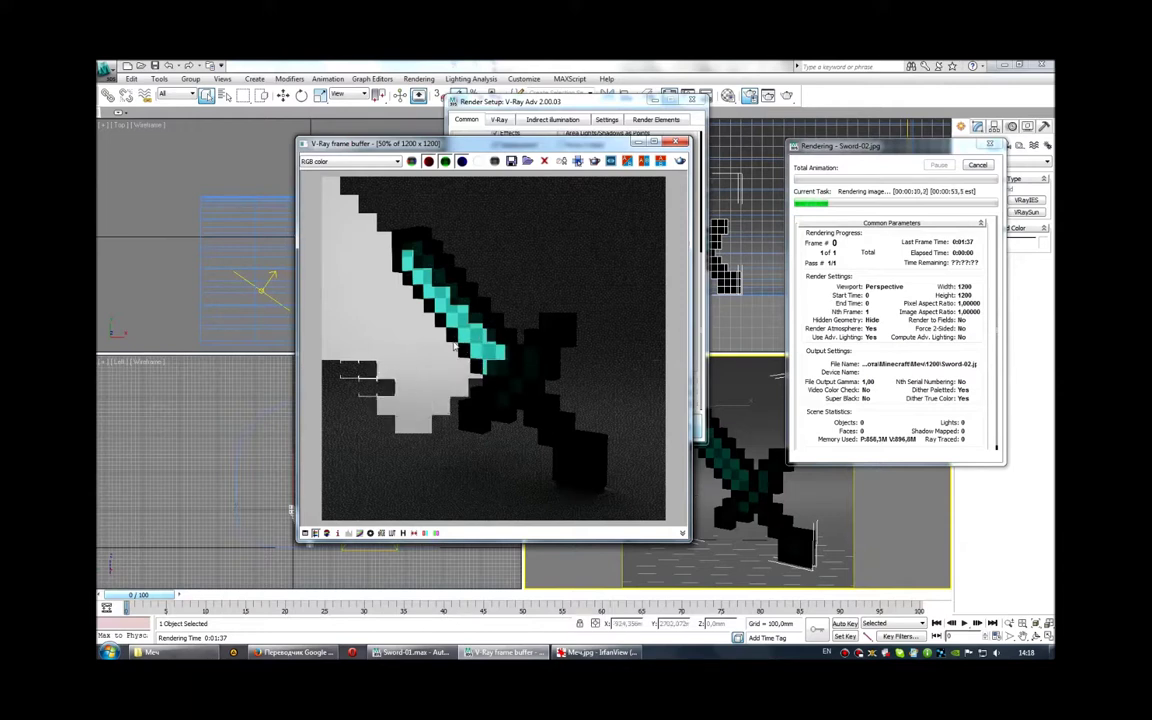
{"action": "left_click", "coordinate": [597, 652]}
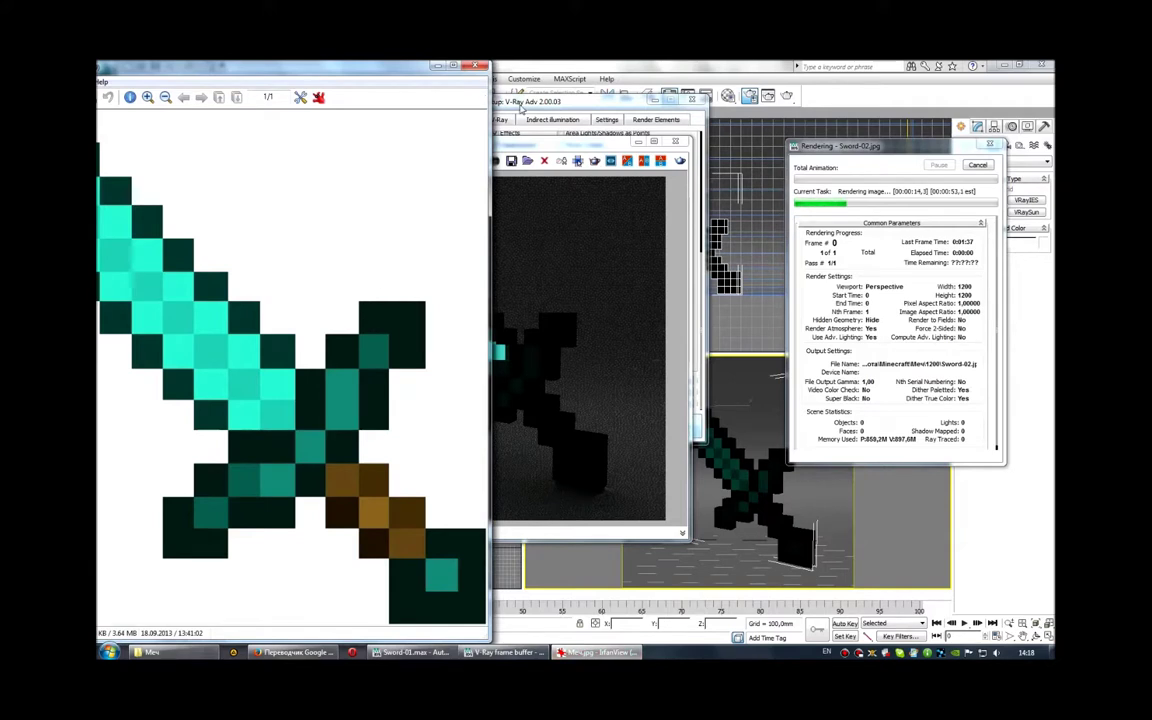
{"action": "left_click", "coordinate": [545, 148]}
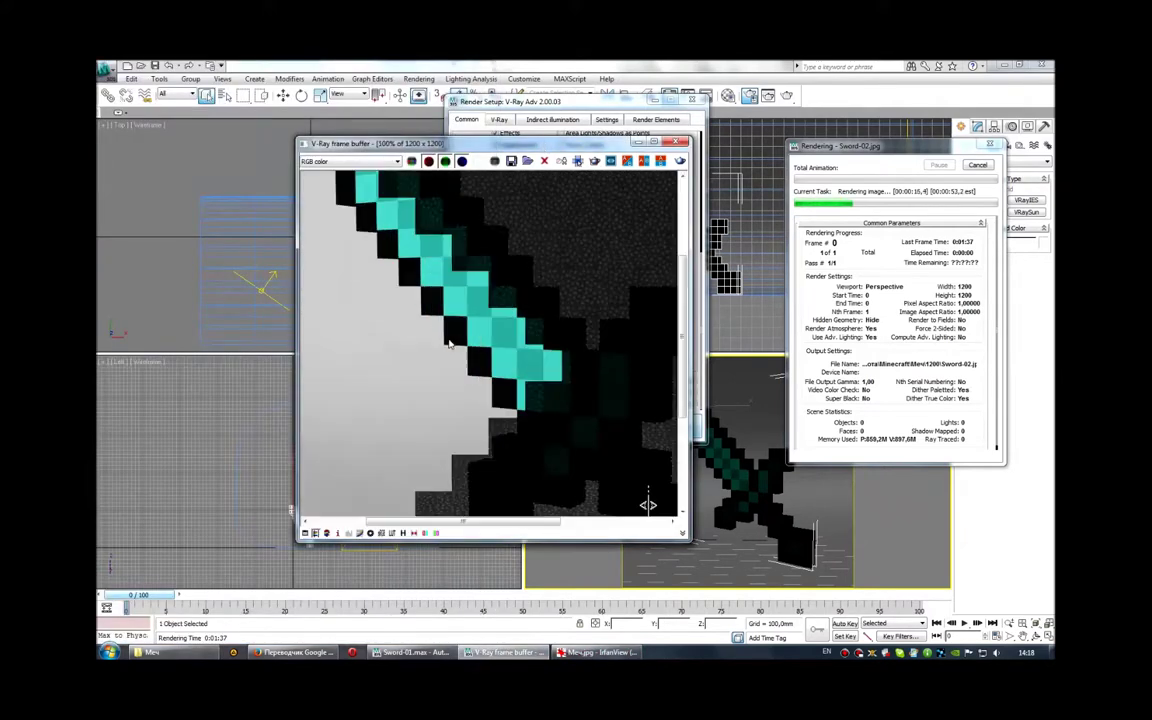
Zoom in and out of the V-Ray frame buffer to inspect the partial render
{"action": "scroll", "coordinate": [452, 355], "scroll_direction": "down", "scroll_amount": 1}
{"action": "scroll", "coordinate": [456, 370], "scroll_direction": "down", "scroll_amount": 1}
{"action": "scroll", "coordinate": [460, 385], "scroll_direction": "down", "scroll_amount": 1}
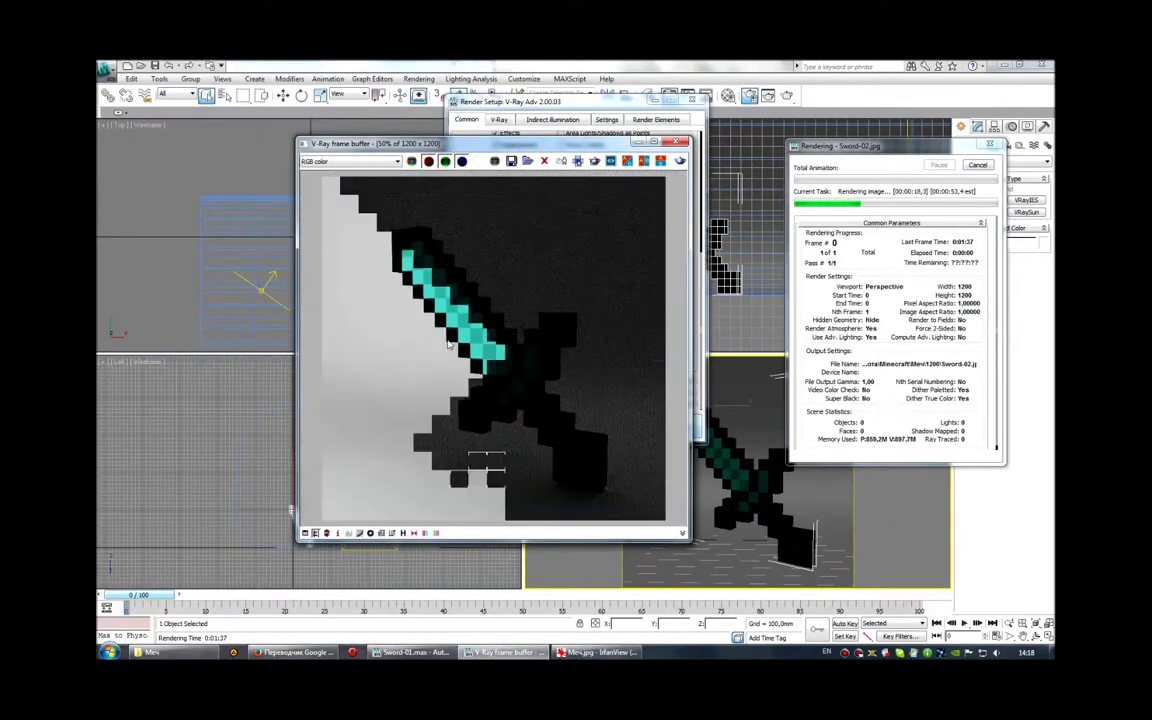
{"action": "scroll", "coordinate": [462, 390], "scroll_direction": "up", "scroll_amount": 1}
{"action": "scroll", "coordinate": [462, 390], "scroll_direction": "up", "scroll_amount": 1}
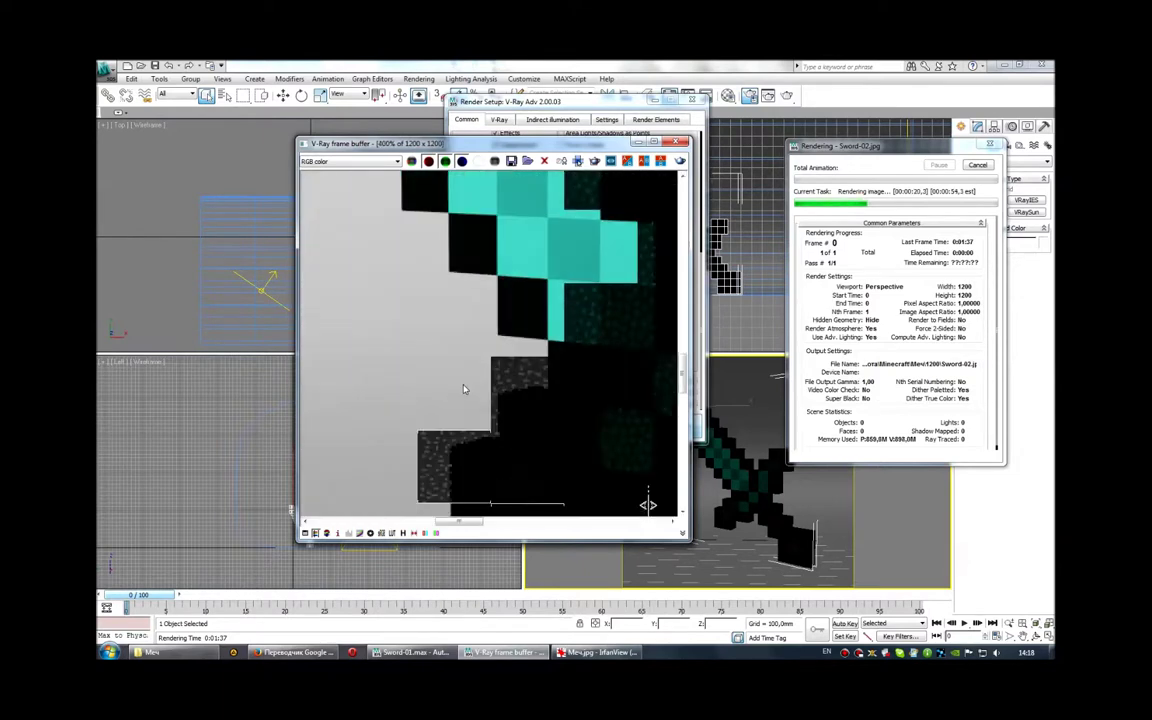
{"action": "scroll", "coordinate": [463, 389], "scroll_direction": "up", "scroll_amount": 1}
{"action": "scroll", "coordinate": [463, 389], "scroll_direction": "down", "scroll_amount": 1}
{"action": "scroll", "coordinate": [463, 389], "scroll_direction": "down", "scroll_amount": 1}
{"action": "scroll", "coordinate": [461, 388], "scroll_direction": "down", "scroll_amount": 1}
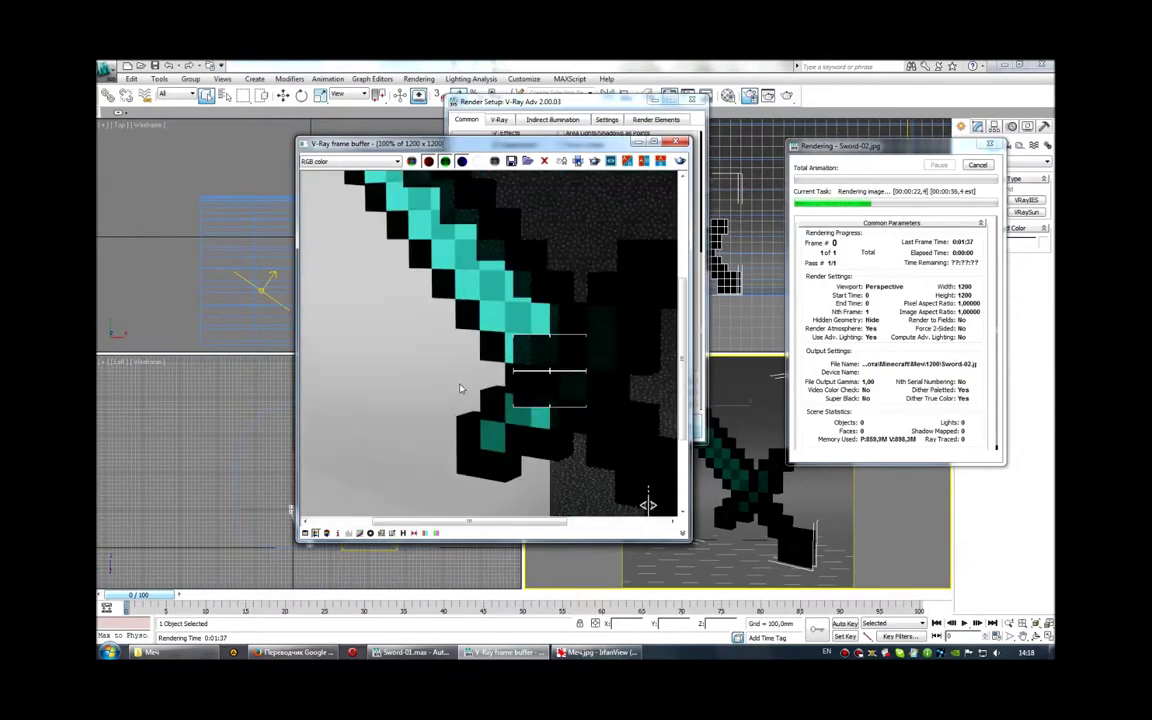
{"action": "scroll", "coordinate": [480, 394], "scroll_direction": "down", "scroll_amount": 1}
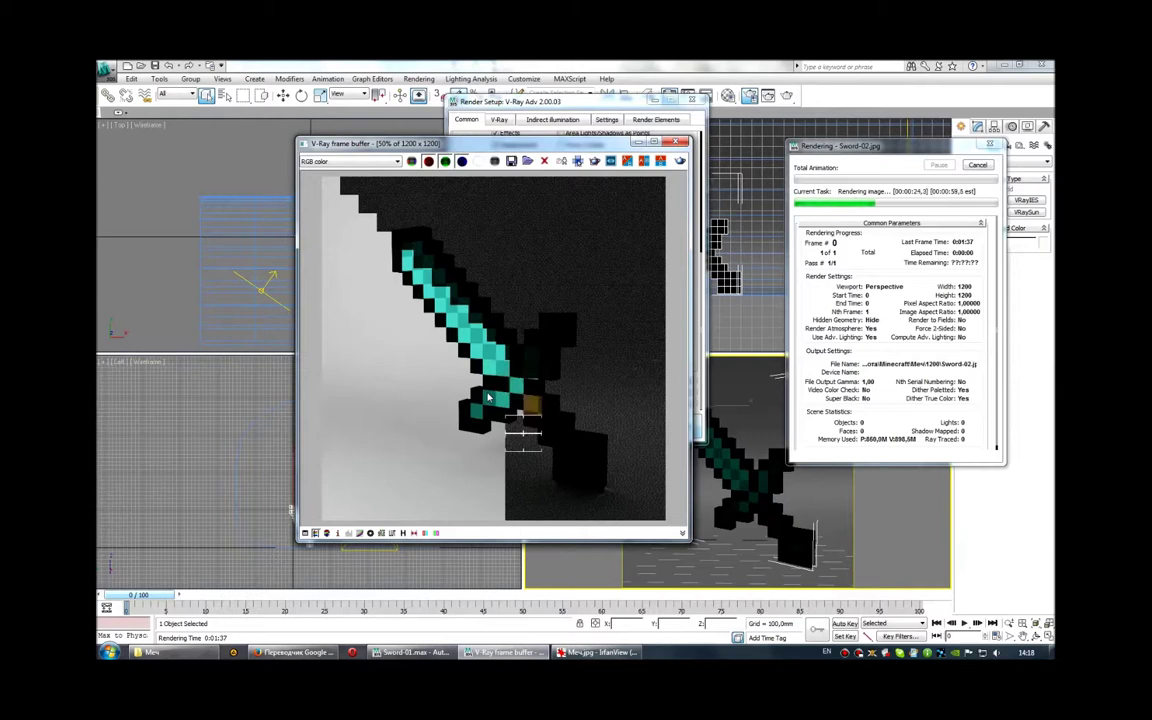